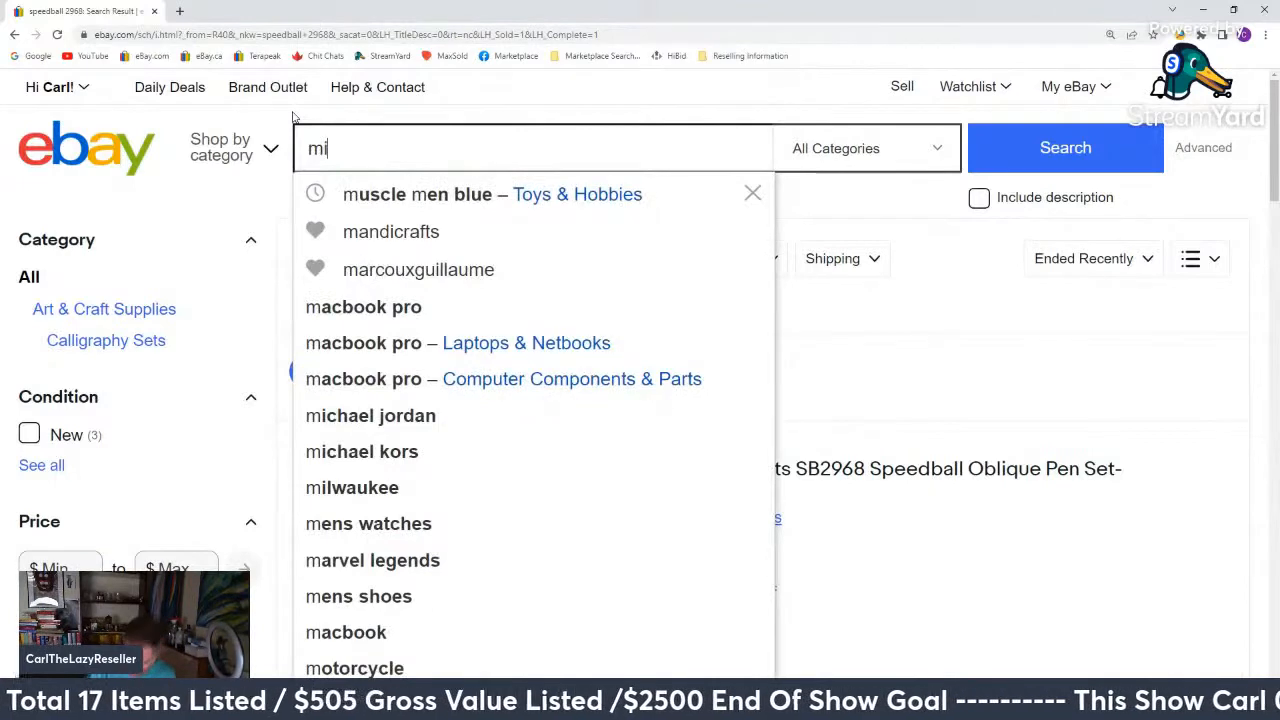
Search the sold and completed listings for "minolta 125 riva zoom".
{"action": "type", "text": "nol"}
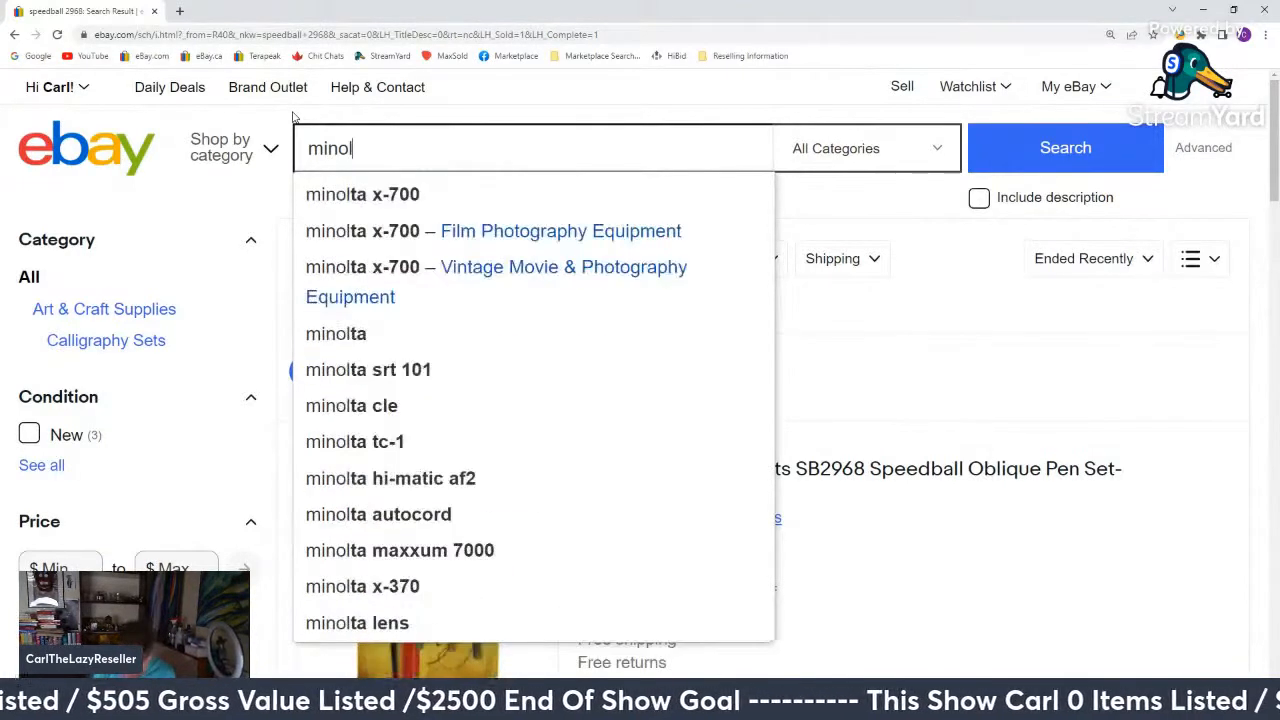
{"action": "type", "text": "ta 12"}
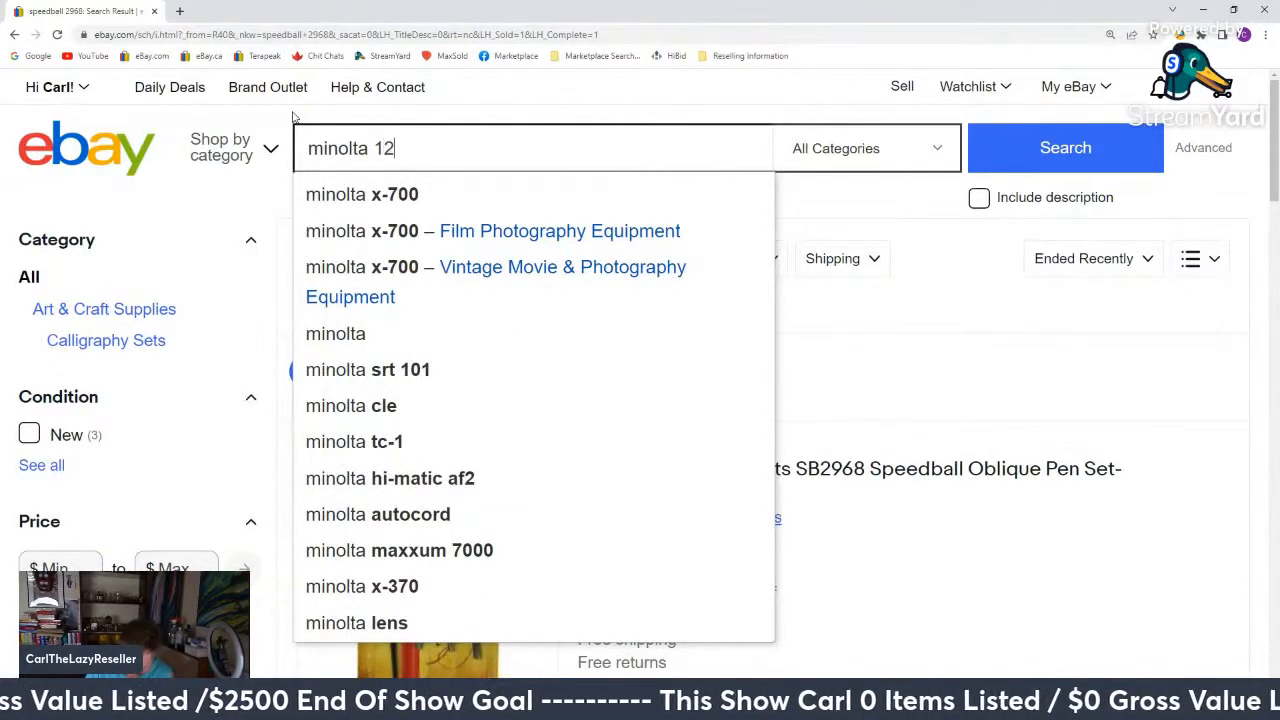
{"action": "type", "text": "5 r"}
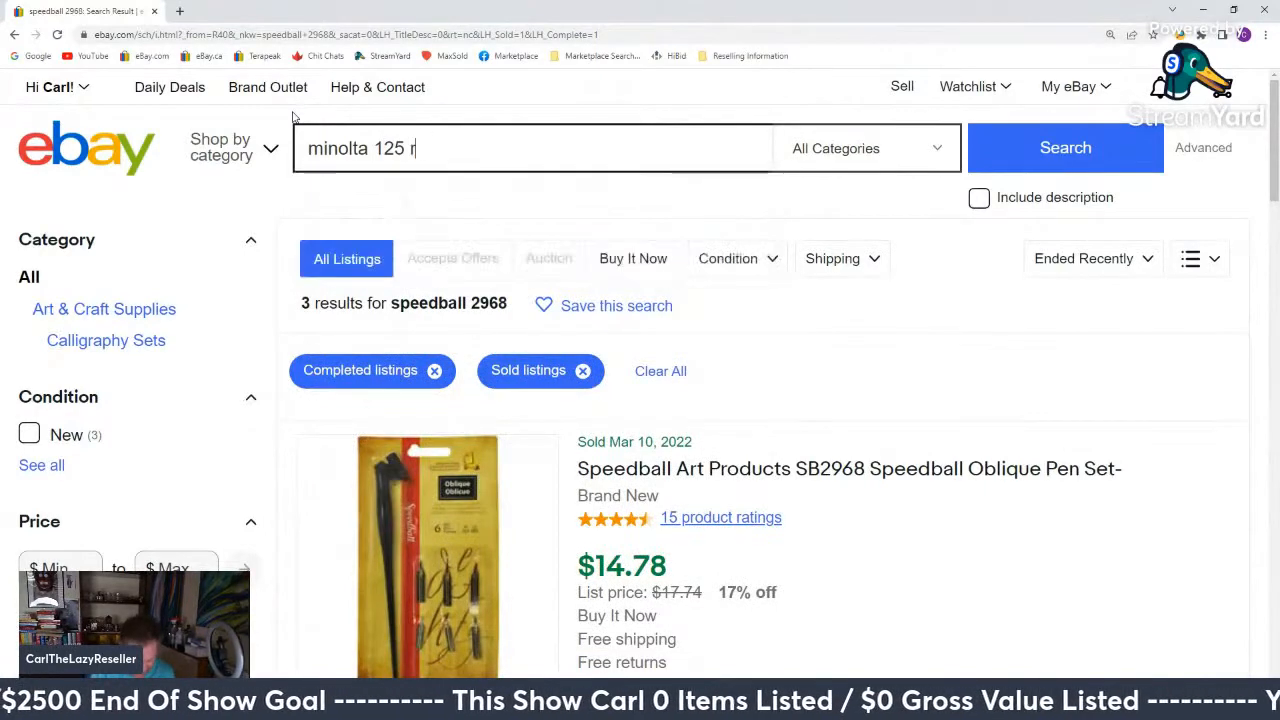
{"action": "type", "text": "iv"}
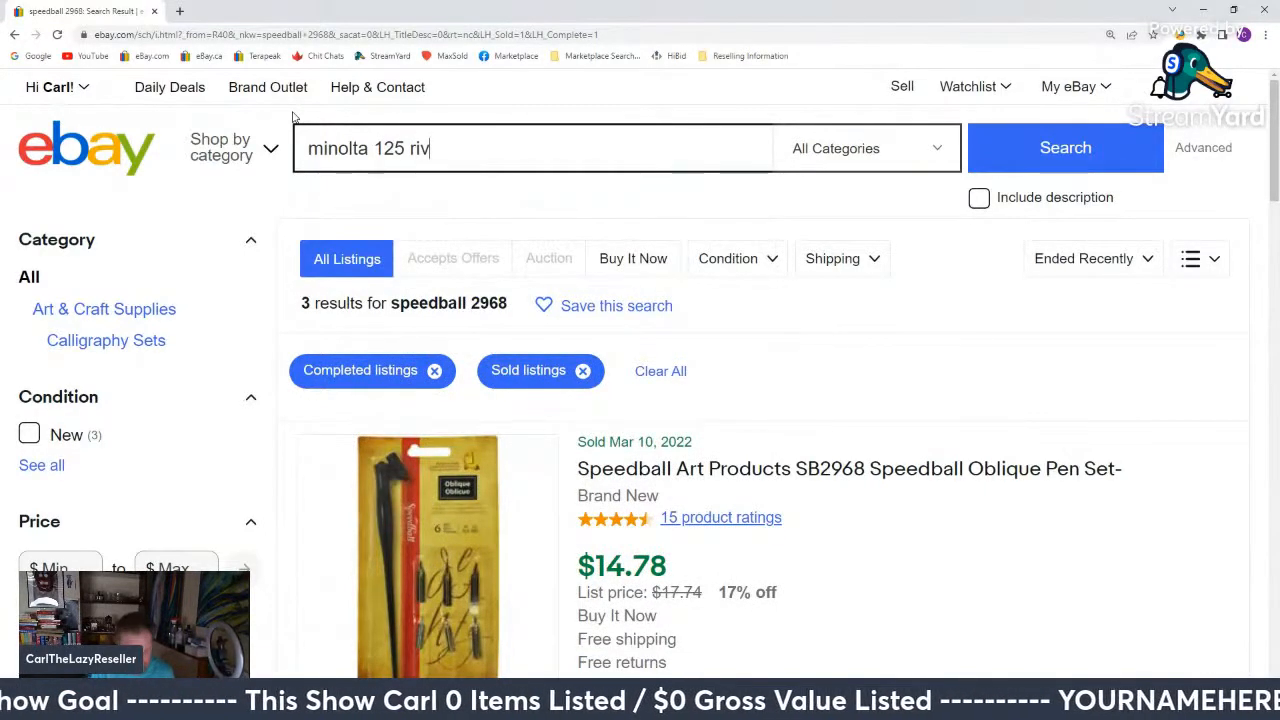
{"action": "type", "text": "a zoom"}
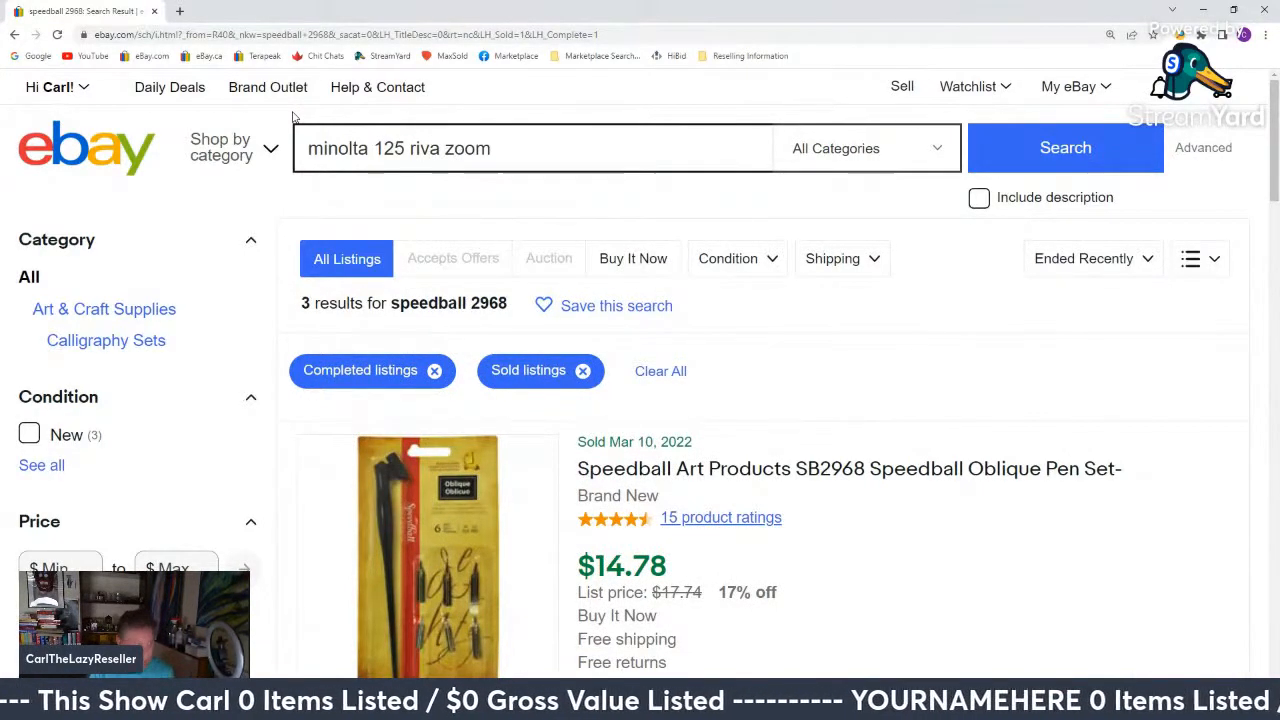
{"action": "key", "text": "Return"}
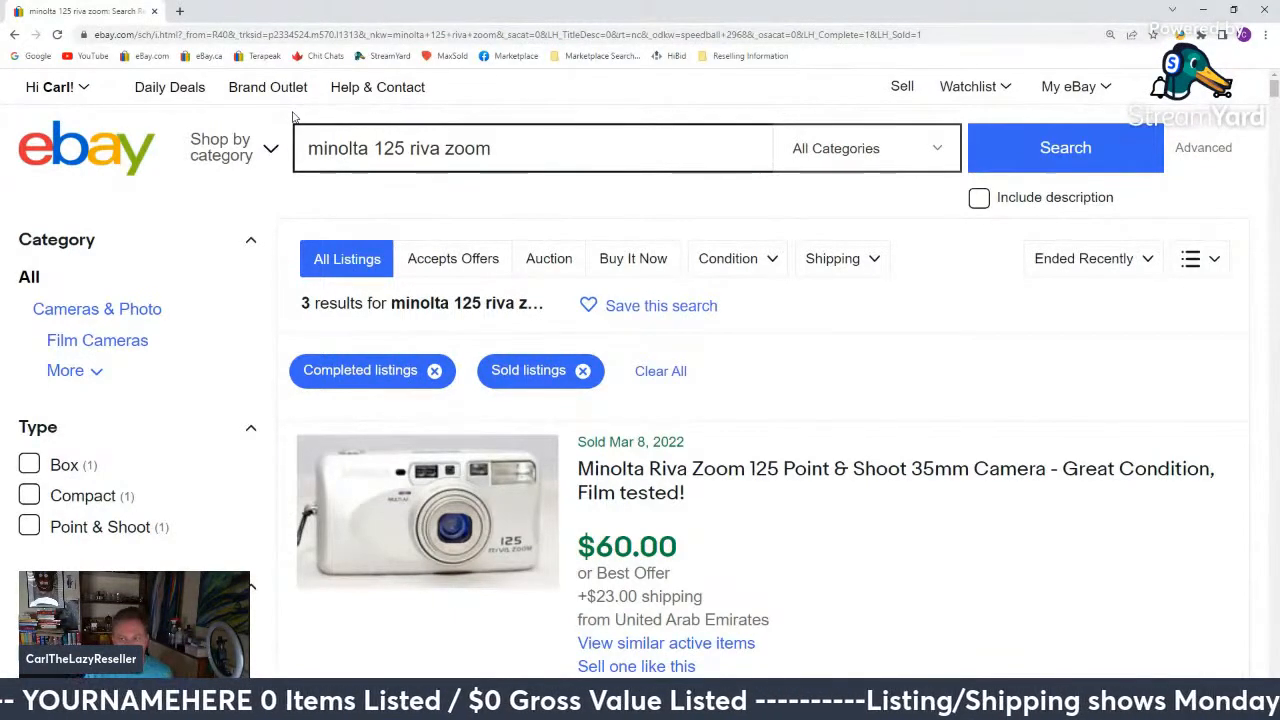
Review the sold Minolta cameras and start a similar listing from the $39.00 Supreme Freedom Zoom EX Riva Zoom 125 EX in a new tab.
{"action": "scroll", "coordinate": [660, 367], "scroll_direction": "down", "scroll_amount": 1}
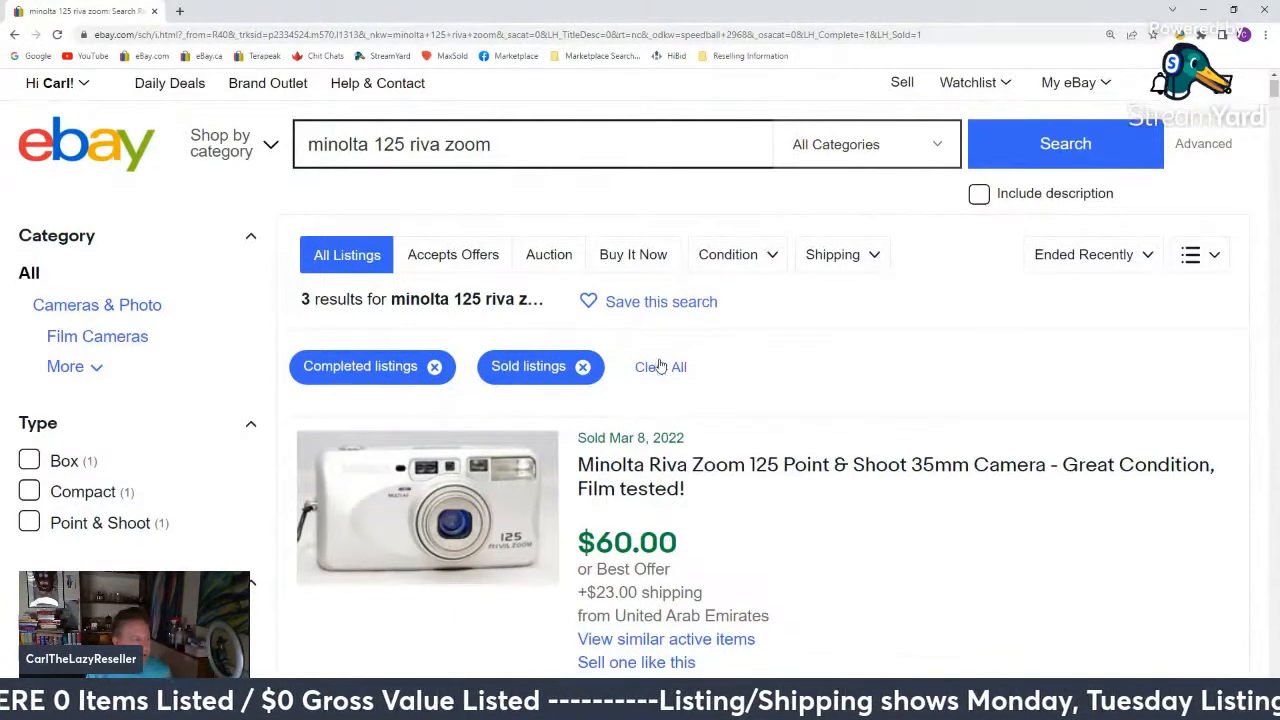
{"action": "scroll", "coordinate": [660, 367], "scroll_direction": "down", "scroll_amount": 3}
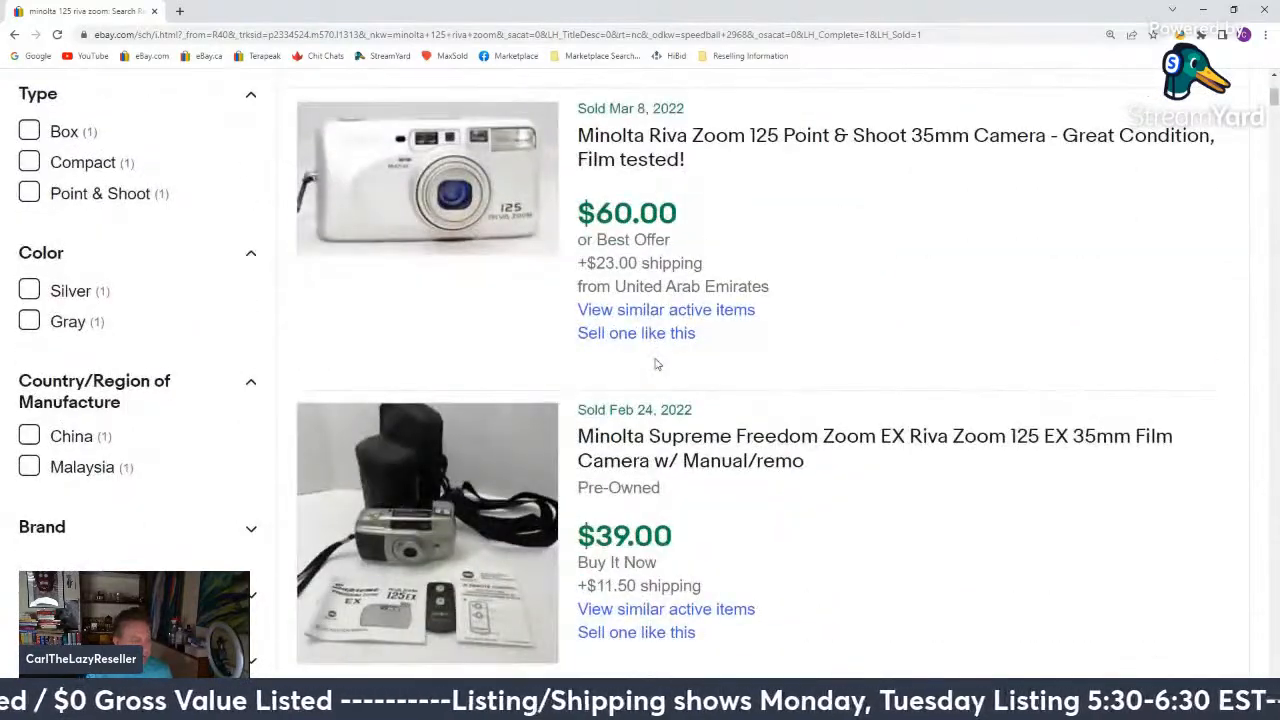
{"action": "scroll", "coordinate": [655, 364], "scroll_direction": "up", "scroll_amount": 2}
{"action": "scroll", "coordinate": [655, 364], "scroll_direction": "up", "scroll_amount": 1}
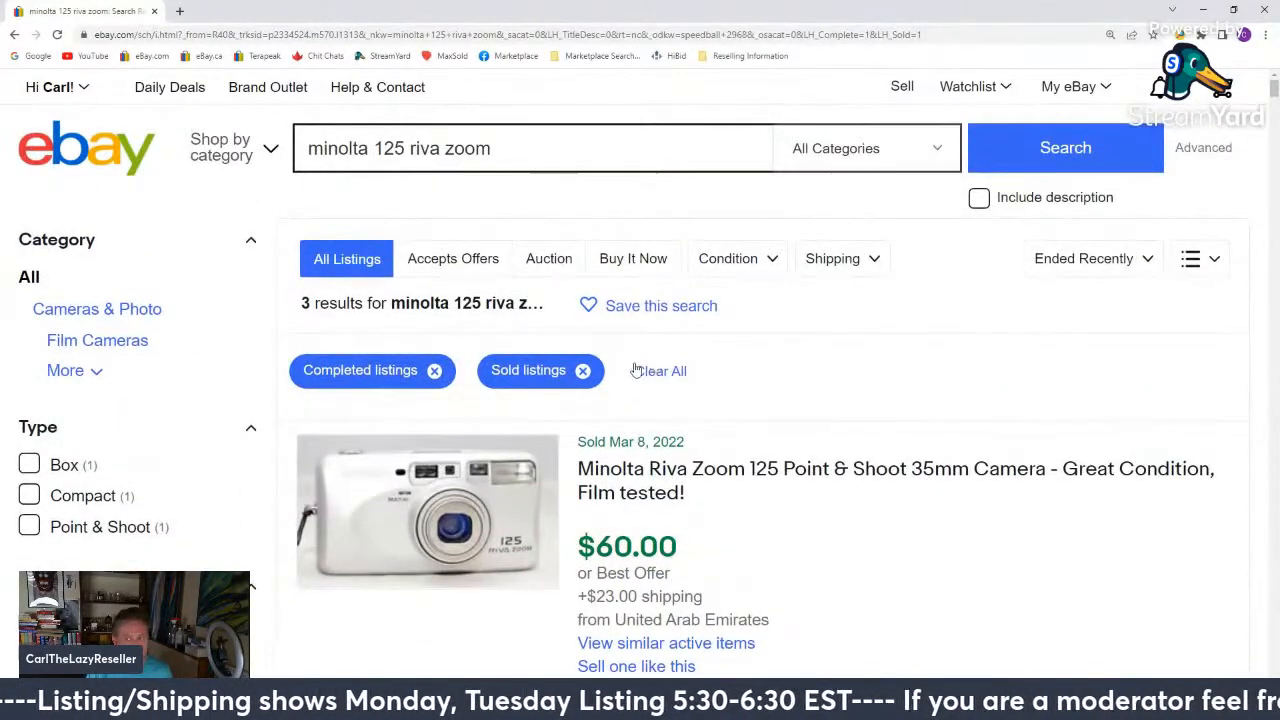
{"action": "scroll", "coordinate": [633, 371], "scroll_direction": "down", "scroll_amount": 5}
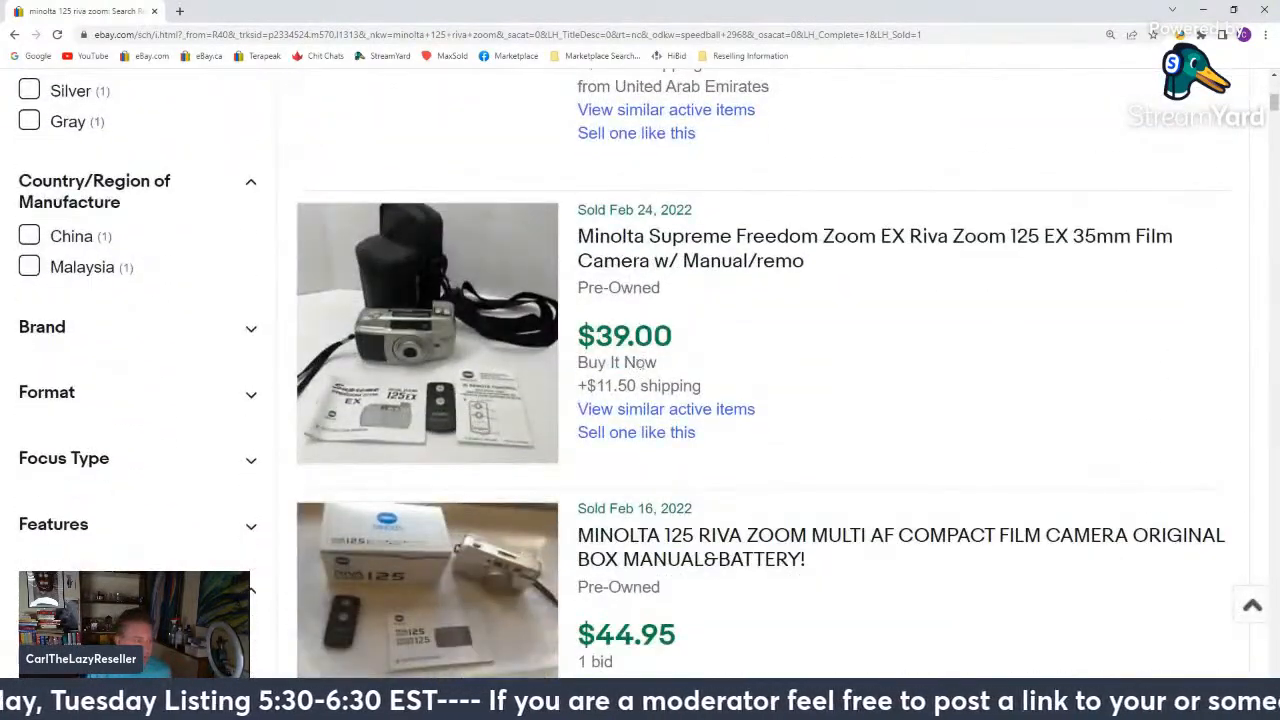
{"action": "middle_click", "coordinate": [663, 434]}
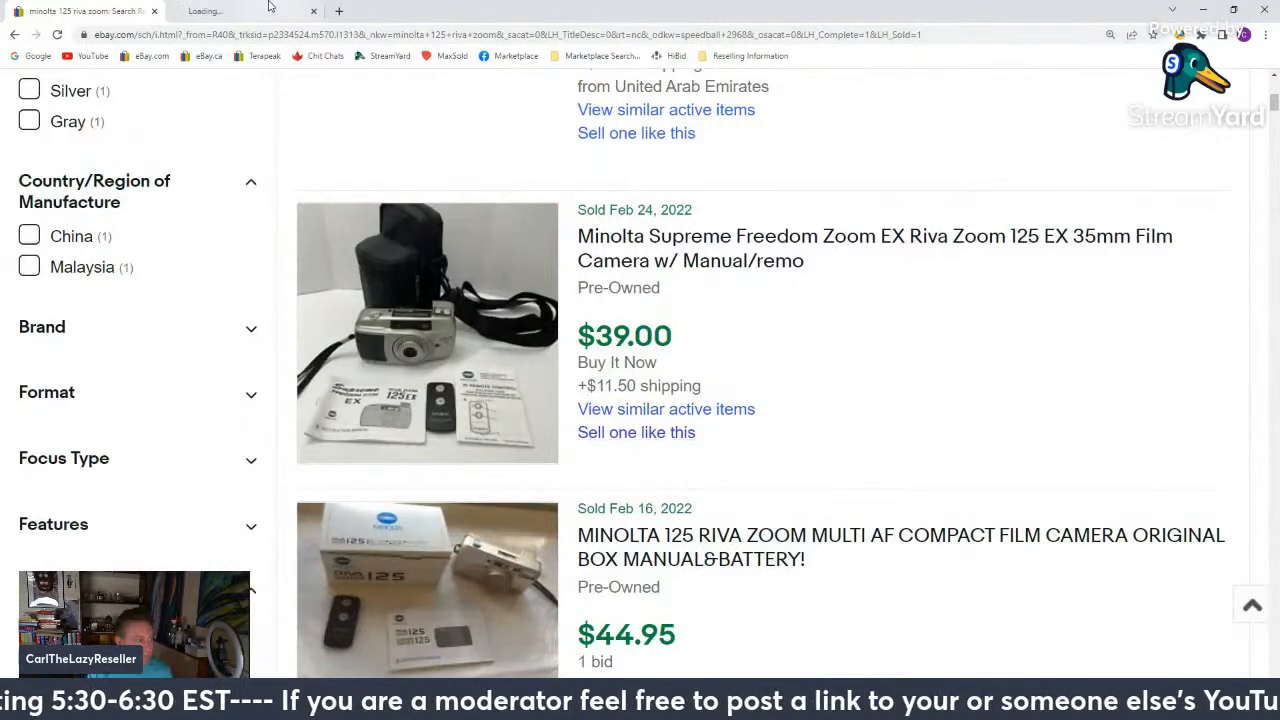
{"action": "left_click", "coordinate": [268, 8]}
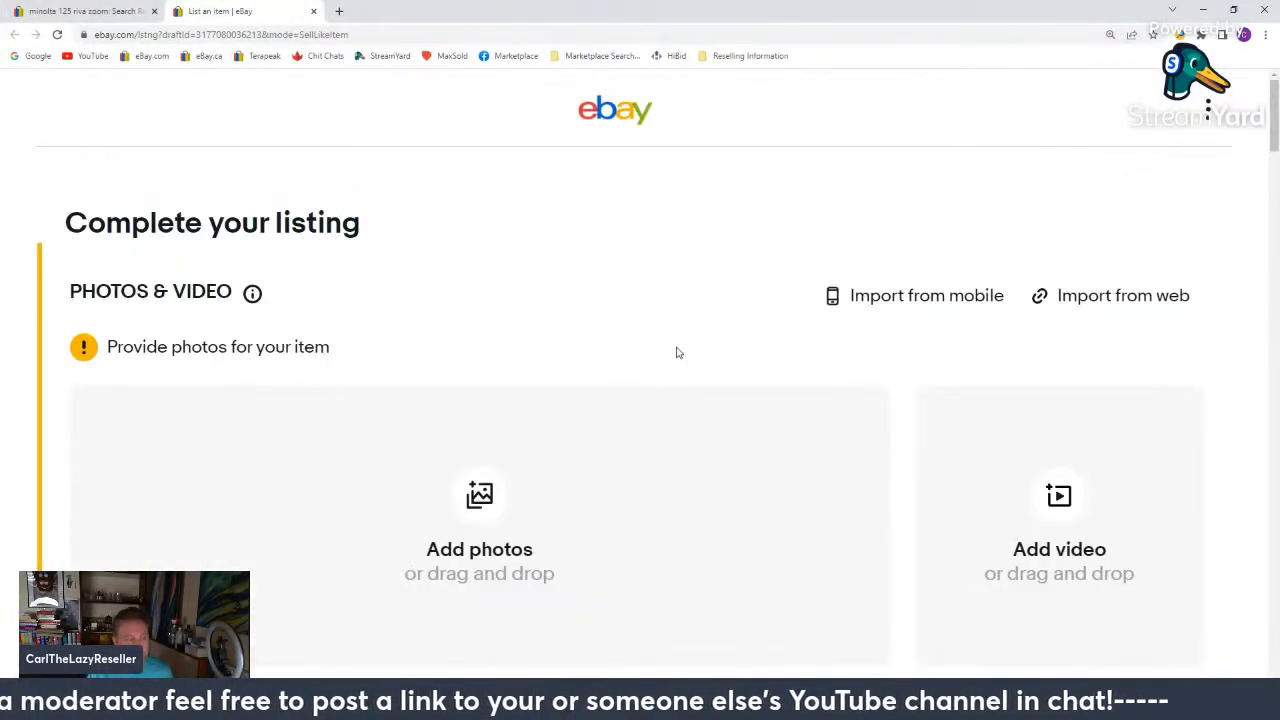
Start adding listing photos and select the camera images 20220411_161652.jpg through 20220411_161721.jpg in the To List folder.
{"action": "scroll", "coordinate": [694, 302], "scroll_direction": "down", "scroll_amount": 1}
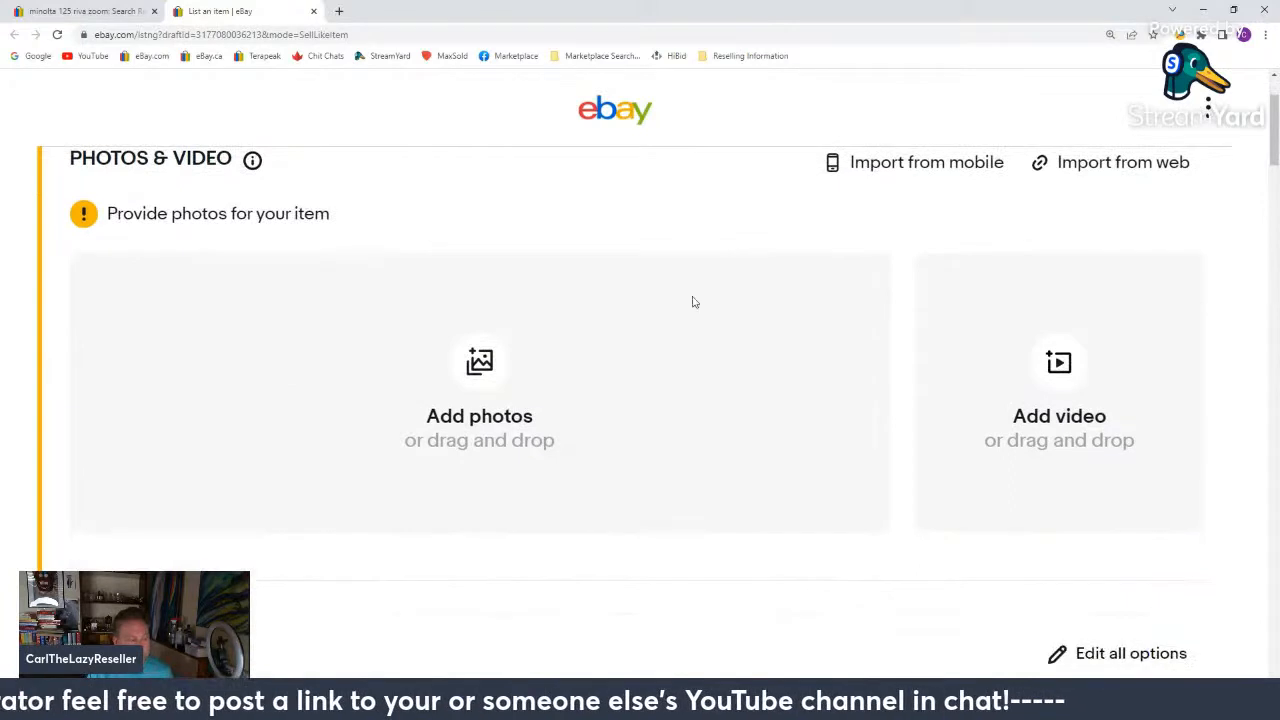
{"action": "left_click", "coordinate": [477, 368]}
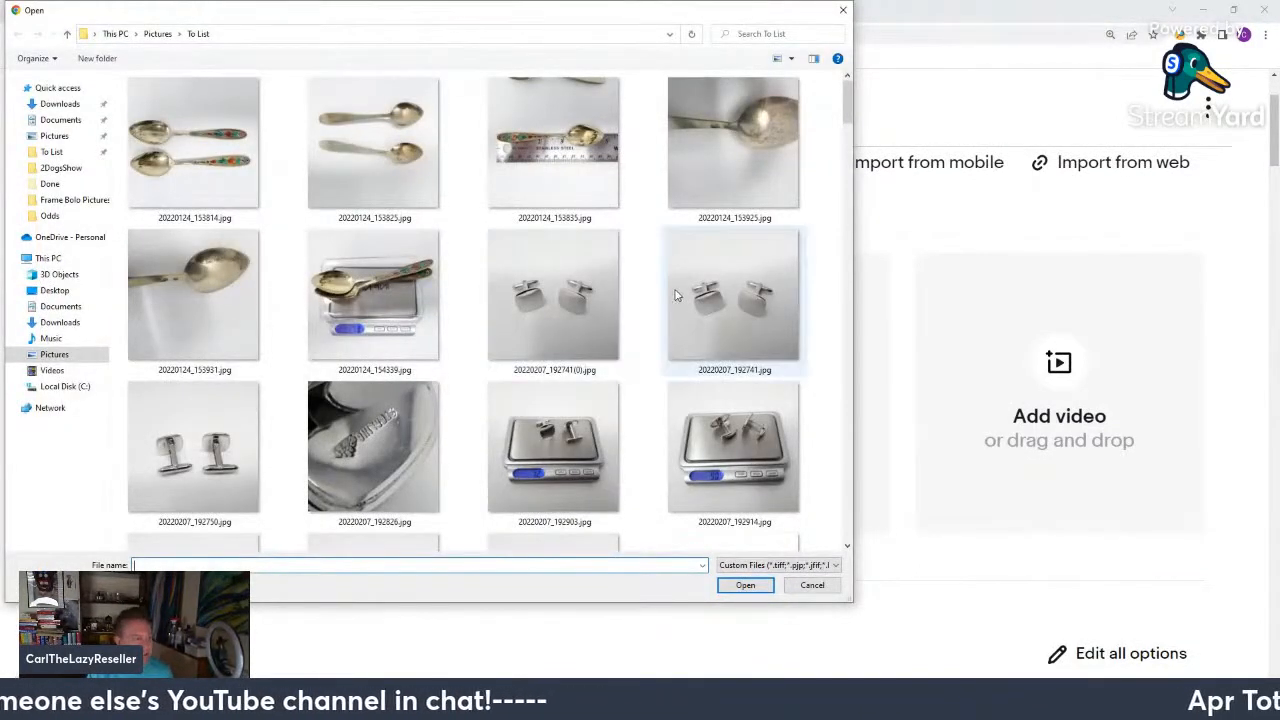
{"action": "scroll", "coordinate": [661, 296], "scroll_direction": "down", "scroll_amount": 10}
{"action": "scroll", "coordinate": [660, 297], "scroll_direction": "down", "scroll_amount": 10}
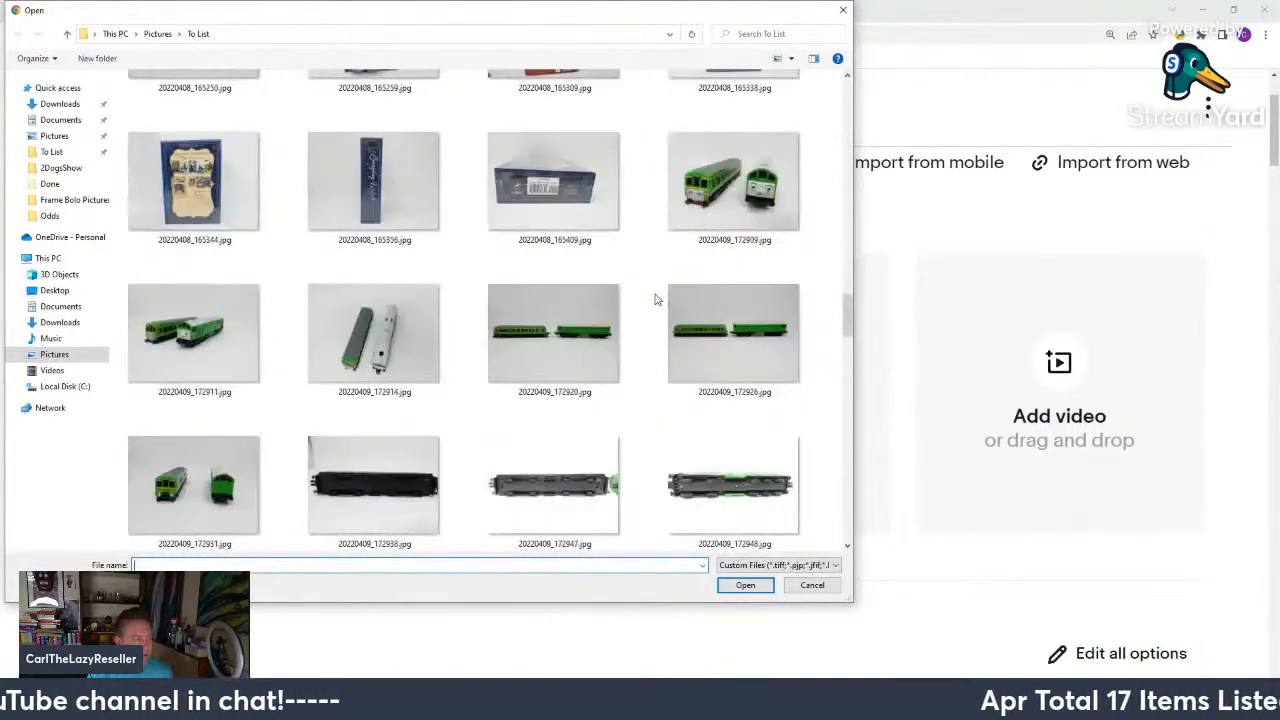
{"action": "scroll", "coordinate": [656, 298], "scroll_direction": "down", "scroll_amount": 5}
{"action": "scroll", "coordinate": [656, 298], "scroll_direction": "up", "scroll_amount": 4}
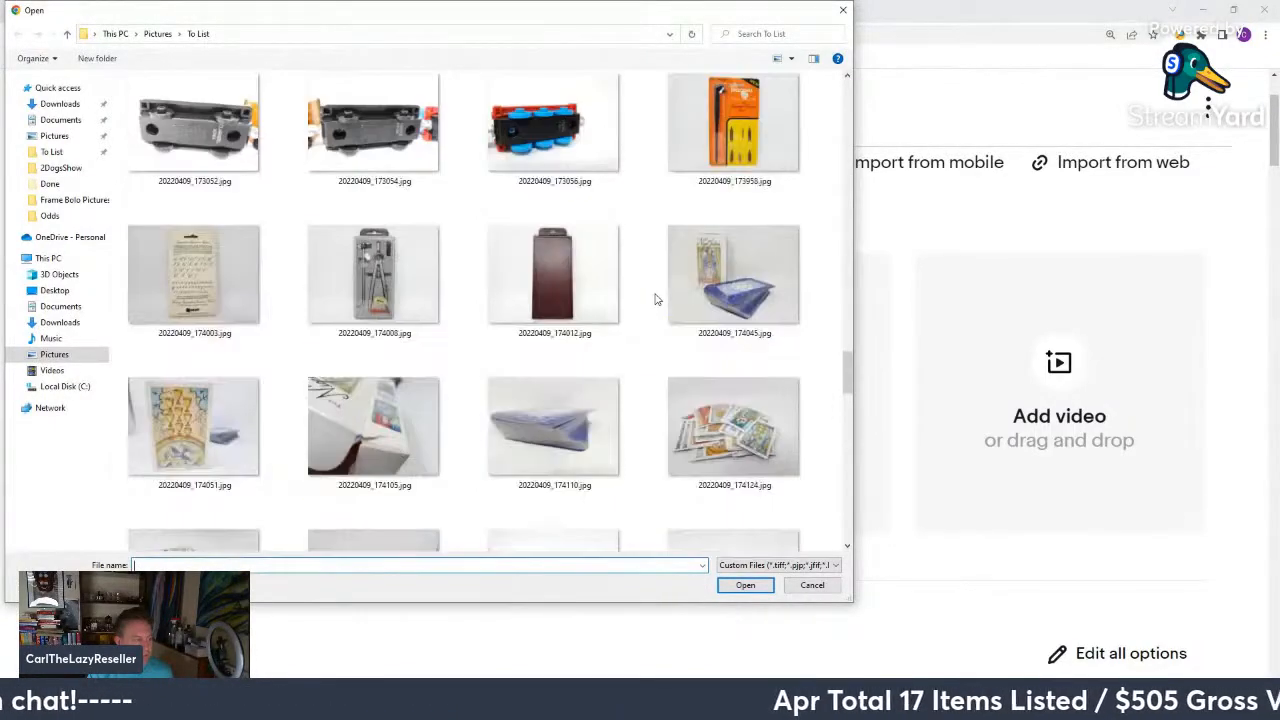
{"action": "scroll", "coordinate": [654, 300], "scroll_direction": "down", "scroll_amount": 15}
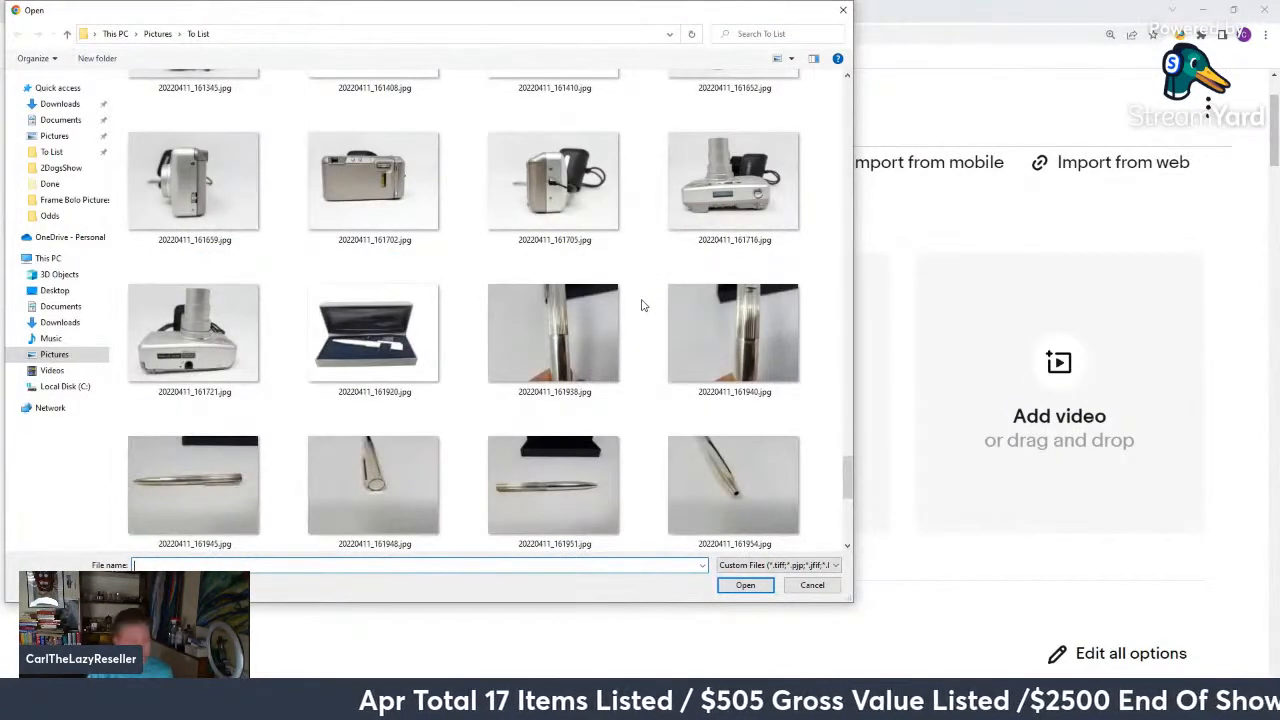
{"action": "scroll", "coordinate": [643, 305], "scroll_direction": "up", "scroll_amount": 2}
{"action": "left_click", "coordinate": [708, 300]}
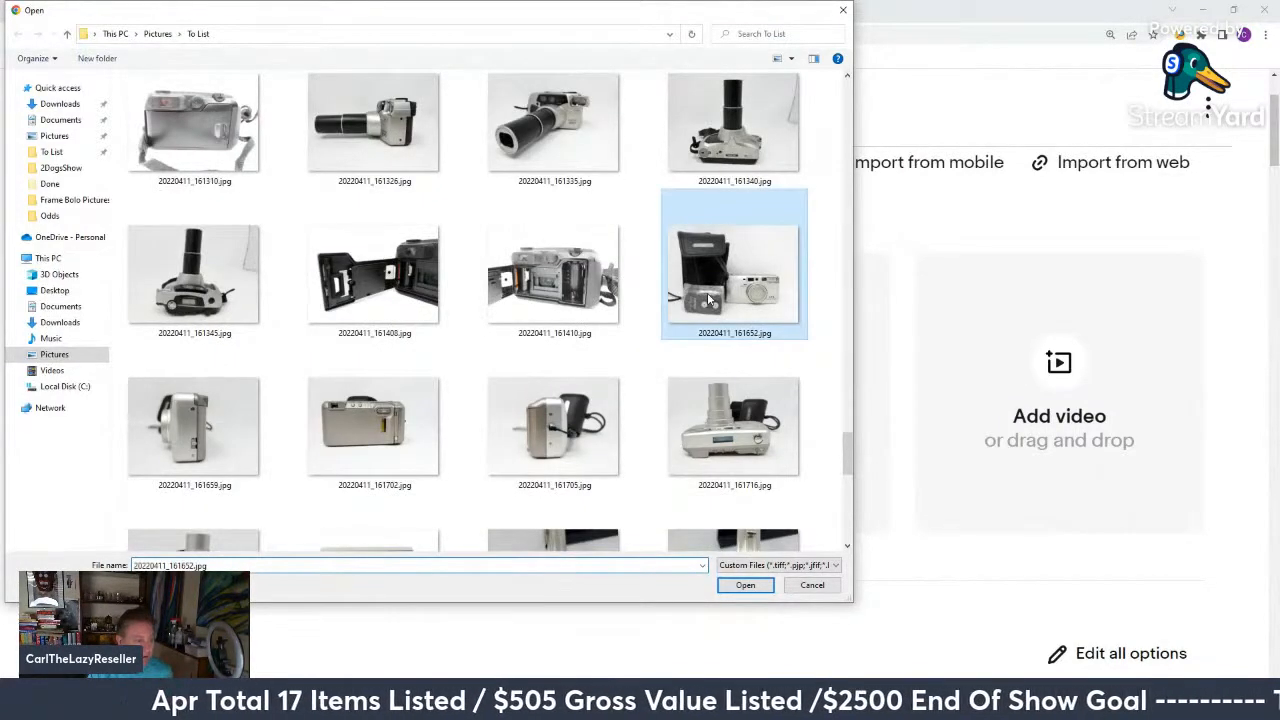
{"action": "scroll", "coordinate": [535, 352], "scroll_direction": "down", "scroll_amount": 2}
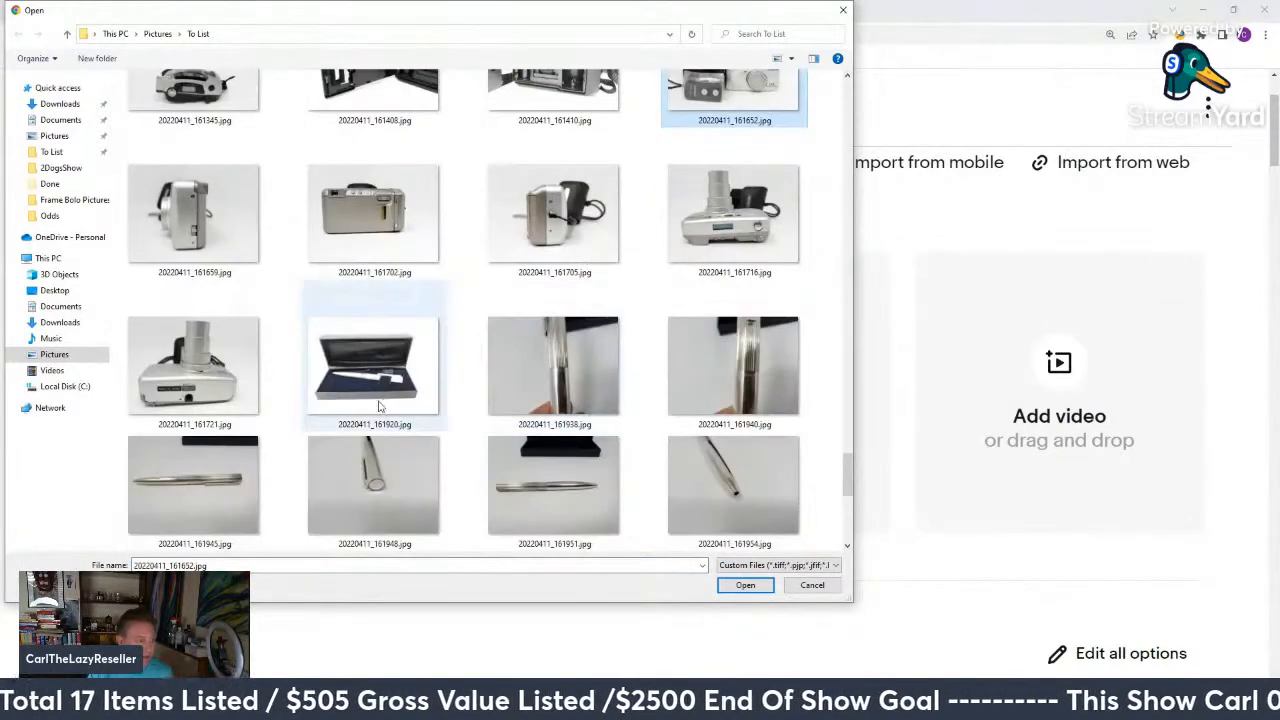
{"action": "left_click", "coordinate": [233, 392], "text": "shift"}
Add 20220411_172520.jpg, 20220411_172522.jpg and 20220411_172529.jpg to the selection and upload all selected photos to the listing.
{"action": "scroll", "coordinate": [275, 378], "scroll_direction": "down", "scroll_amount": 4}
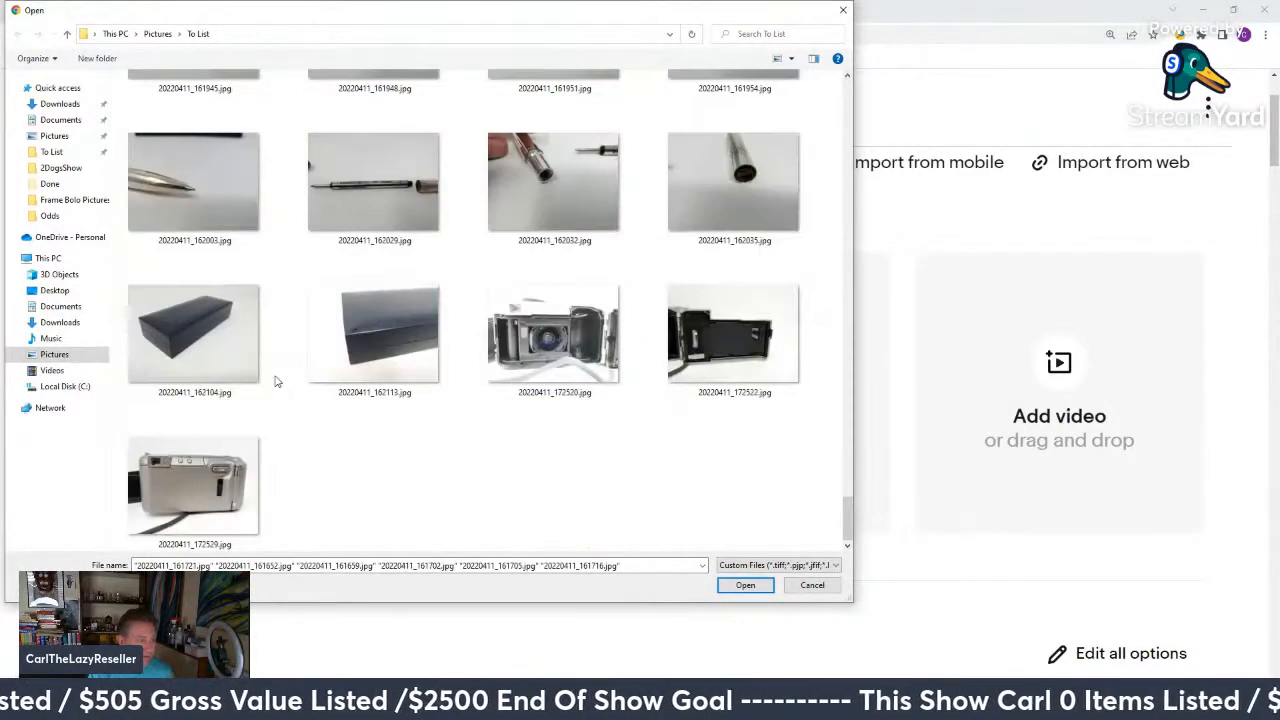
{"action": "left_click", "coordinate": [529, 334], "text": "ctrl"}
{"action": "left_click", "coordinate": [765, 371], "text": "ctrl"}
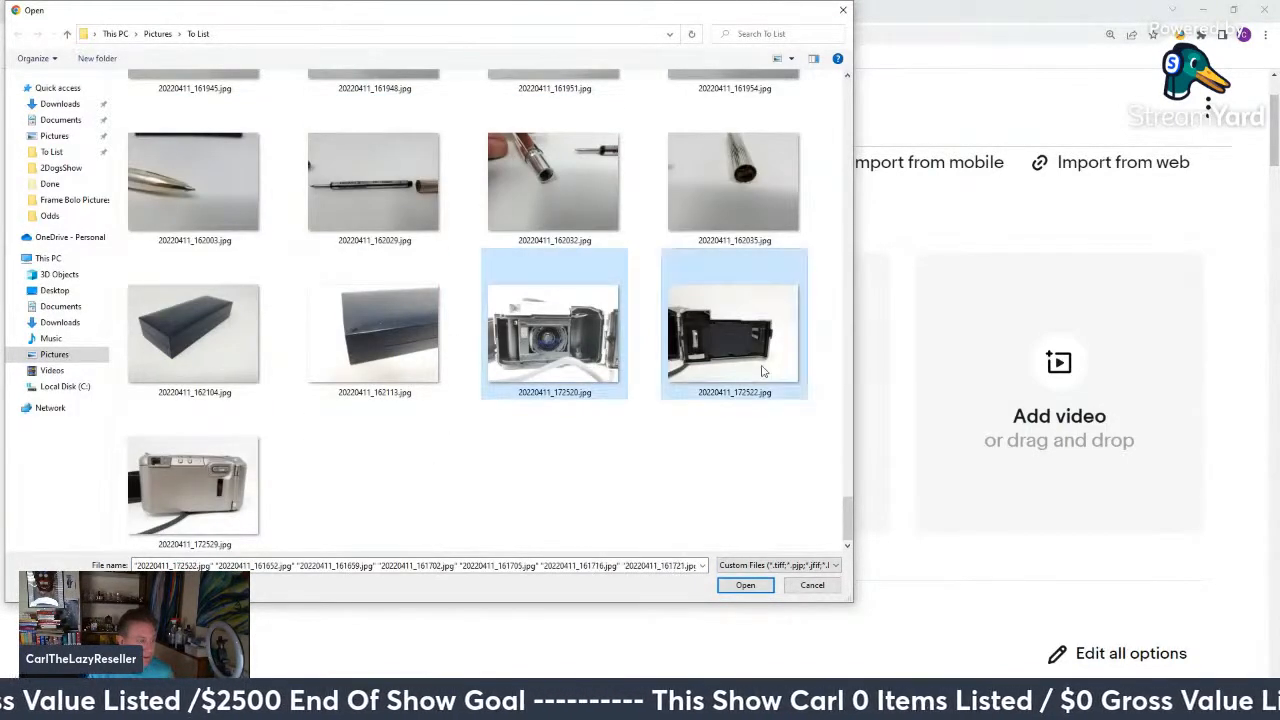
{"action": "left_click", "coordinate": [233, 505], "text": "ctrl"}
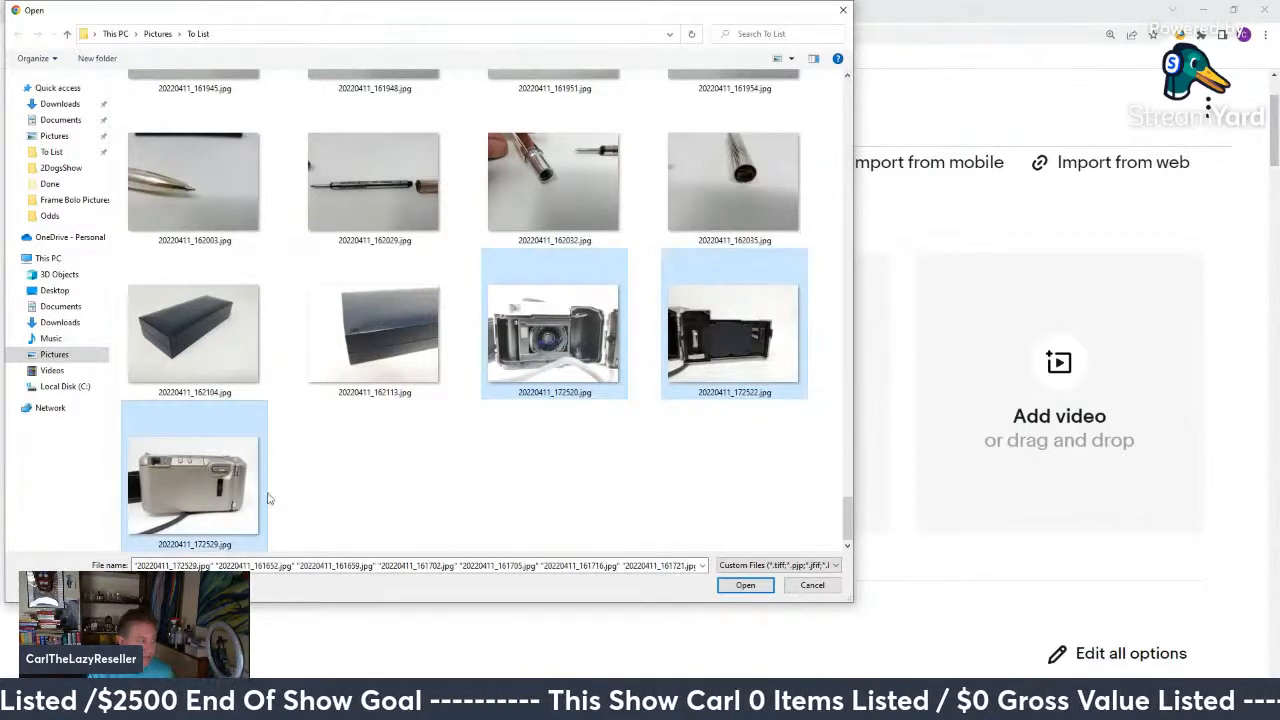
{"action": "left_click", "coordinate": [745, 586]}
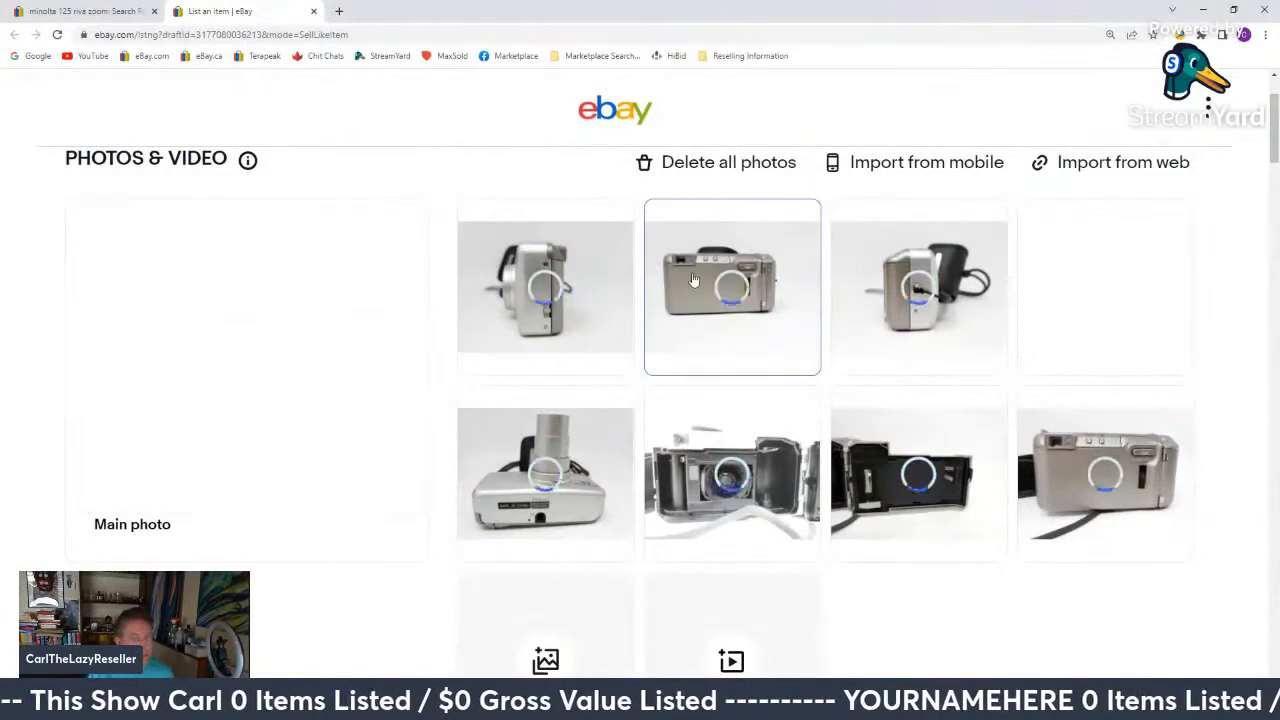
Edit the item title to read "Minolta Supreme Freedom Zoom Riva Zoom 125 35mm Film Camera remote".
{"action": "scroll", "coordinate": [587, 298], "scroll_direction": "down", "scroll_amount": 1}
{"action": "scroll", "coordinate": [587, 298], "scroll_direction": "down", "scroll_amount": 8}
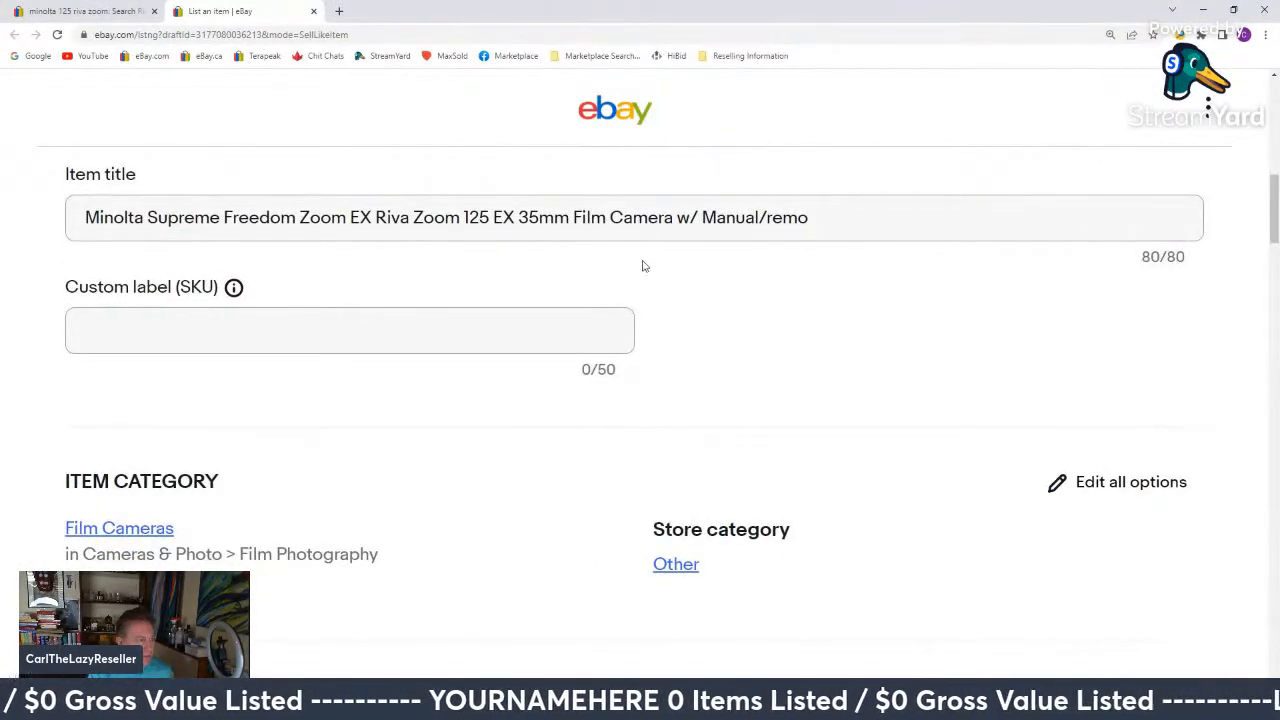
{"action": "left_click_drag", "start_coordinate": [680, 217], "coordinate": [963, 220]}
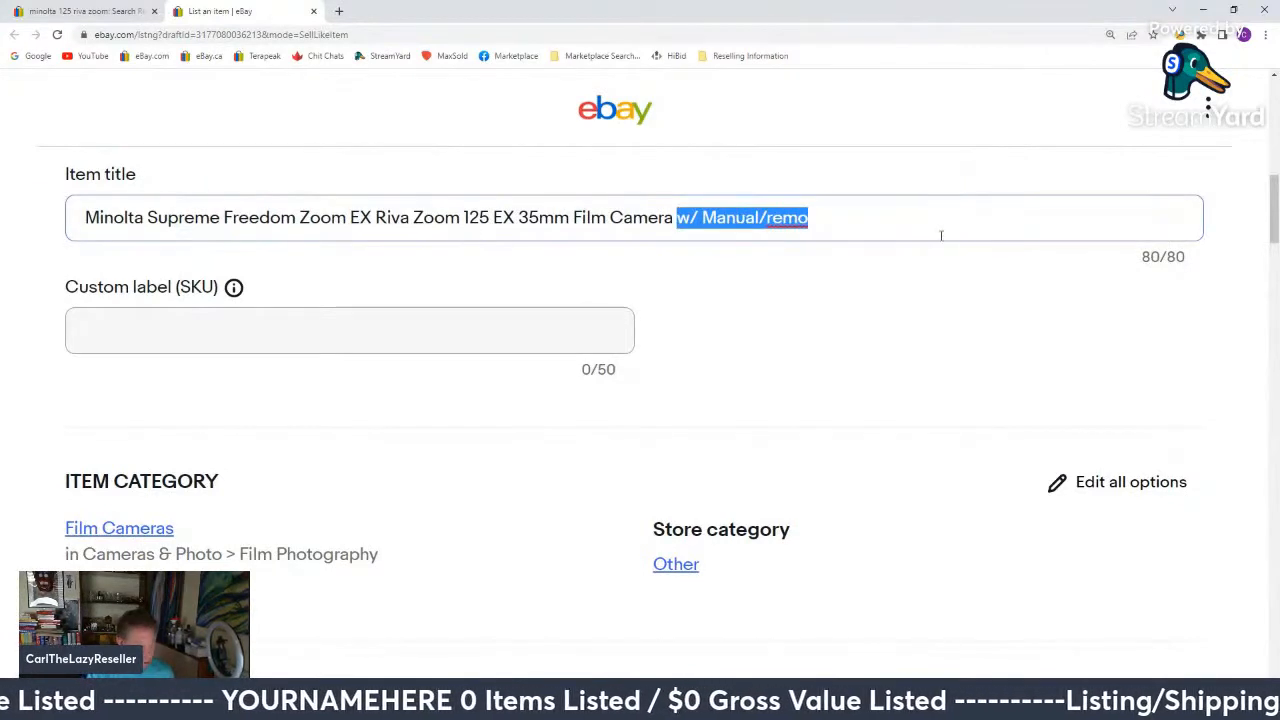
{"action": "type", "text": "remote"}
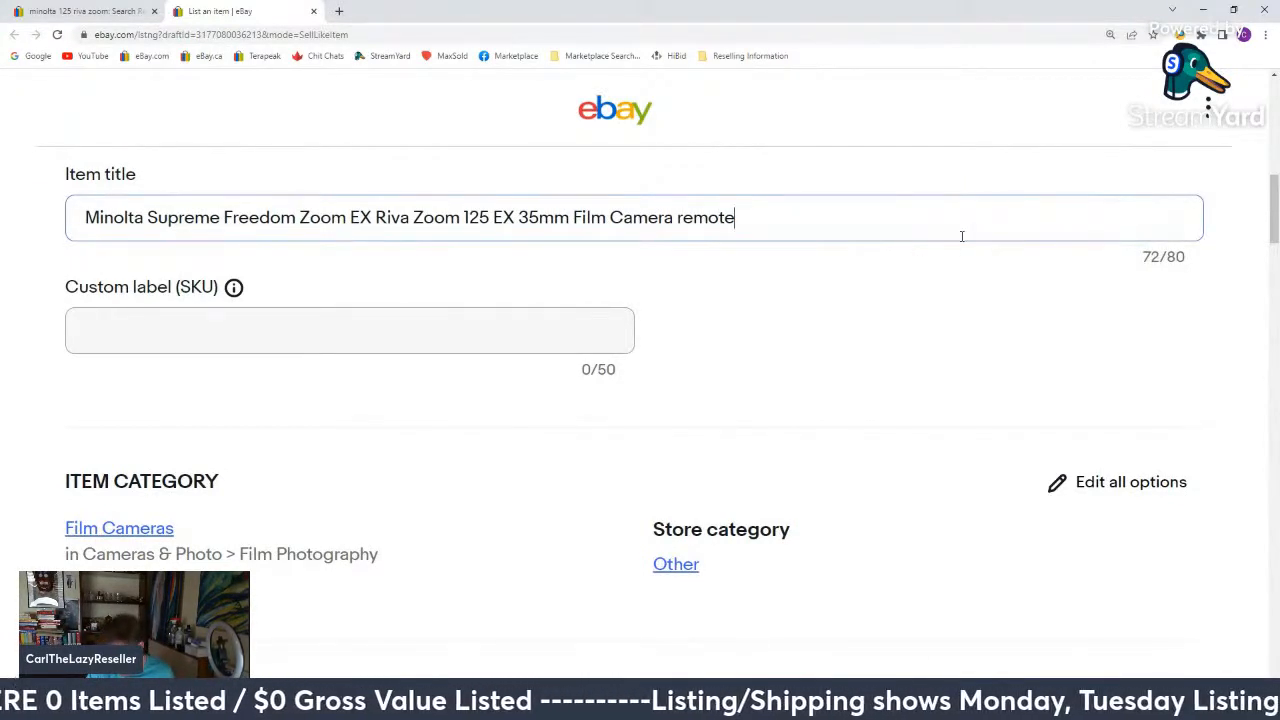
{"action": "double_click", "coordinate": [357, 217]}
{"action": "key", "text": "BackSpace"}
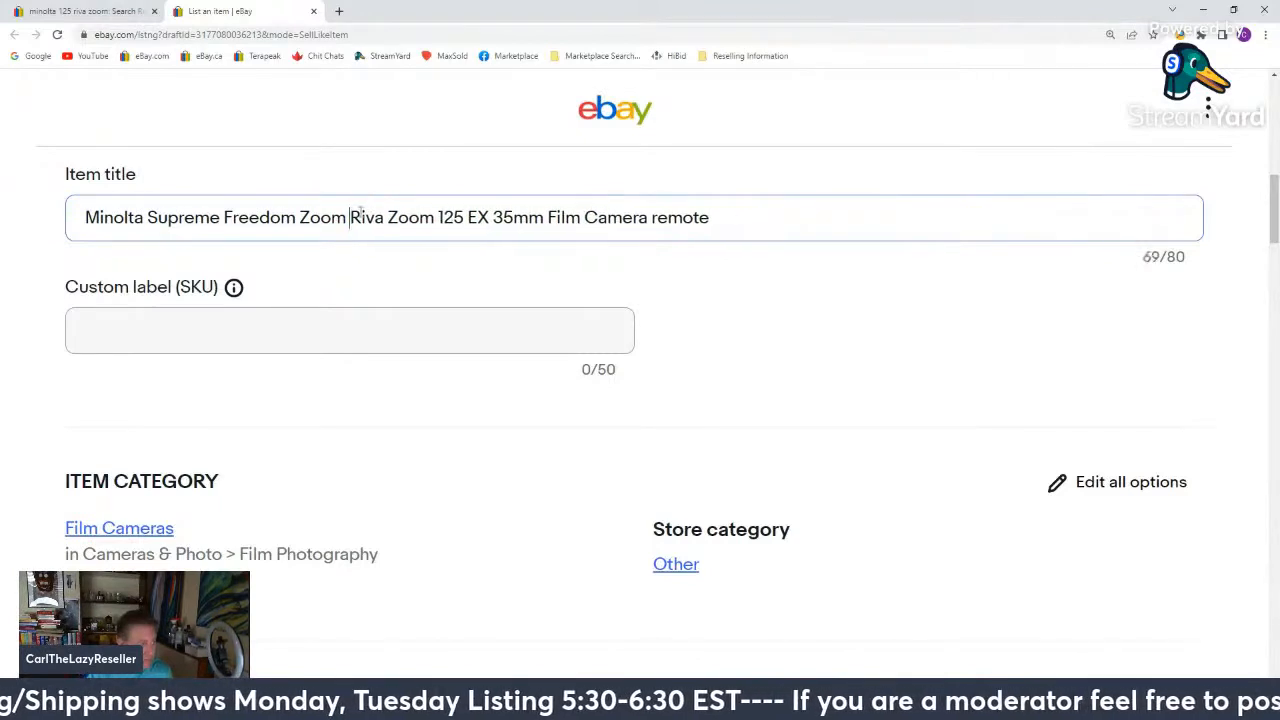
{"action": "double_click", "coordinate": [477, 217]}
{"action": "key", "text": "BackSpace"}
Remove the saved E12, E12 1 and E12 2 suggestions from the custom label (SKU) and set it to G12.
{"action": "left_click", "coordinate": [195, 344]}
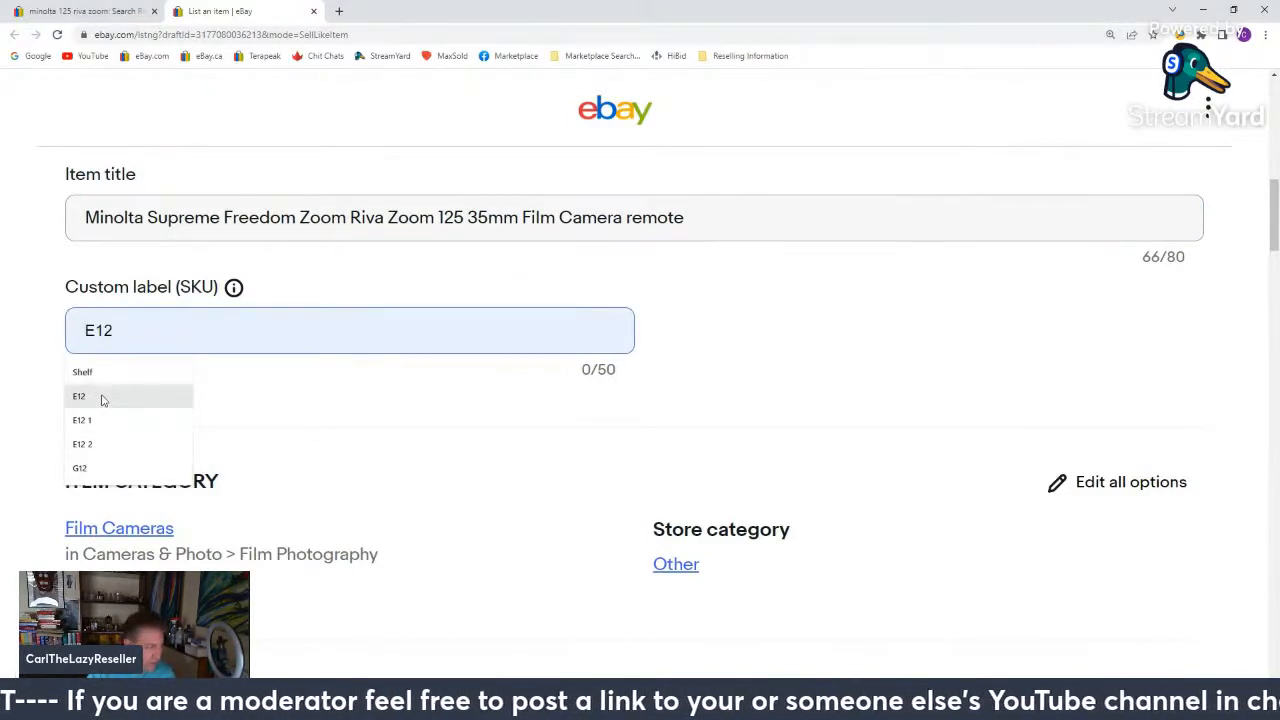
{"action": "key", "text": "shift+Delete"}
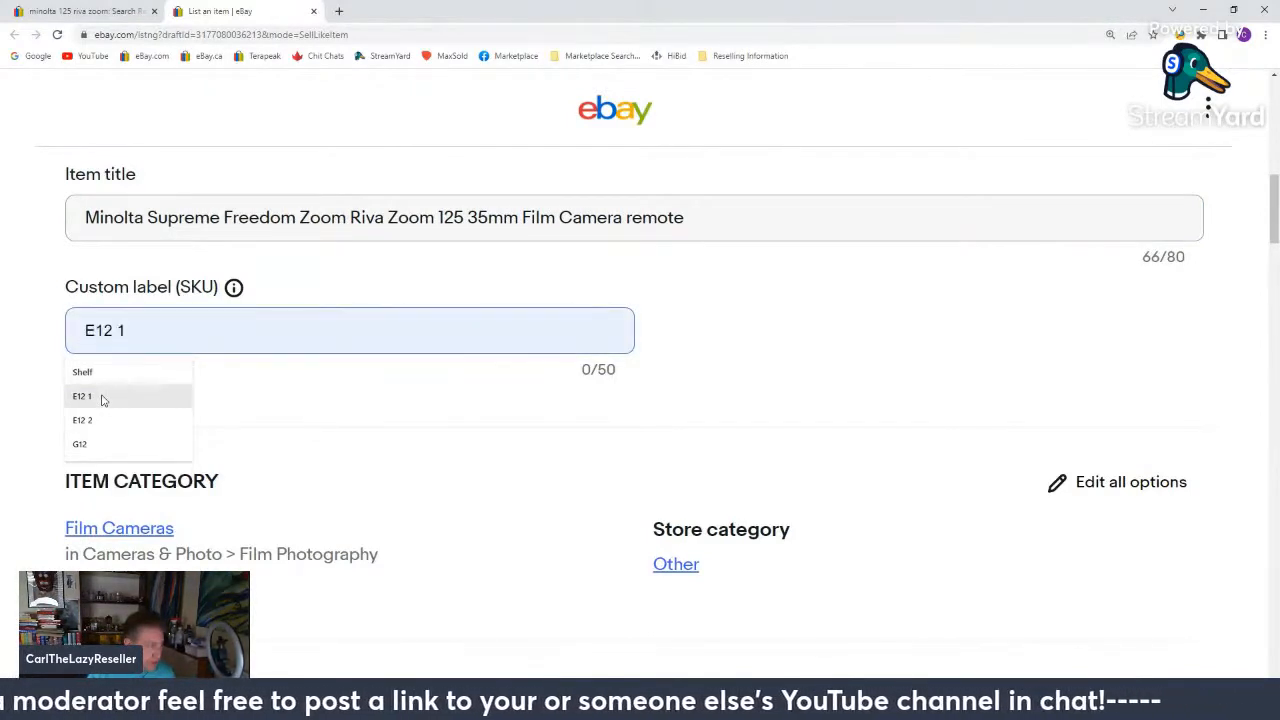
{"action": "key", "text": "shift+Delete"}
{"action": "key", "text": "shift+Delete"}
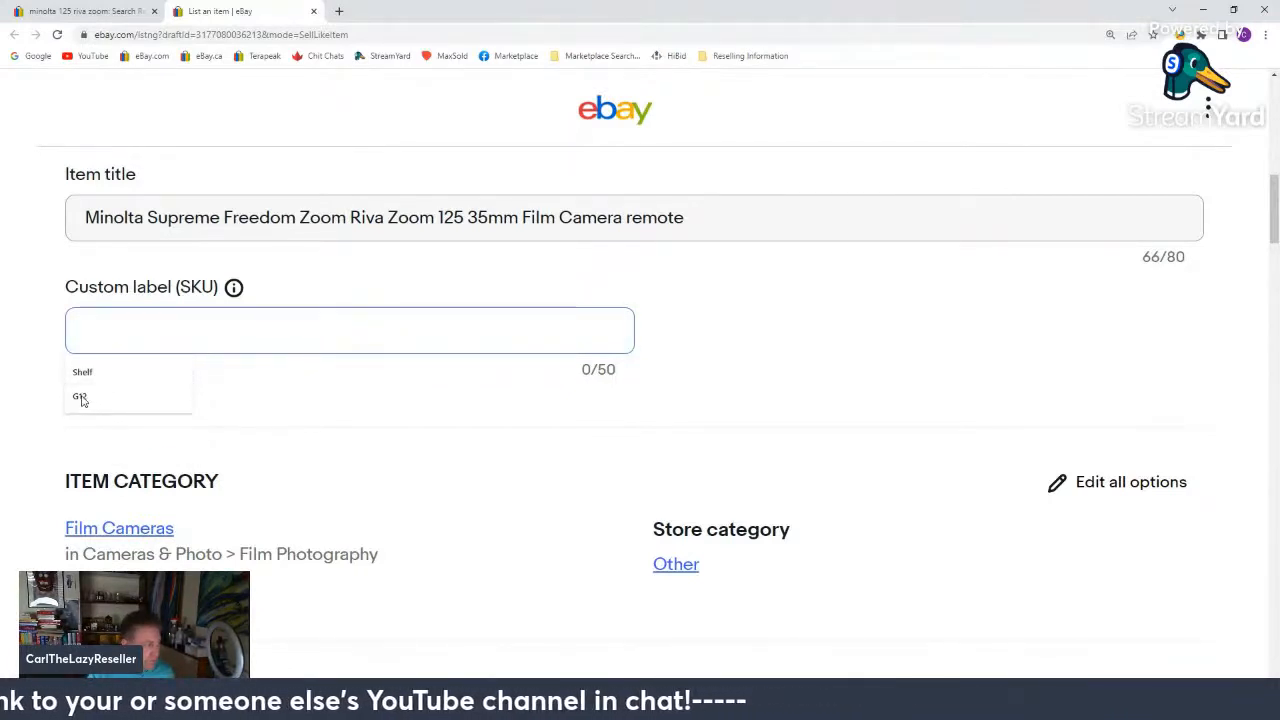
{"action": "left_click", "coordinate": [84, 396]}
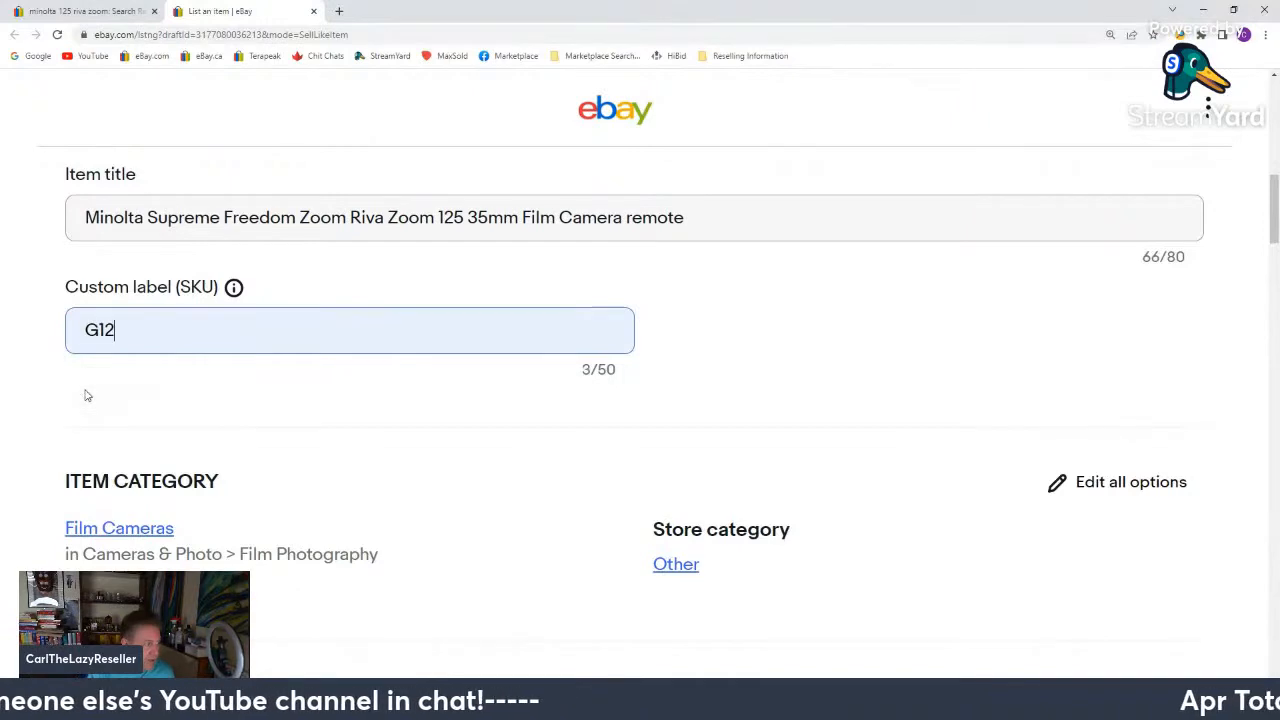
Clear the selected Model value, Supreme Ex Freedom Zoom, from the item specifics.
{"action": "scroll", "coordinate": [803, 363], "scroll_direction": "down", "scroll_amount": 6}
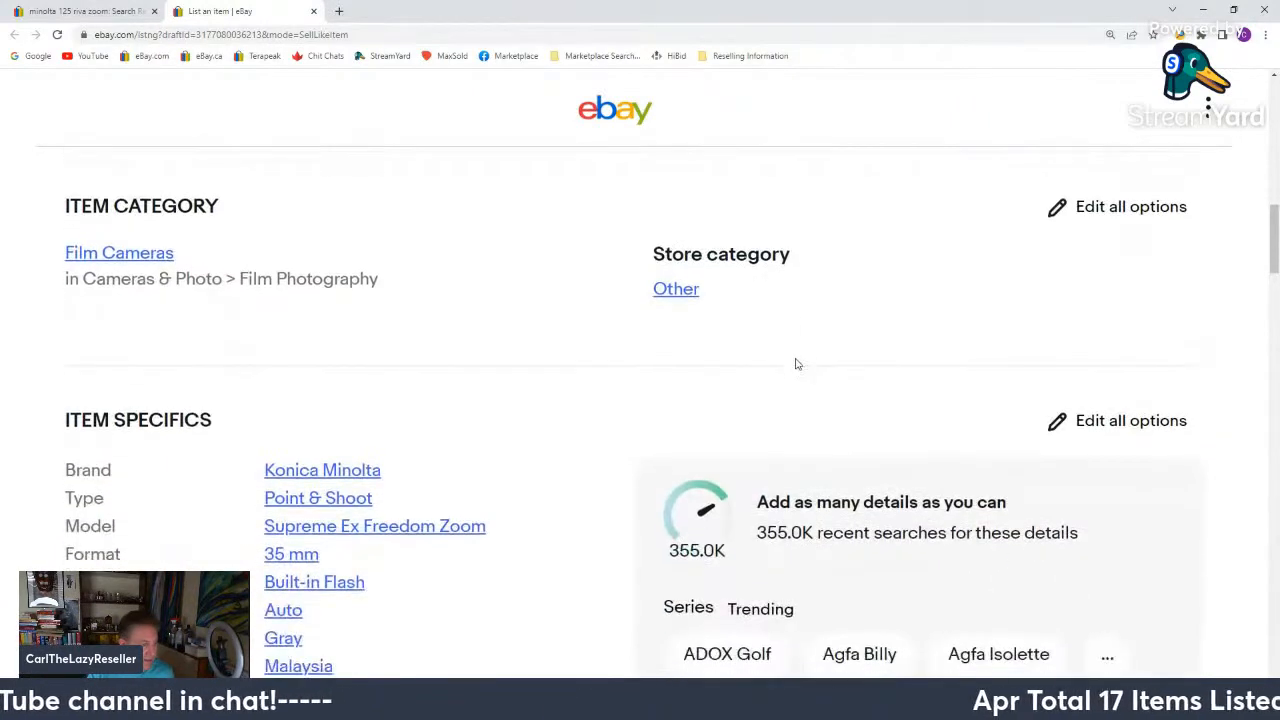
{"action": "scroll", "coordinate": [600, 390], "scroll_direction": "up", "scroll_amount": 1}
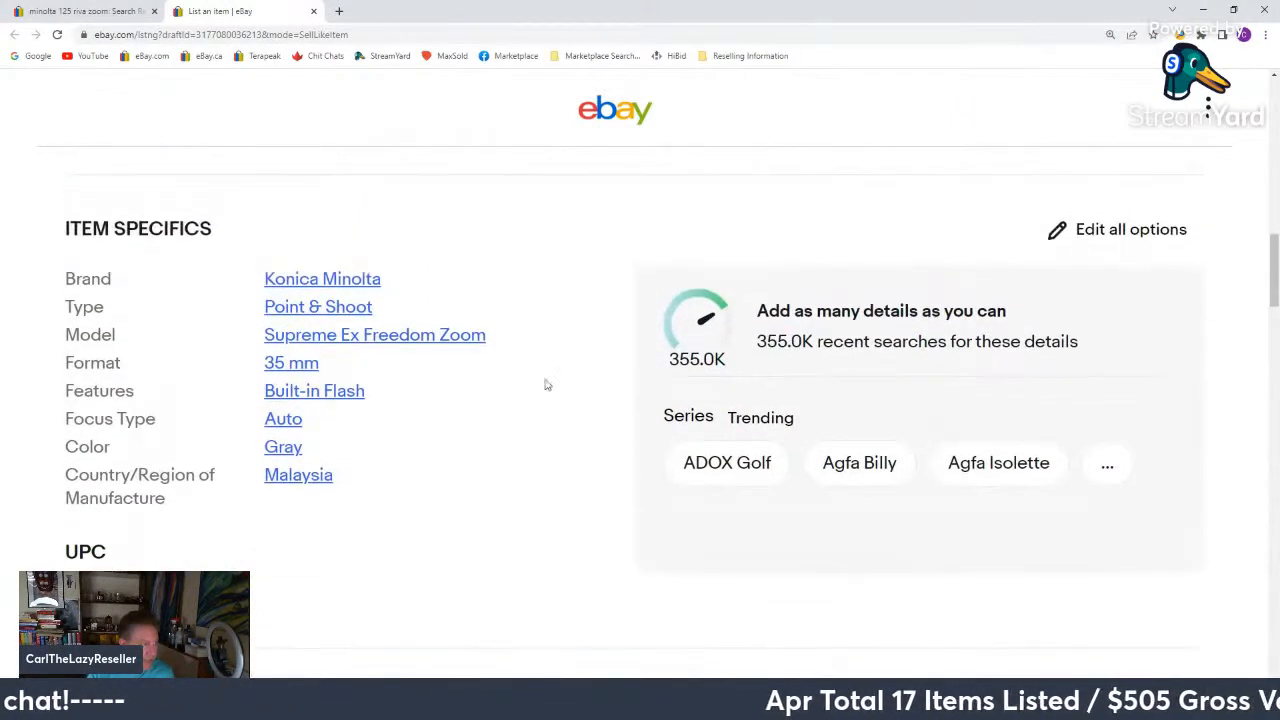
{"action": "left_click", "coordinate": [408, 337]}
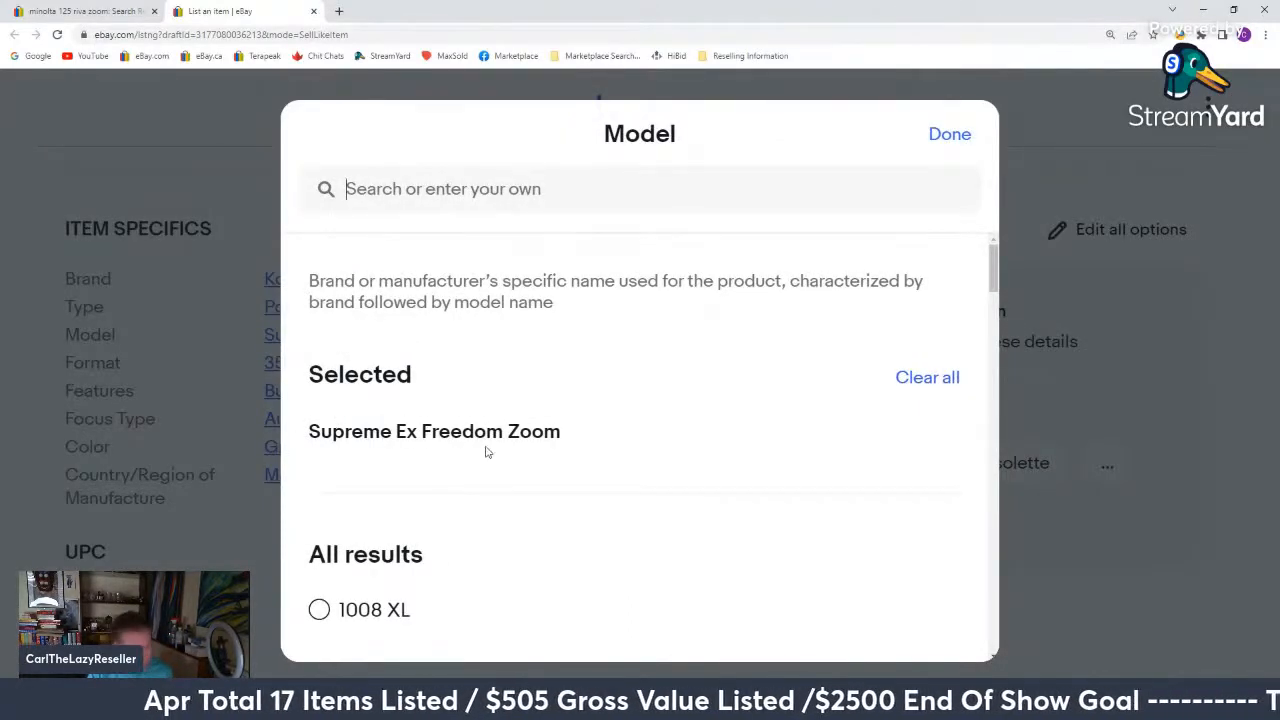
{"action": "left_click", "coordinate": [931, 381]}
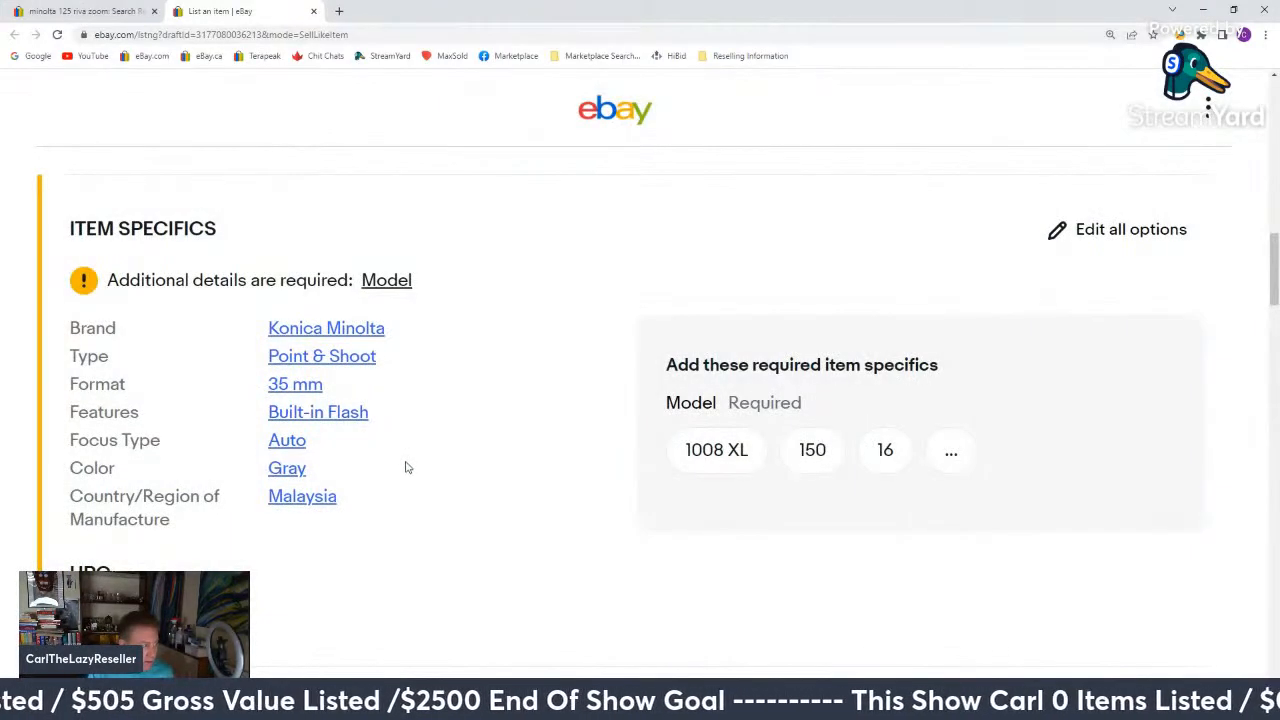
Add "Riva zoom 125" as a custom value for the required Model item specific.
{"action": "left_click", "coordinate": [389, 281]}
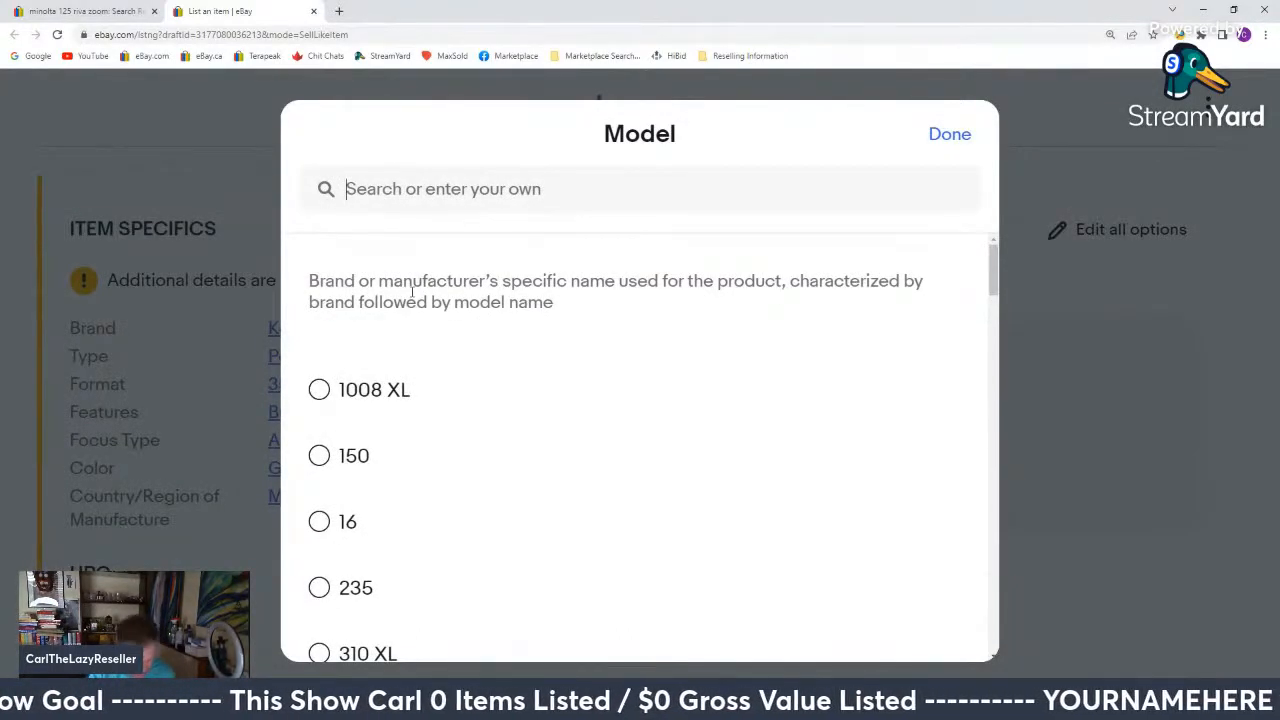
{"action": "type", "text": "Ri"}
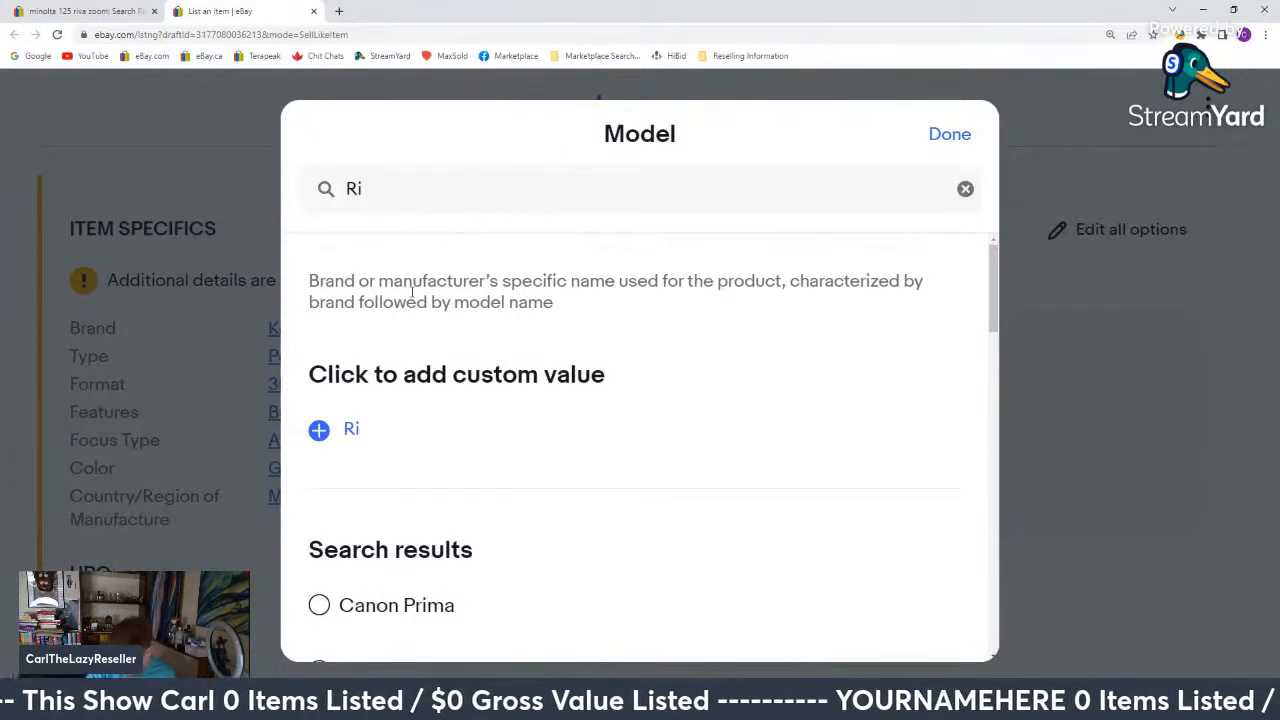
{"action": "type", "text": "va "}
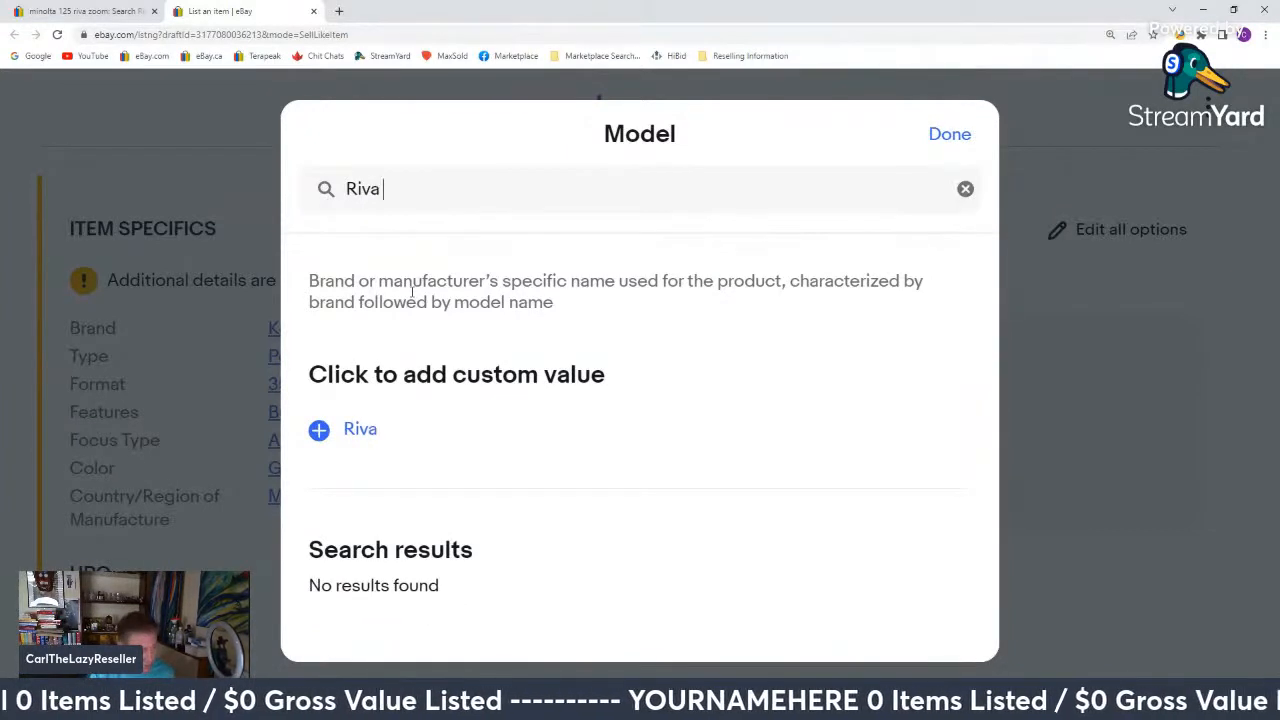
{"action": "type", "text": "zoom"}
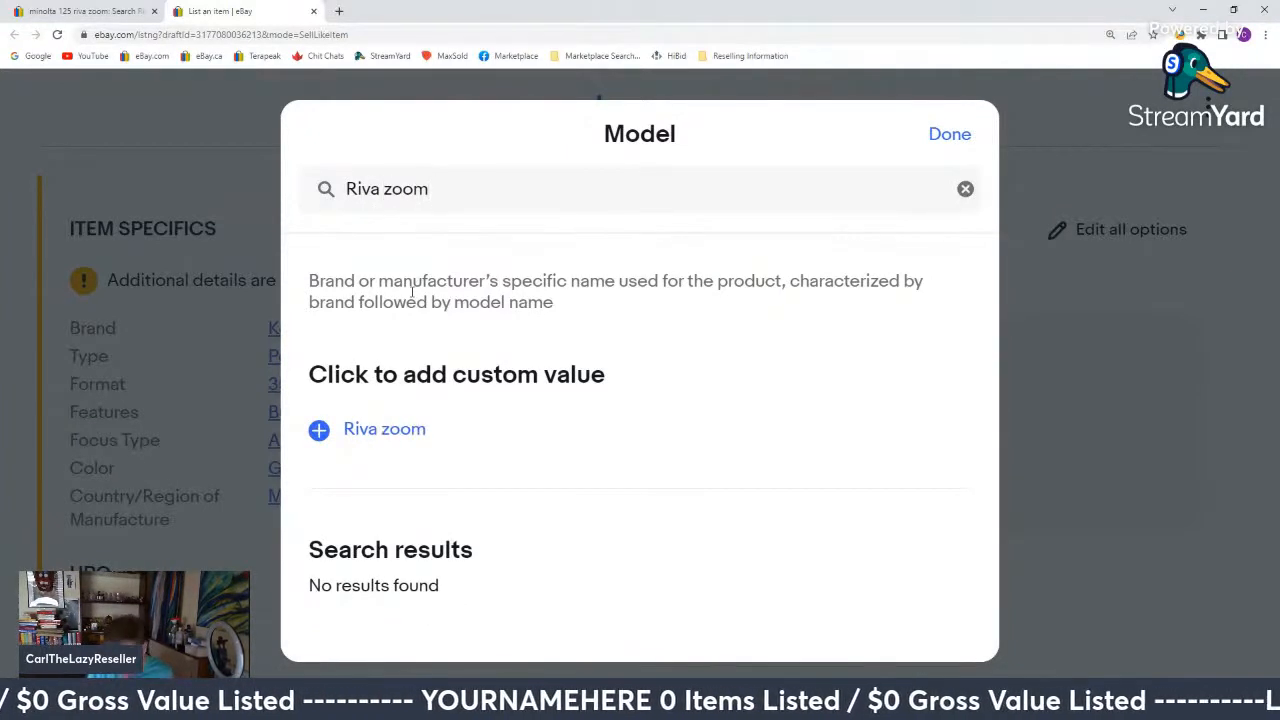
{"action": "type", "text": " 125"}
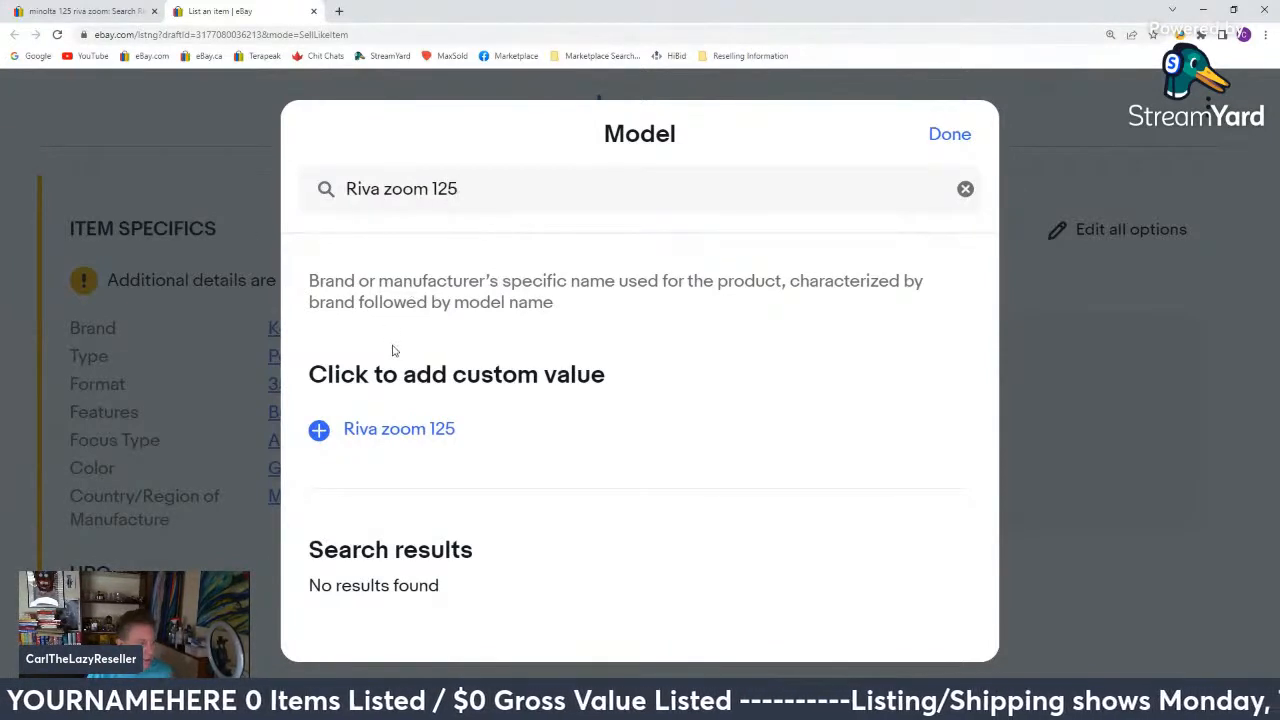
{"action": "left_click", "coordinate": [425, 428]}
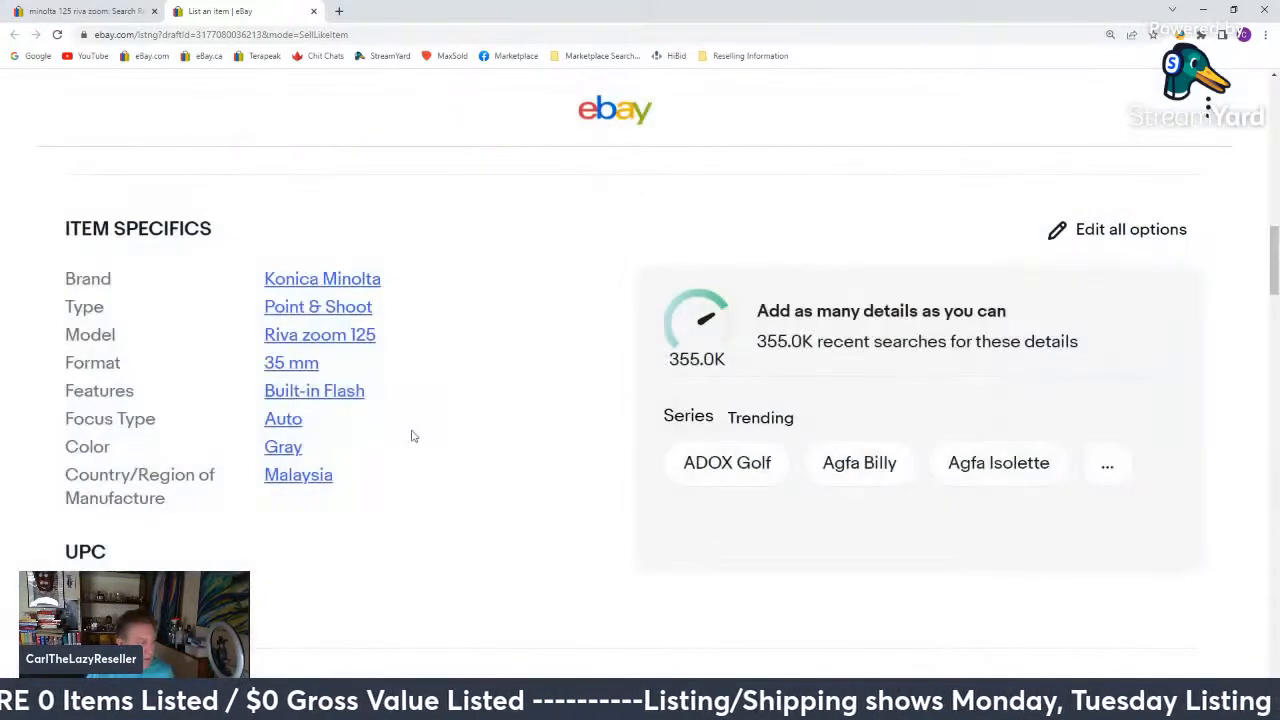
Set the item condition to Used.
{"action": "scroll", "coordinate": [415, 434], "scroll_direction": "down", "scroll_amount": 6}
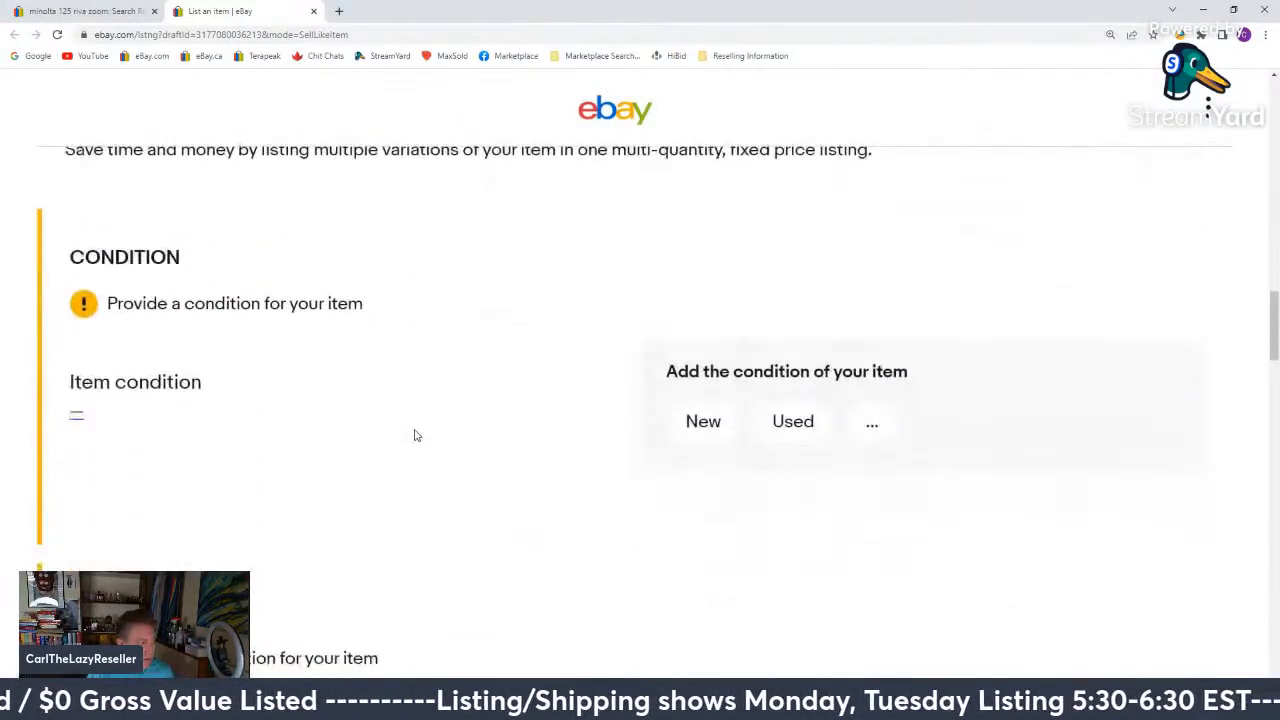
{"action": "left_click", "coordinate": [800, 418]}
Insert the saved camera template text, including the combined shipping note, into the item description.
{"action": "scroll", "coordinate": [411, 434], "scroll_direction": "down", "scroll_amount": 5}
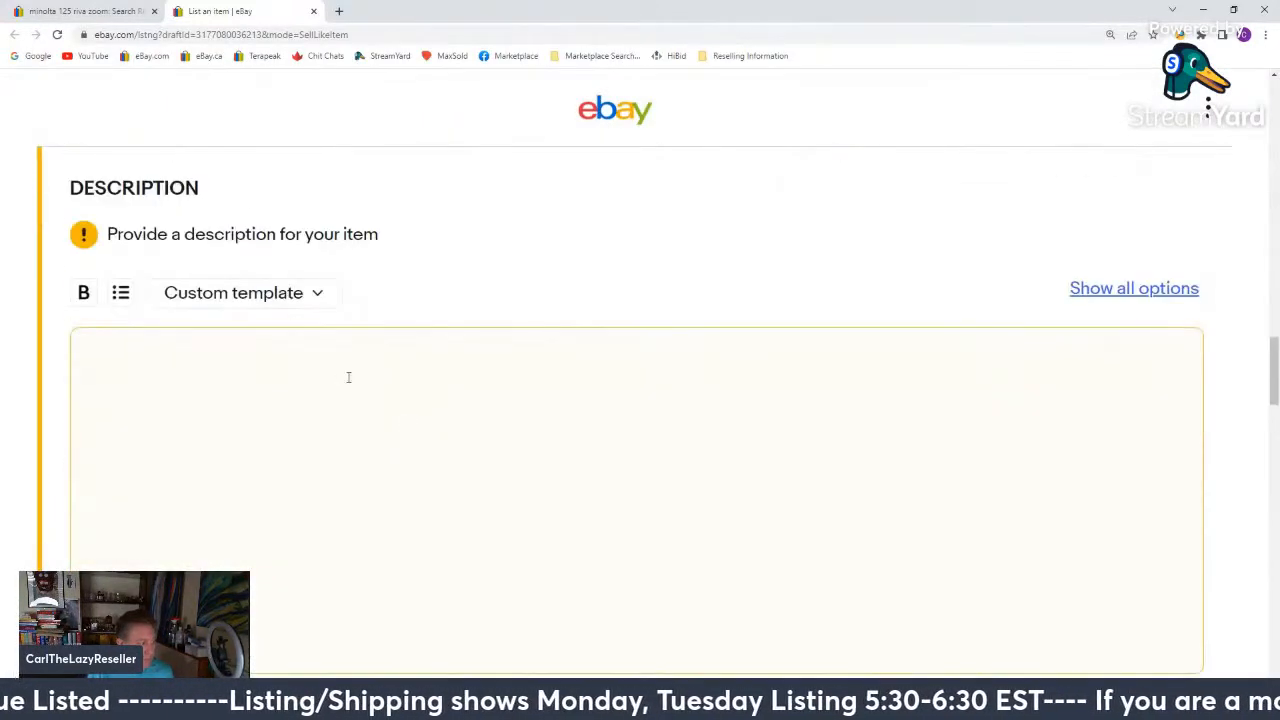
{"action": "left_click", "coordinate": [244, 293]}
{"action": "scroll", "coordinate": [256, 367], "scroll_direction": "down", "scroll_amount": 3}
{"action": "scroll", "coordinate": [250, 400], "scroll_direction": "up", "scroll_amount": 2}
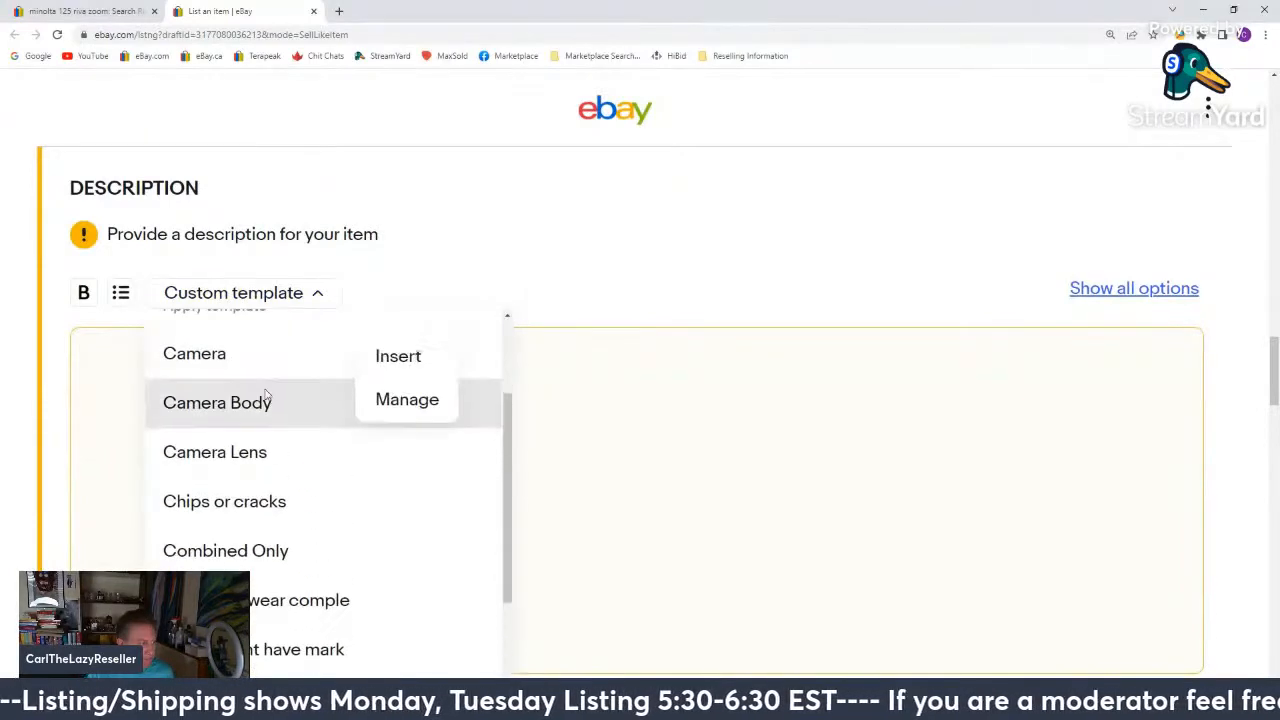
{"action": "scroll", "coordinate": [246, 550], "scroll_direction": "down", "scroll_amount": 2}
{"action": "scroll", "coordinate": [246, 557], "scroll_direction": "down", "scroll_amount": 2}
{"action": "scroll", "coordinate": [272, 415], "scroll_direction": "up", "scroll_amount": 6}
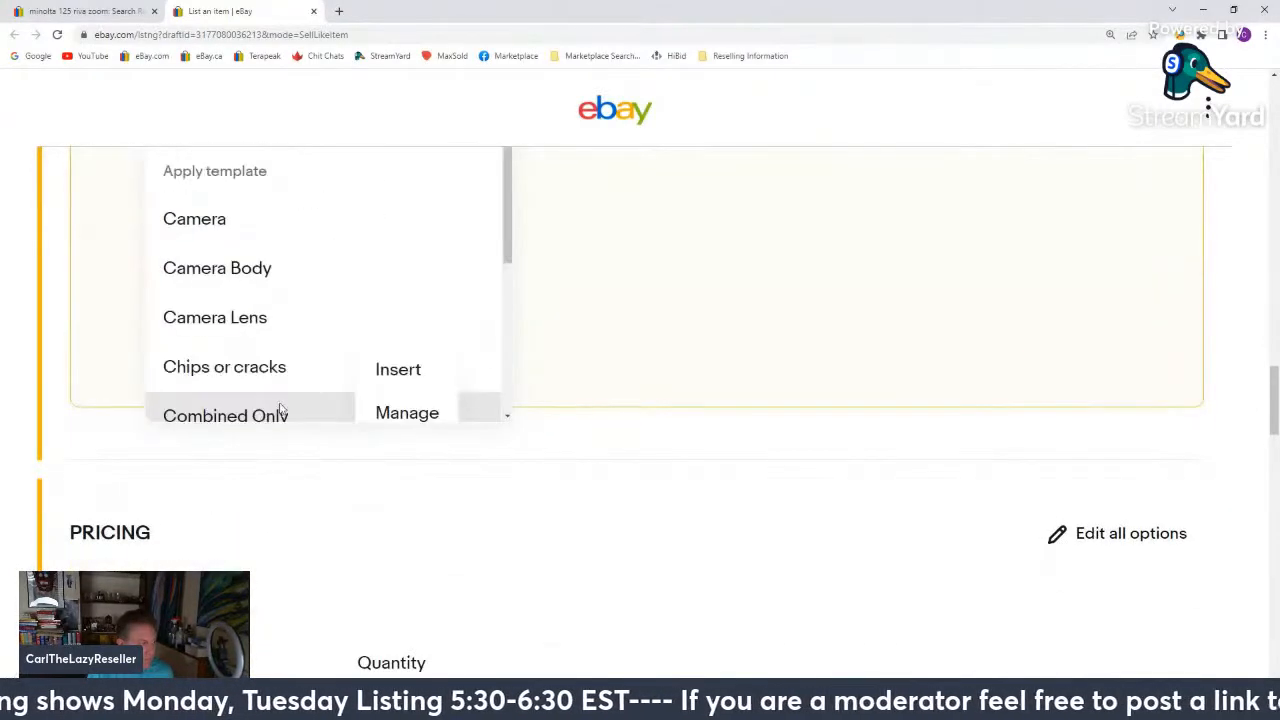
{"action": "left_click", "coordinate": [408, 378]}
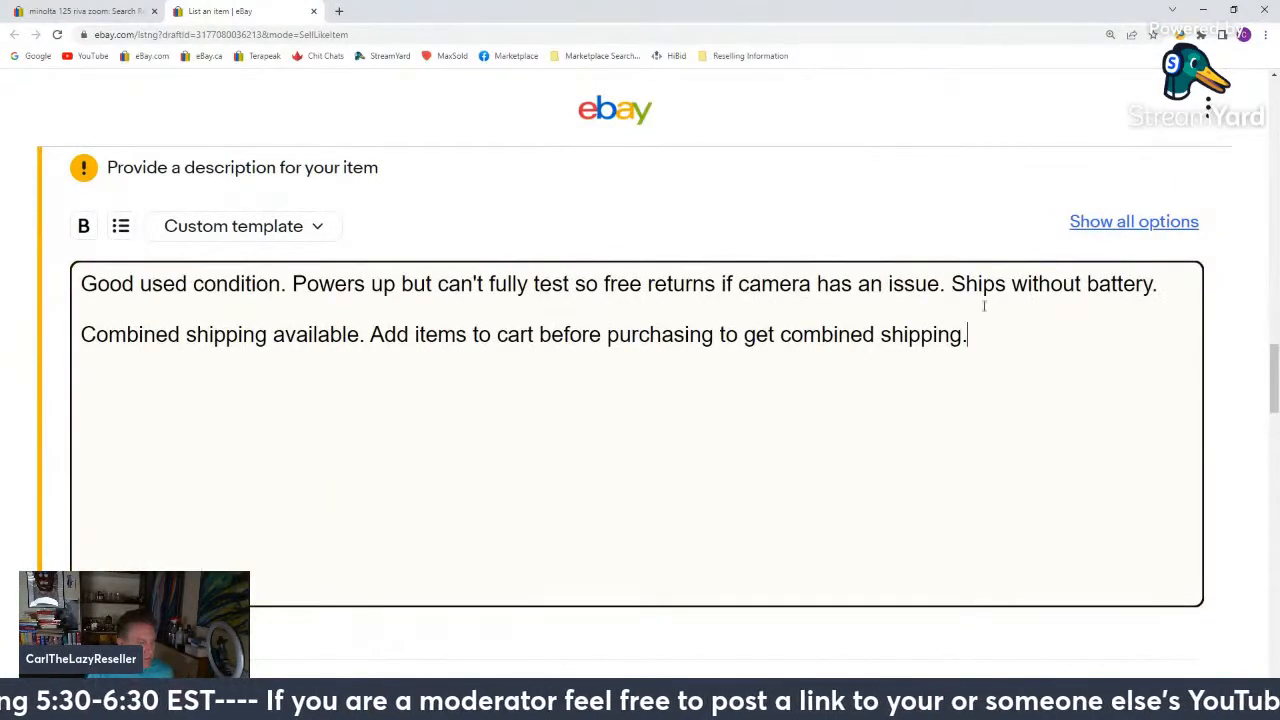
Copy the description's first paragraph, from "Good used condition" to "Ships without battery.", into the condition description.
{"action": "left_click_drag", "start_coordinate": [1150, 283], "coordinate": [2, 193]}
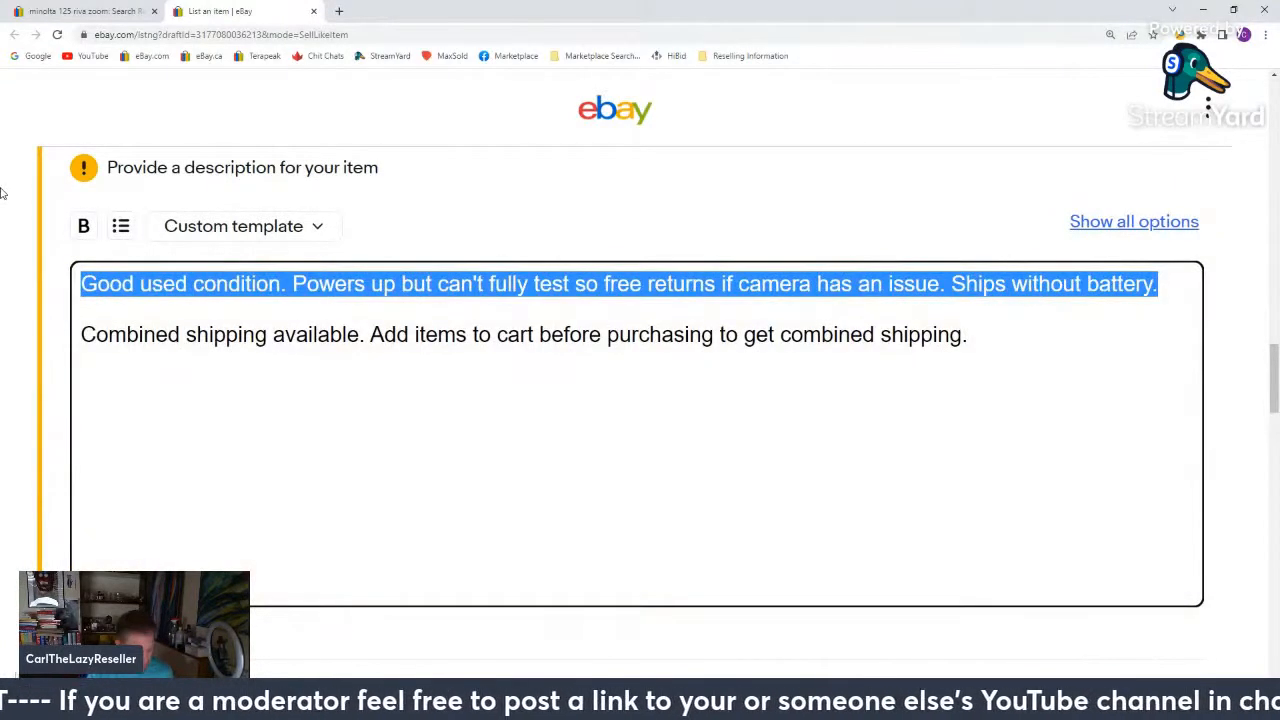
{"action": "key", "text": "ctrl+c"}
{"action": "scroll", "coordinate": [188, 348], "scroll_direction": "up", "scroll_amount": 4}
{"action": "left_click", "coordinate": [175, 366]}
{"action": "key", "text": "ctrl+v"}
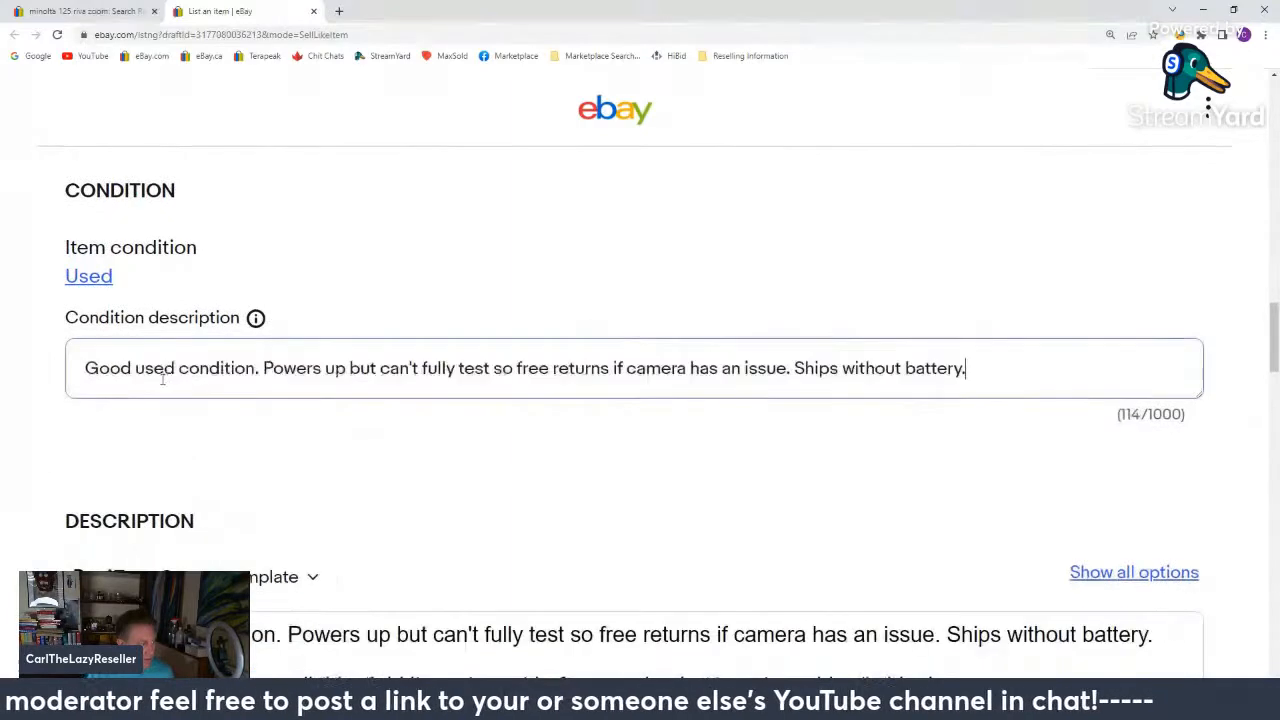
Go back to the sold search results and examine the sale prices of comparable Minolta Riva Zoom 125 cameras.
{"action": "scroll", "coordinate": [161, 380], "scroll_direction": "down", "scroll_amount": 4}
{"action": "scroll", "coordinate": [161, 380], "scroll_direction": "down", "scroll_amount": 5}
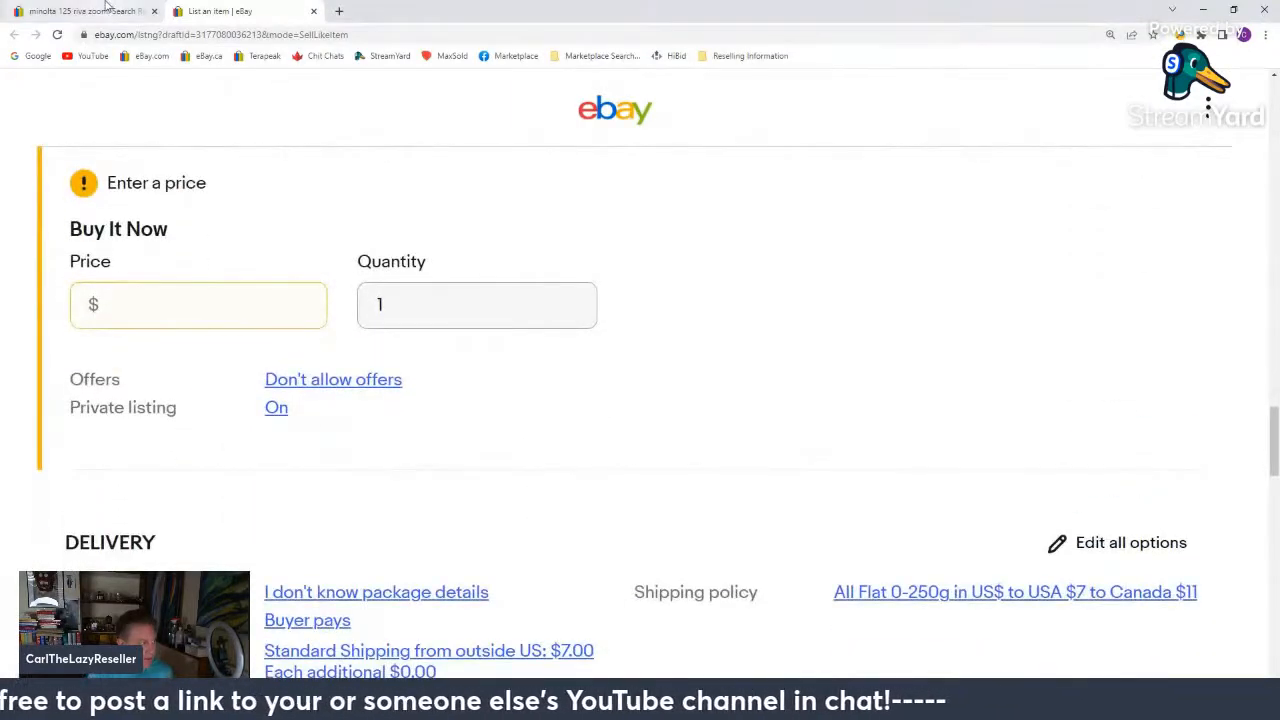
{"action": "left_click", "coordinate": [90, 11]}
{"action": "scroll", "coordinate": [510, 255], "scroll_direction": "down", "scroll_amount": 3}
{"action": "scroll", "coordinate": [500, 262], "scroll_direction": "up", "scroll_amount": 2}
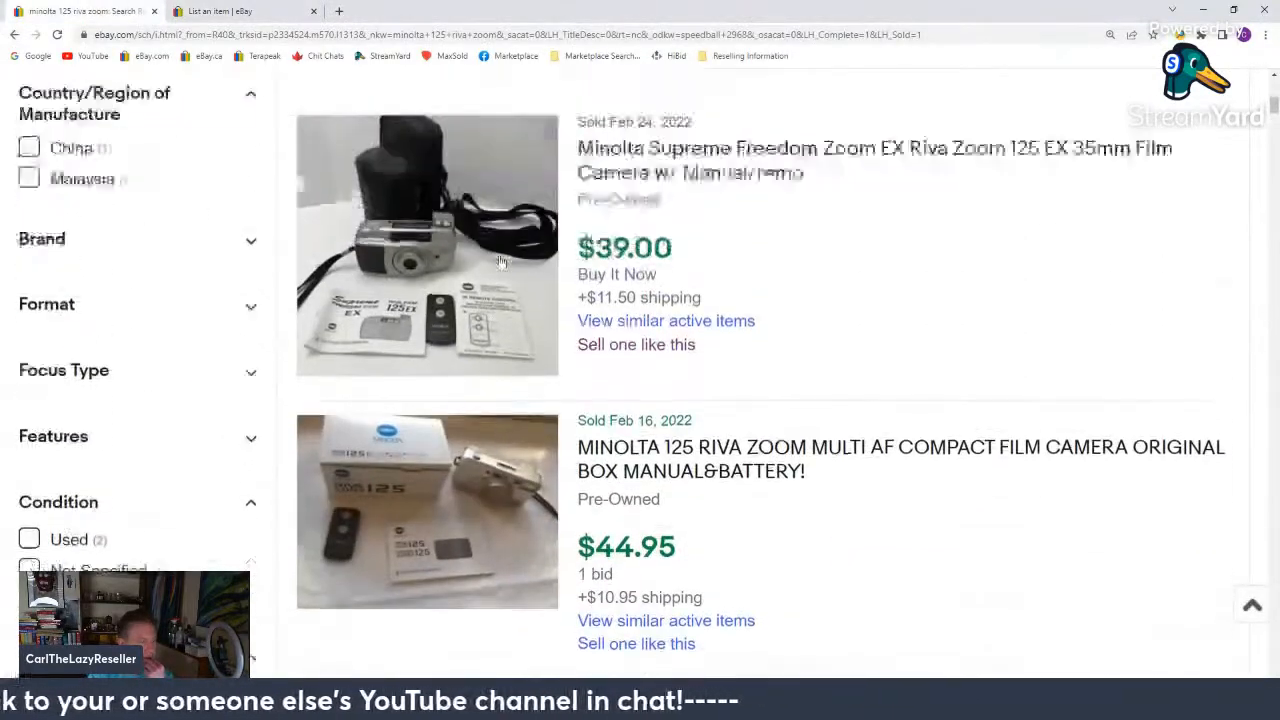
{"action": "scroll", "coordinate": [500, 262], "scroll_direction": "up", "scroll_amount": 3}
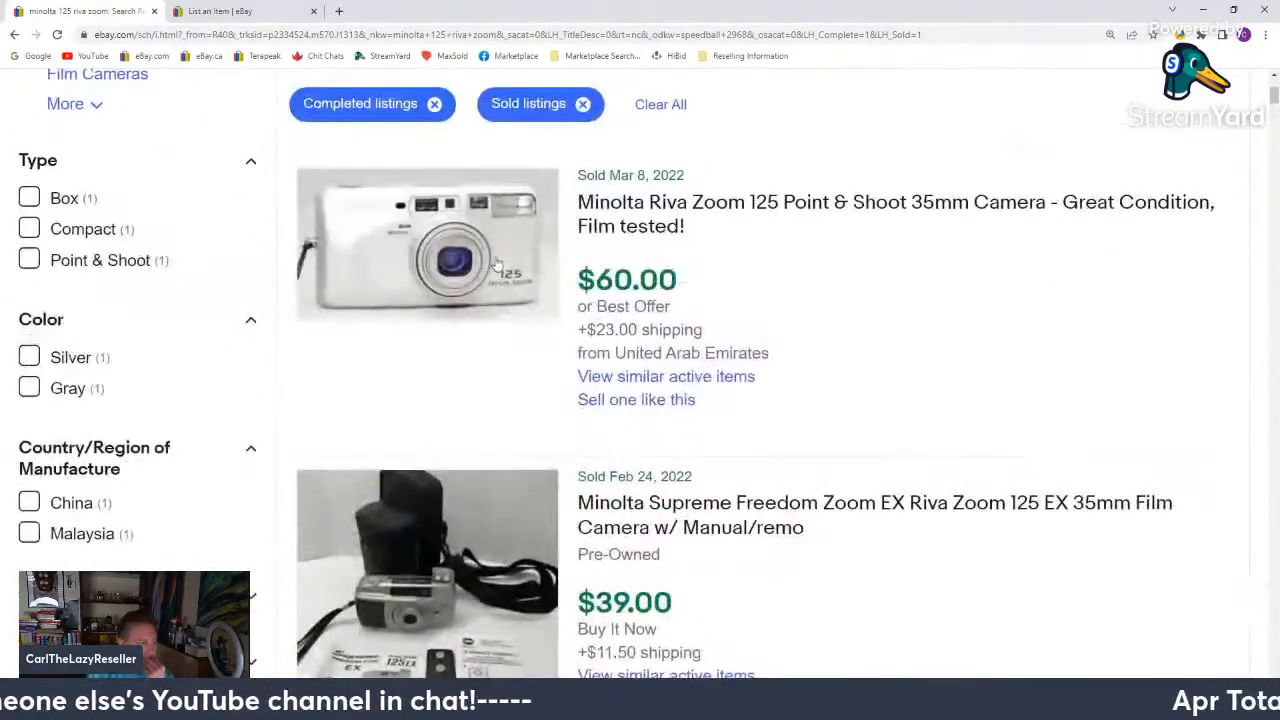
{"action": "scroll", "coordinate": [488, 265], "scroll_direction": "down", "scroll_amount": 4}
{"action": "scroll", "coordinate": [488, 265], "scroll_direction": "down", "scroll_amount": 5}
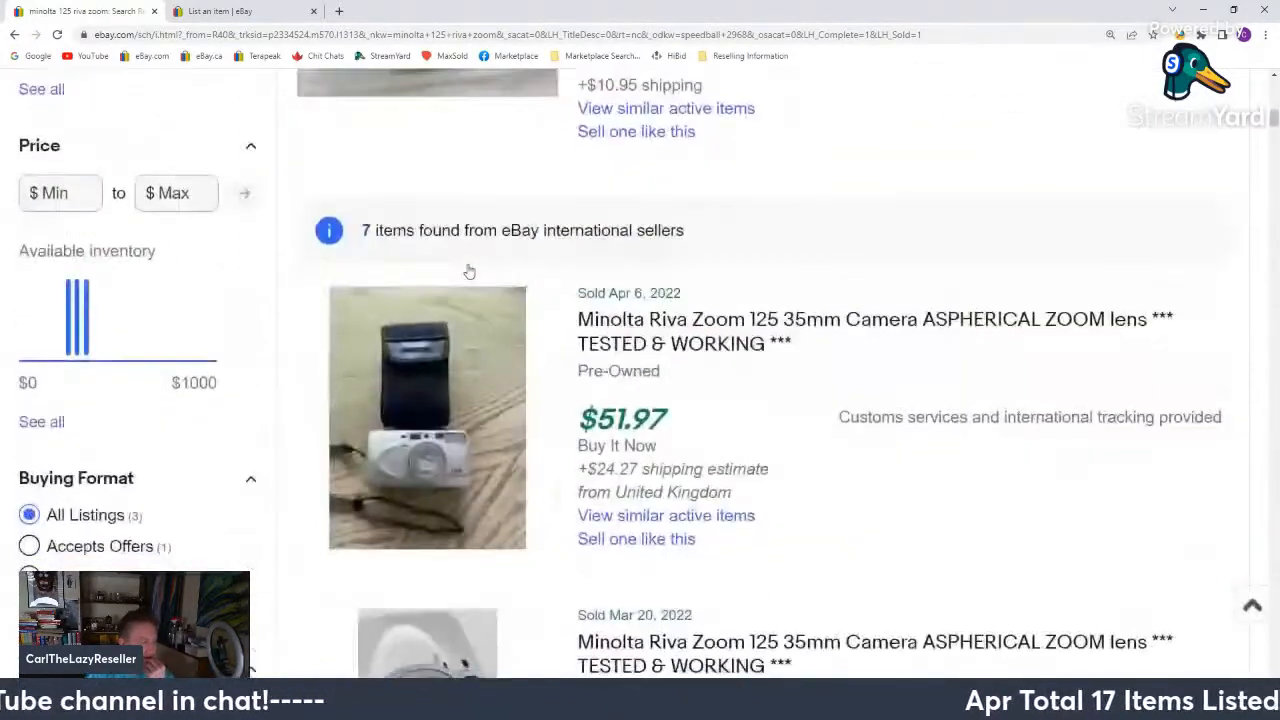
{"action": "scroll", "coordinate": [468, 270], "scroll_direction": "down", "scroll_amount": 2}
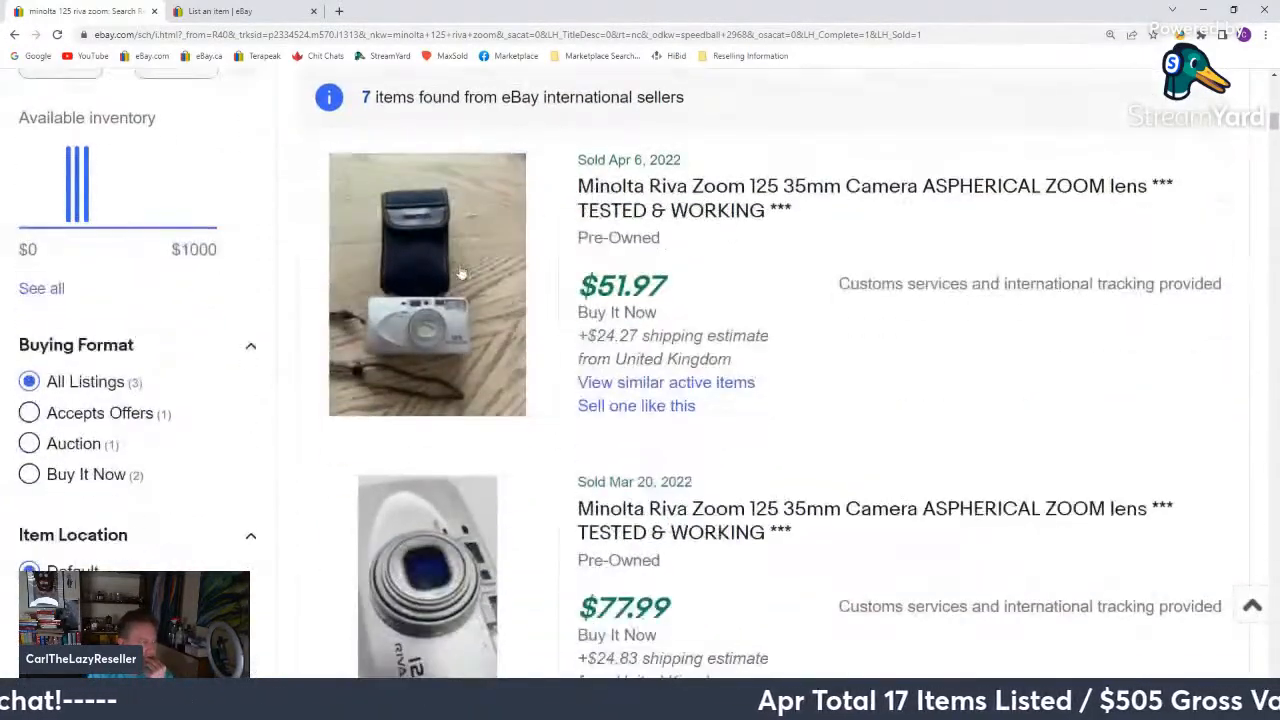
{"action": "scroll", "coordinate": [462, 270], "scroll_direction": "up", "scroll_amount": 8}
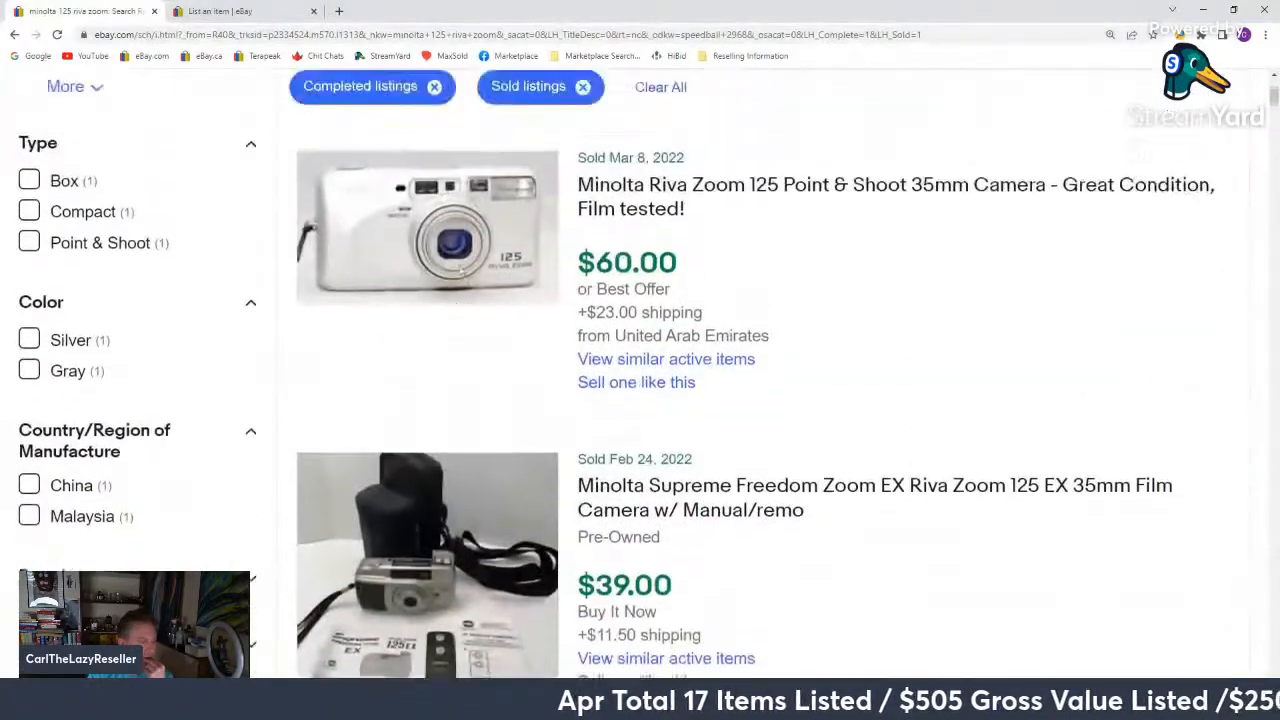
{"action": "scroll", "coordinate": [200, 378], "scroll_direction": "down", "scroll_amount": 6}
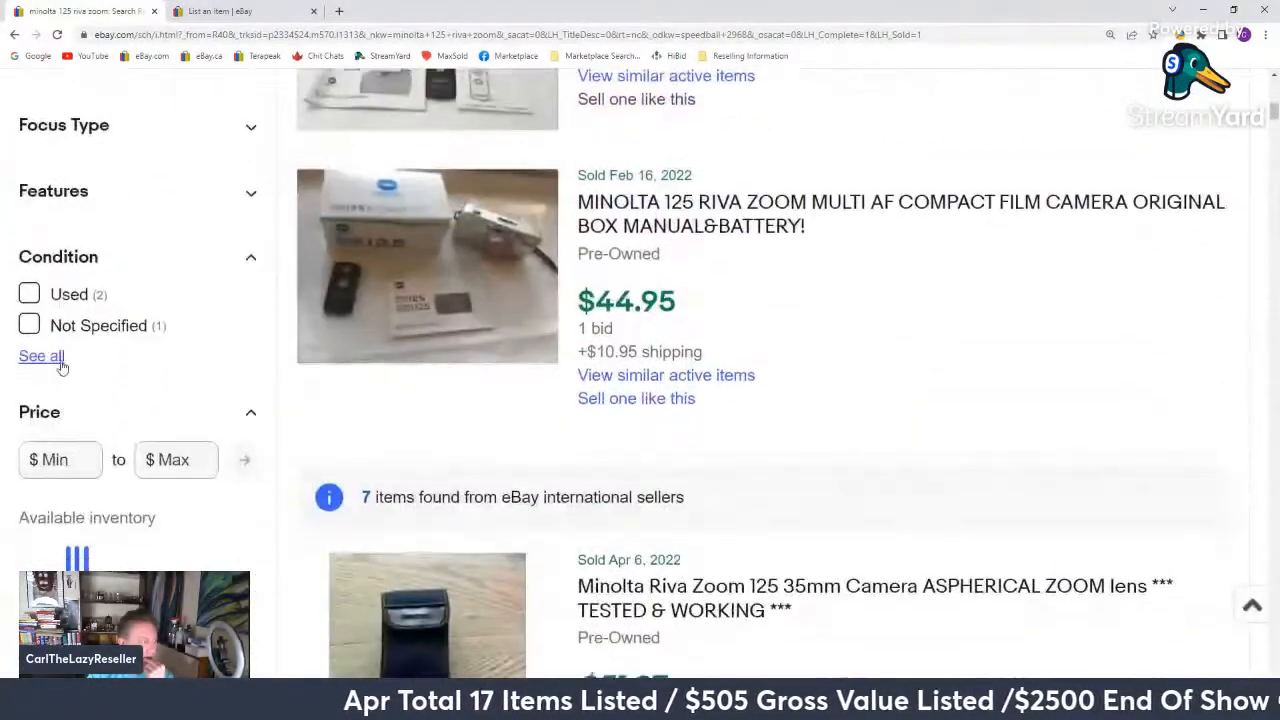
{"action": "scroll", "coordinate": [62, 367], "scroll_direction": "down", "scroll_amount": 7}
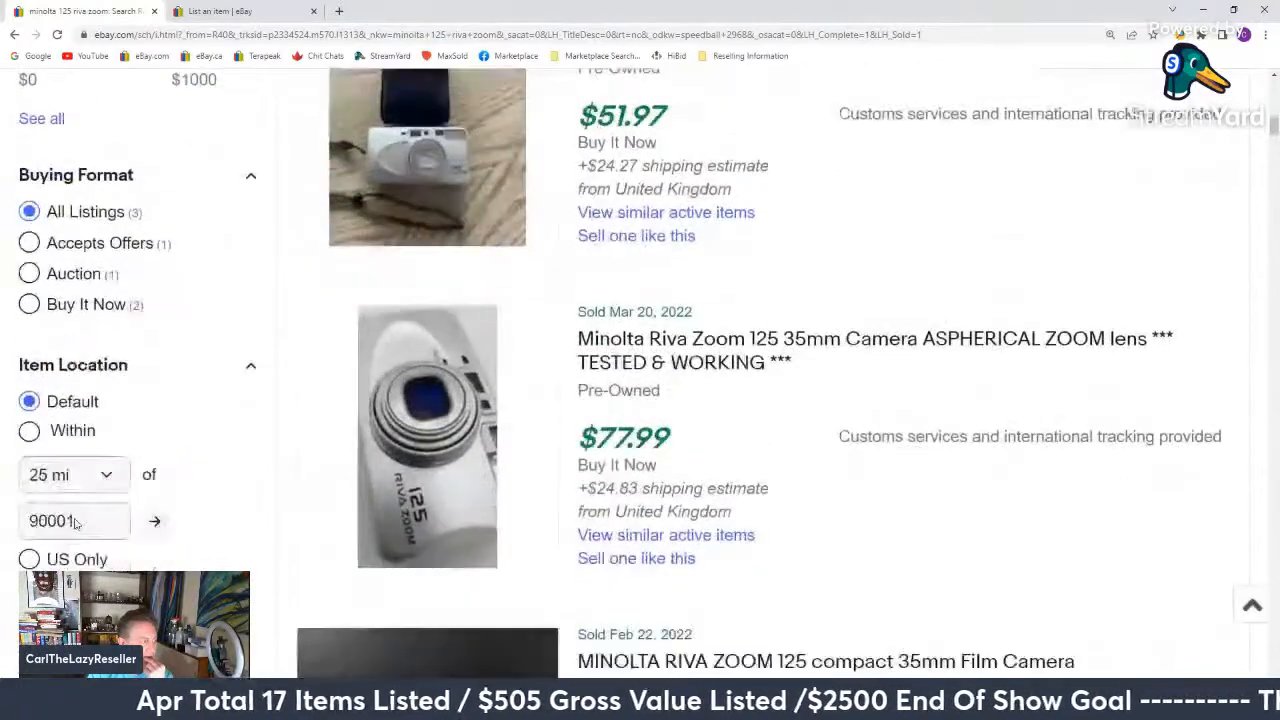
{"action": "scroll", "coordinate": [62, 519], "scroll_direction": "down", "scroll_amount": 5}
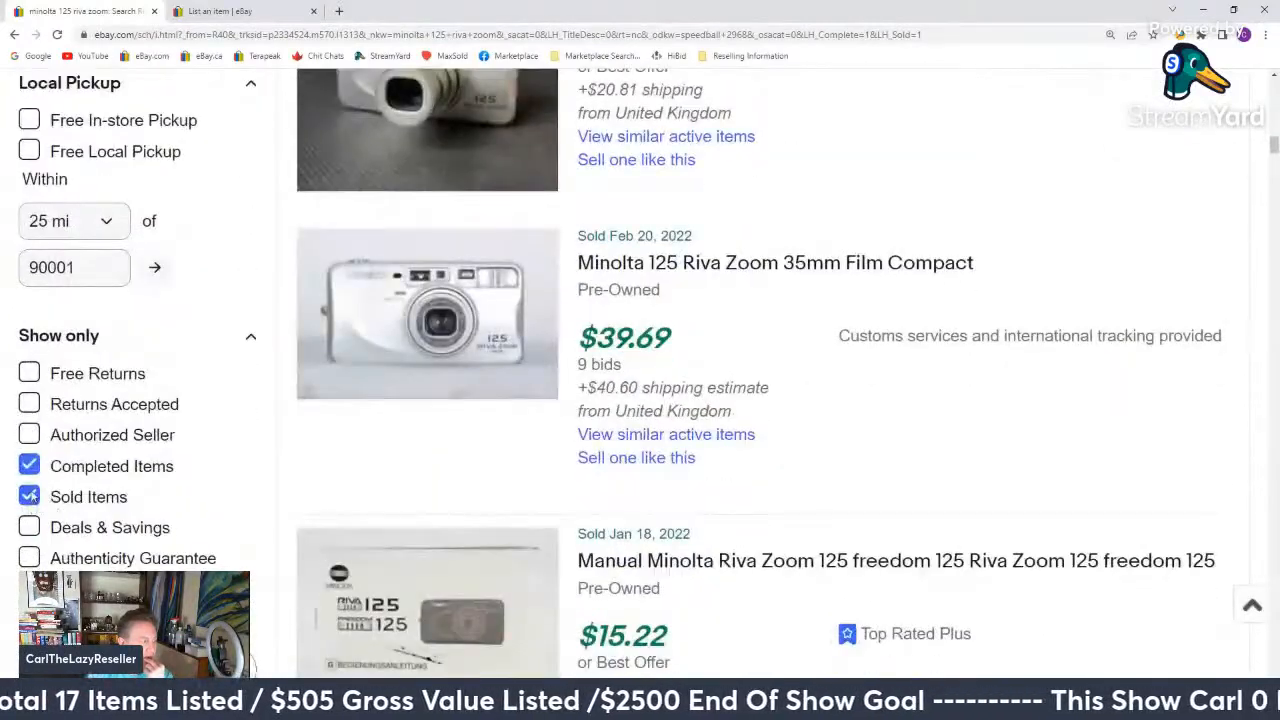
Remove the Sold Items filter and examine the asking prices of active Minolta Riva Zoom 125 listings.
{"action": "left_click", "coordinate": [29, 496]}
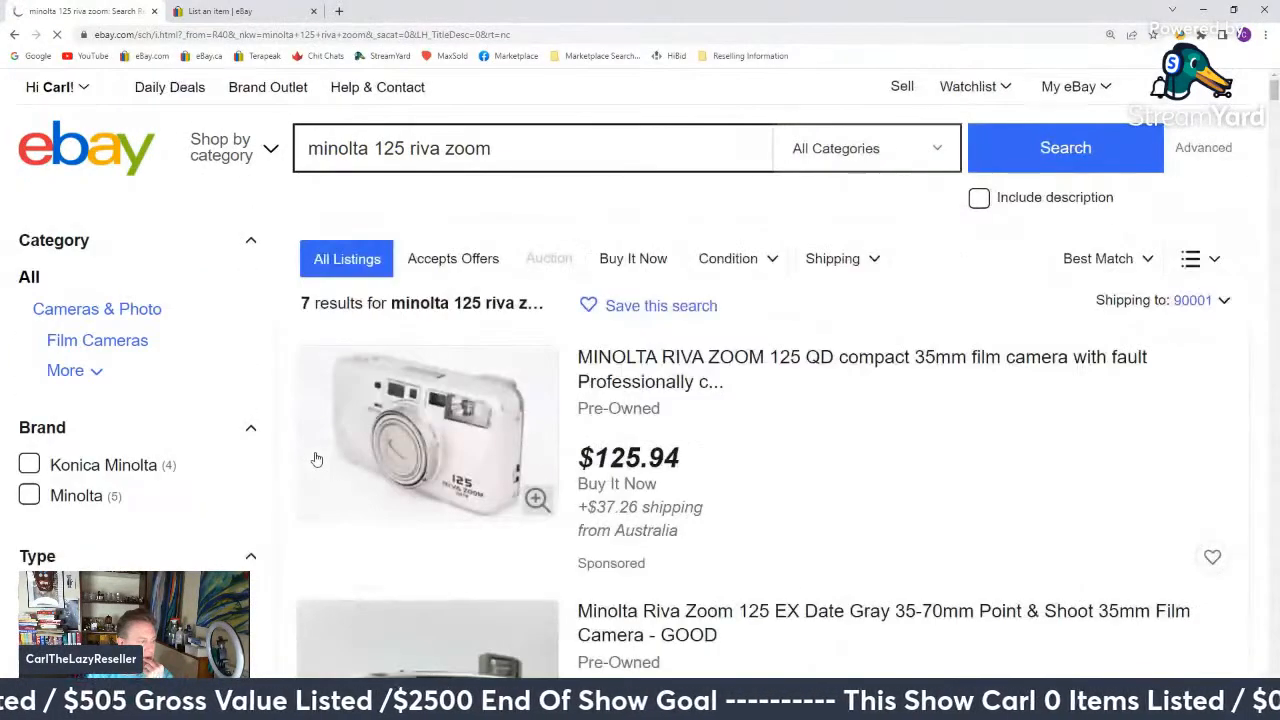
{"action": "scroll", "coordinate": [316, 459], "scroll_direction": "down", "scroll_amount": 5}
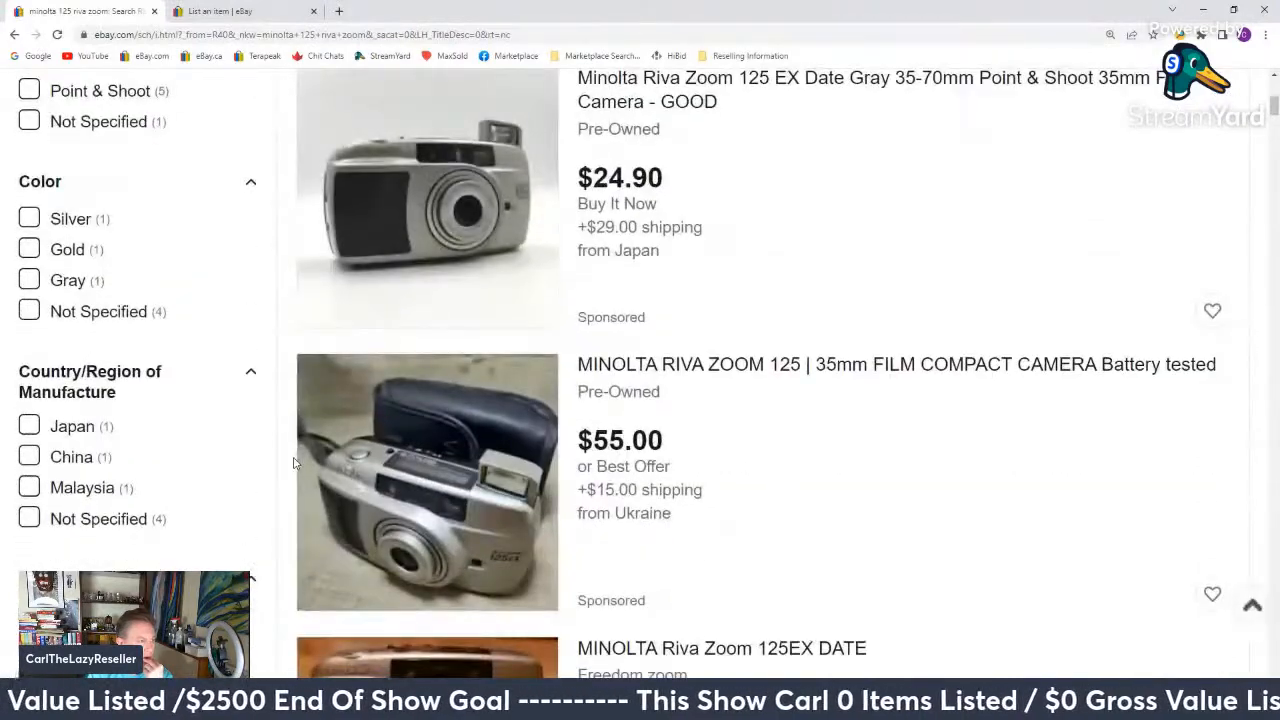
{"action": "scroll", "coordinate": [294, 462], "scroll_direction": "down", "scroll_amount": 5}
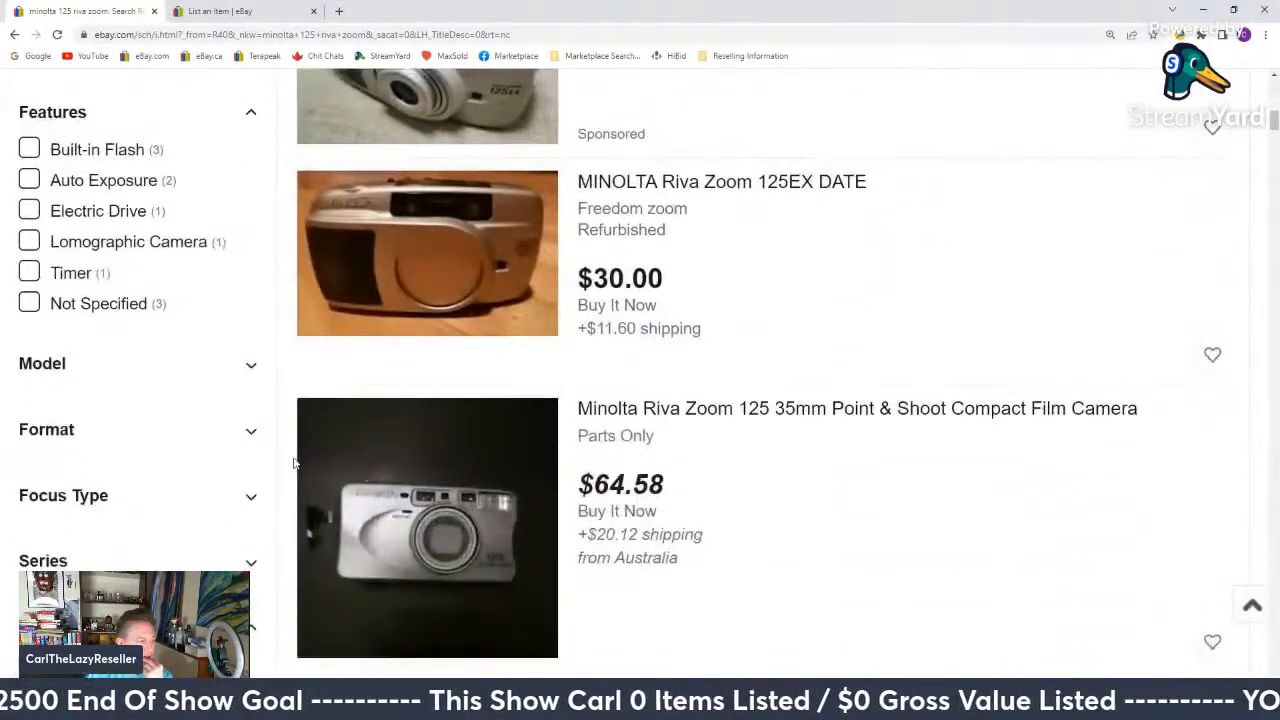
{"action": "scroll", "coordinate": [294, 463], "scroll_direction": "down", "scroll_amount": 4}
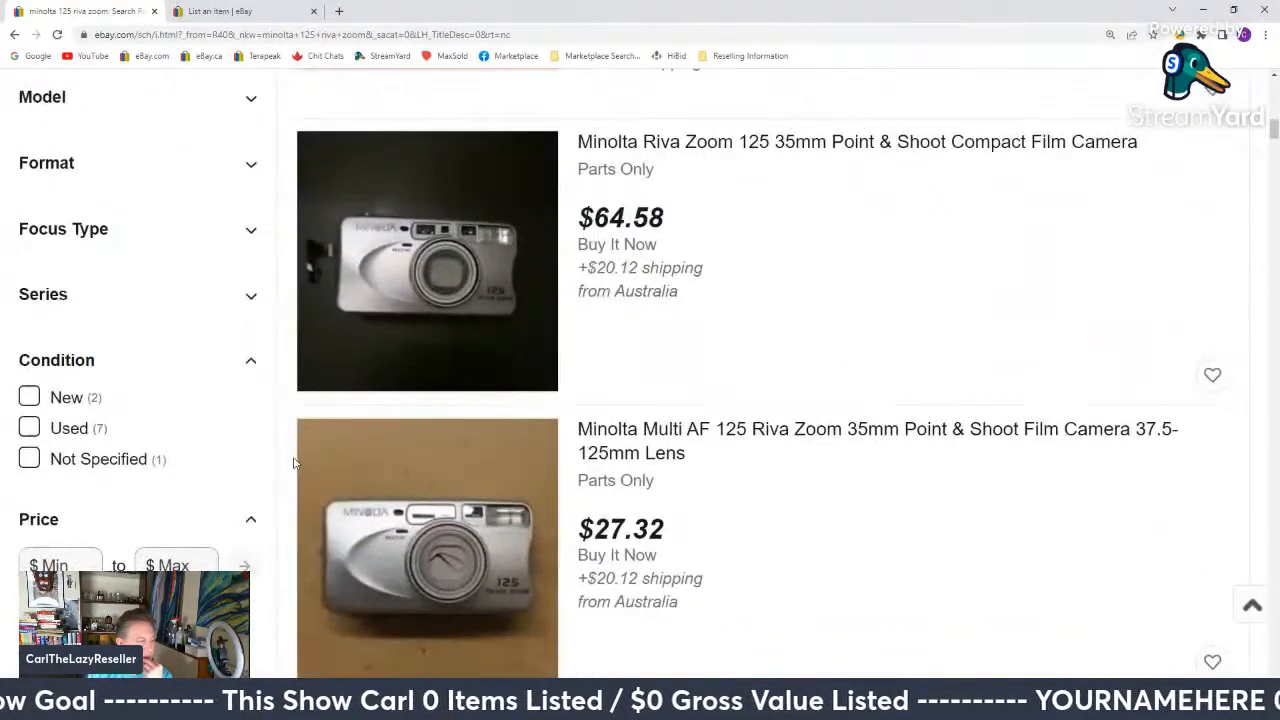
{"action": "scroll", "coordinate": [243, 457], "scroll_direction": "up", "scroll_amount": 4}
{"action": "scroll", "coordinate": [243, 457], "scroll_direction": "up", "scroll_amount": 6}
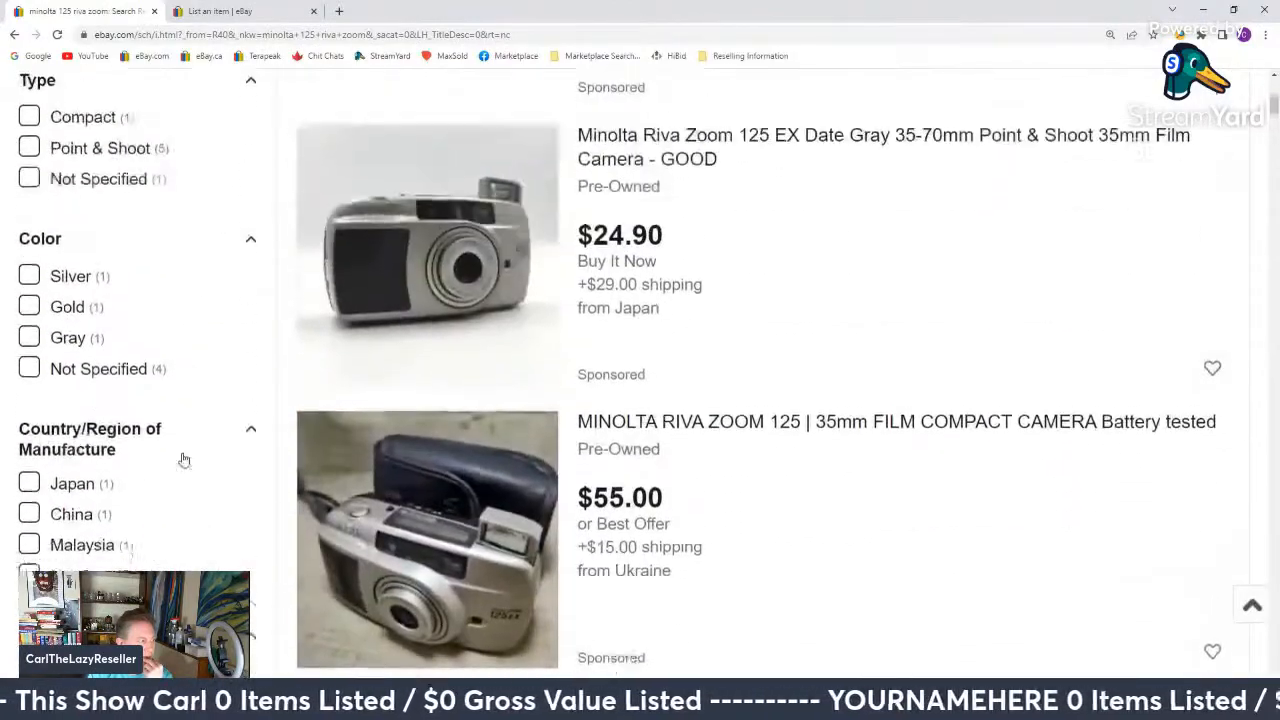
{"action": "scroll", "coordinate": [93, 410], "scroll_direction": "up", "scroll_amount": 3}
{"action": "scroll", "coordinate": [75, 412], "scroll_direction": "down", "scroll_amount": 10}
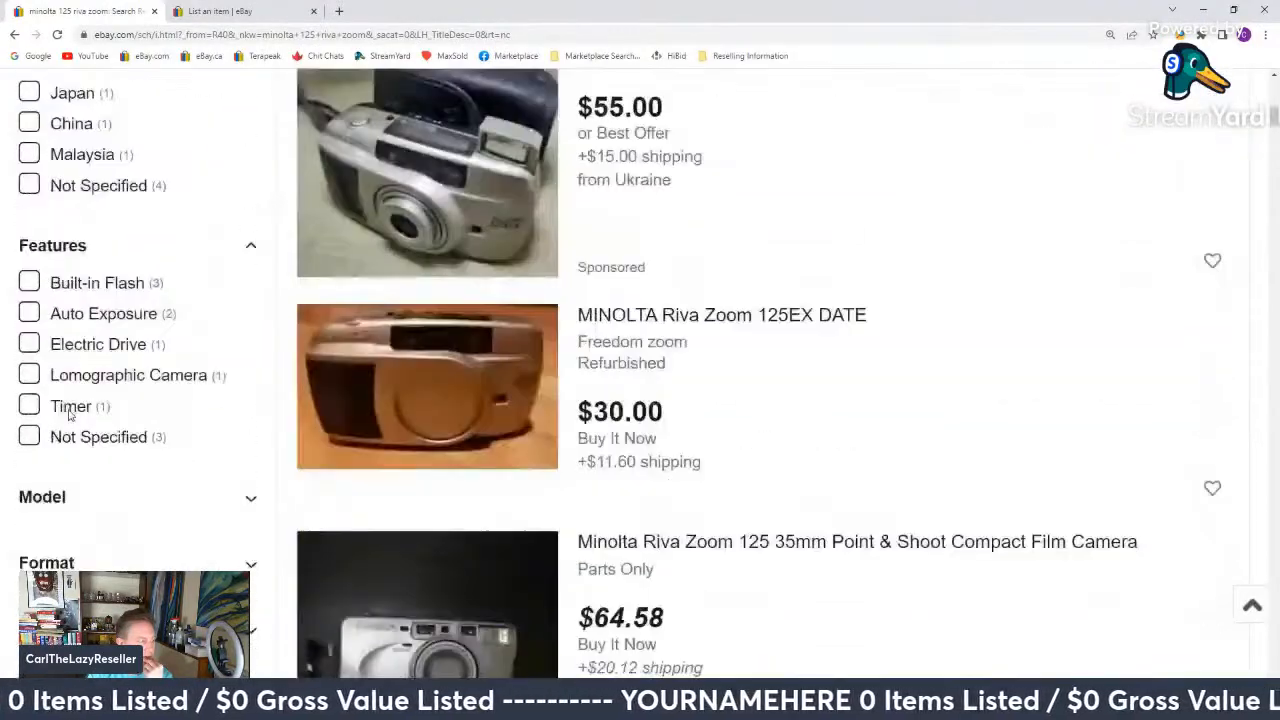
{"action": "scroll", "coordinate": [68, 415], "scroll_direction": "down", "scroll_amount": 11}
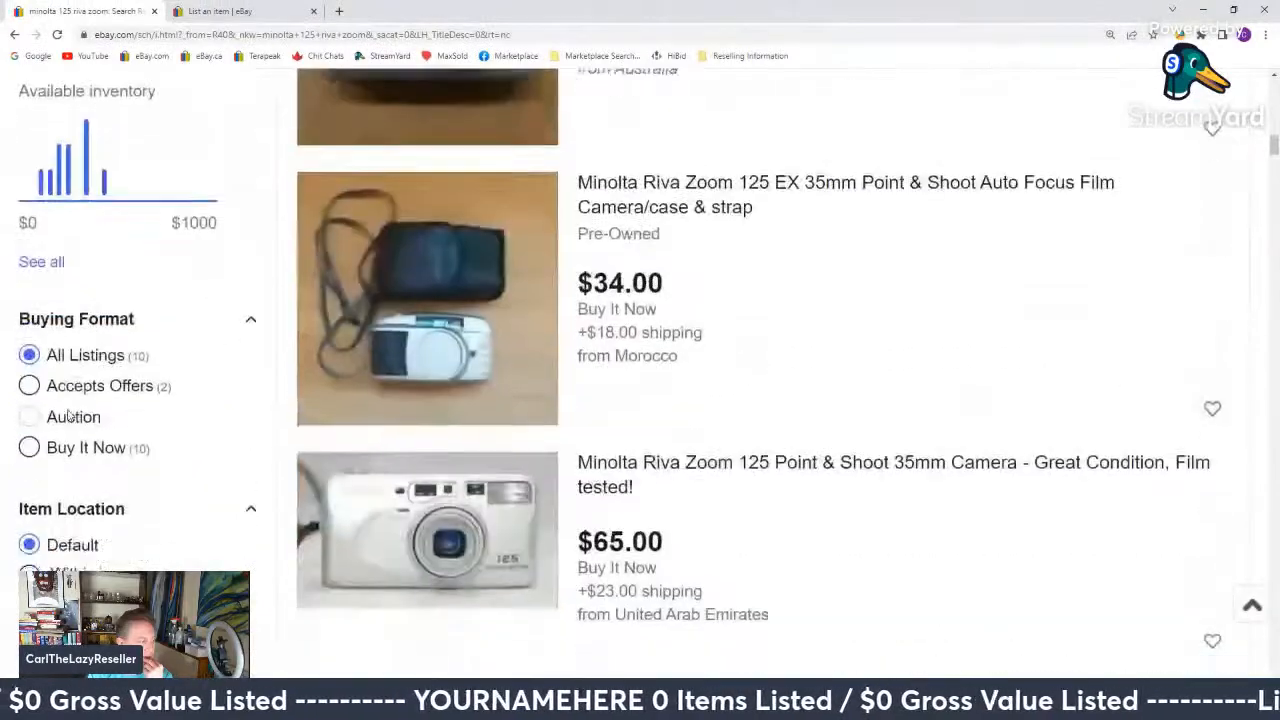
Limit the item location to North America and look through the remaining active listings.
{"action": "scroll", "coordinate": [69, 410], "scroll_direction": "down", "scroll_amount": 2}
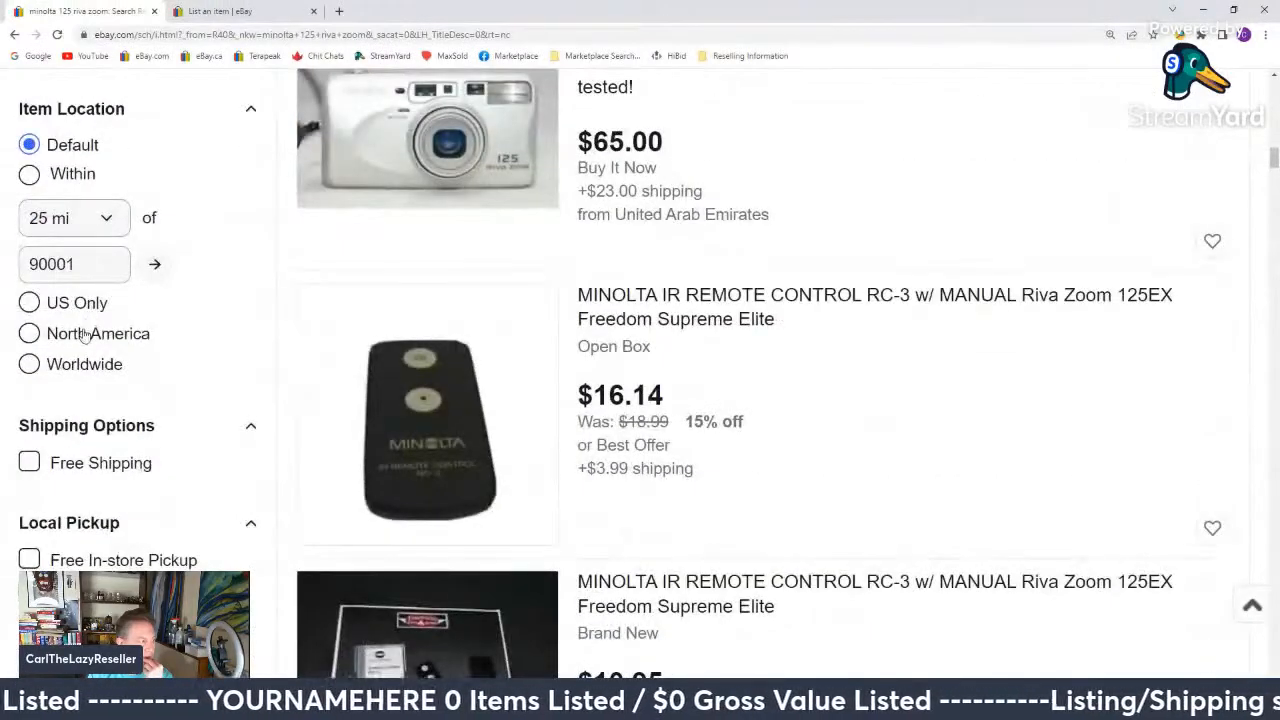
{"action": "left_click", "coordinate": [86, 335]}
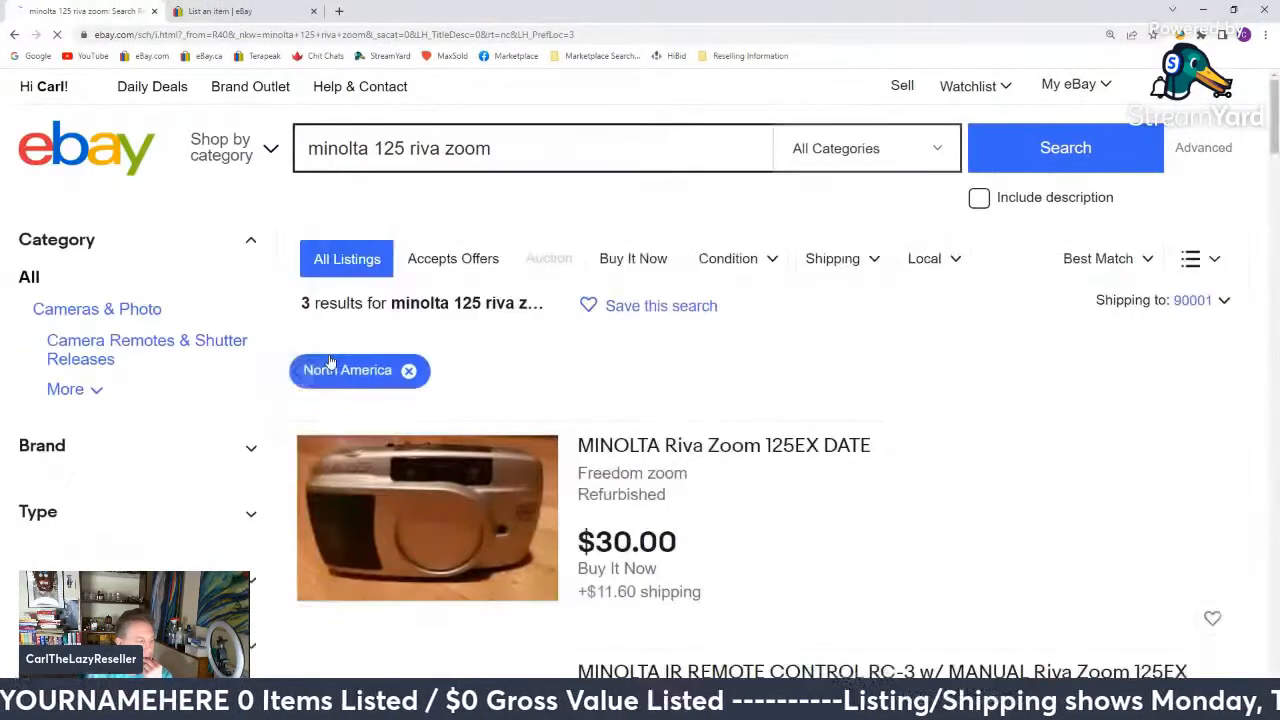
{"action": "scroll", "coordinate": [320, 366], "scroll_direction": "down", "scroll_amount": 10}
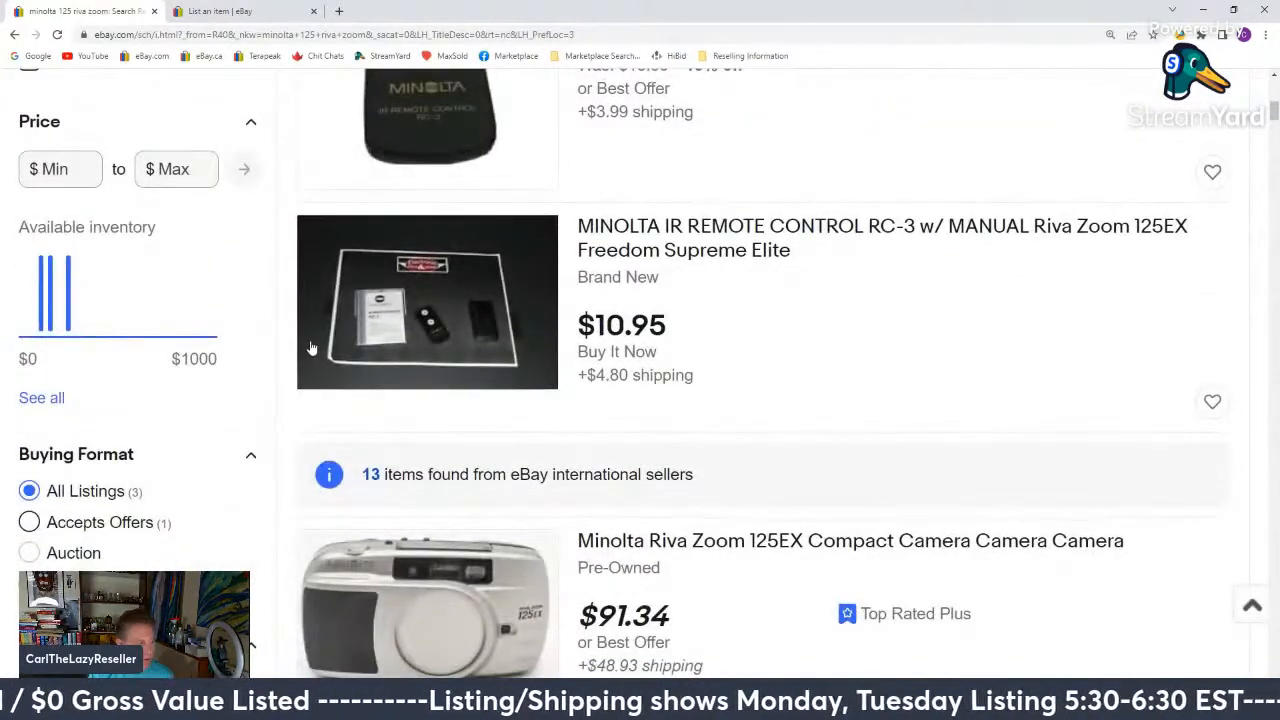
Return to the listing draft and set the Buy It Now price to $49.99.
{"action": "left_click", "coordinate": [223, 8]}
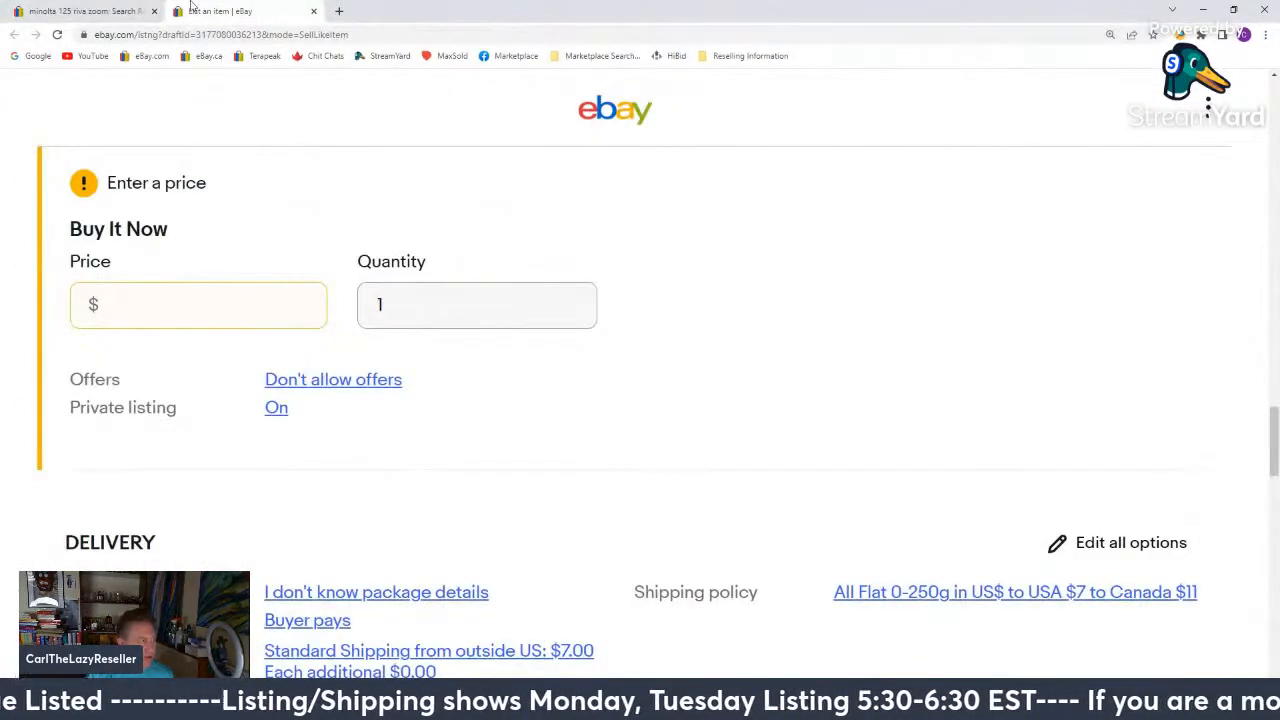
{"action": "left_click", "coordinate": [221, 311]}
{"action": "type", "text": "4"}
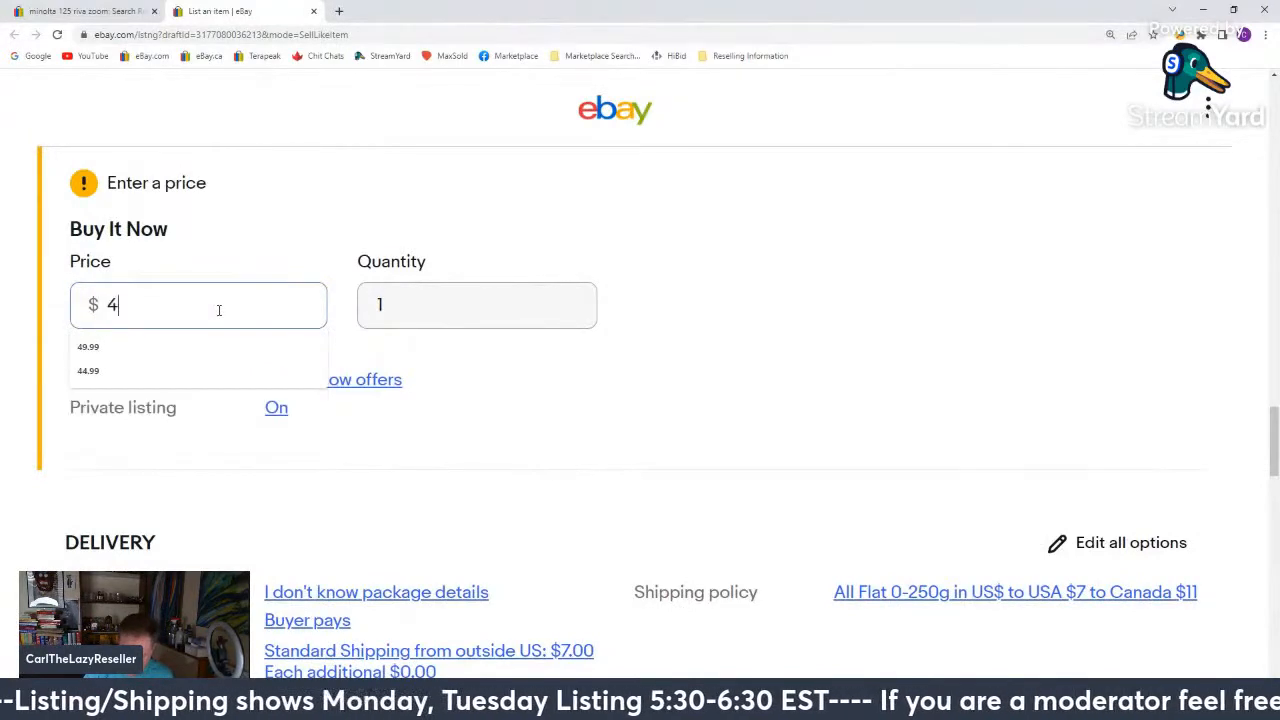
{"action": "type", "text": "9.99"}
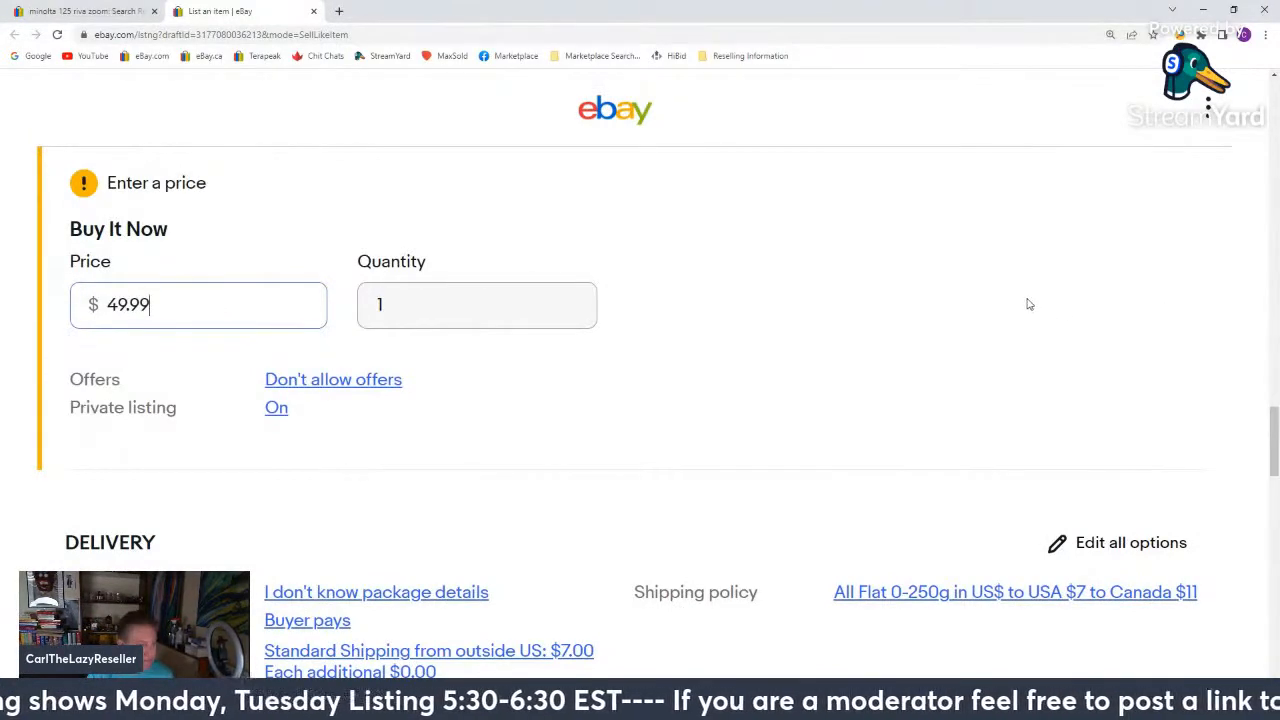
Publish the Minolta camera listing and finish by dismissing the confirmation.
{"action": "scroll", "coordinate": [1028, 304], "scroll_direction": "down", "scroll_amount": 15}
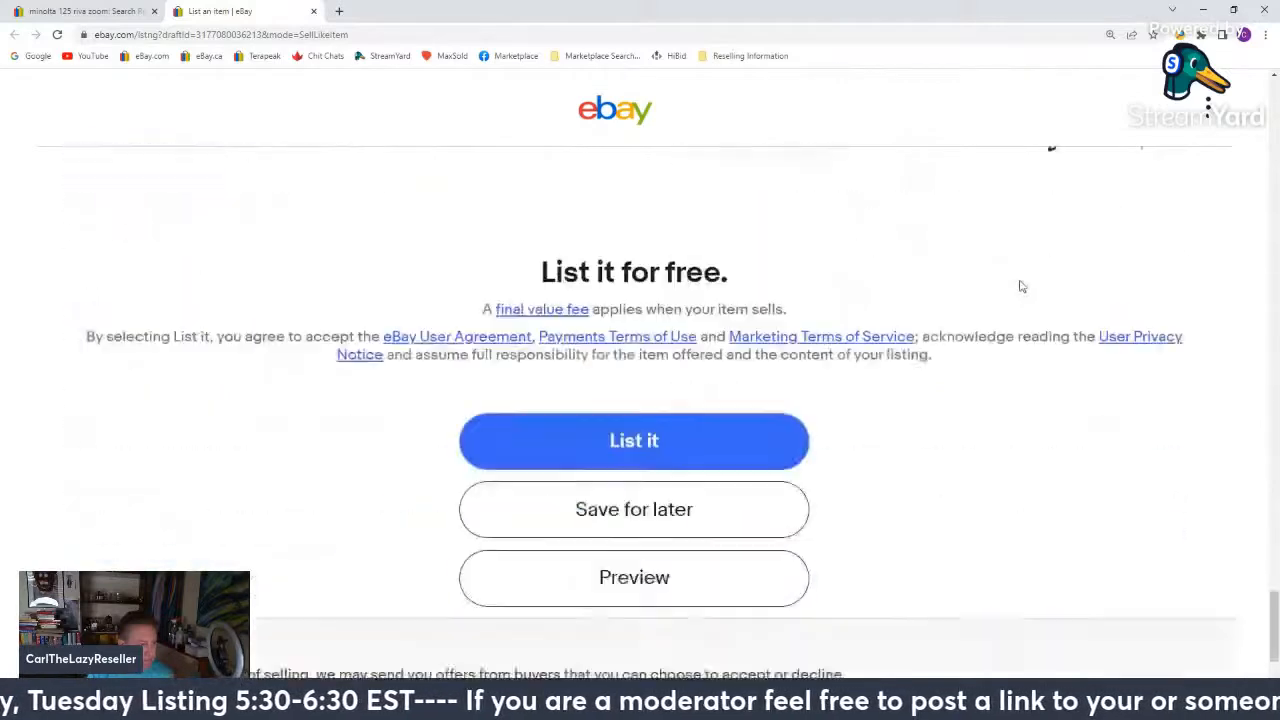
{"action": "scroll", "coordinate": [1020, 287], "scroll_direction": "down", "scroll_amount": 2}
{"action": "left_click", "coordinate": [783, 298]}
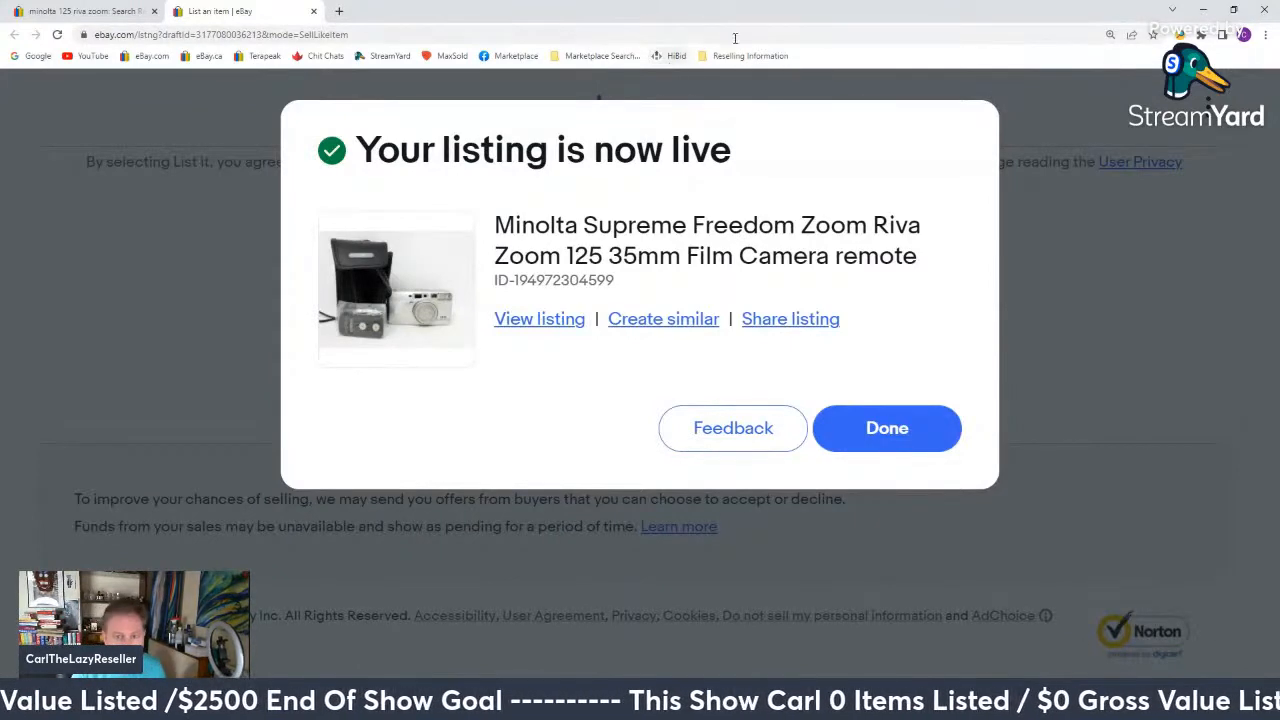
{"action": "left_click", "coordinate": [894, 427]}
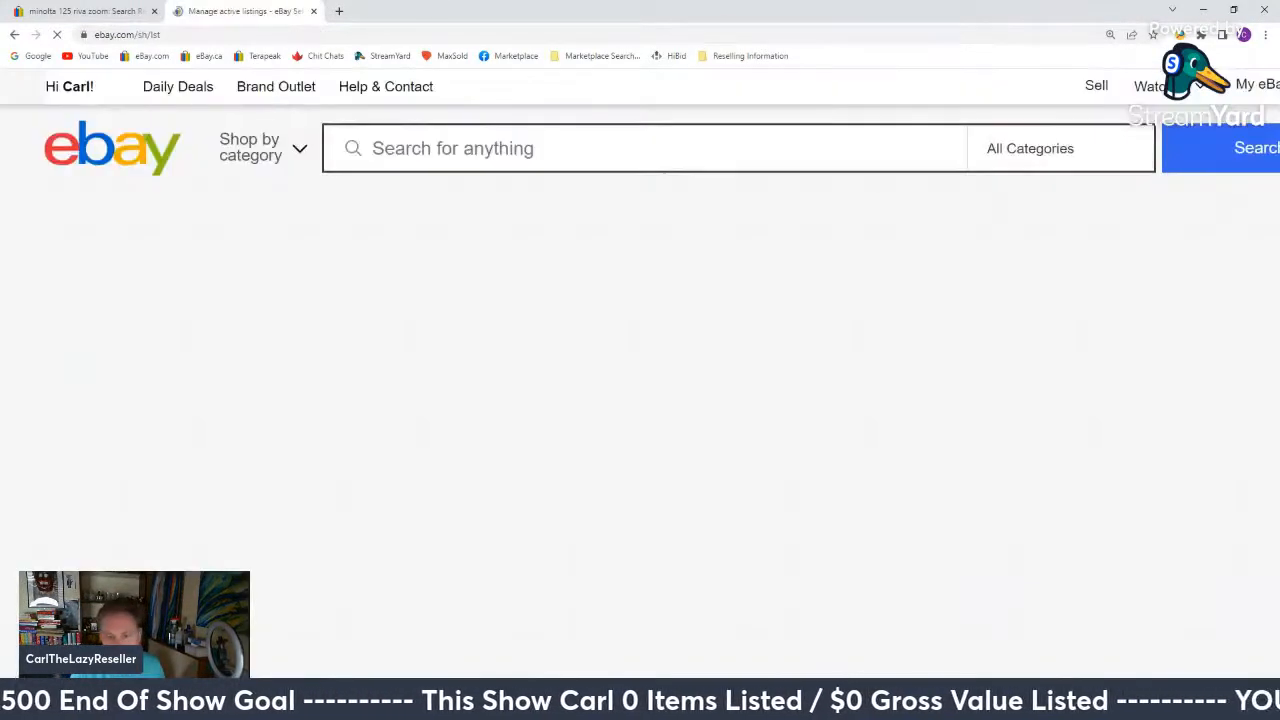
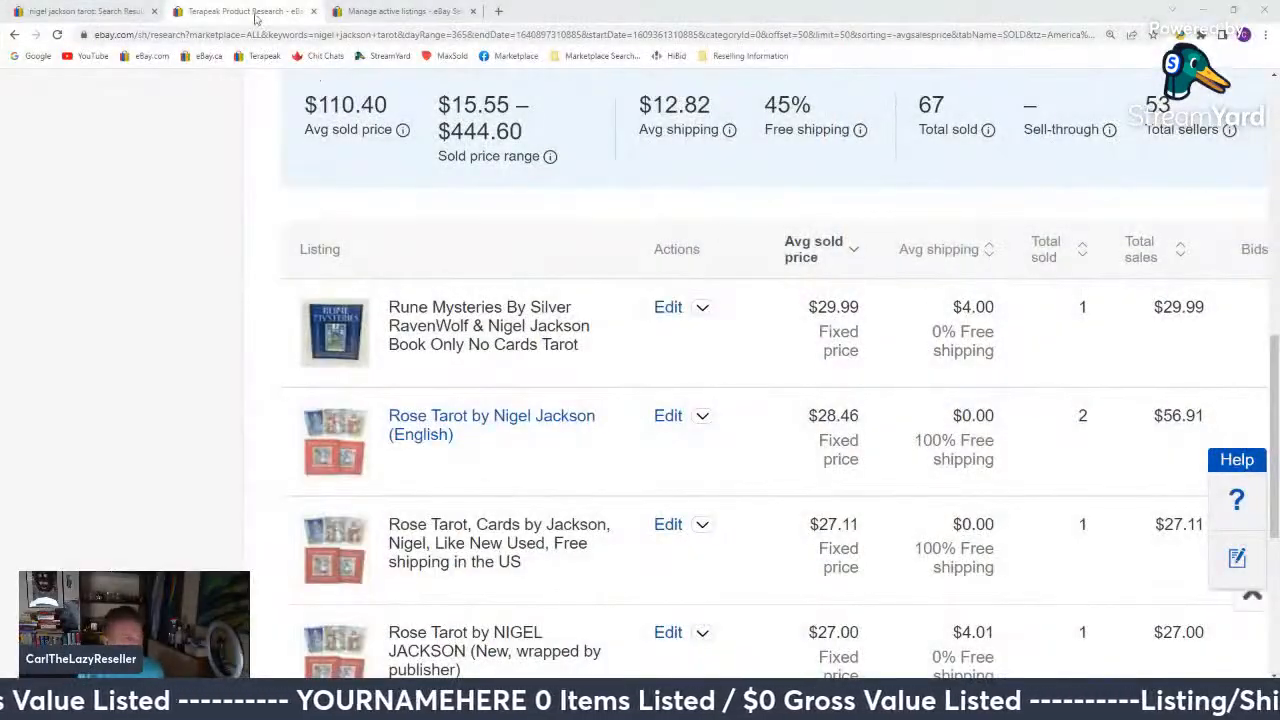
Close the extra research tabs and search eBay for "tj bearytales 51687".
{"action": "middle_click", "coordinate": [250, 8]}
{"action": "middle_click", "coordinate": [250, 8]}
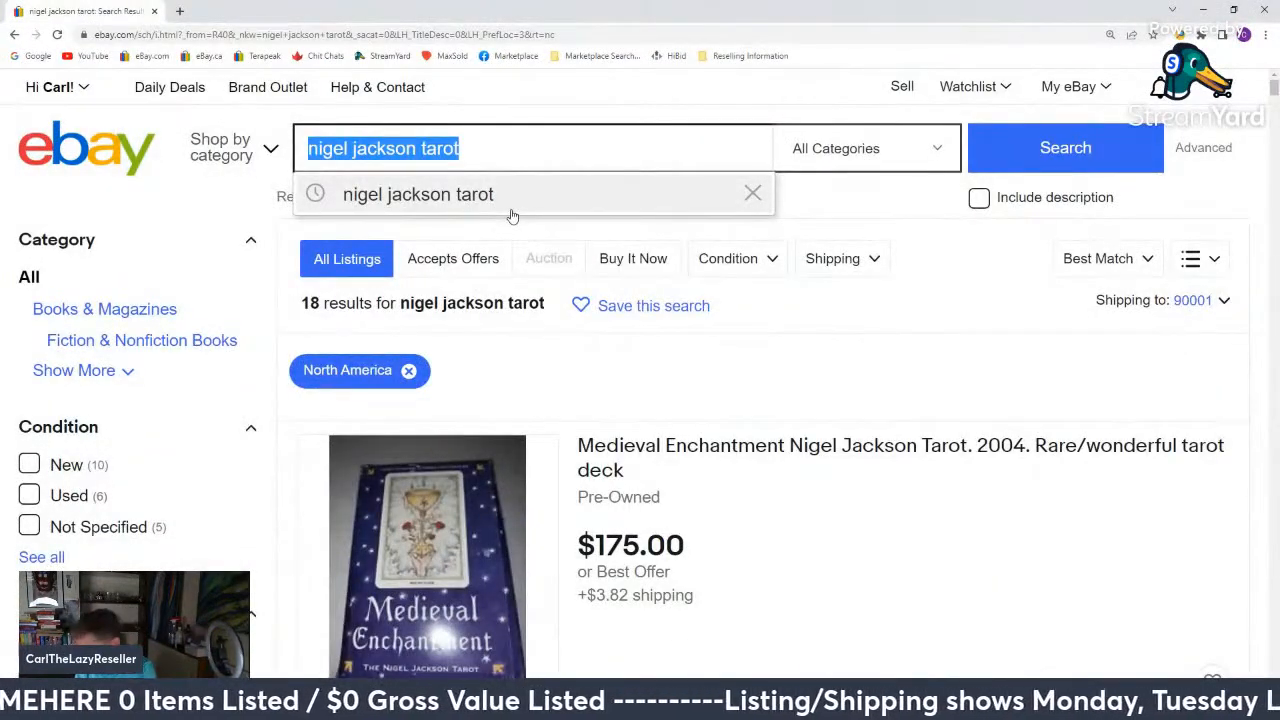
{"action": "type", "text": "t"}
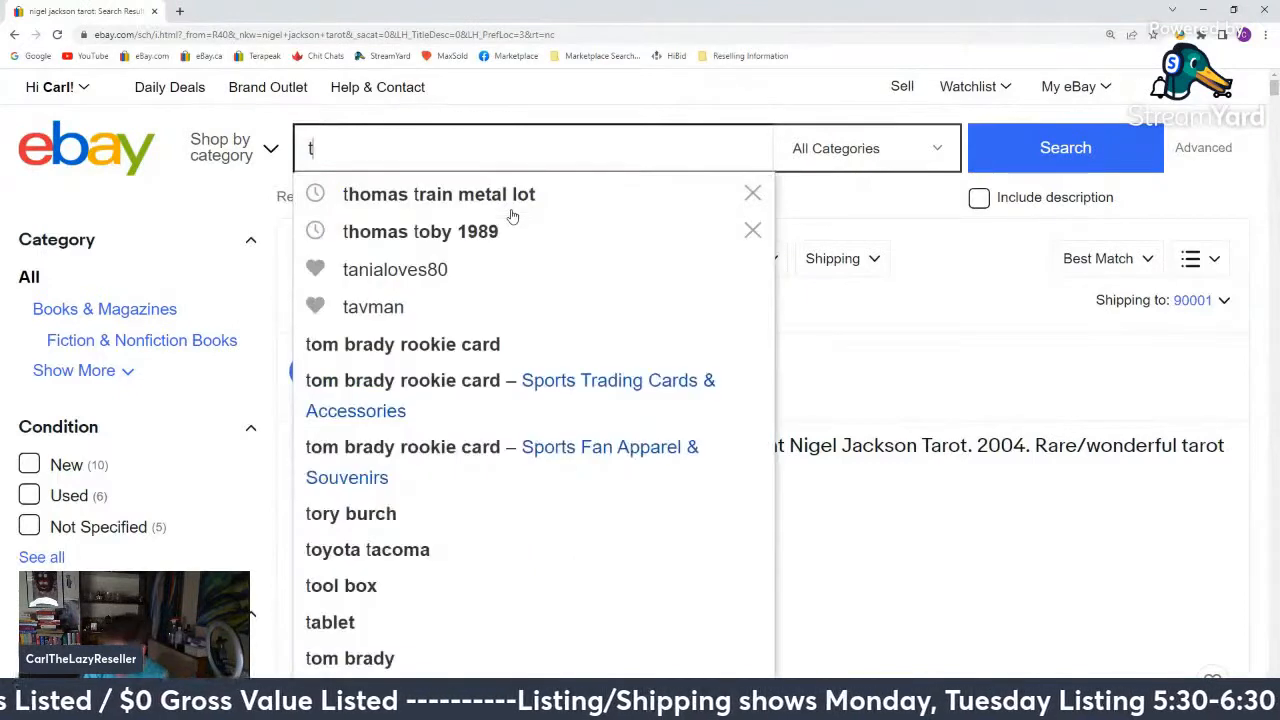
{"action": "type", "text": "j b"}
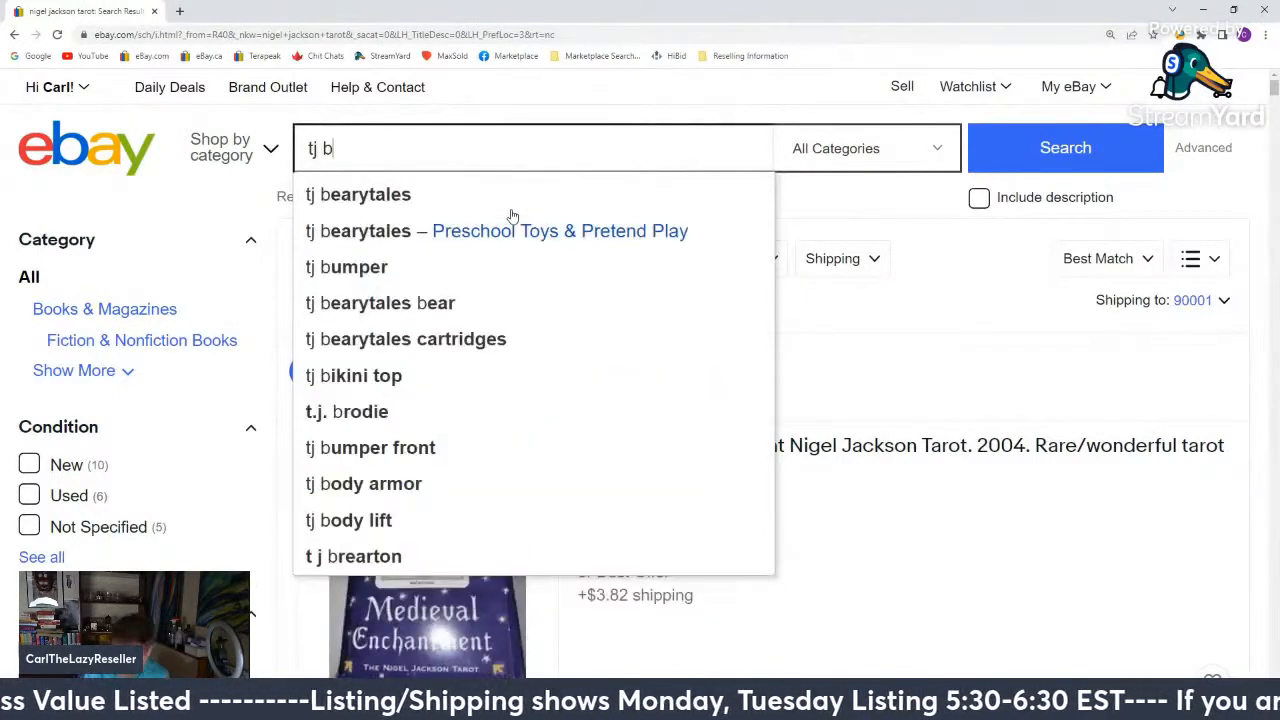
{"action": "type", "text": "ear"}
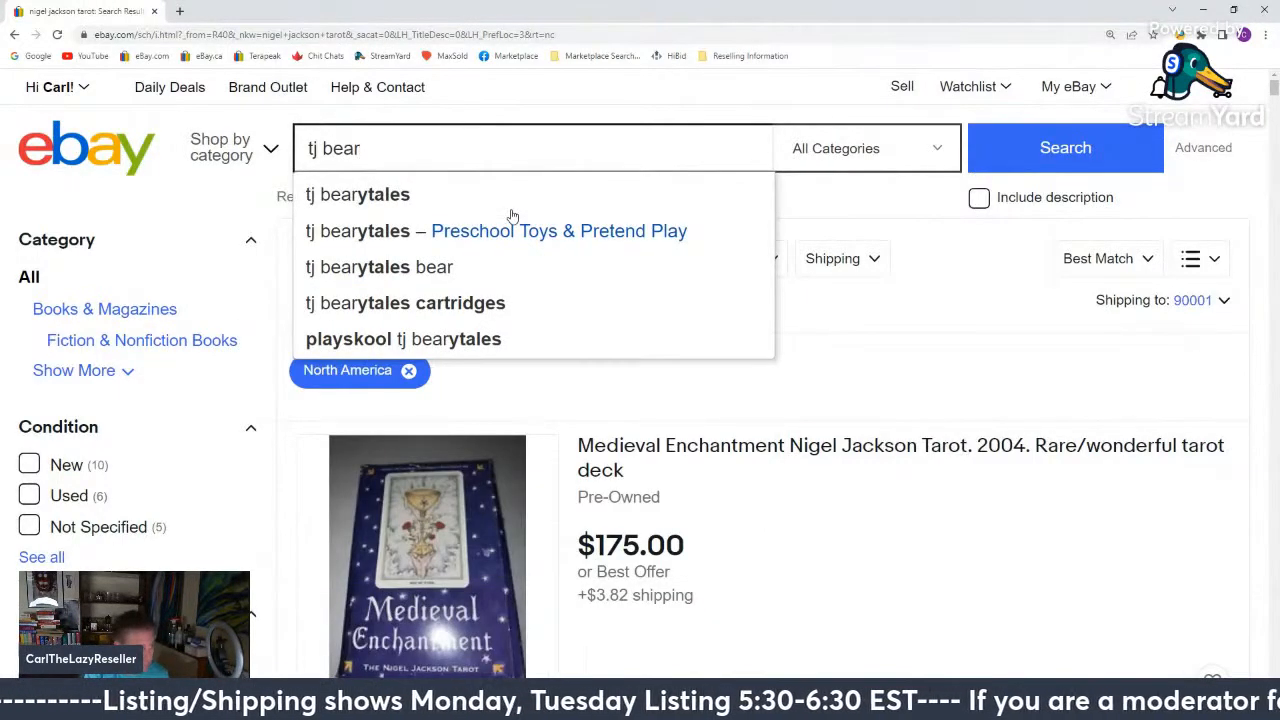
{"action": "key", "text": "Down"}
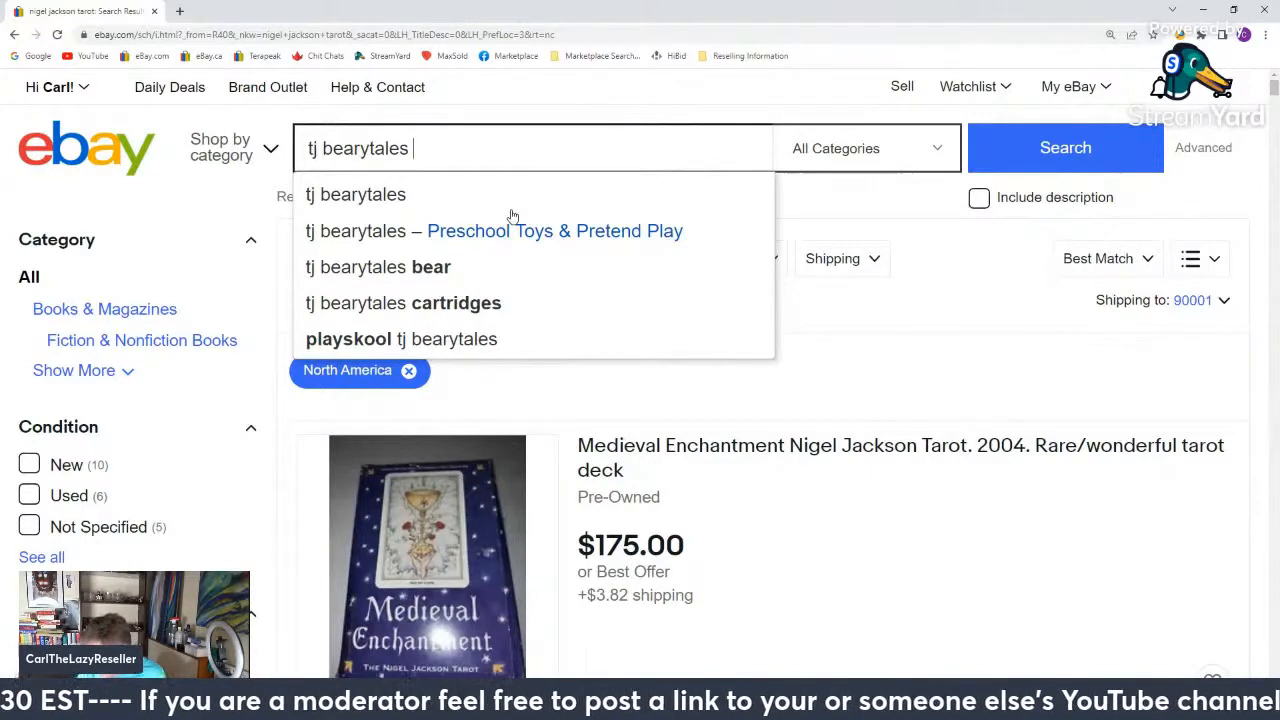
{"action": "type", "text": "51"}
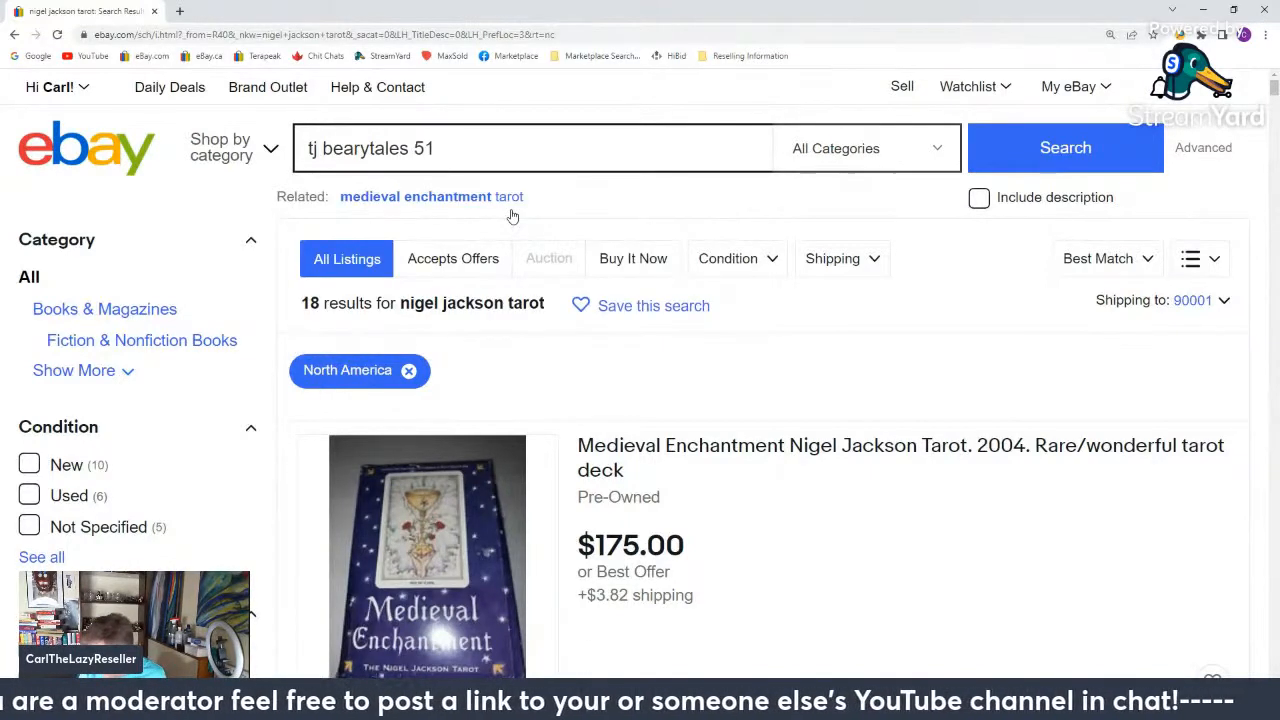
{"action": "type", "text": "684"}
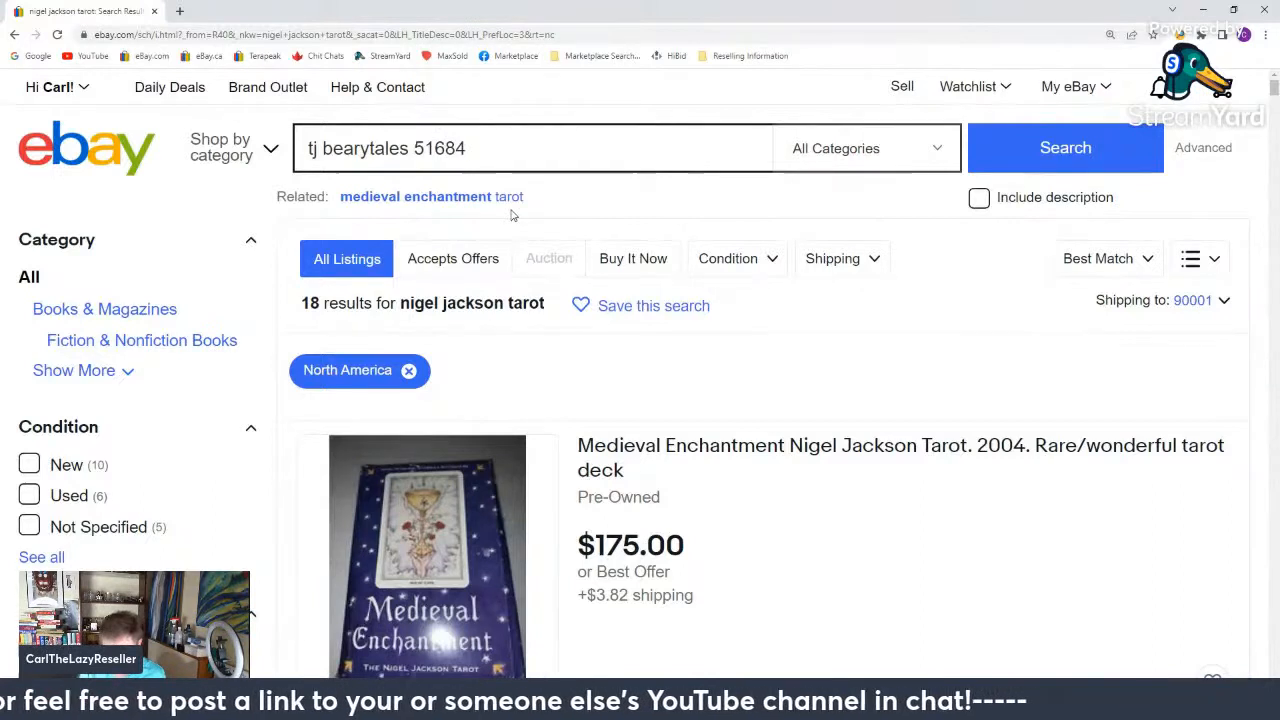
{"action": "key", "text": "BackSpace"}
{"action": "type", "text": "7"}
{"action": "key", "text": "Return"}
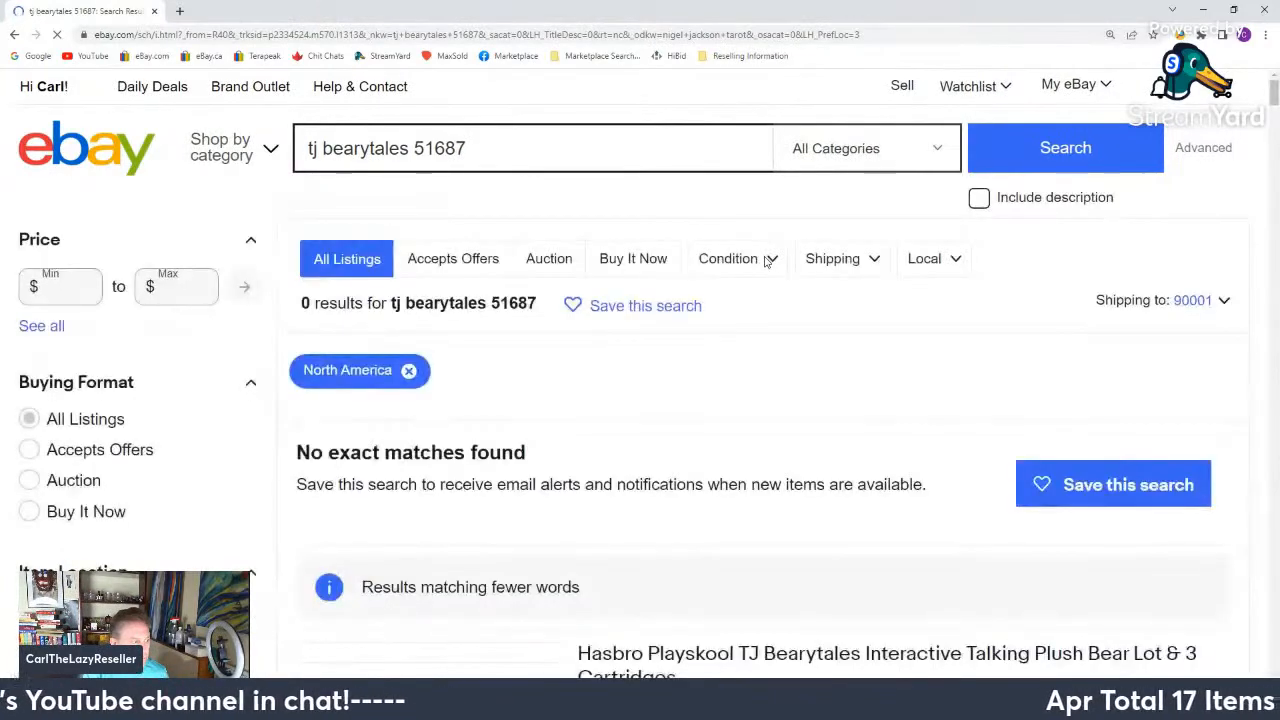
{"action": "scroll", "coordinate": [669, 280], "scroll_direction": "down", "scroll_amount": 2}
{"action": "scroll", "coordinate": [669, 280], "scroll_direction": "up", "scroll_amount": 2}
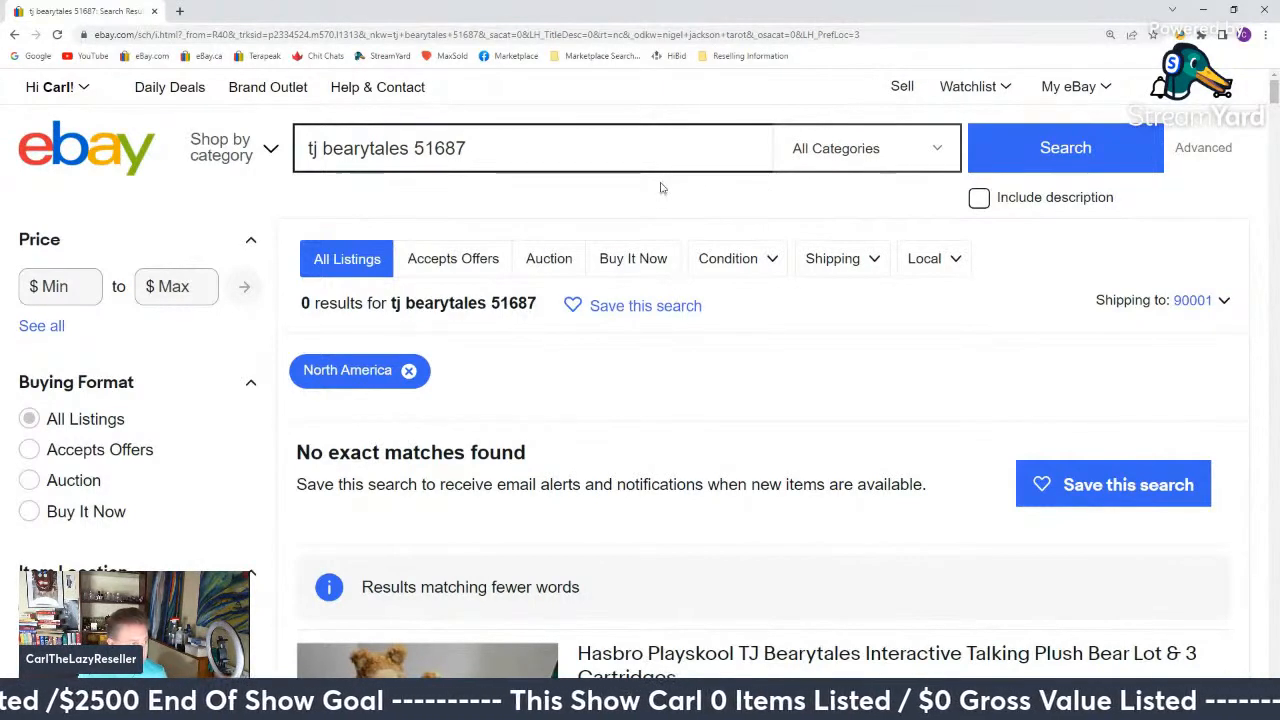
Change the item number in the search and look up "tj bearytales 51693".
{"action": "left_click", "coordinate": [515, 158]}
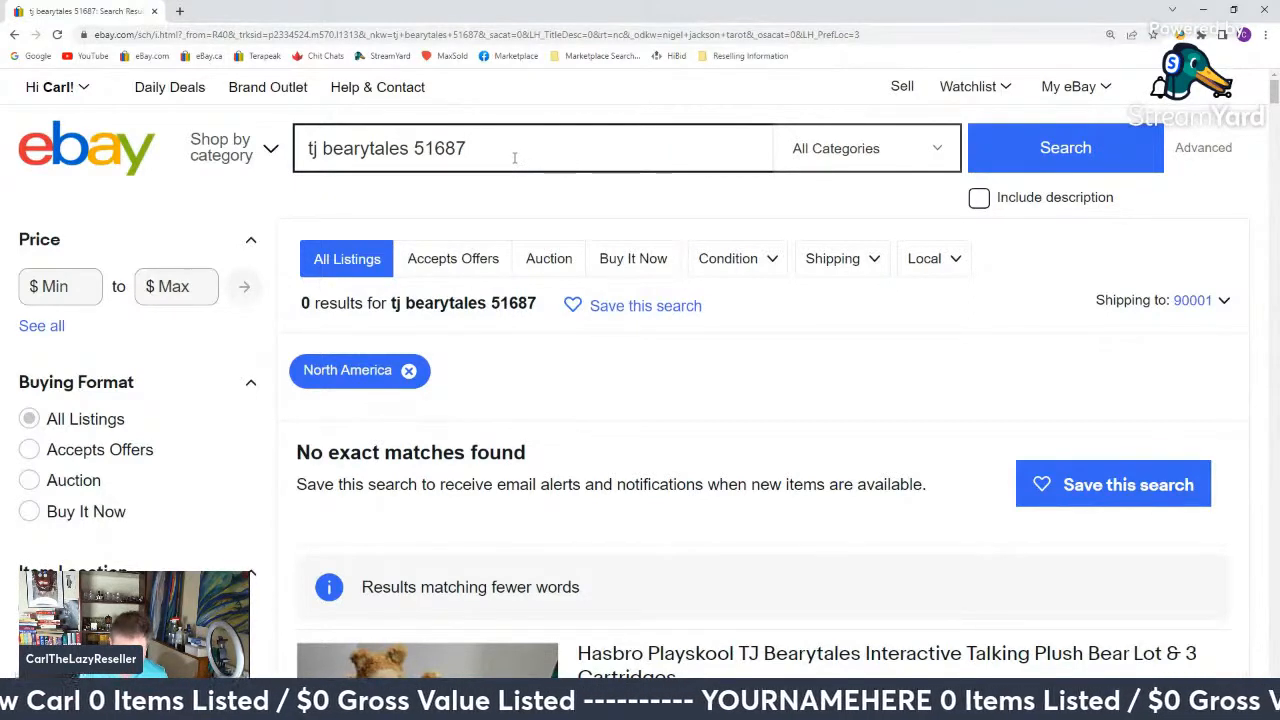
{"action": "key", "text": "BackSpace"}
{"action": "key", "text": "BackSpace"}
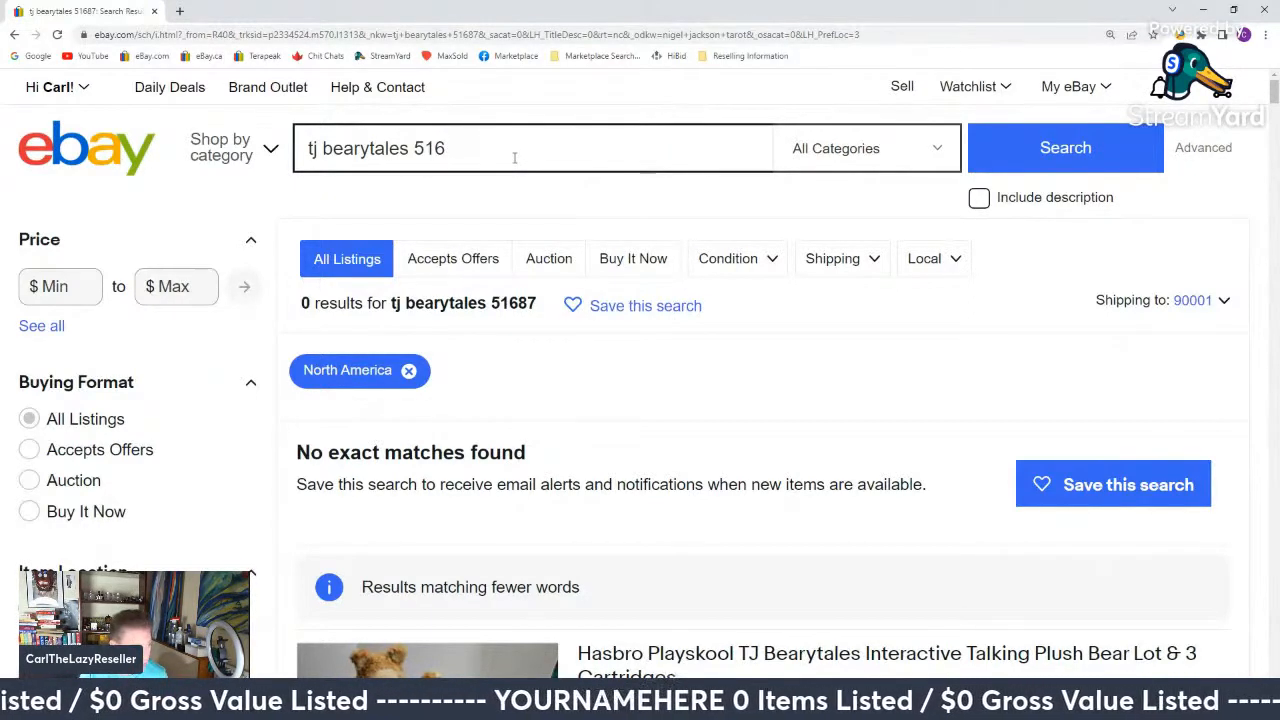
{"action": "type", "text": "93"}
{"action": "key", "text": "Return"}
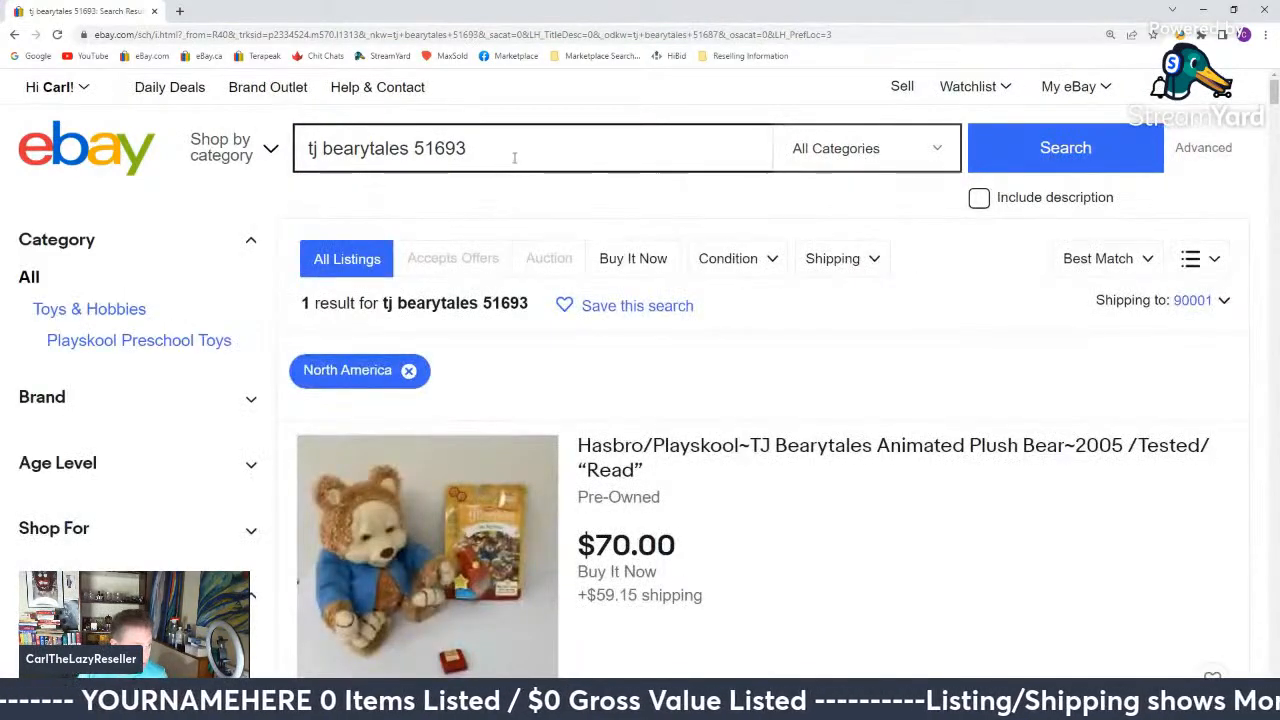
Show only sold items and open a new listing draft based on the sold MY BIG MESS book cartridge.
{"action": "scroll", "coordinate": [514, 160], "scroll_direction": "down", "scroll_amount": 2}
{"action": "scroll", "coordinate": [157, 371], "scroll_direction": "down", "scroll_amount": 6}
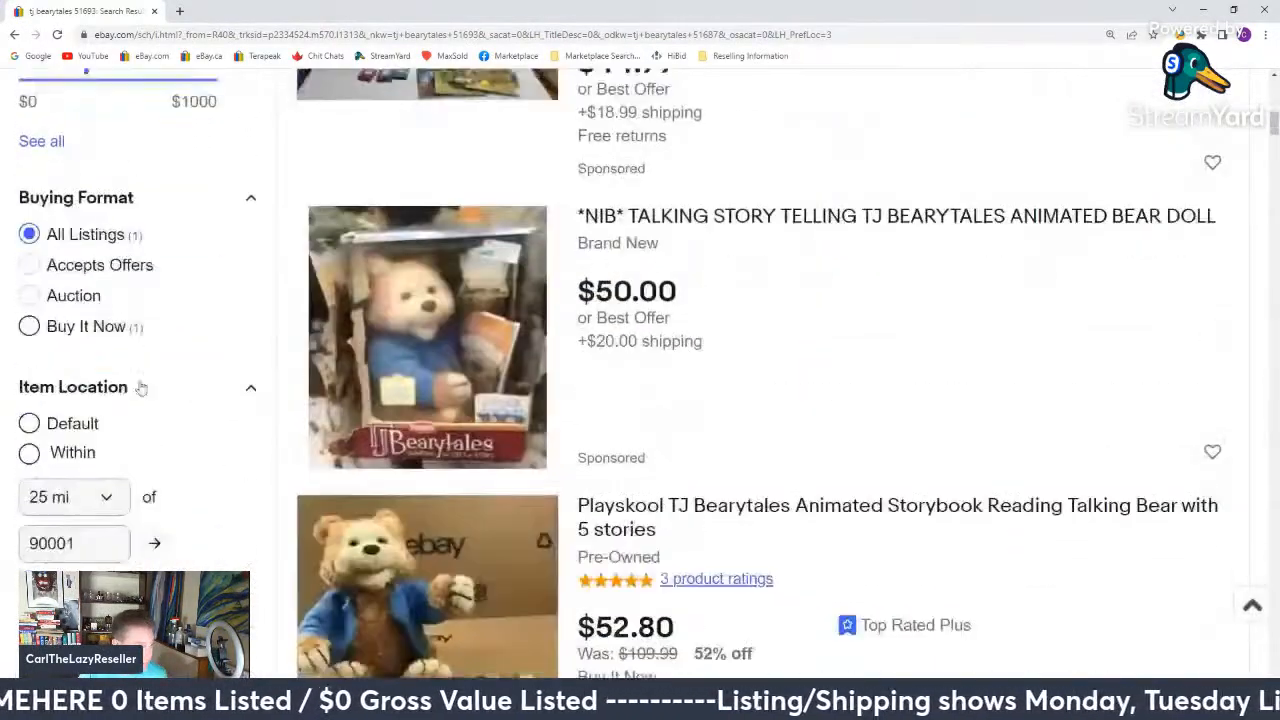
{"action": "scroll", "coordinate": [140, 388], "scroll_direction": "down", "scroll_amount": 7}
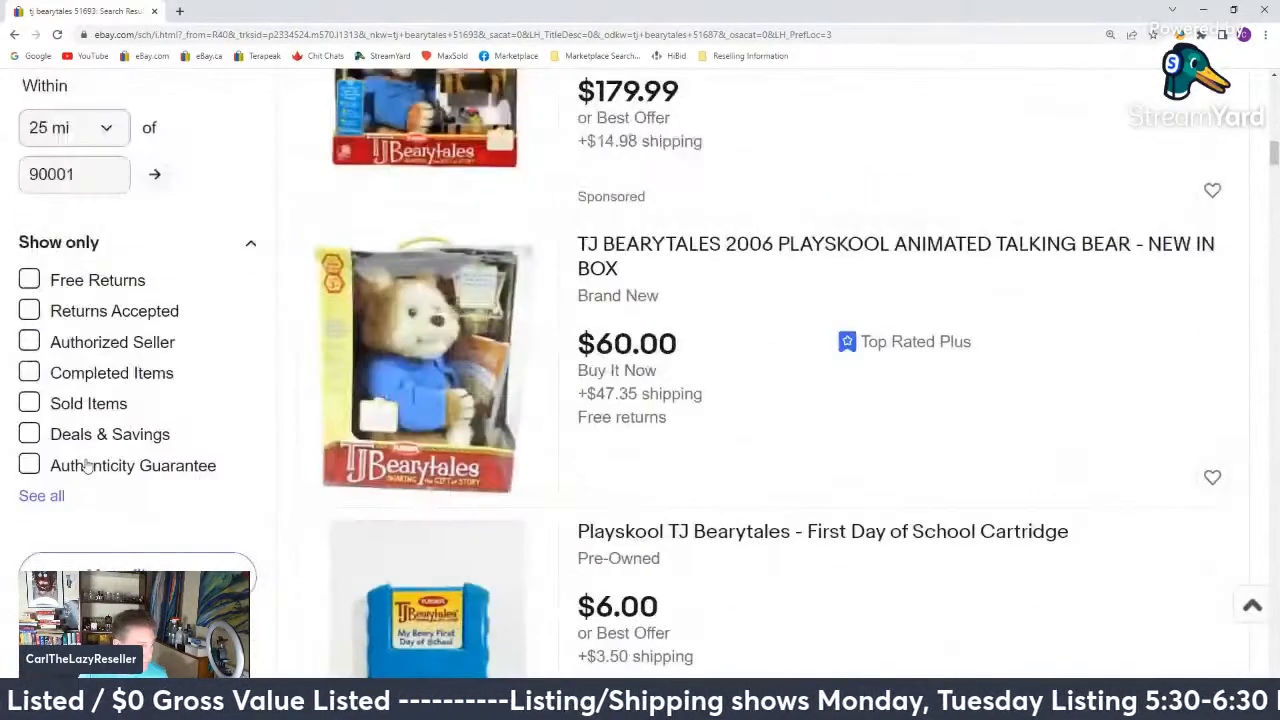
{"action": "left_click", "coordinate": [112, 404]}
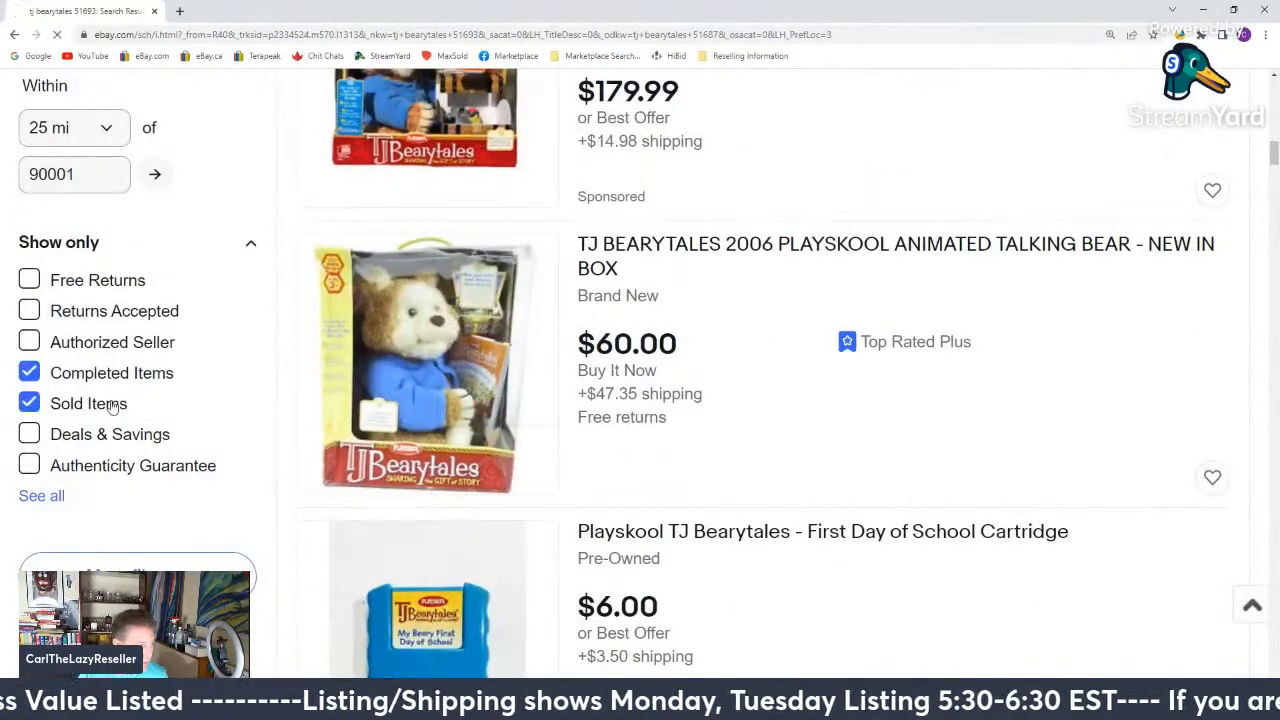
{"action": "scroll", "coordinate": [710, 284], "scroll_direction": "down", "scroll_amount": 3}
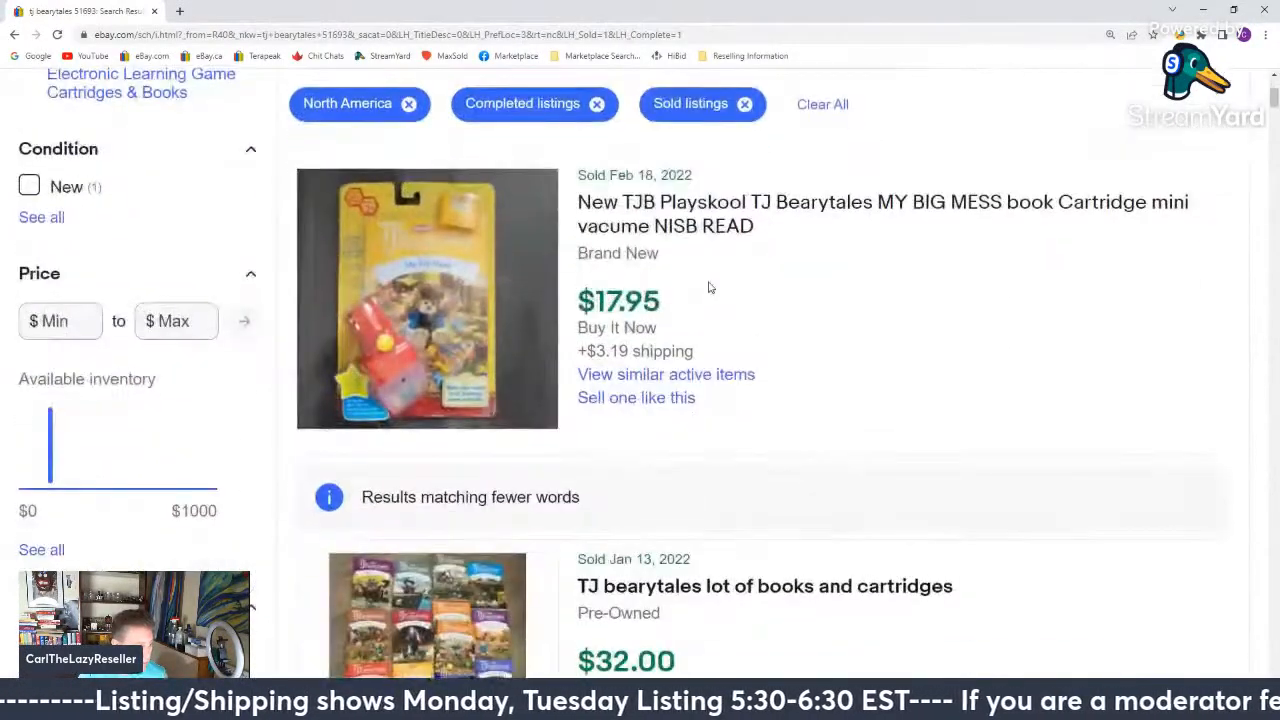
{"action": "middle_click", "coordinate": [666, 400]}
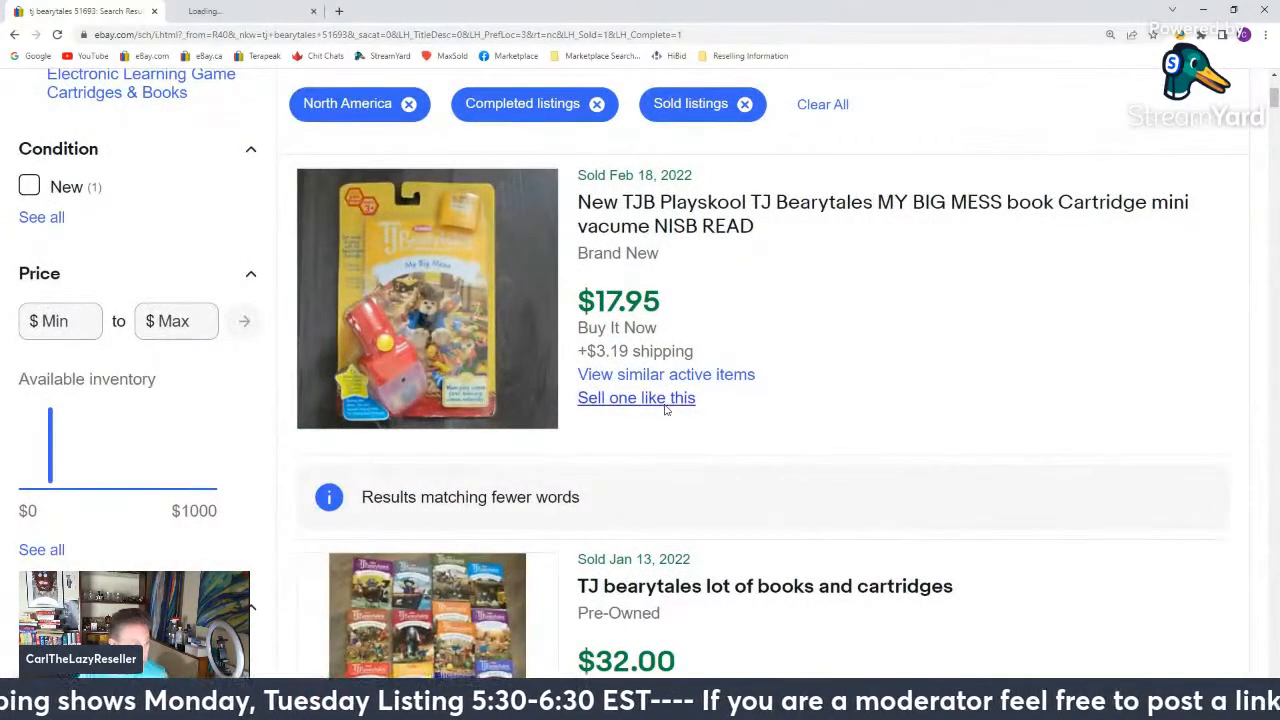
{"action": "left_click", "coordinate": [242, 10]}
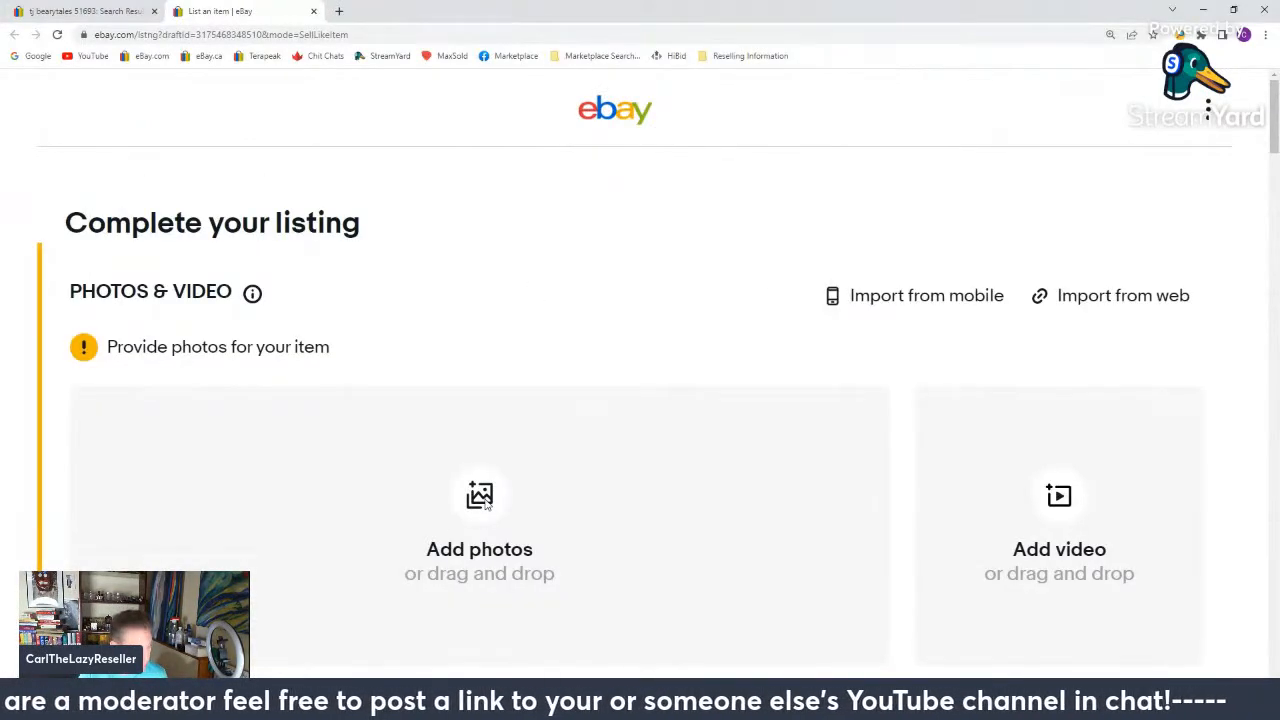
Add the cartridge's front and back photos, 20220408_165156.jpg and 20220408_165201.jpg, from the To List folder.
{"action": "left_click", "coordinate": [486, 503]}
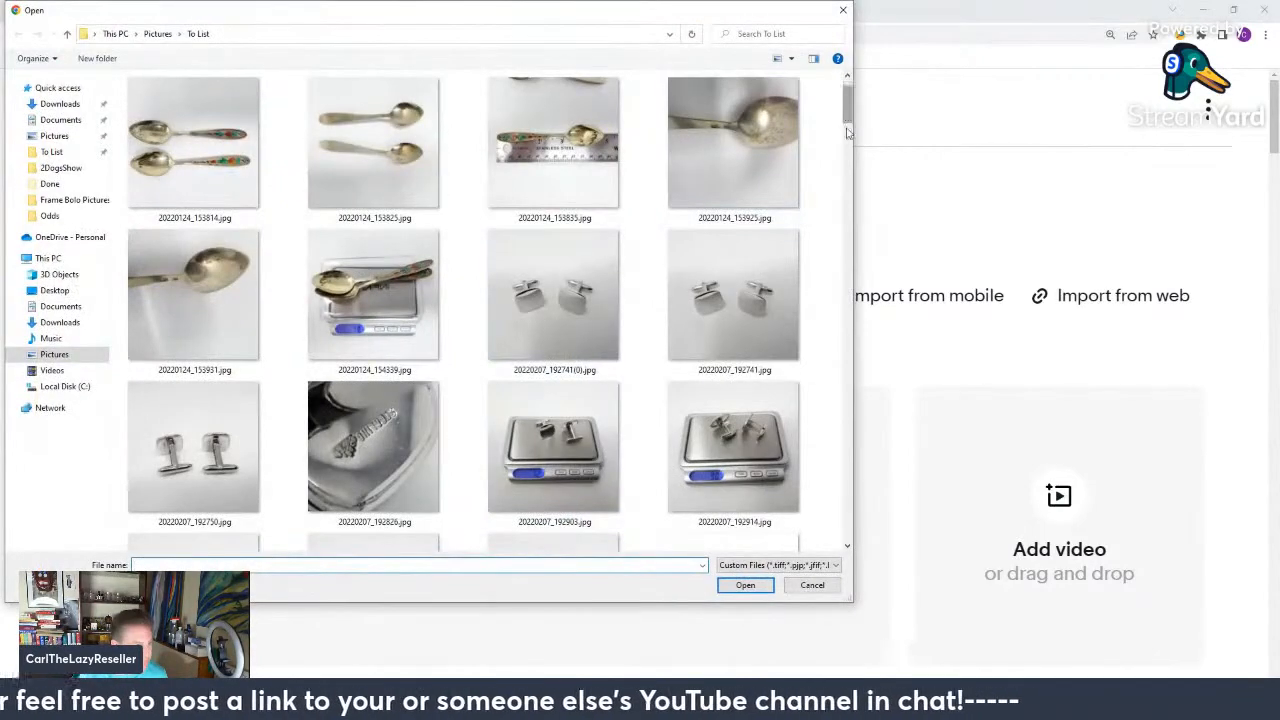
{"action": "left_click_drag", "start_coordinate": [847, 133], "coordinate": [857, 284]}
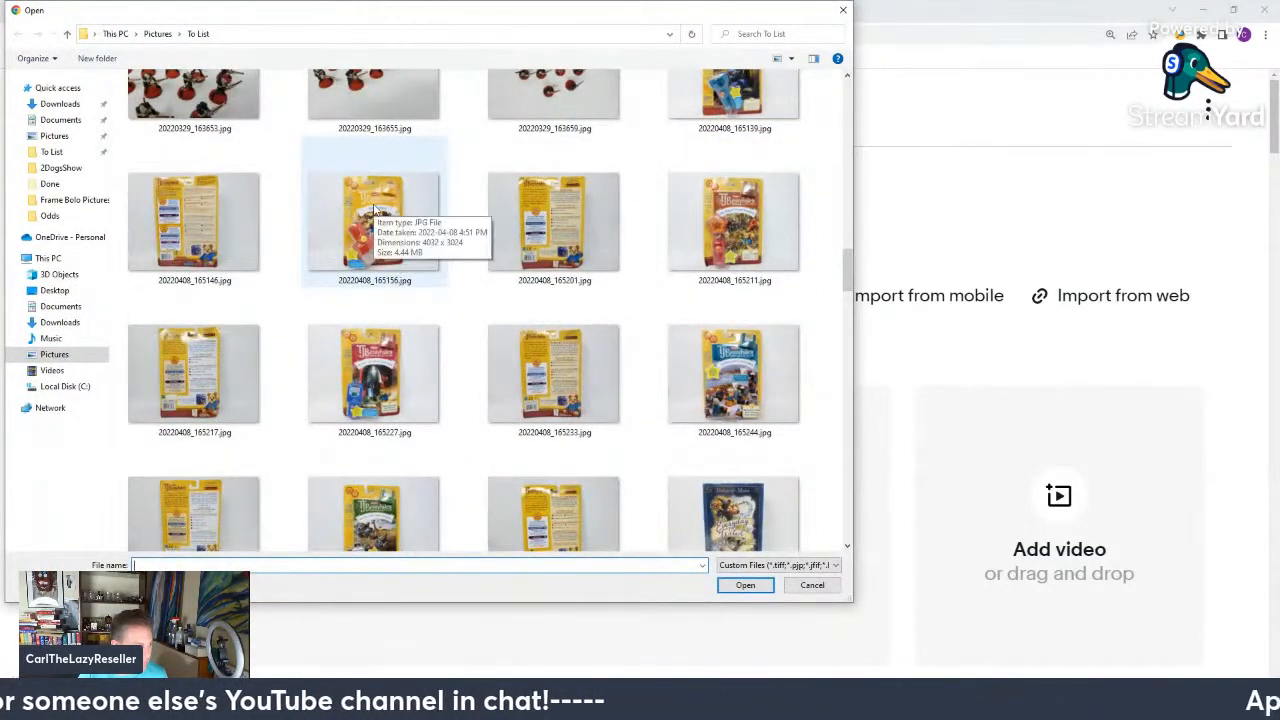
{"action": "left_click", "coordinate": [375, 210]}
{"action": "left_click", "coordinate": [568, 262], "text": "ctrl"}
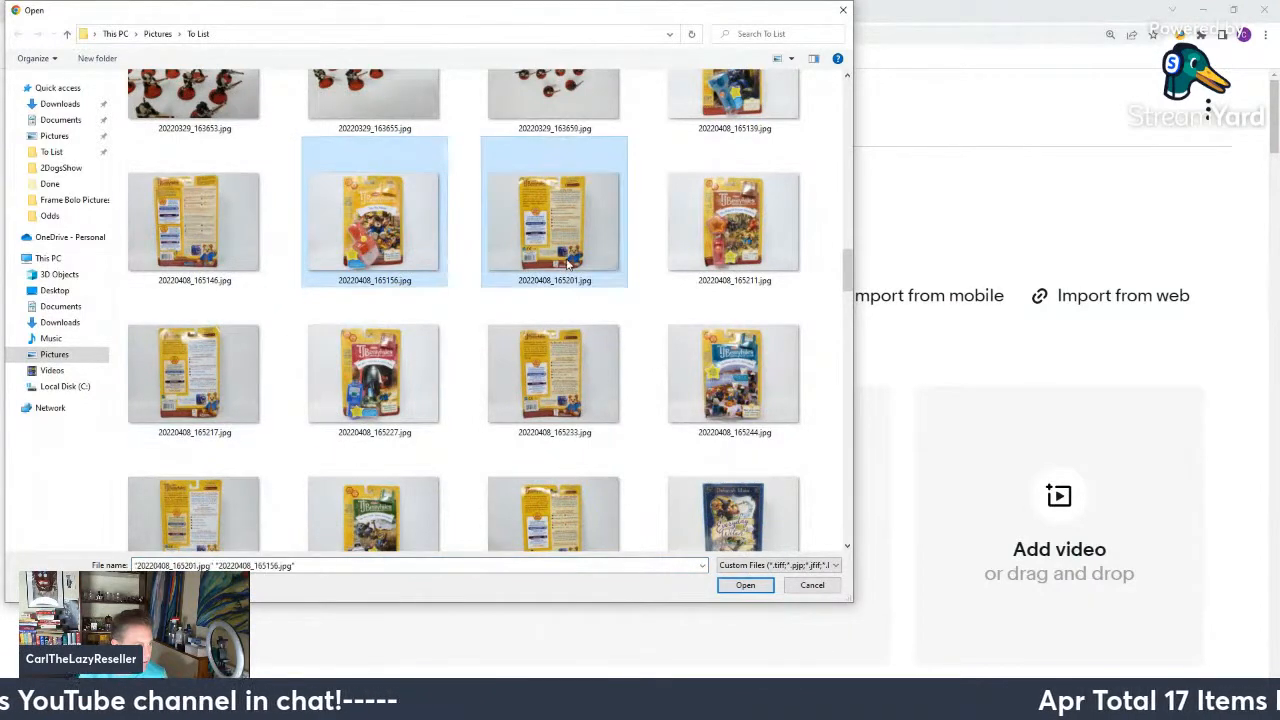
{"action": "left_click", "coordinate": [760, 592]}
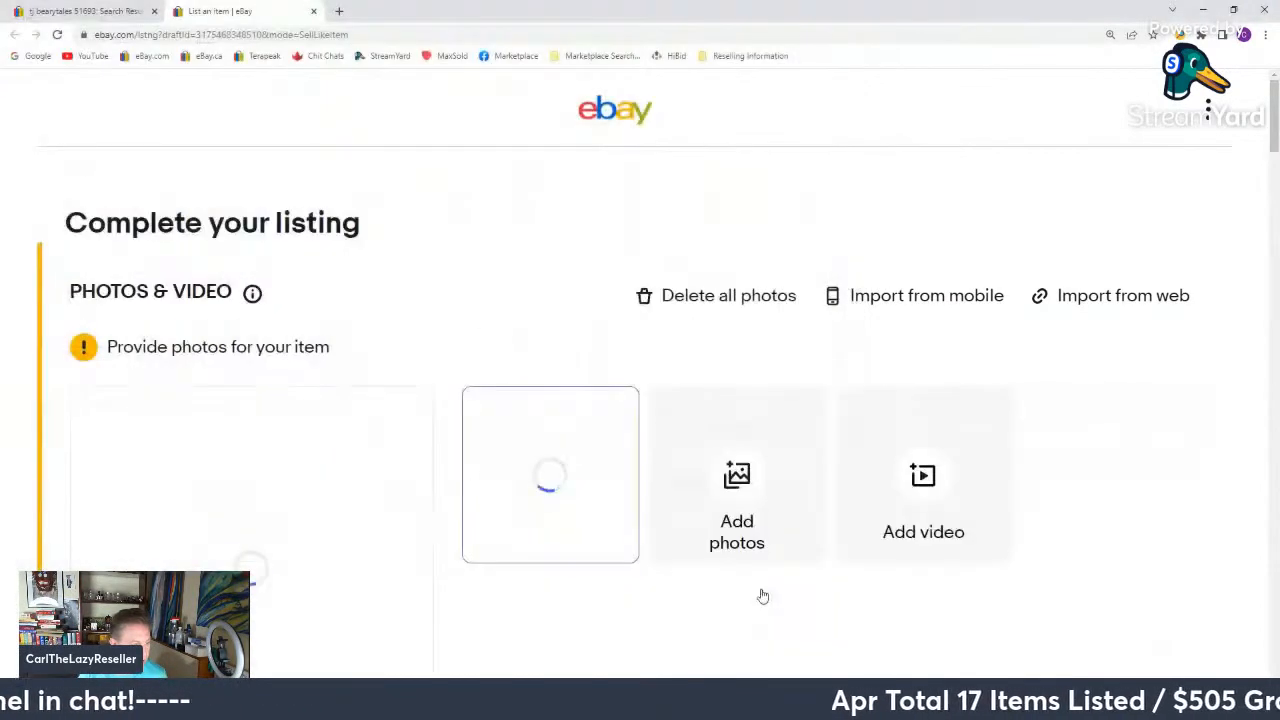
Edit the item title to read "TJB Playskool TJ Bearytales MY BIG MESS book Cartridge mini vacuum".
{"action": "scroll", "coordinate": [549, 326], "scroll_direction": "down", "scroll_amount": 6}
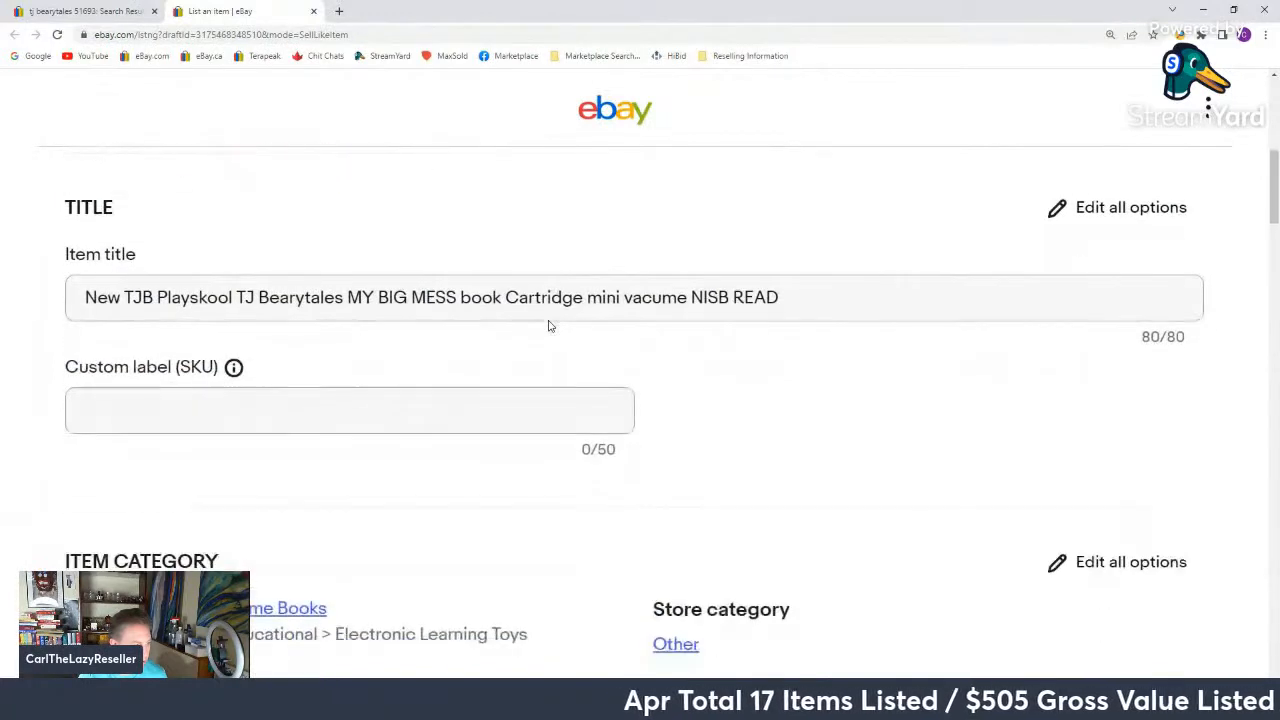
{"action": "left_click_drag", "start_coordinate": [689, 297], "coordinate": [876, 292]}
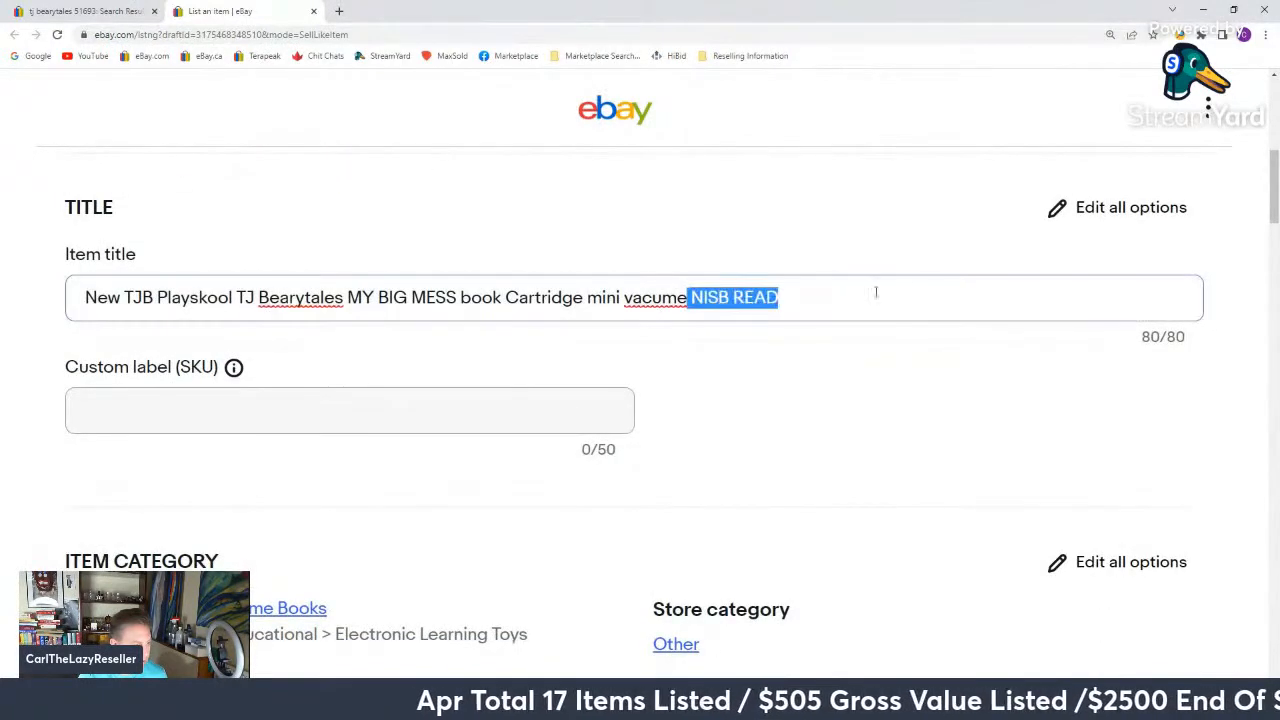
{"action": "key", "text": "BackSpace"}
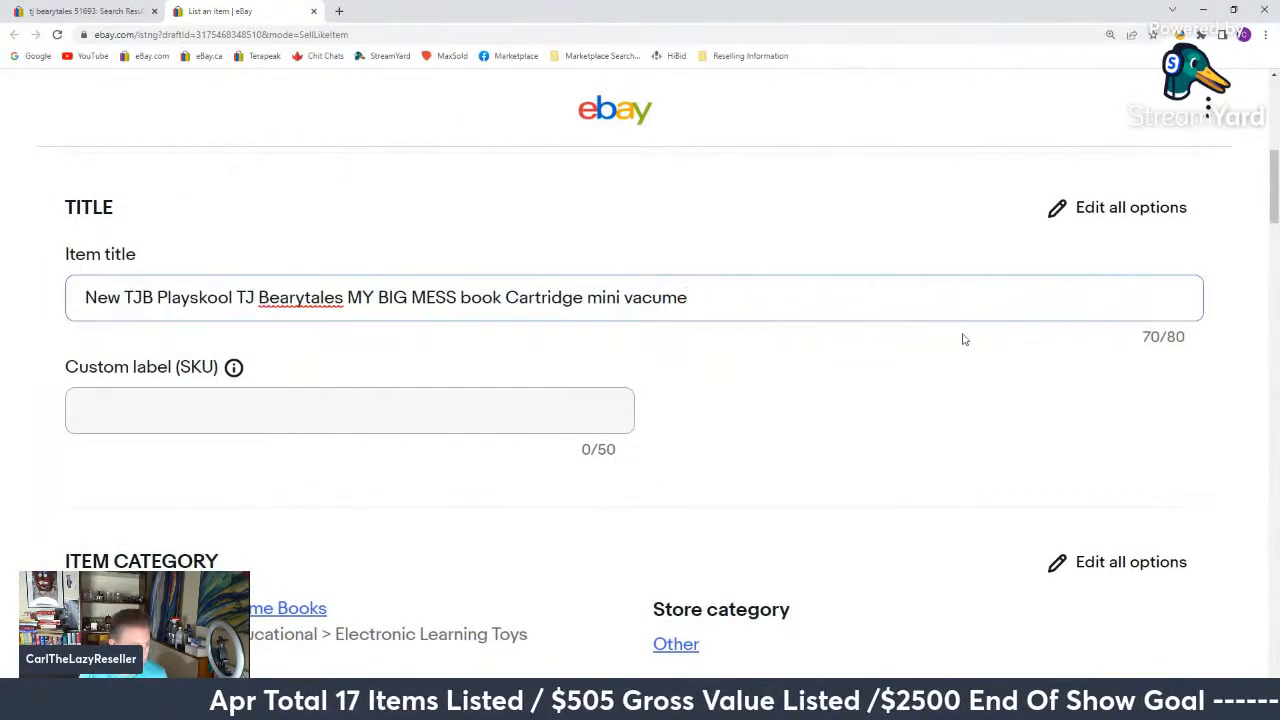
{"action": "key", "text": "BackSpace"}
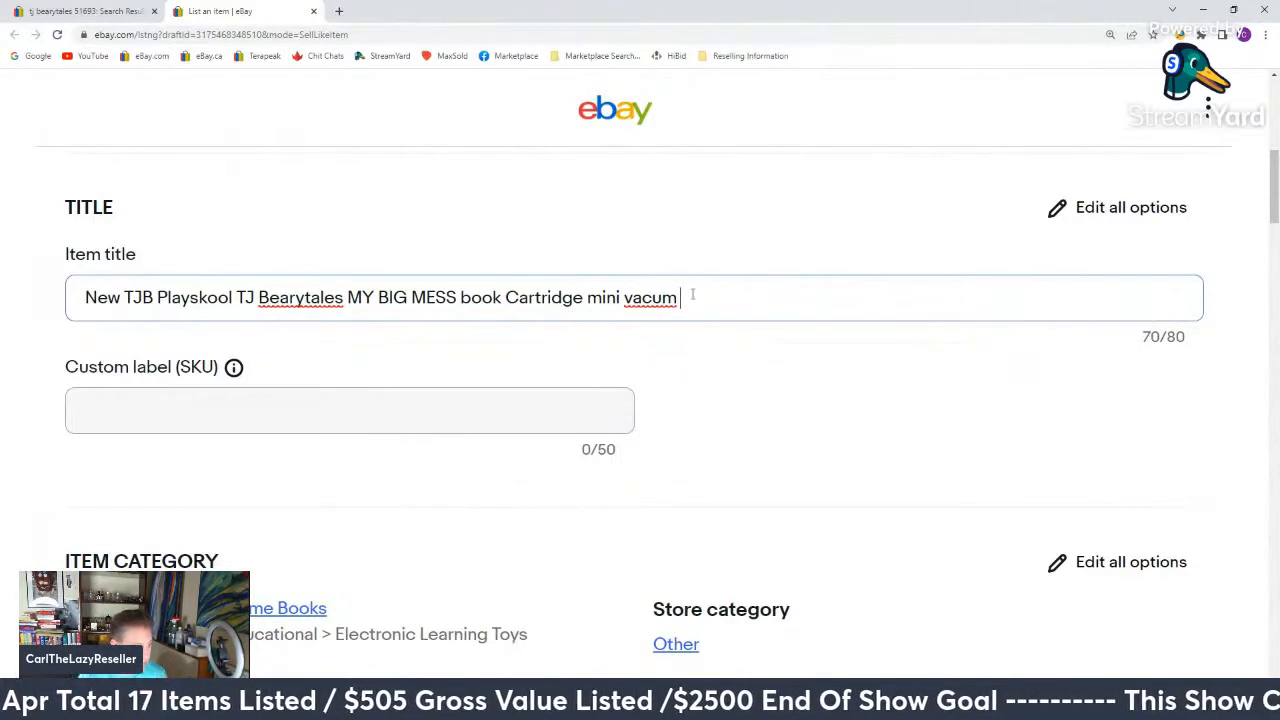
{"action": "right_click", "coordinate": [654, 297]}
{"action": "left_click", "coordinate": [684, 306]}
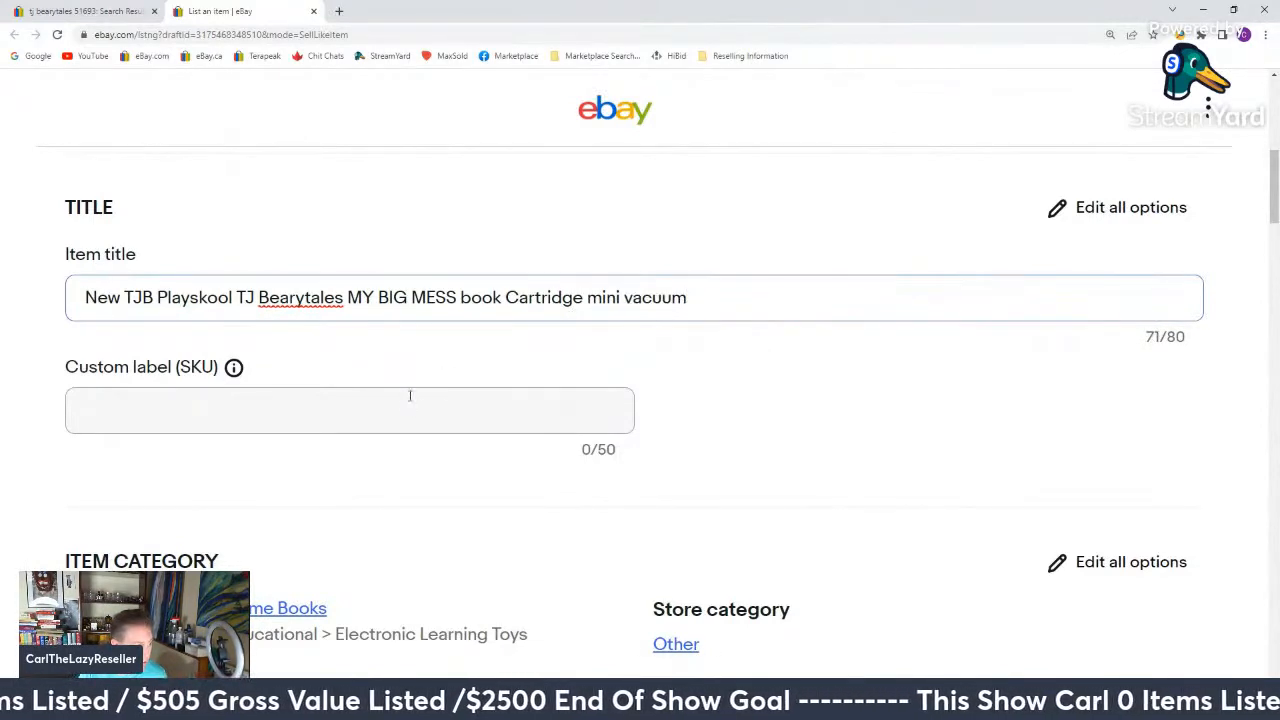
{"action": "left_click", "coordinate": [368, 412]}
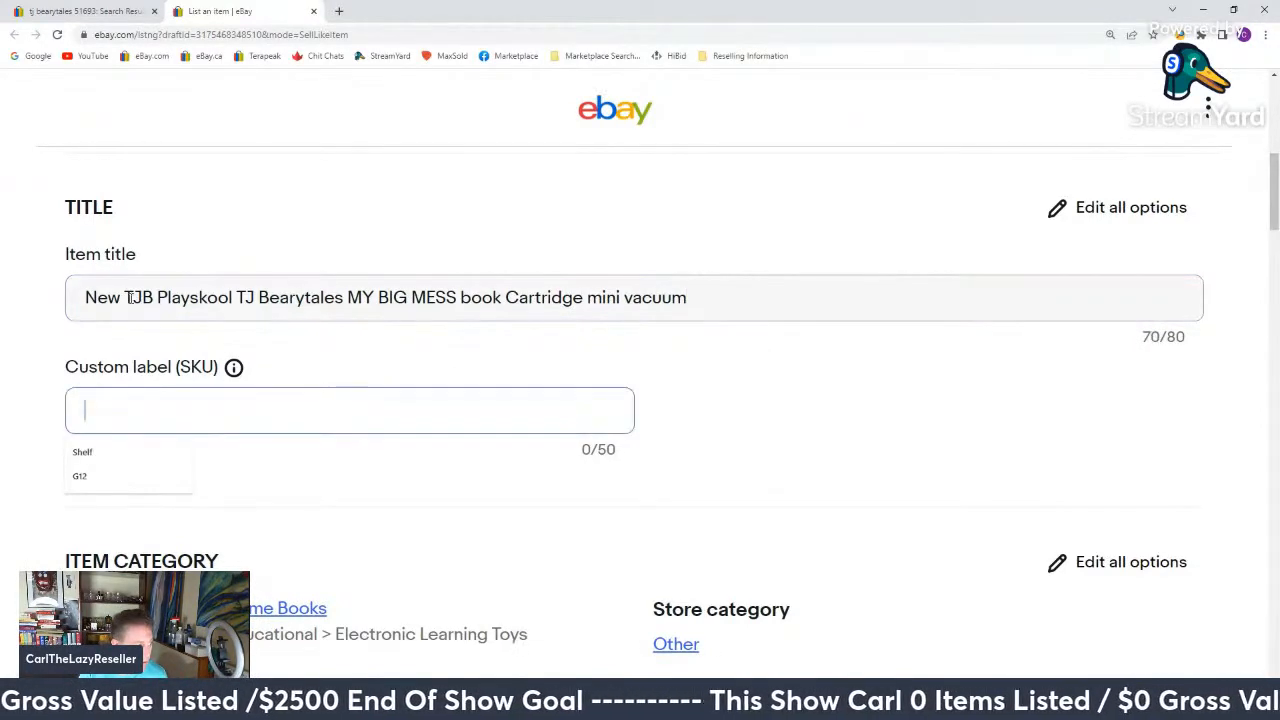
{"action": "left_click_drag", "start_coordinate": [123, 297], "coordinate": [4, 289]}
{"action": "key", "text": "BackSpace"}
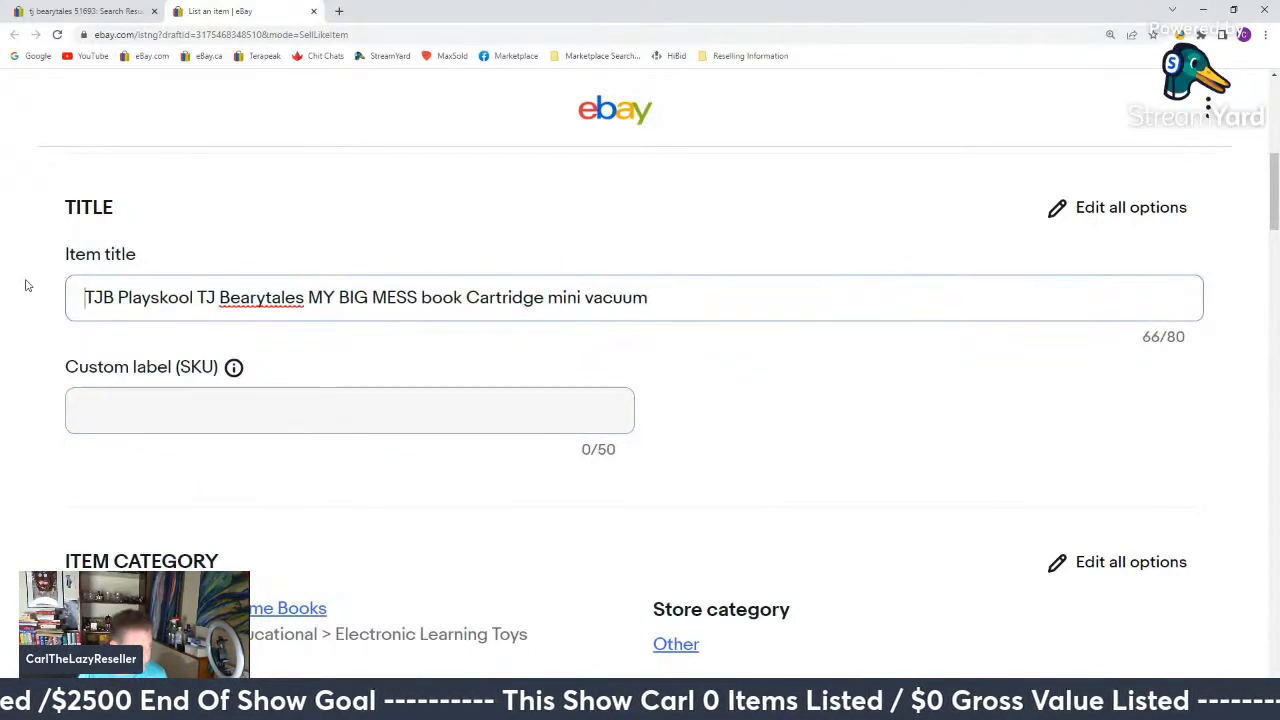
Set the custom label (SKU) to G12 and go on to the item condition section.
{"action": "left_click", "coordinate": [140, 415]}
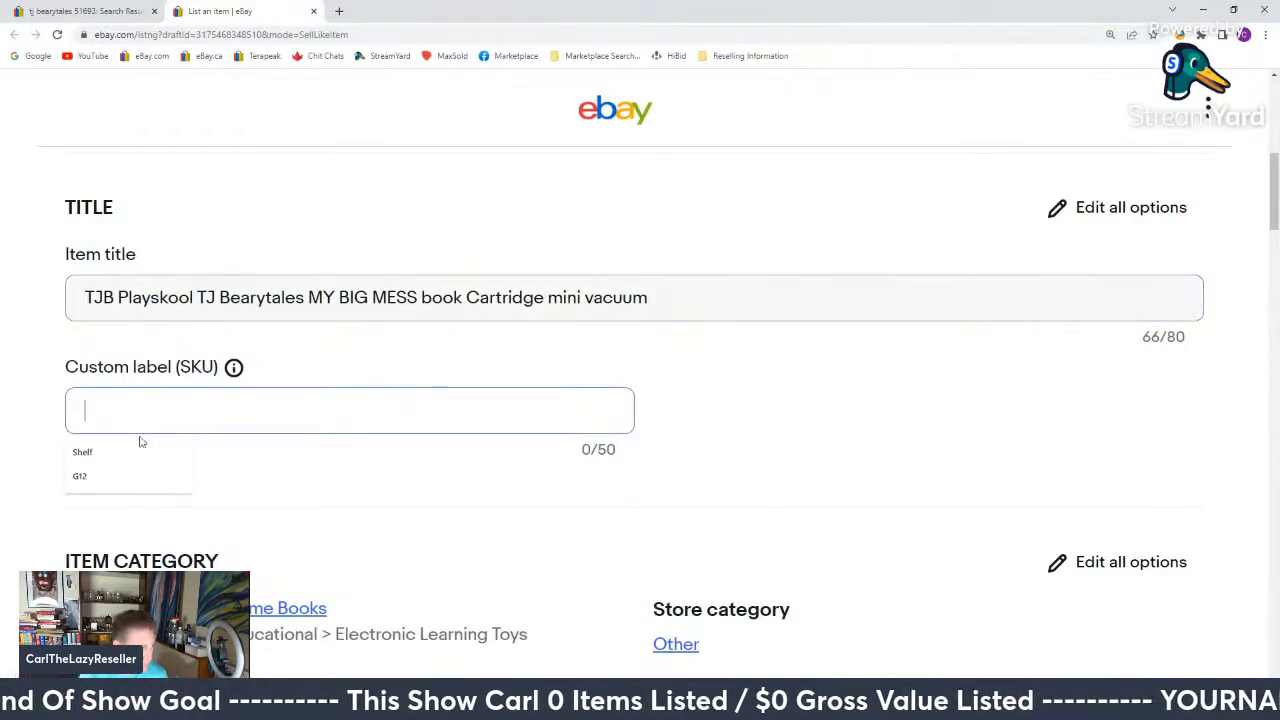
{"action": "left_click", "coordinate": [100, 477]}
{"action": "scroll", "coordinate": [314, 477], "scroll_direction": "down", "scroll_amount": 3}
{"action": "scroll", "coordinate": [314, 477], "scroll_direction": "down", "scroll_amount": 3}
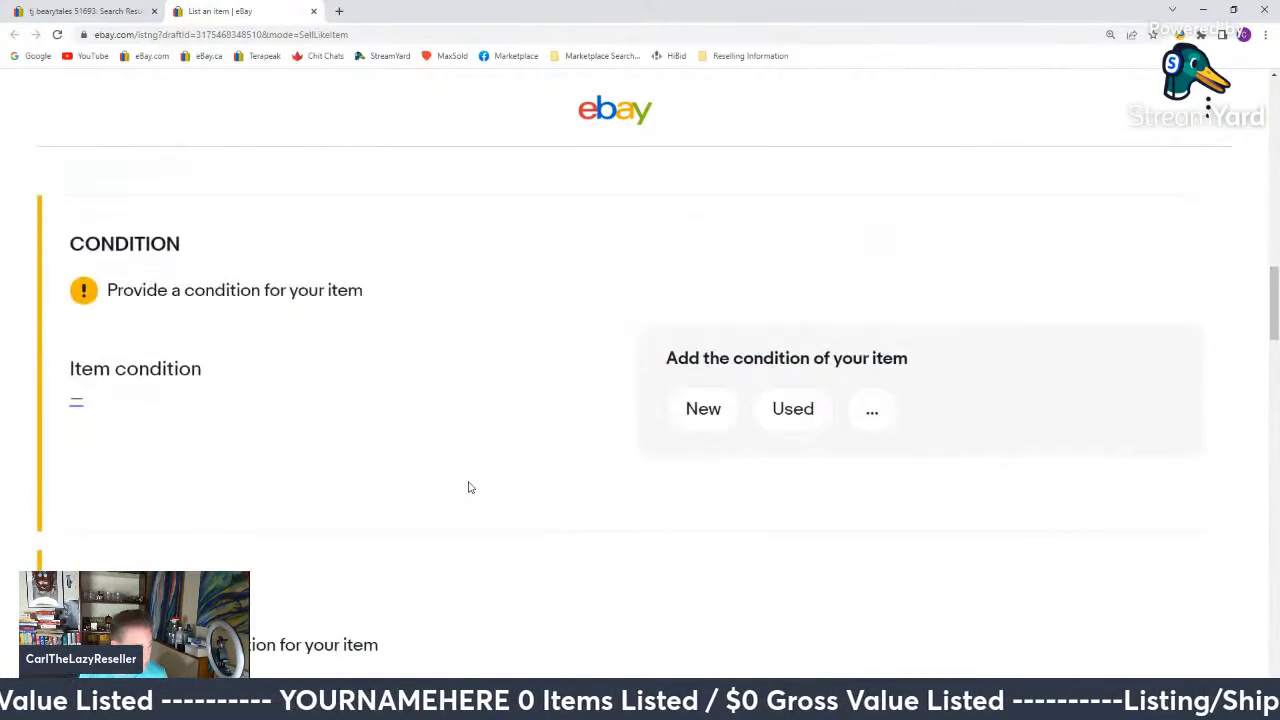
Set the item condition to New and insert the saved combined-shipping template into the description.
{"action": "left_click", "coordinate": [692, 409]}
{"action": "scroll", "coordinate": [414, 486], "scroll_direction": "down", "scroll_amount": 4}
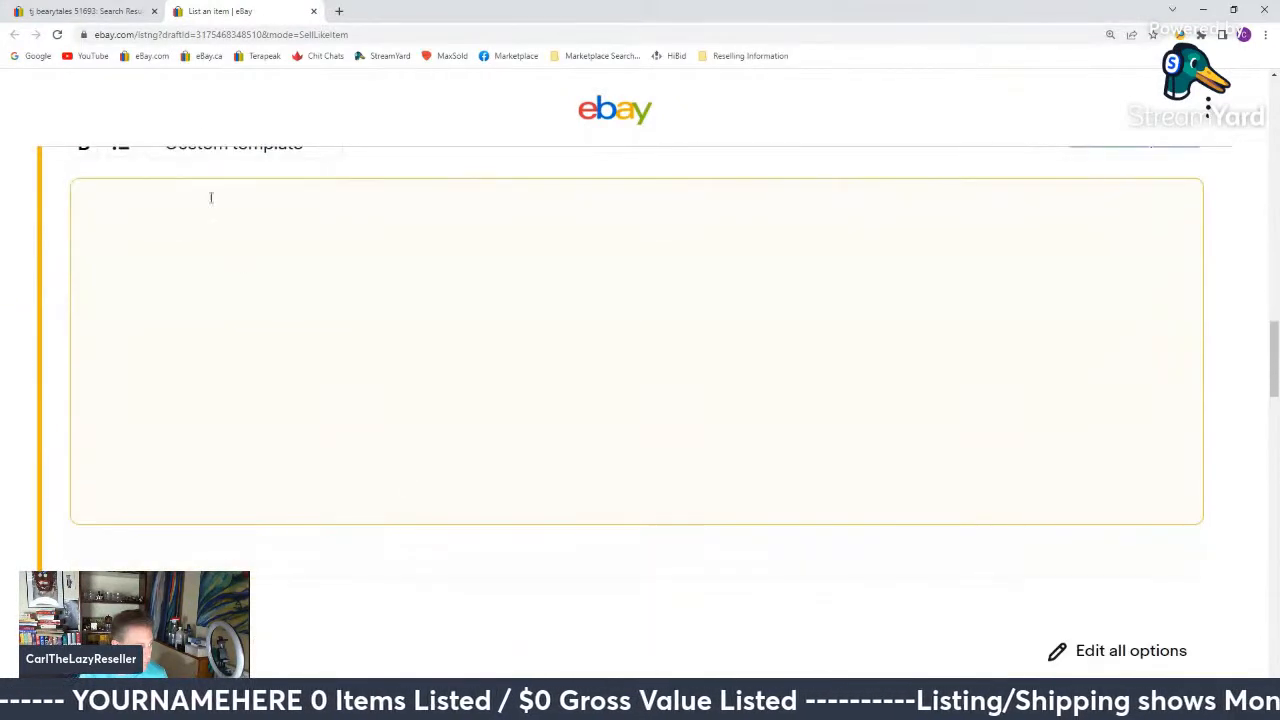
{"action": "scroll", "coordinate": [250, 348], "scroll_direction": "up", "scroll_amount": 1}
{"action": "left_click", "coordinate": [231, 277]}
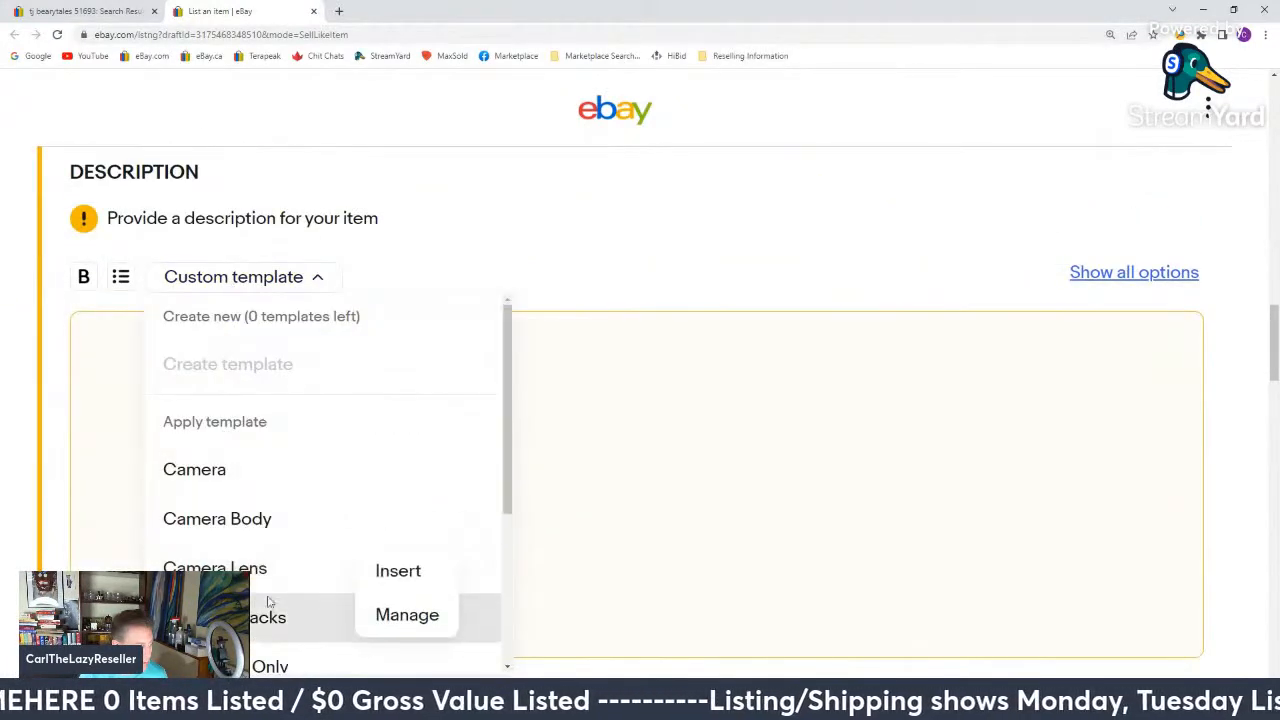
{"action": "mouse_move", "coordinate": [272, 666]}
{"action": "left_click", "coordinate": [398, 620]}
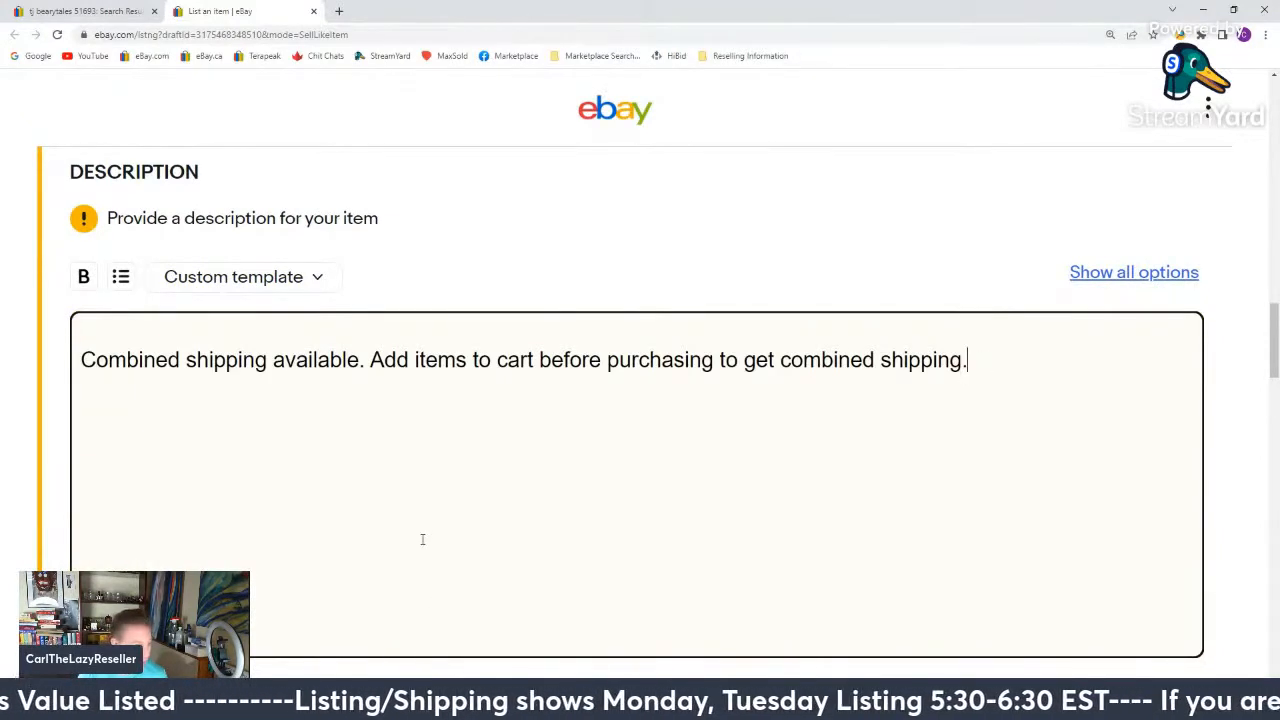
Set the Buy It Now price to $19.99.
{"action": "scroll", "coordinate": [421, 541], "scroll_direction": "down", "scroll_amount": 6}
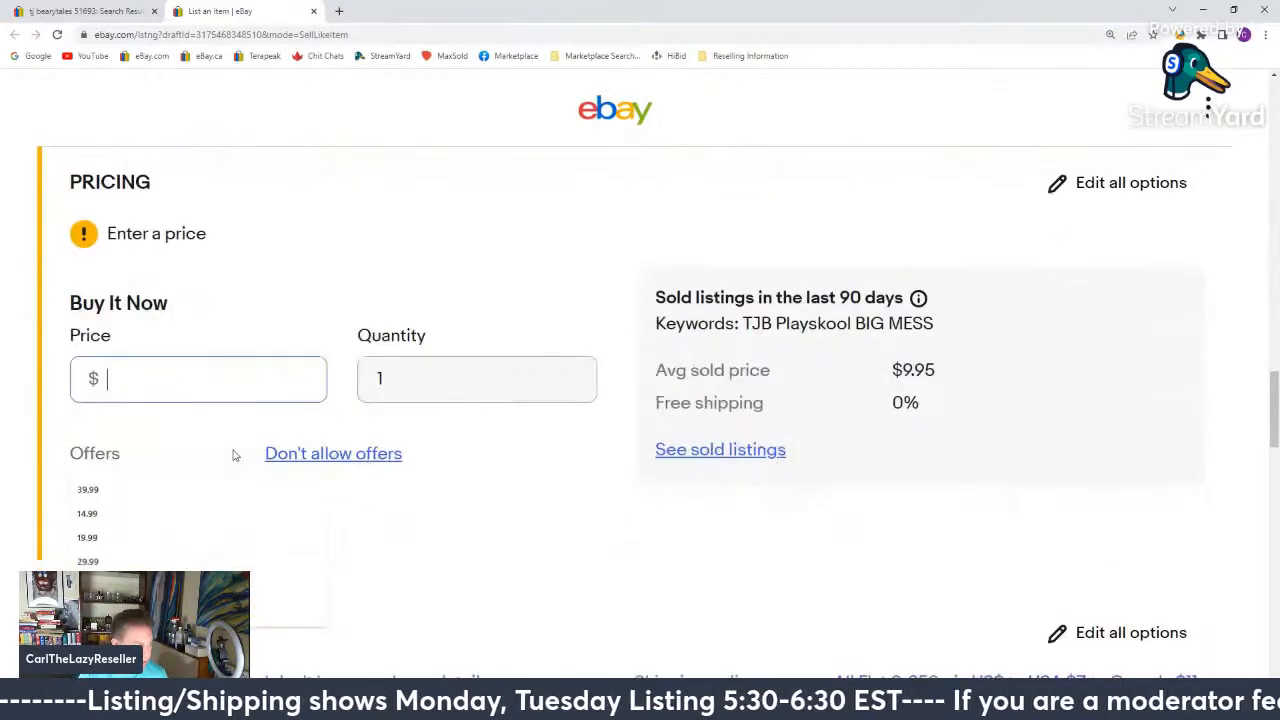
{"action": "type", "text": "19.9"}
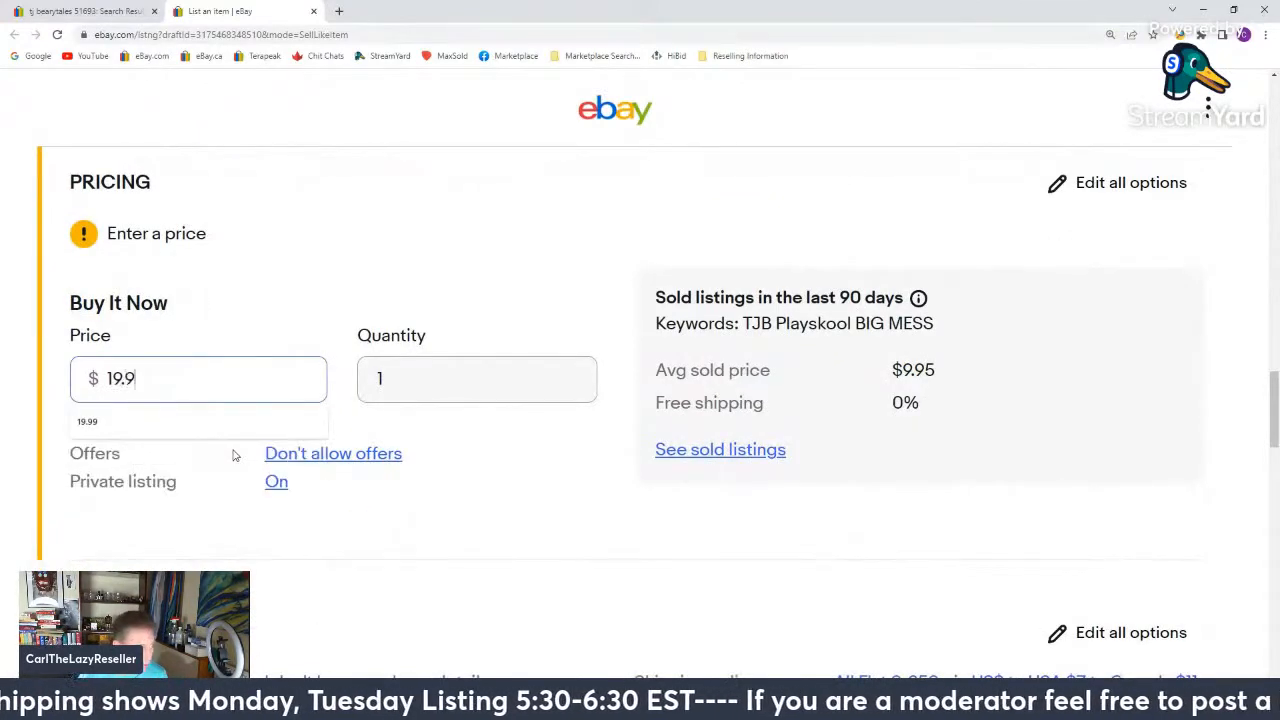
{"action": "type", "text": "9"}
Publish the MY BIG MESS cartridge listing and dismiss the confirmation.
{"action": "scroll", "coordinate": [554, 511], "scroll_direction": "down", "scroll_amount": 5}
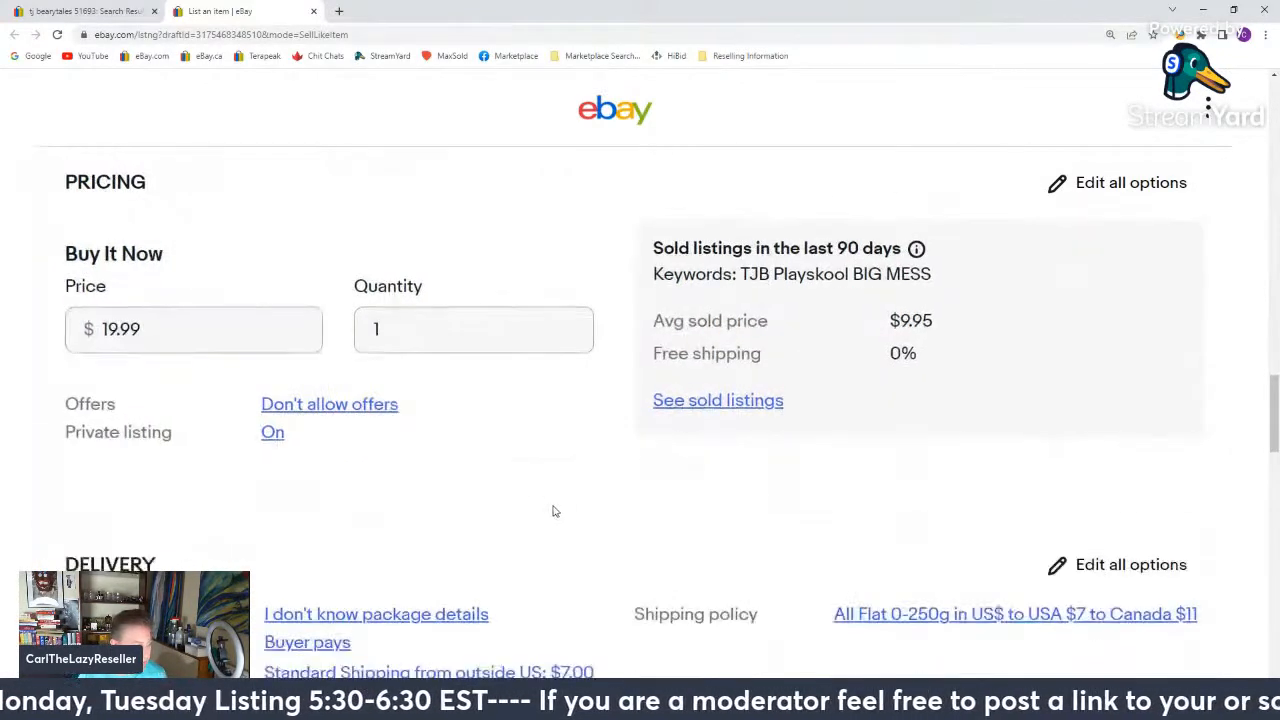
{"action": "scroll", "coordinate": [554, 511], "scroll_direction": "down", "scroll_amount": 10}
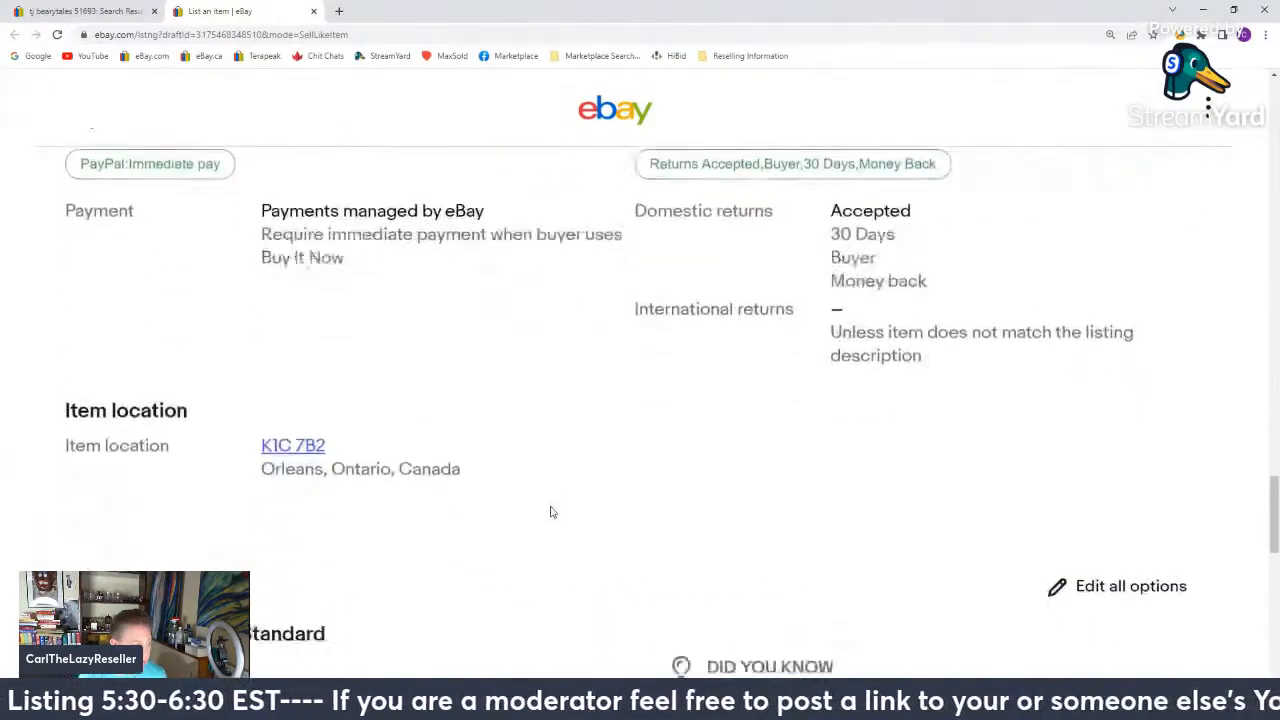
{"action": "scroll", "coordinate": [550, 512], "scroll_direction": "down", "scroll_amount": 3}
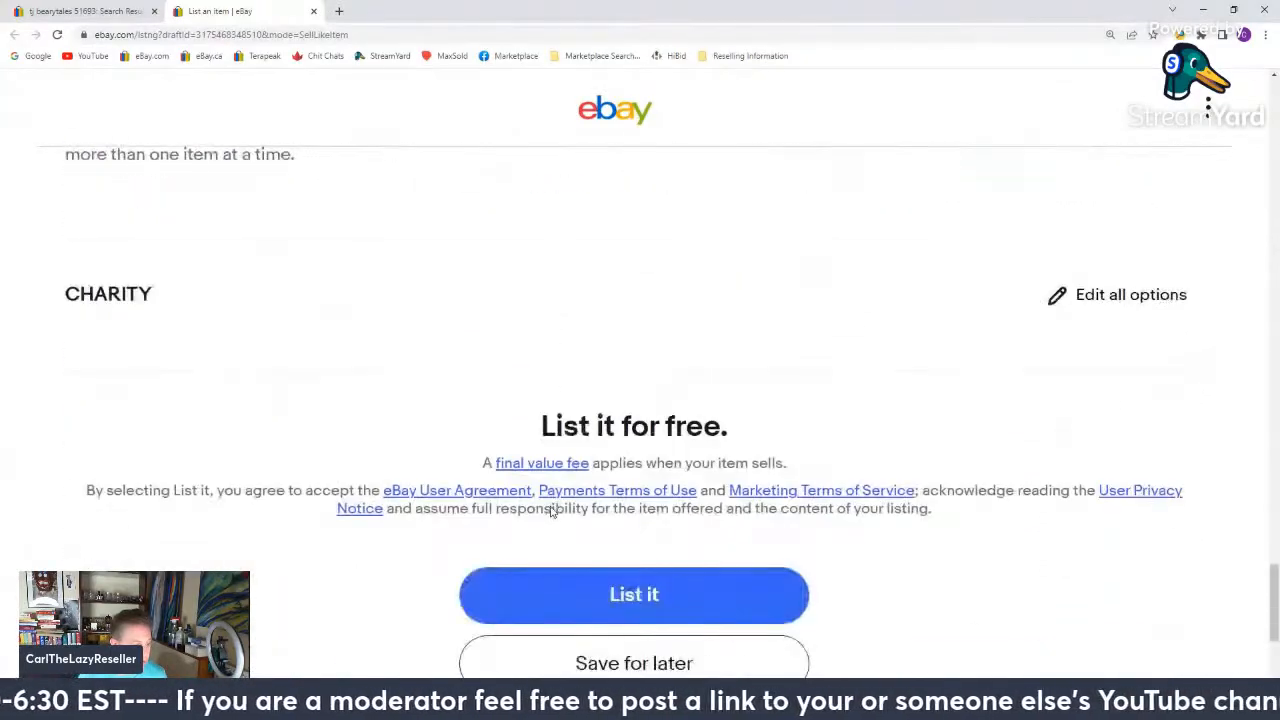
{"action": "left_click", "coordinate": [634, 595]}
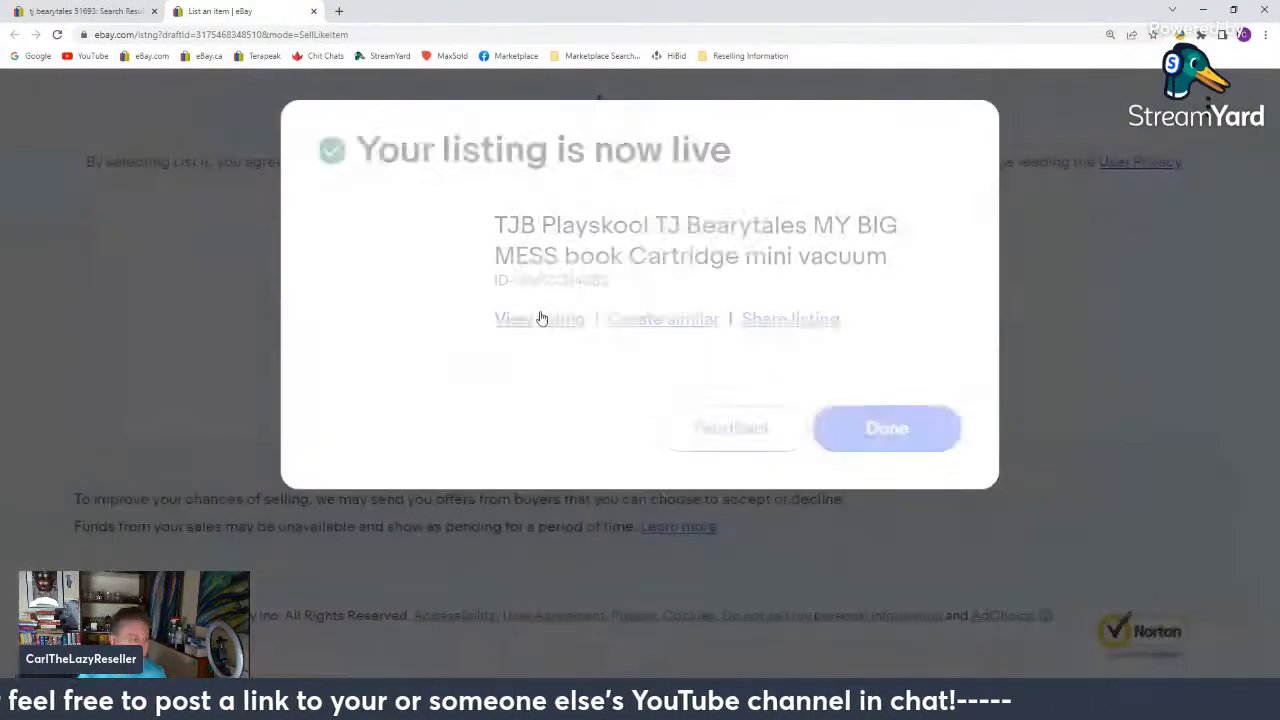
{"action": "left_click", "coordinate": [884, 430]}
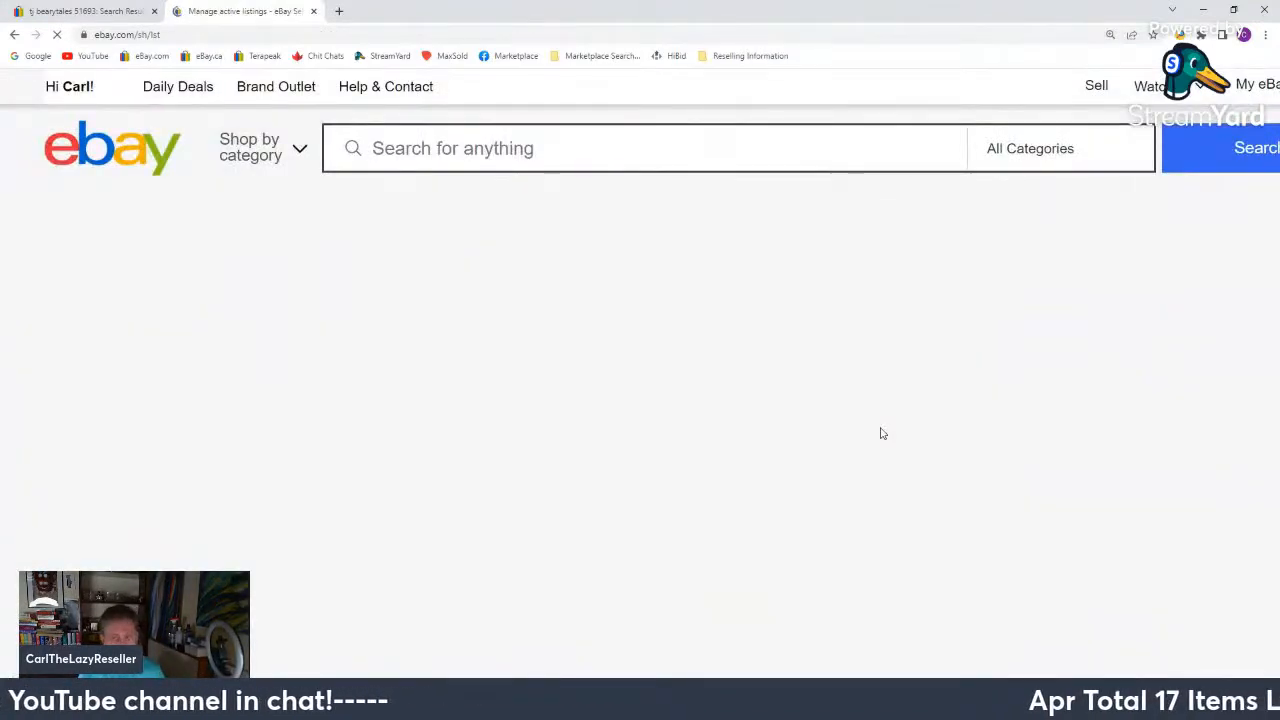
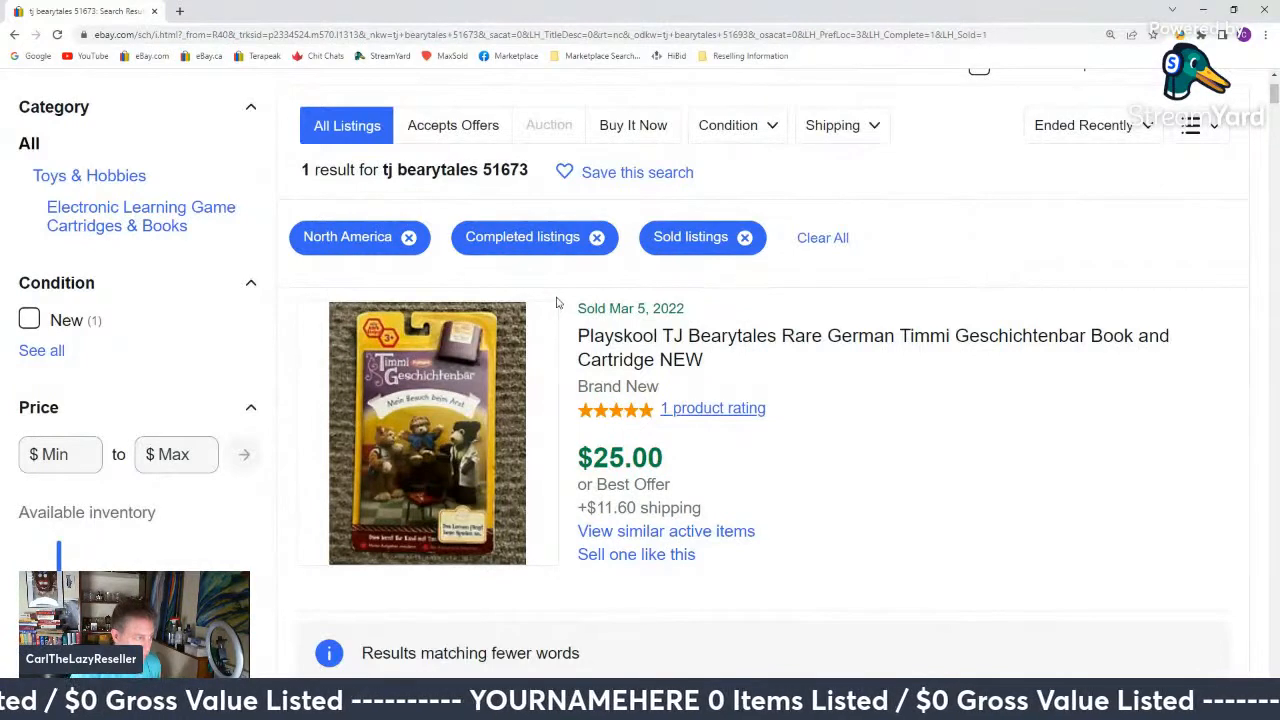
Compare the sold results for tj bearytales 51673 with the active ones, switching the sold items filter off and back on.
{"action": "scroll", "coordinate": [557, 302], "scroll_direction": "up", "scroll_amount": 2}
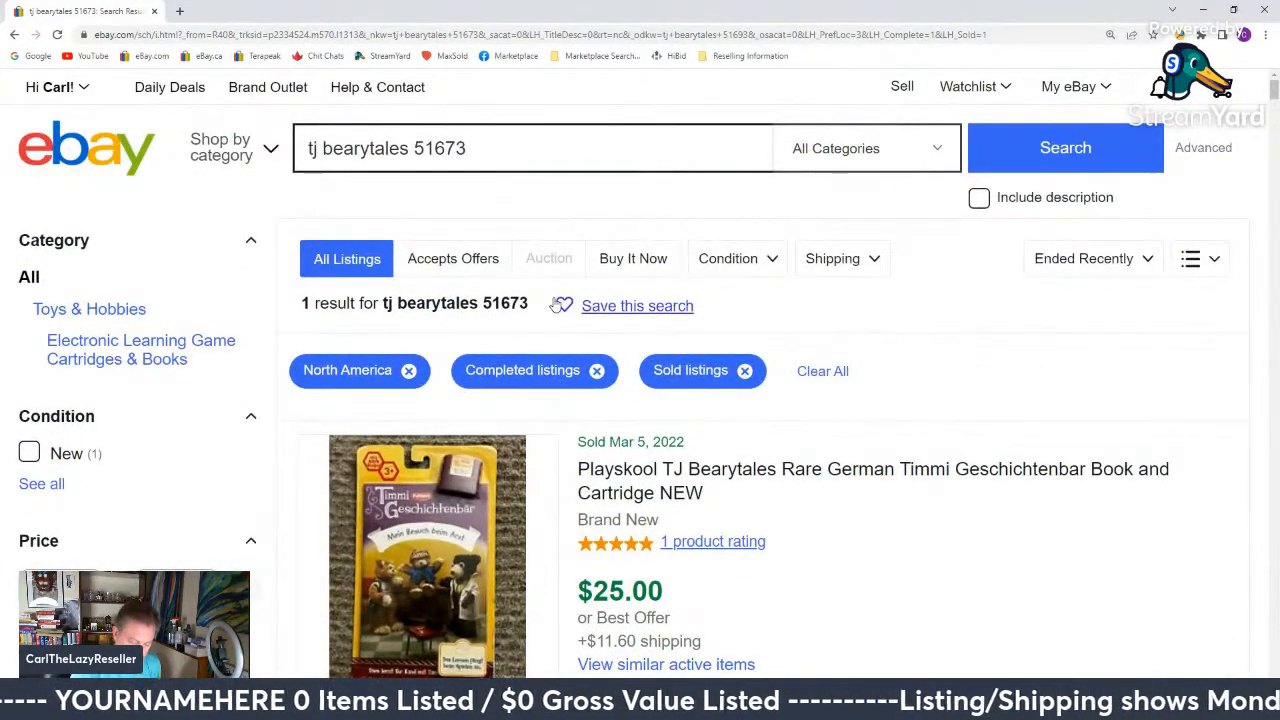
{"action": "scroll", "coordinate": [557, 304], "scroll_direction": "down", "scroll_amount": 10}
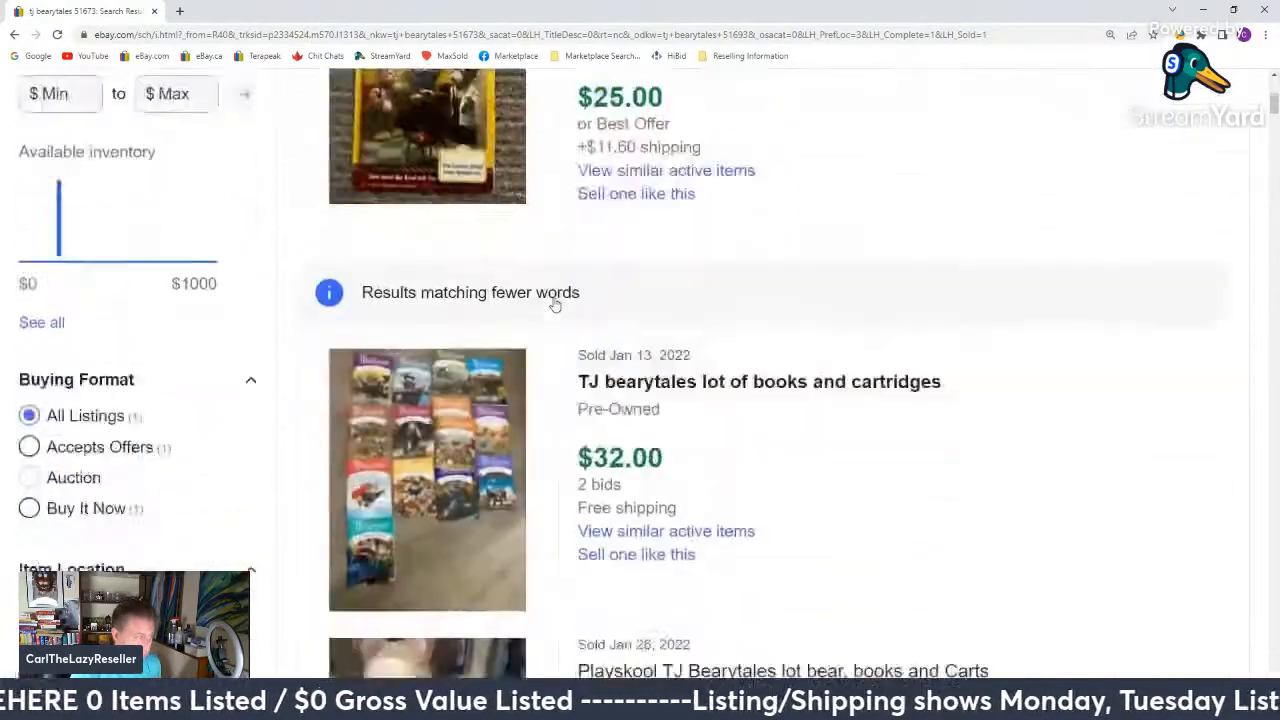
{"action": "scroll", "coordinate": [73, 523], "scroll_direction": "down", "scroll_amount": 3}
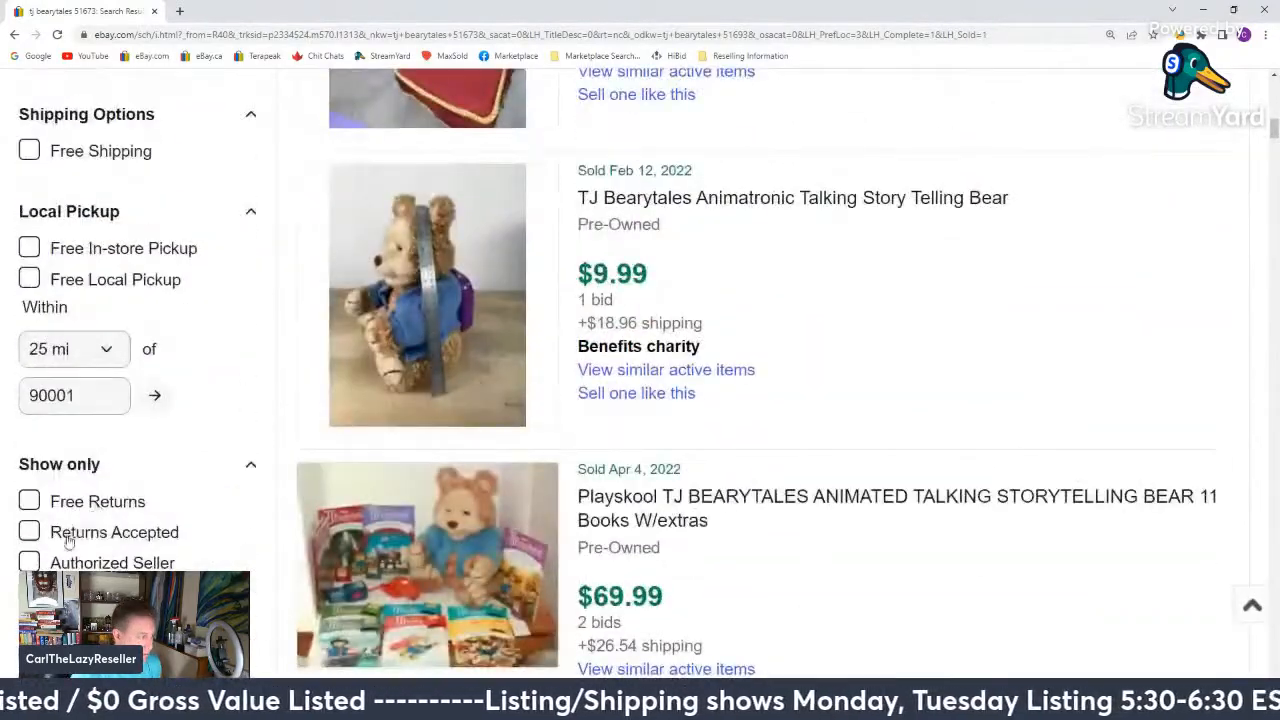
{"action": "scroll", "coordinate": [63, 528], "scroll_direction": "down", "scroll_amount": 2}
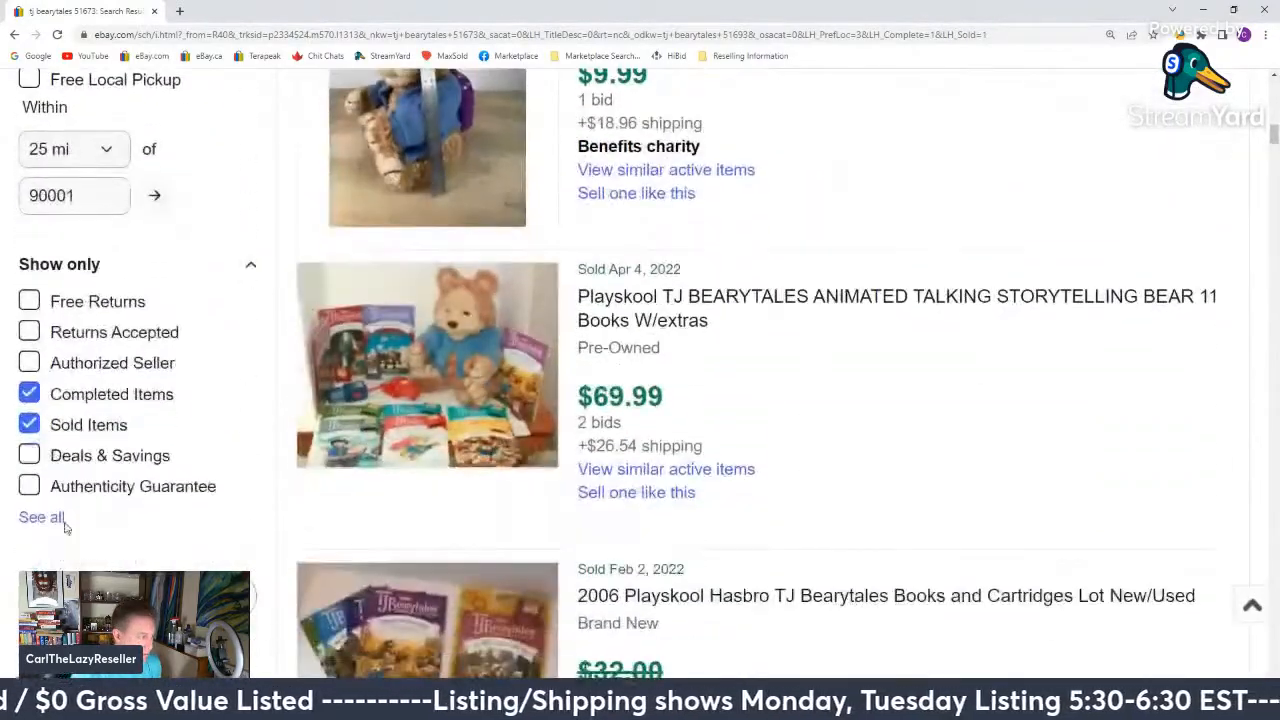
{"action": "left_click", "coordinate": [29, 425]}
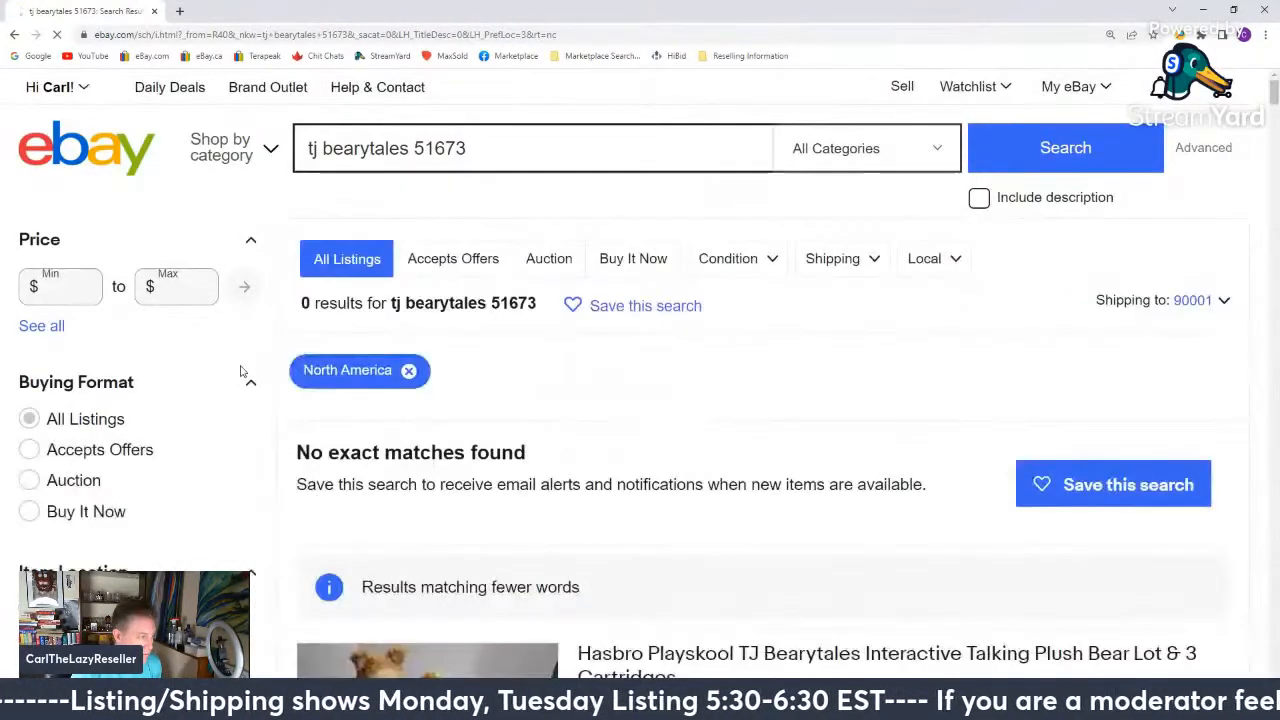
{"action": "scroll", "coordinate": [240, 372], "scroll_direction": "down", "scroll_amount": 12}
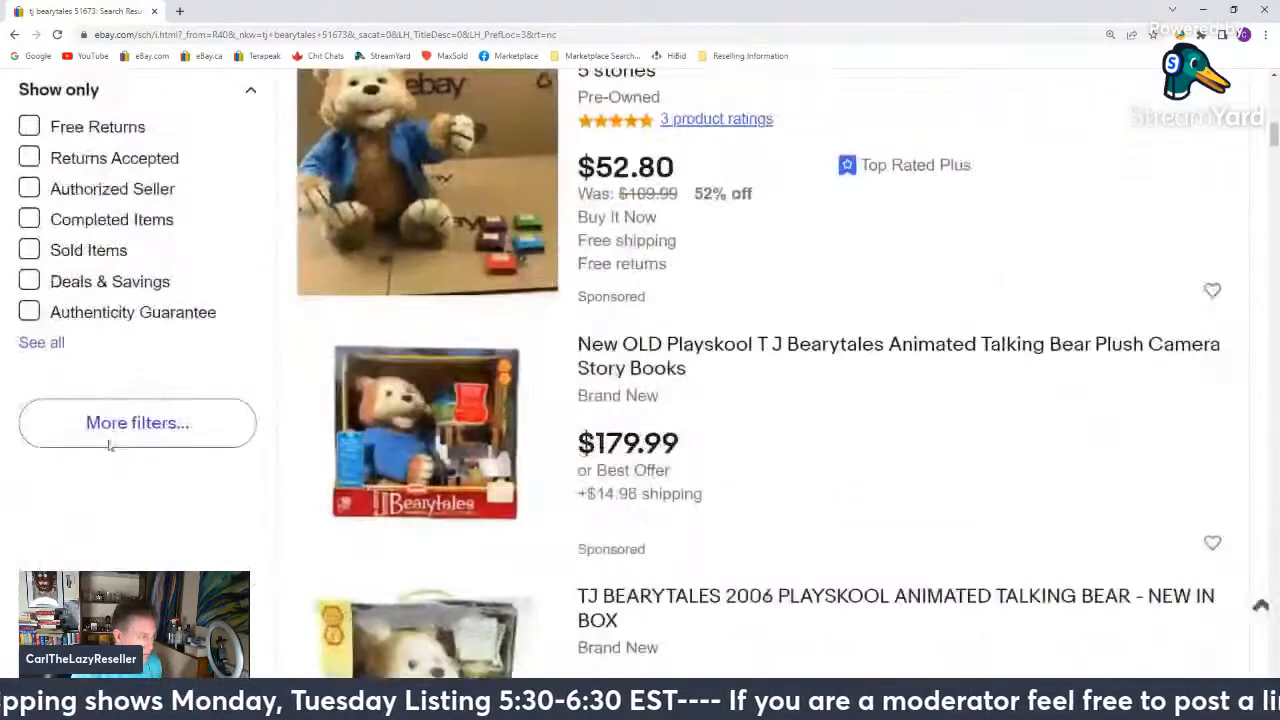
{"action": "left_click", "coordinate": [100, 205]}
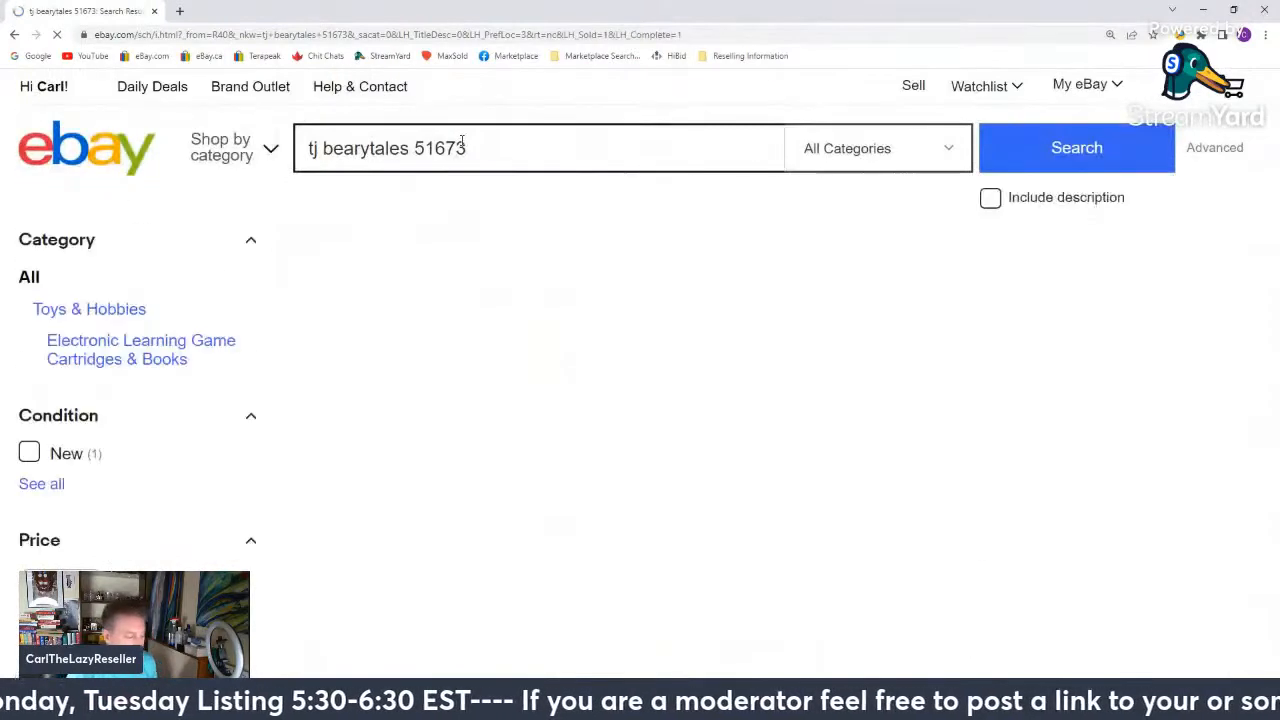
Go to the active listings in Seller Hub and sort them by start date, newest first.
{"action": "mouse_move", "coordinate": [1106, 88]}
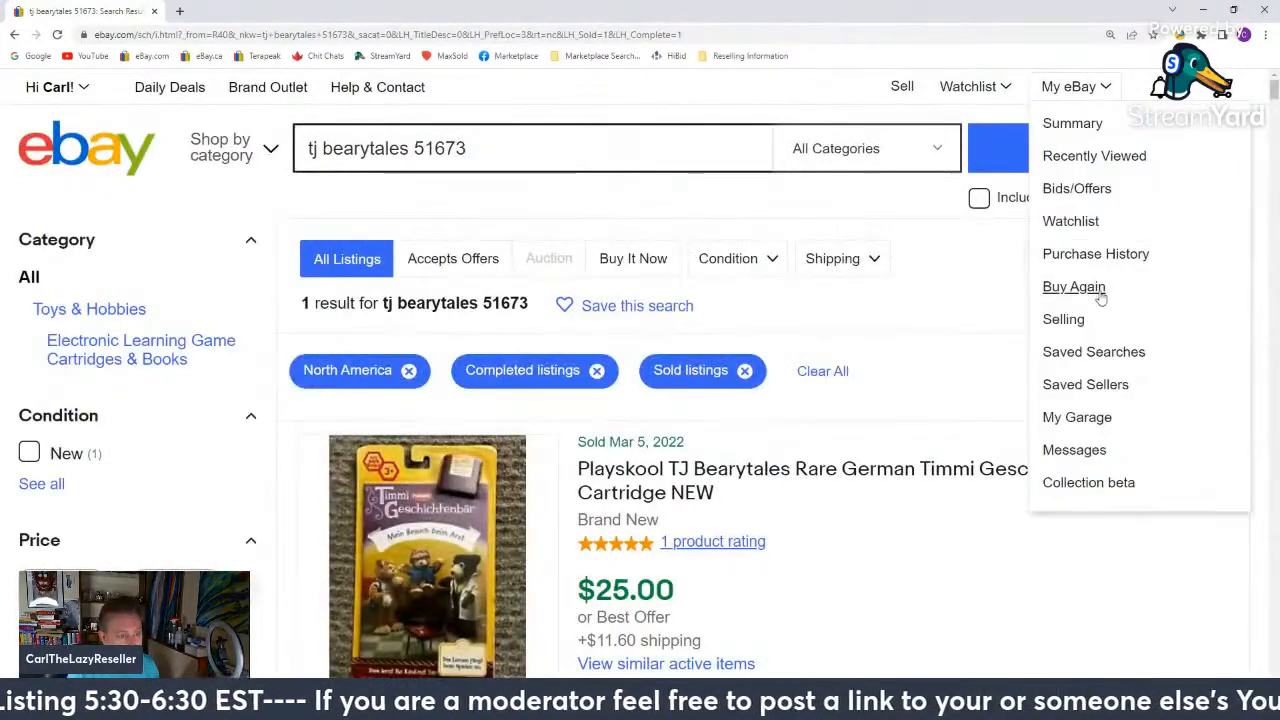
{"action": "left_click", "coordinate": [1064, 322]}
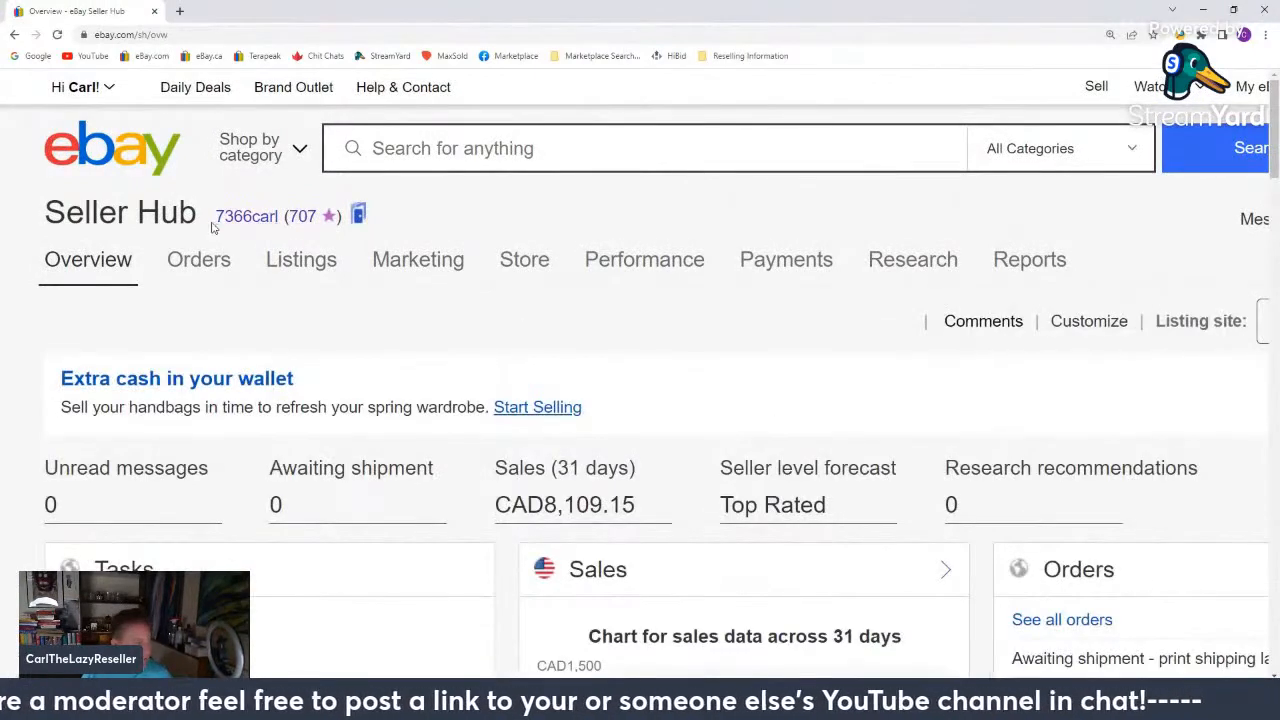
{"action": "left_click", "coordinate": [320, 260]}
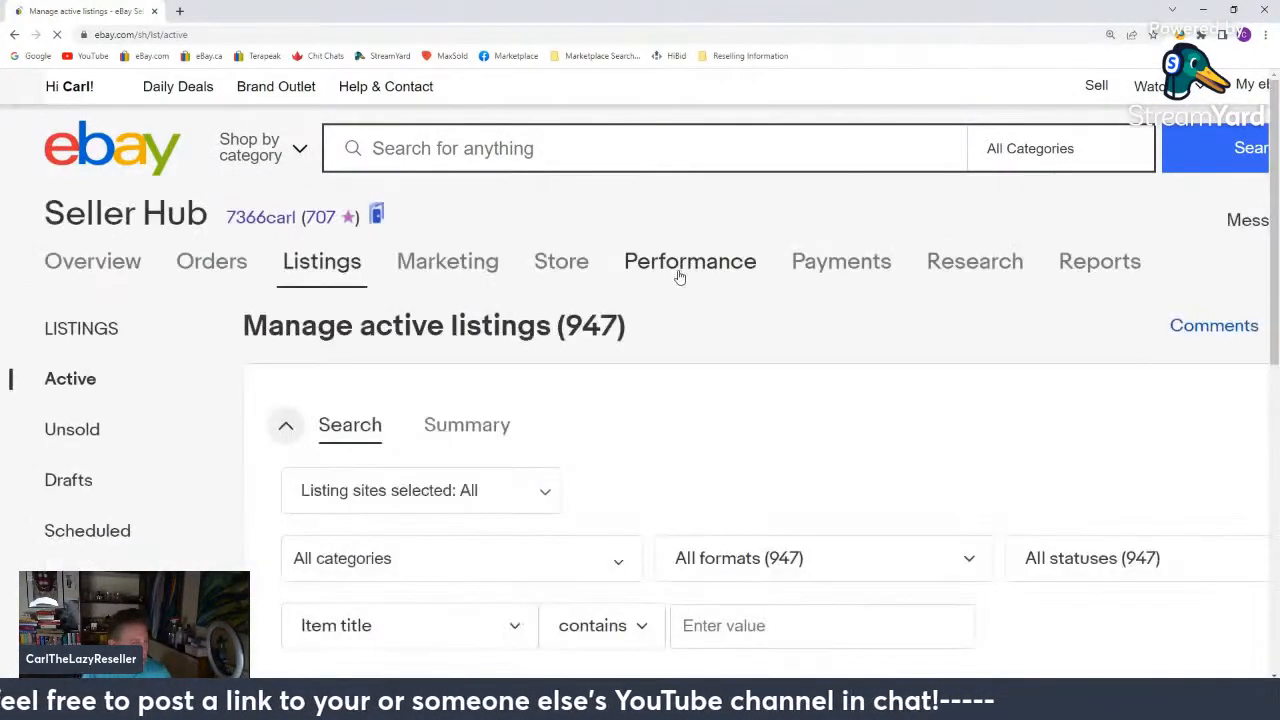
{"action": "scroll", "coordinate": [629, 274], "scroll_direction": "down", "scroll_amount": 6}
{"action": "scroll", "coordinate": [593, 270], "scroll_direction": "down", "scroll_amount": 3}
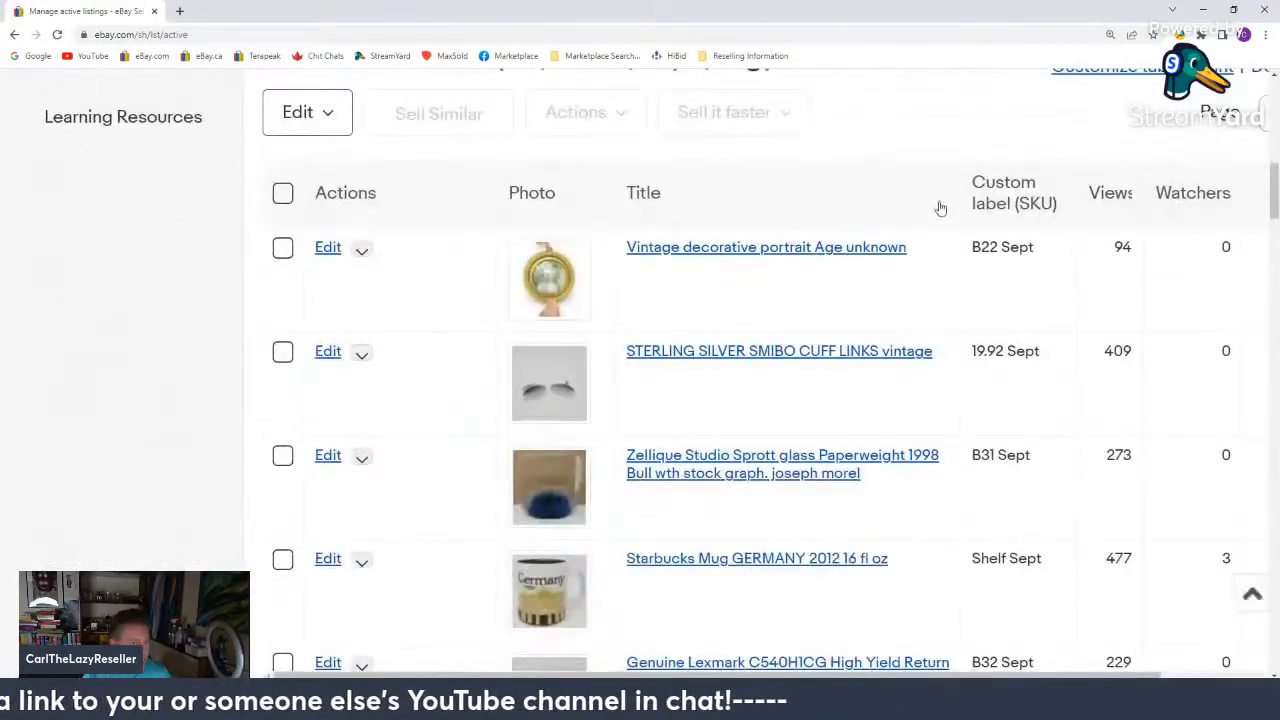
{"action": "left_click_drag", "start_coordinate": [800, 686], "coordinate": [980, 686]}
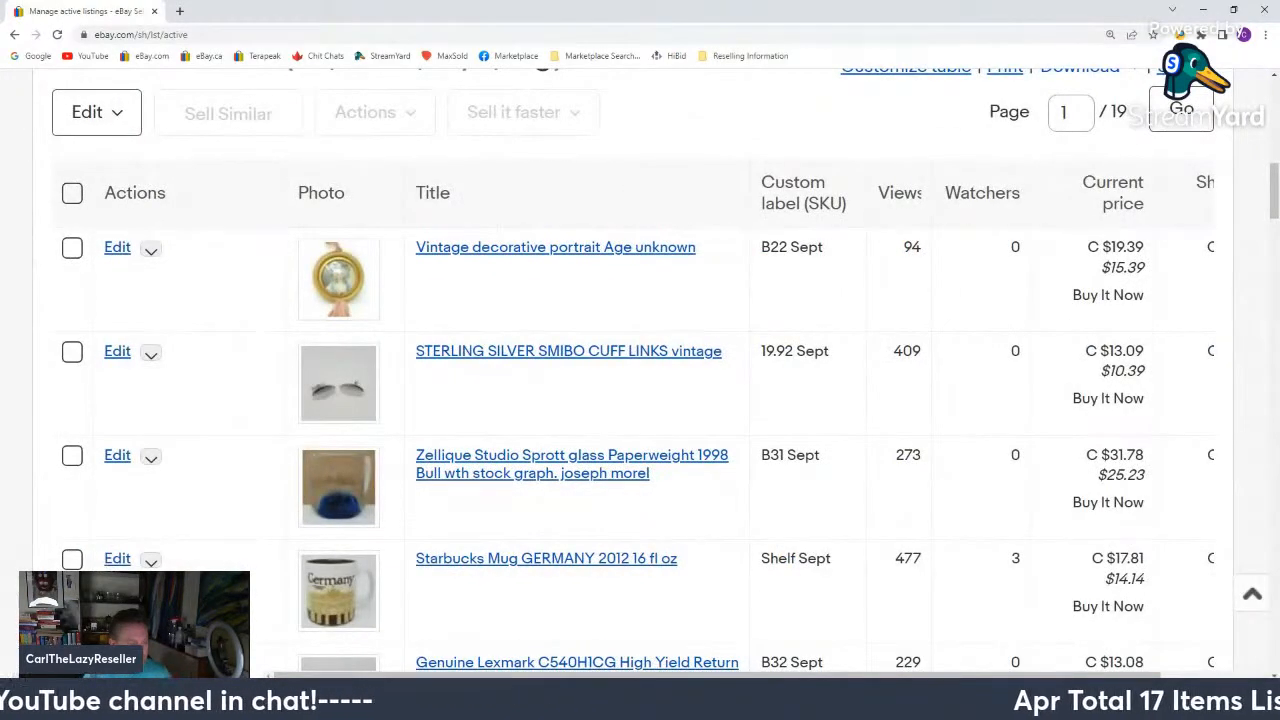
{"action": "left_click_drag", "start_coordinate": [800, 677], "coordinate": [968, 670]}
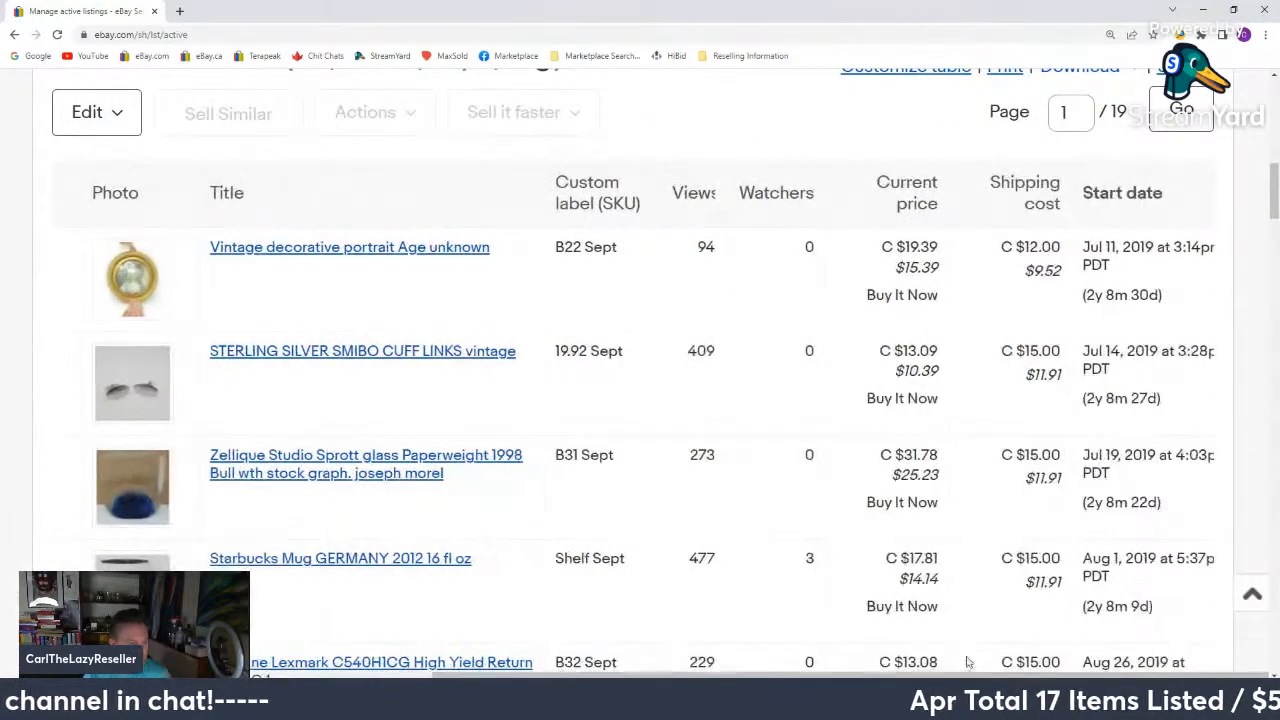
{"action": "left_click", "coordinate": [1108, 198]}
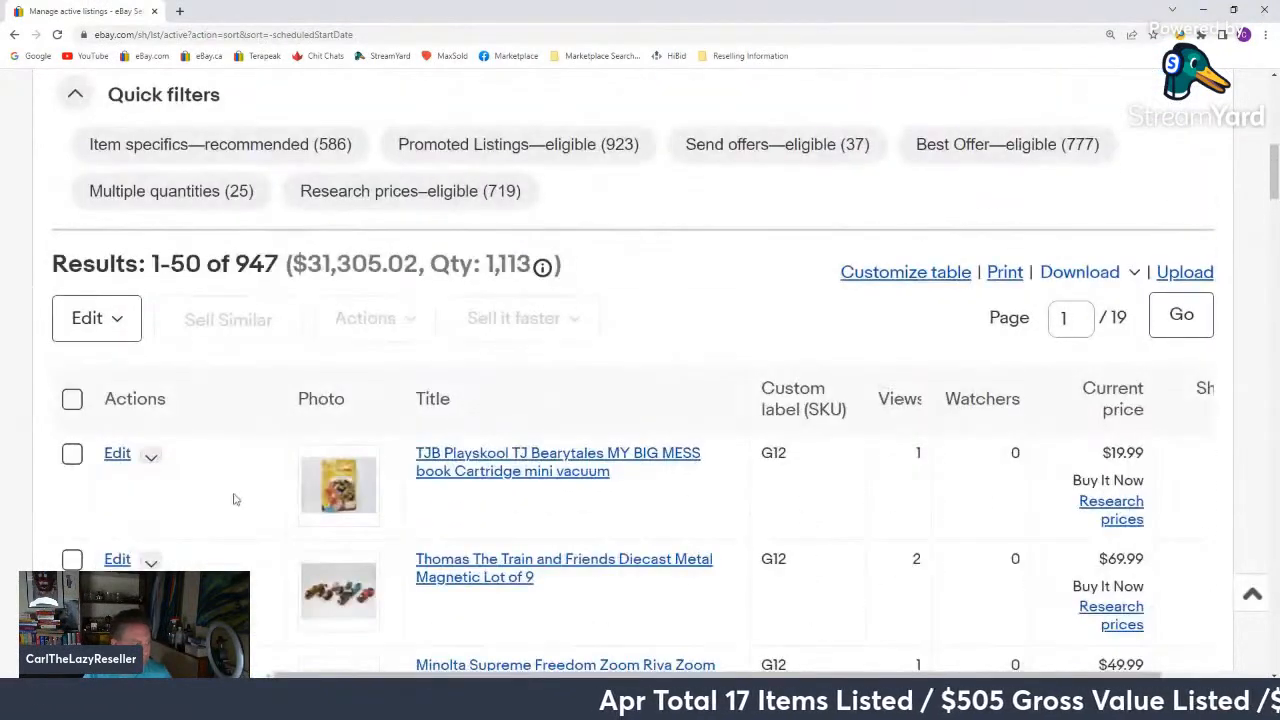
Start a similar listing from the TJ Bearytales MY BIG MESS cartridge and remove all the copied photos.
{"action": "left_click", "coordinate": [150, 457]}
{"action": "scroll", "coordinate": [170, 462], "scroll_direction": "down", "scroll_amount": 2}
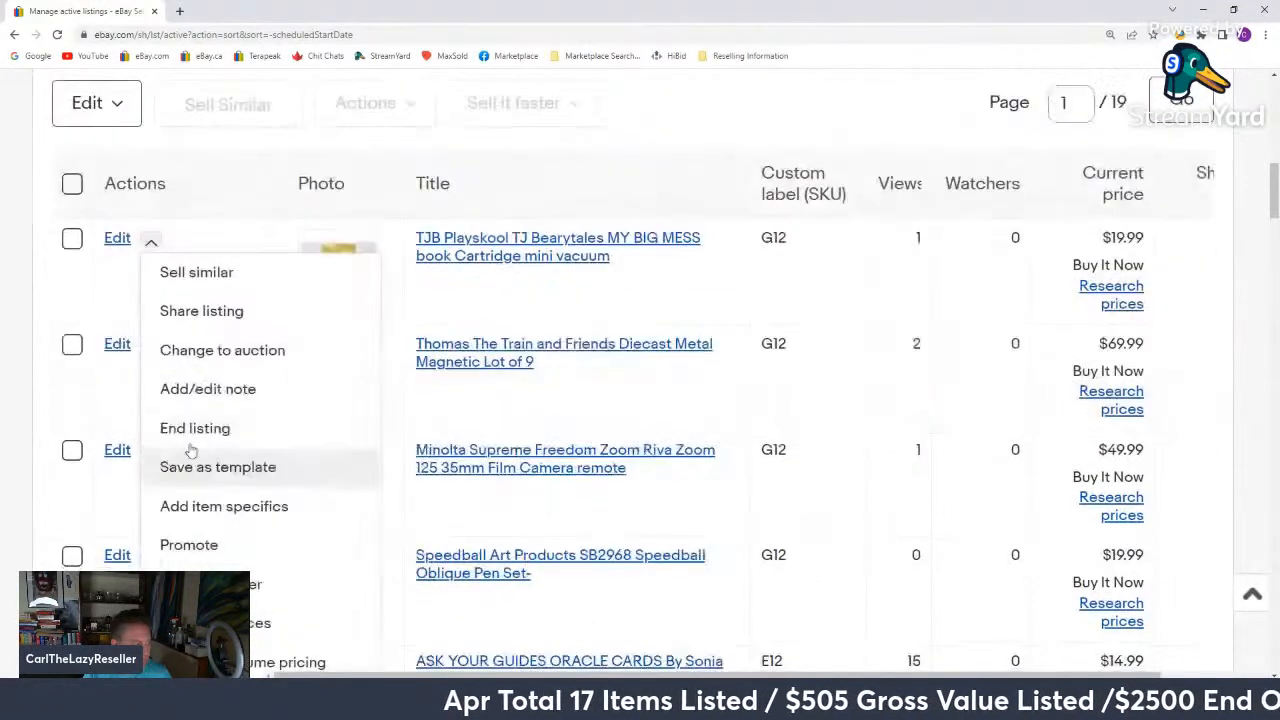
{"action": "left_click", "coordinate": [277, 286]}
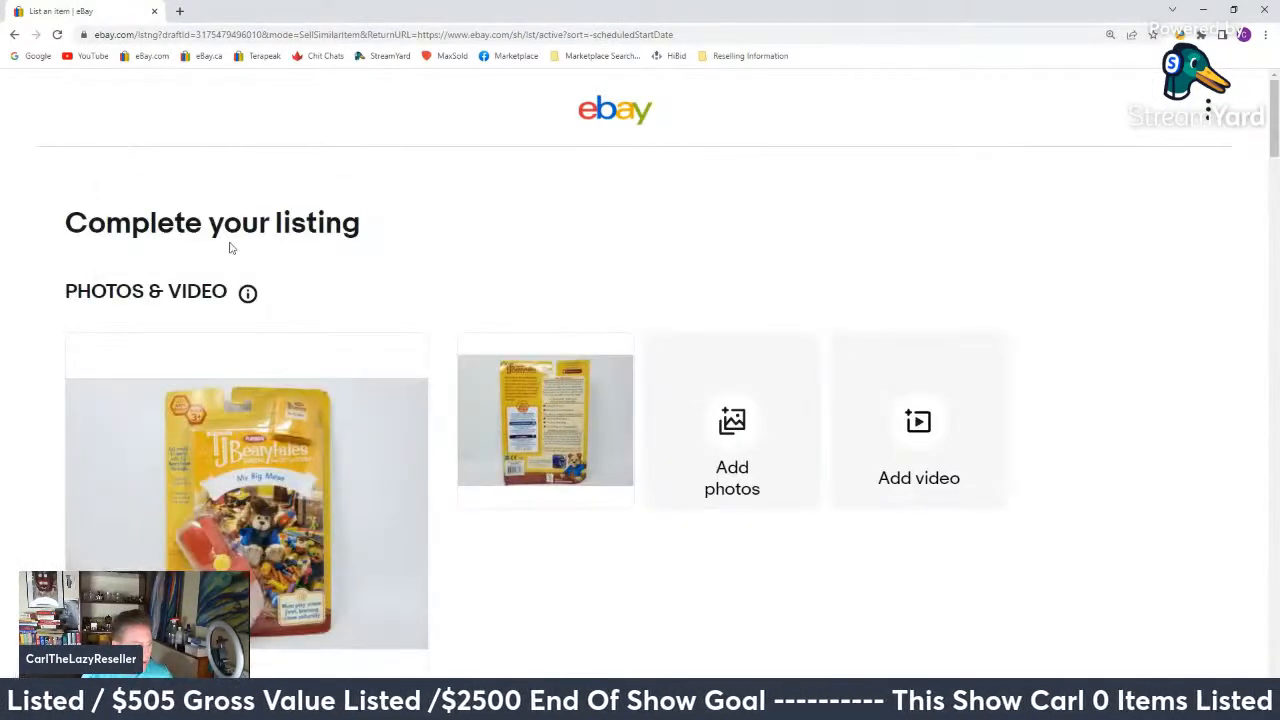
{"action": "left_click", "coordinate": [712, 298]}
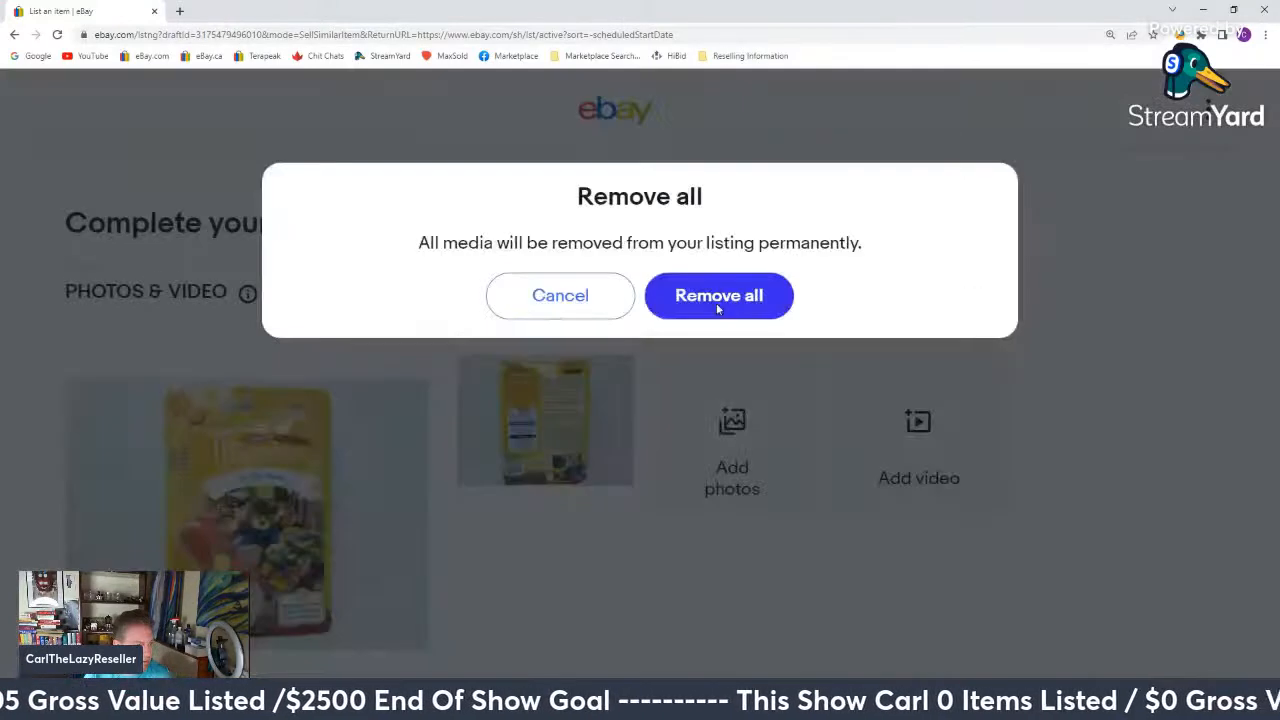
{"action": "left_click", "coordinate": [650, 298]}
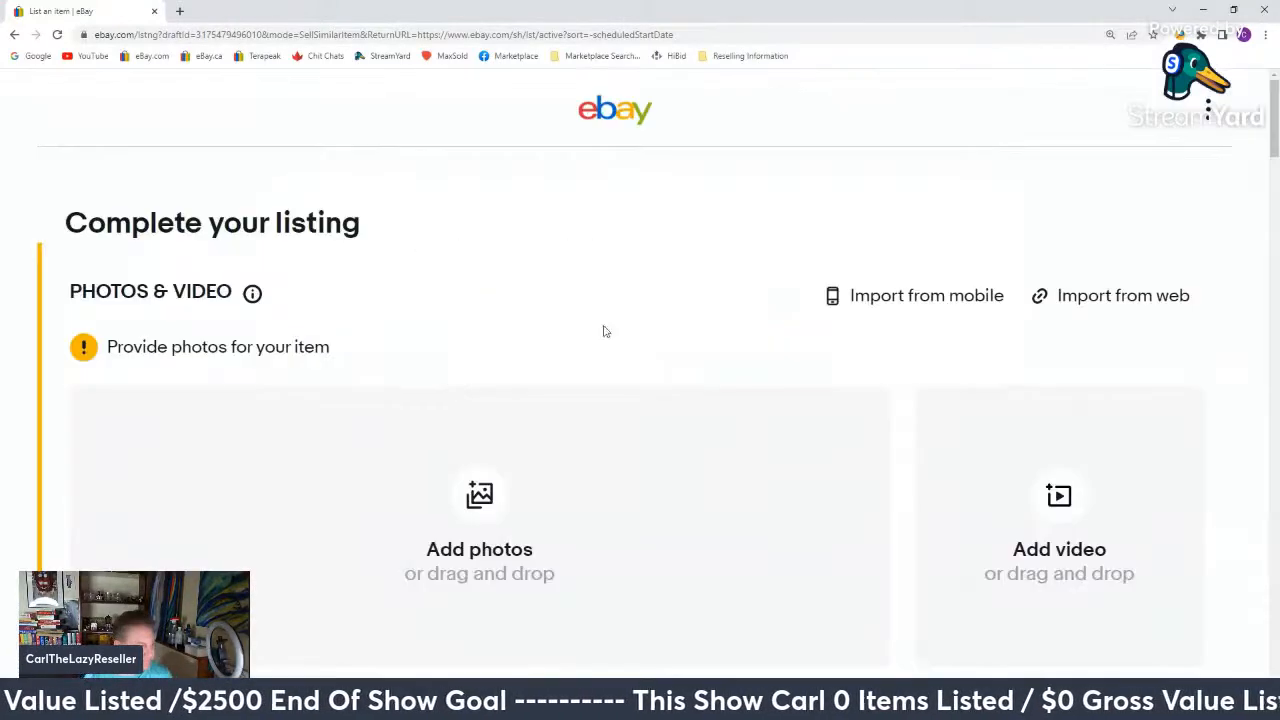
Add the My Magical Forest Adventure photos 20220408_165211.jpg and 20220408_165217.jpg from the To List folder to the draft.
{"action": "left_click", "coordinate": [498, 508]}
{"action": "scroll", "coordinate": [563, 257], "scroll_direction": "down", "scroll_amount": 10}
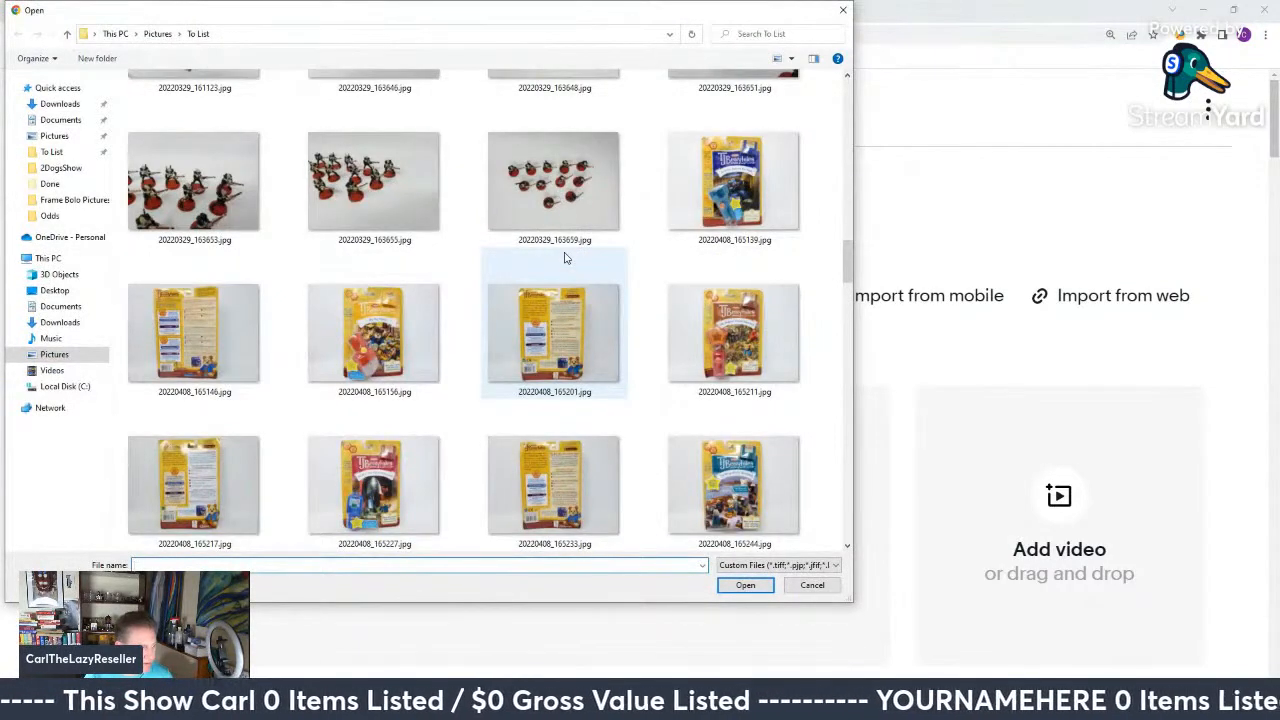
{"action": "left_click", "coordinate": [737, 325]}
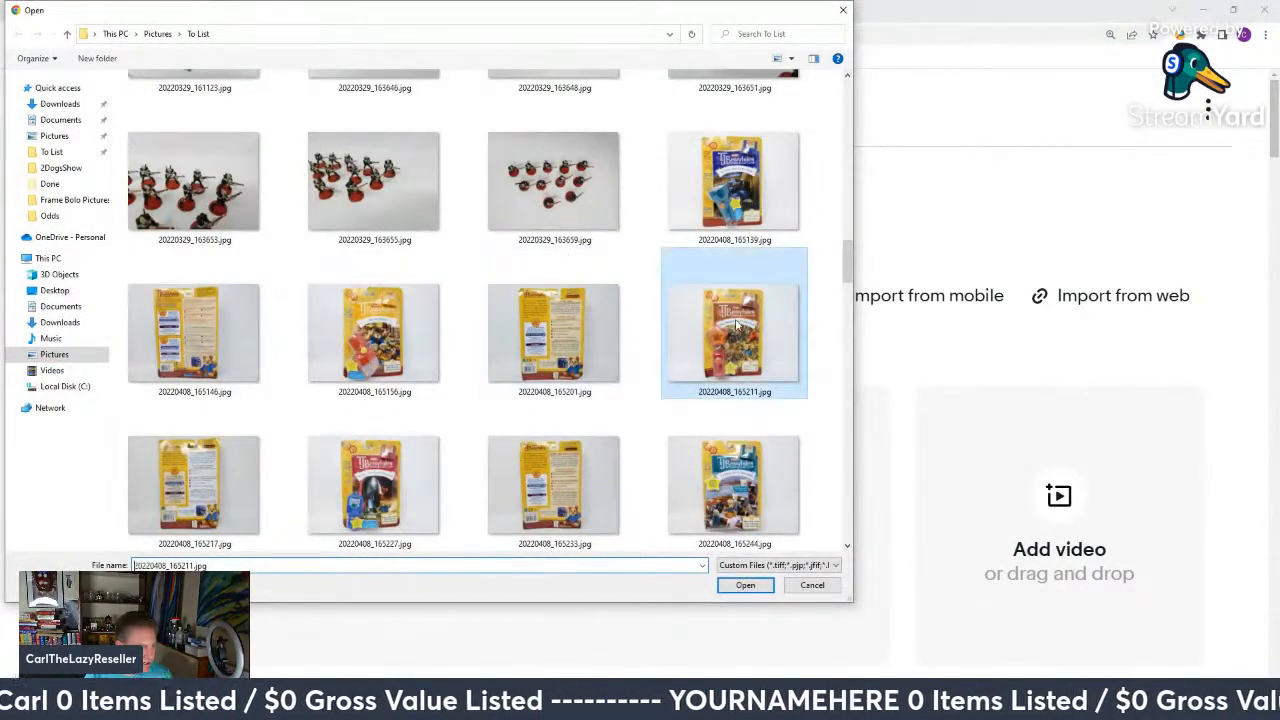
{"action": "left_click", "coordinate": [193, 482], "text": "ctrl"}
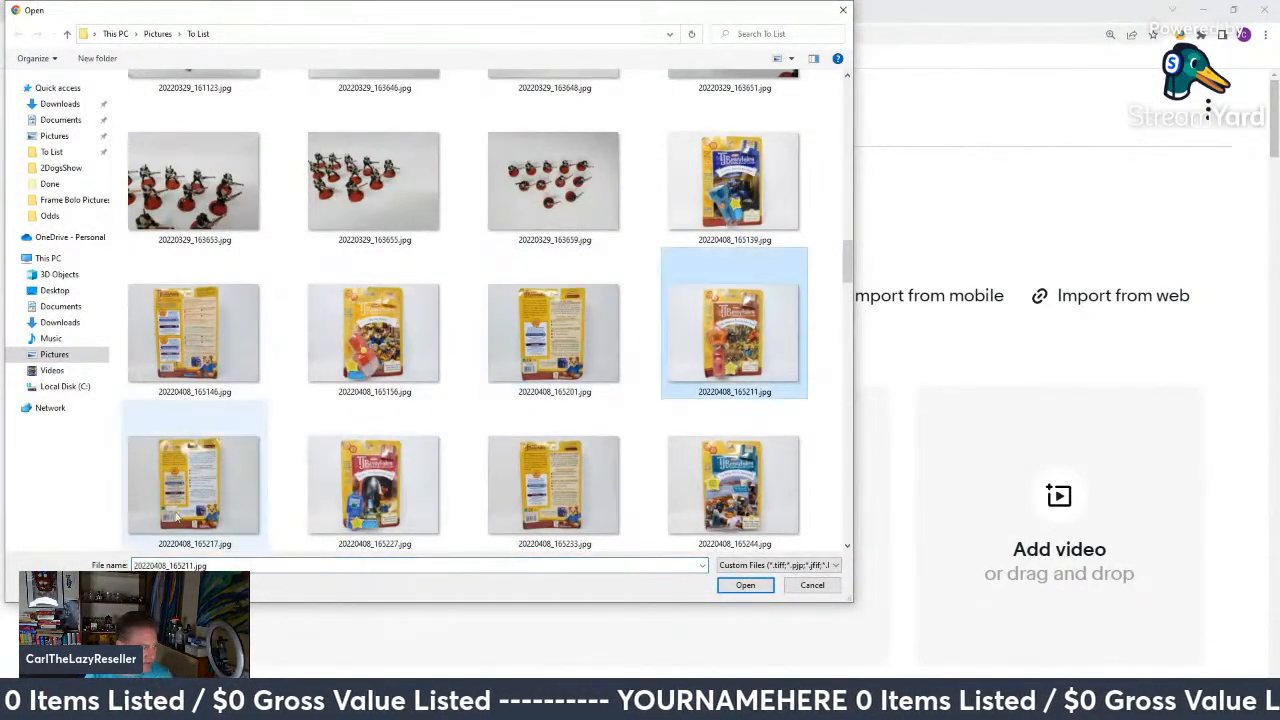
{"action": "left_click", "coordinate": [757, 588]}
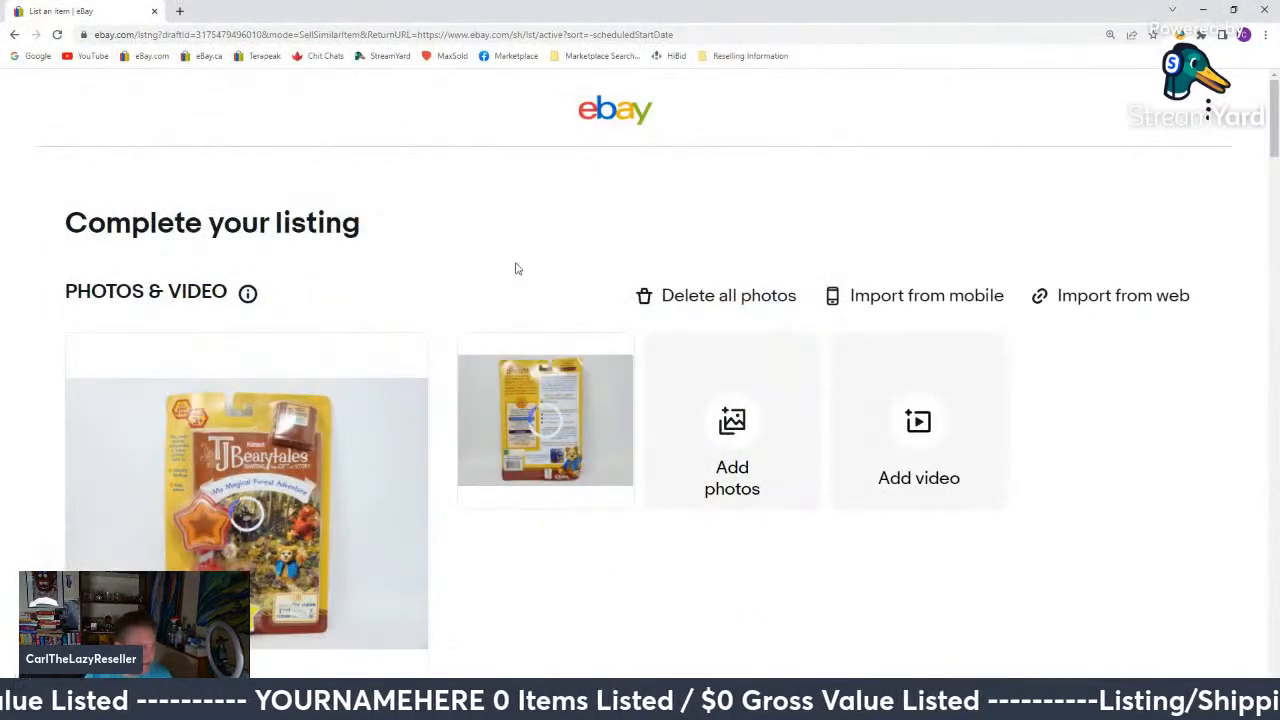
{"action": "scroll", "coordinate": [517, 262], "scroll_direction": "down", "scroll_amount": 5}
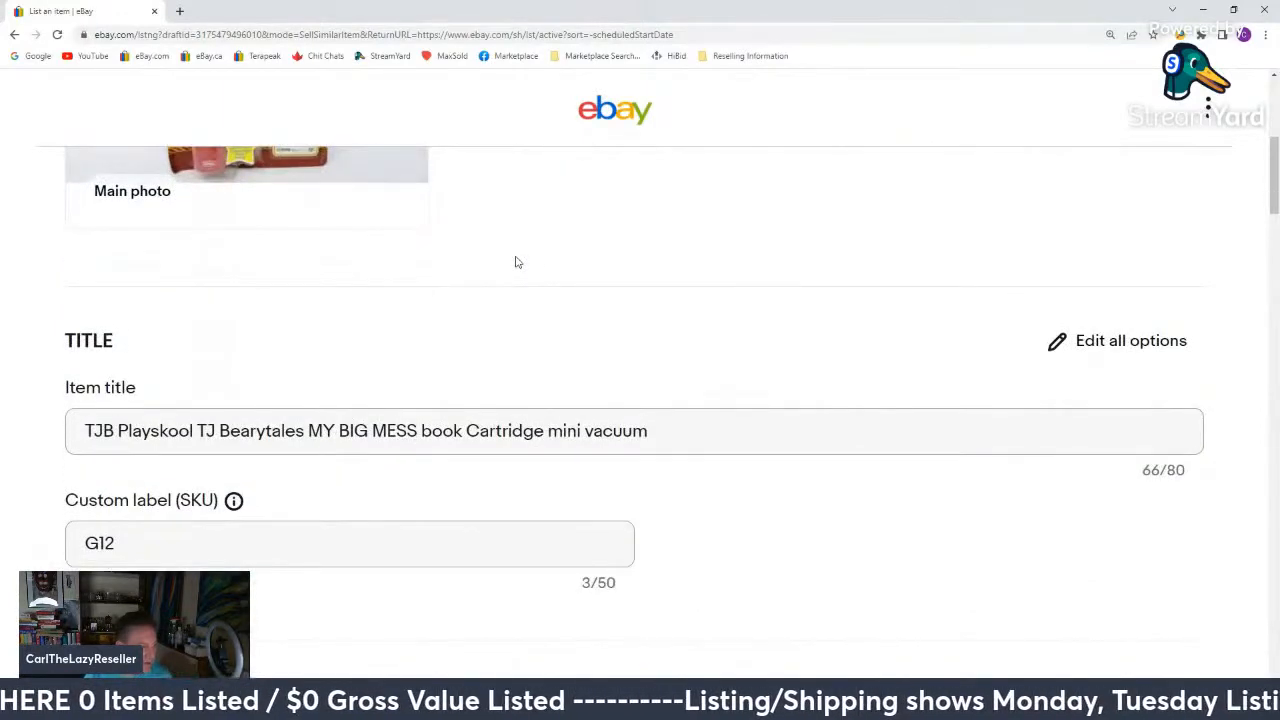
{"action": "scroll", "coordinate": [517, 262], "scroll_direction": "up", "scroll_amount": 3}
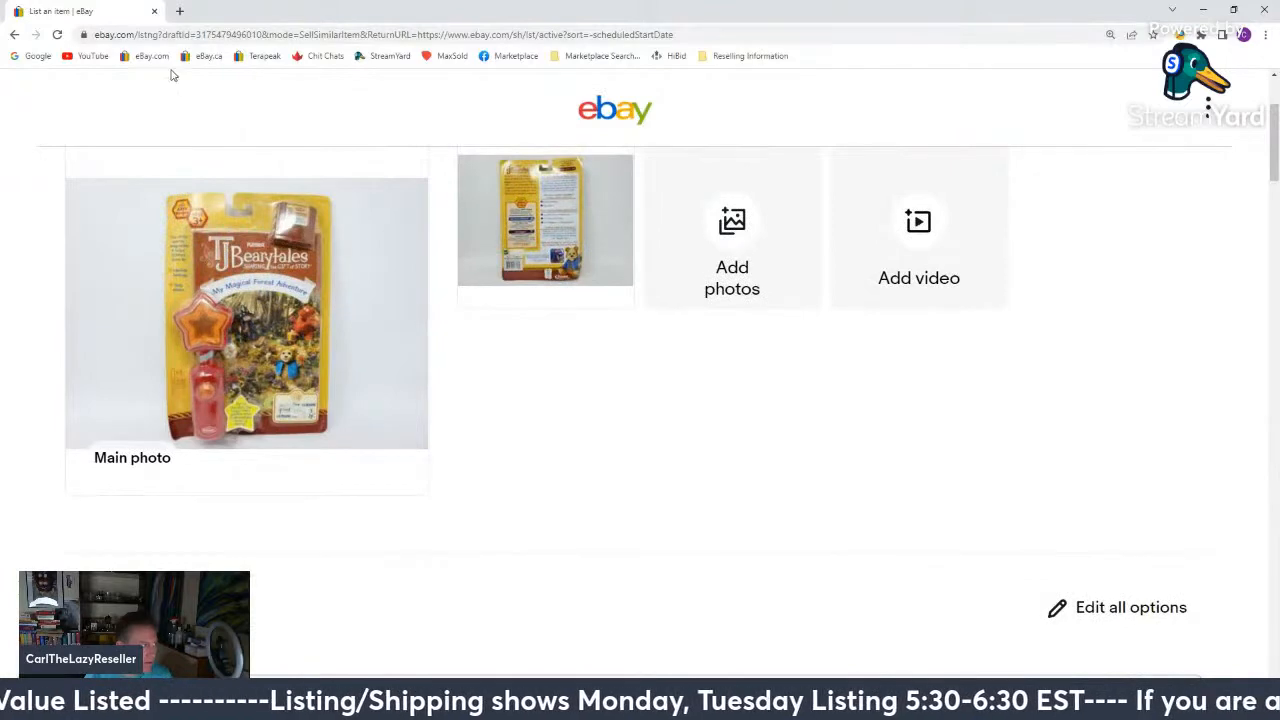
Search eBay.com for tj bearytales in a separate tab, using the suggested search term.
{"action": "left_click", "coordinate": [152, 56]}
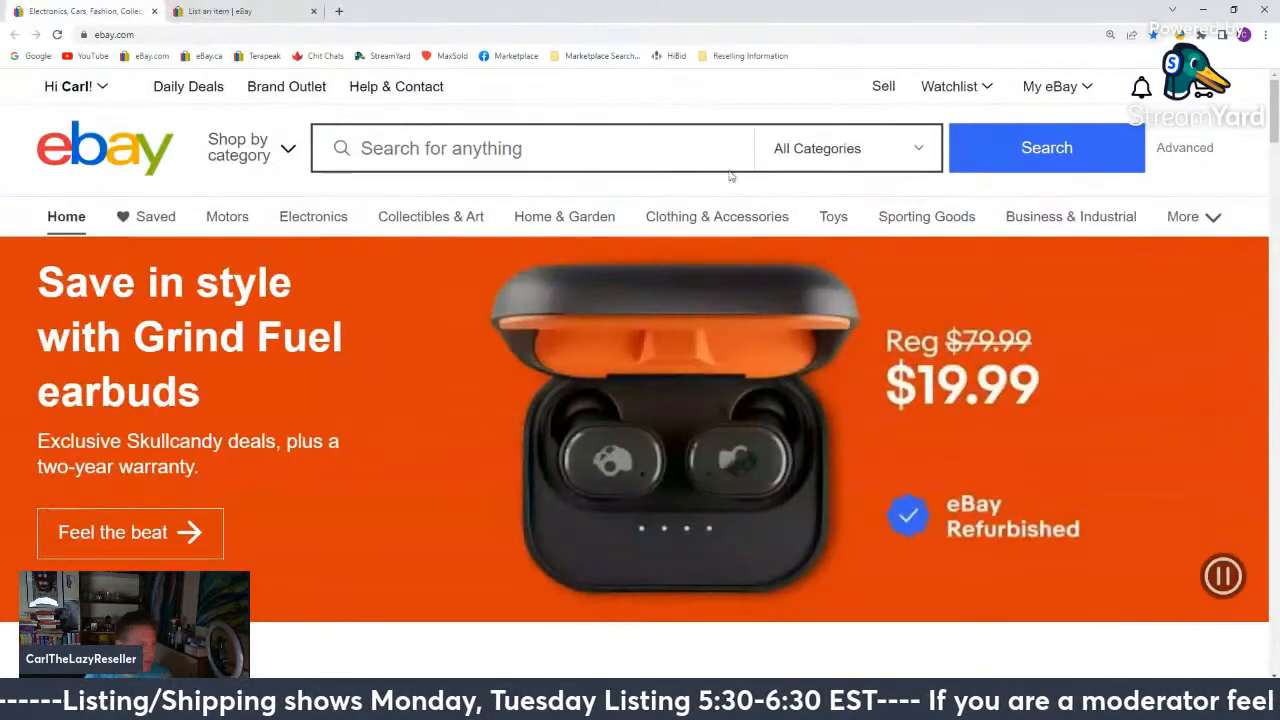
{"action": "left_click", "coordinate": [555, 152]}
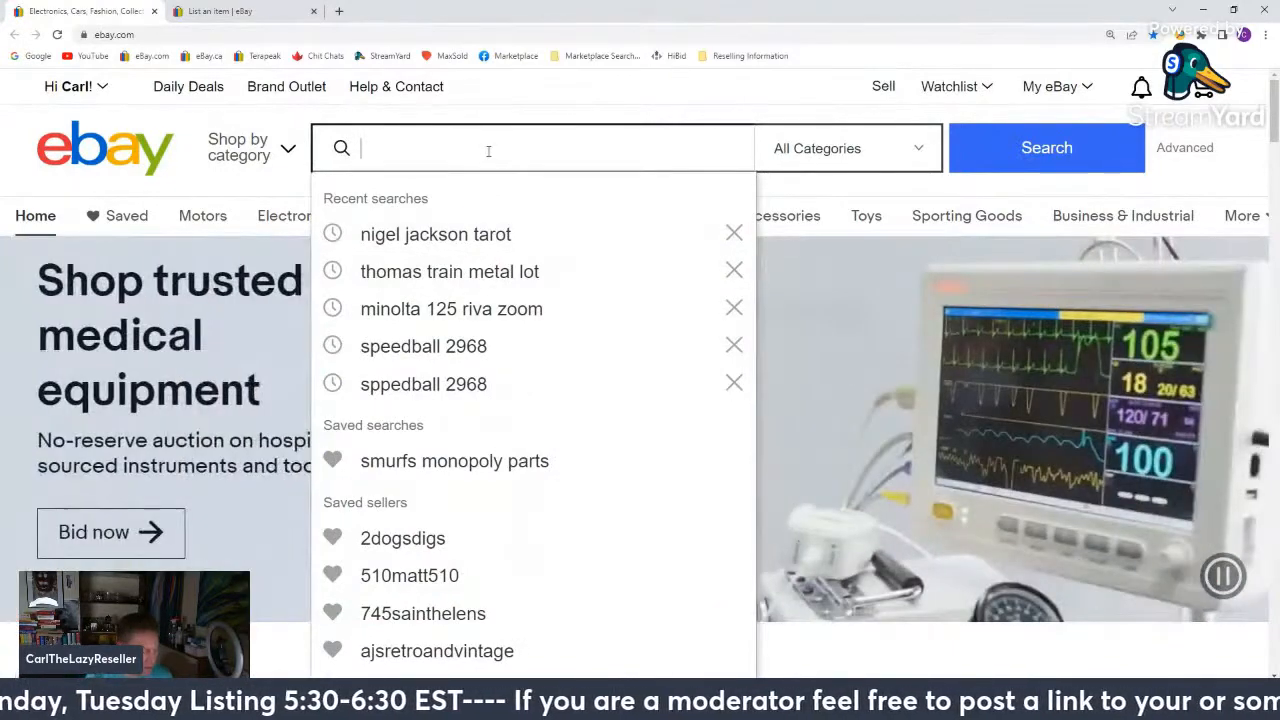
{"action": "type", "text": "t"}
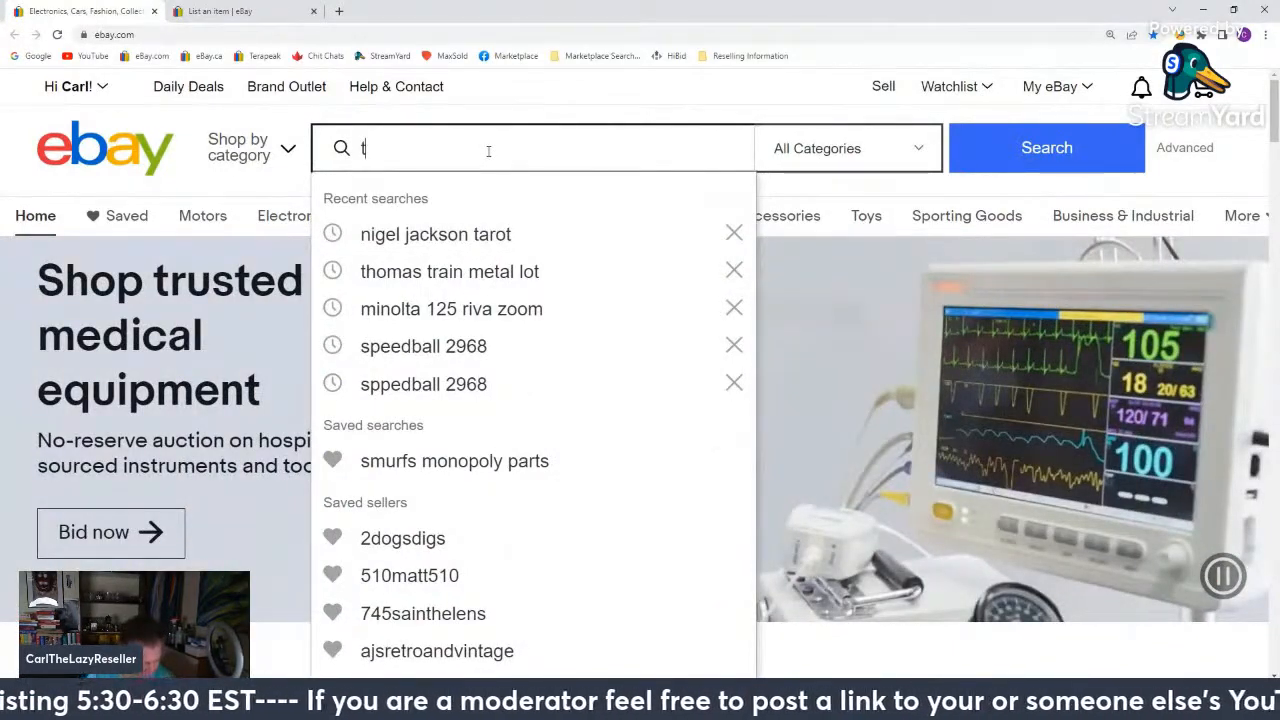
{"action": "type", "text": "jbea"}
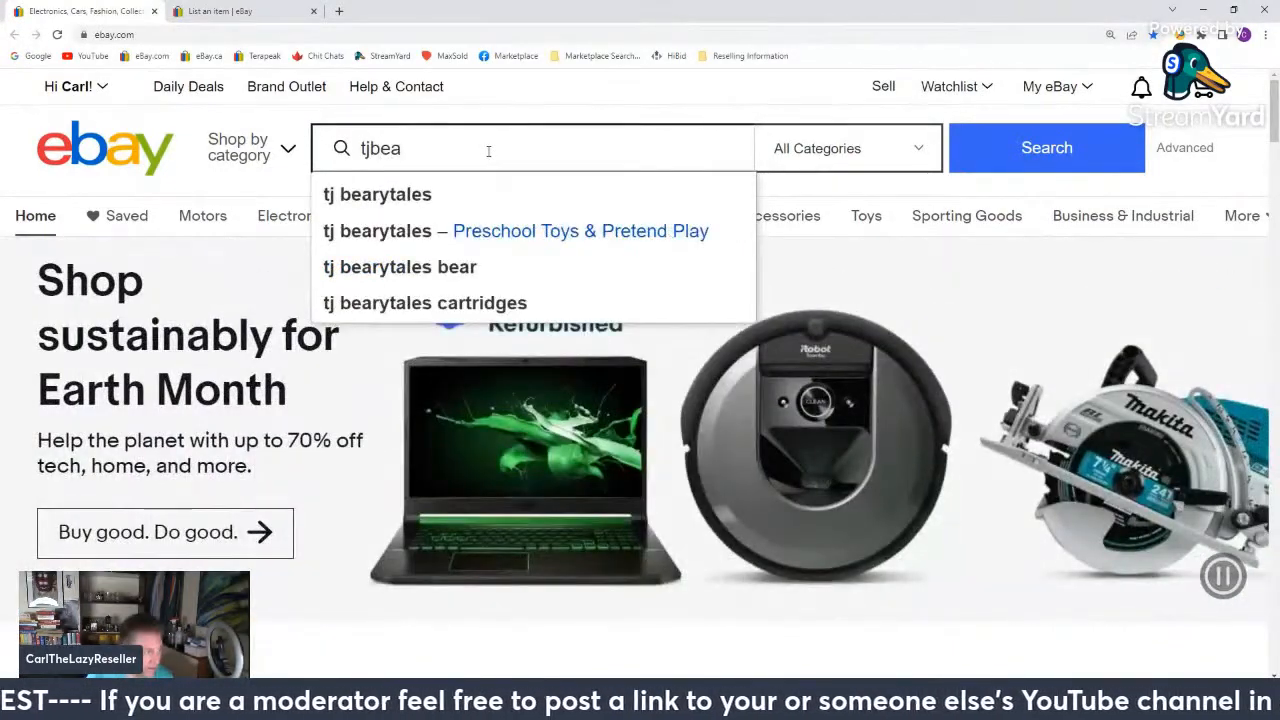
{"action": "key", "text": "Down"}
{"action": "key", "text": "Return"}
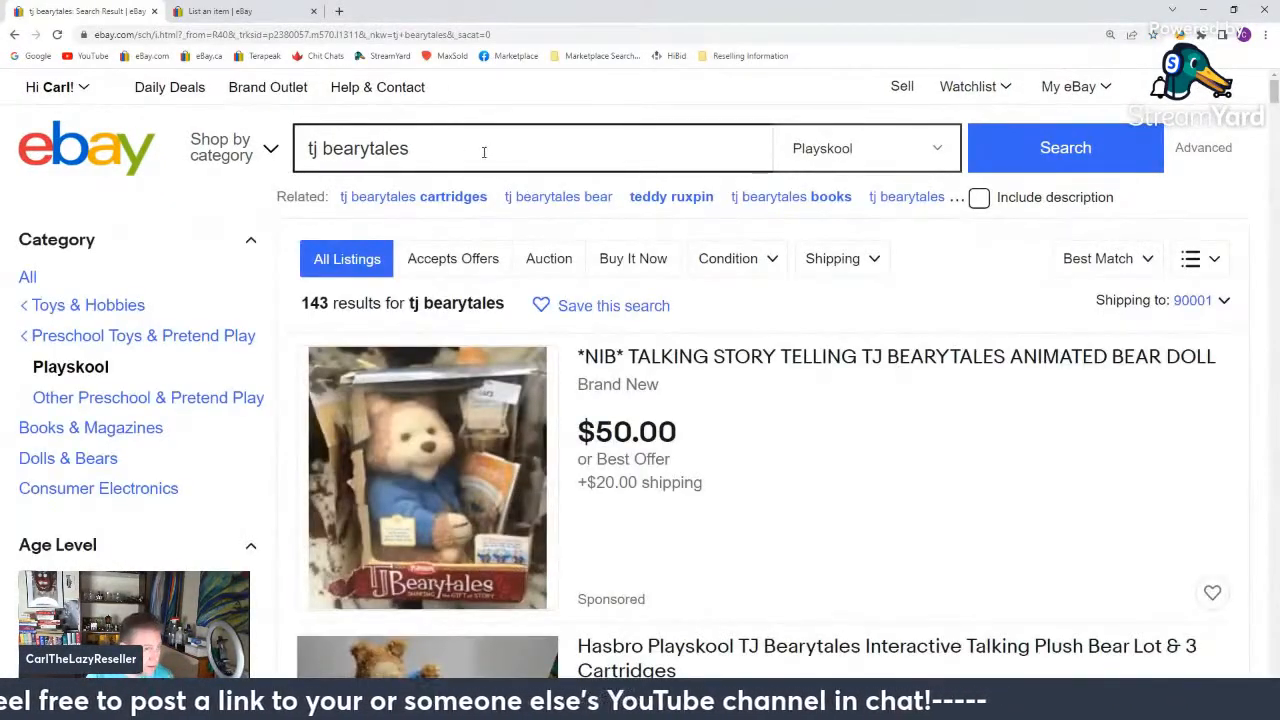
Filter the tj bearytales results to sold items and sort them by Price + Shipping: highest first.
{"action": "scroll", "coordinate": [229, 400], "scroll_direction": "down", "scroll_amount": 15}
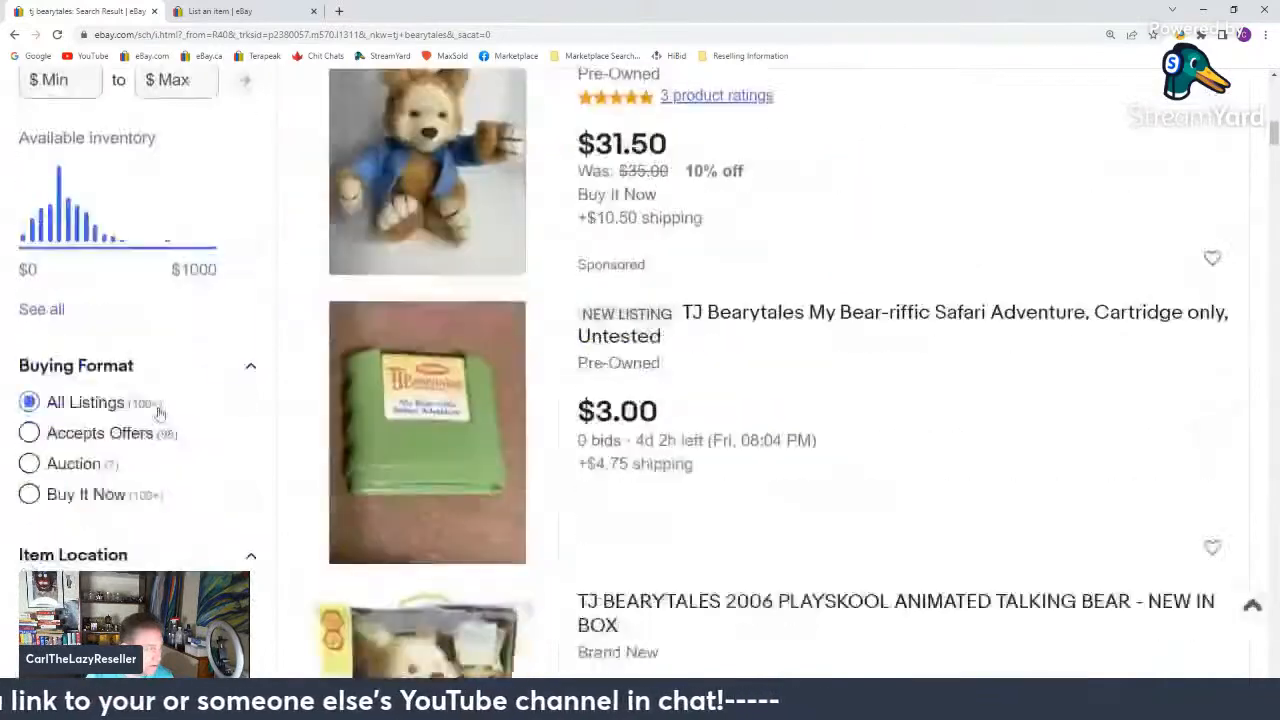
{"action": "scroll", "coordinate": [158, 412], "scroll_direction": "down", "scroll_amount": 10}
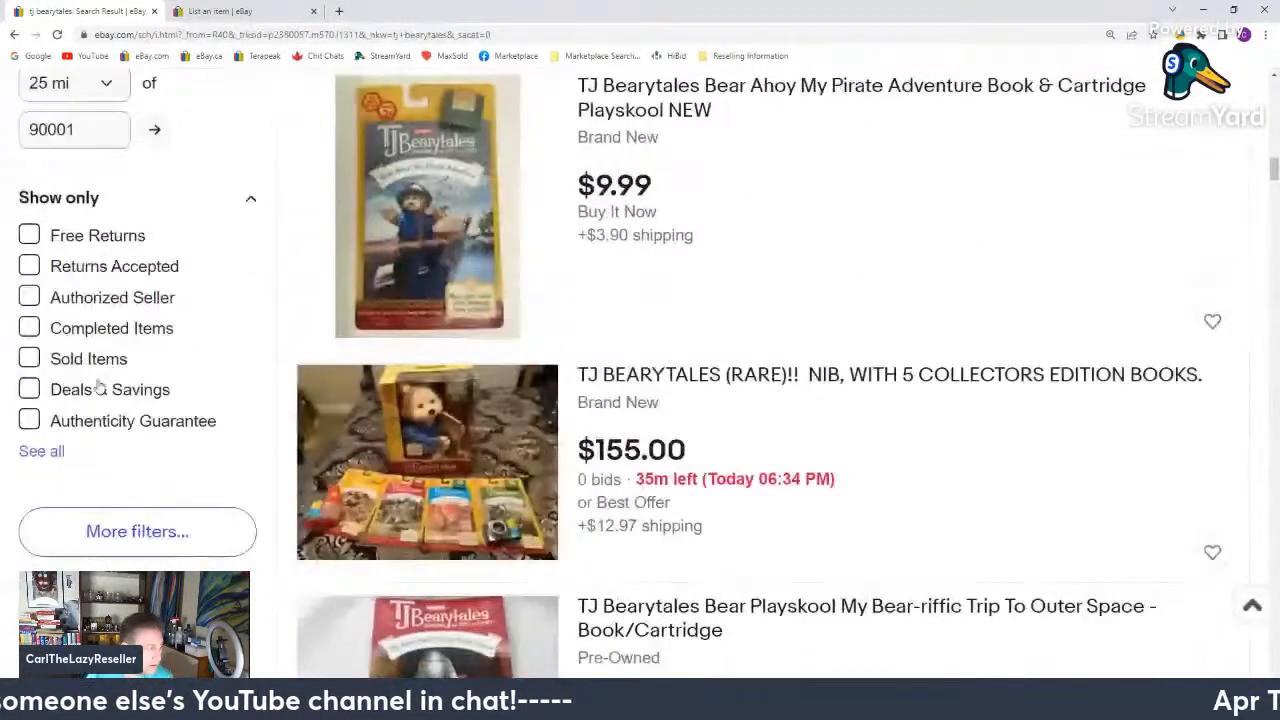
{"action": "left_click", "coordinate": [94, 358]}
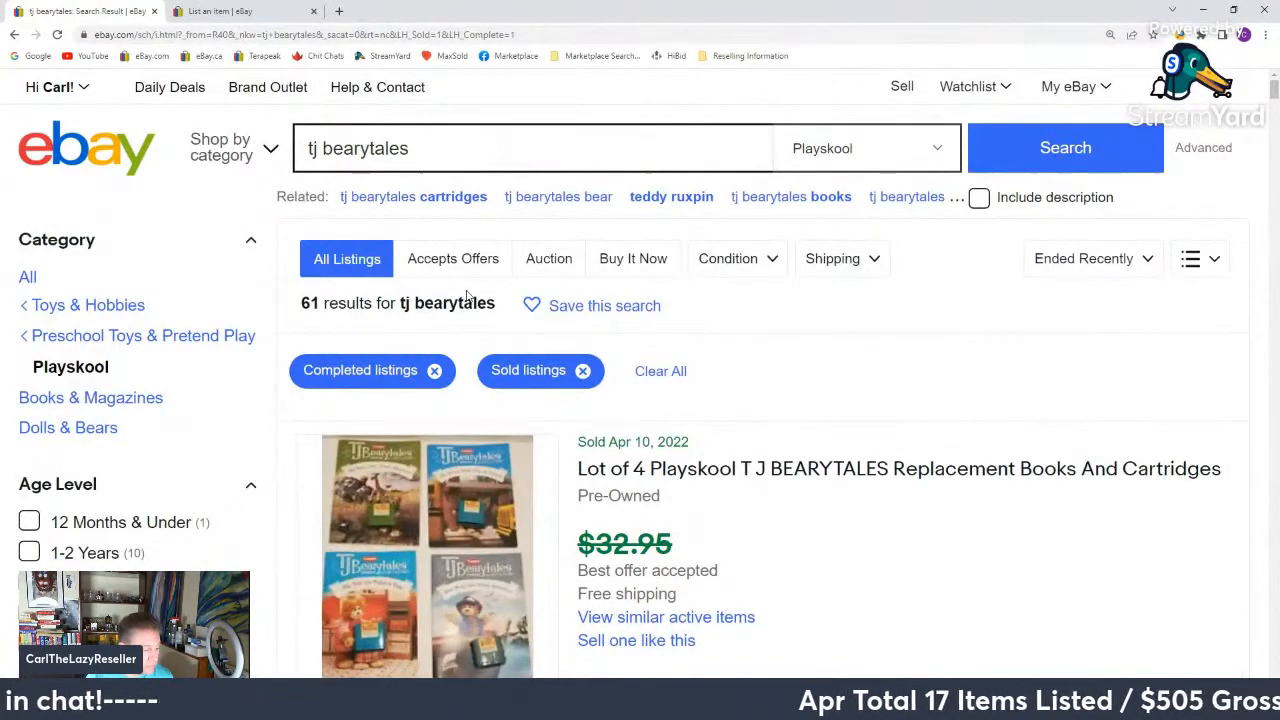
{"action": "scroll", "coordinate": [467, 294], "scroll_direction": "down", "scroll_amount": 4}
{"action": "scroll", "coordinate": [938, 278], "scroll_direction": "up", "scroll_amount": 4}
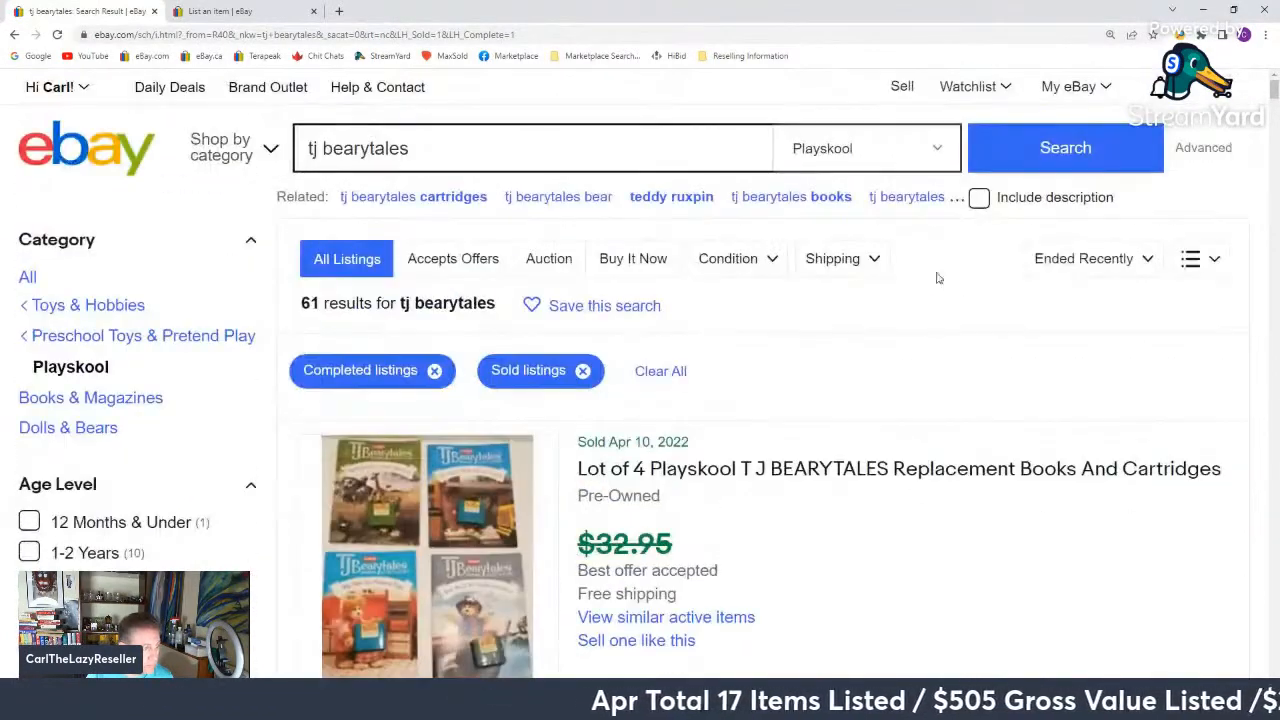
{"action": "left_click", "coordinate": [851, 266]}
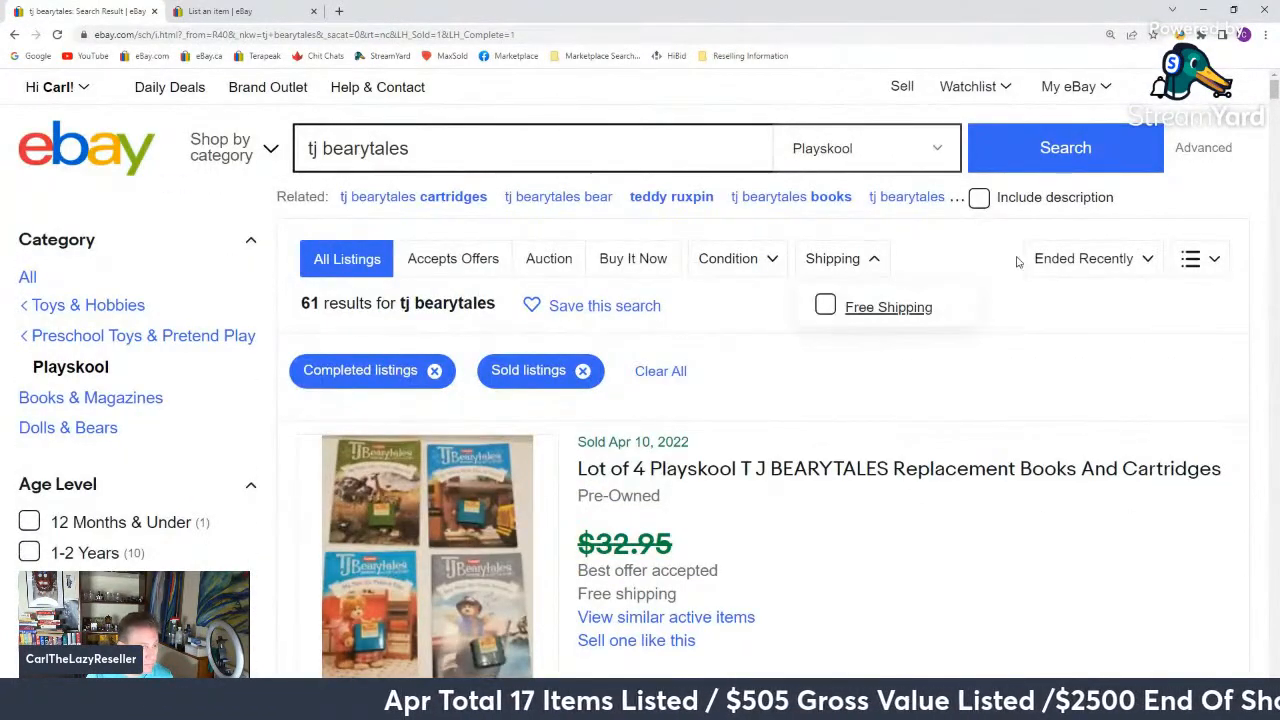
{"action": "left_click", "coordinate": [1095, 256]}
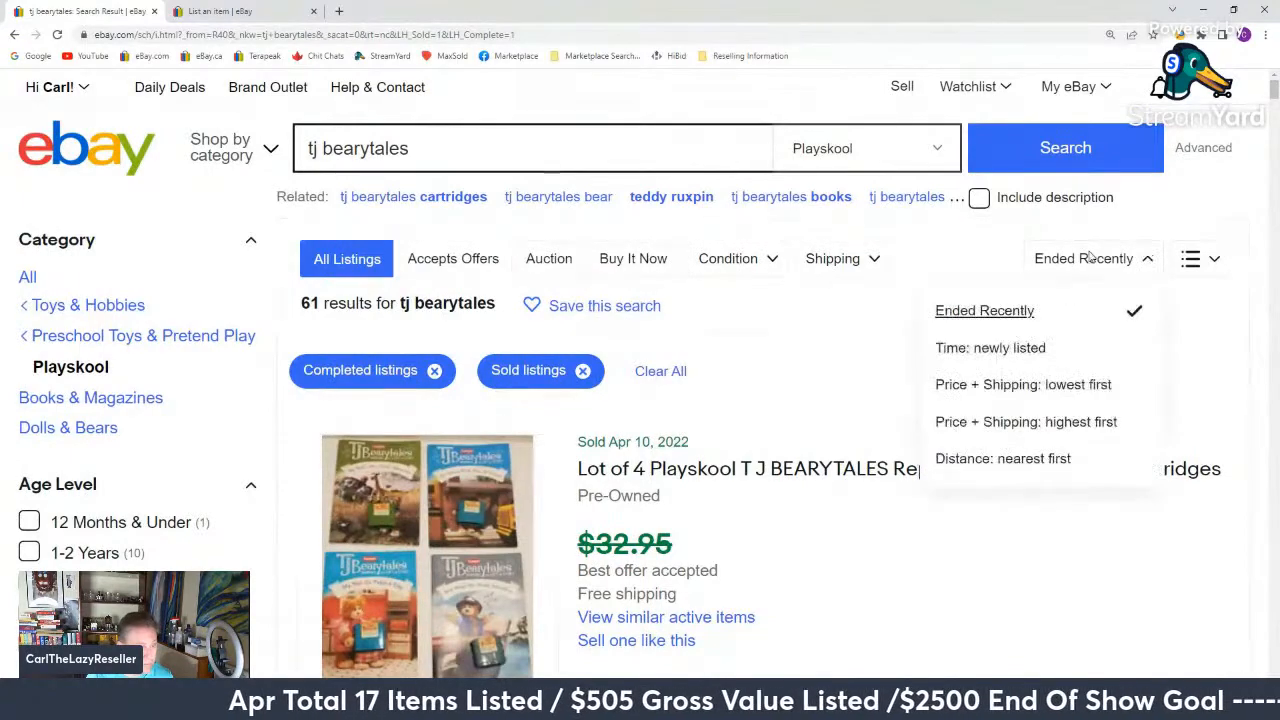
{"action": "left_click", "coordinate": [1008, 424]}
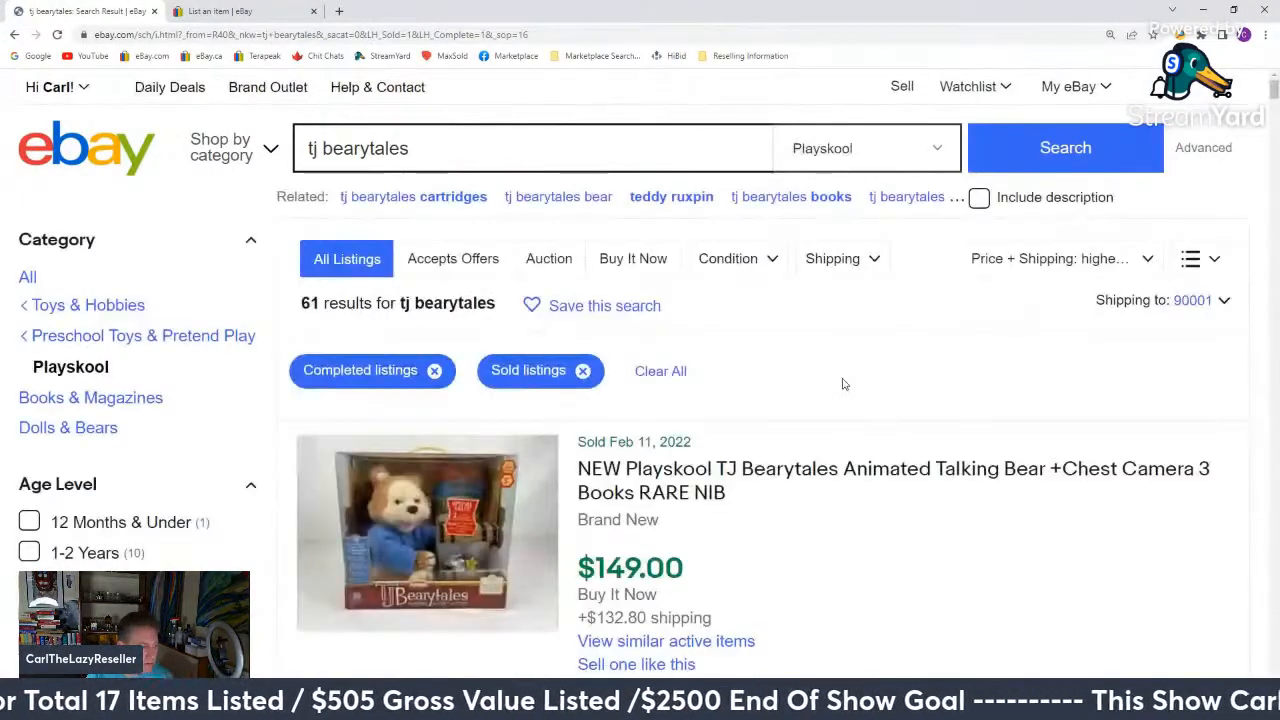
Examine the sold TJ Bearytales results for the prices of individual book and cartridge sets and lots.
{"action": "scroll", "coordinate": [840, 380], "scroll_direction": "down", "scroll_amount": 8}
{"action": "scroll", "coordinate": [838, 385], "scroll_direction": "down", "scroll_amount": 6}
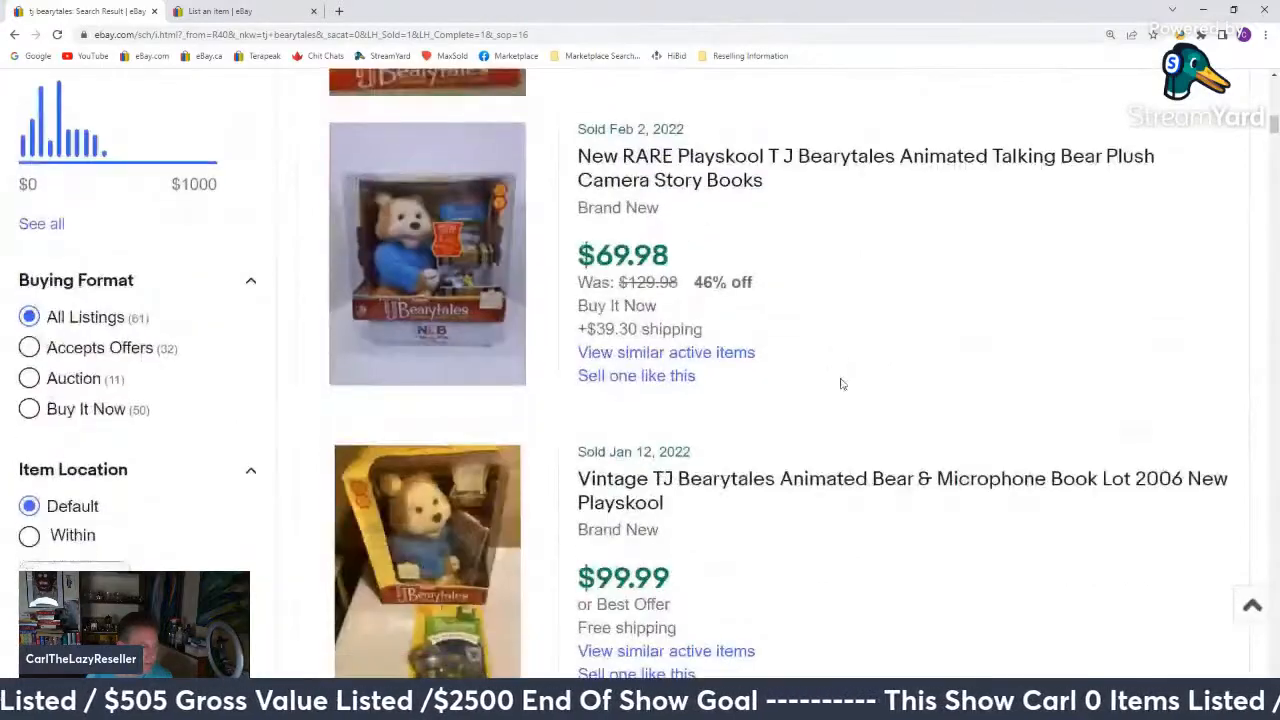
{"action": "scroll", "coordinate": [840, 384], "scroll_direction": "down", "scroll_amount": 10}
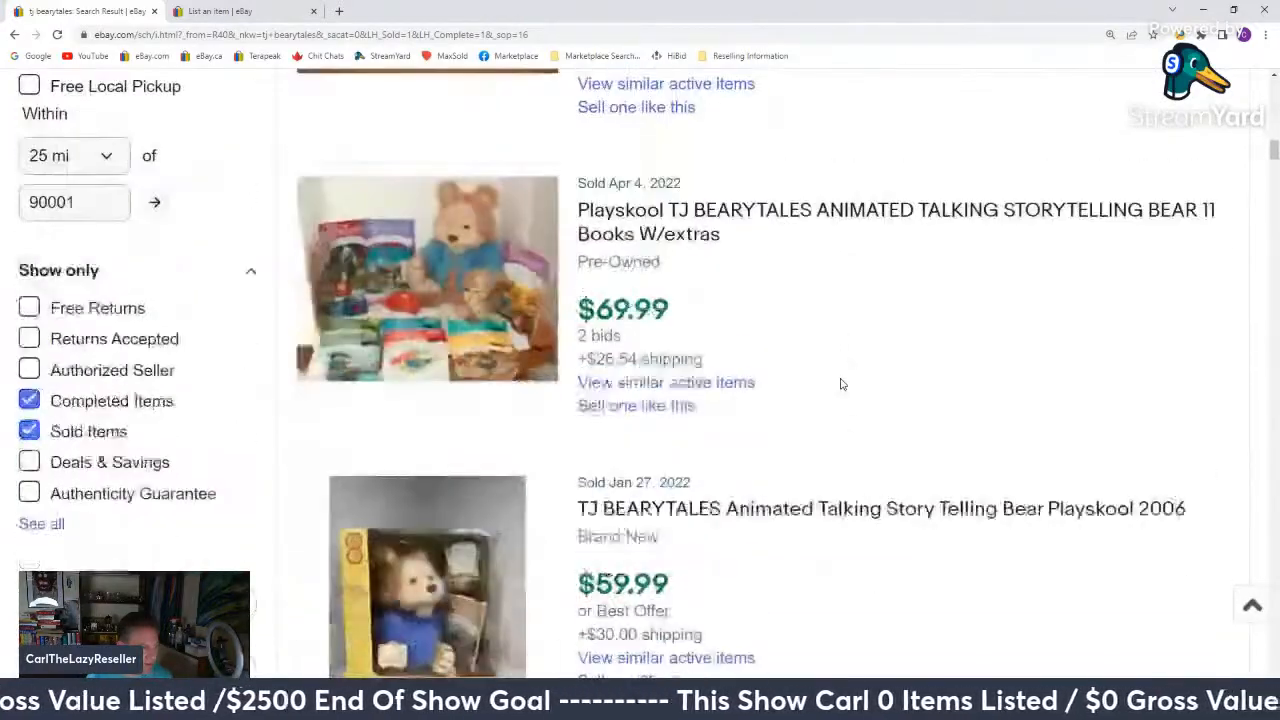
{"action": "scroll", "coordinate": [840, 384], "scroll_direction": "down", "scroll_amount": 4}
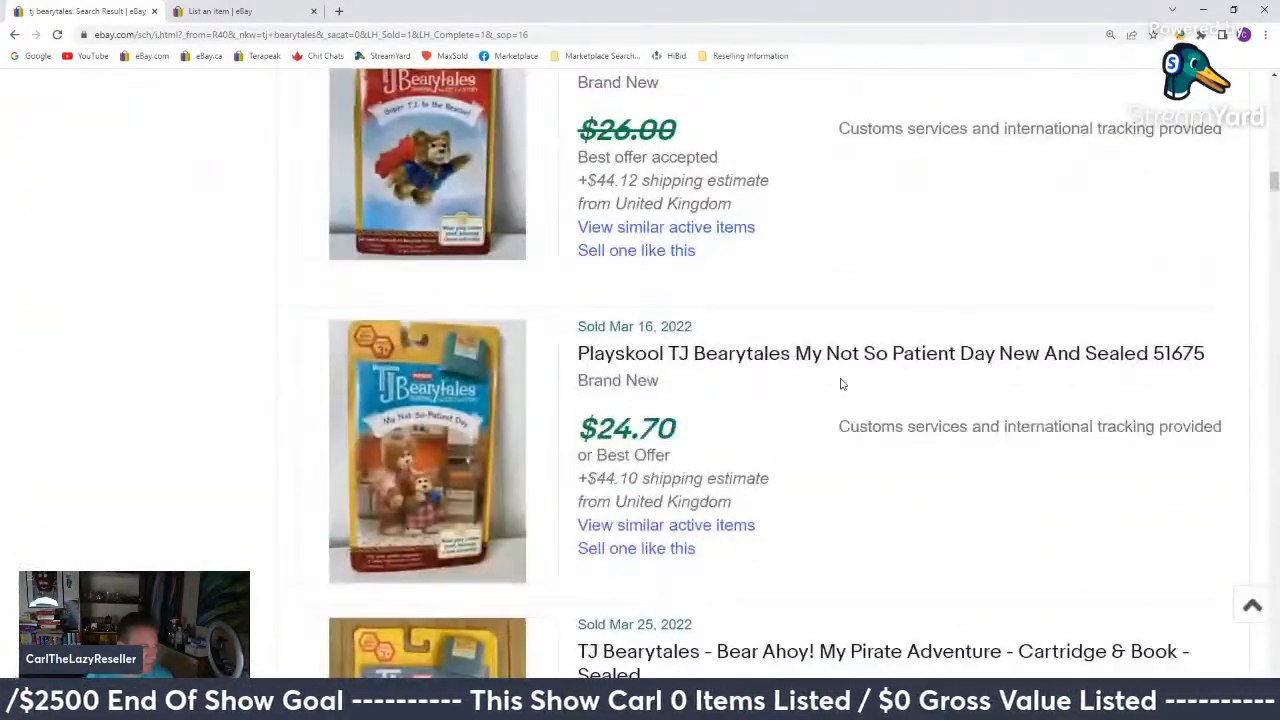
{"action": "scroll", "coordinate": [840, 384], "scroll_direction": "down", "scroll_amount": 5}
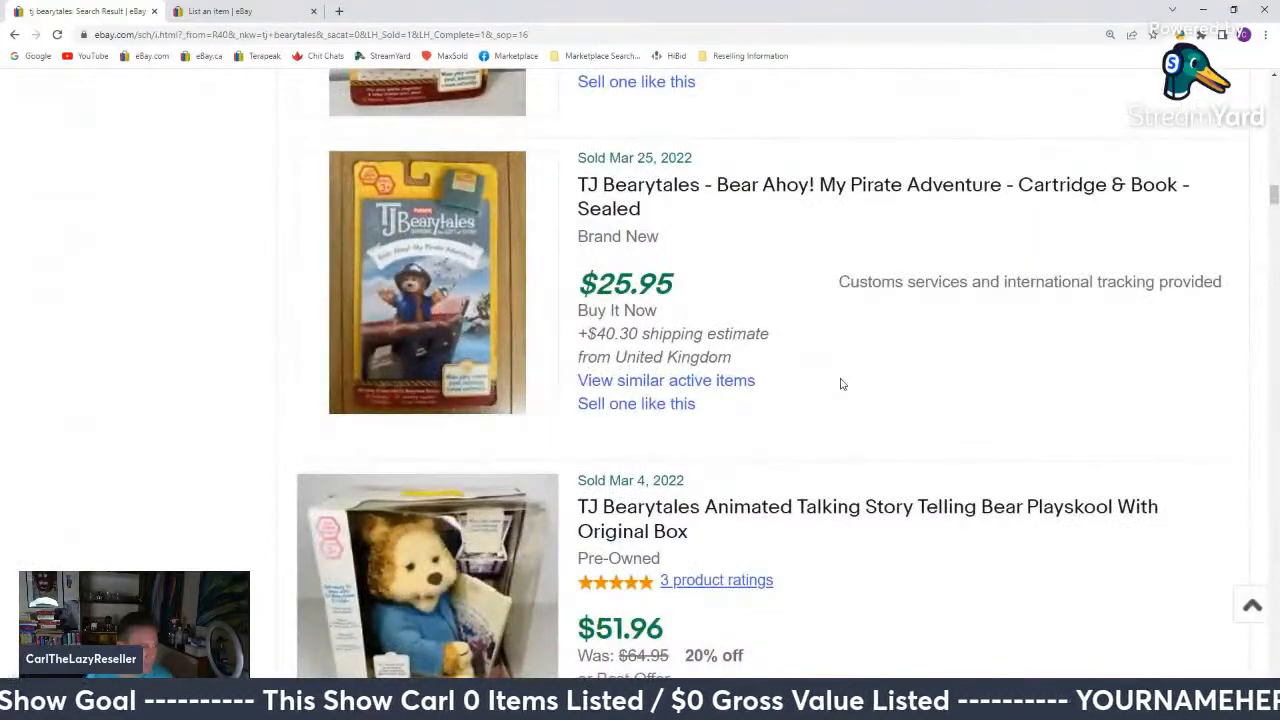
{"action": "scroll", "coordinate": [840, 384], "scroll_direction": "down", "scroll_amount": 12}
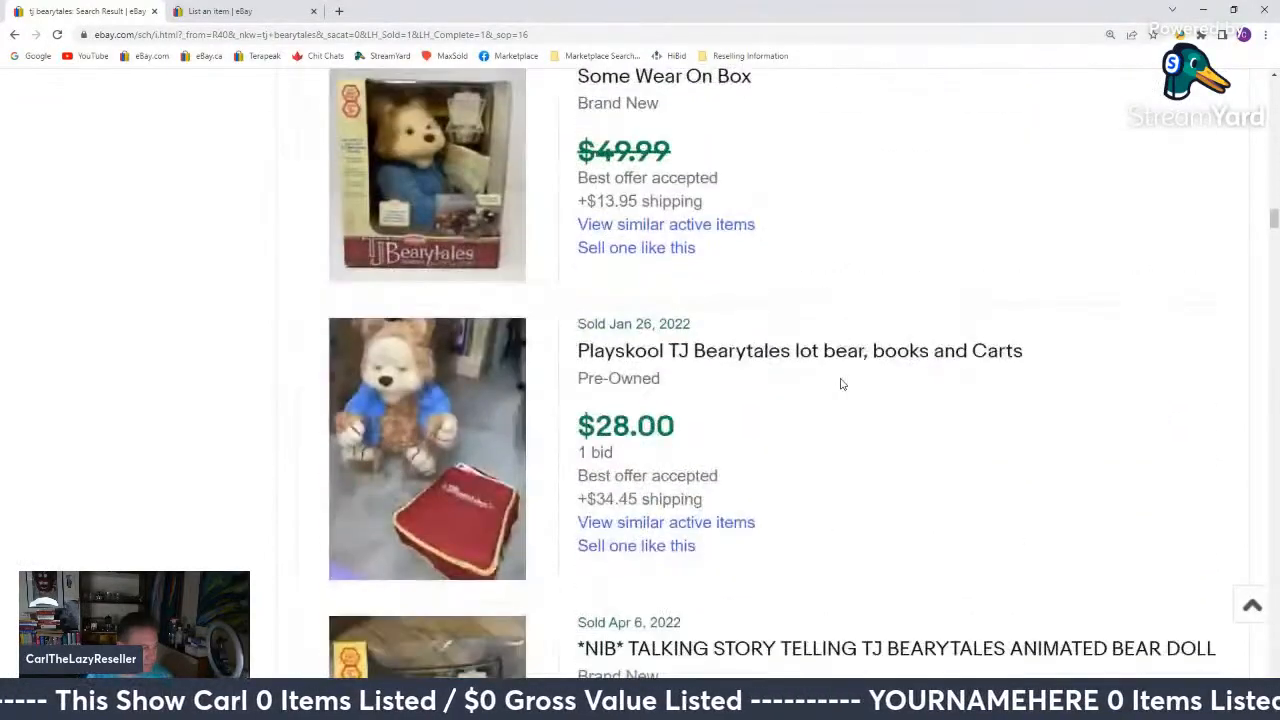
{"action": "scroll", "coordinate": [840, 384], "scroll_direction": "down", "scroll_amount": 16}
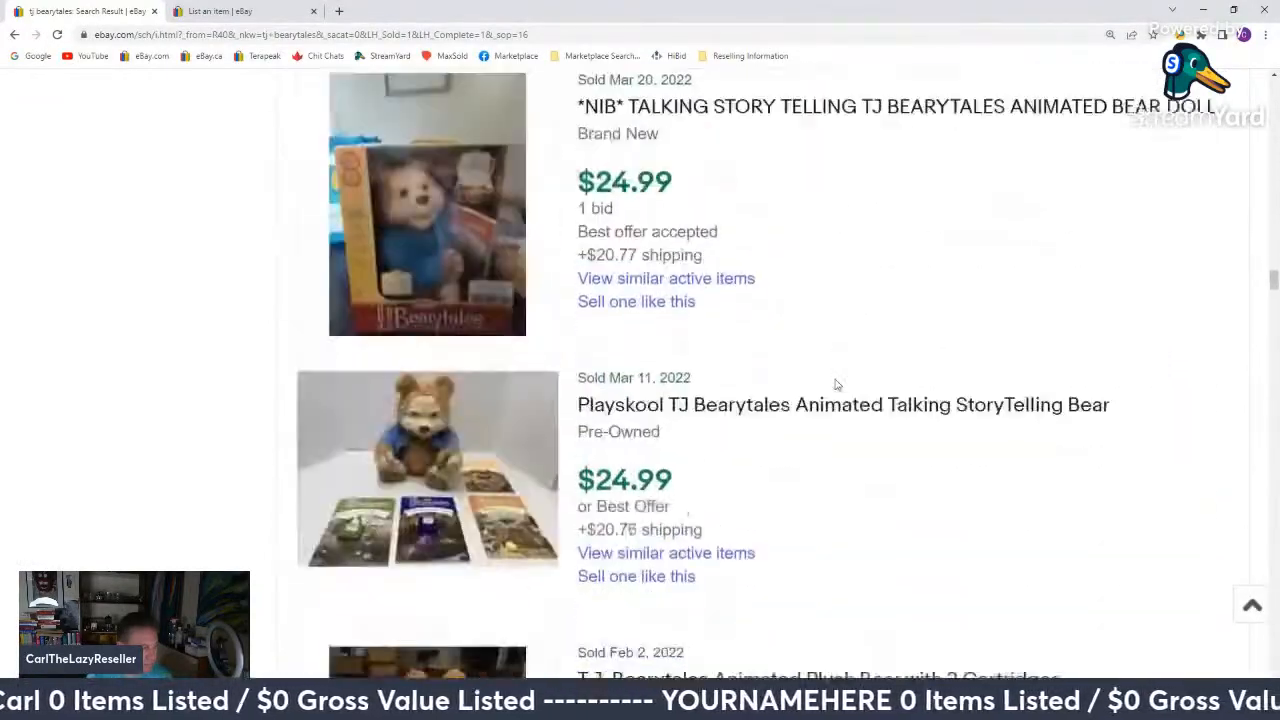
{"action": "scroll", "coordinate": [837, 385], "scroll_direction": "down", "scroll_amount": 3}
{"action": "scroll", "coordinate": [837, 385], "scroll_direction": "down", "scroll_amount": 3}
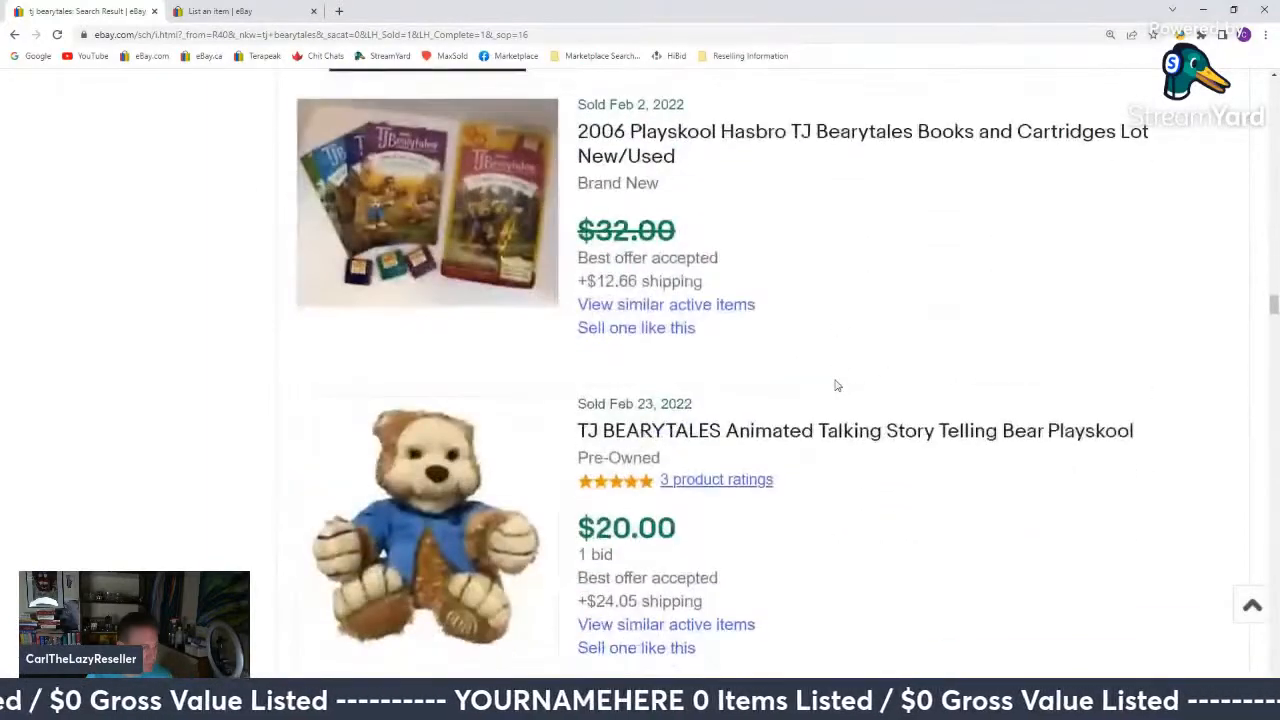
{"action": "scroll", "coordinate": [837, 385], "scroll_direction": "down", "scroll_amount": 11}
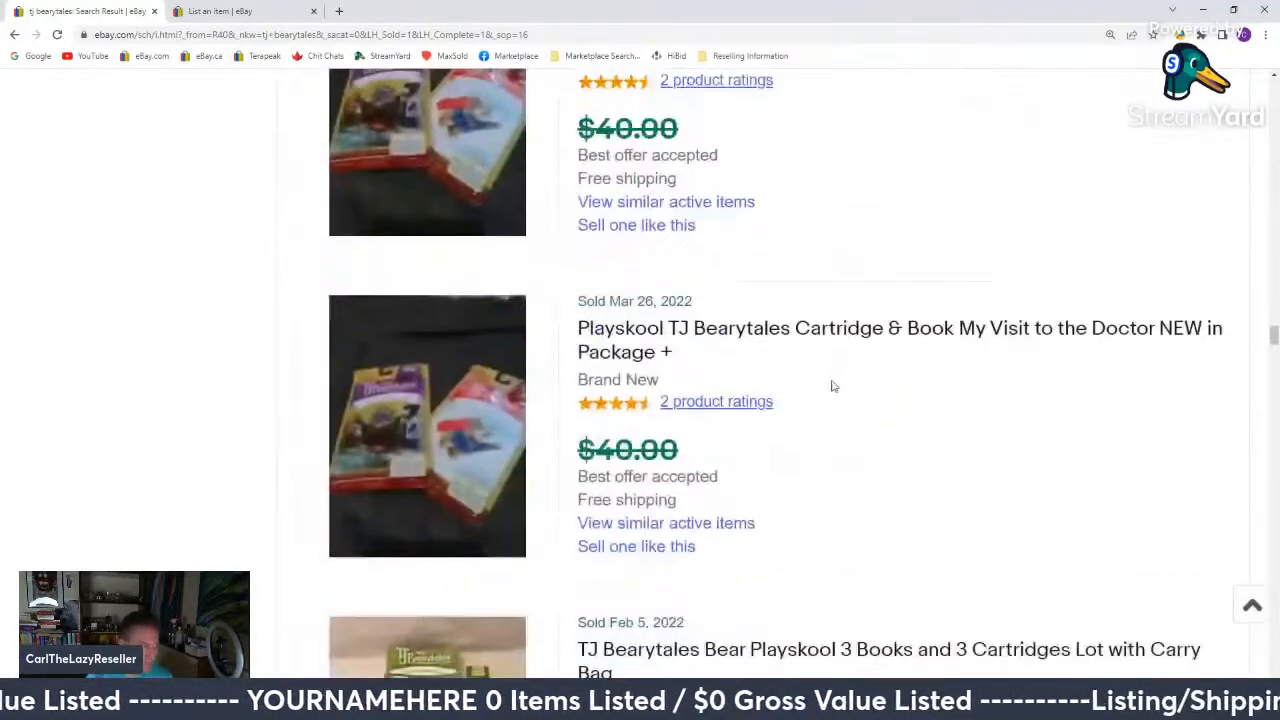
{"action": "scroll", "coordinate": [831, 386], "scroll_direction": "down", "scroll_amount": 14}
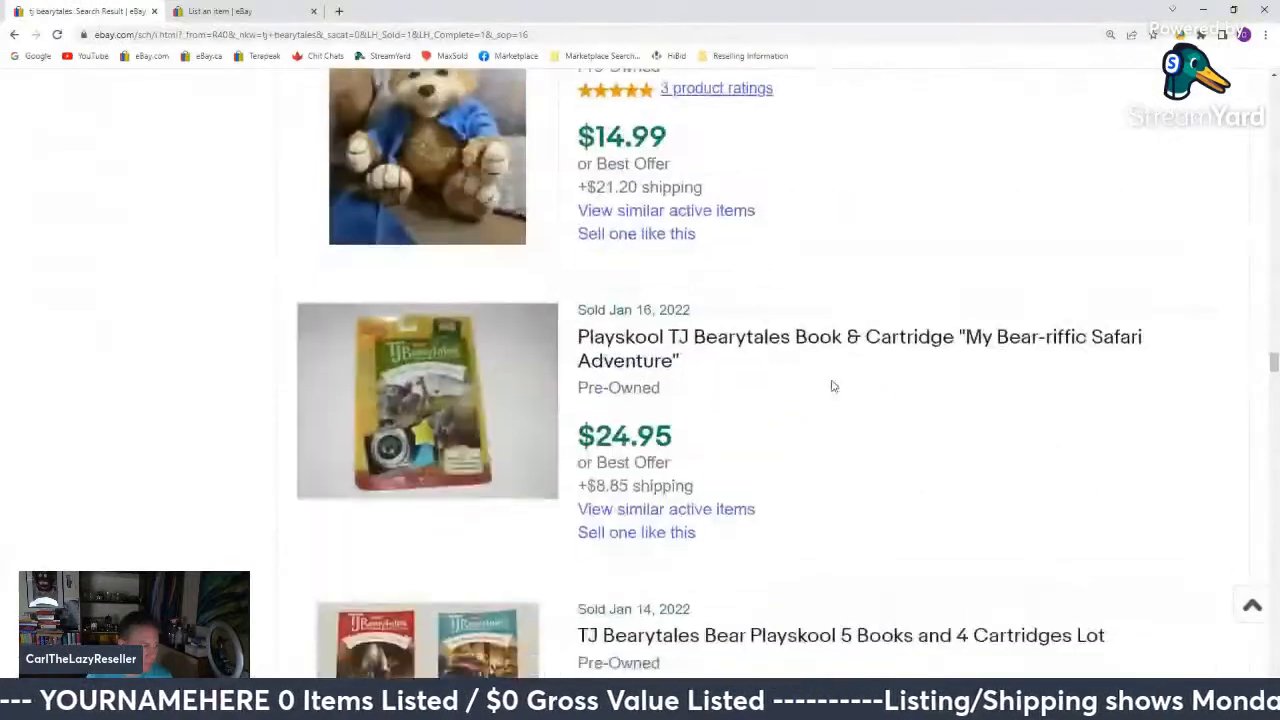
{"action": "scroll", "coordinate": [831, 386], "scroll_direction": "up", "scroll_amount": 2}
{"action": "scroll", "coordinate": [831, 386], "scroll_direction": "down", "scroll_amount": 1}
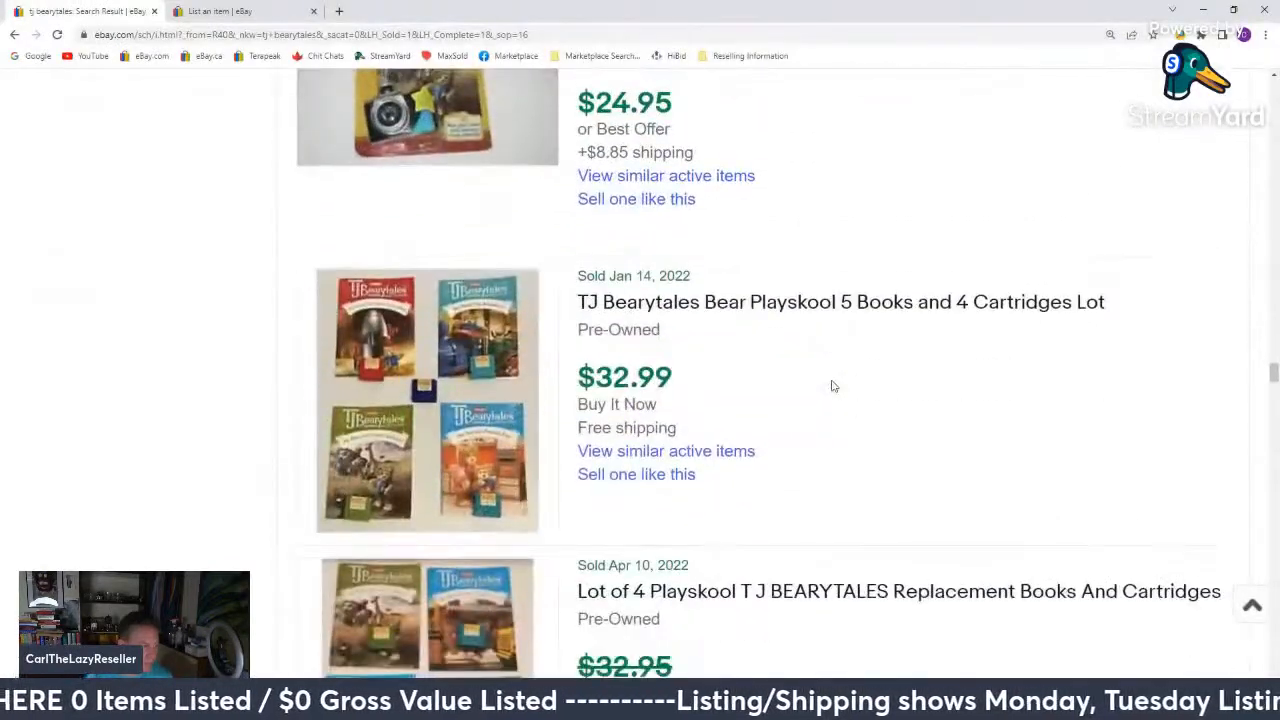
Return to the listing draft and replace MY BIG MESS in the item title with Magical Forest Adventure.
{"action": "left_click", "coordinate": [275, 11]}
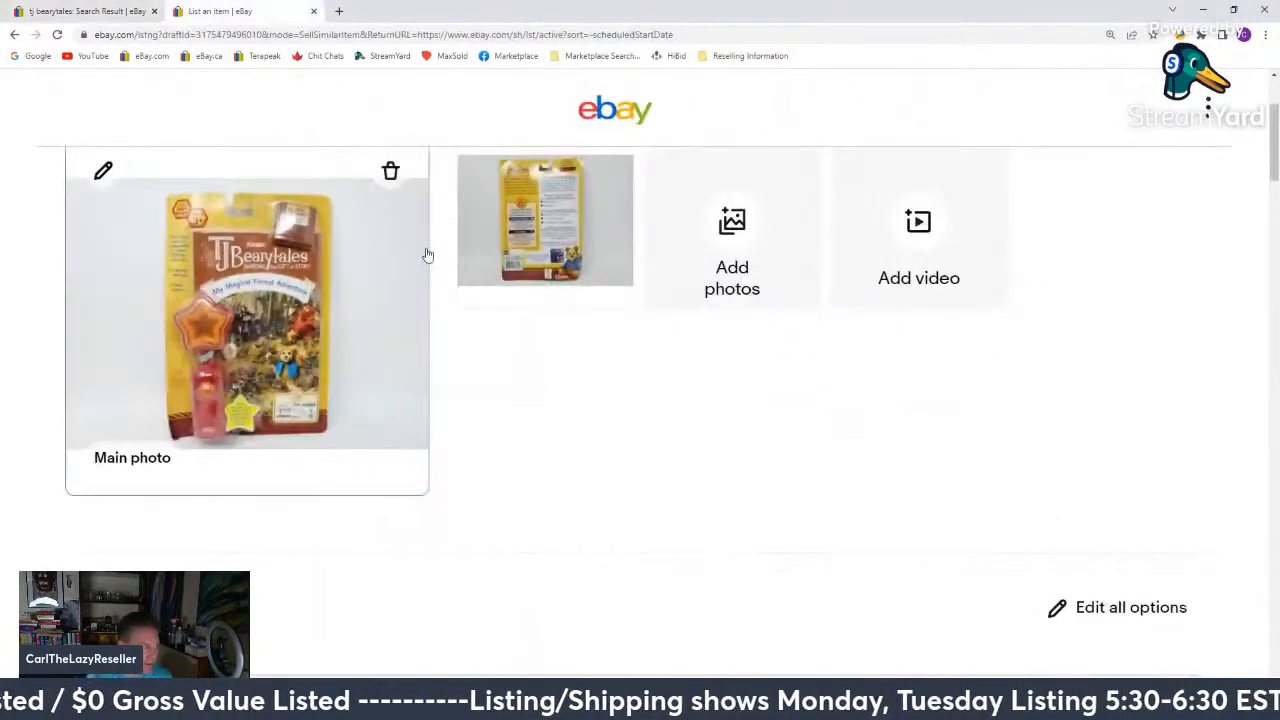
{"action": "scroll", "coordinate": [440, 270], "scroll_direction": "up", "scroll_amount": 2}
{"action": "scroll", "coordinate": [447, 441], "scroll_direction": "down", "scroll_amount": 4}
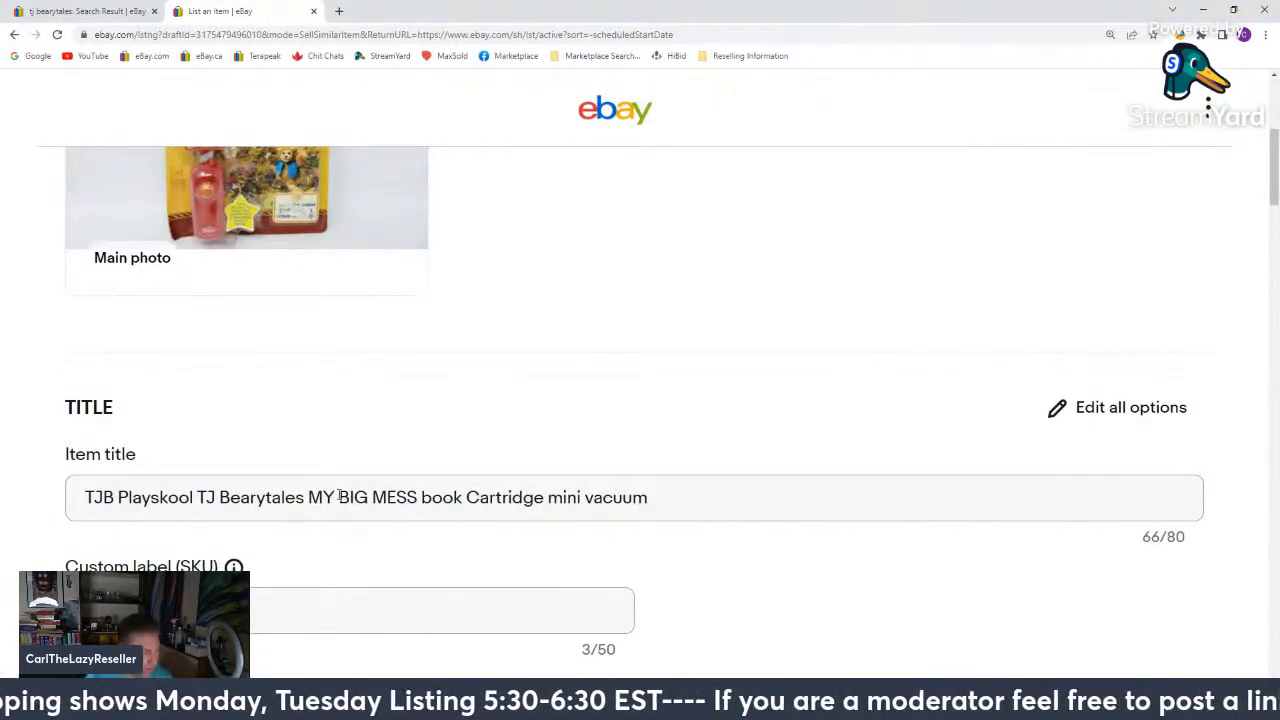
{"action": "left_click_drag", "start_coordinate": [310, 497], "coordinate": [418, 496]}
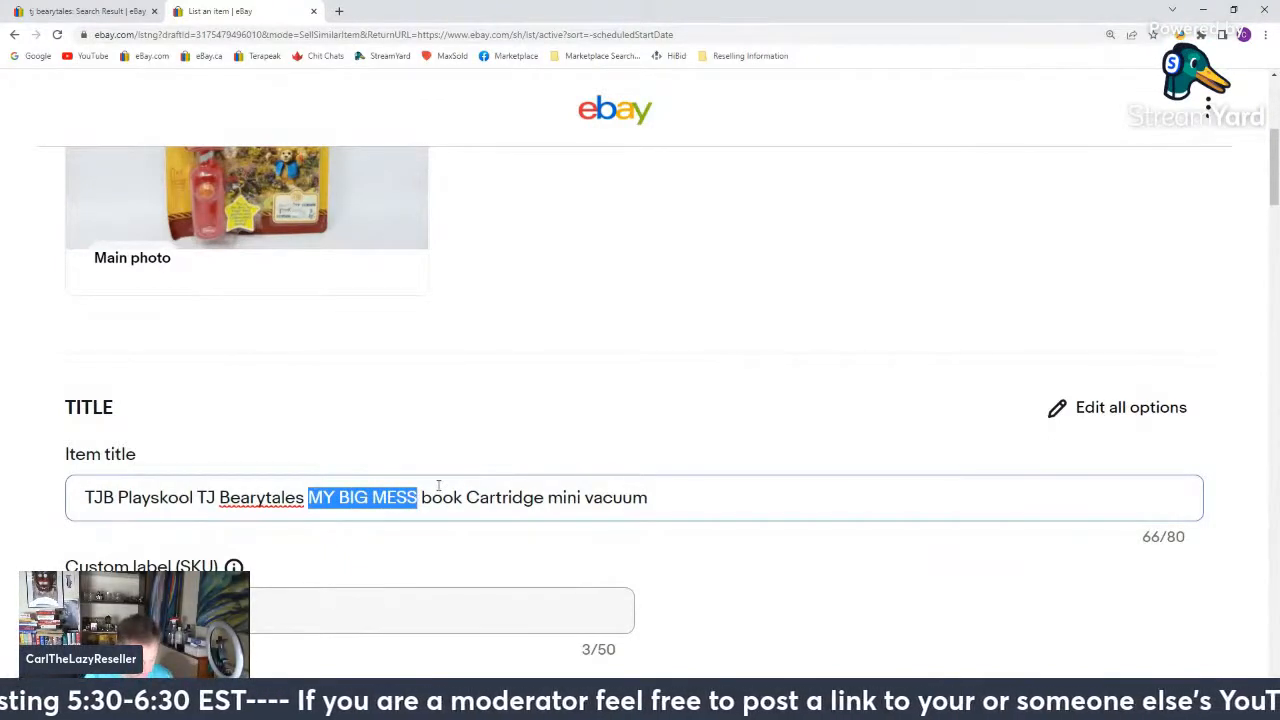
{"action": "type", "text": "M"}
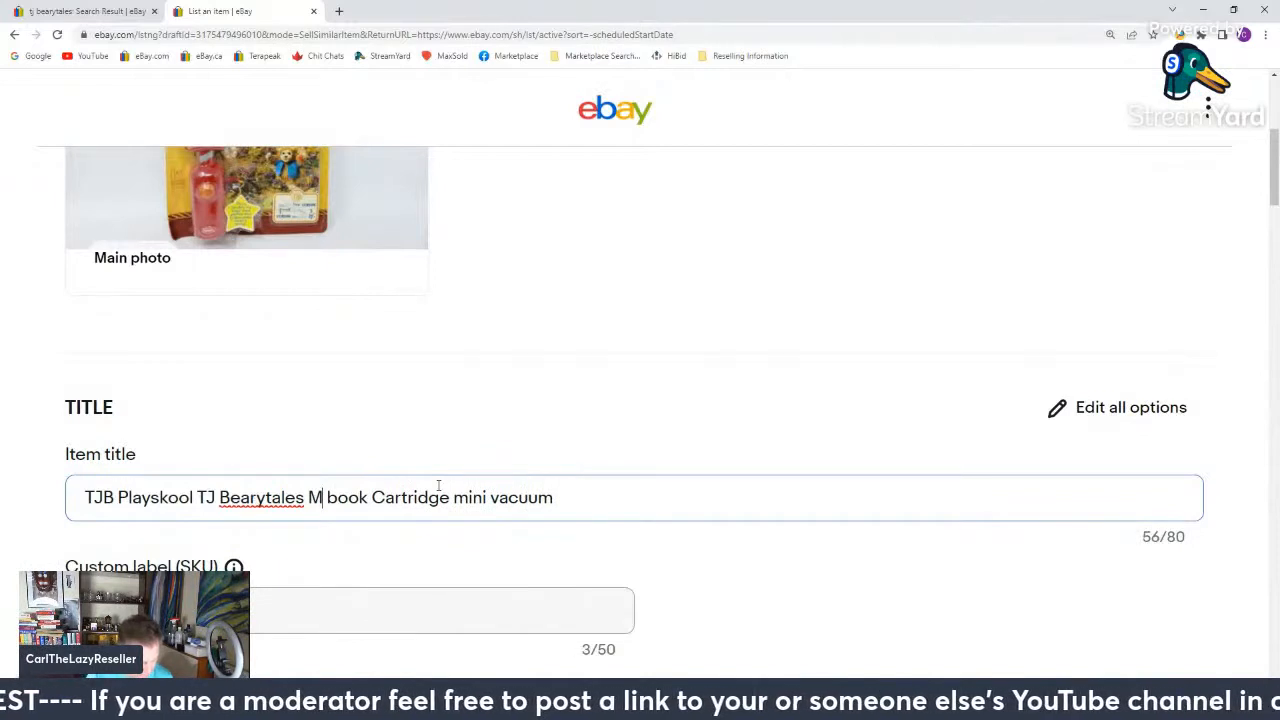
{"action": "type", "text": "agical "}
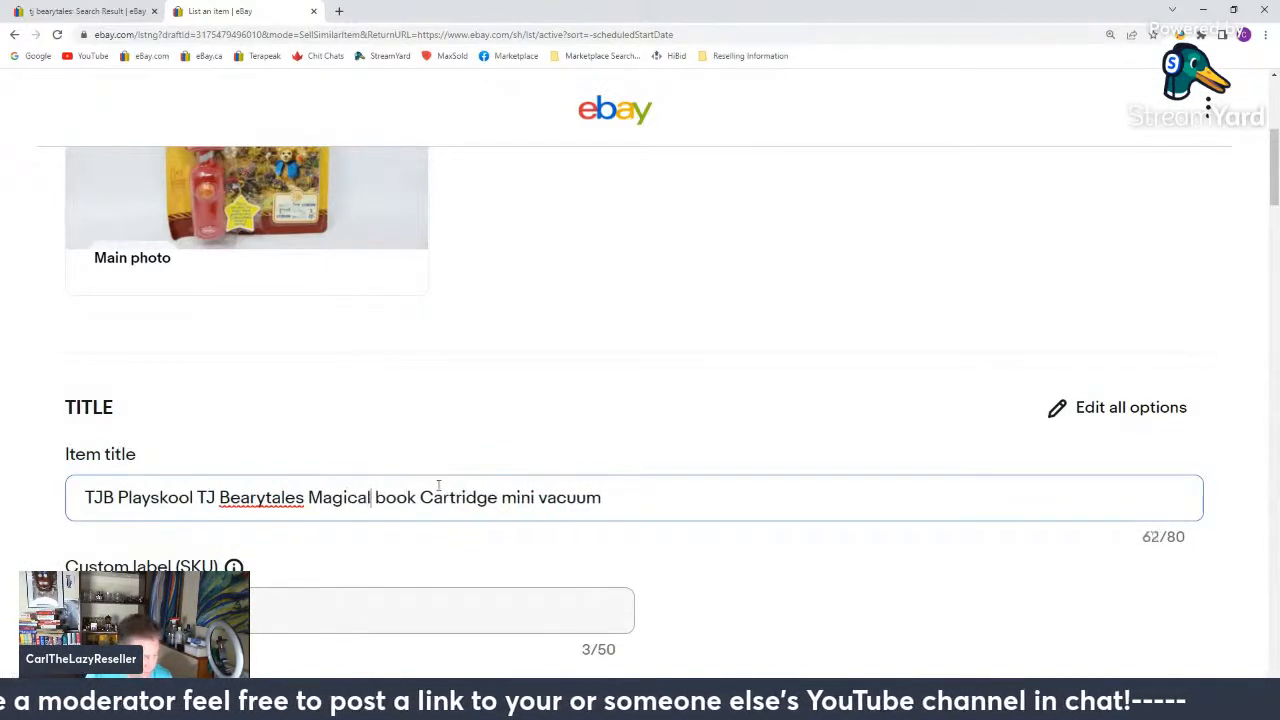
{"action": "type", "text": "Forest  "}
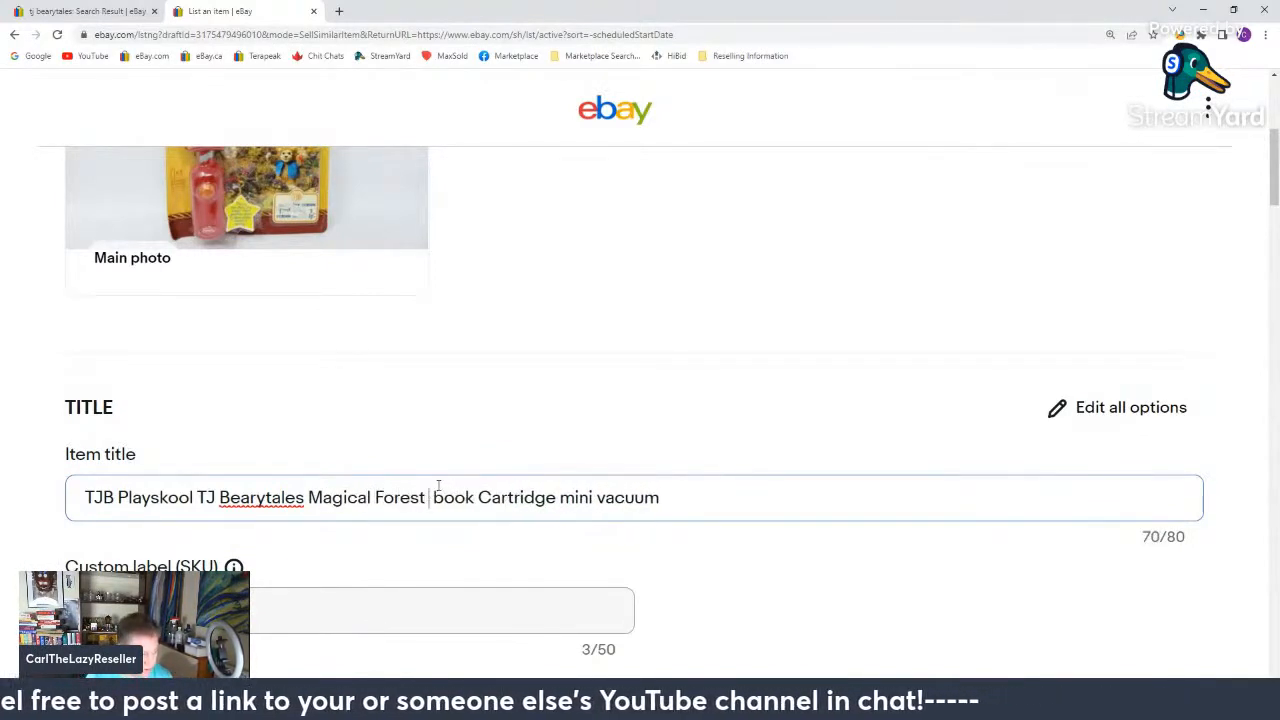
{"action": "type", "text": "Adventure"}
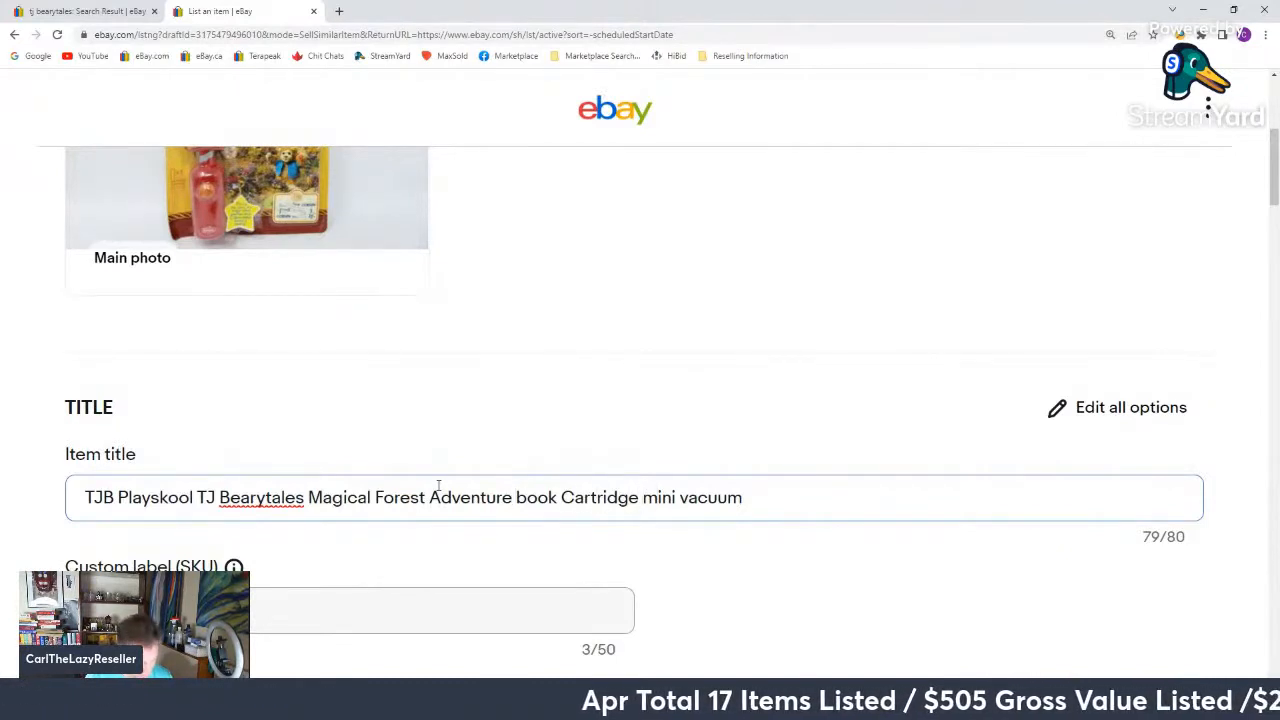
Replace mini vacuum at the end of the item title with wand.
{"action": "type", "text": "w"}
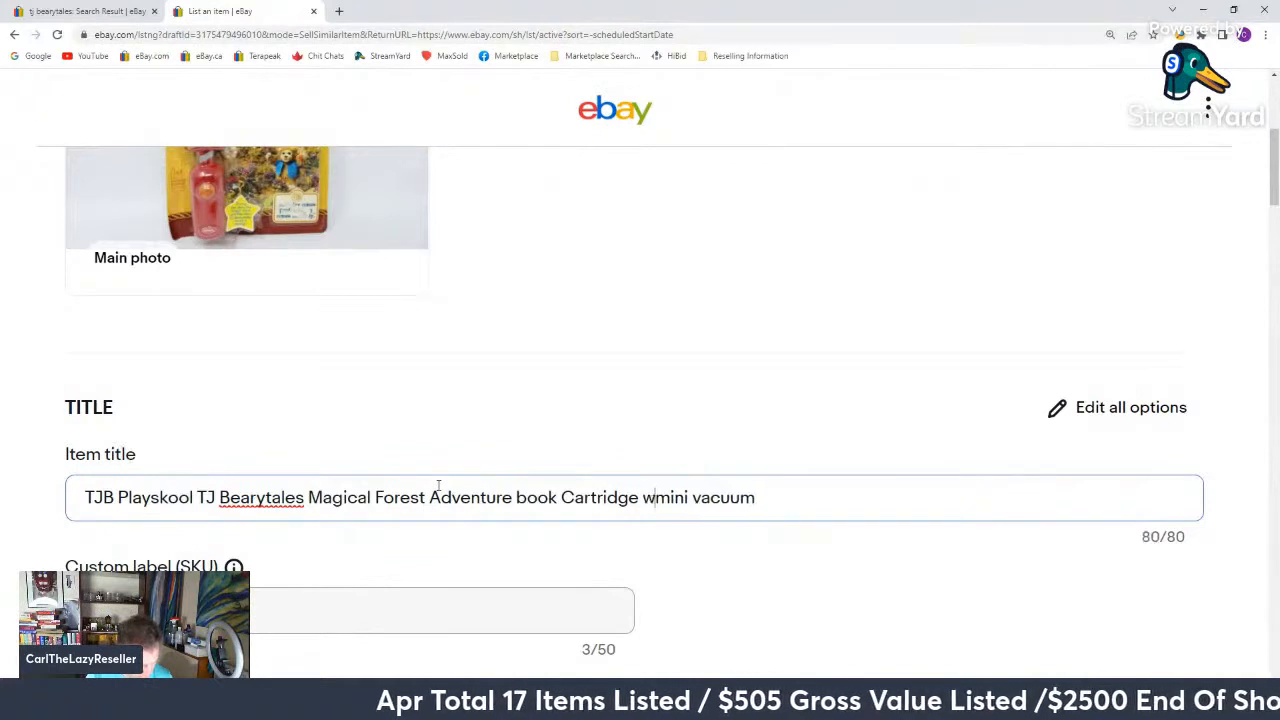
{"action": "key", "text": "Delete"}
{"action": "key", "text": "Delete"}
{"action": "key", "text": "Delete"}
{"action": "key", "text": "Delete"}
{"action": "key", "text": "Delete"}
{"action": "key", "text": "Delete"}
{"action": "key", "text": "Delete"}
{"action": "key", "text": "Delete"}
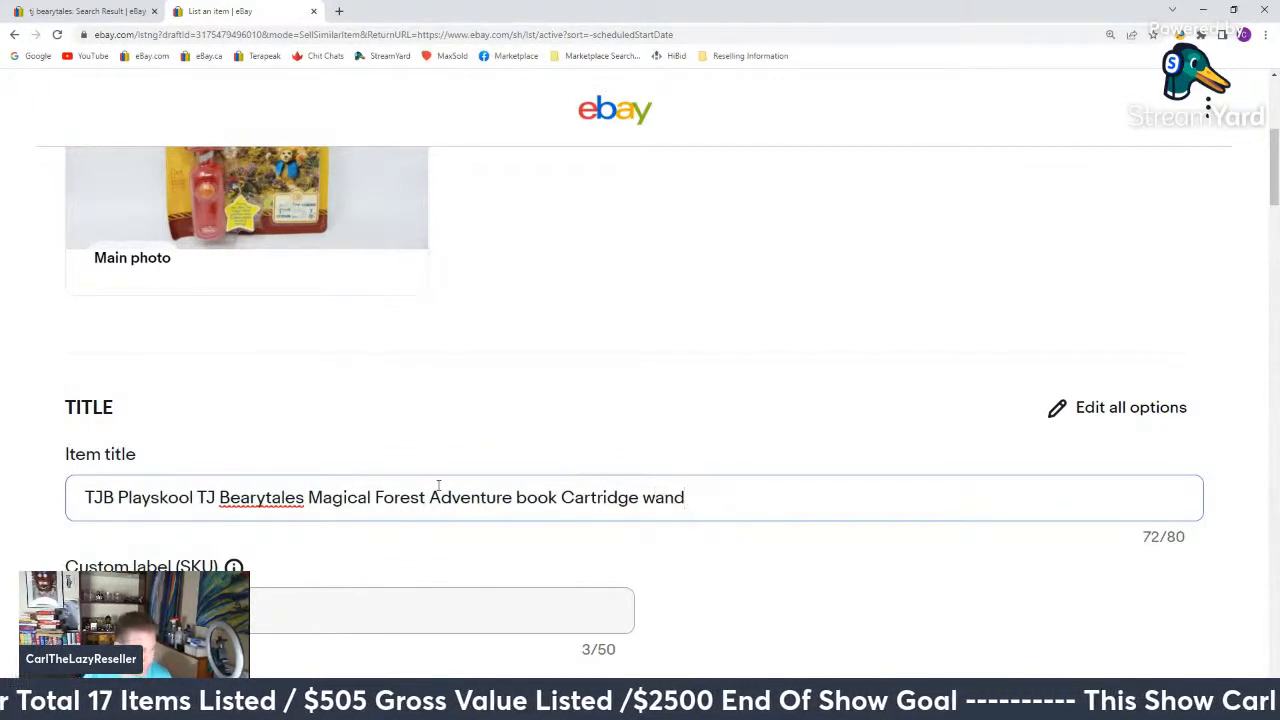
Set the MPN item specific of the Magical Forest Adventure listing to 51673.
{"action": "scroll", "coordinate": [438, 486], "scroll_direction": "down", "scroll_amount": 7}
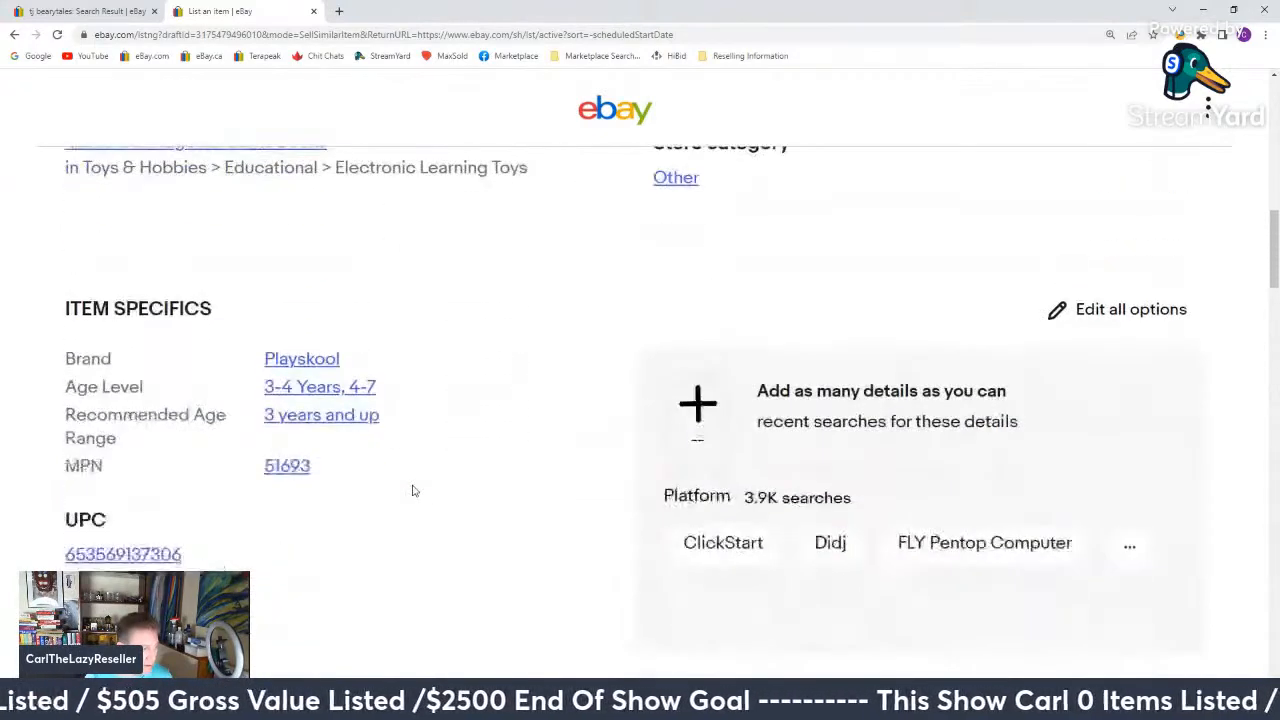
{"action": "left_click", "coordinate": [289, 470]}
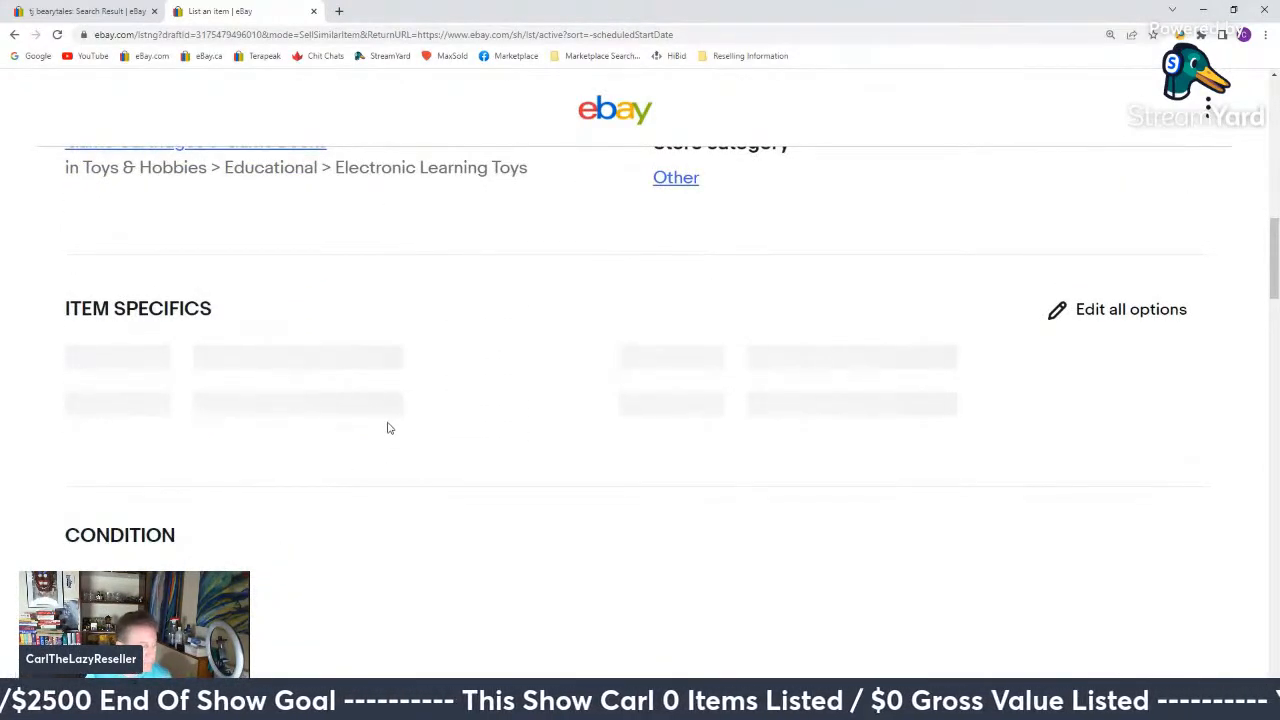
{"action": "scroll", "coordinate": [375, 432], "scroll_direction": "down", "scroll_amount": 2}
{"action": "scroll", "coordinate": [375, 432], "scroll_direction": "up", "scroll_amount": 2}
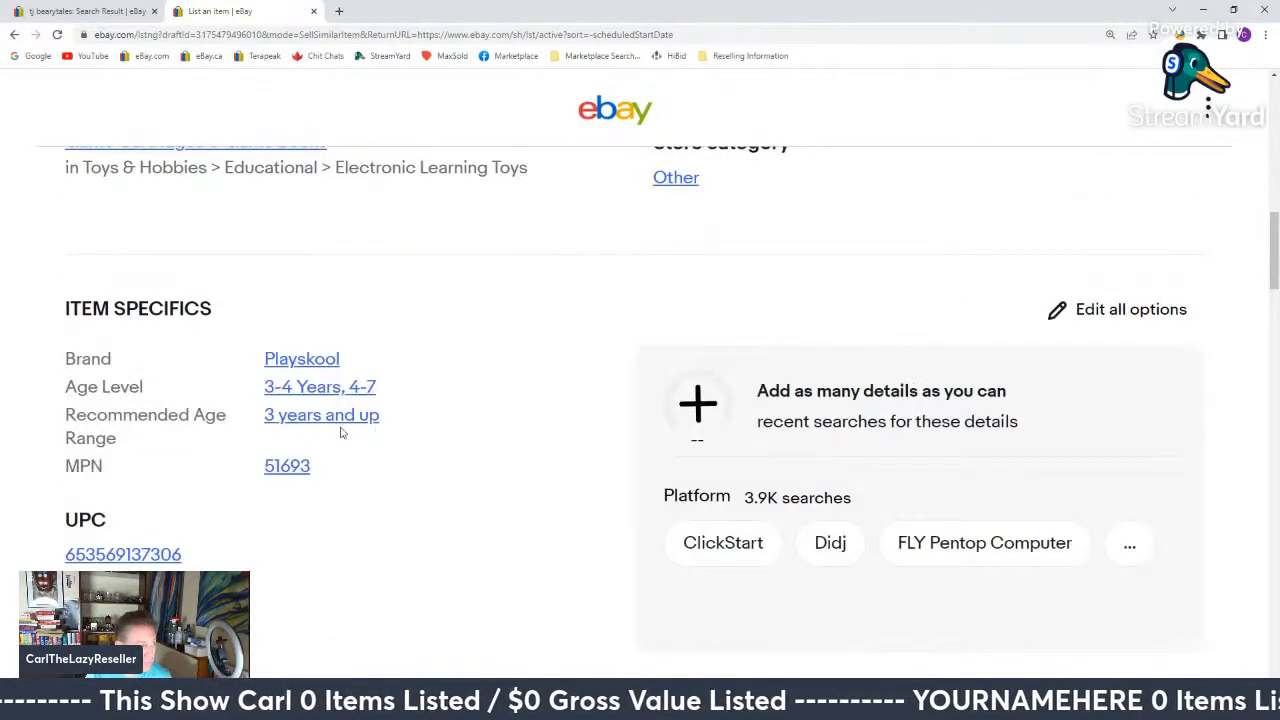
{"action": "left_click", "coordinate": [289, 465]}
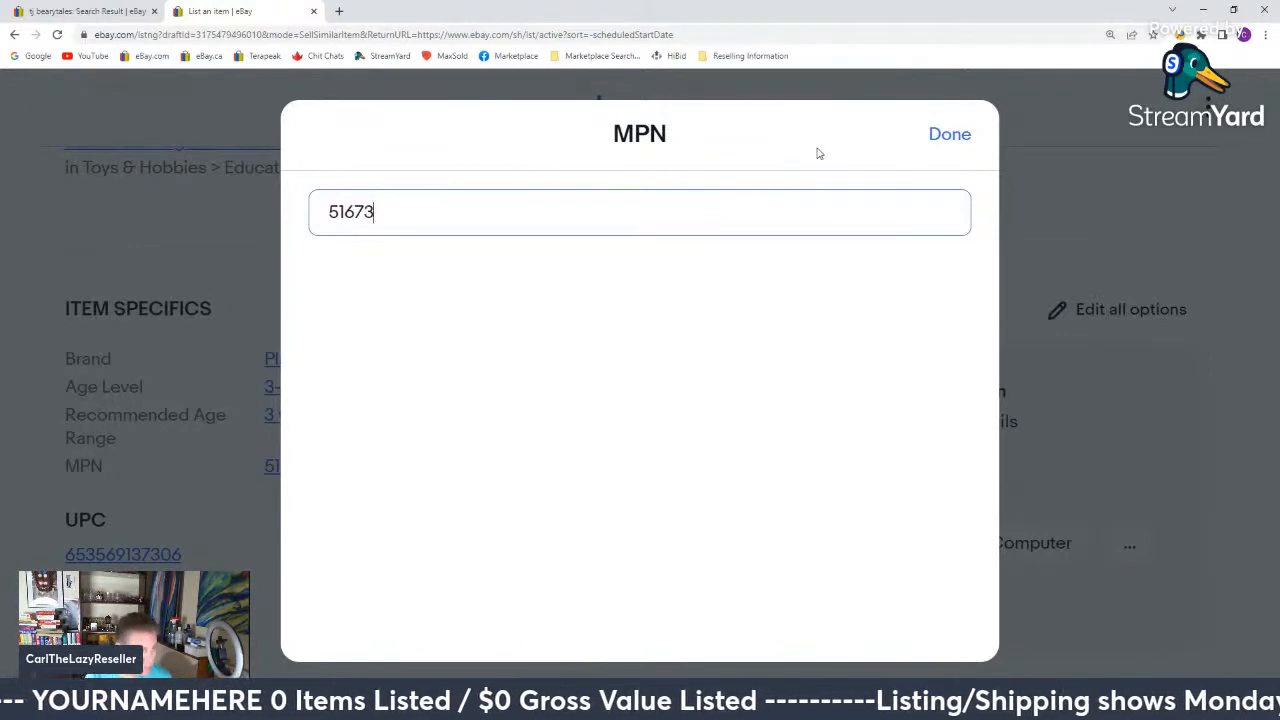
{"action": "left_click", "coordinate": [951, 134]}
Publish the Magical Forest Adventure listing with its remaining details as they are.
{"action": "scroll", "coordinate": [444, 310], "scroll_direction": "down", "scroll_amount": 5}
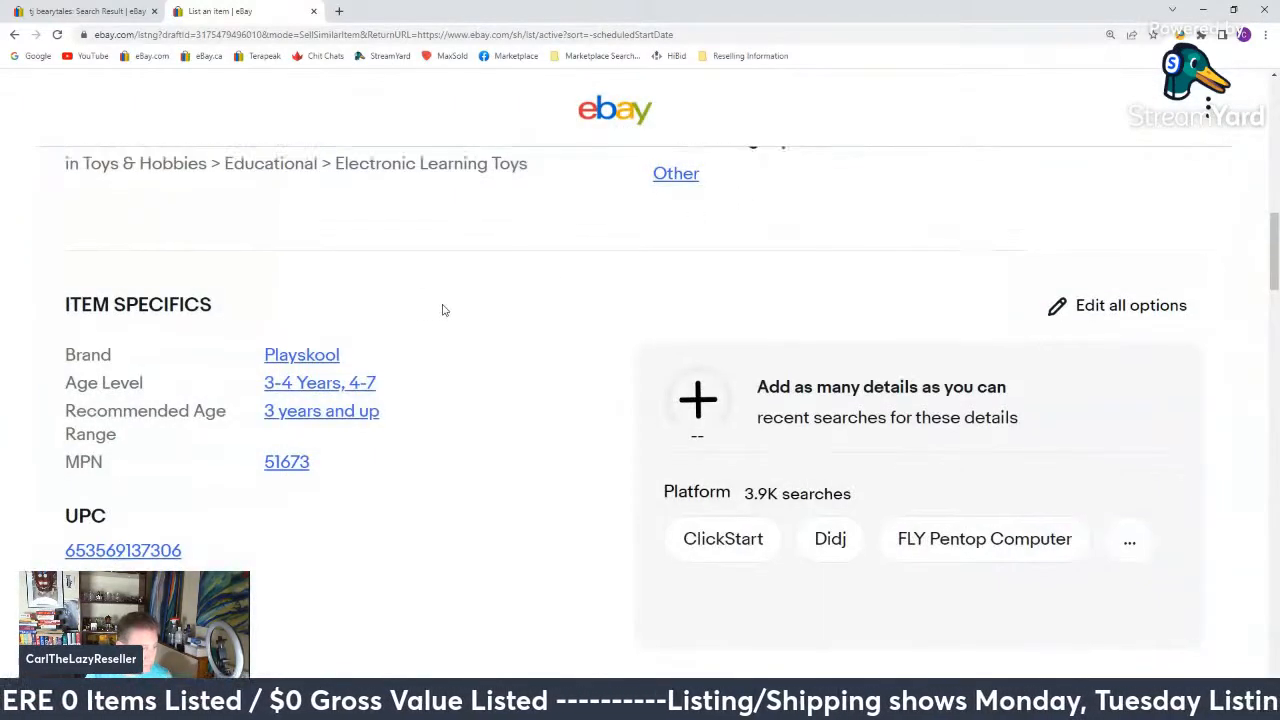
{"action": "scroll", "coordinate": [444, 310], "scroll_direction": "down", "scroll_amount": 8}
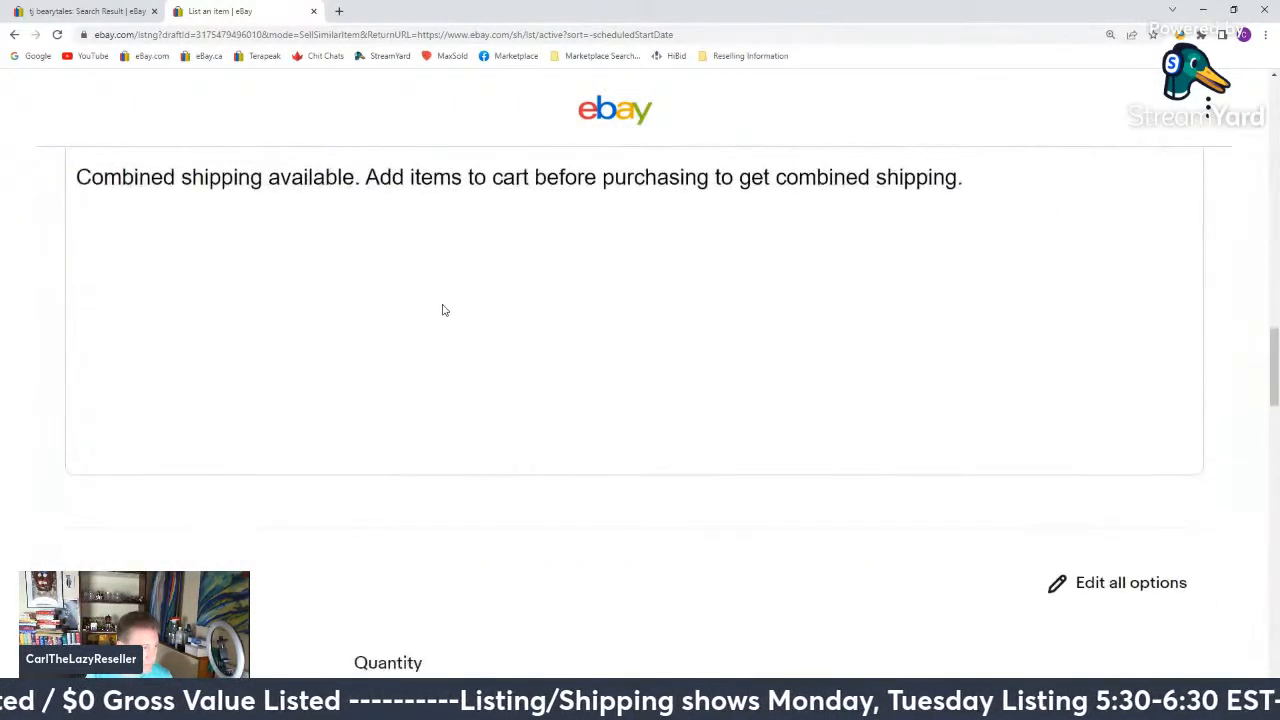
{"action": "scroll", "coordinate": [444, 310], "scroll_direction": "down", "scroll_amount": 10}
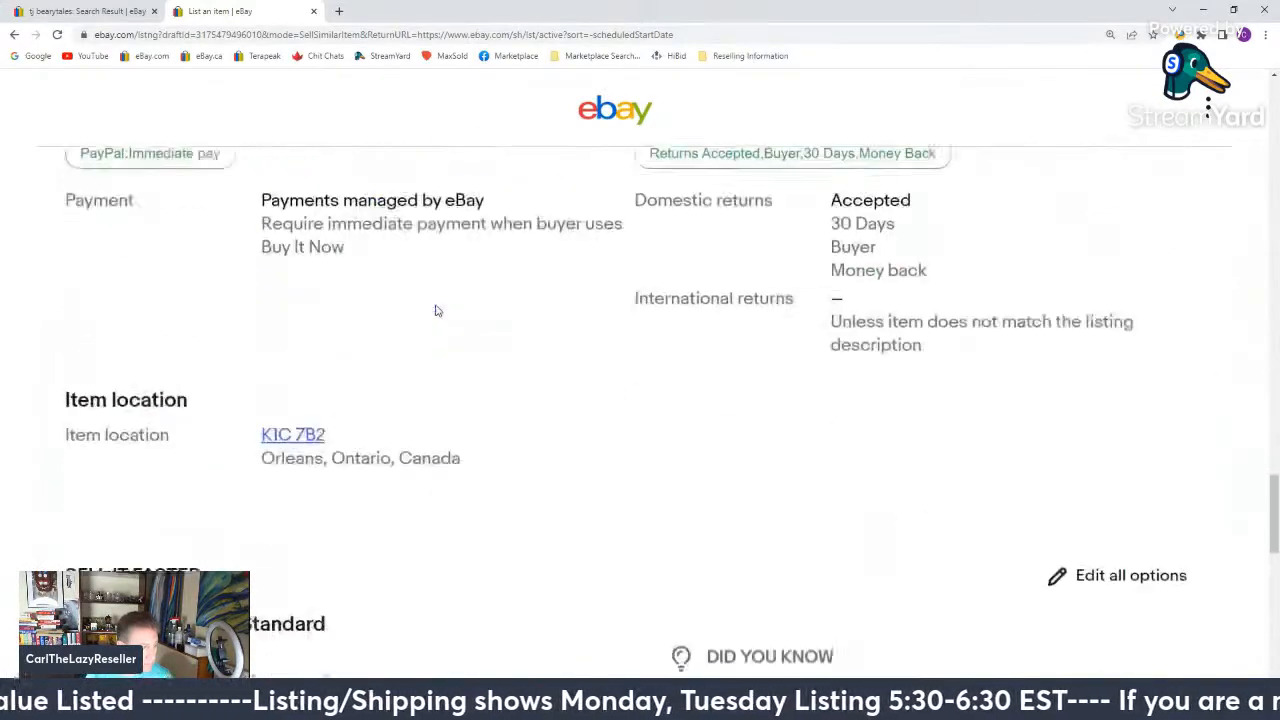
{"action": "left_click", "coordinate": [617, 505]}
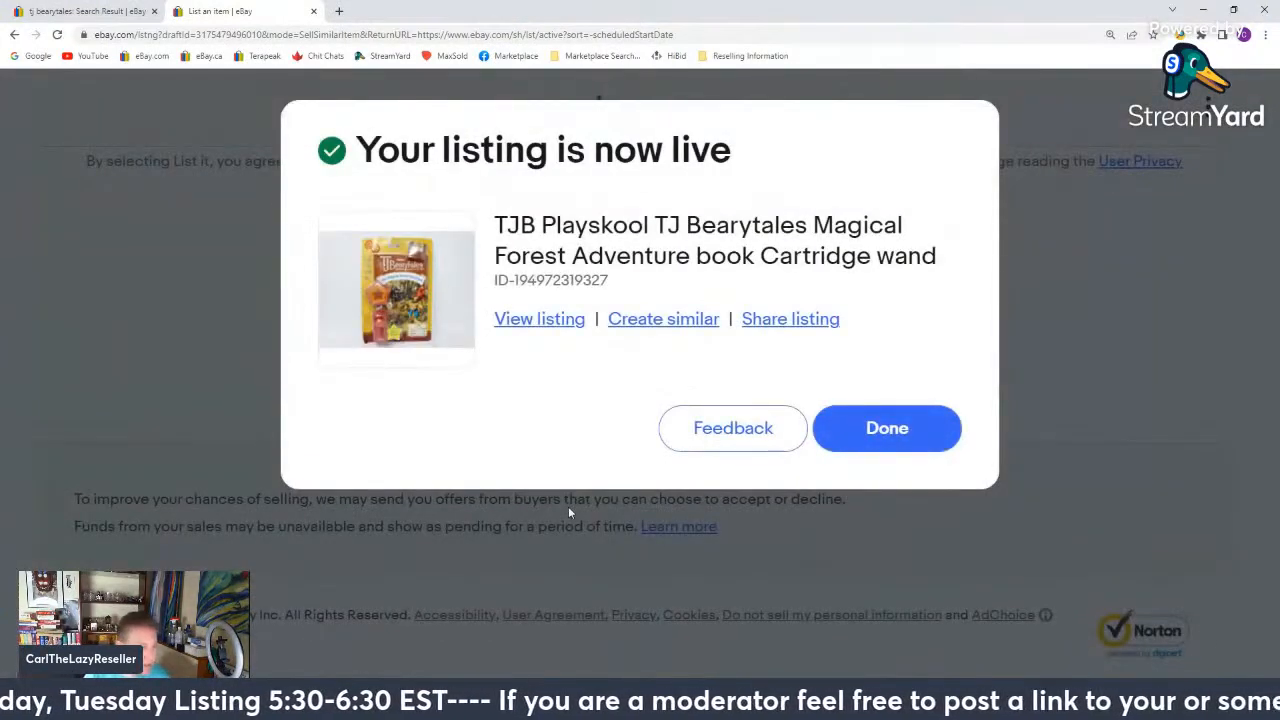
Create a similar listing from the published Magical Forest Adventure item and remove all its copied photos.
{"action": "left_click", "coordinate": [641, 320]}
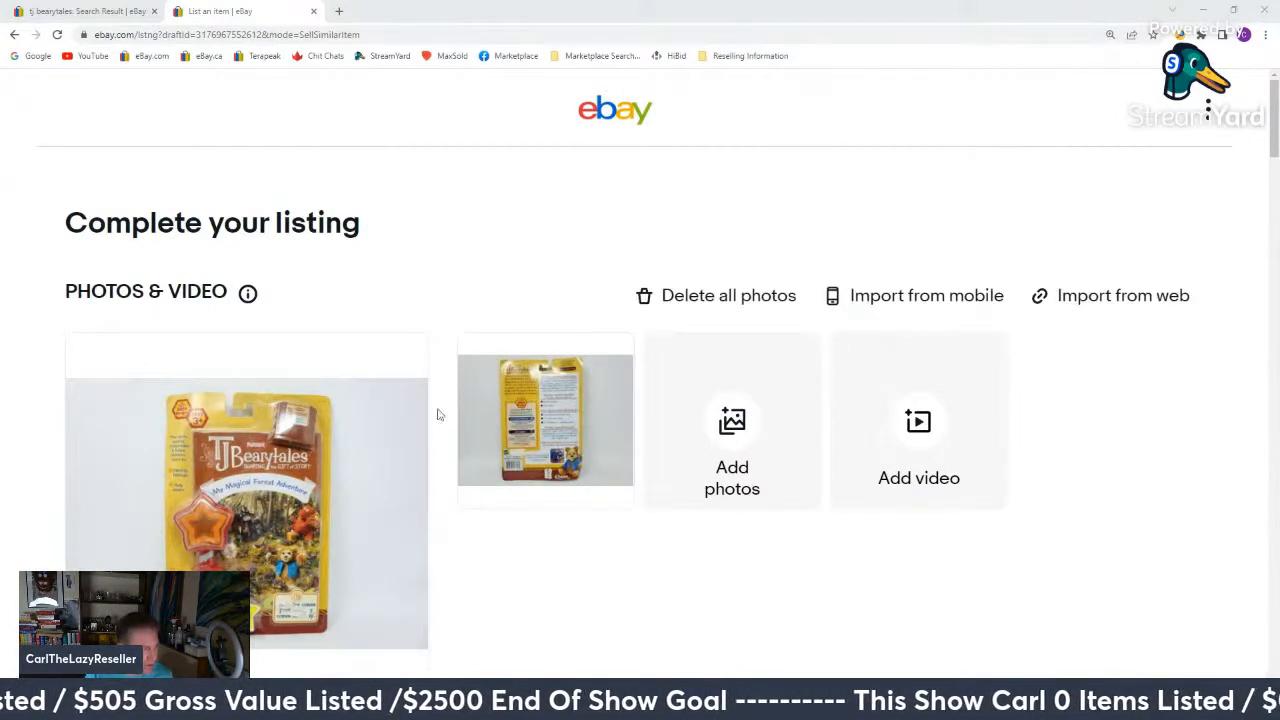
{"action": "left_click", "coordinate": [745, 293]}
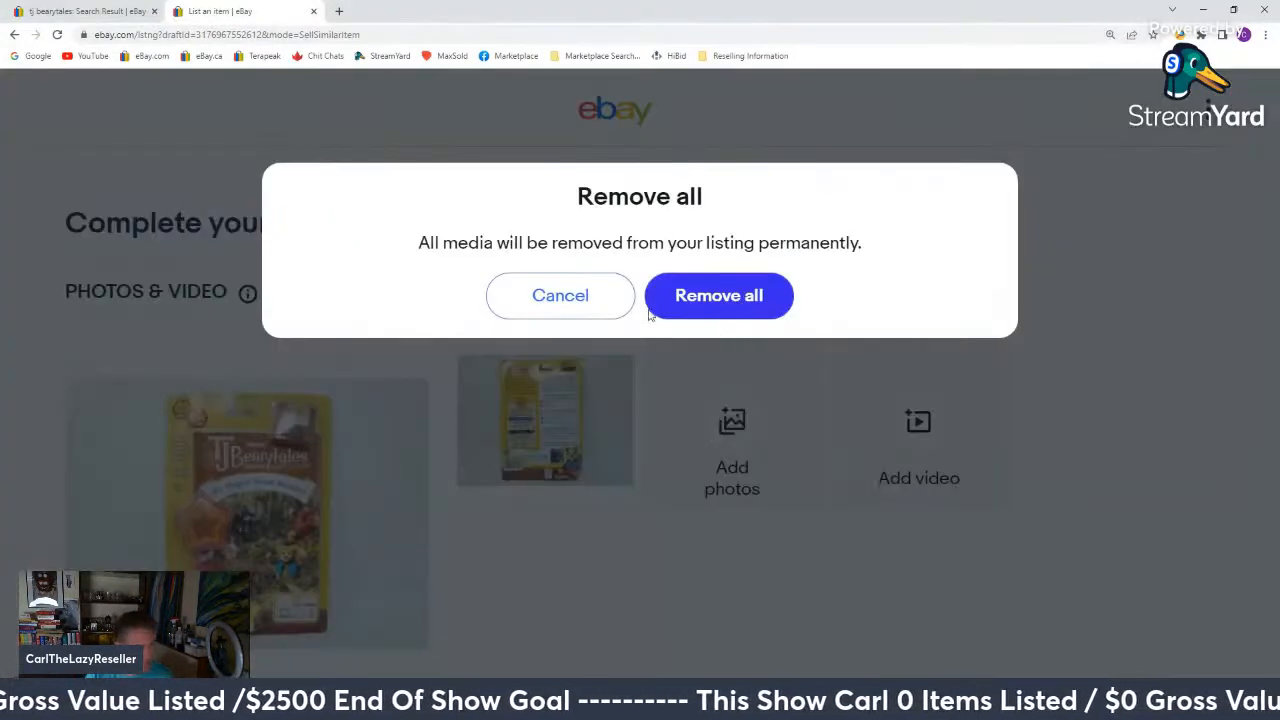
{"action": "left_click", "coordinate": [742, 297]}
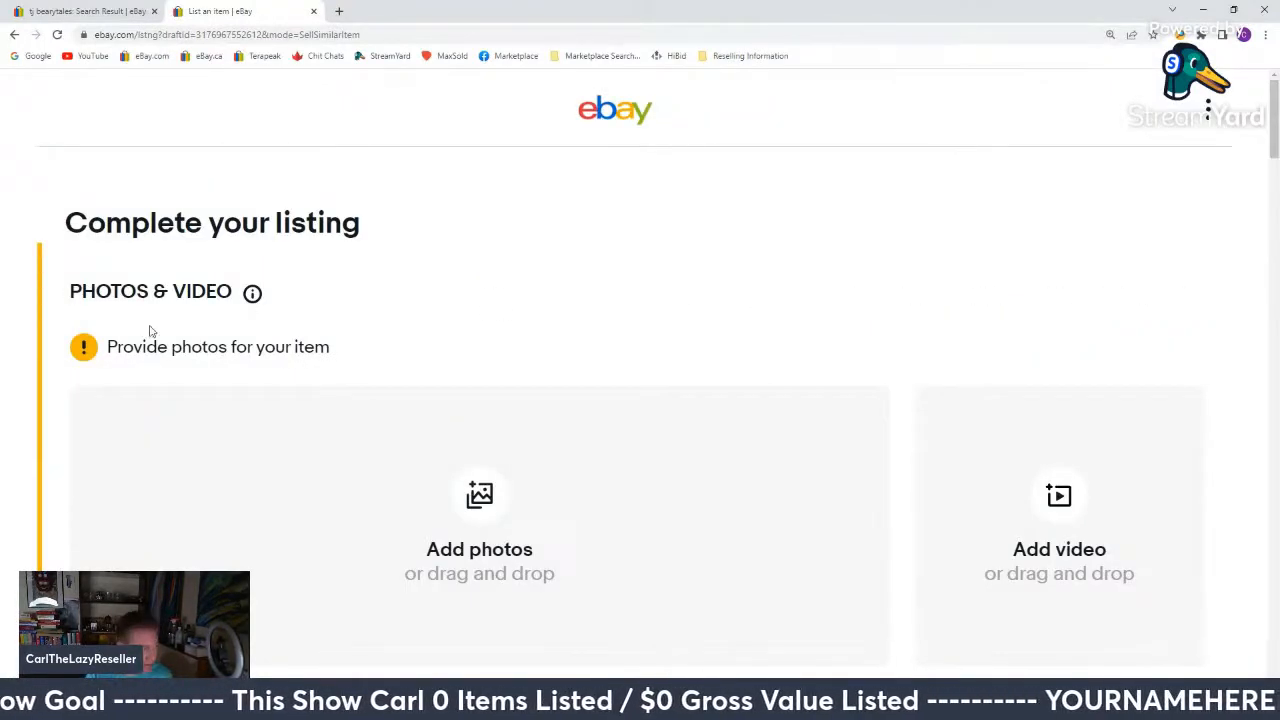
Add the photos 20220408_165227.jpg and 20220408_165233.jpg from the To List folder to the new listing.
{"action": "left_click", "coordinate": [490, 507]}
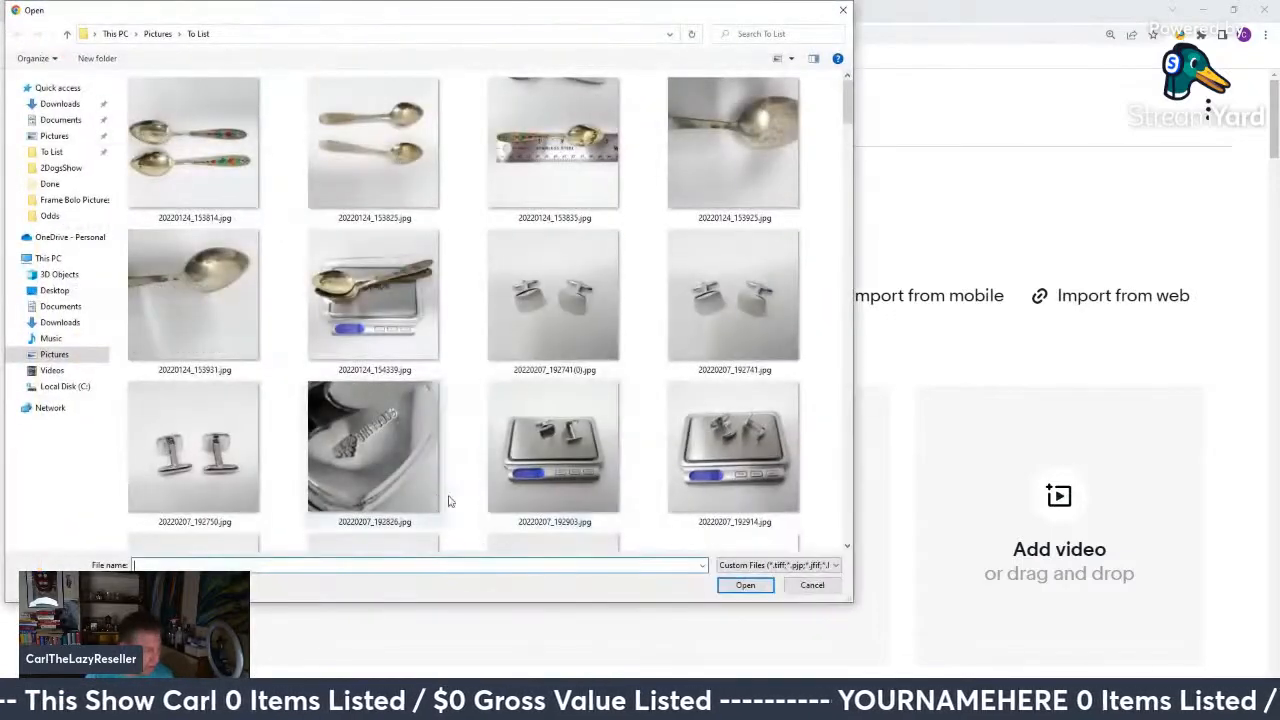
{"action": "scroll", "coordinate": [507, 424], "scroll_direction": "down", "scroll_amount": 5}
{"action": "scroll", "coordinate": [507, 424], "scroll_direction": "down", "scroll_amount": 6}
{"action": "scroll", "coordinate": [507, 424], "scroll_direction": "up", "scroll_amount": 2}
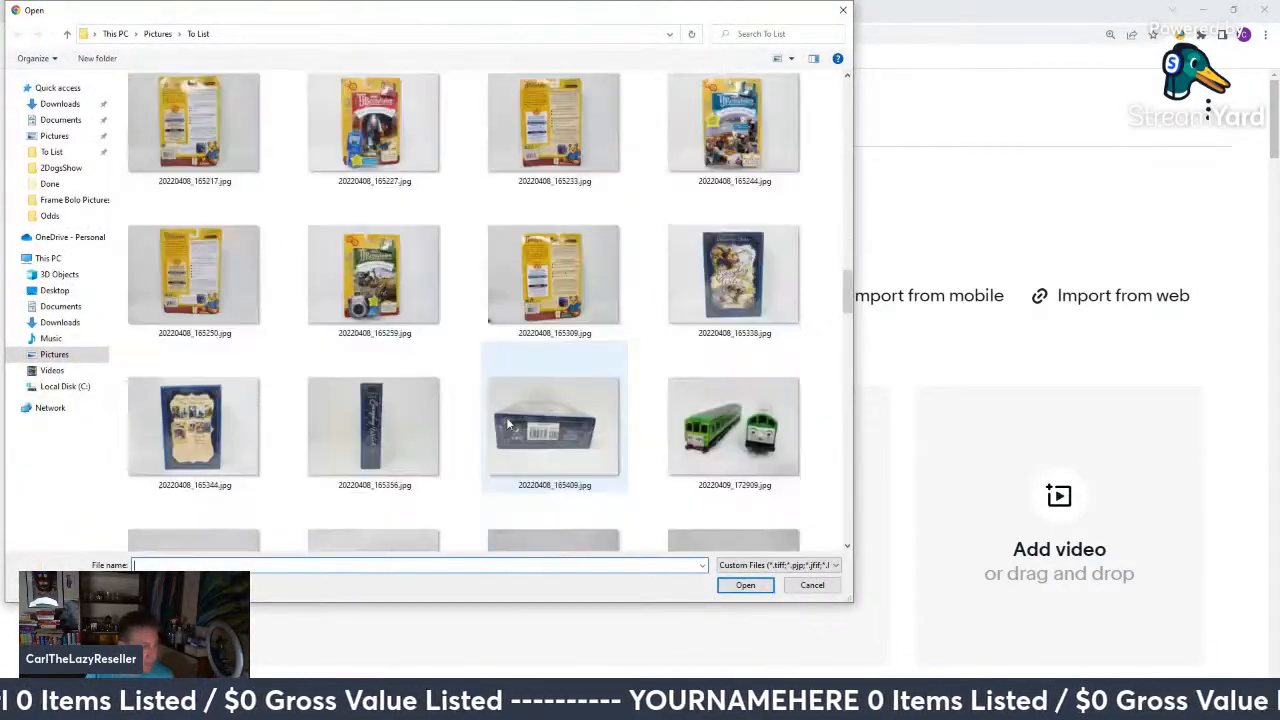
{"action": "scroll", "coordinate": [507, 424], "scroll_direction": "up", "scroll_amount": 3}
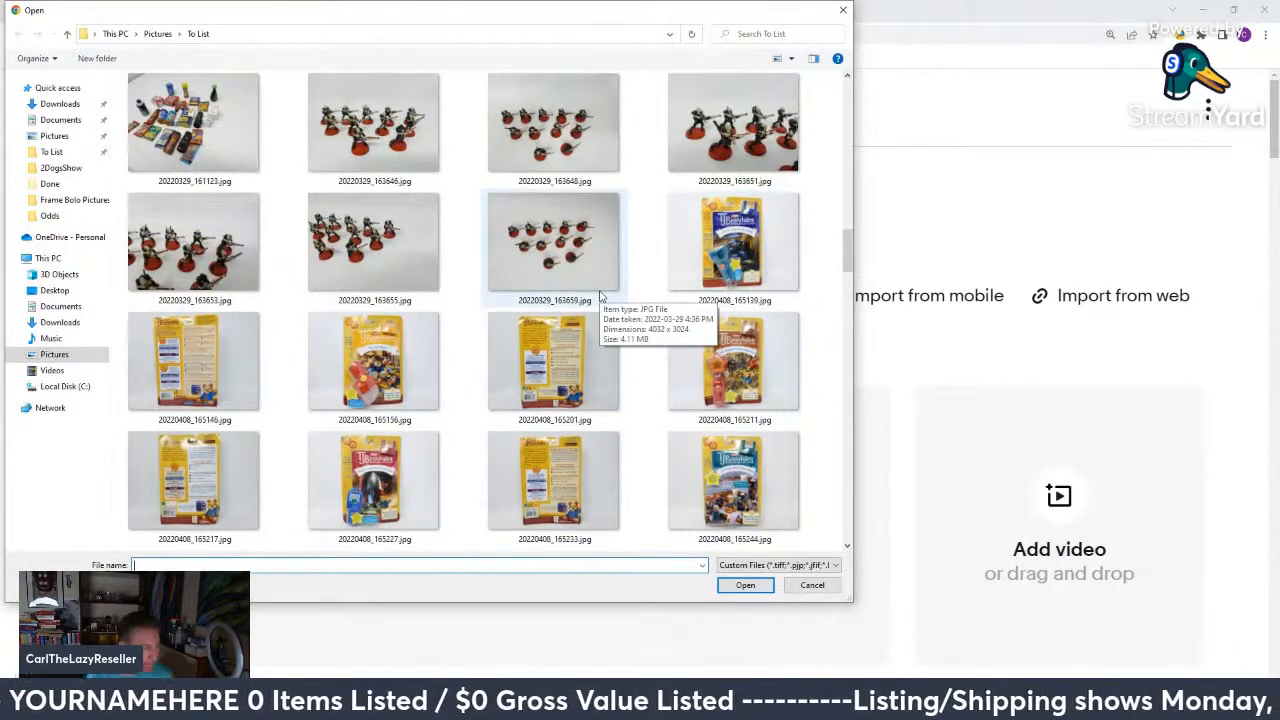
{"action": "scroll", "coordinate": [600, 296], "scroll_direction": "down", "scroll_amount": 2}
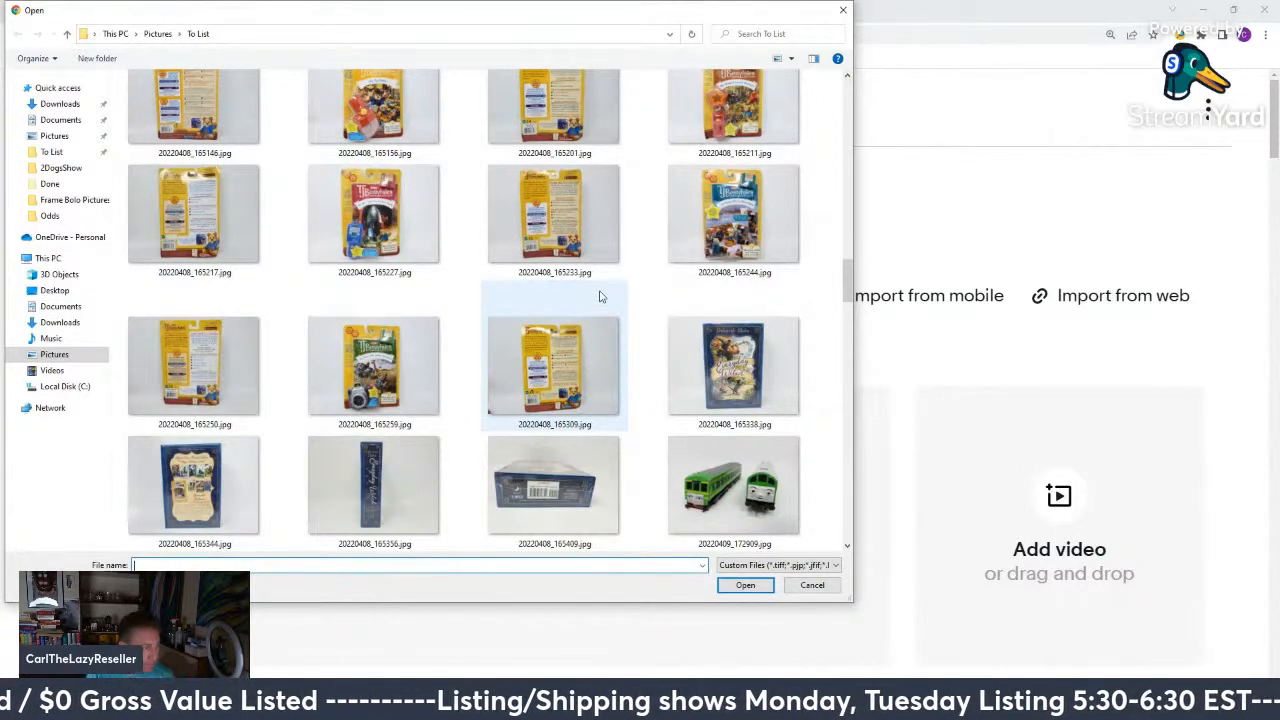
{"action": "scroll", "coordinate": [600, 296], "scroll_direction": "down", "scroll_amount": 15}
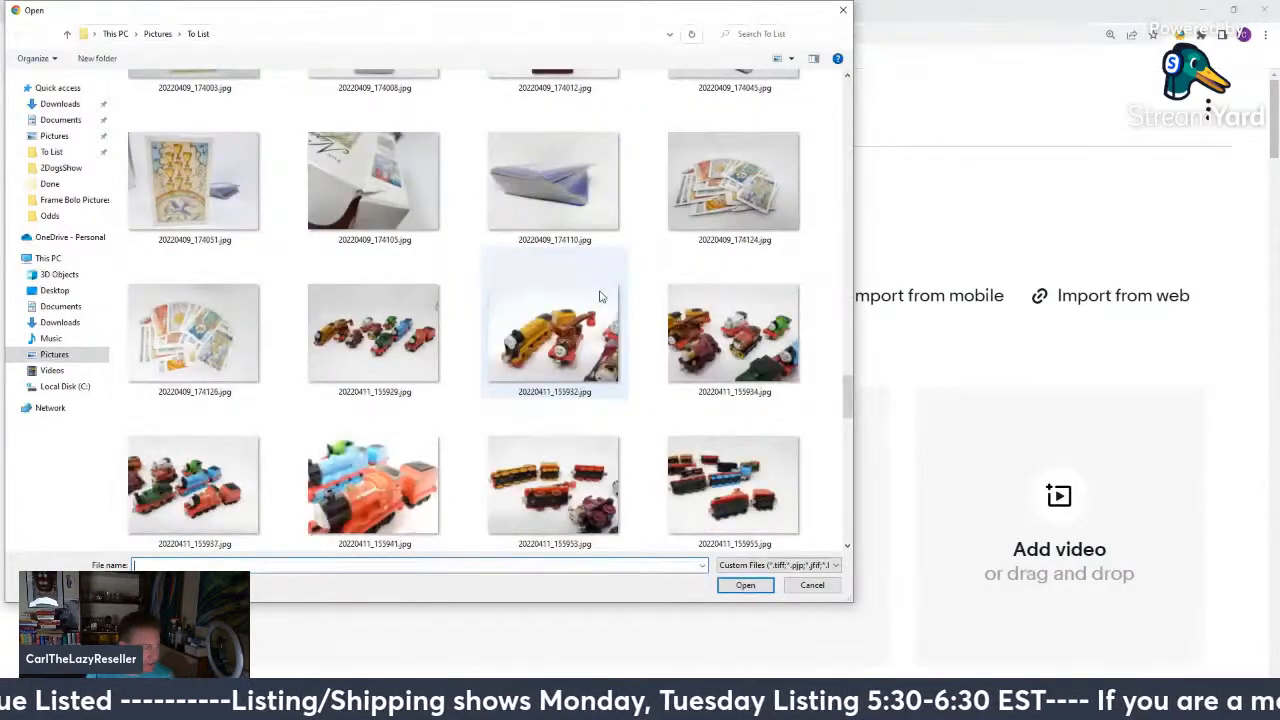
{"action": "scroll", "coordinate": [600, 296], "scroll_direction": "up", "scroll_amount": 20}
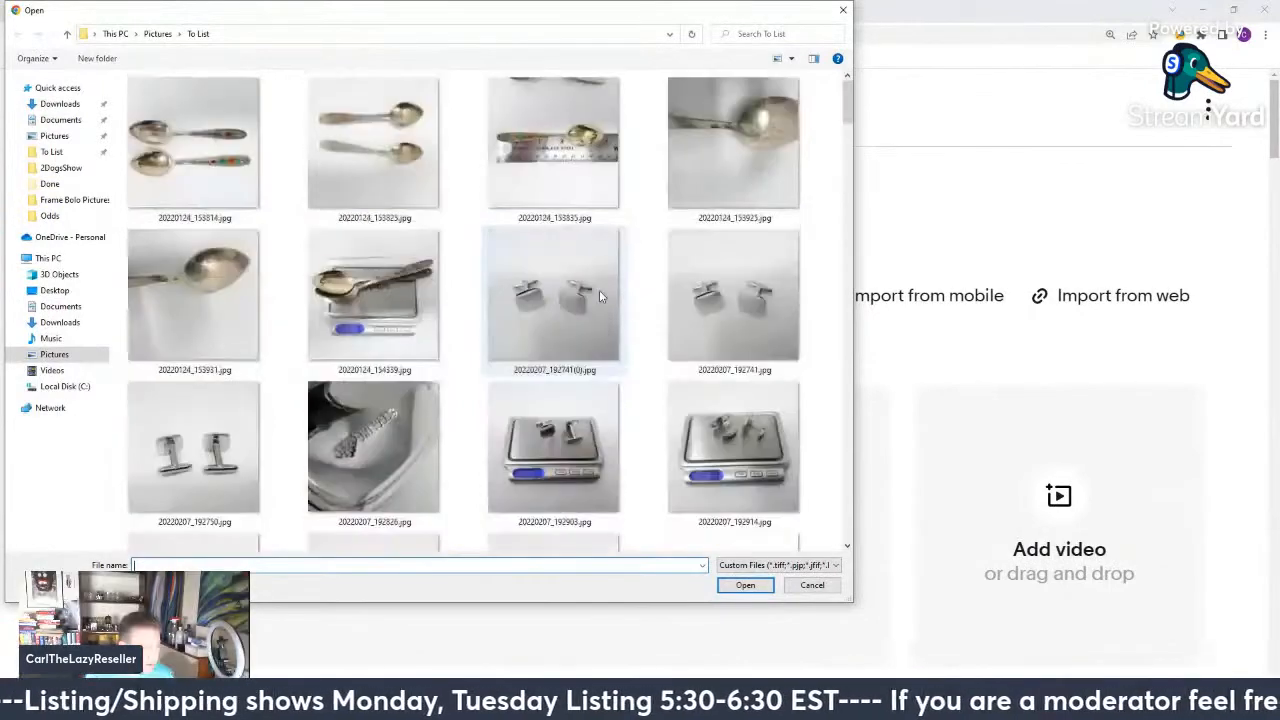
{"action": "scroll", "coordinate": [600, 296], "scroll_direction": "down", "scroll_amount": 10}
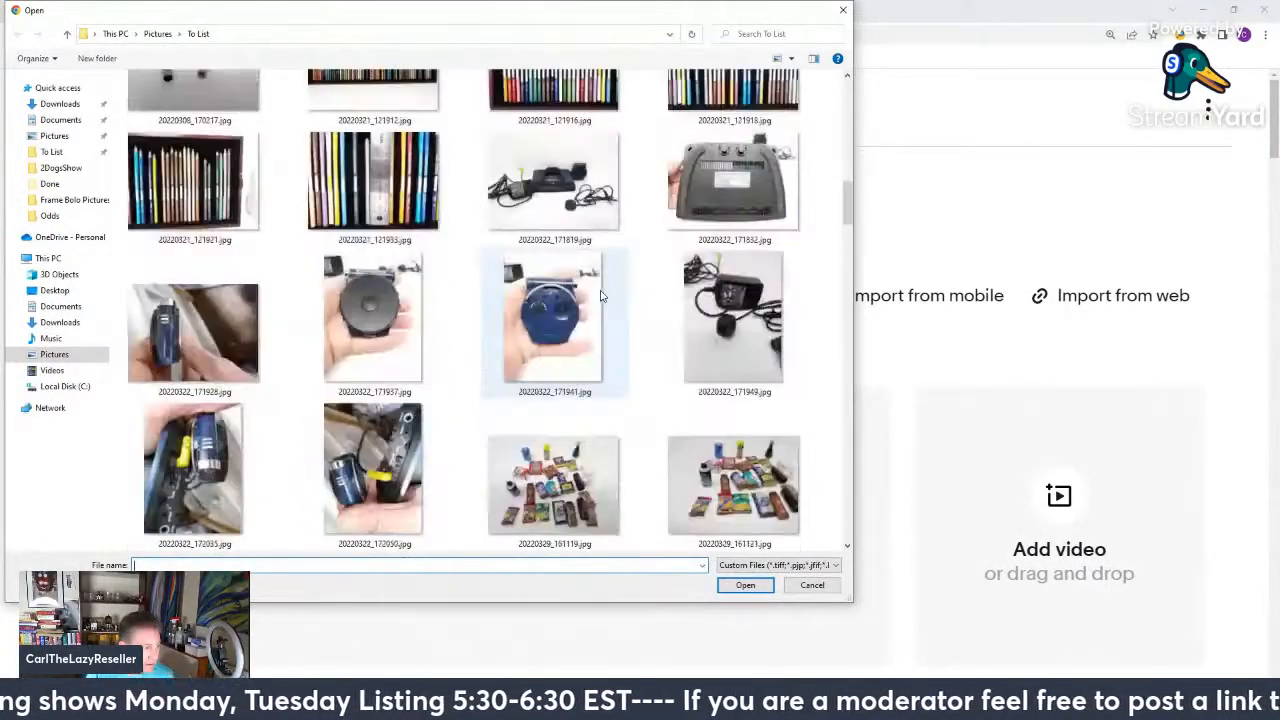
{"action": "scroll", "coordinate": [600, 296], "scroll_direction": "down", "scroll_amount": 3}
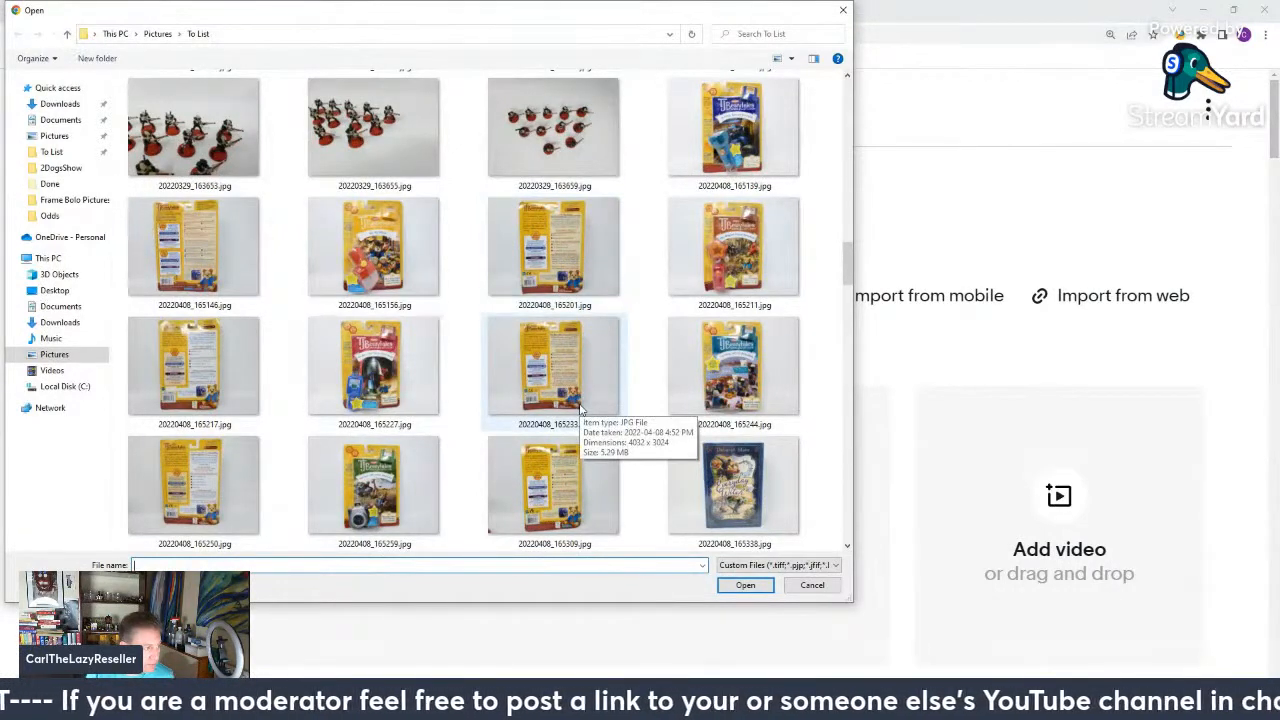
{"action": "left_click", "coordinate": [375, 370]}
{"action": "left_click", "coordinate": [553, 370], "text": "ctrl"}
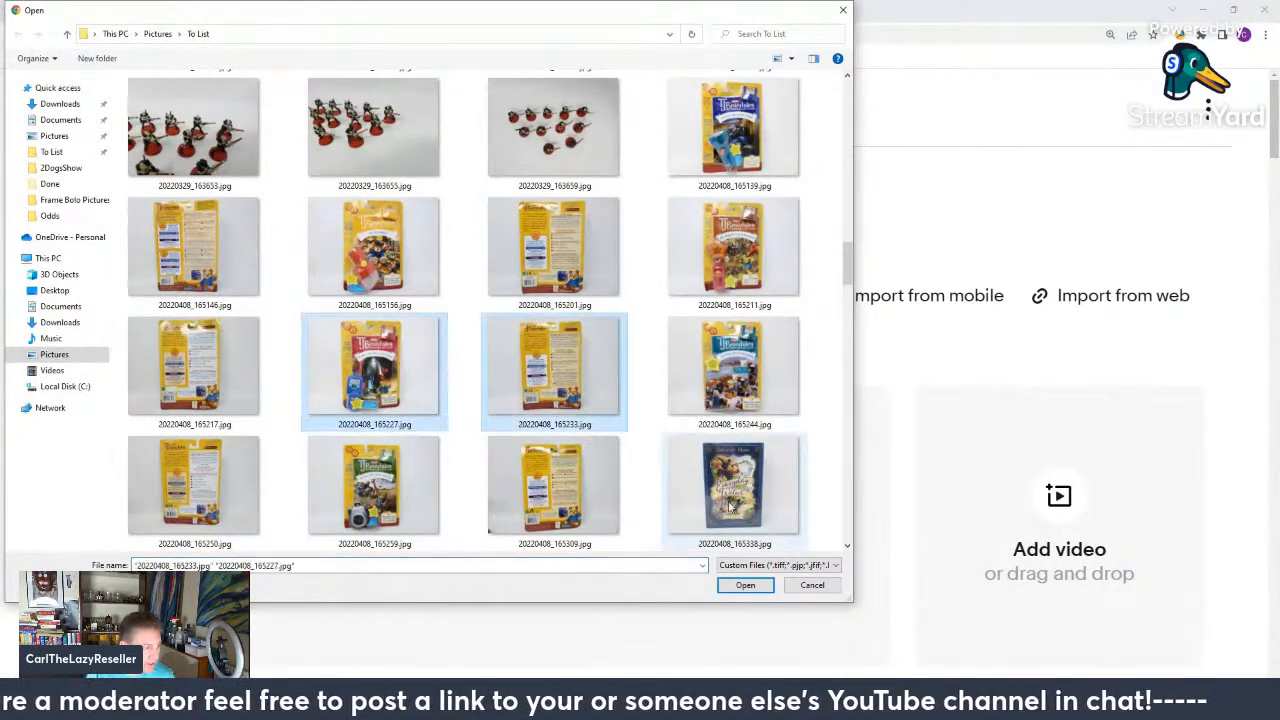
{"action": "left_click", "coordinate": [745, 585]}
Replace Magical Forest Adventure in the item title with Trip to Outer Space.
{"action": "scroll", "coordinate": [629, 443], "scroll_direction": "down", "scroll_amount": 4}
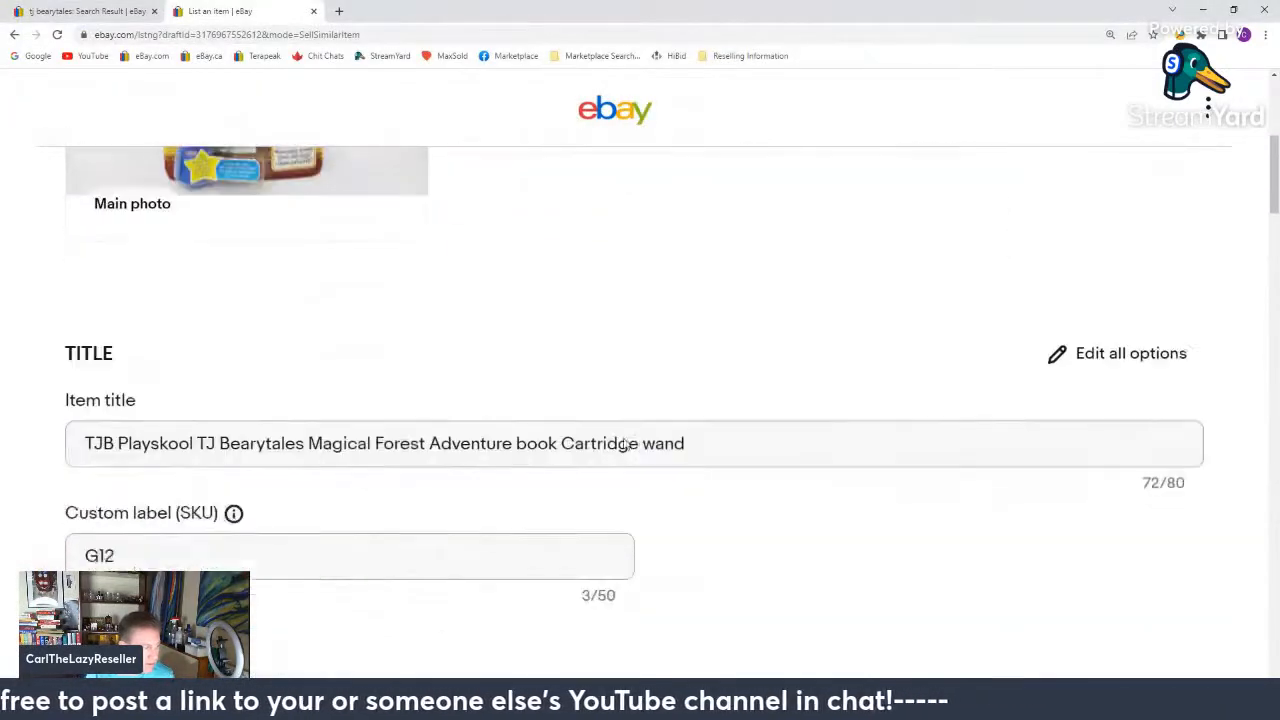
{"action": "scroll", "coordinate": [625, 443], "scroll_direction": "down", "scroll_amount": 2}
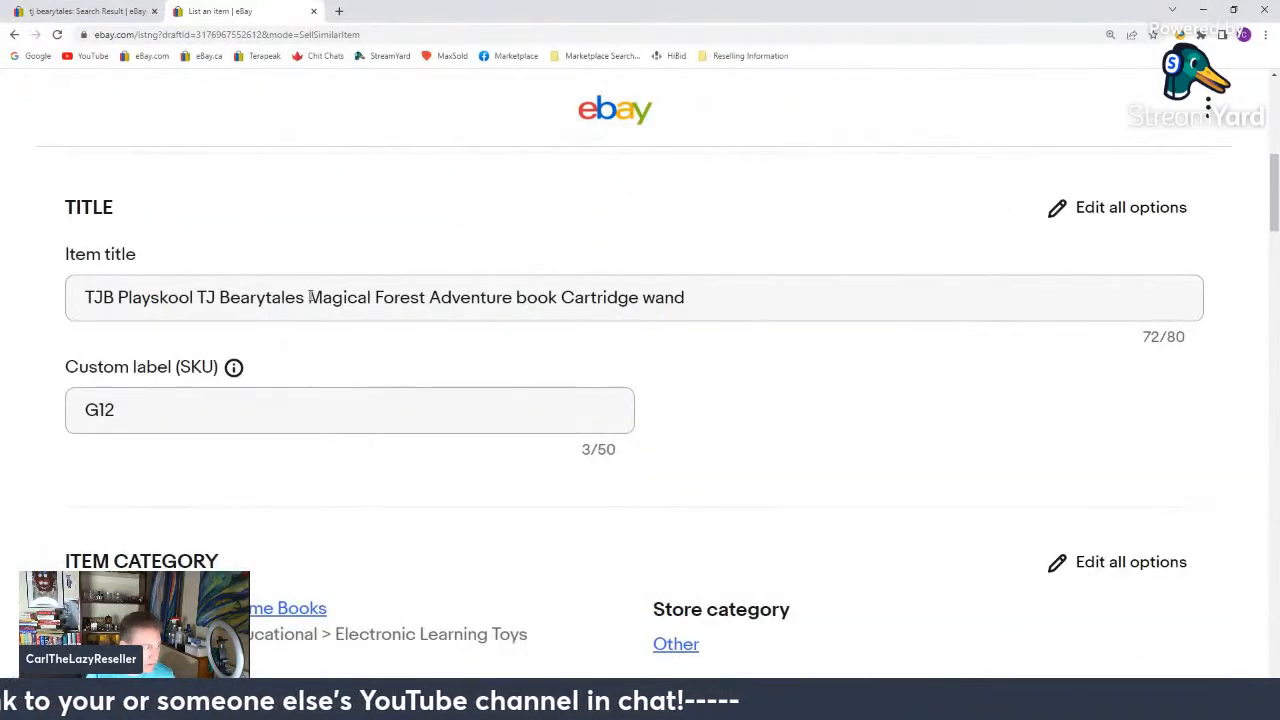
{"action": "left_click_drag", "start_coordinate": [310, 297], "coordinate": [510, 296]}
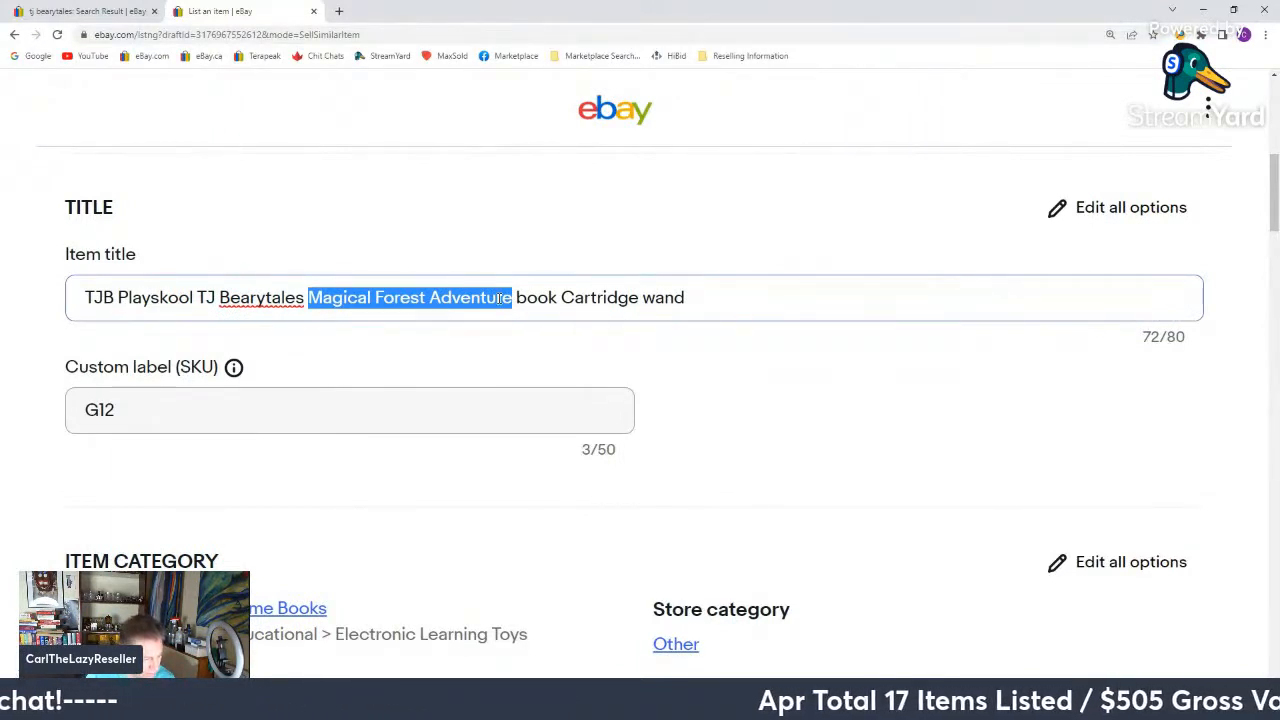
{"action": "type", "text": "Trip to OU"}
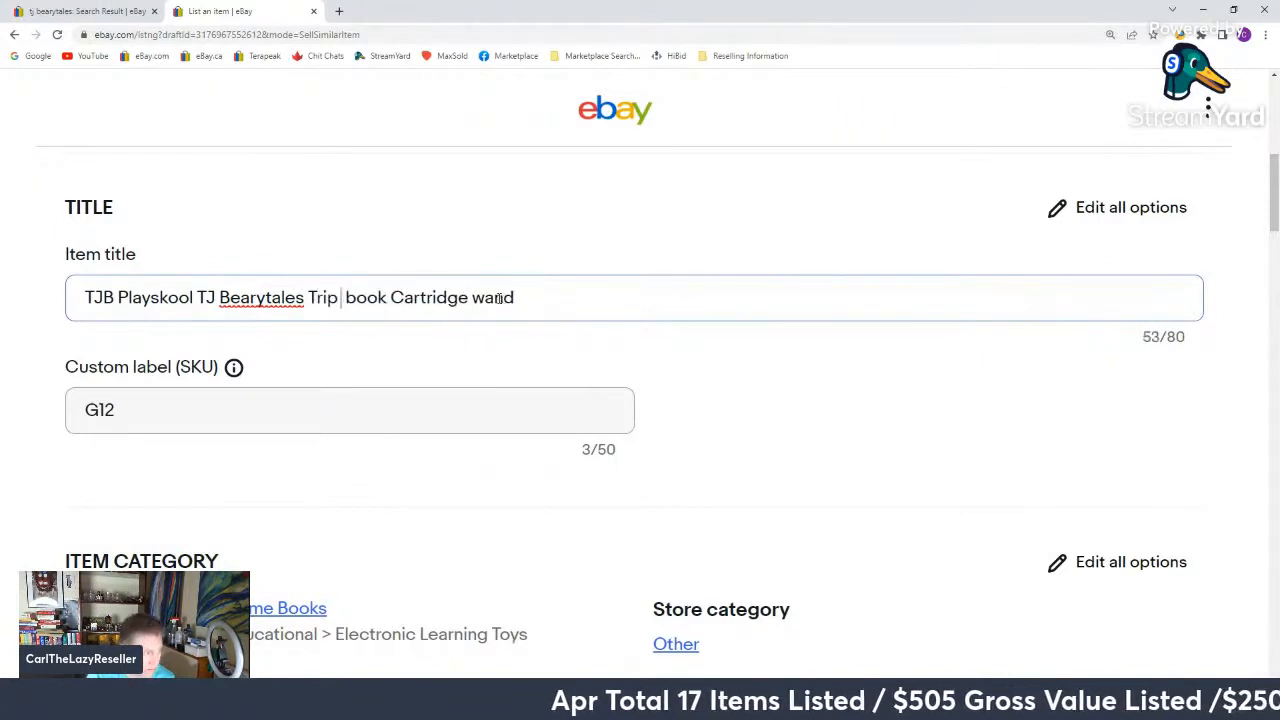
{"action": "type", "text": "t"}
{"action": "key", "text": "BackSpace"}
{"action": "key", "text": "BackSpace"}
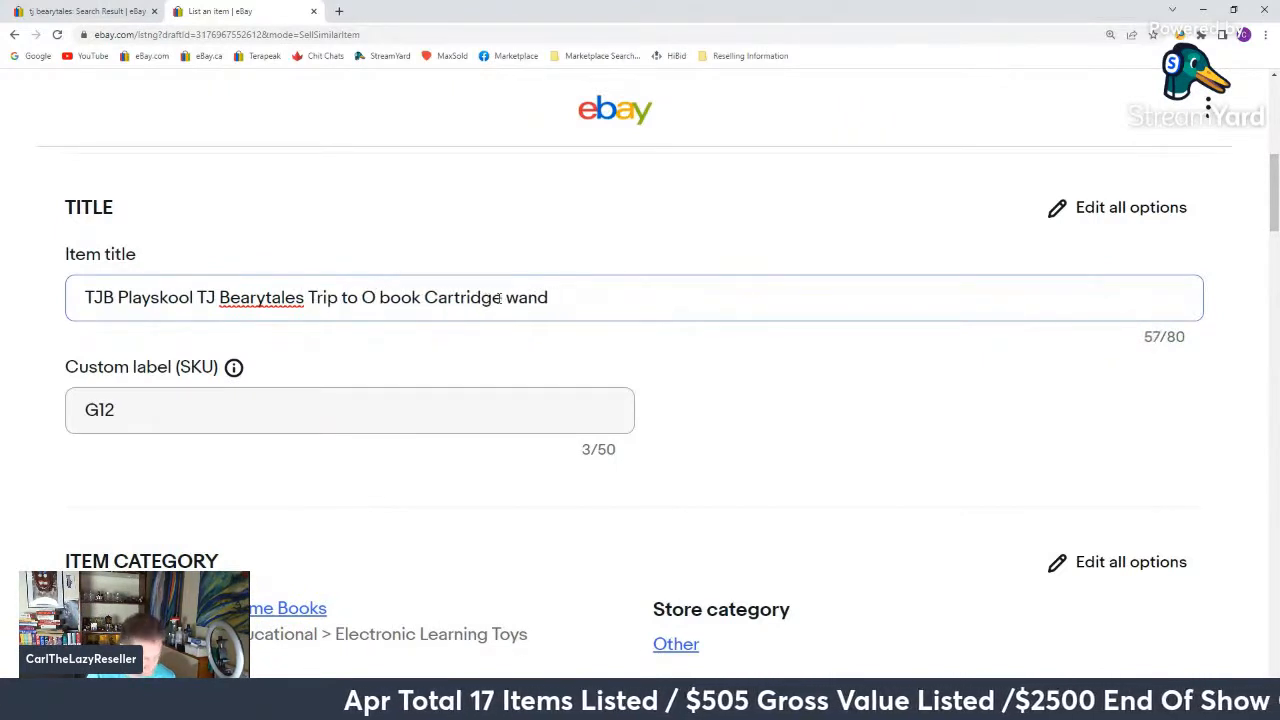
{"action": "type", "text": "uter"}
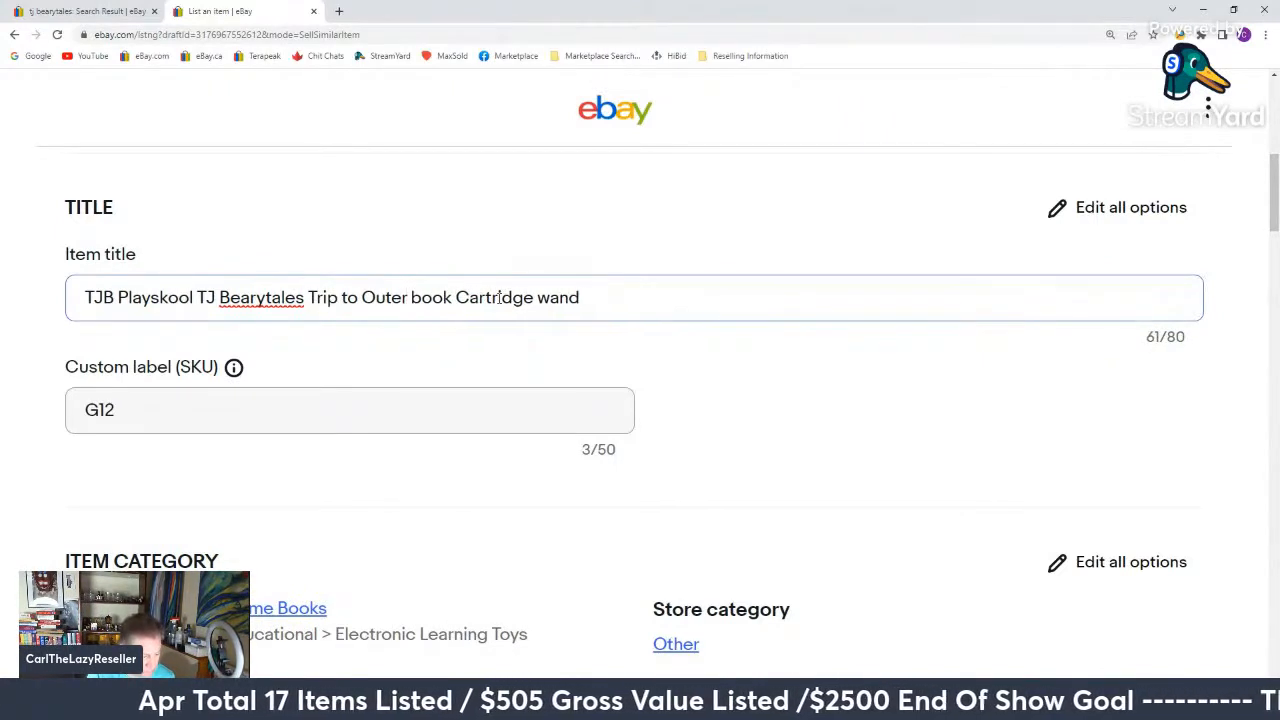
{"action": "type", "text": " Space"}
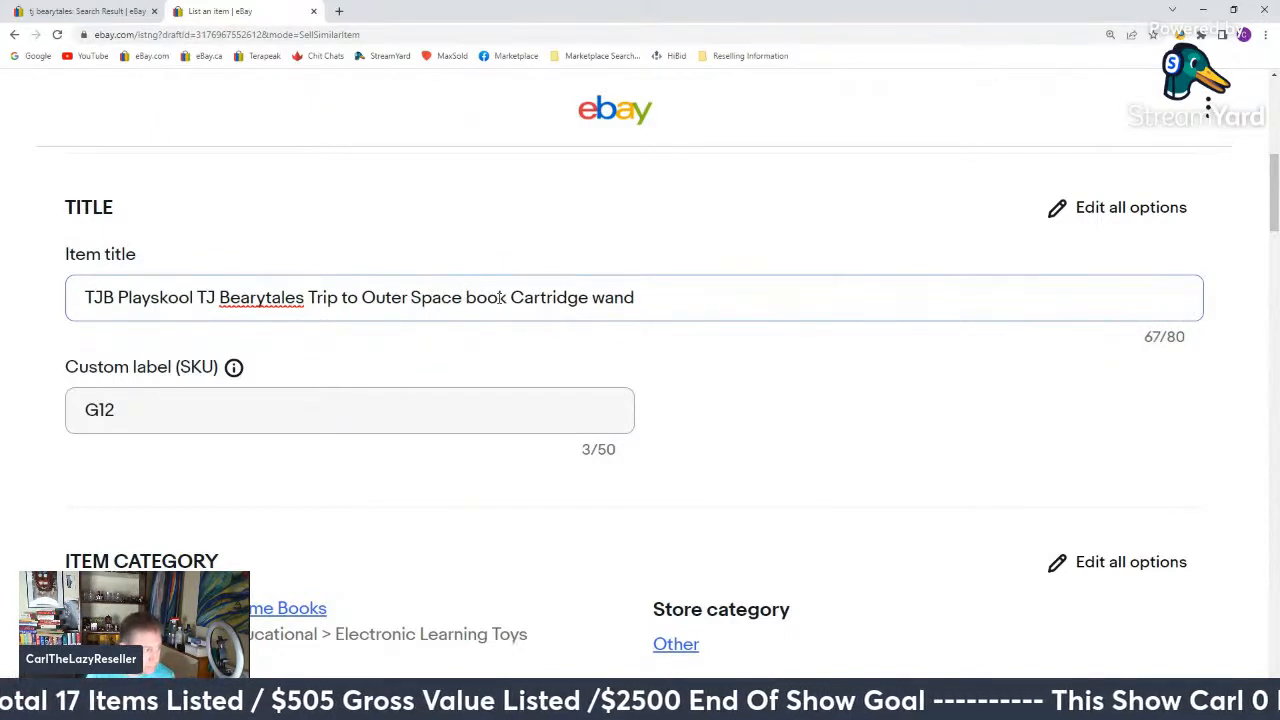
Replace Cartridge wand at the end of the item title with Walkie Talkie.
{"action": "key", "text": "Right"}
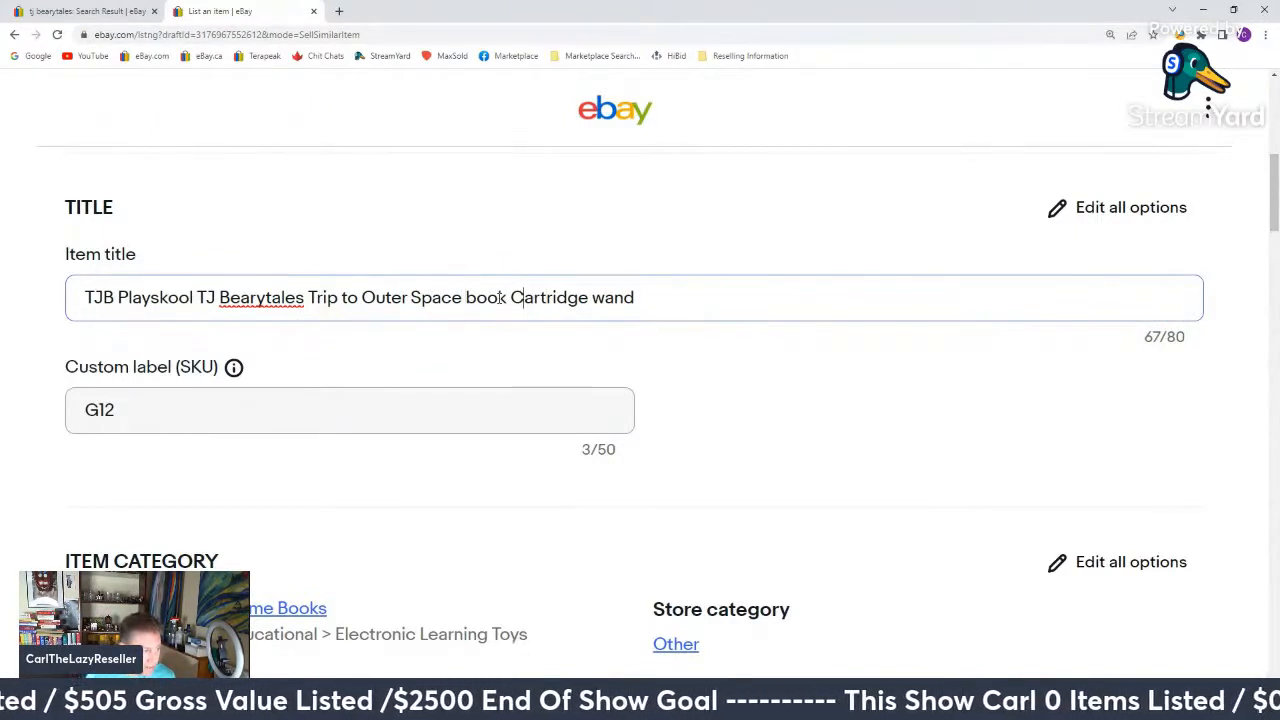
{"action": "type", "text": "Wa"}
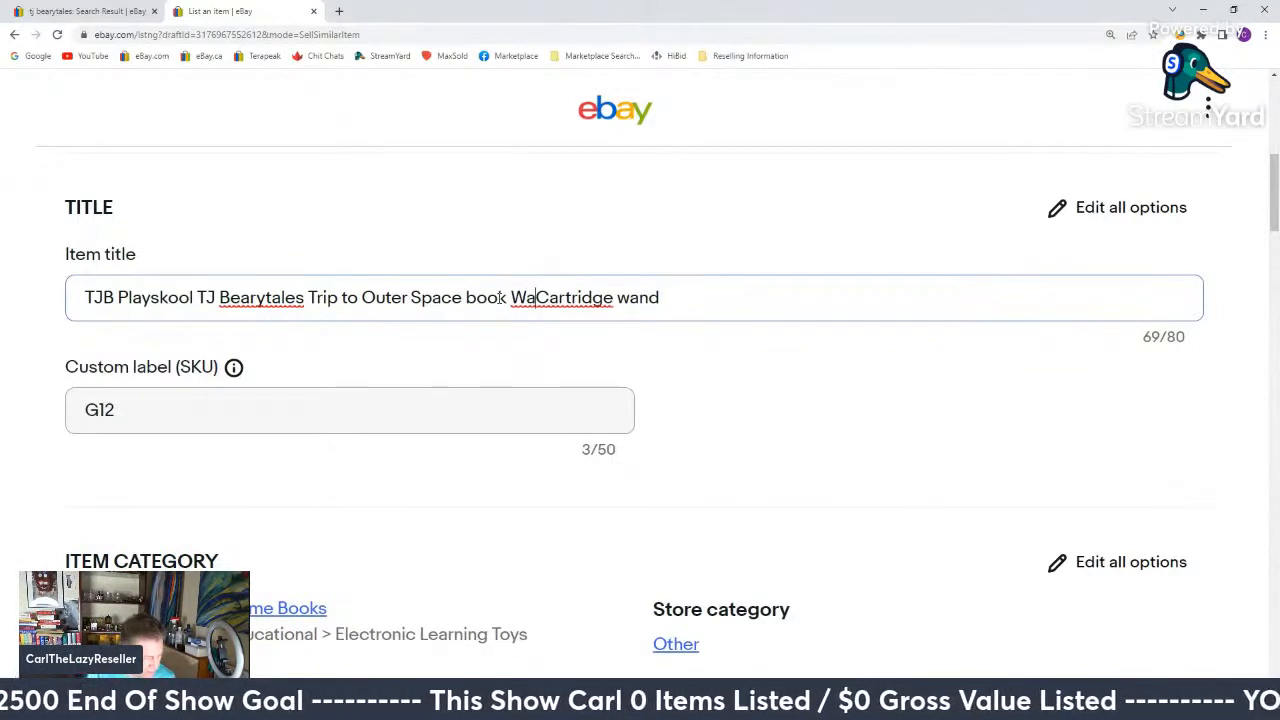
{"action": "type", "text": "lk"}
{"action": "type", "text": "ie Talkie"}
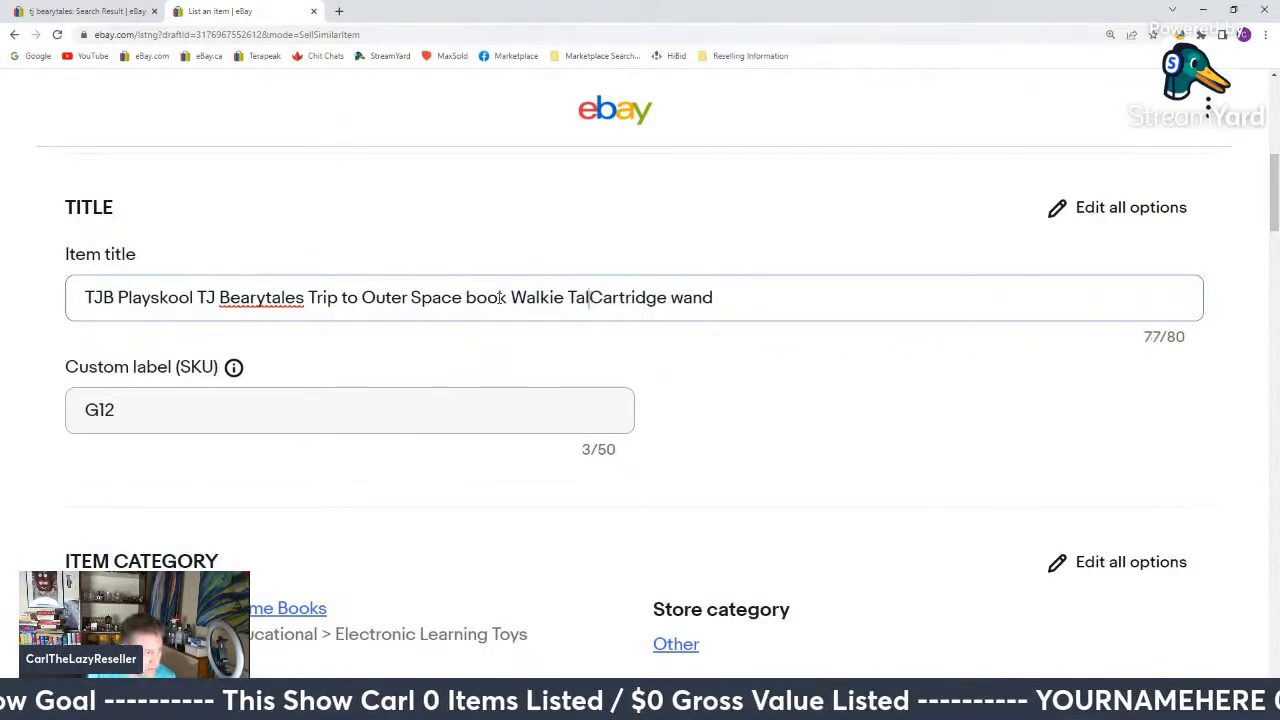
{"action": "key", "text": "Delete"}
{"action": "key", "text": "Delete"}
{"action": "key", "text": "Delete"}
{"action": "key", "text": "Delete"}
{"action": "key", "text": "Delete"}
{"action": "key", "text": "Delete"}
{"action": "key", "text": "Delete"}
{"action": "key", "text": "Delete"}
{"action": "key", "text": "Delete"}
{"action": "key", "text": "Delete"}
{"action": "key", "text": "Delete"}
{"action": "key", "text": "Delete"}
{"action": "key", "text": "Delete"}
{"action": "key", "text": "Delete"}
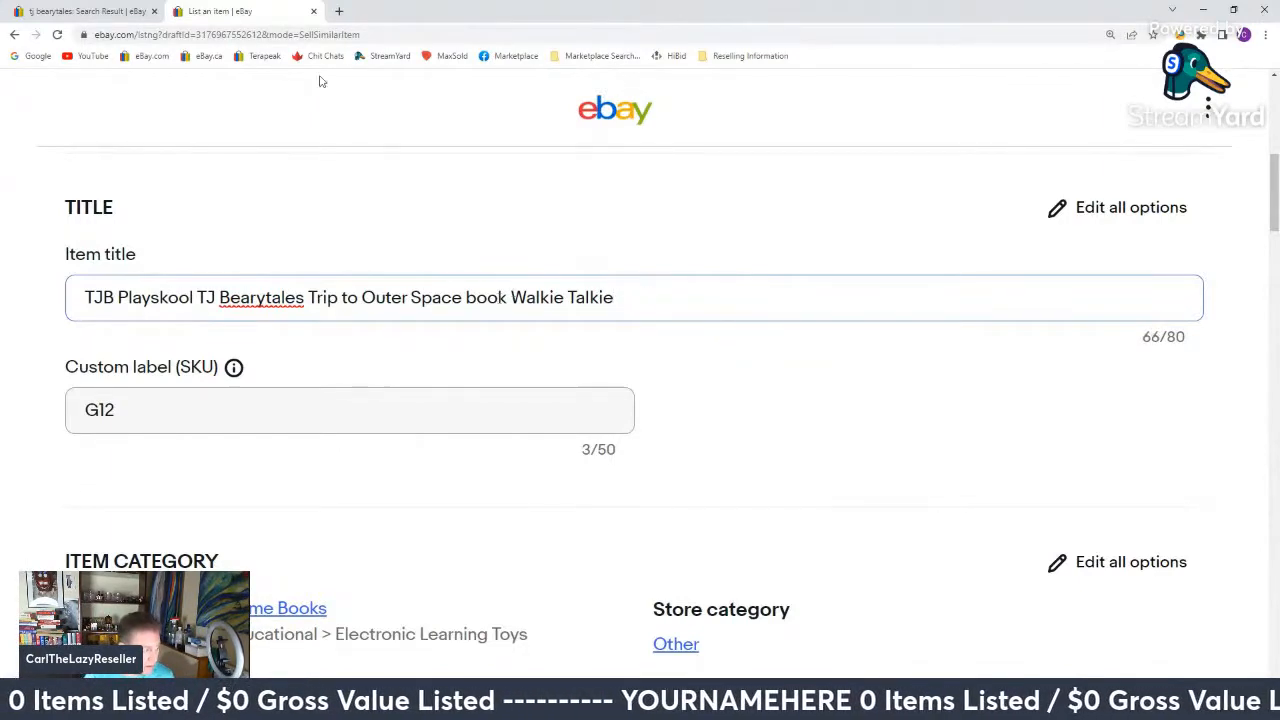
Set the listing's MPN to 51689 in the item specifics.
{"action": "scroll", "coordinate": [320, 82], "scroll_direction": "down", "scroll_amount": 4}
{"action": "scroll", "coordinate": [318, 82], "scroll_direction": "down", "scroll_amount": 3}
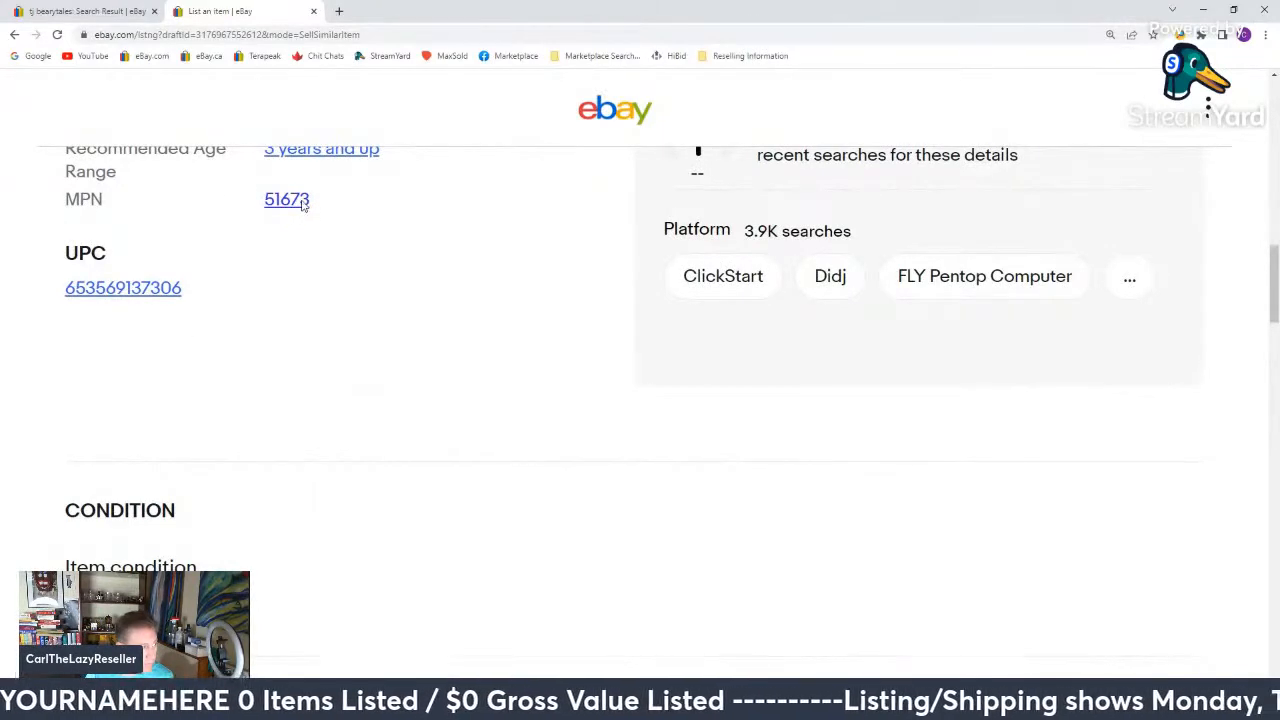
{"action": "scroll", "coordinate": [220, 230], "scroll_direction": "down", "scroll_amount": 2}
{"action": "scroll", "coordinate": [546, 266], "scroll_direction": "up", "scroll_amount": 3}
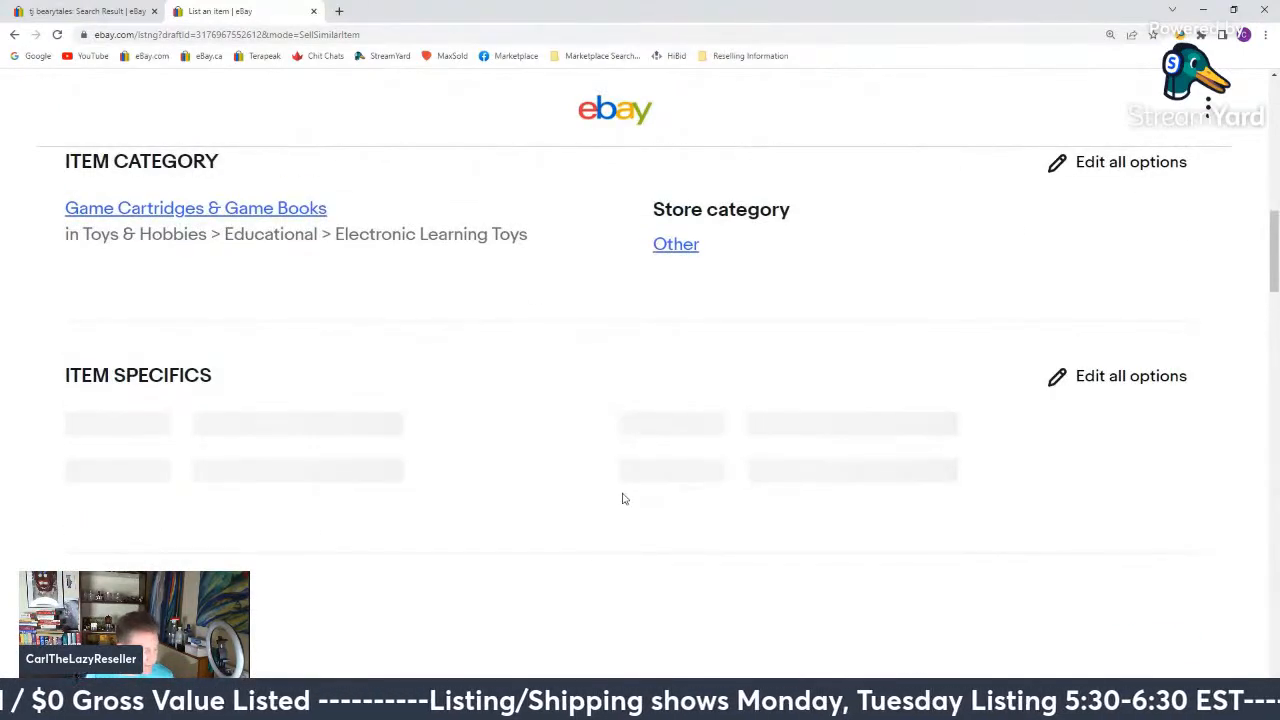
{"action": "scroll", "coordinate": [537, 420], "scroll_direction": "down", "scroll_amount": 3}
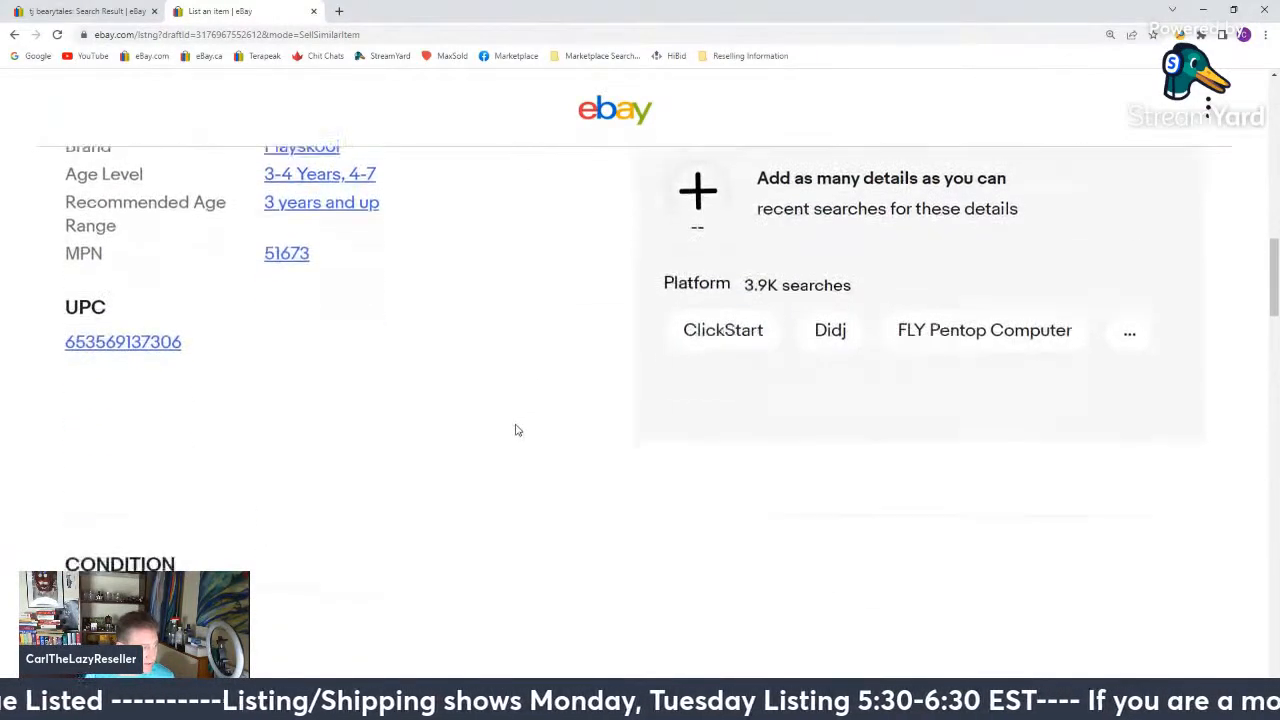
{"action": "scroll", "coordinate": [500, 430], "scroll_direction": "down", "scroll_amount": 1}
{"action": "scroll", "coordinate": [460, 429], "scroll_direction": "up", "scroll_amount": 2}
{"action": "left_click", "coordinate": [288, 338]}
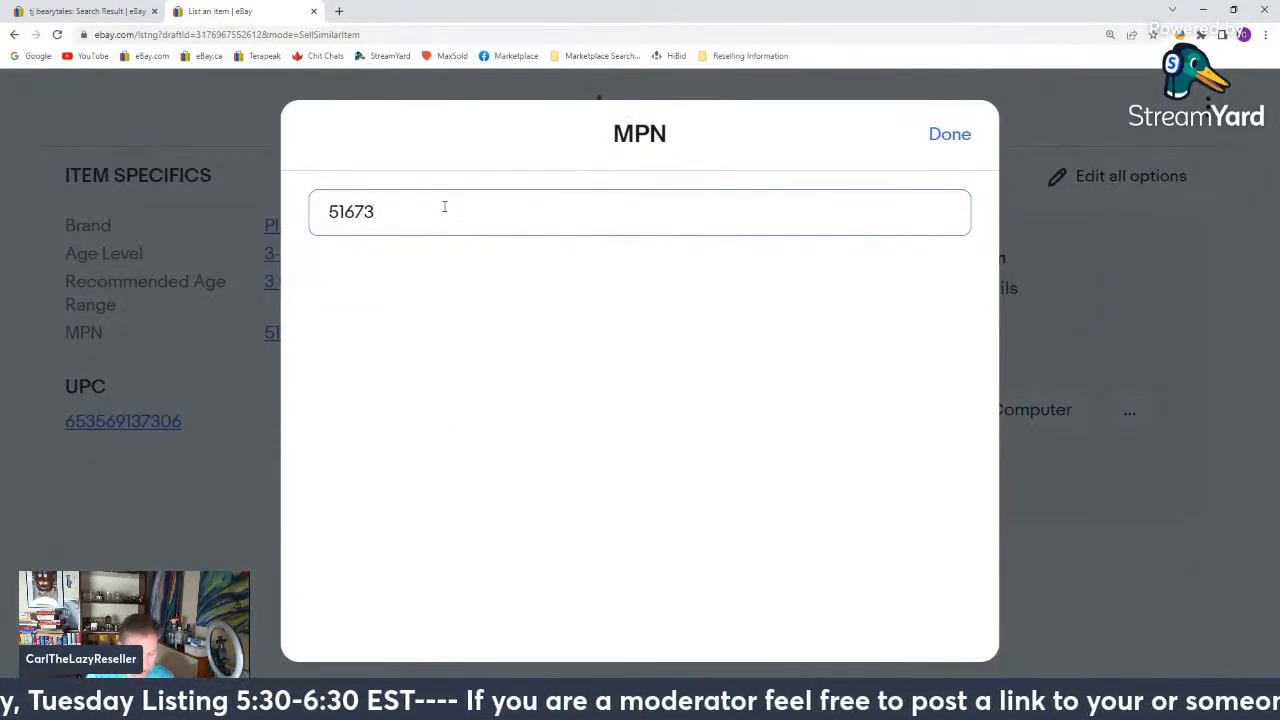
{"action": "key", "text": "BackSpace"}
{"action": "key", "text": "BackSpace"}
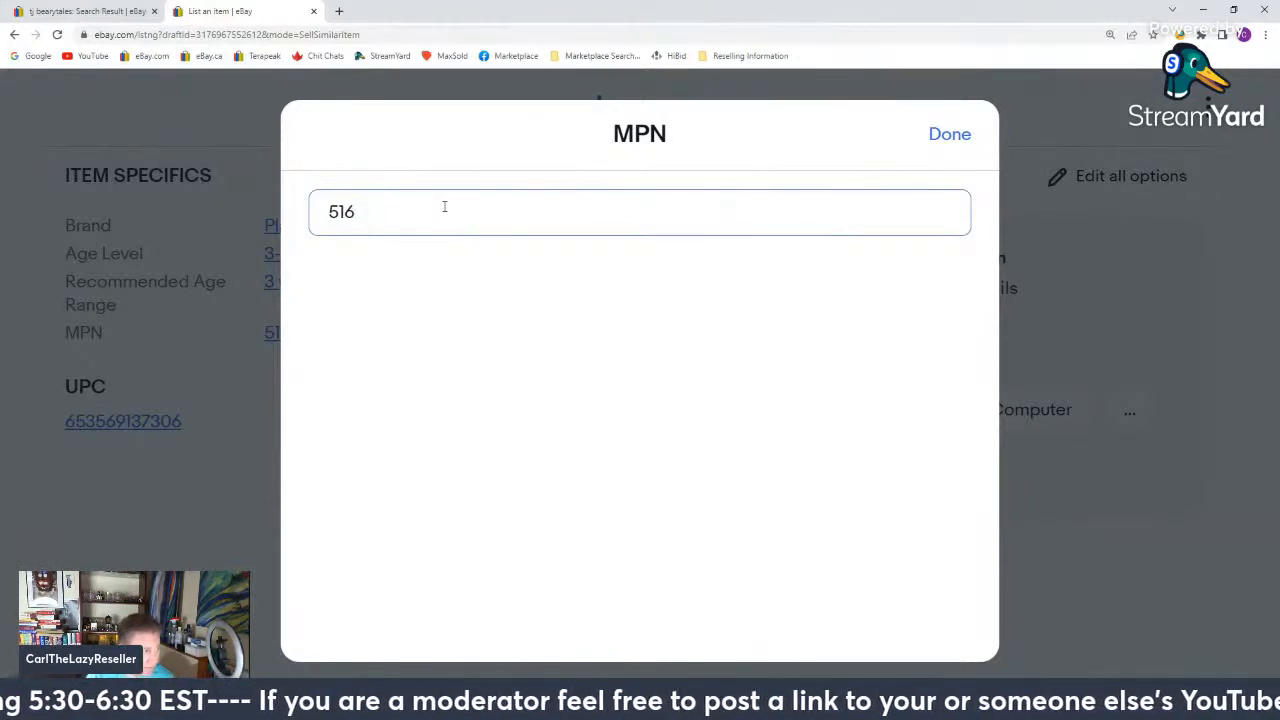
{"action": "key", "text": "BackSpace"}
{"action": "type", "text": "689"}
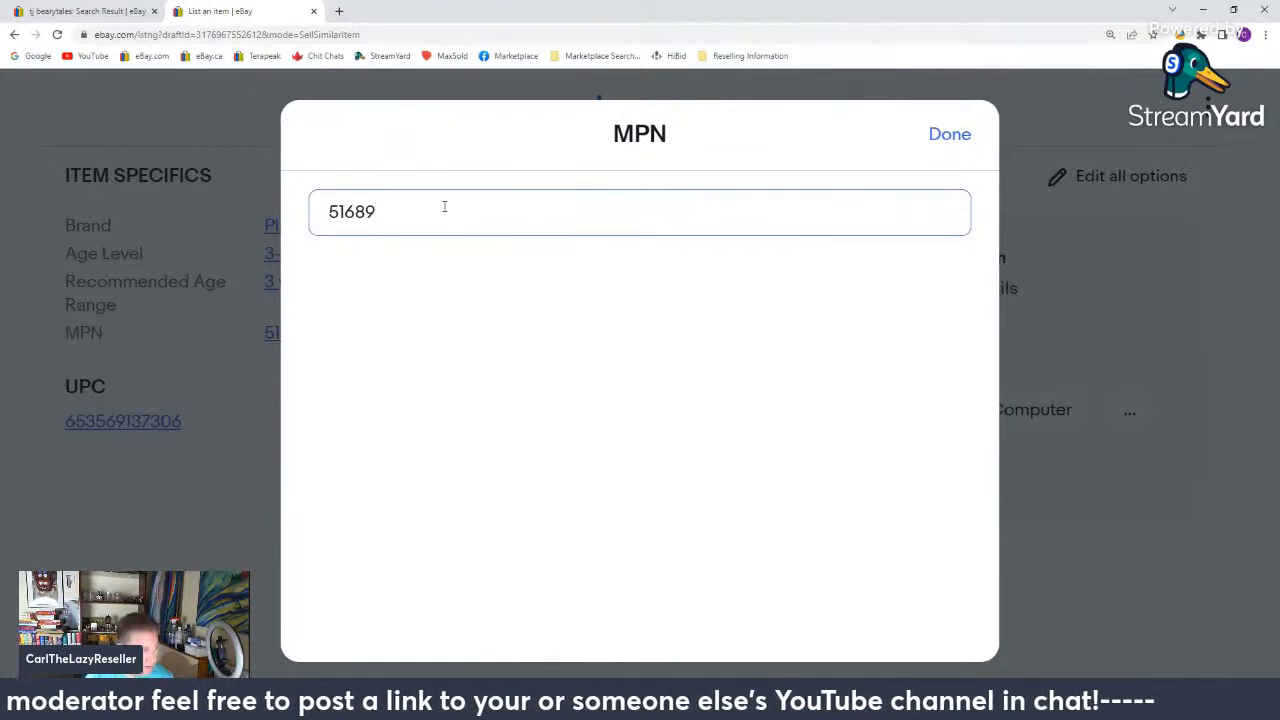
{"action": "left_click", "coordinate": [955, 134]}
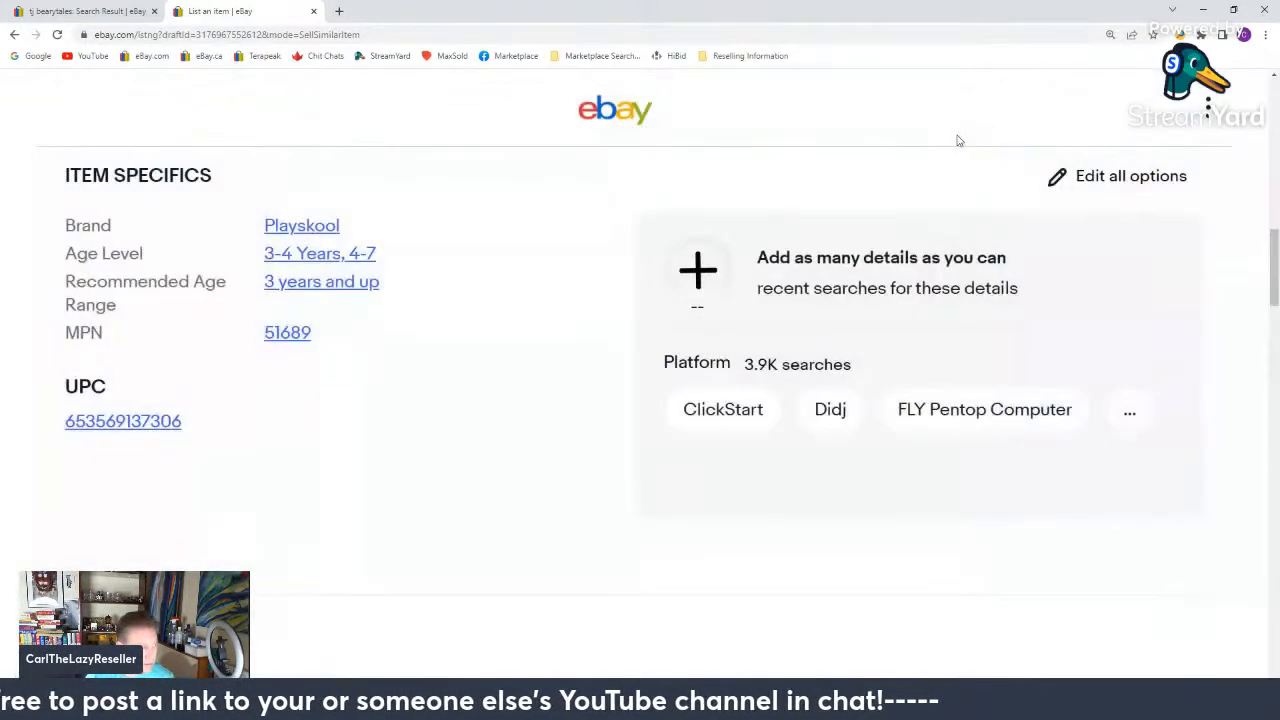
Check the sold tj bearytales search results for prices of the Trip to Outer Space book, and return to the listing draft.
{"action": "left_click", "coordinate": [90, 11]}
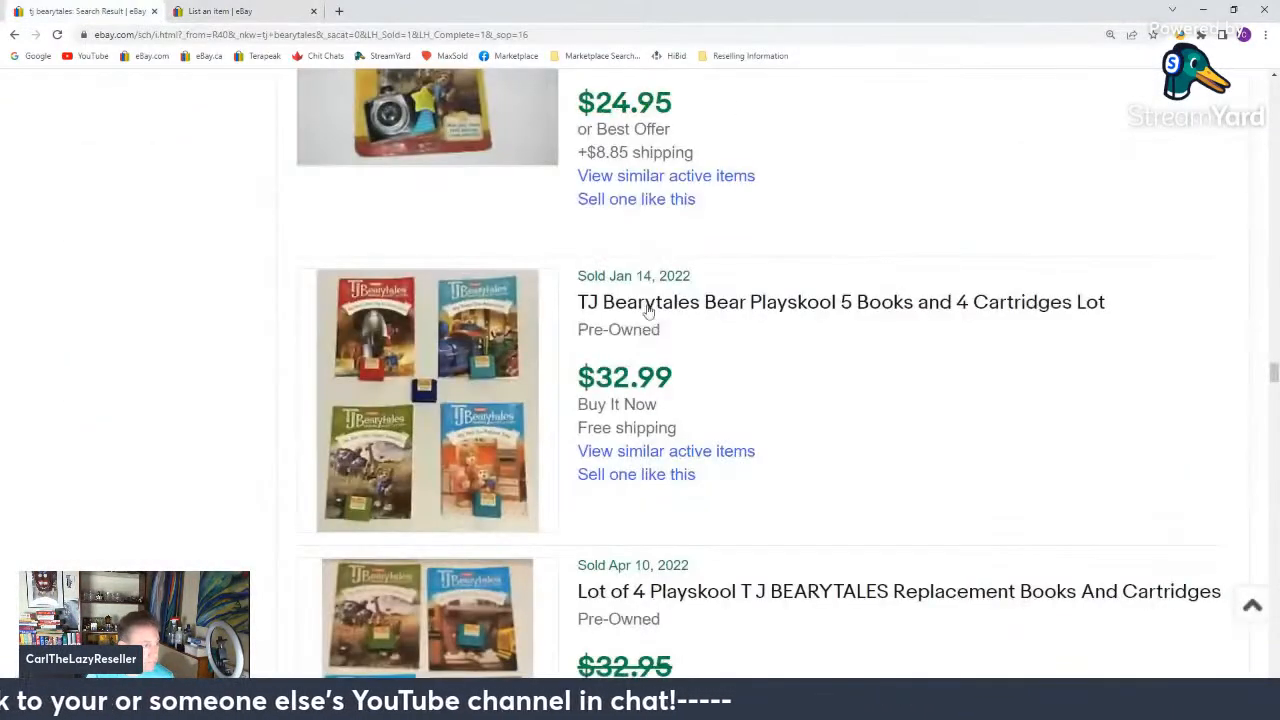
{"action": "scroll", "coordinate": [655, 355], "scroll_direction": "down", "scroll_amount": 3}
{"action": "scroll", "coordinate": [652, 355], "scroll_direction": "down", "scroll_amount": 10}
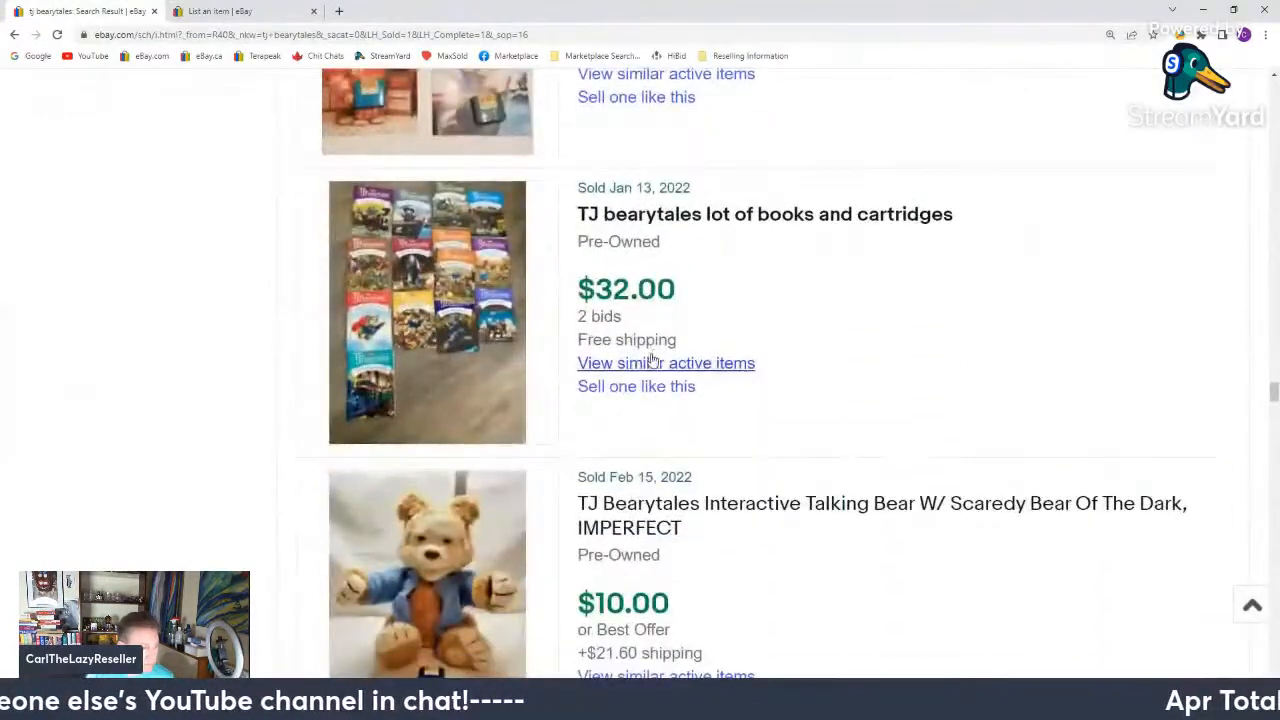
{"action": "scroll", "coordinate": [650, 360], "scroll_direction": "down", "scroll_amount": 4}
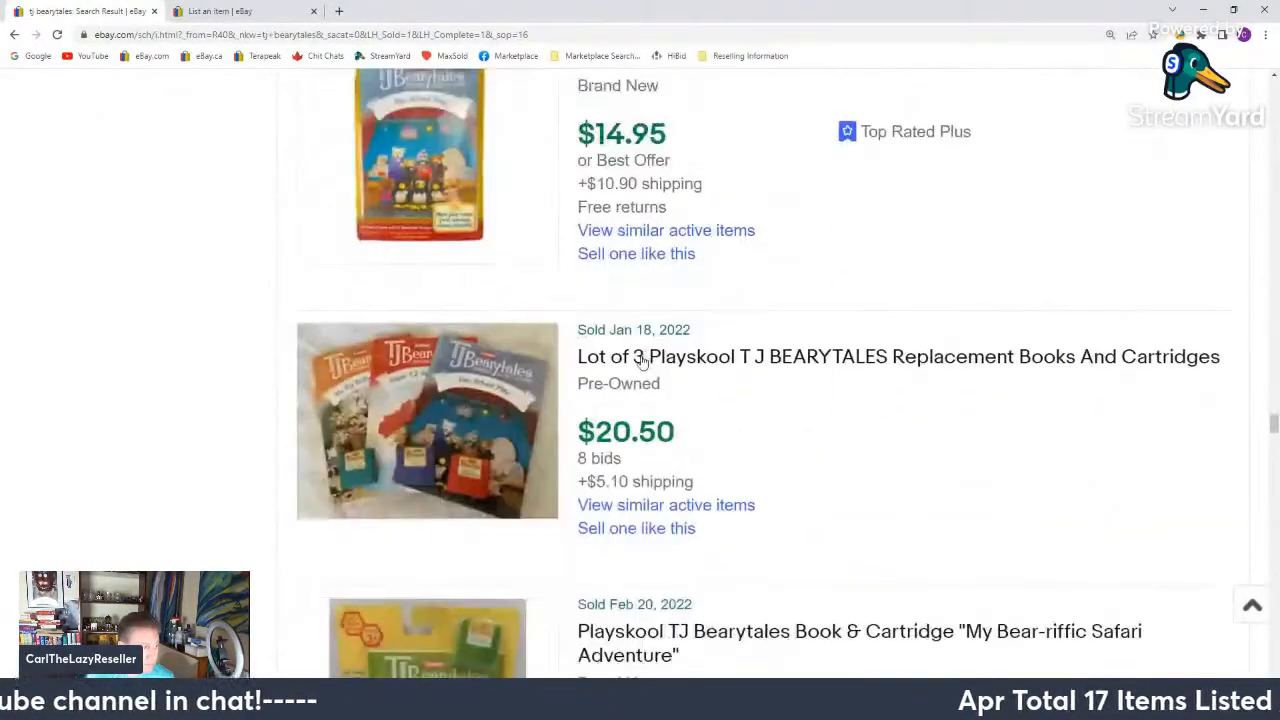
{"action": "scroll", "coordinate": [643, 360], "scroll_direction": "down", "scroll_amount": 5}
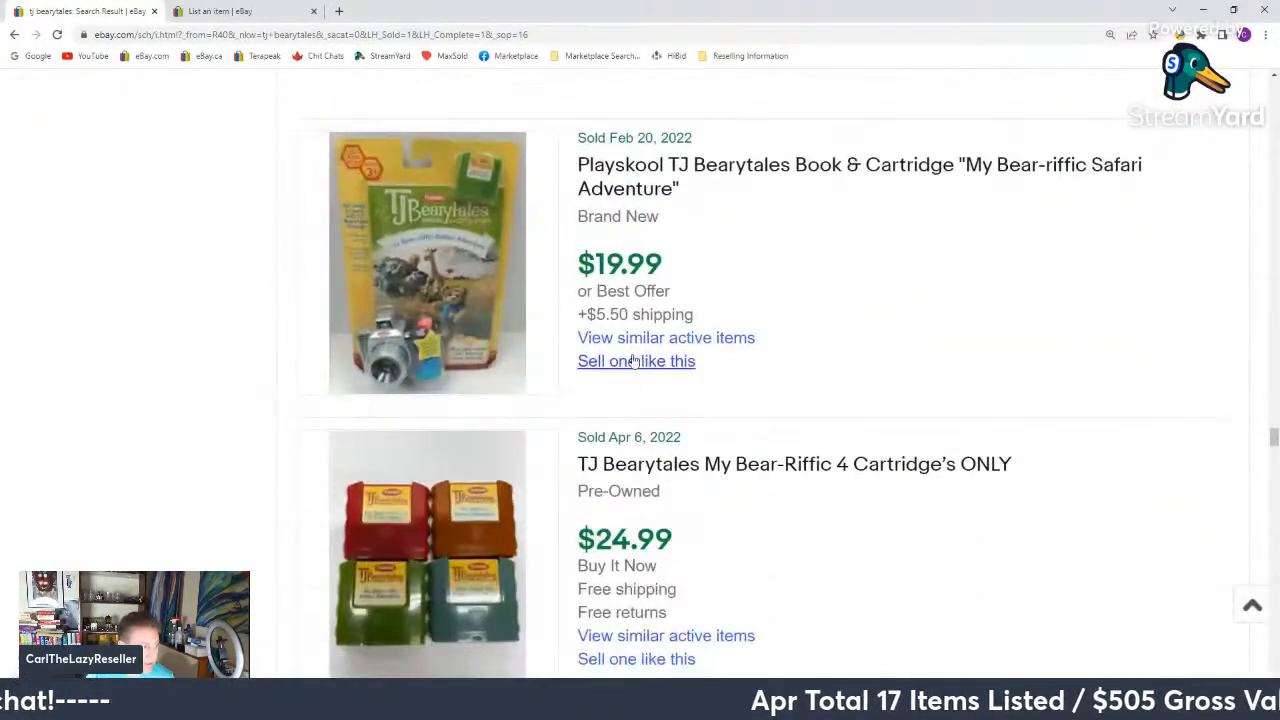
{"action": "scroll", "coordinate": [389, 431], "scroll_direction": "down", "scroll_amount": 7}
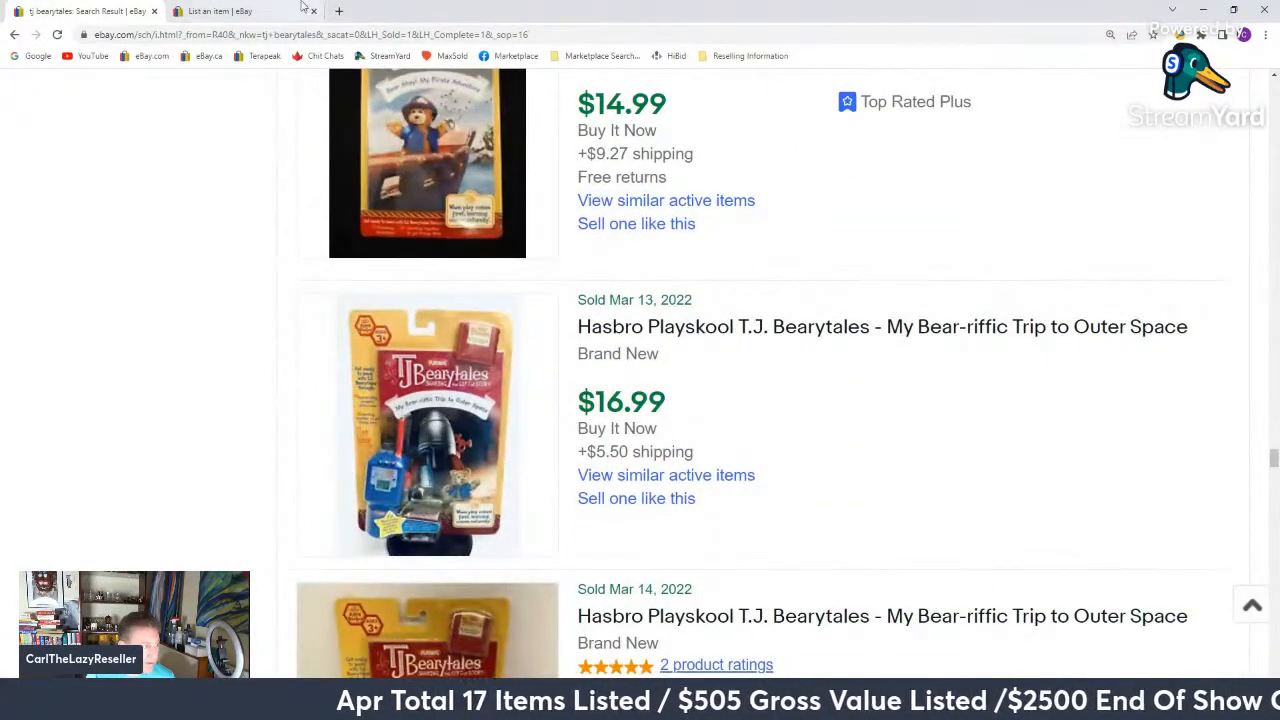
{"action": "left_click", "coordinate": [243, 10]}
{"action": "scroll", "coordinate": [391, 195], "scroll_direction": "down", "scroll_amount": 4}
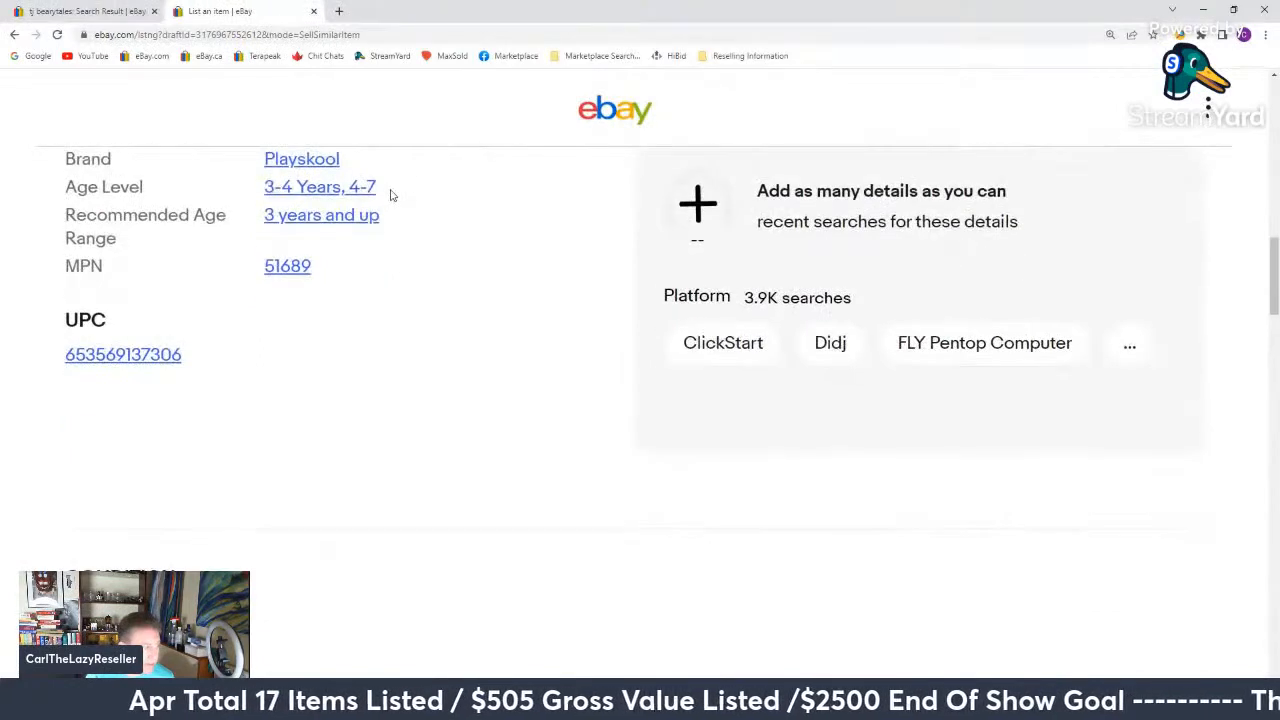
{"action": "scroll", "coordinate": [383, 200], "scroll_direction": "up", "scroll_amount": 3}
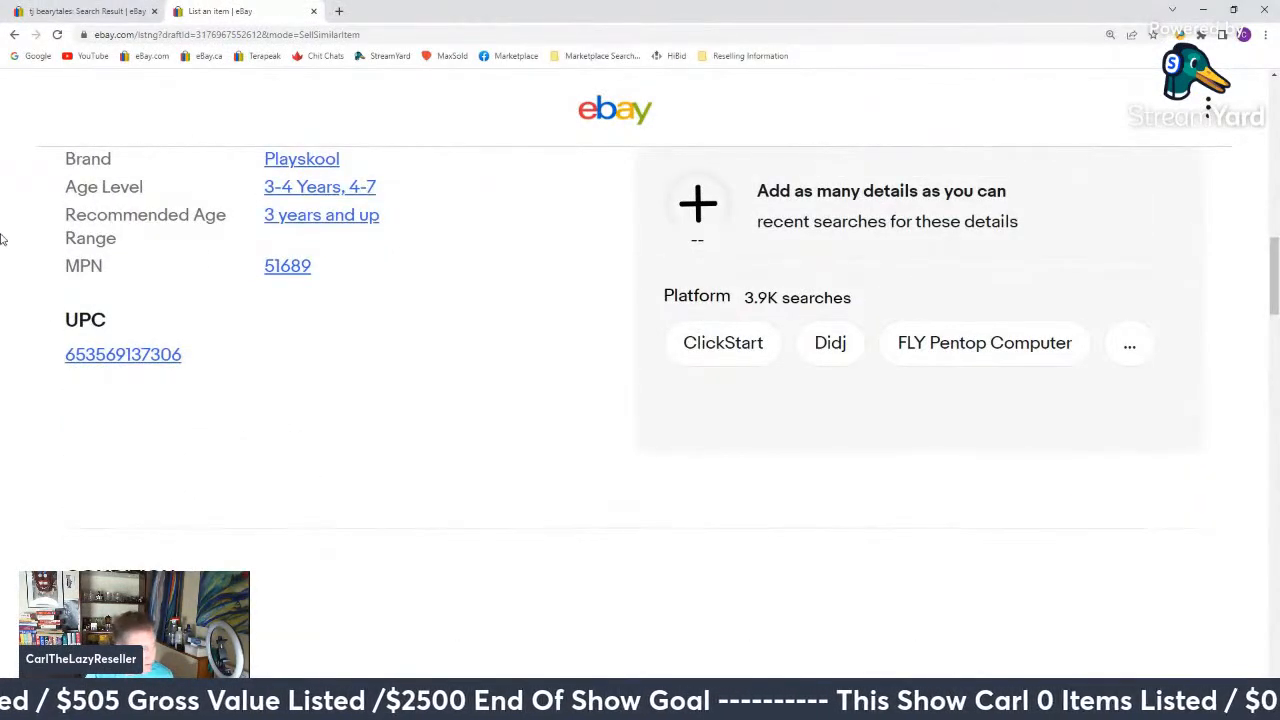
{"action": "left_click", "coordinate": [135, 354]}
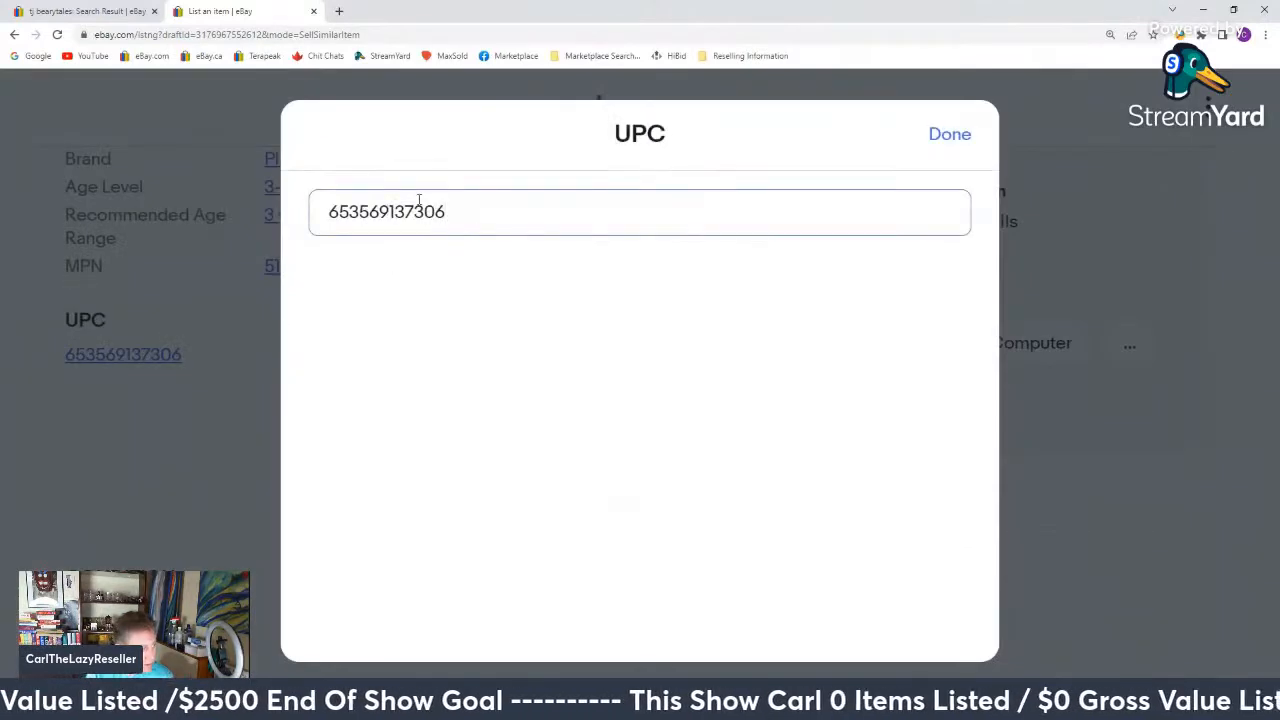
{"action": "double_click", "coordinate": [418, 205]}
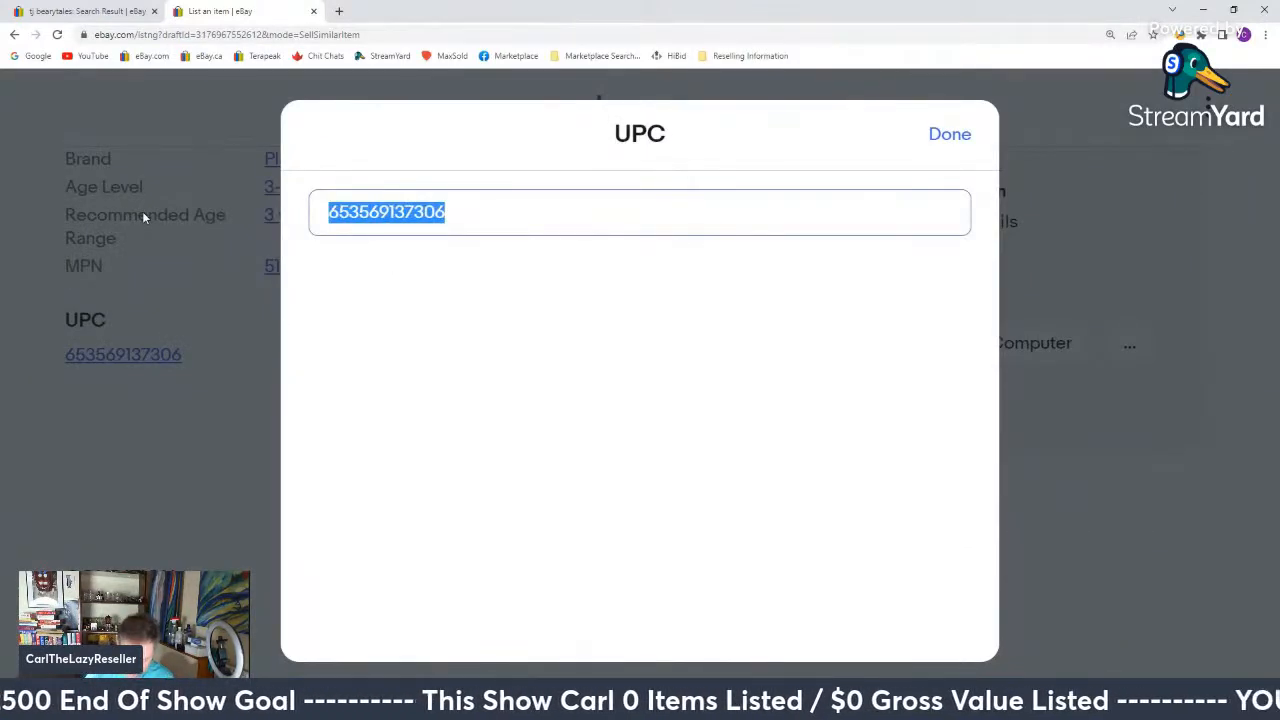
{"action": "type", "text": "6535"}
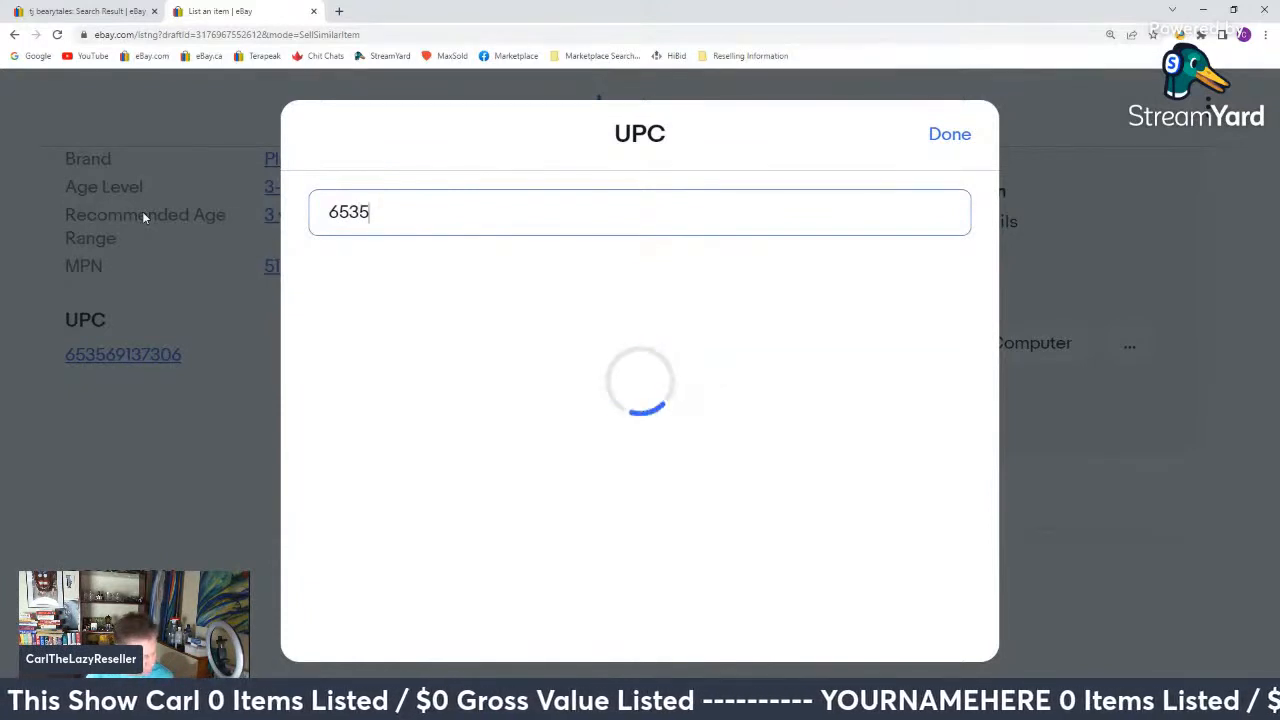
{"action": "type", "text": "6913"}
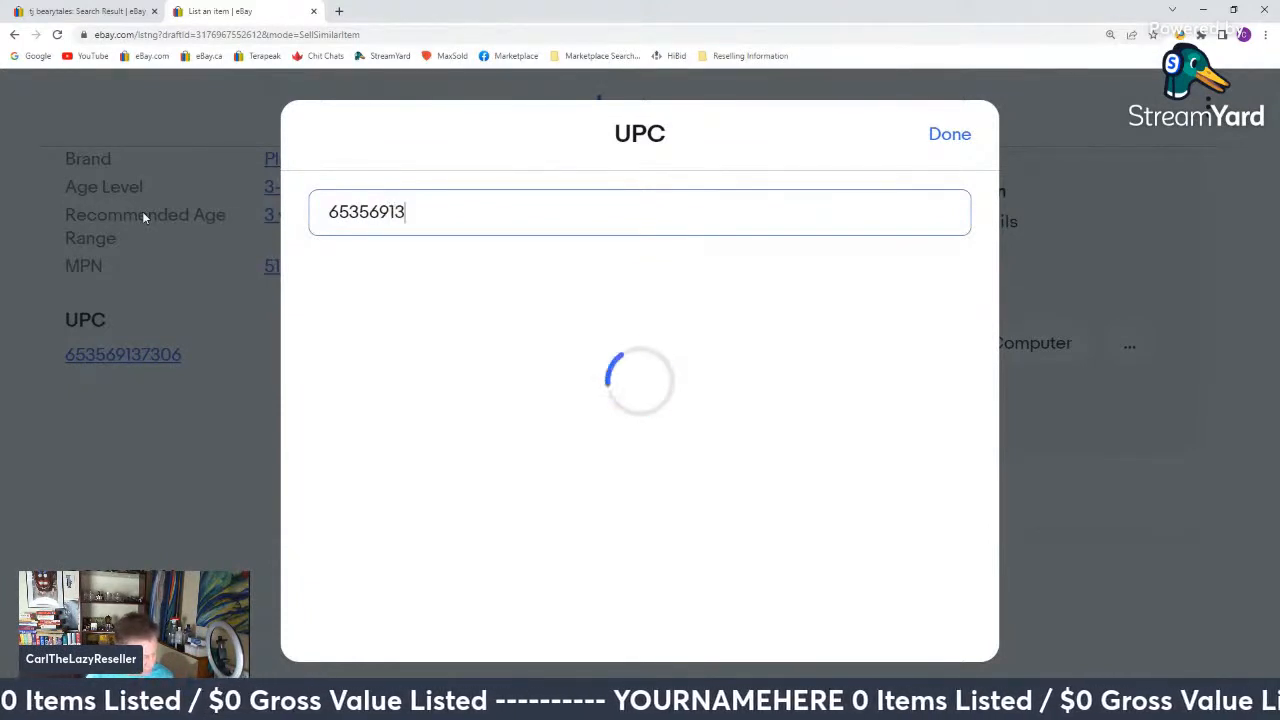
{"action": "type", "text": "7290"}
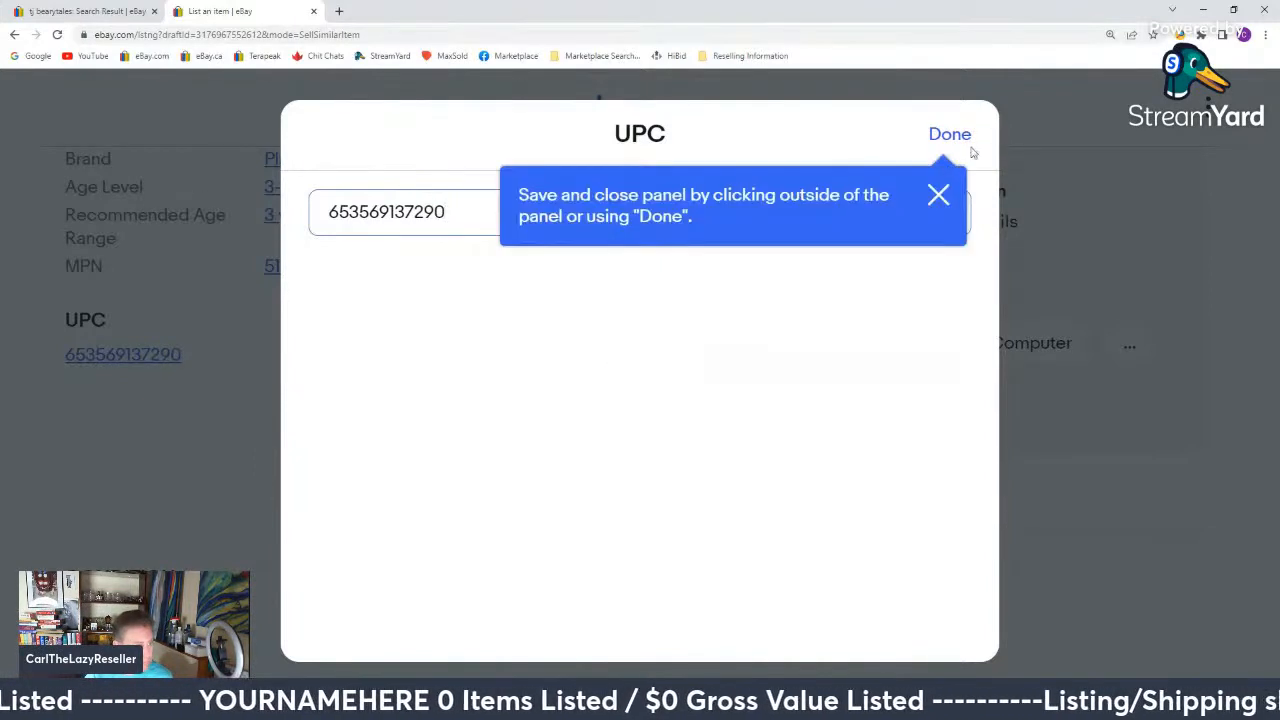
{"action": "left_click", "coordinate": [940, 194]}
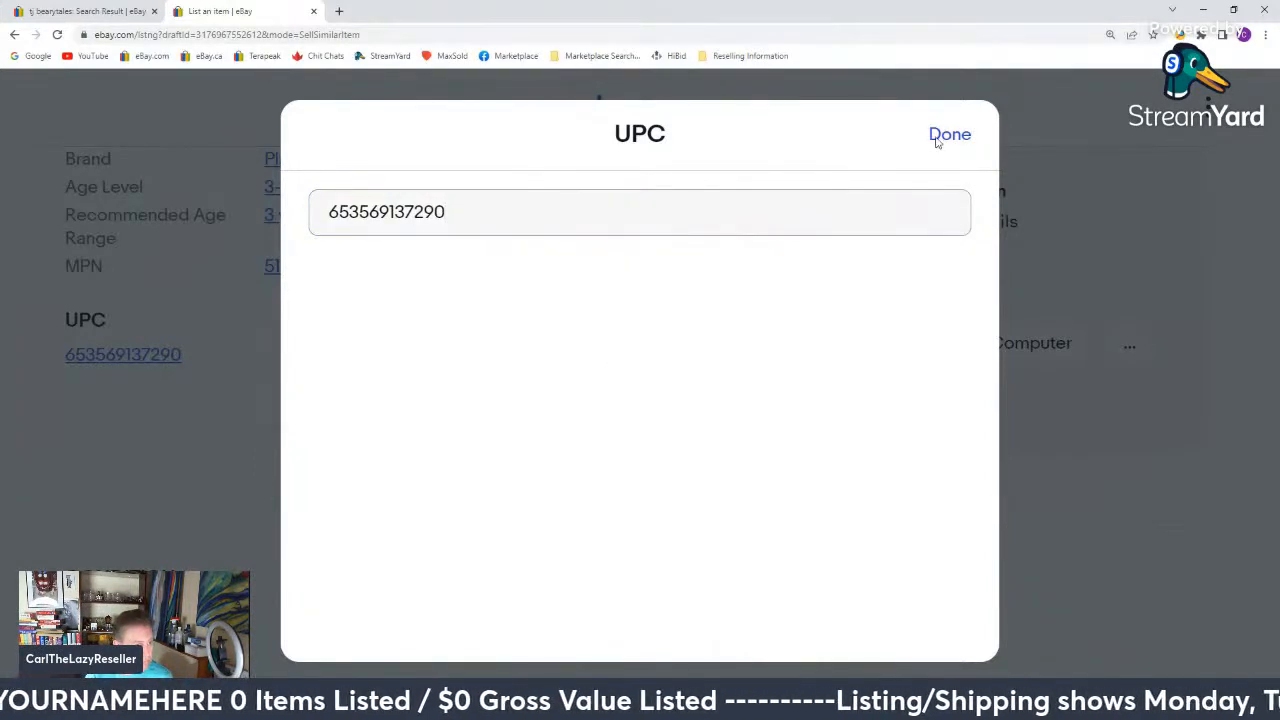
{"action": "left_click", "coordinate": [946, 136]}
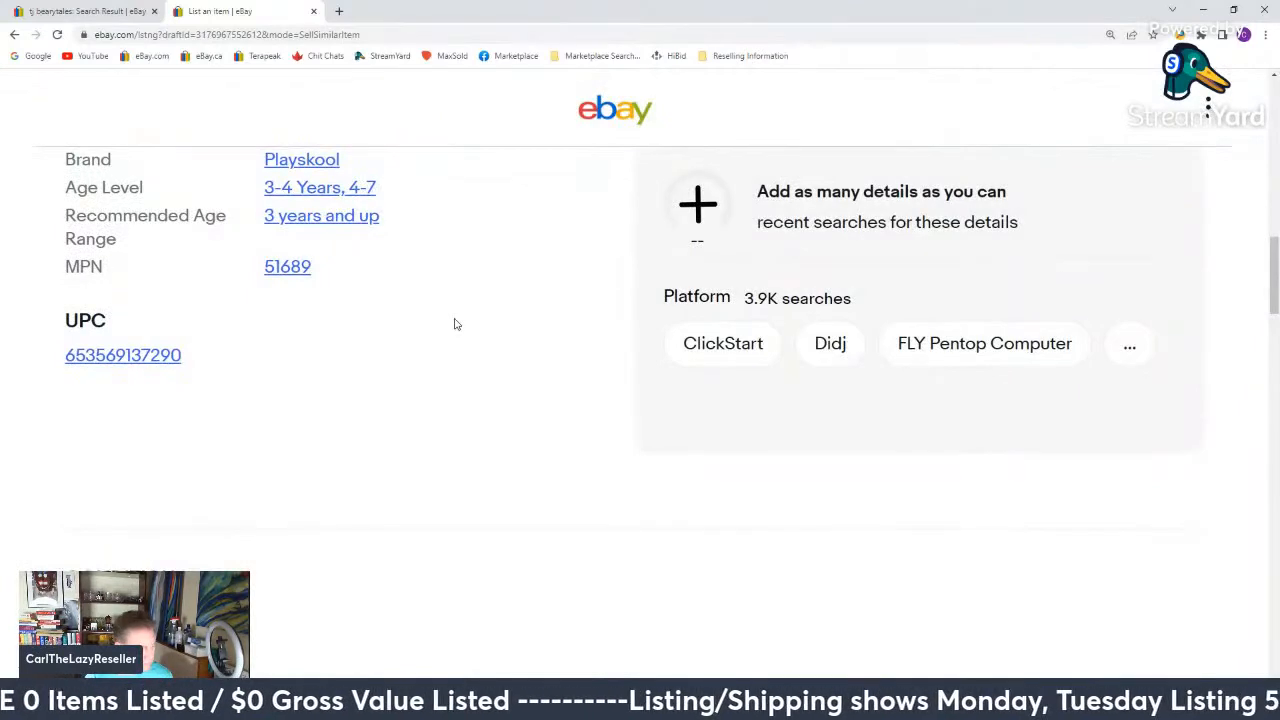
Publish the Trip to Outer Space listing and create a similar listing from it.
{"action": "scroll", "coordinate": [450, 340], "scroll_direction": "down", "scroll_amount": 12}
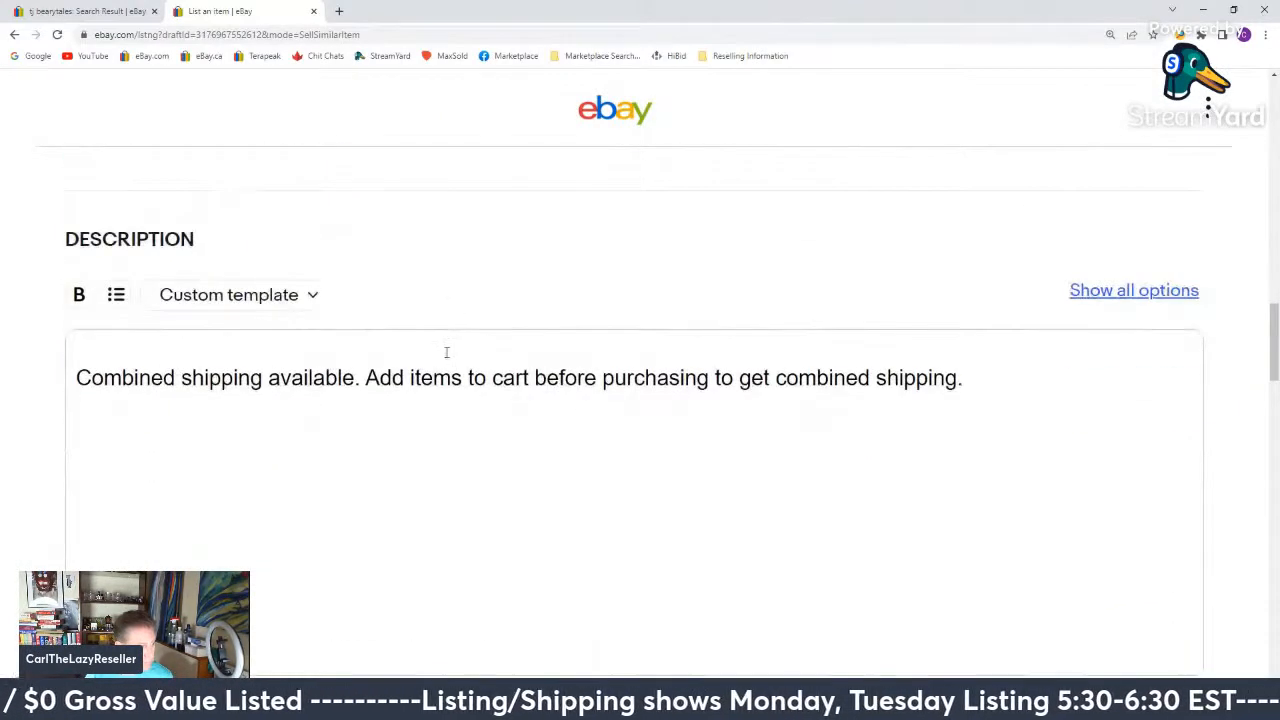
{"action": "scroll", "coordinate": [447, 352], "scroll_direction": "down", "scroll_amount": 5}
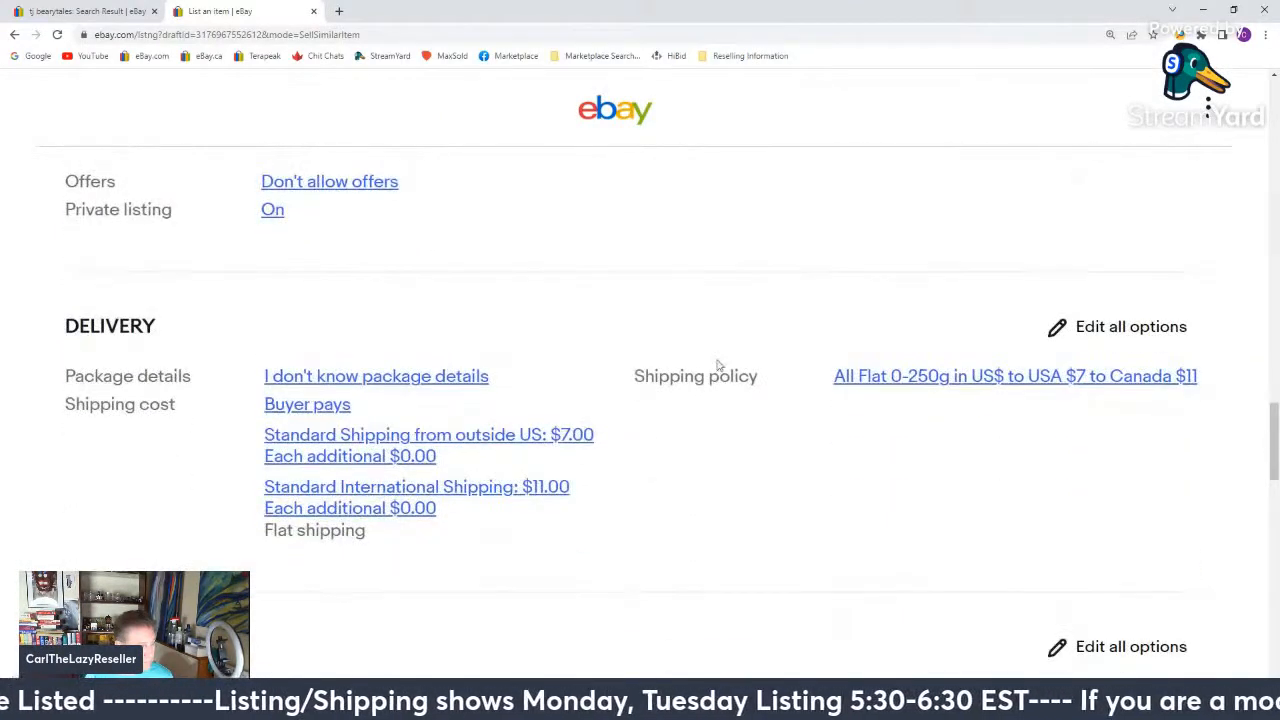
{"action": "mouse_move", "coordinate": [1268, 455]}
{"action": "left_mouse_down"}
{"action": "mouse_move", "coordinate": [1268, 564]}
{"action": "mouse_move", "coordinate": [1272, 201]}
{"action": "mouse_move", "coordinate": [1272, 635]}
{"action": "mouse_move", "coordinate": [1272, 454]}
{"action": "left_mouse_up"}
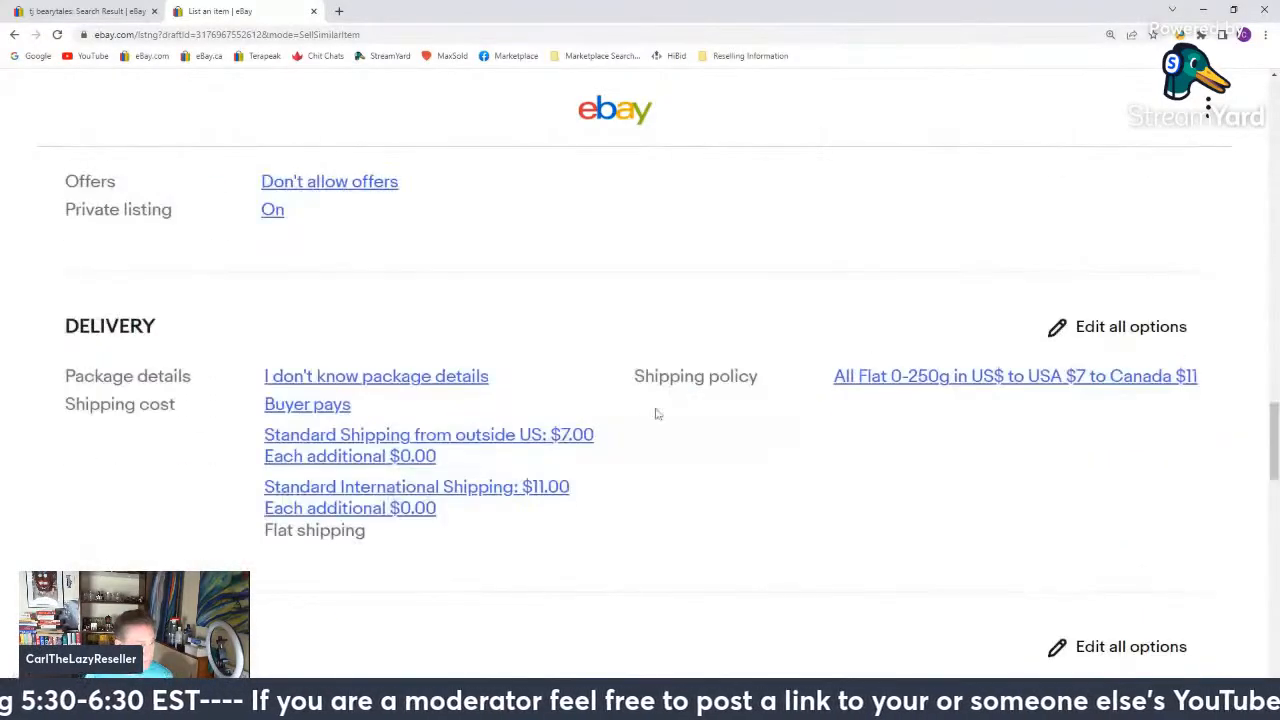
{"action": "scroll", "coordinate": [688, 445], "scroll_direction": "down", "scroll_amount": 1}
{"action": "scroll", "coordinate": [1049, 529], "scroll_direction": "down", "scroll_amount": 15}
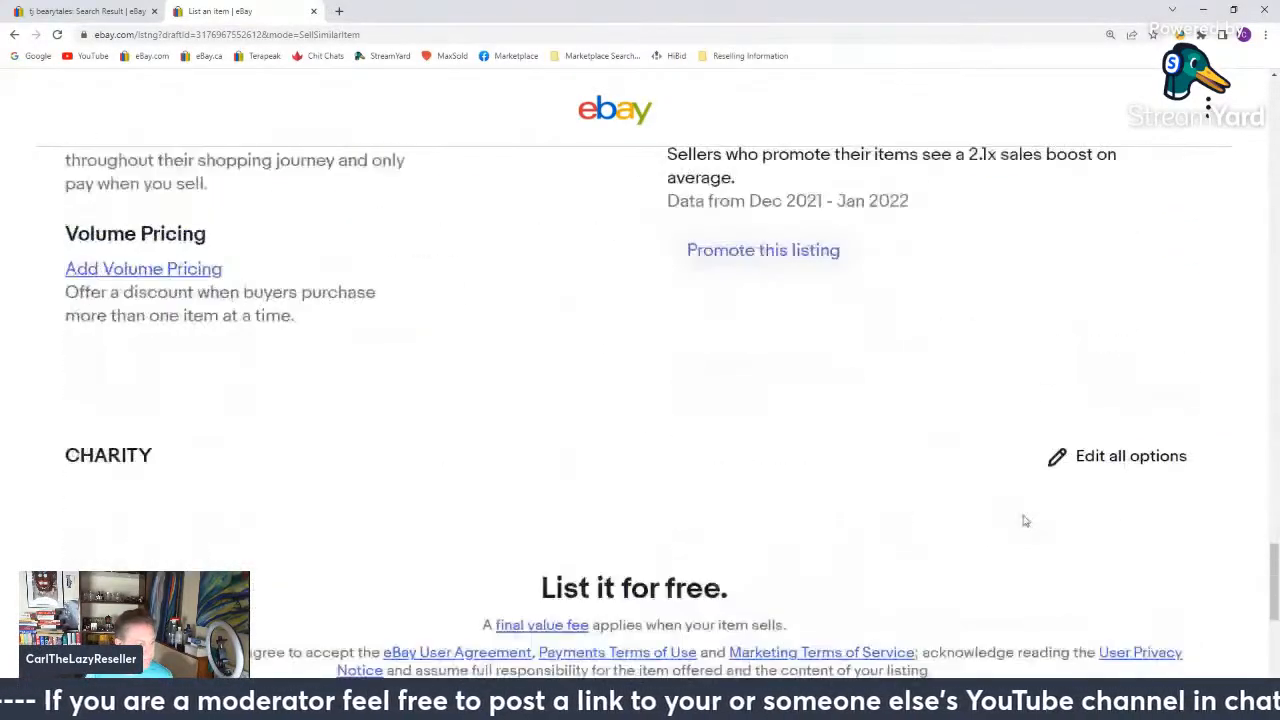
{"action": "left_click", "coordinate": [642, 270]}
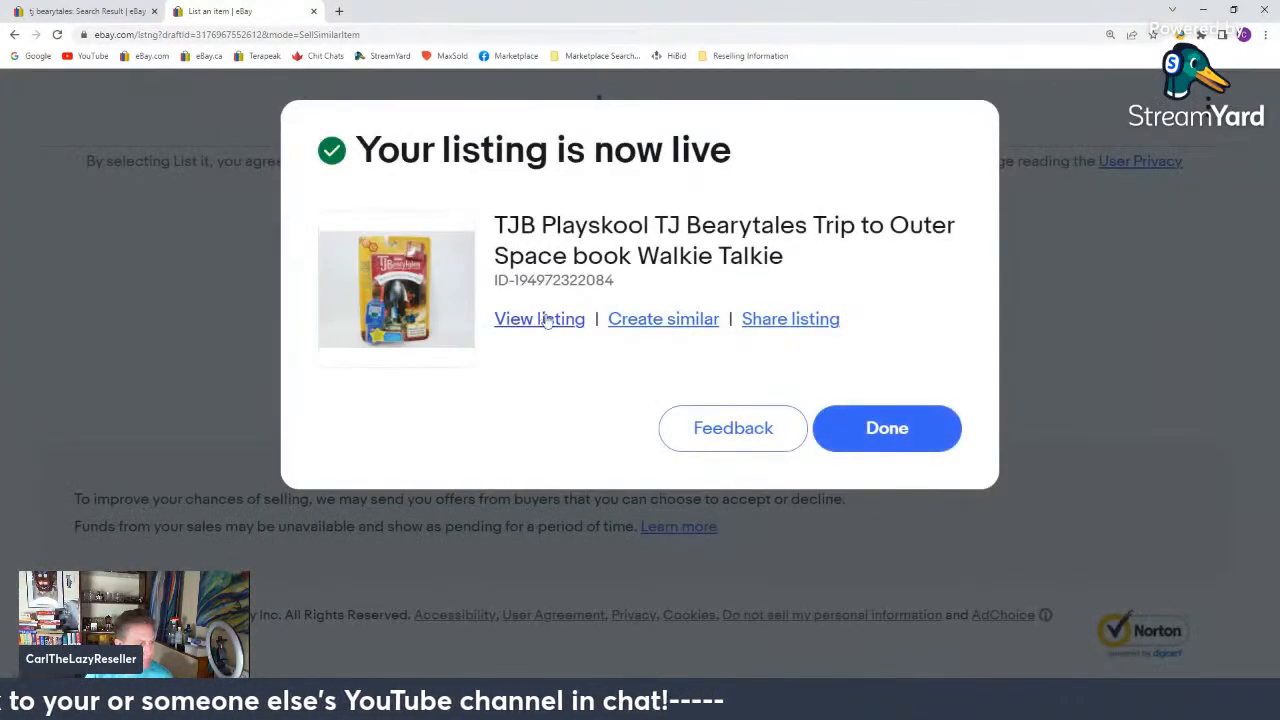
{"action": "left_click", "coordinate": [626, 318]}
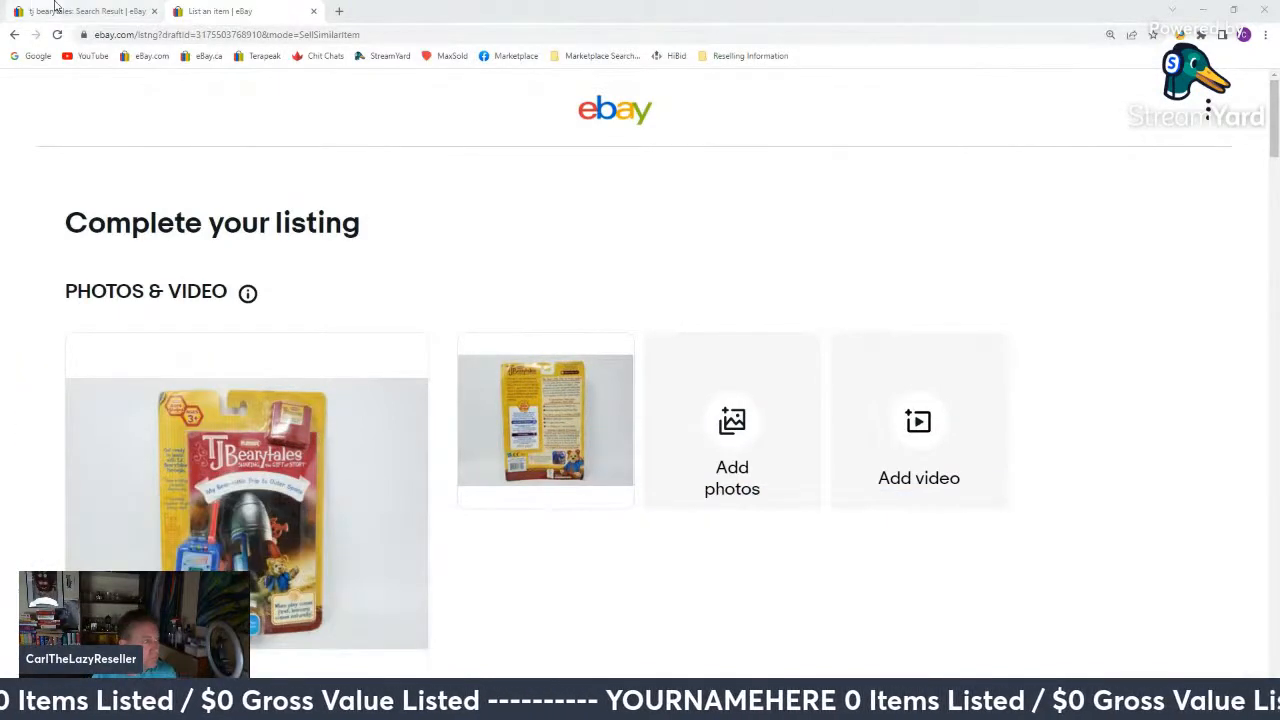
Examine the search suggestions for the letter a on the eBay.com home page, and close that browser tab.
{"action": "left_click", "coordinate": [56, 8]}
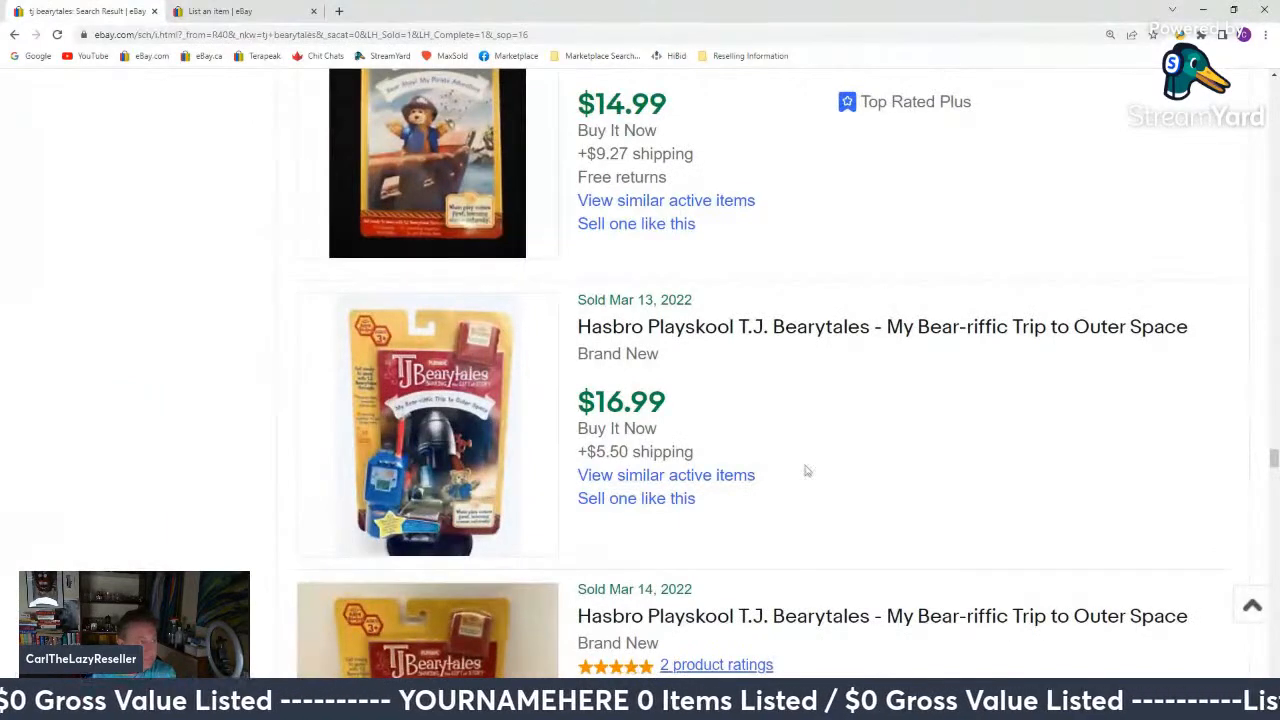
{"action": "left_click", "coordinate": [1253, 608]}
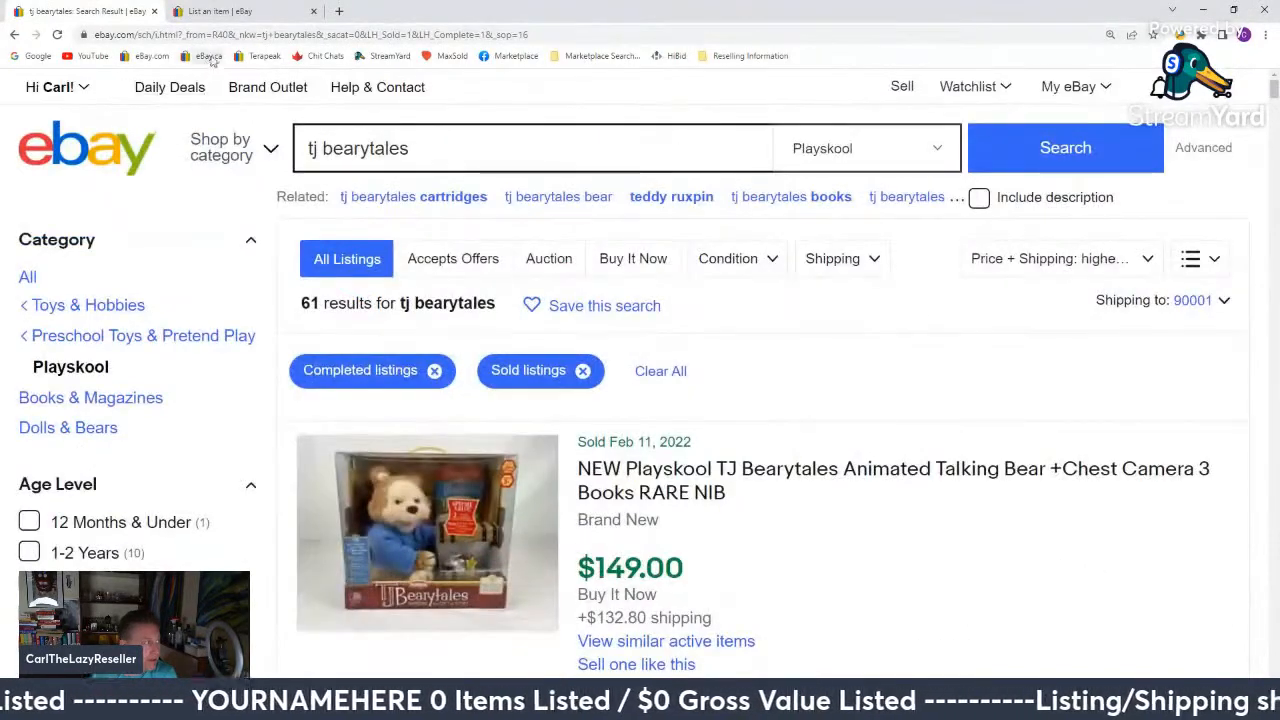
{"action": "left_click", "coordinate": [168, 57]}
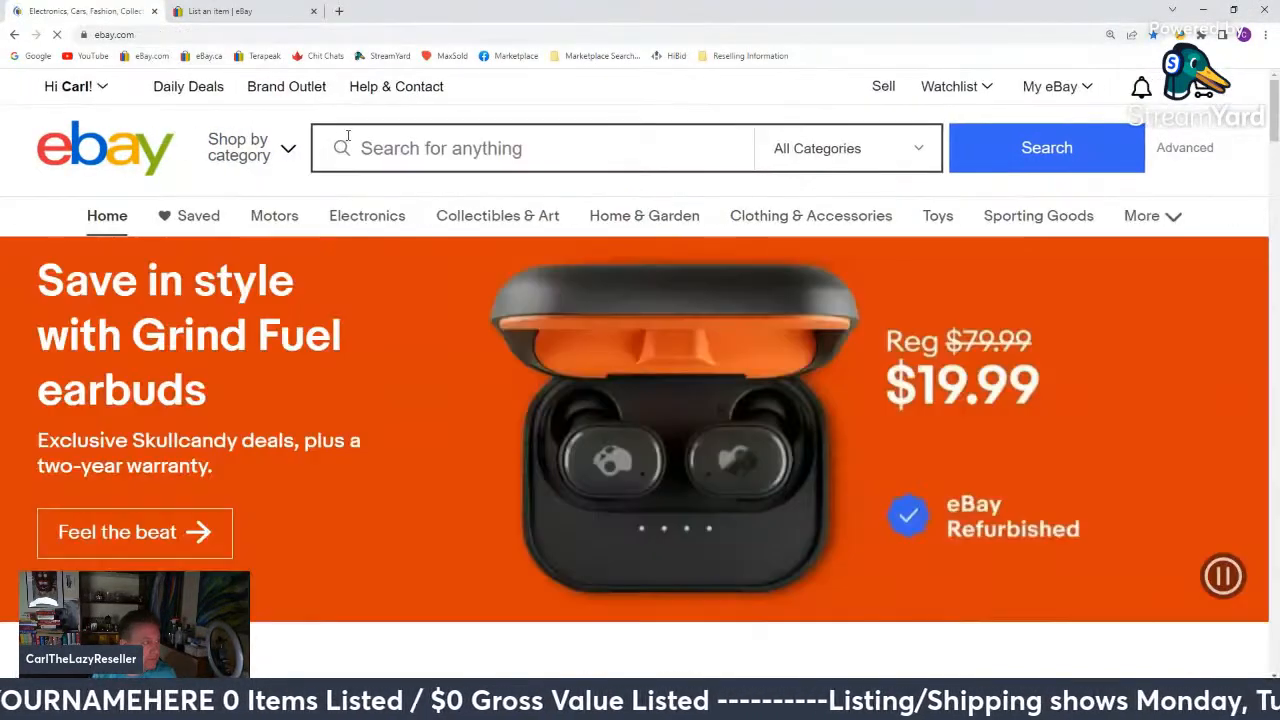
{"action": "left_click", "coordinate": [361, 147]}
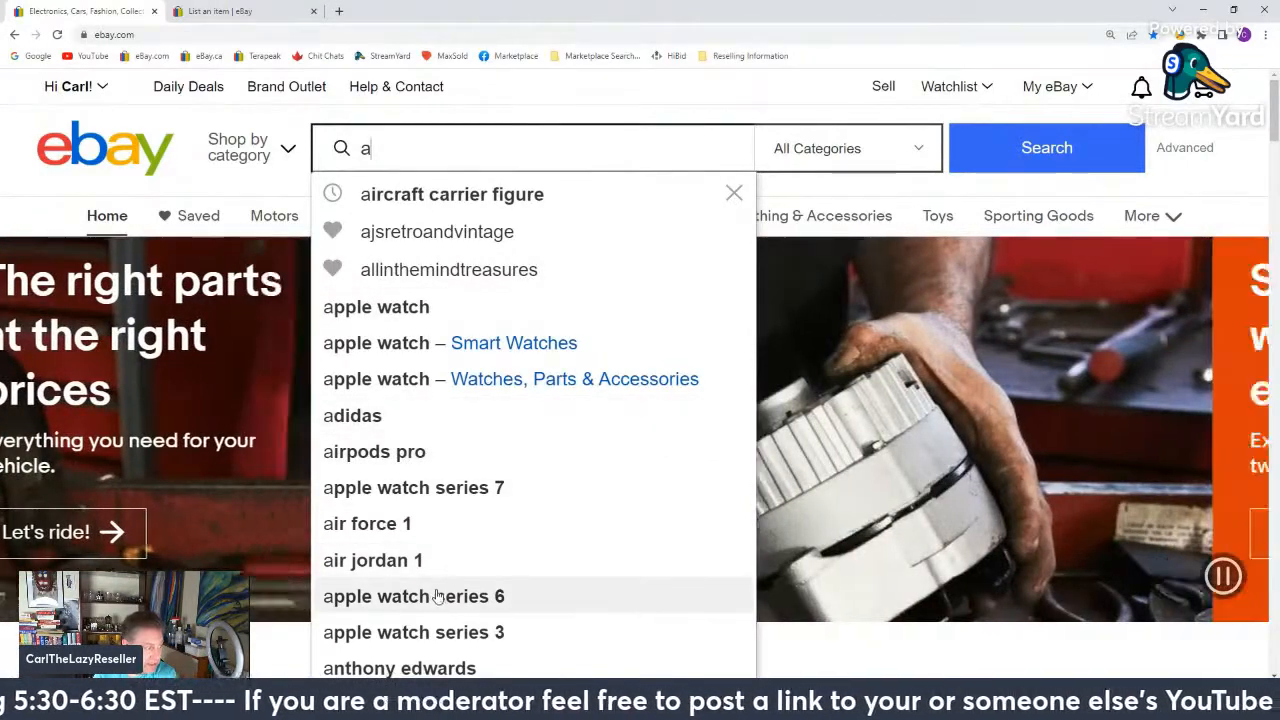
{"action": "scroll", "coordinate": [476, 547], "scroll_direction": "down", "scroll_amount": 1}
{"action": "scroll", "coordinate": [476, 547], "scroll_direction": "down", "scroll_amount": 2}
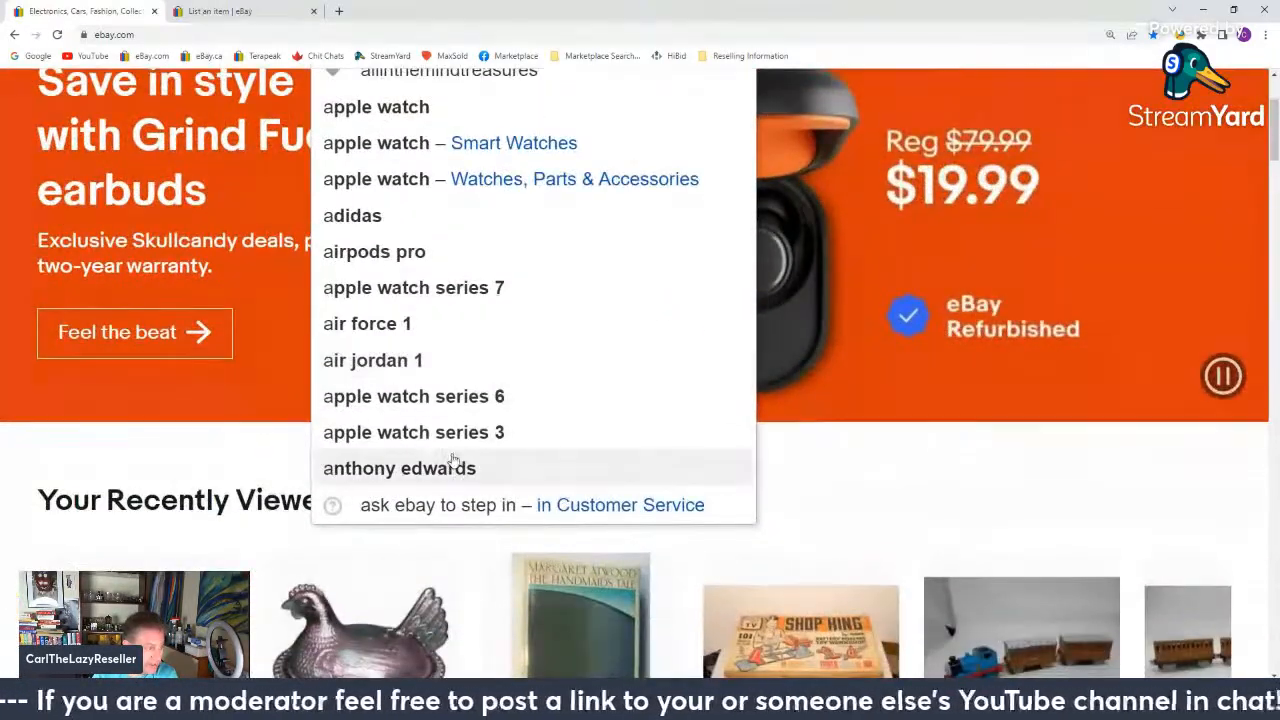
{"action": "scroll", "coordinate": [457, 463], "scroll_direction": "up", "scroll_amount": 2}
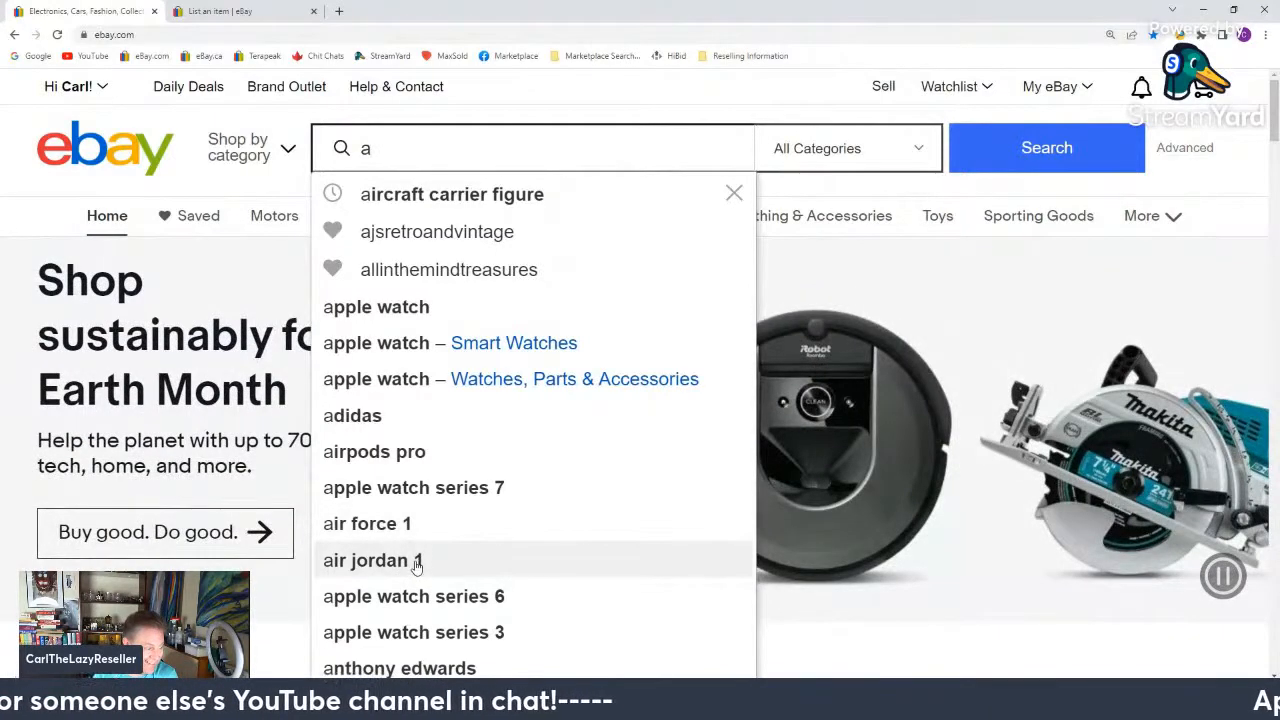
{"action": "middle_click", "coordinate": [86, 6]}
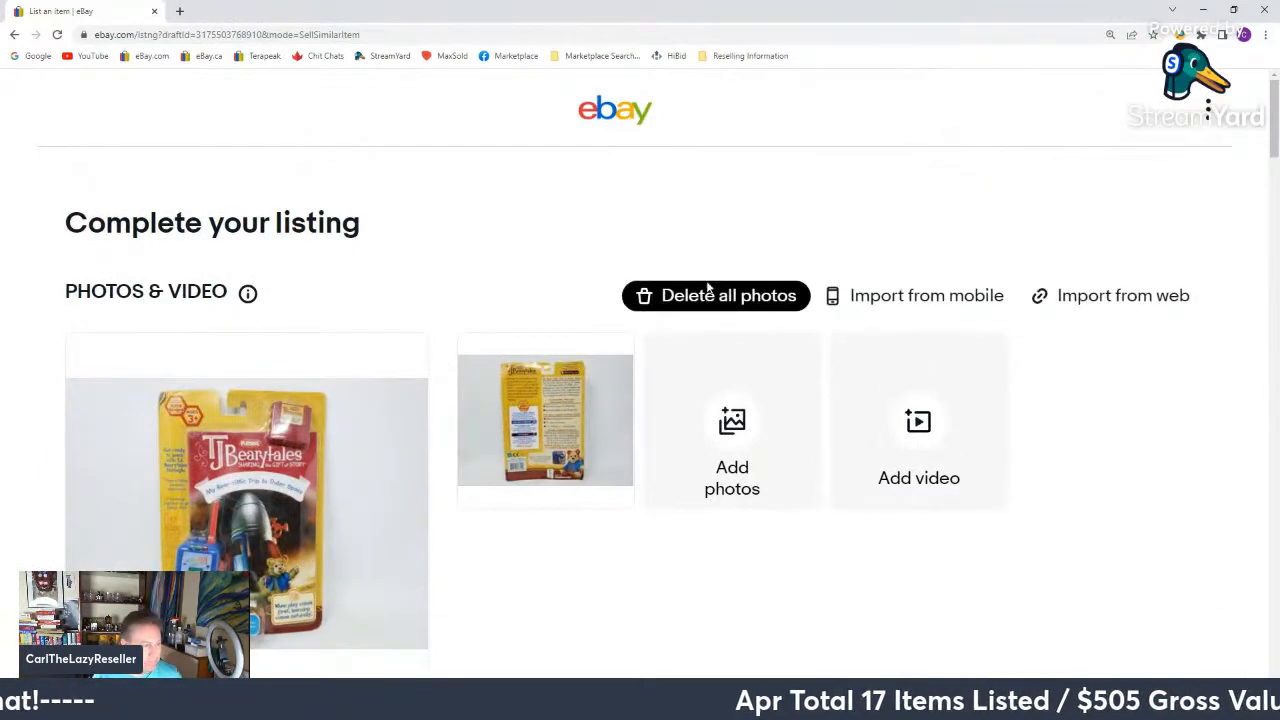
Replace all the listing photos with 20220408_165259.jpg and 20220408_165309.jpg from the To List folder.
{"action": "left_click", "coordinate": [714, 294]}
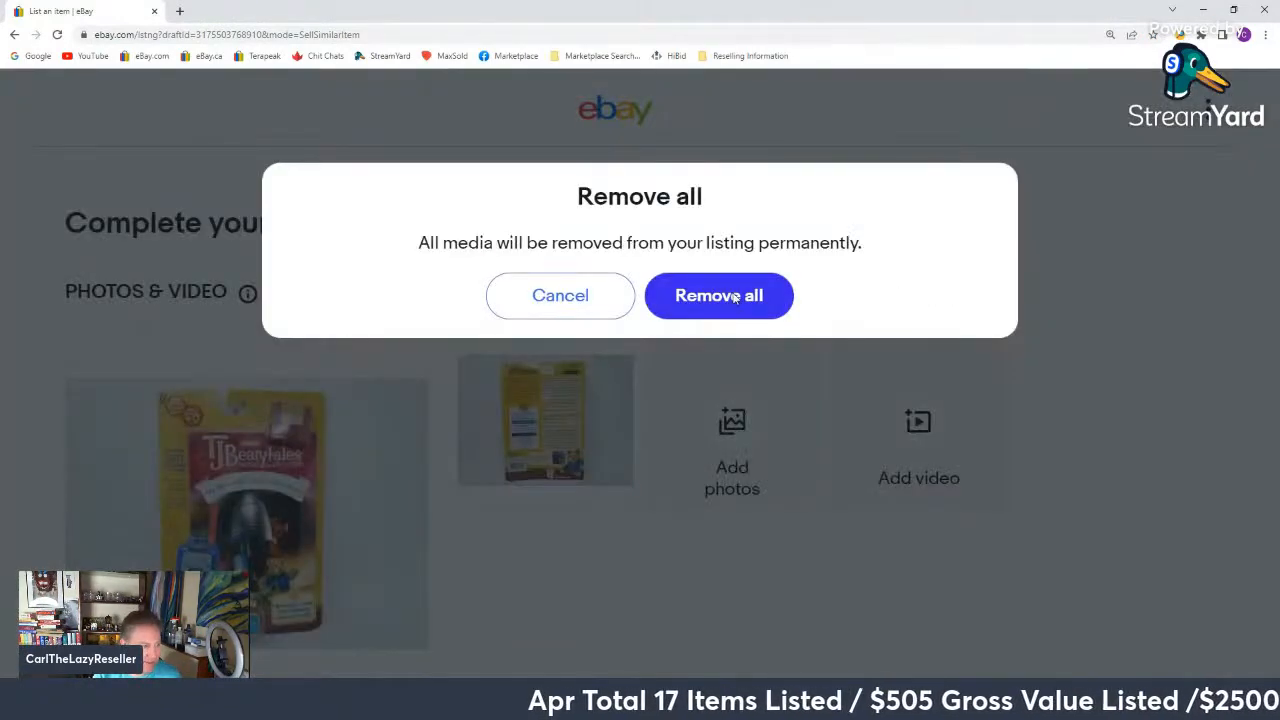
{"action": "left_click", "coordinate": [733, 297]}
{"action": "left_click", "coordinate": [500, 497]}
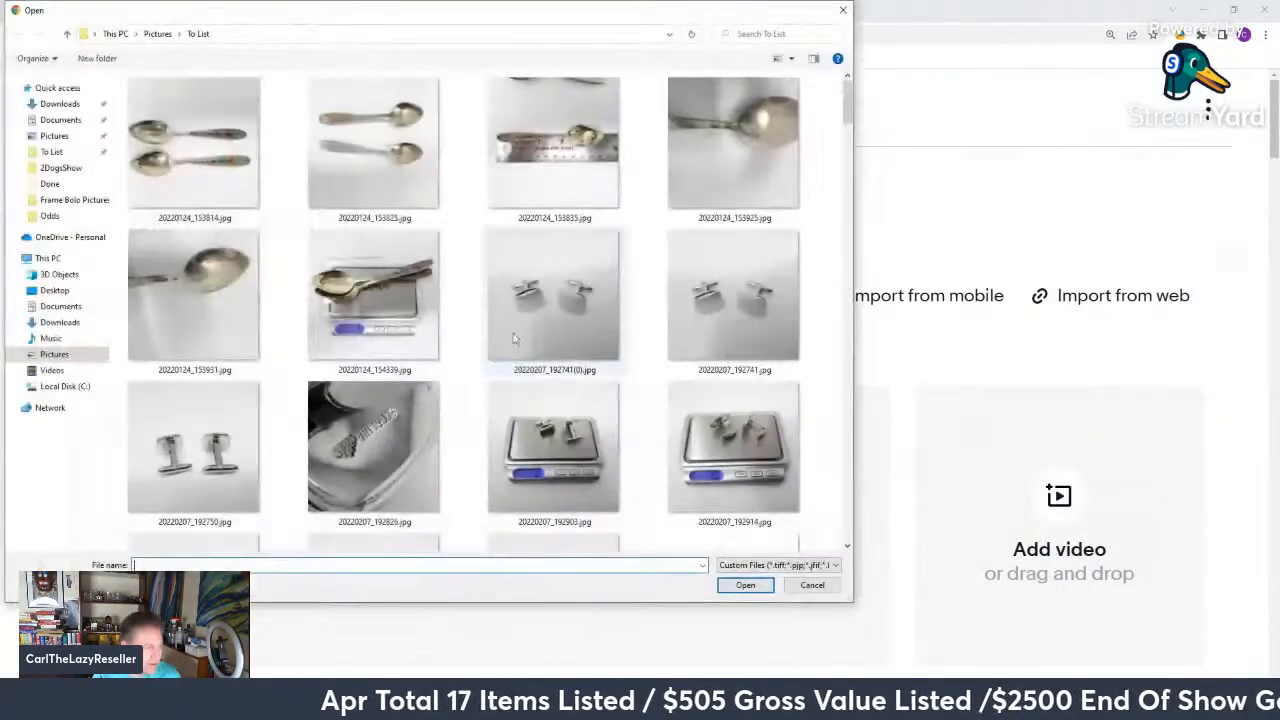
{"action": "scroll", "coordinate": [513, 338], "scroll_direction": "down", "scroll_amount": 15}
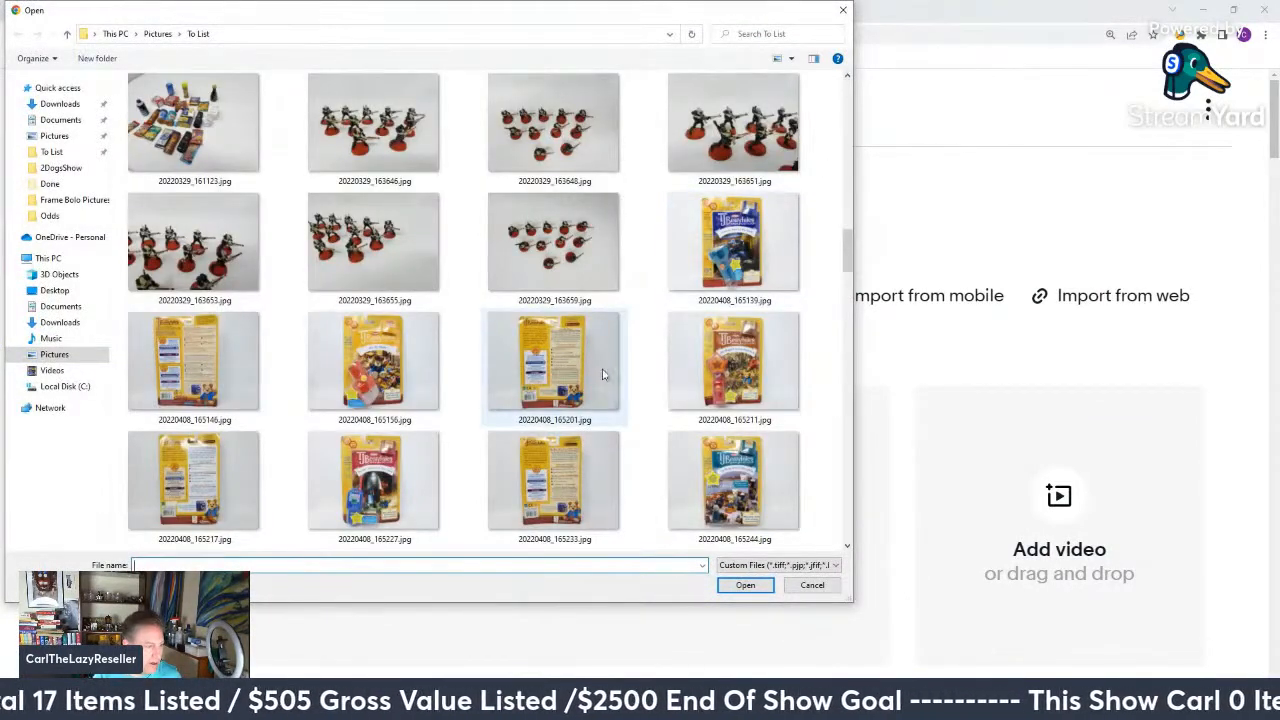
{"action": "scroll", "coordinate": [680, 385], "scroll_direction": "down", "scroll_amount": 2}
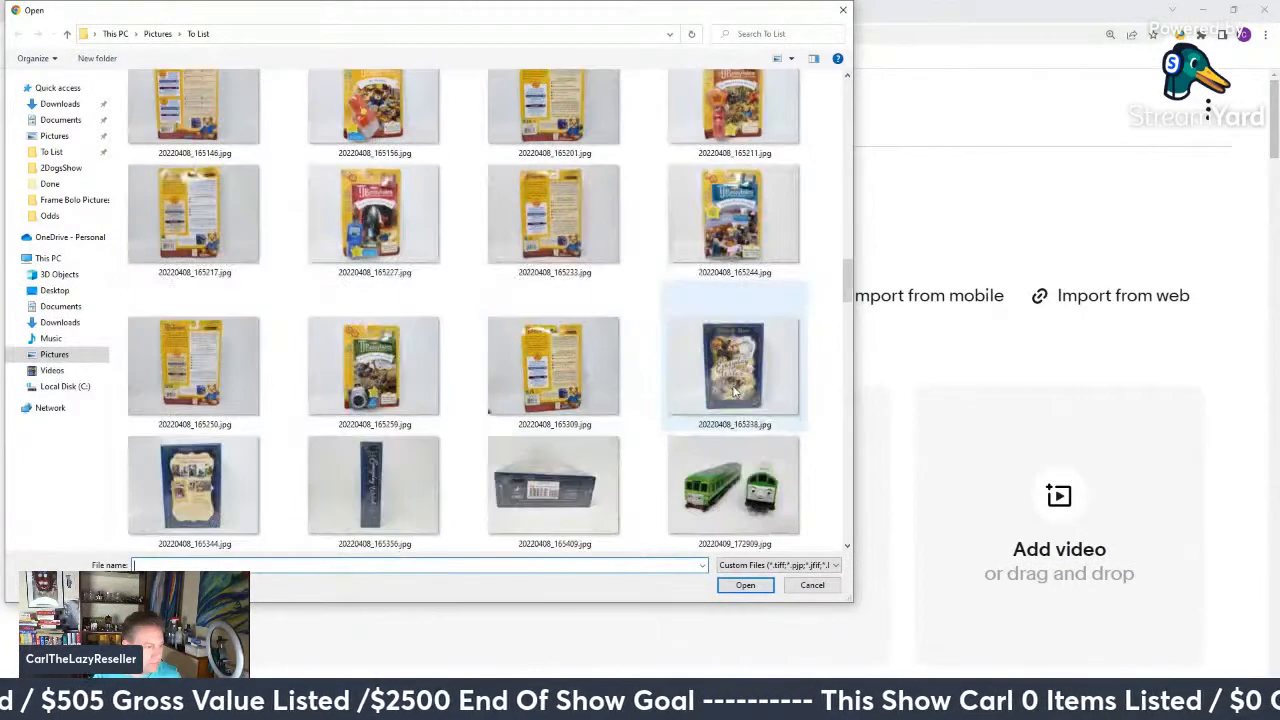
{"action": "left_click", "coordinate": [437, 379]}
{"action": "left_click", "coordinate": [553, 393], "text": "ctrl"}
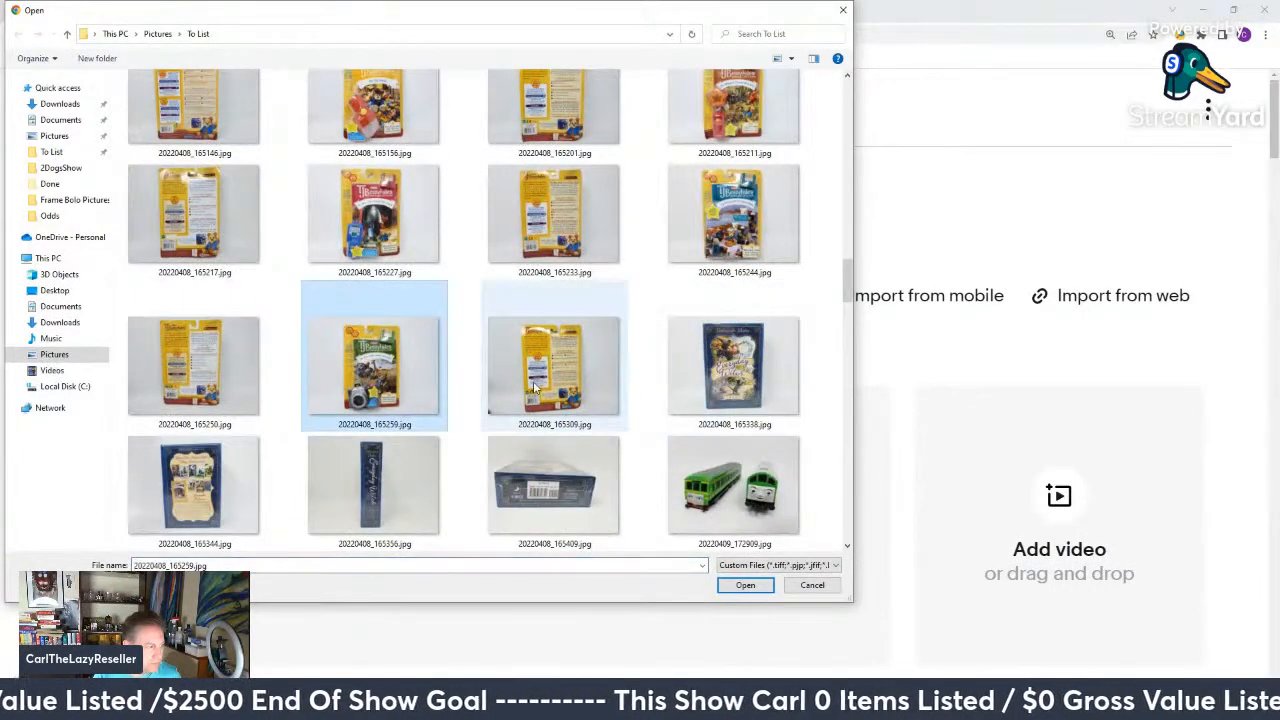
{"action": "left_click", "coordinate": [745, 586]}
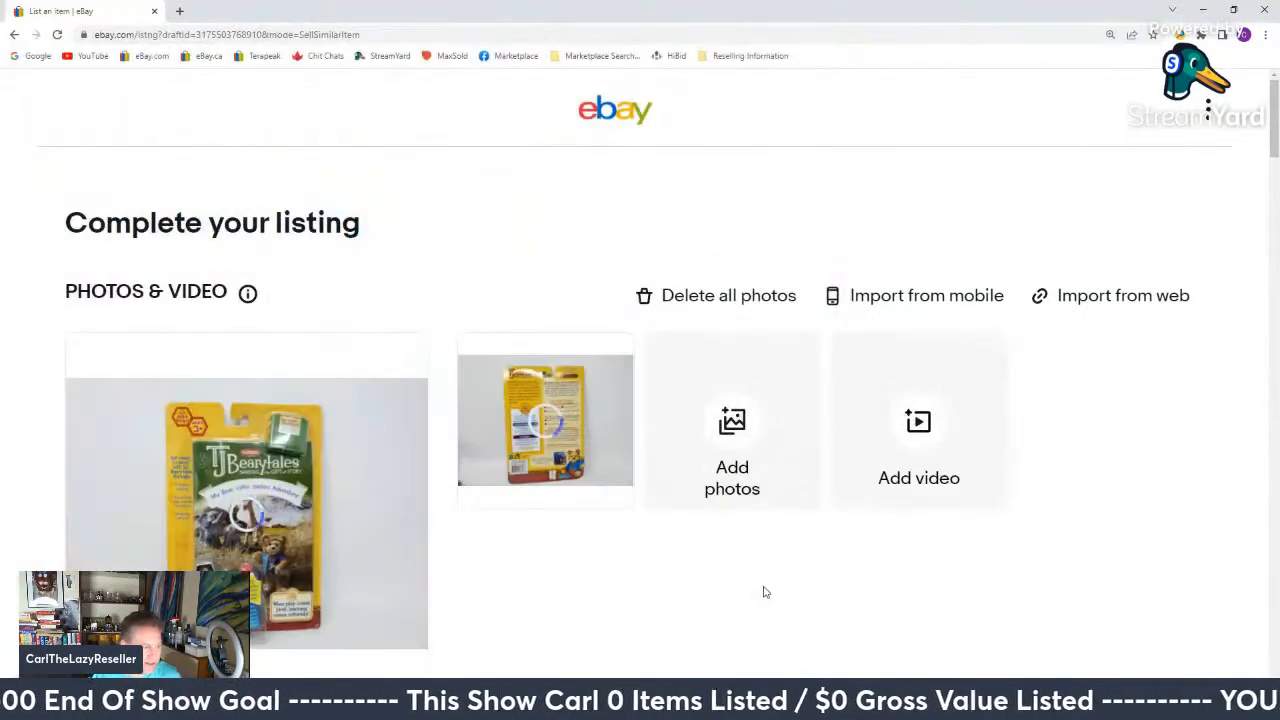
Change the item title to "TJB Playskool TJ Bearytales Safari Adventure Book Camera".
{"action": "scroll", "coordinate": [456, 264], "scroll_direction": "down", "scroll_amount": 5}
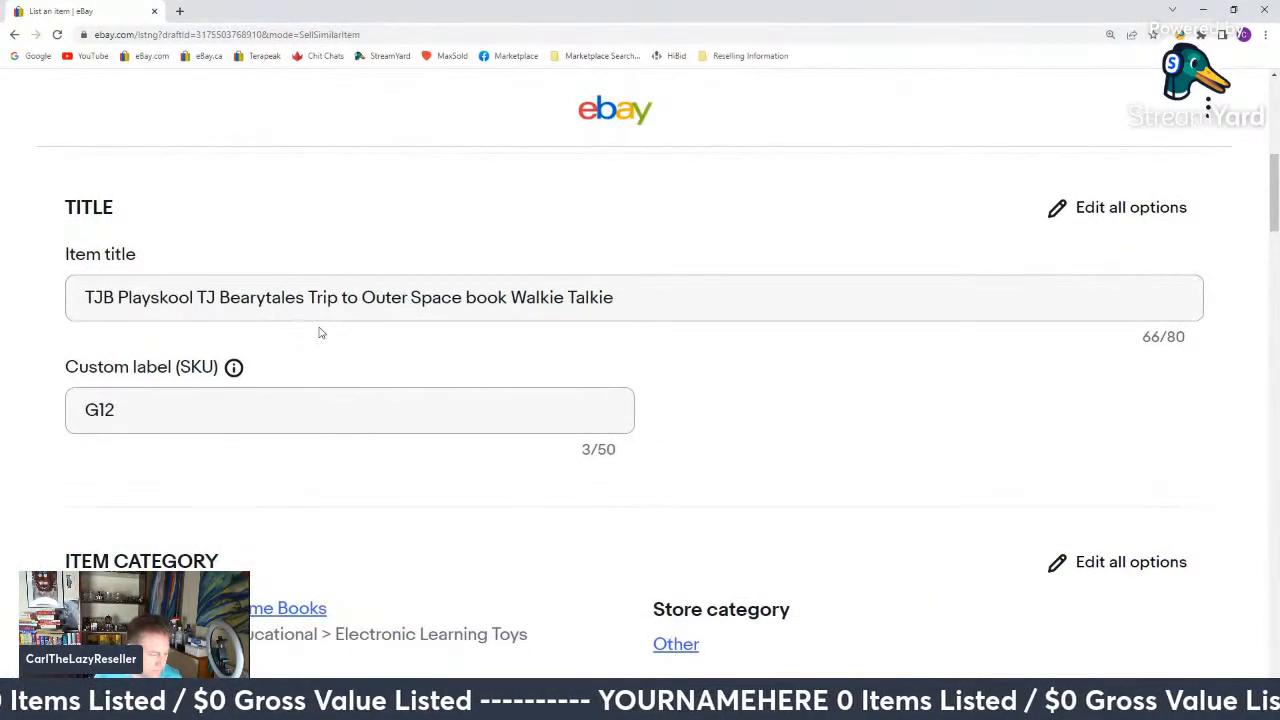
{"action": "left_click_drag", "start_coordinate": [312, 297], "coordinate": [705, 292]}
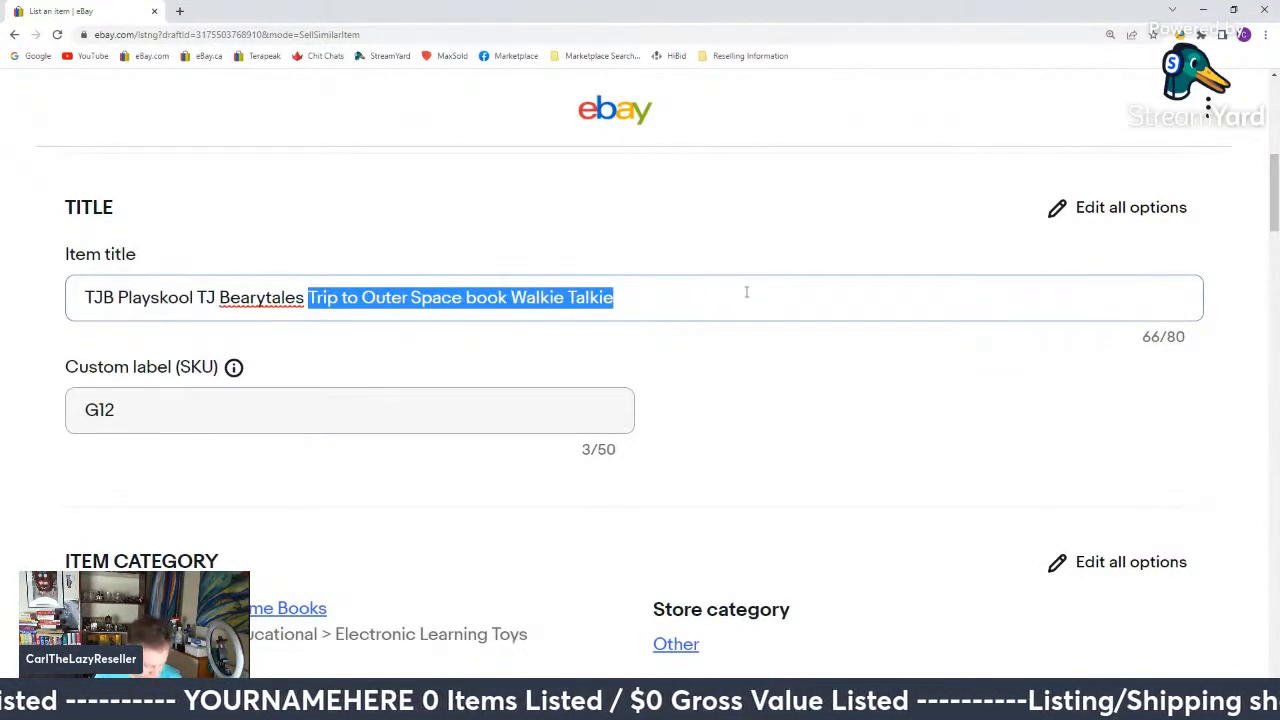
{"action": "type", "text": "Saf"}
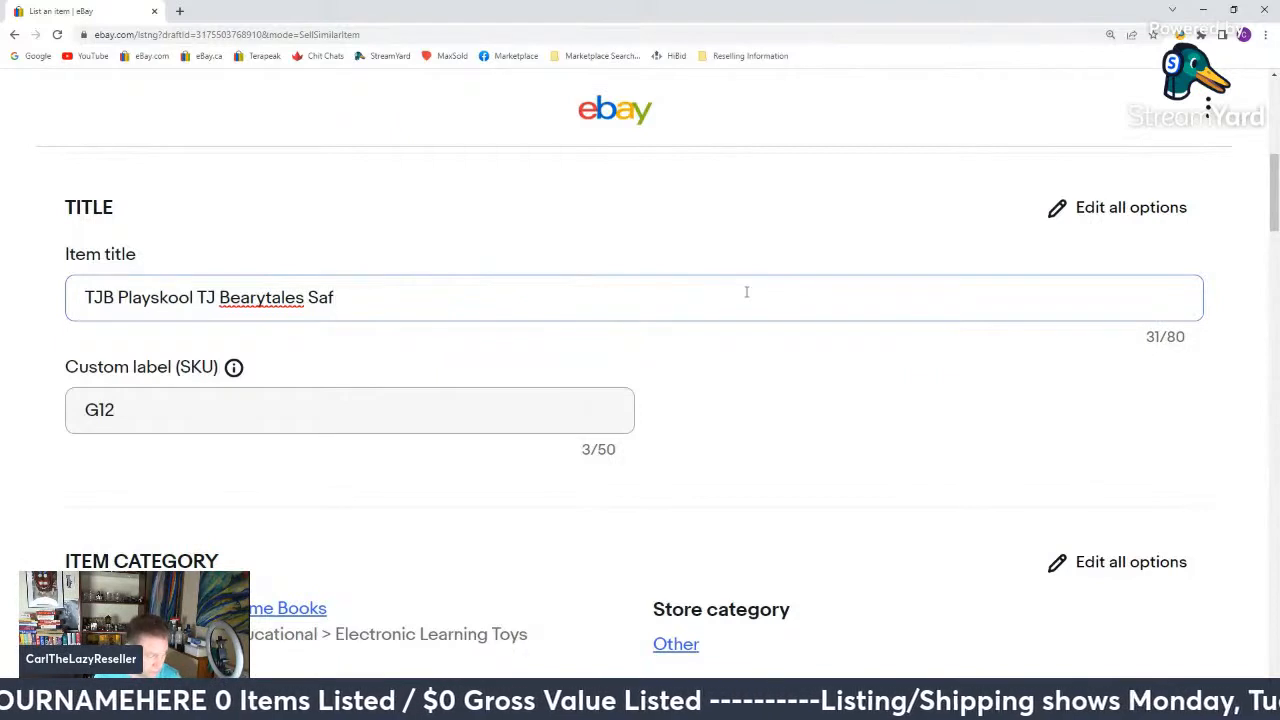
{"action": "type", "text": "ari "}
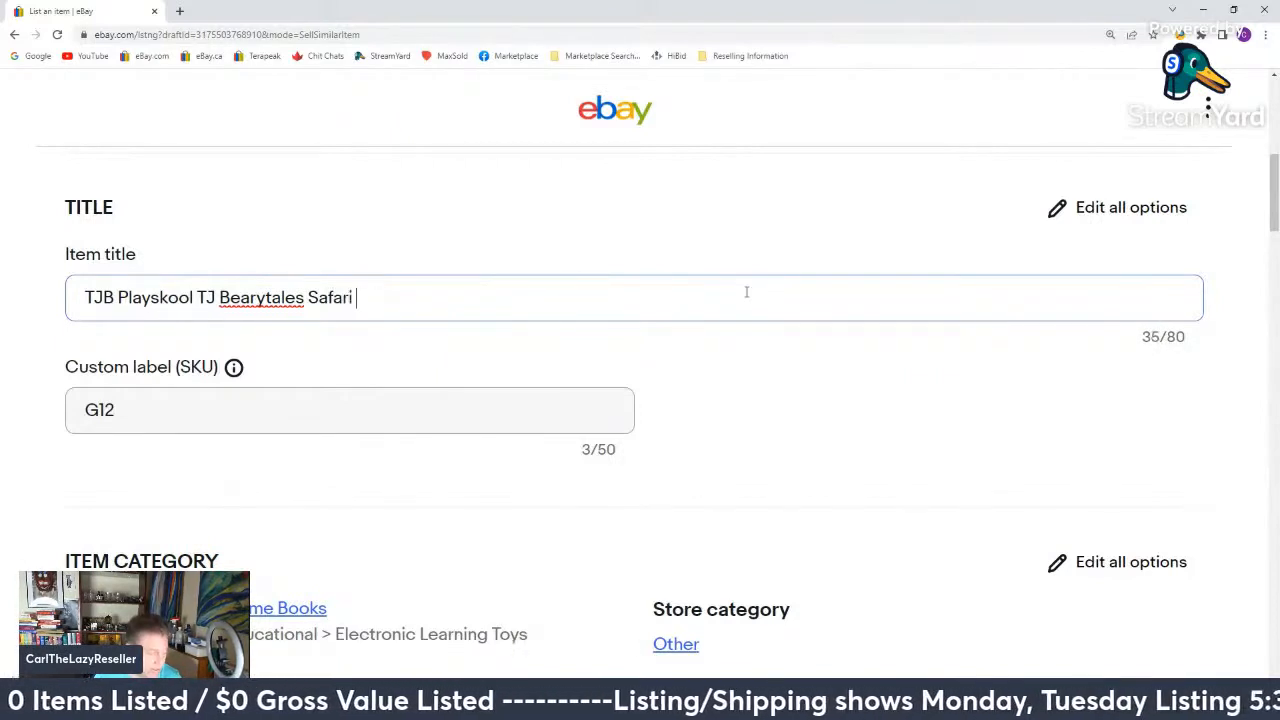
{"action": "type", "text": "SW"}
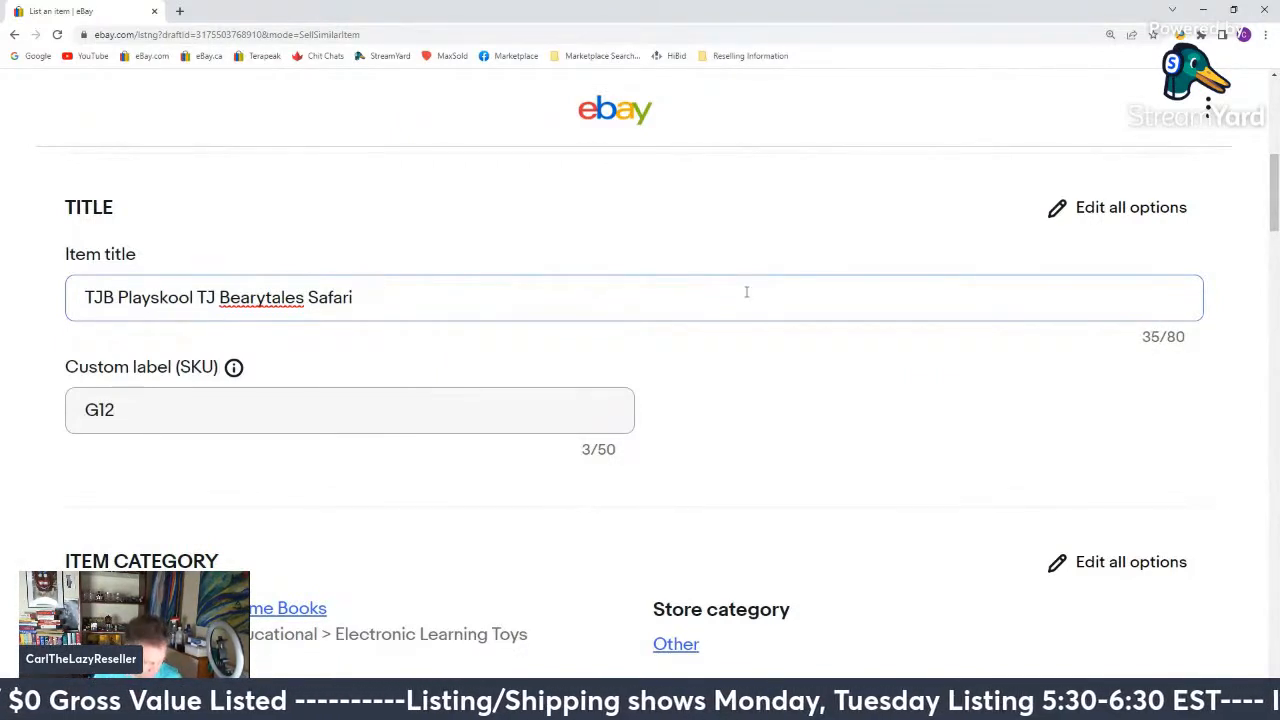
{"action": "type", "text": "Adven"}
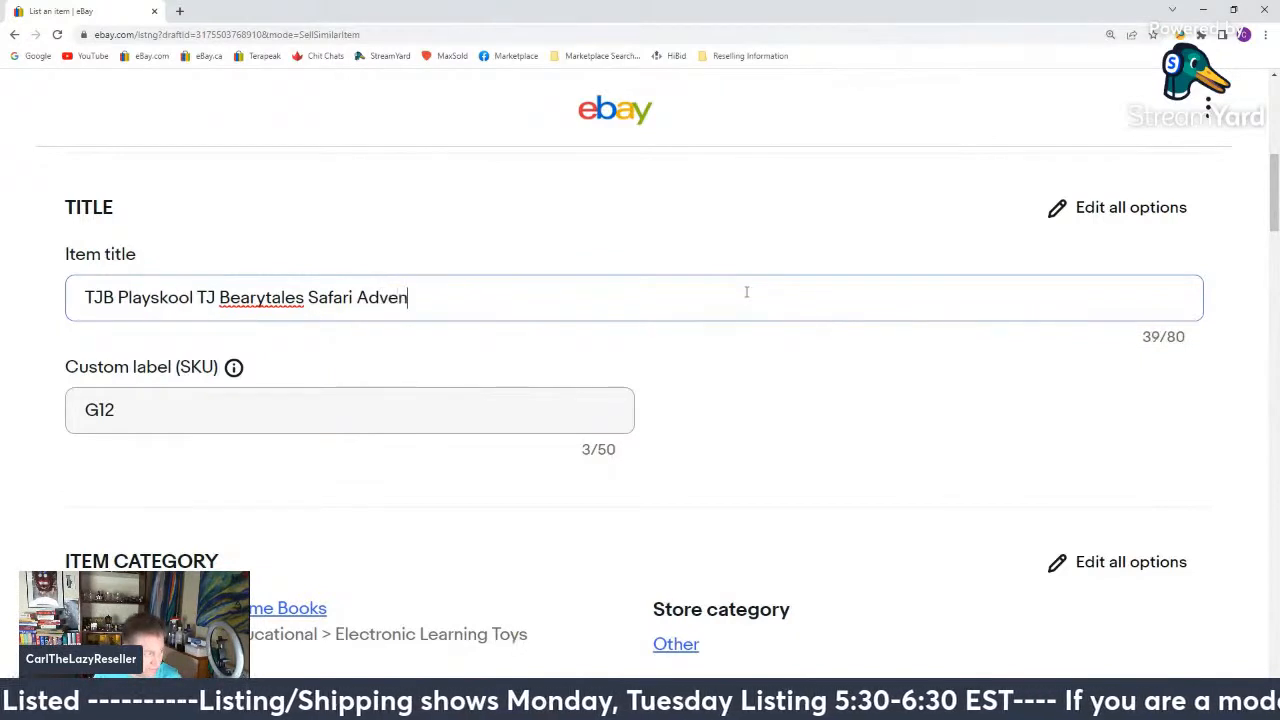
{"action": "type", "text": "ture Book "}
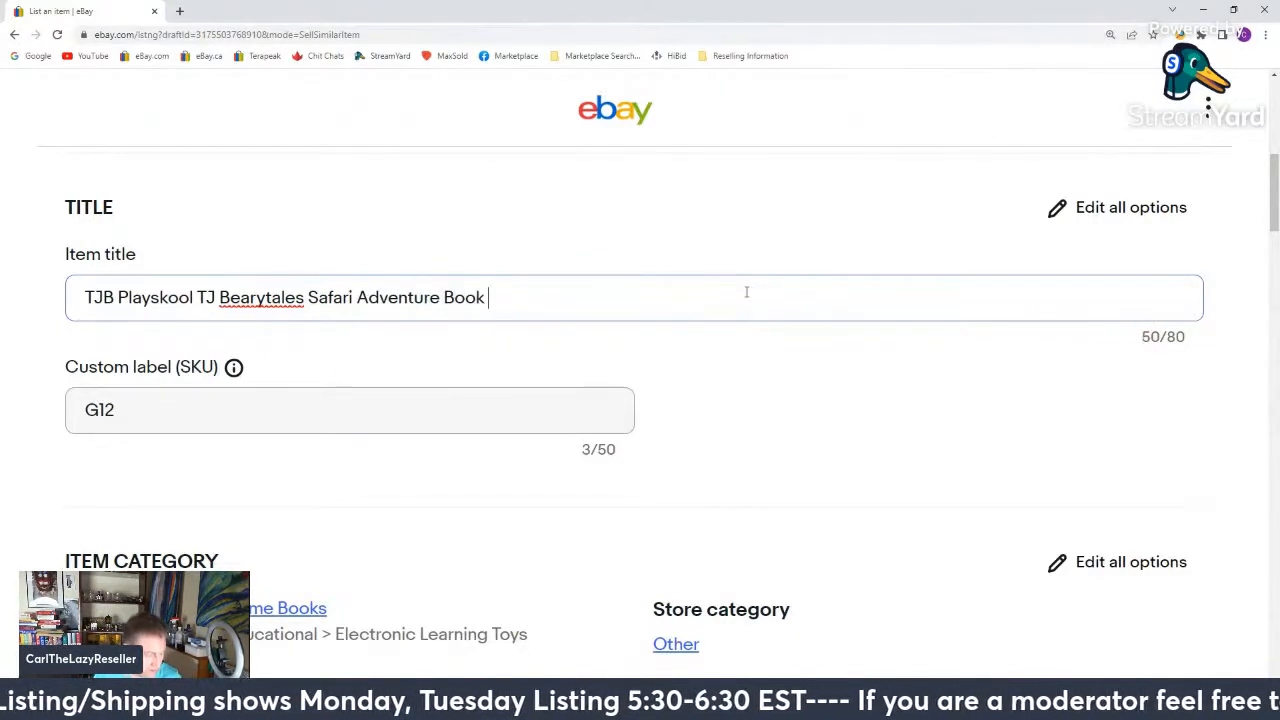
{"action": "type", "text": "Camera"}
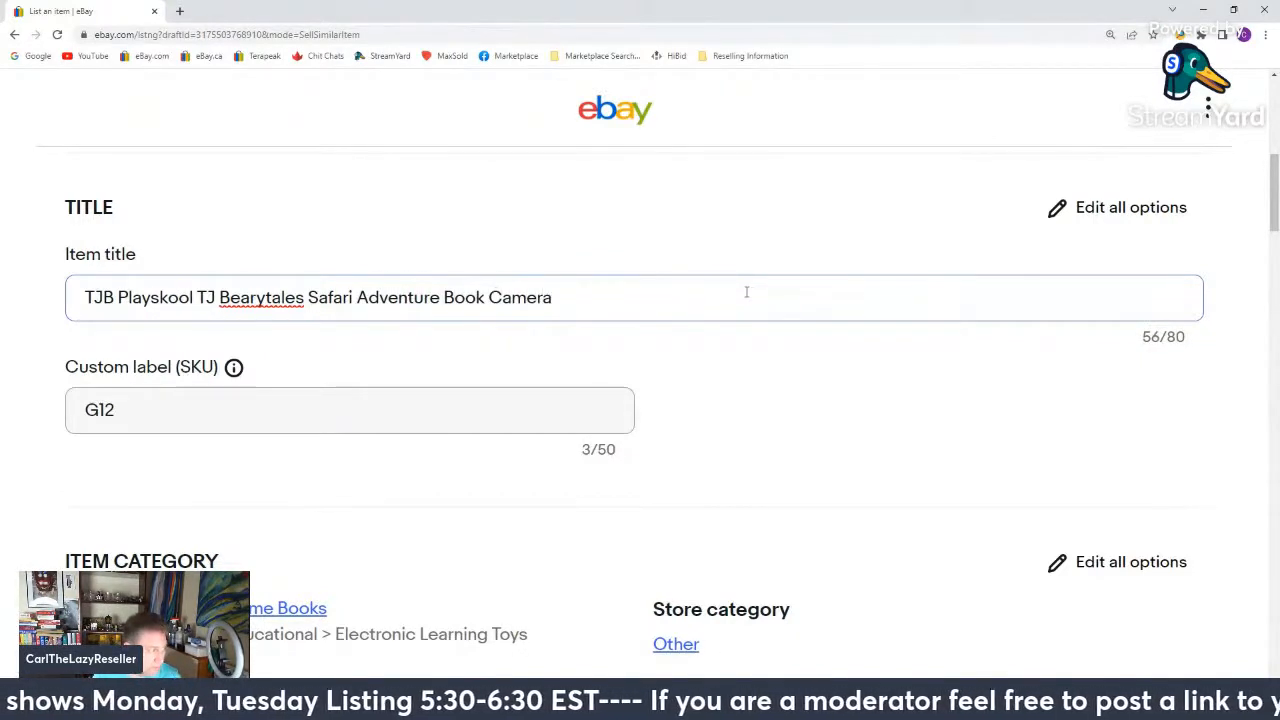
Set the MPN in the item specifics to 51688.
{"action": "scroll", "coordinate": [746, 292], "scroll_direction": "down", "scroll_amount": 6}
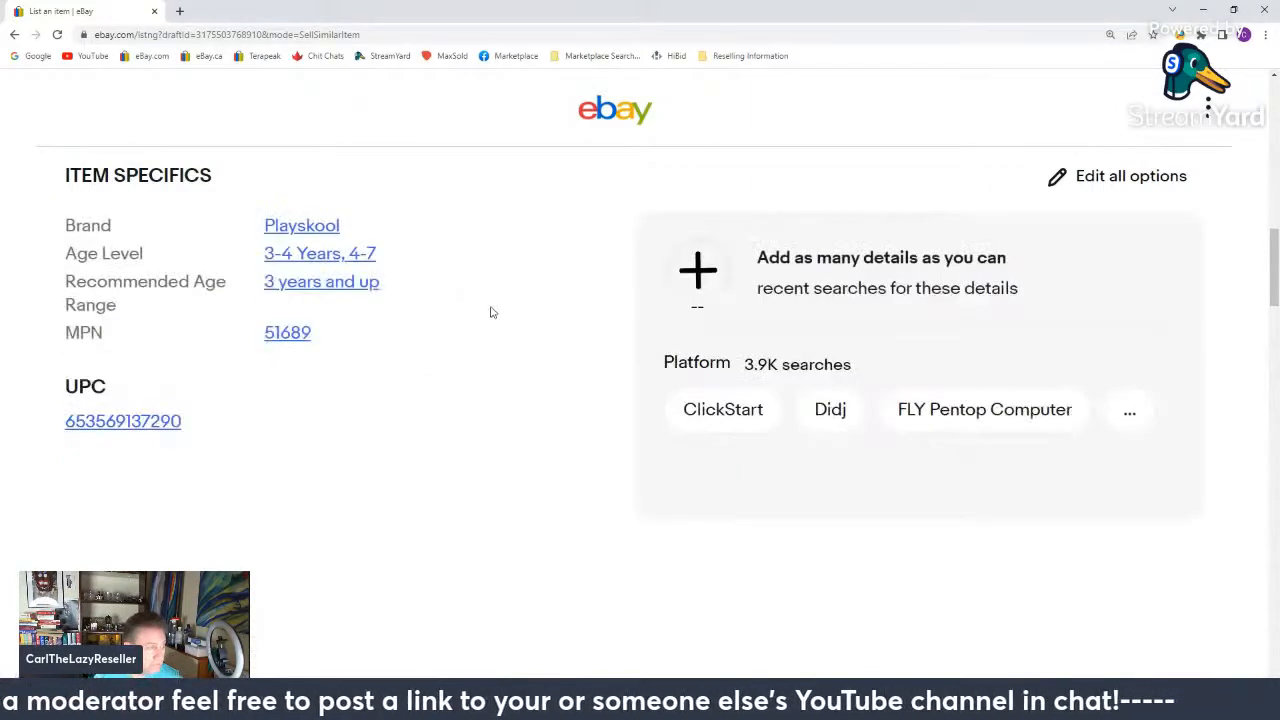
{"action": "left_click", "coordinate": [290, 335]}
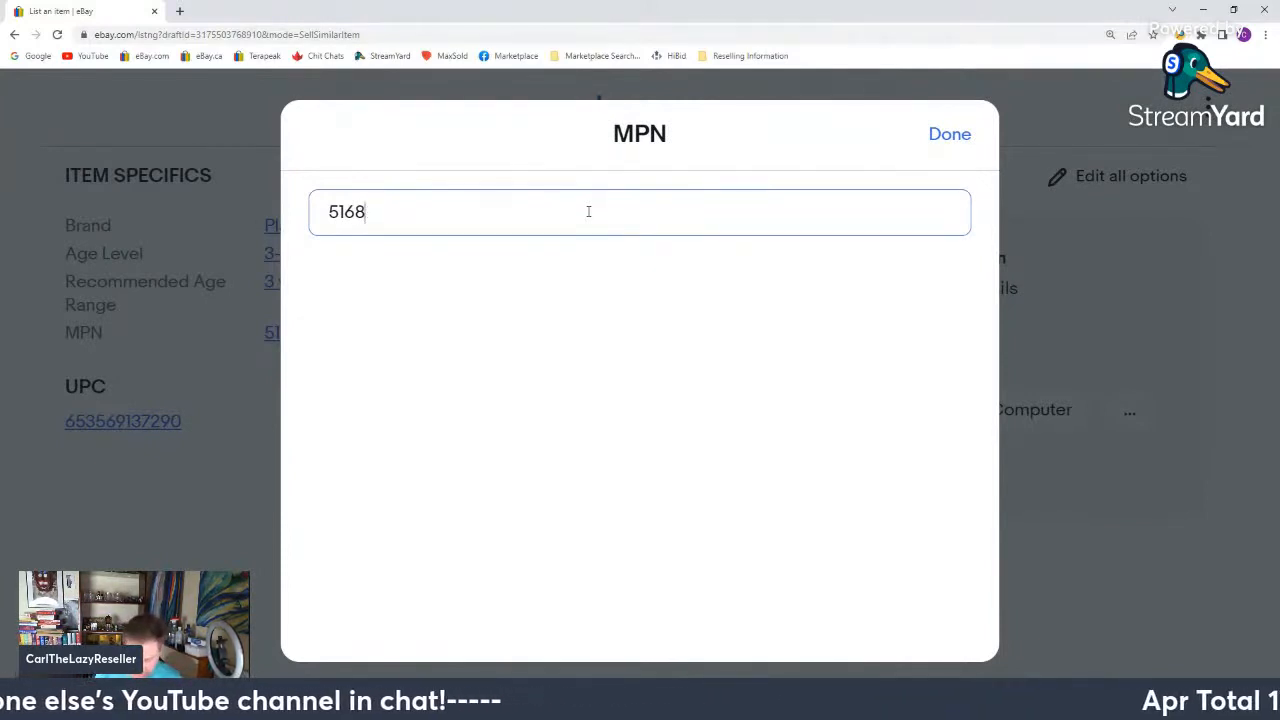
{"action": "type", "text": "8"}
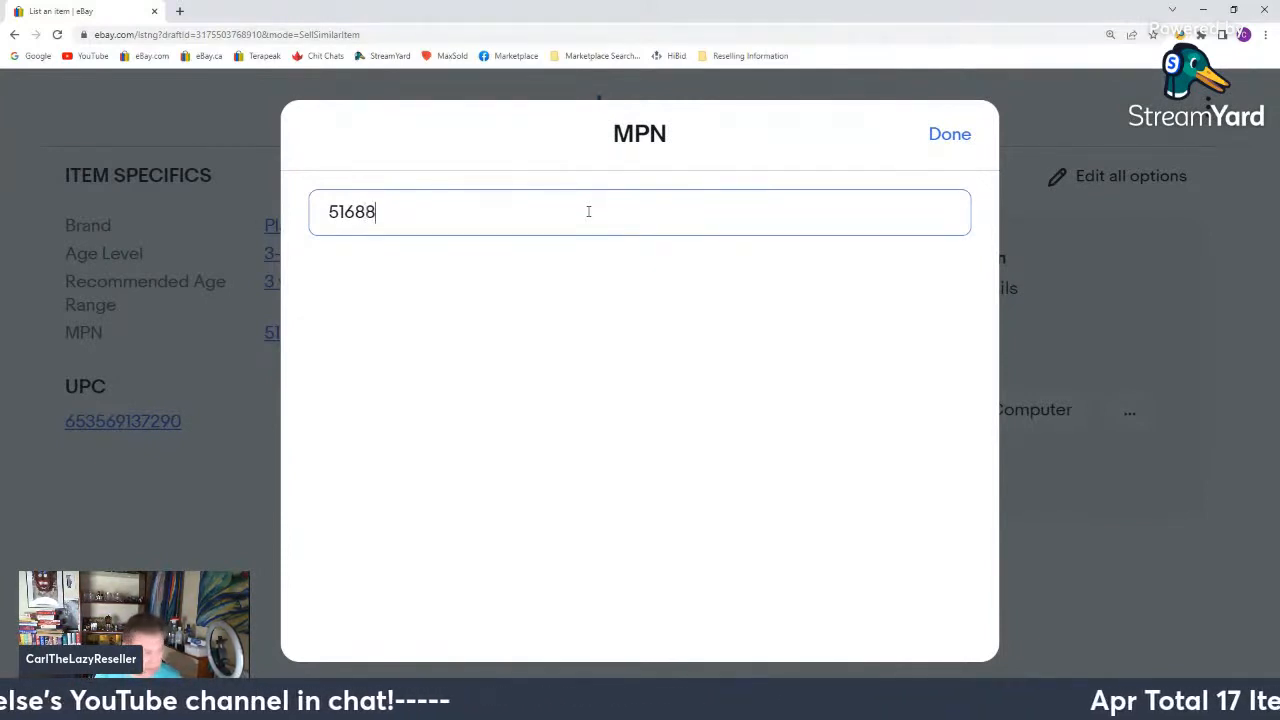
{"action": "left_click", "coordinate": [950, 135]}
{"action": "left_click", "coordinate": [142, 420]}
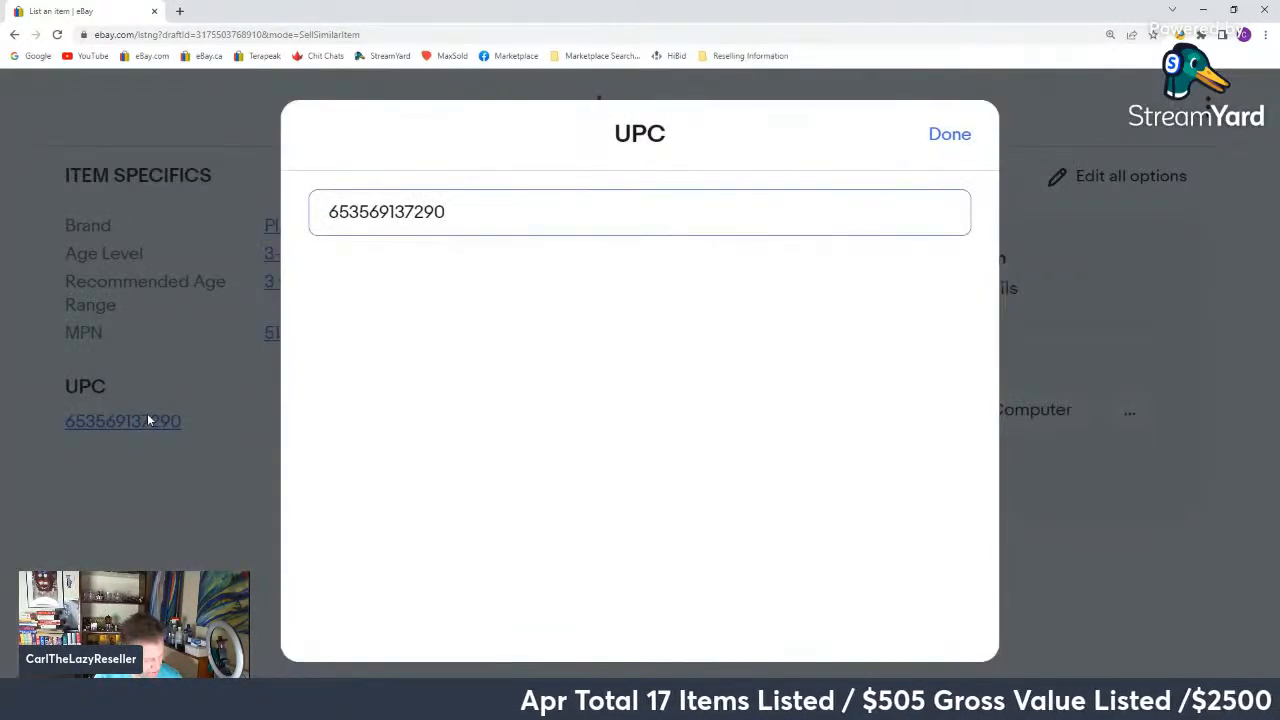
{"action": "left_click_drag", "start_coordinate": [454, 219], "coordinate": [306, 208]}
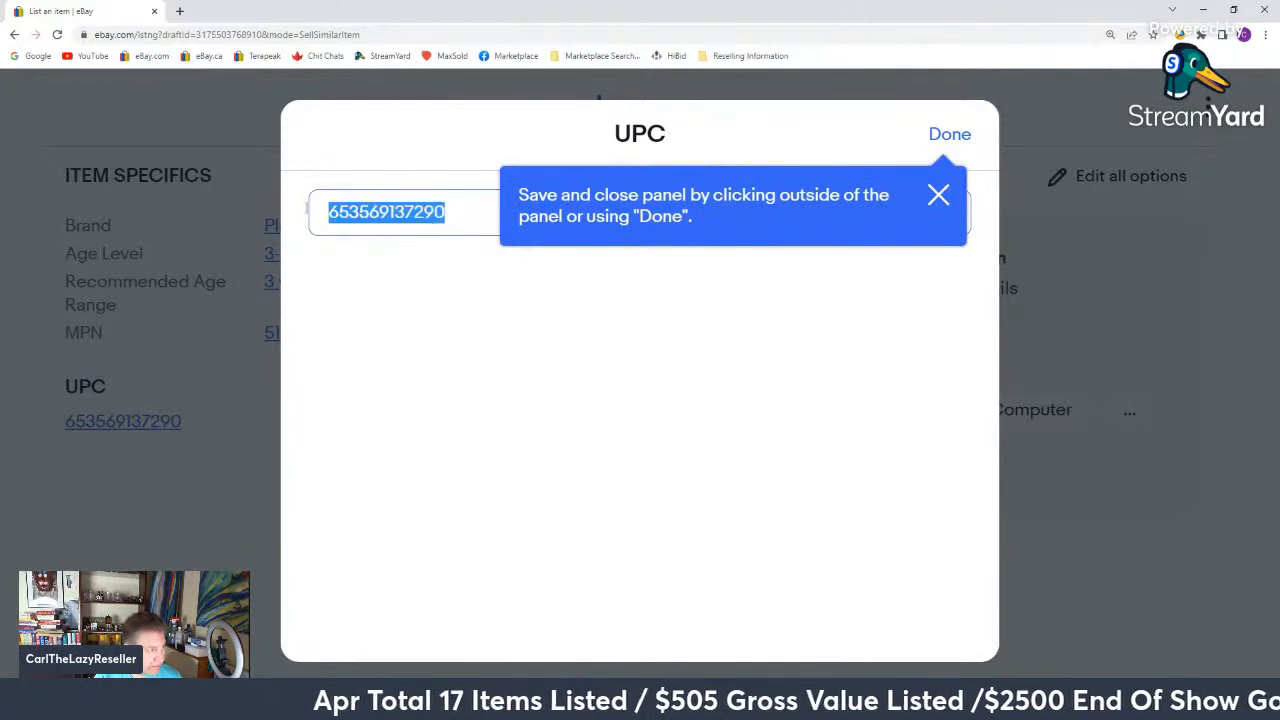
{"action": "type", "text": "65"}
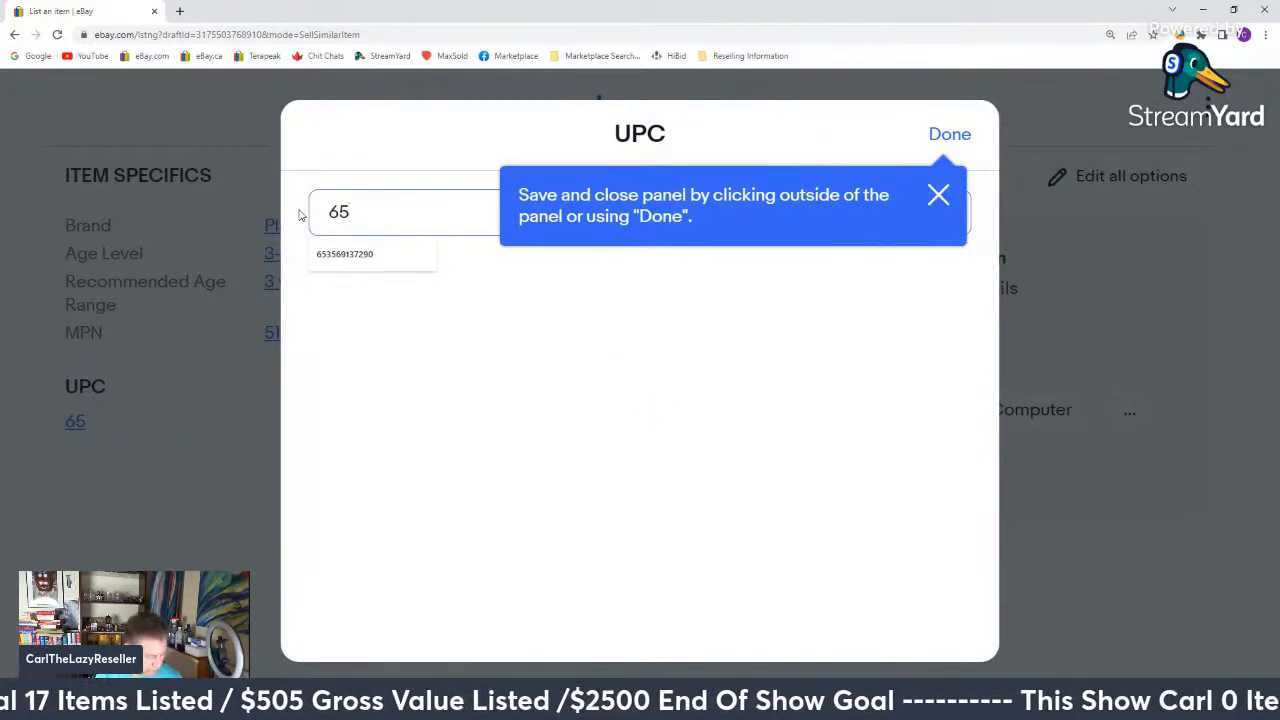
{"action": "type", "text": "35691"}
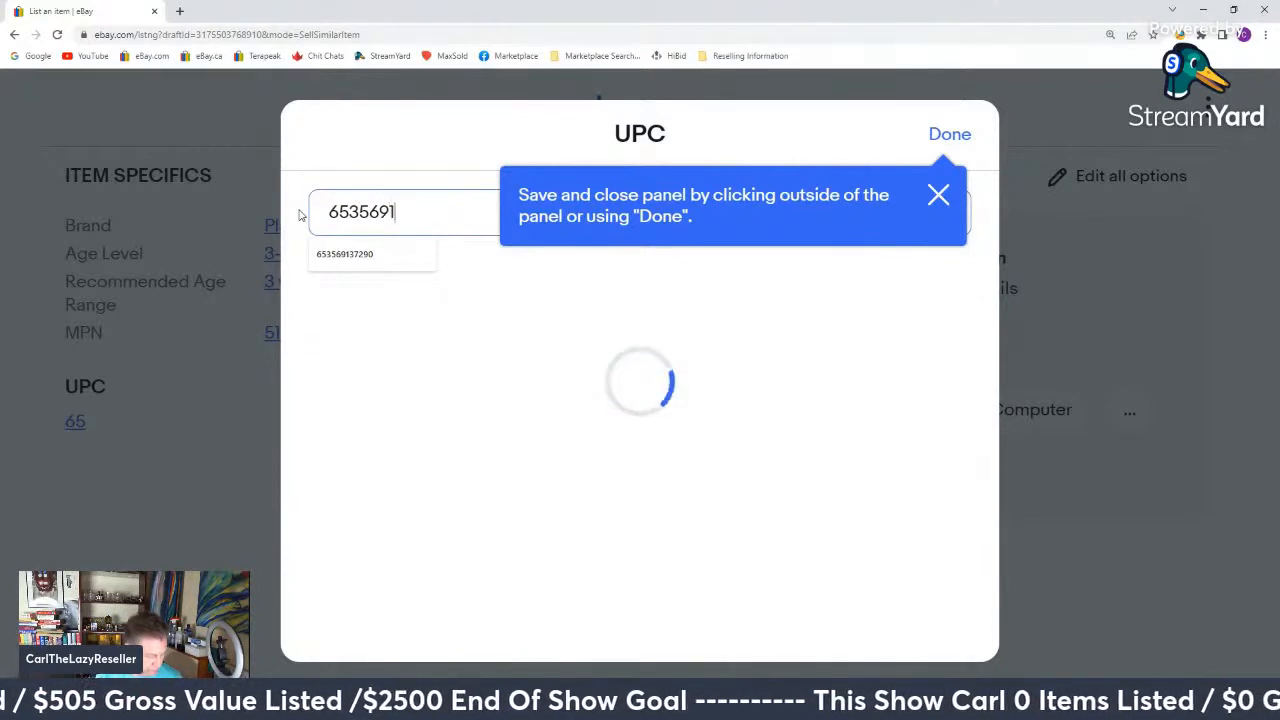
{"action": "type", "text": "37283"}
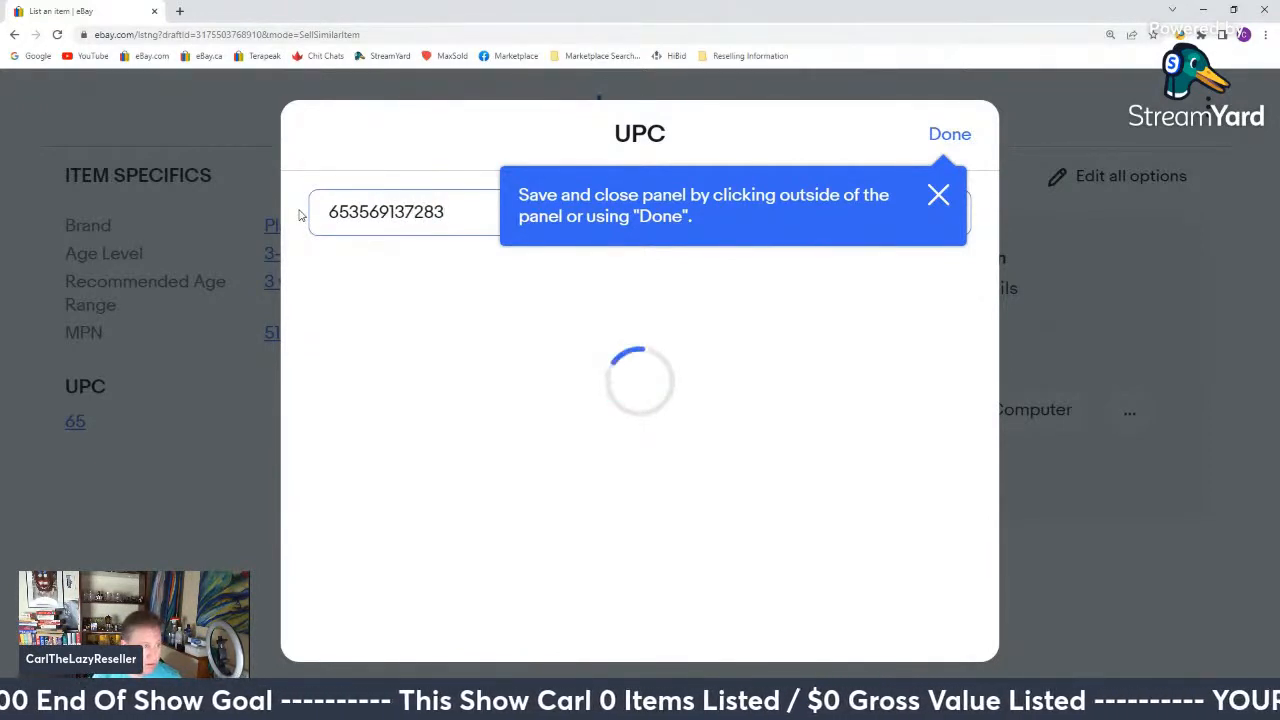
{"action": "left_click", "coordinate": [950, 134]}
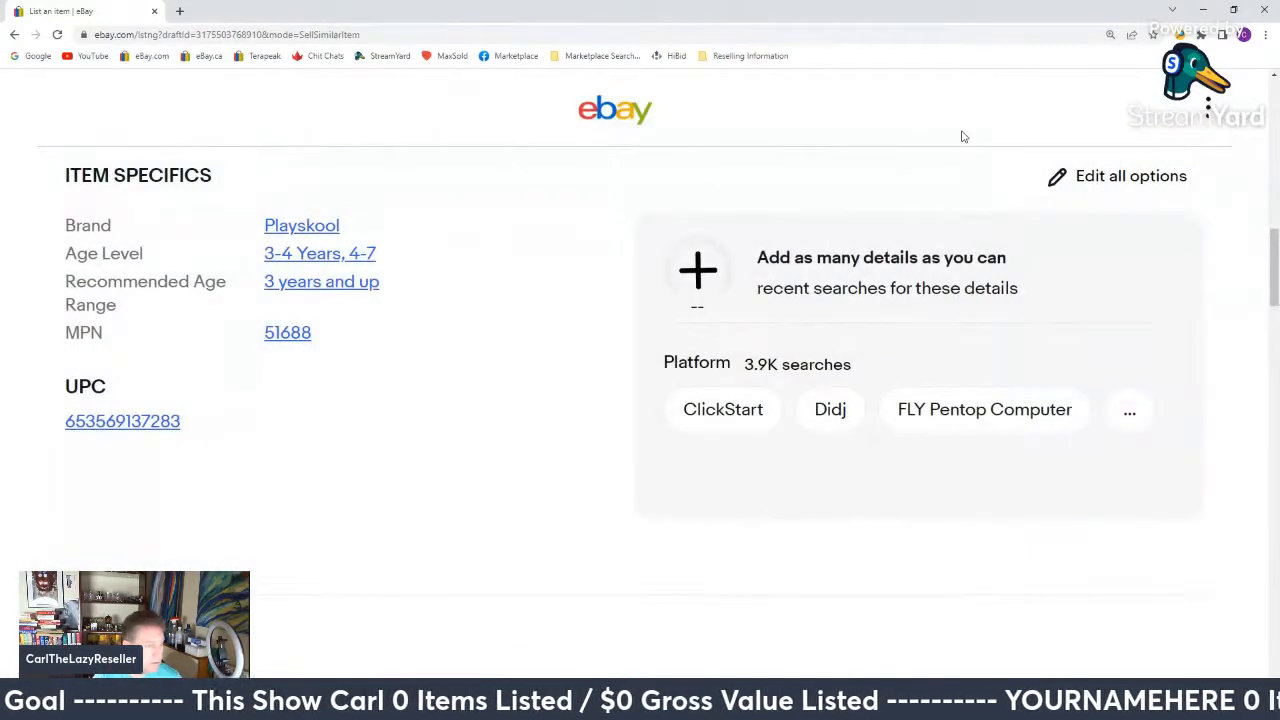
Publish the Safari Adventure listing and finish to the active listings page.
{"action": "scroll", "coordinate": [586, 271], "scroll_direction": "down", "scroll_amount": 12}
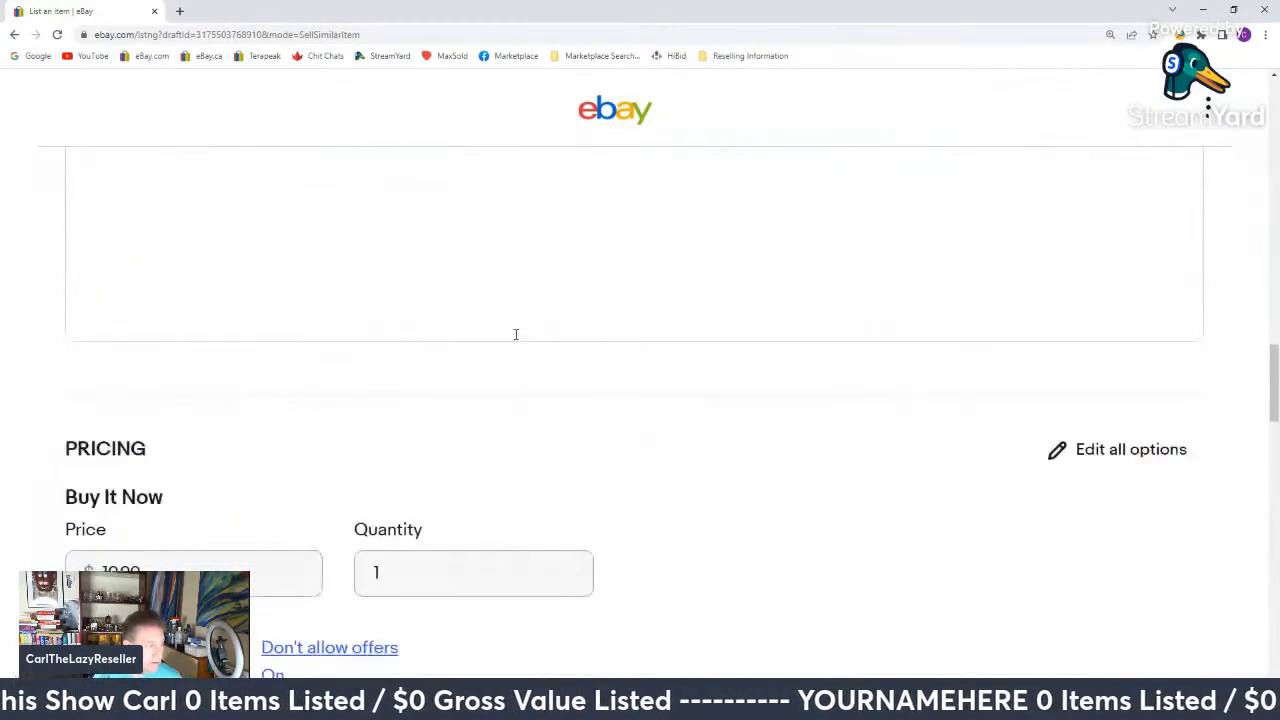
{"action": "scroll", "coordinate": [516, 334], "scroll_direction": "down", "scroll_amount": 13}
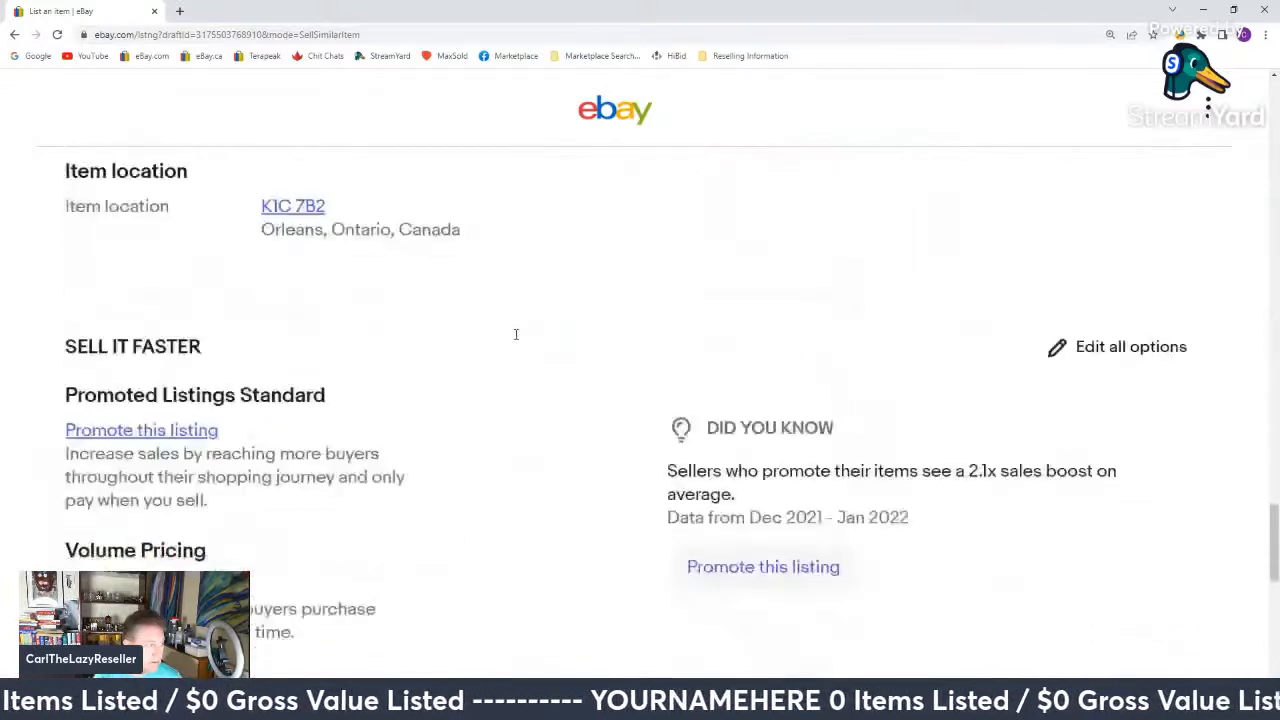
{"action": "scroll", "coordinate": [516, 334], "scroll_direction": "down", "scroll_amount": 10}
{"action": "left_click", "coordinate": [655, 424]}
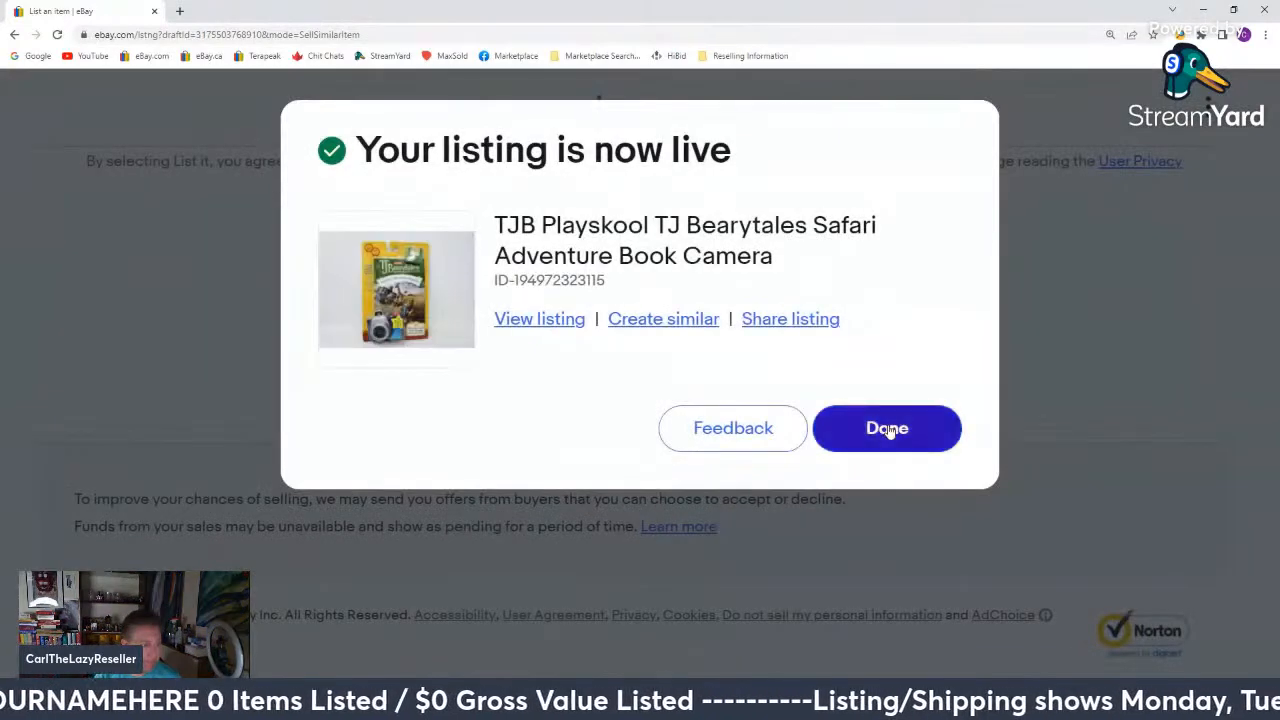
{"action": "left_click", "coordinate": [886, 428]}
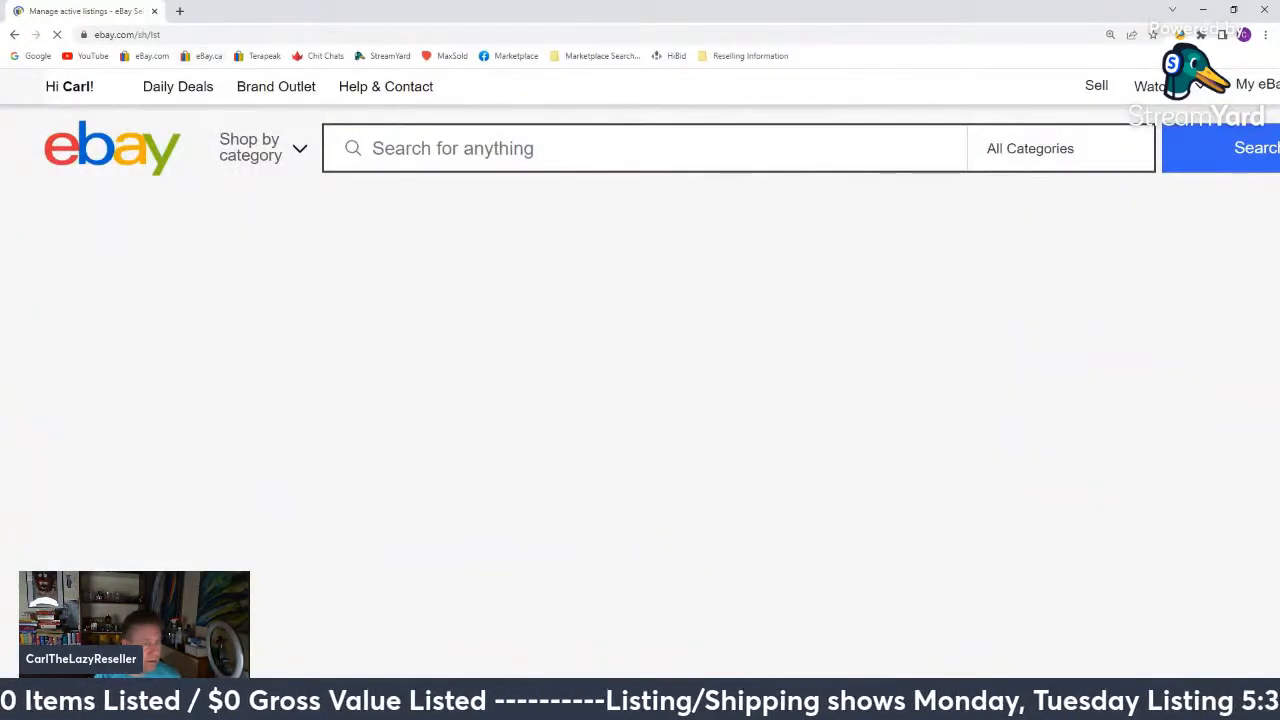
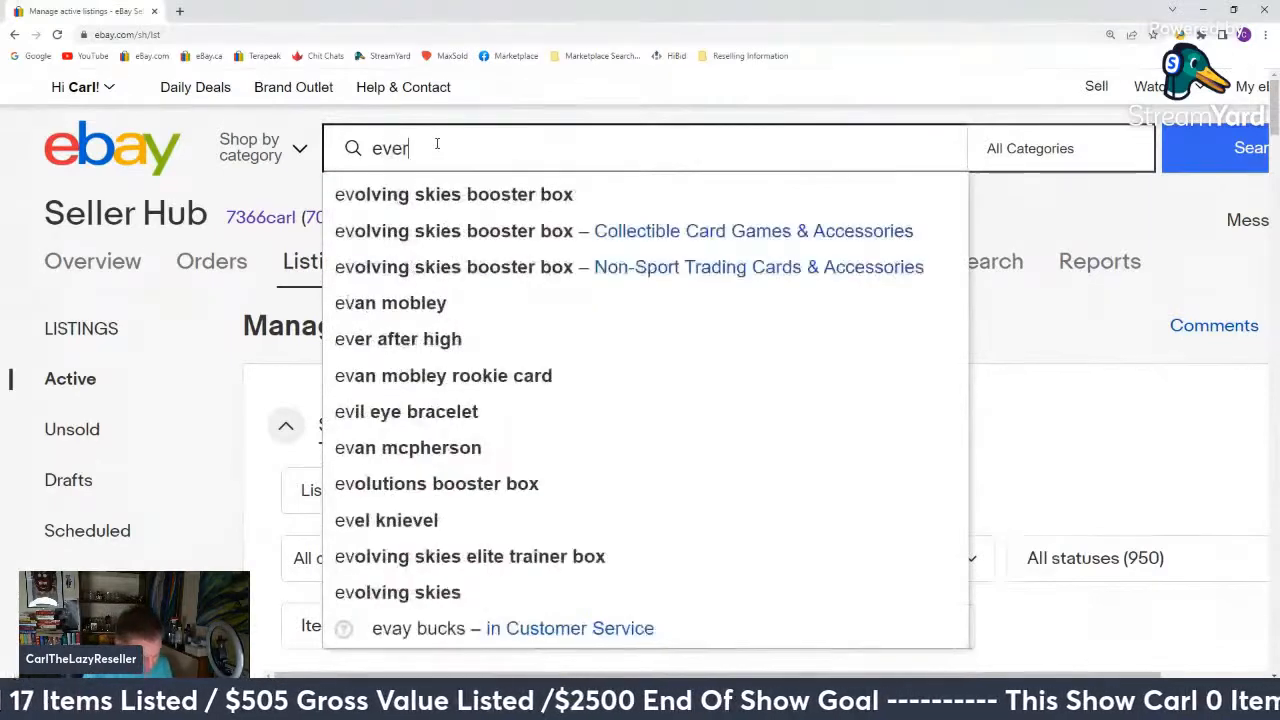
Search eBay for everyday witch tarot and limit the results to sold items.
{"action": "type", "text": "yday wi"}
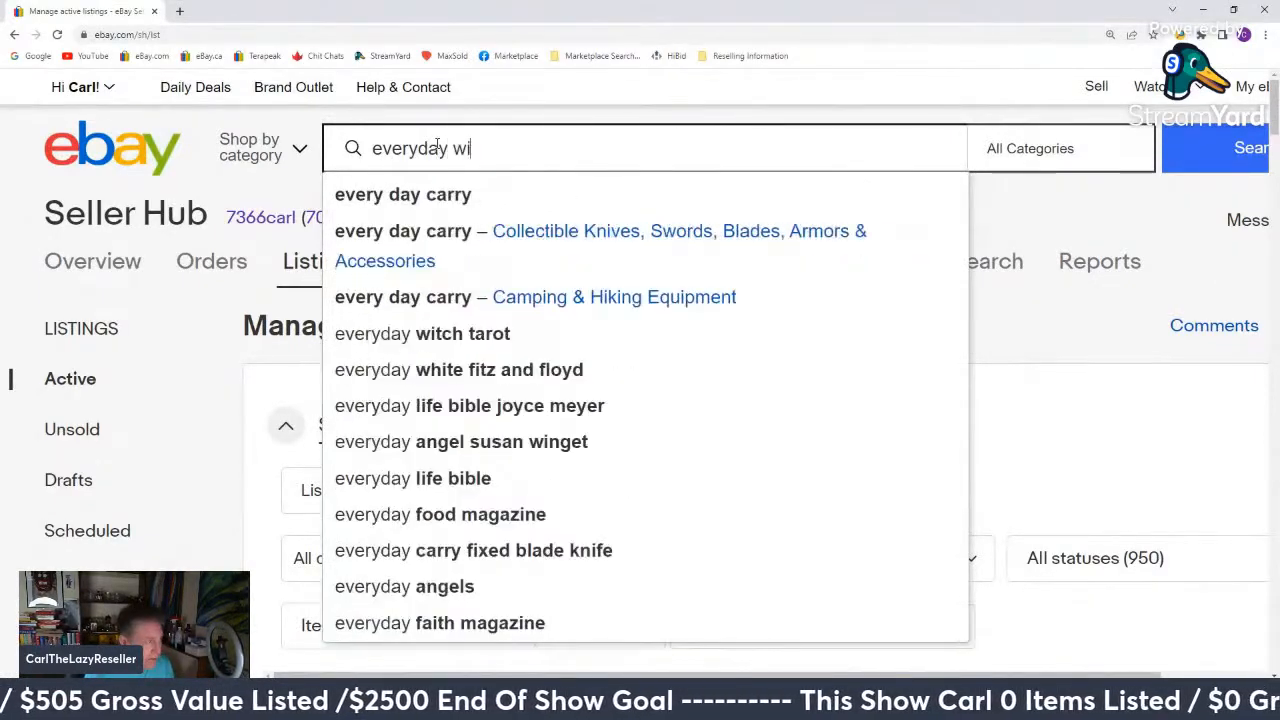
{"action": "type", "text": "tch tarot"}
{"action": "key", "text": "Return"}
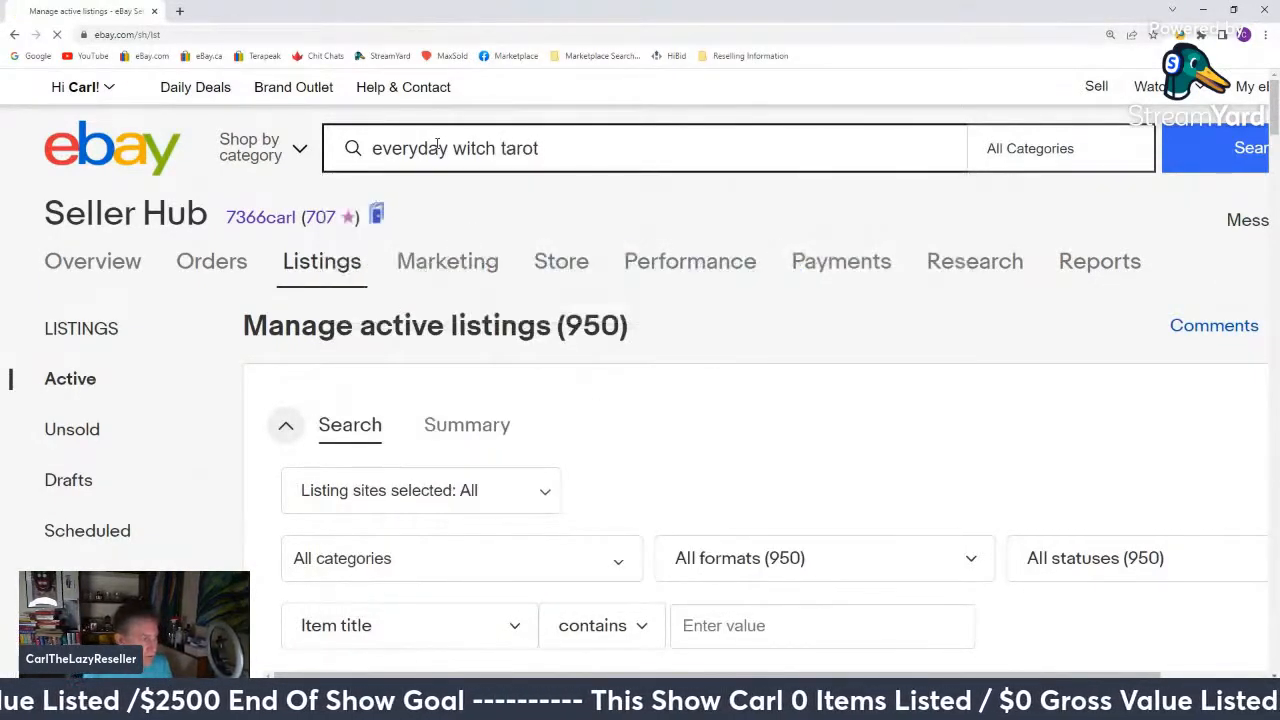
{"action": "scroll", "coordinate": [307, 404], "scroll_direction": "down", "scroll_amount": 3}
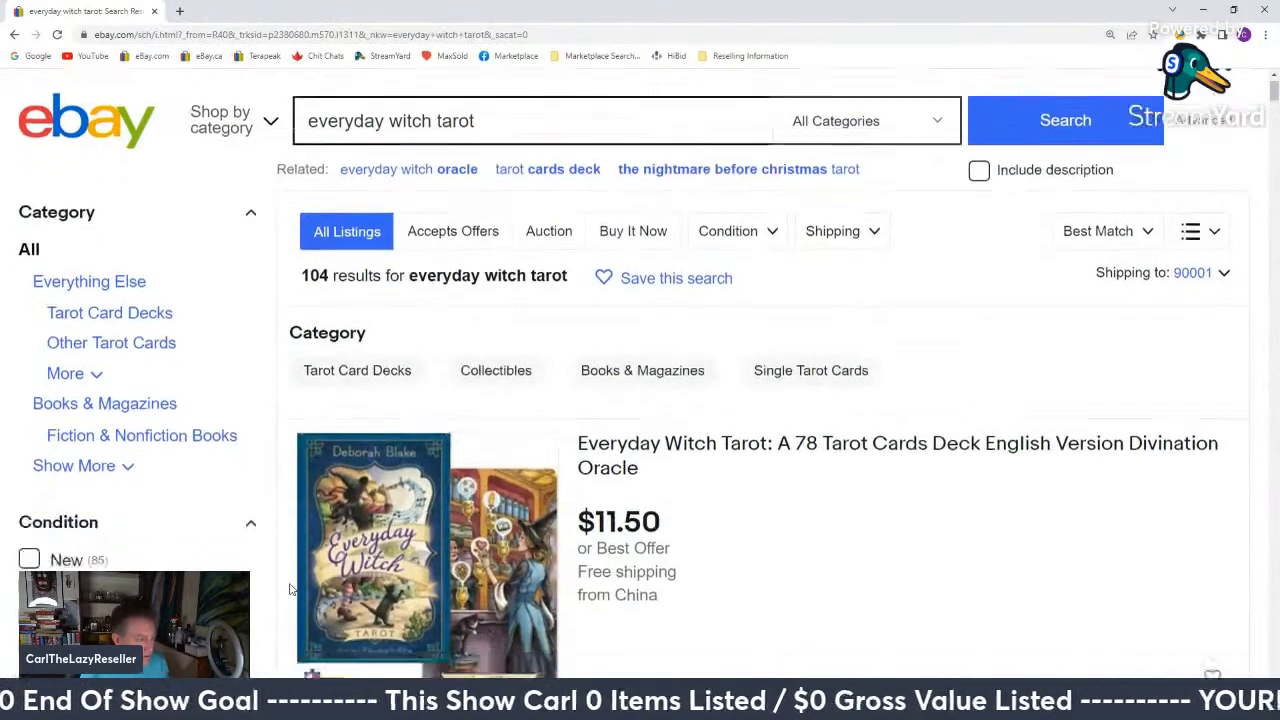
{"action": "scroll", "coordinate": [307, 404], "scroll_direction": "down", "scroll_amount": 9}
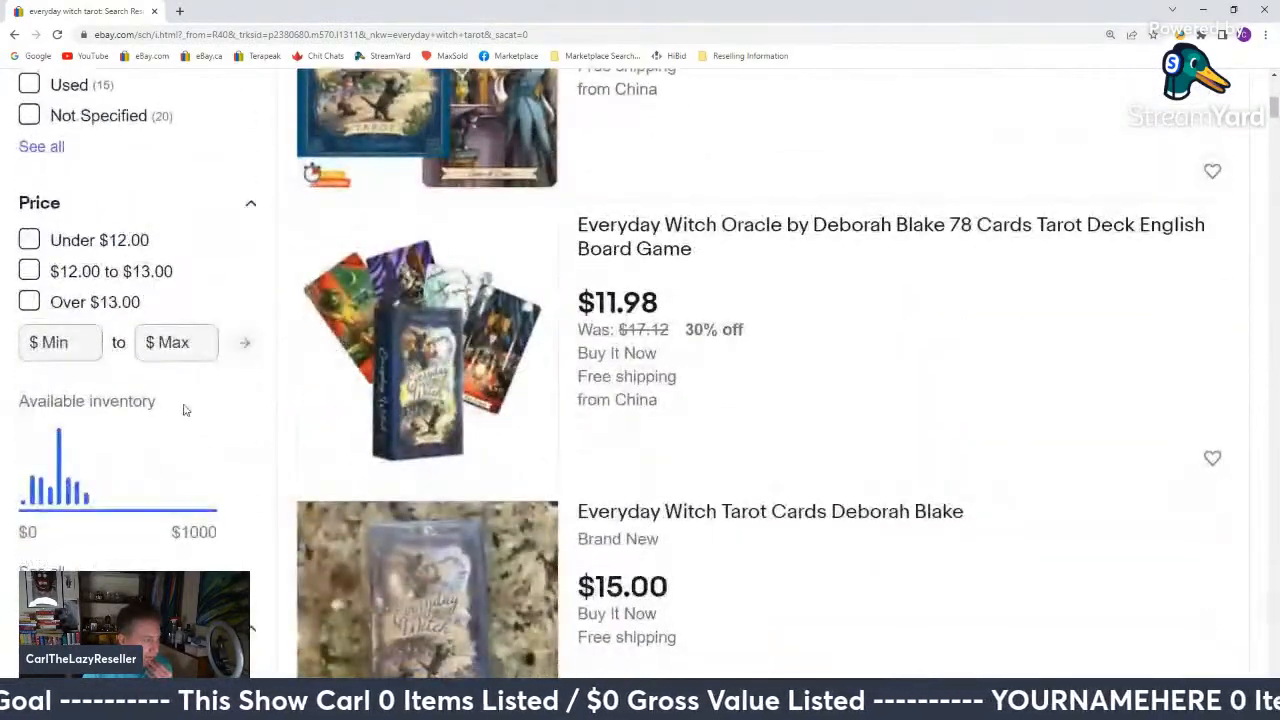
{"action": "scroll", "coordinate": [179, 410], "scroll_direction": "down", "scroll_amount": 7}
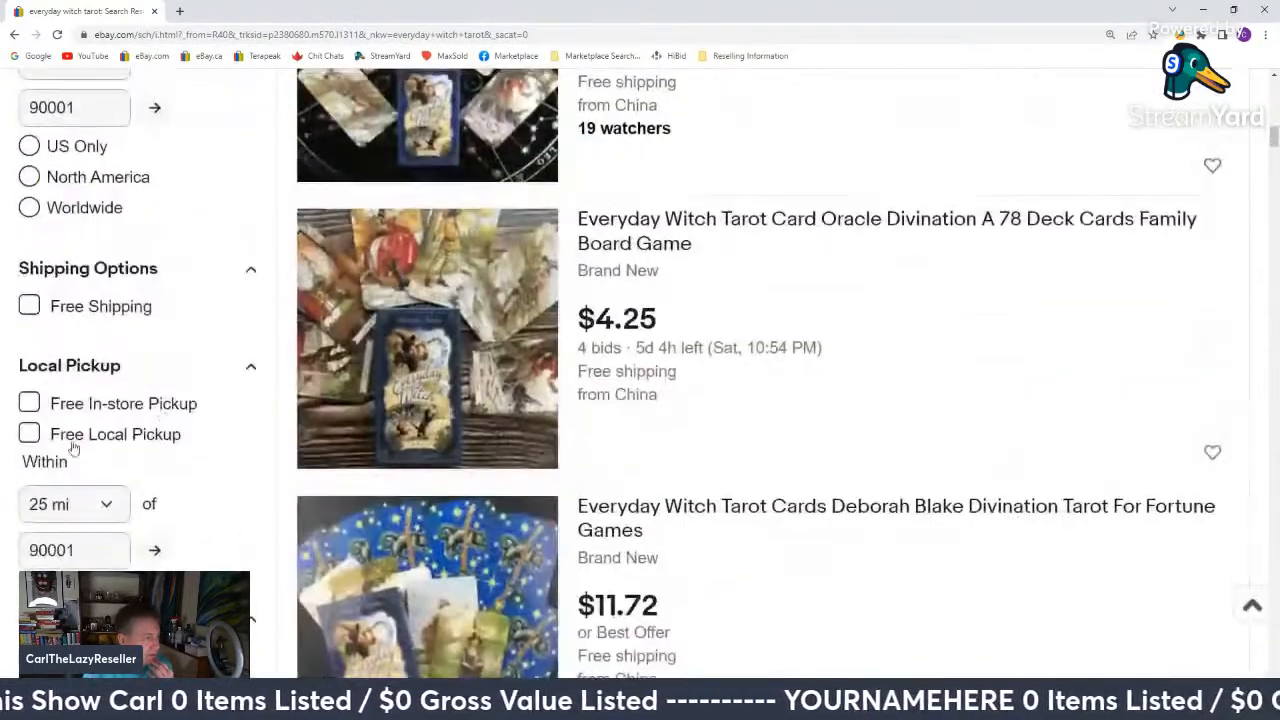
{"action": "left_click", "coordinate": [82, 449]}
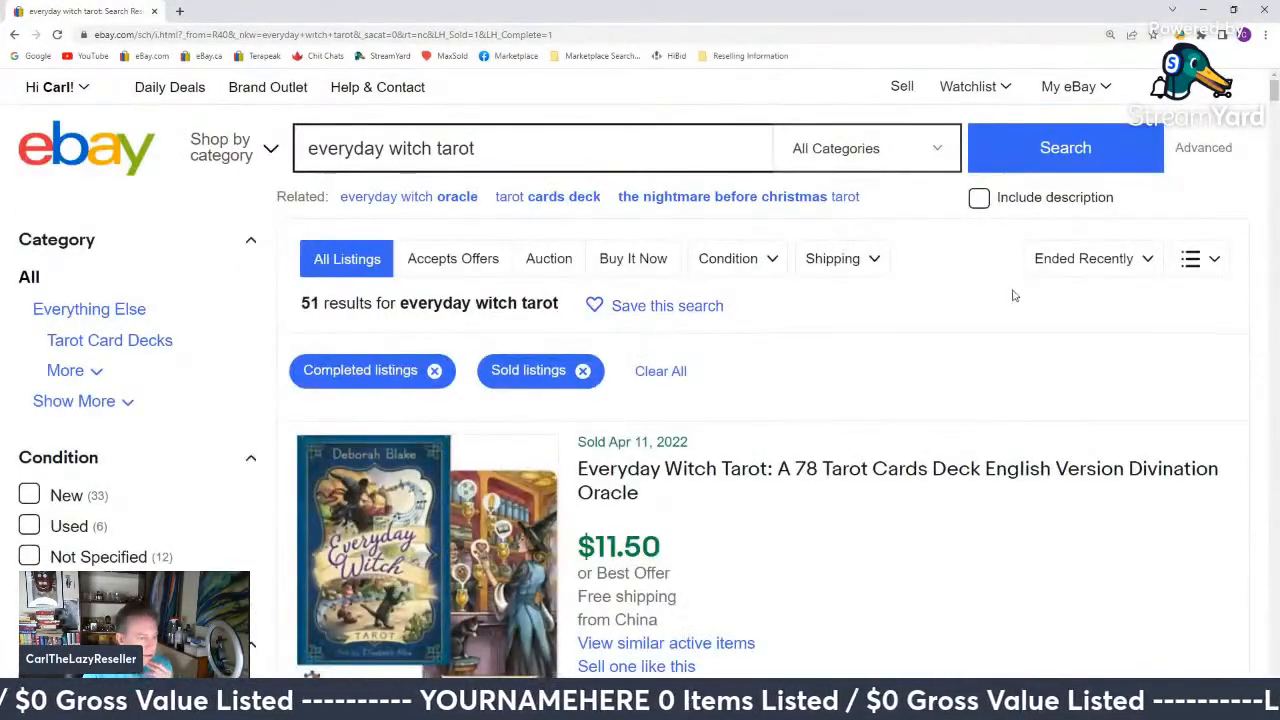
Sort the sold results by highest price plus shipping and start a similar listing in a new tab from the sealed deck sold Jan 23, 2022.
{"action": "left_click", "coordinate": [872, 262]}
{"action": "left_click", "coordinate": [1110, 258]}
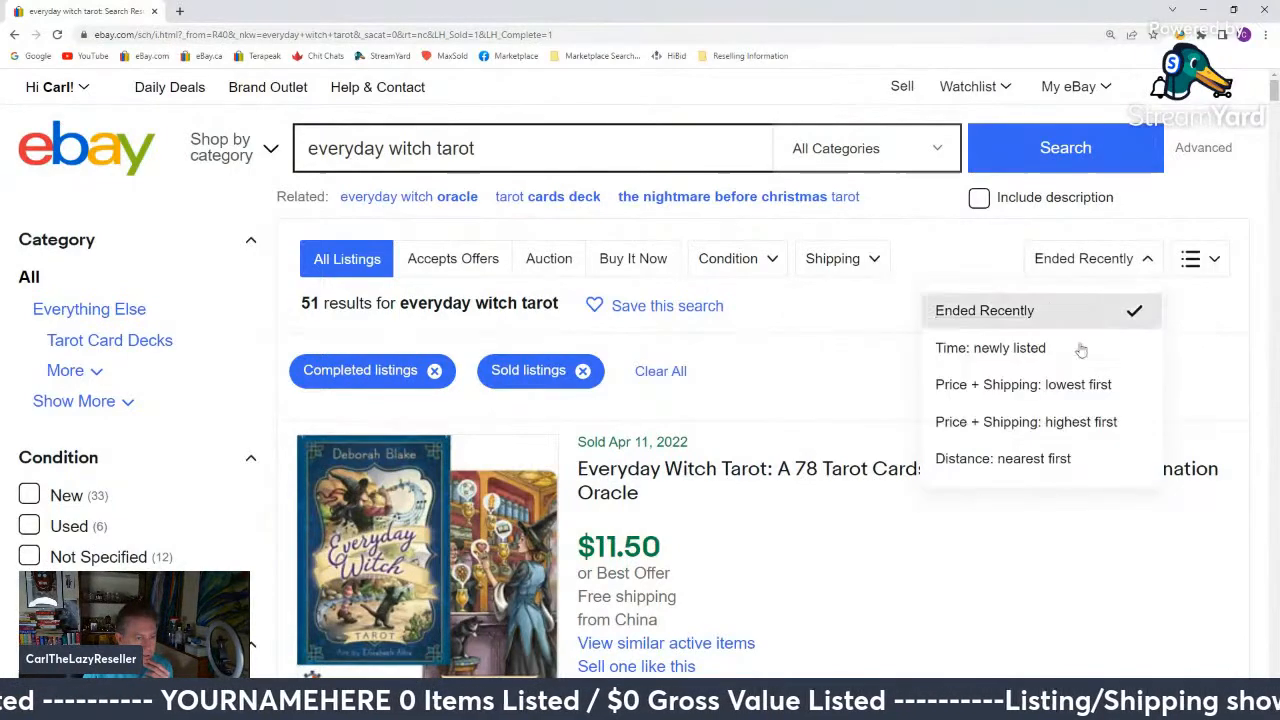
{"action": "left_click", "coordinate": [1066, 420]}
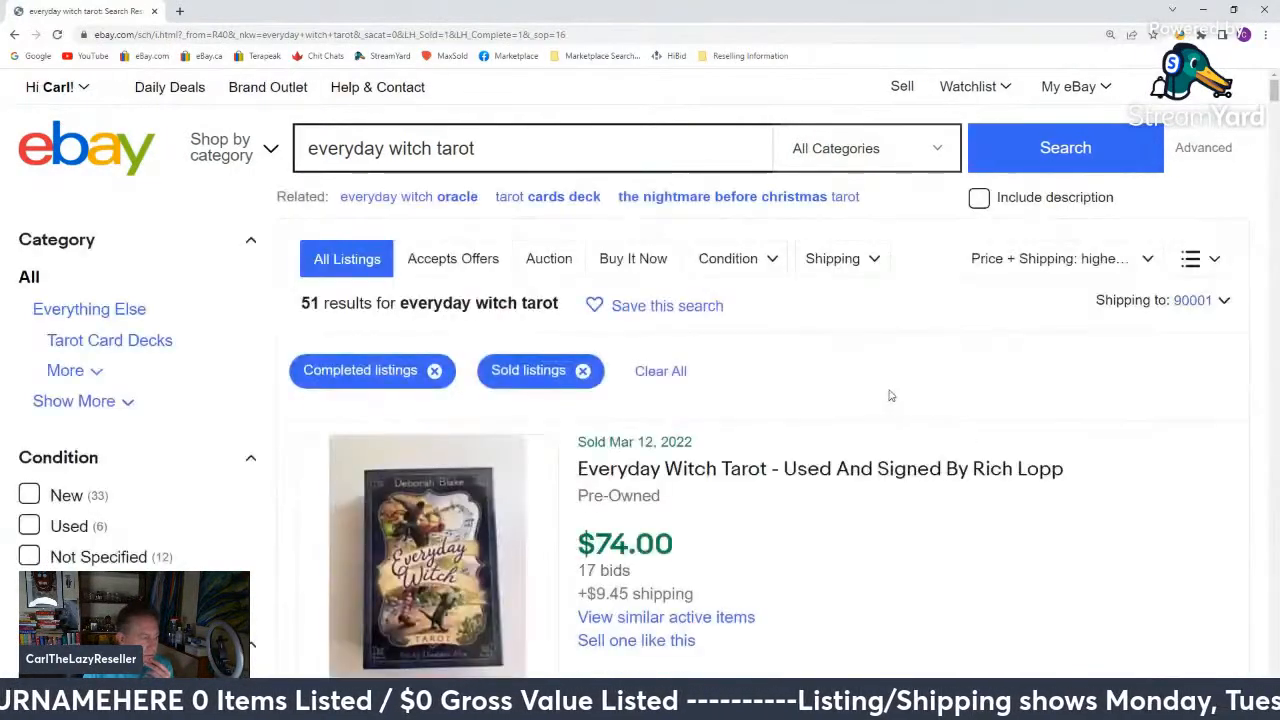
{"action": "scroll", "coordinate": [895, 400], "scroll_direction": "down", "scroll_amount": 3}
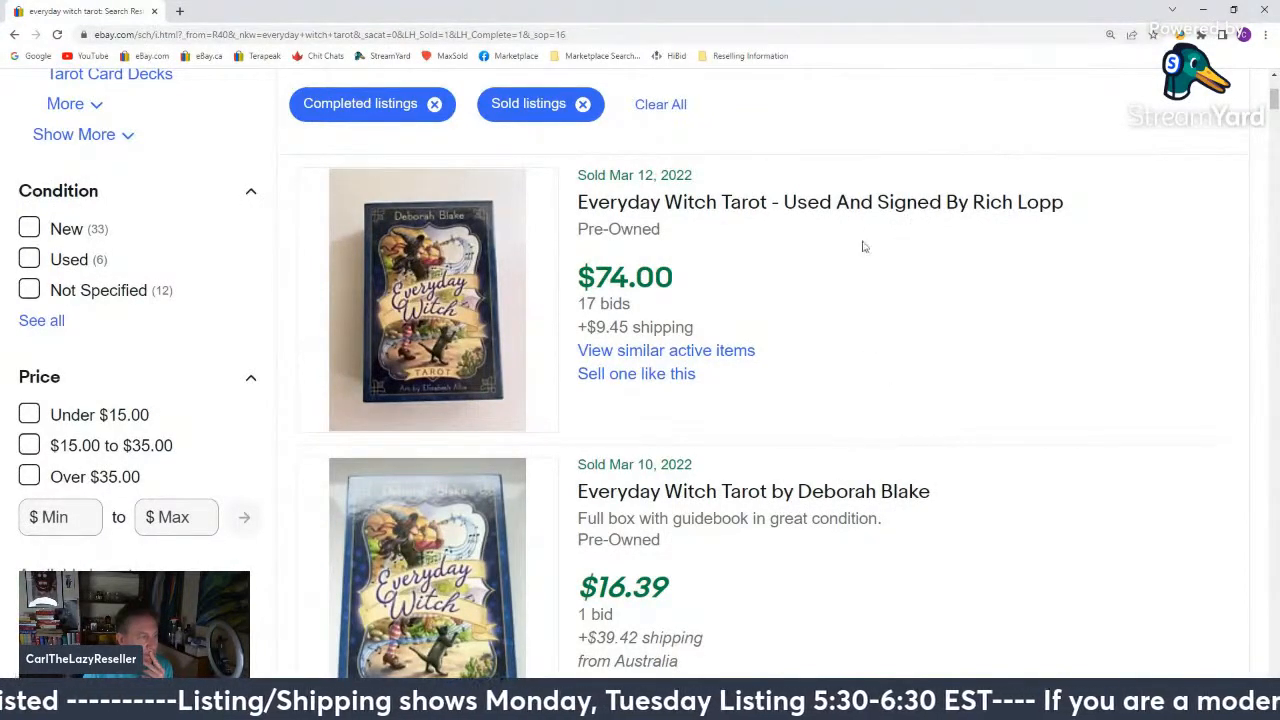
{"action": "scroll", "coordinate": [830, 307], "scroll_direction": "down", "scroll_amount": 5}
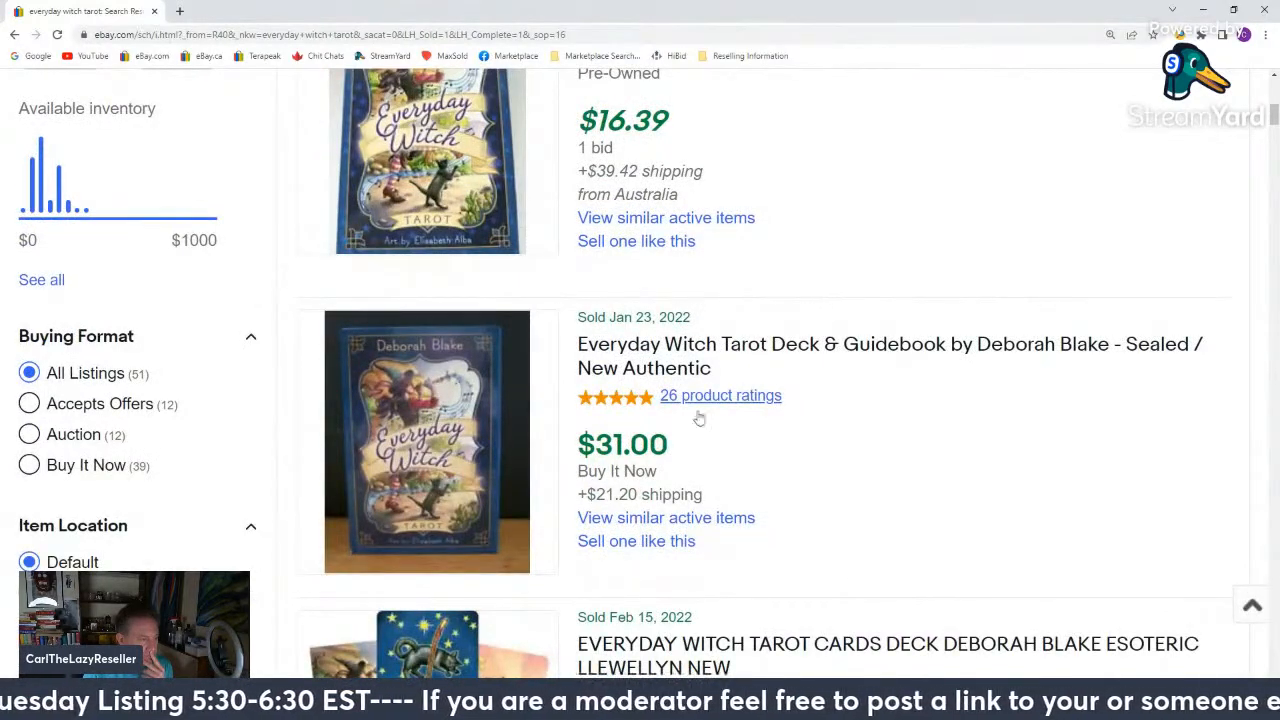
{"action": "middle_click", "coordinate": [668, 541]}
Compare the prices and shipping costs of the other sold Everyday Witch Tarot decks.
{"action": "scroll", "coordinate": [822, 503], "scroll_direction": "down", "scroll_amount": 2}
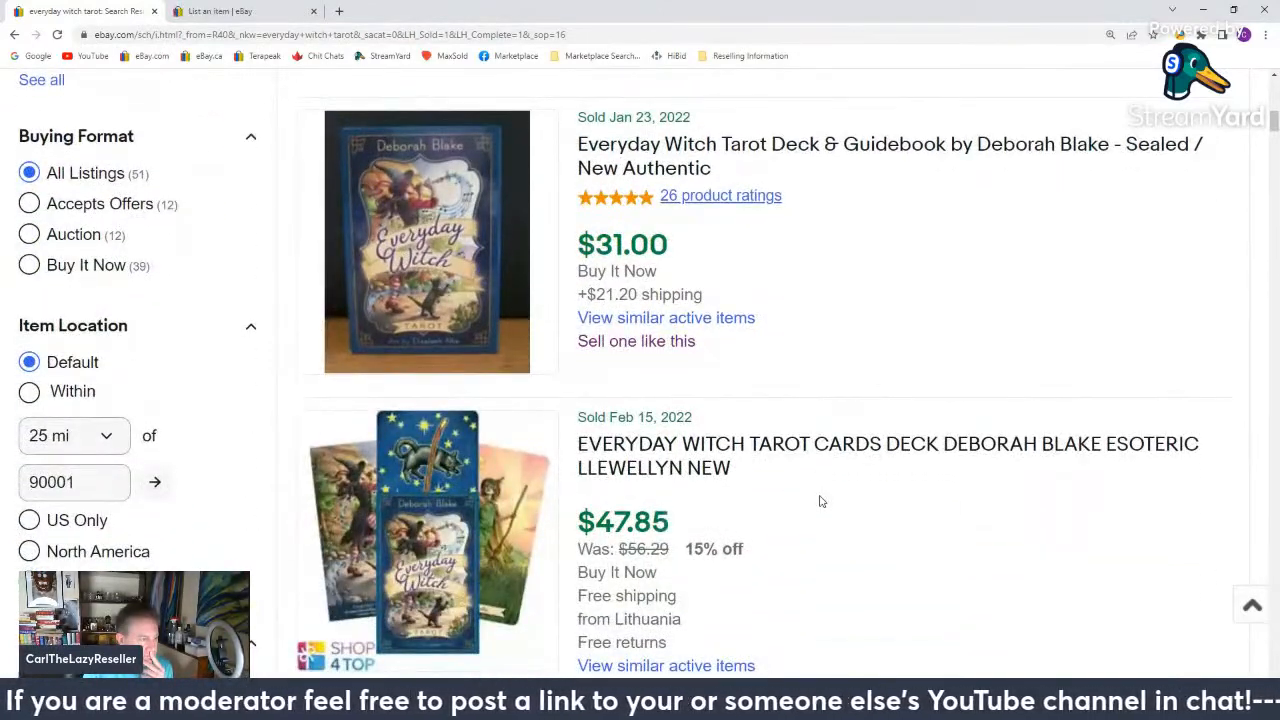
{"action": "scroll", "coordinate": [820, 501], "scroll_direction": "down", "scroll_amount": 7}
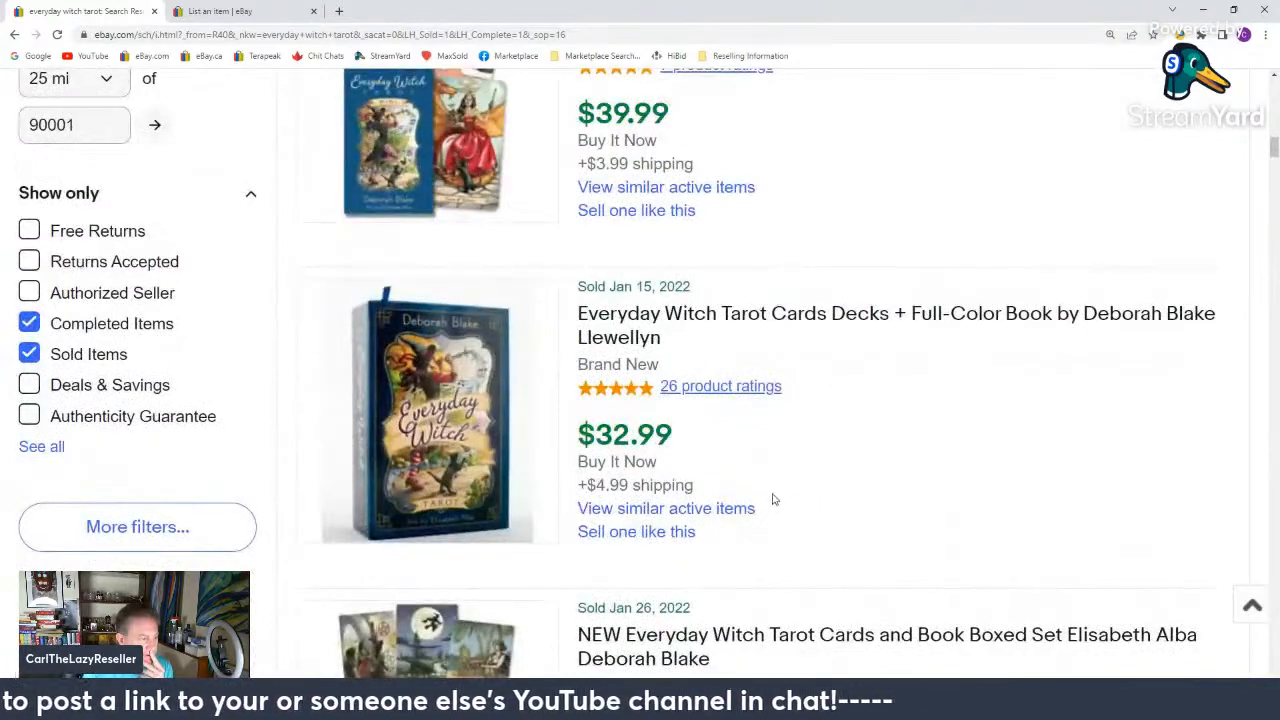
{"action": "scroll", "coordinate": [676, 447], "scroll_direction": "down", "scroll_amount": 6}
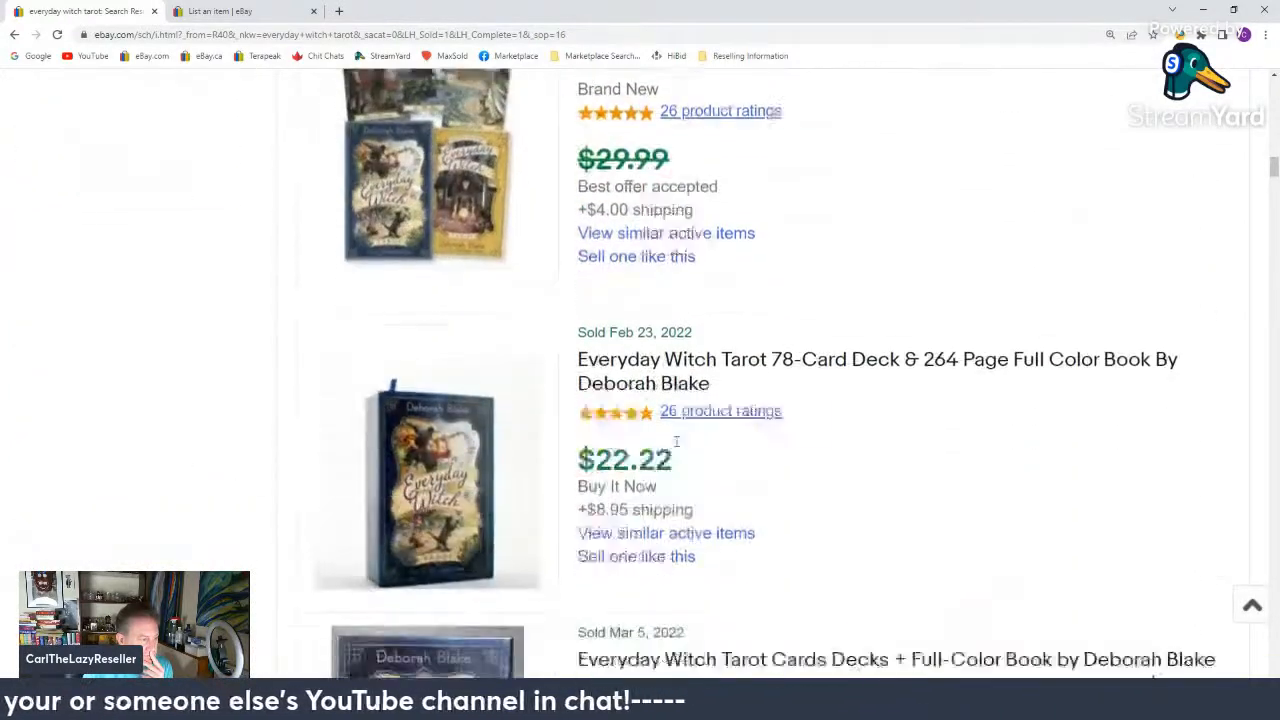
{"action": "scroll", "coordinate": [676, 447], "scroll_direction": "down", "scroll_amount": 3}
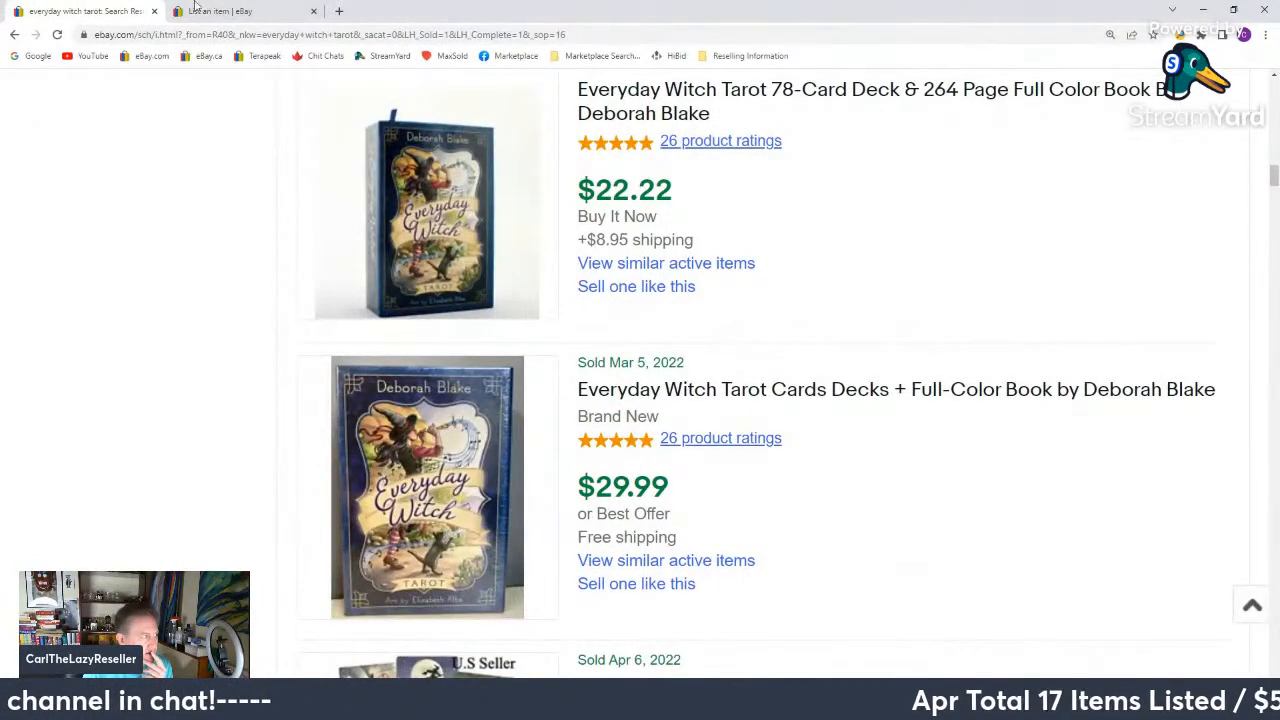
Set the Buy It Now price of the new tarot deck listing to $29.99.
{"action": "left_click", "coordinate": [210, 10]}
{"action": "scroll", "coordinate": [410, 404], "scroll_direction": "down", "scroll_amount": 10}
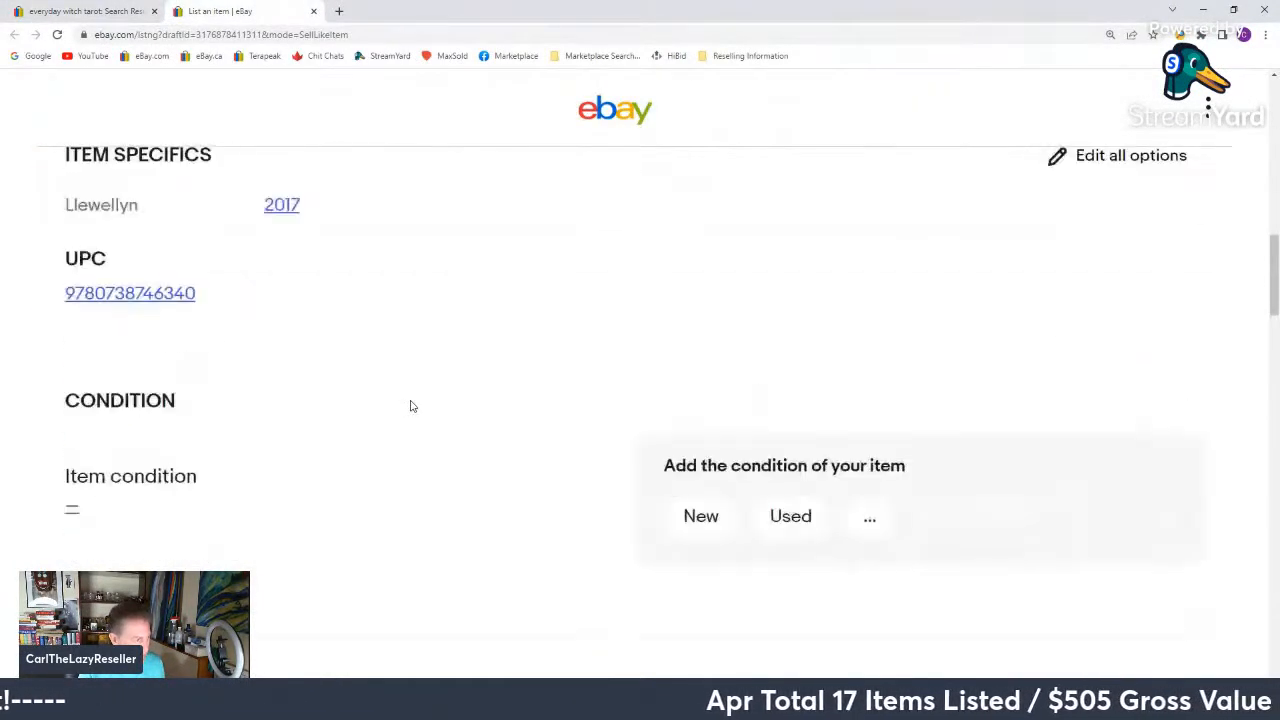
{"action": "scroll", "coordinate": [410, 405], "scroll_direction": "down", "scroll_amount": 15}
{"action": "left_click", "coordinate": [236, 353]}
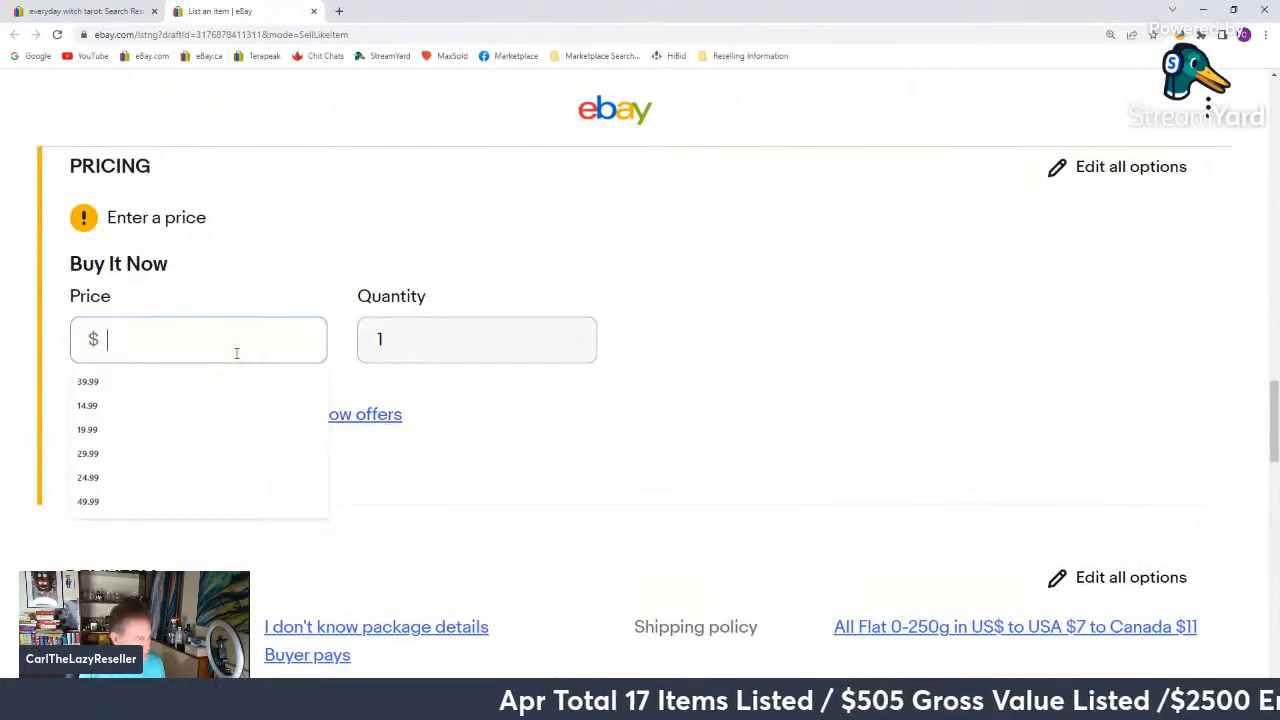
{"action": "type", "text": "29.99"}
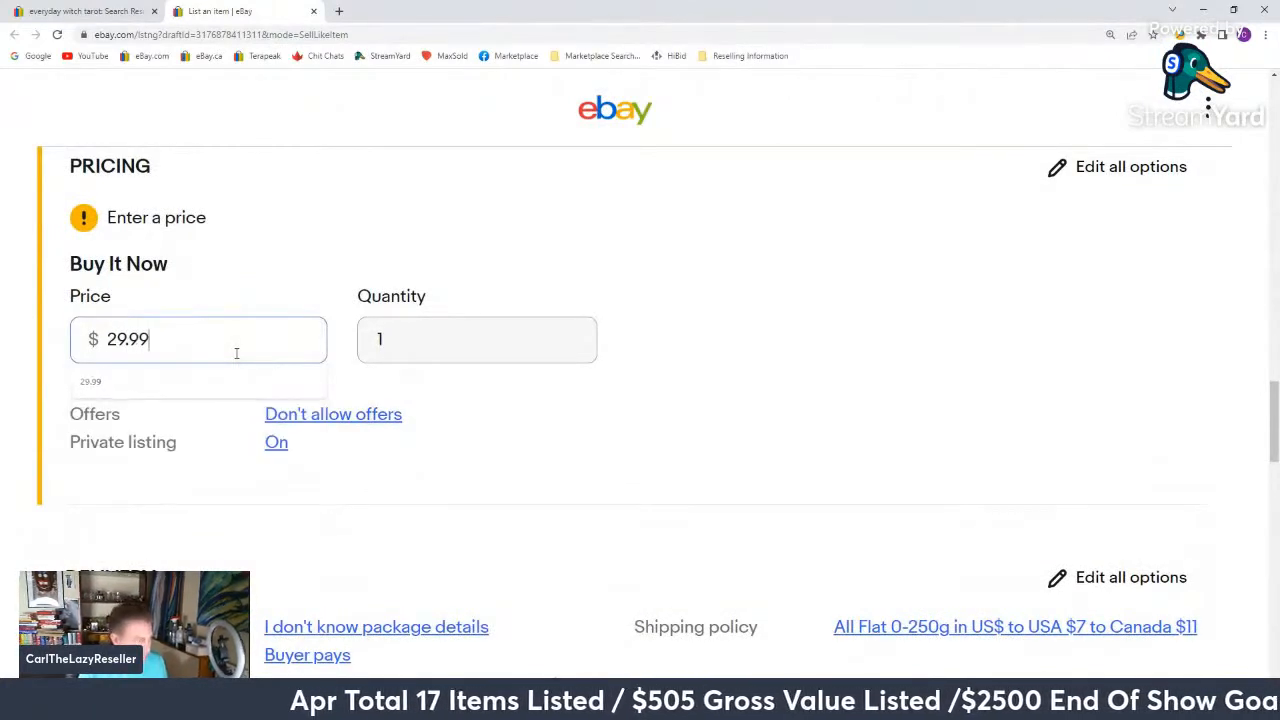
{"action": "left_click", "coordinate": [686, 409]}
Insert the custom description template offering combined shipping and set the item condition to New.
{"action": "scroll", "coordinate": [680, 409], "scroll_direction": "up", "scroll_amount": 8}
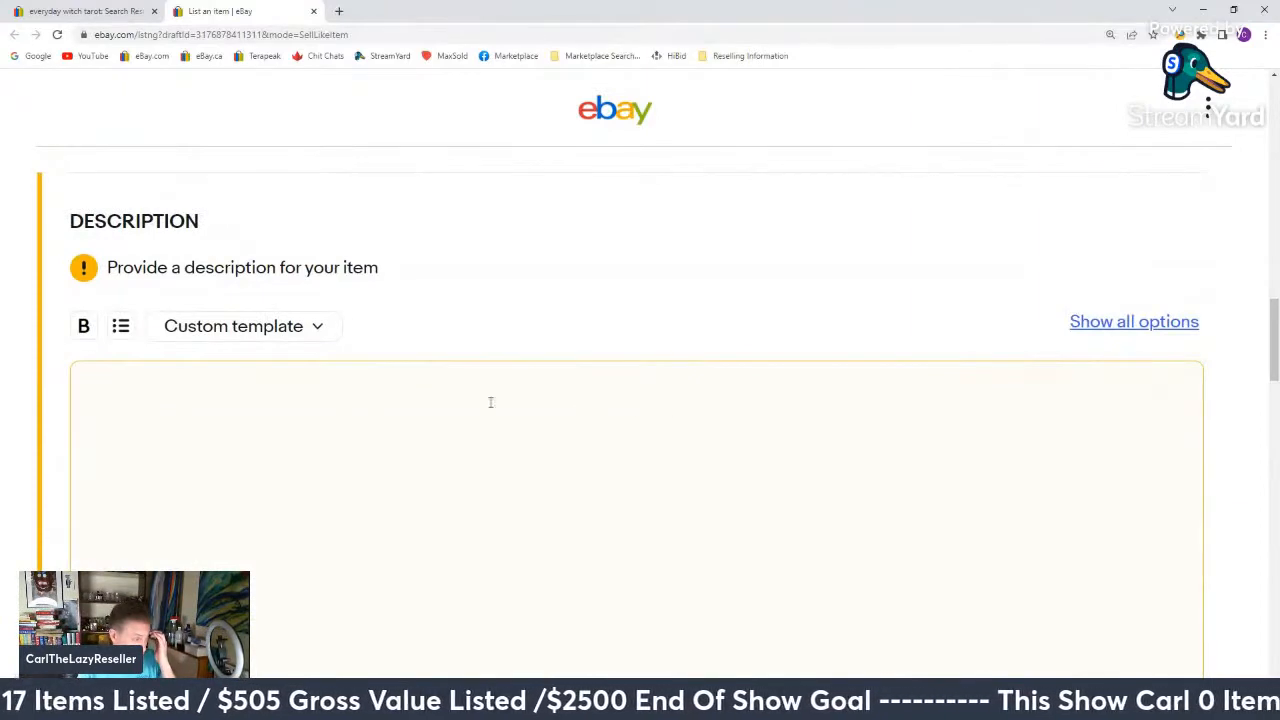
{"action": "left_click", "coordinate": [208, 334]}
{"action": "left_click", "coordinate": [257, 597]}
{"action": "scroll", "coordinate": [257, 598], "scroll_direction": "down", "scroll_amount": 2}
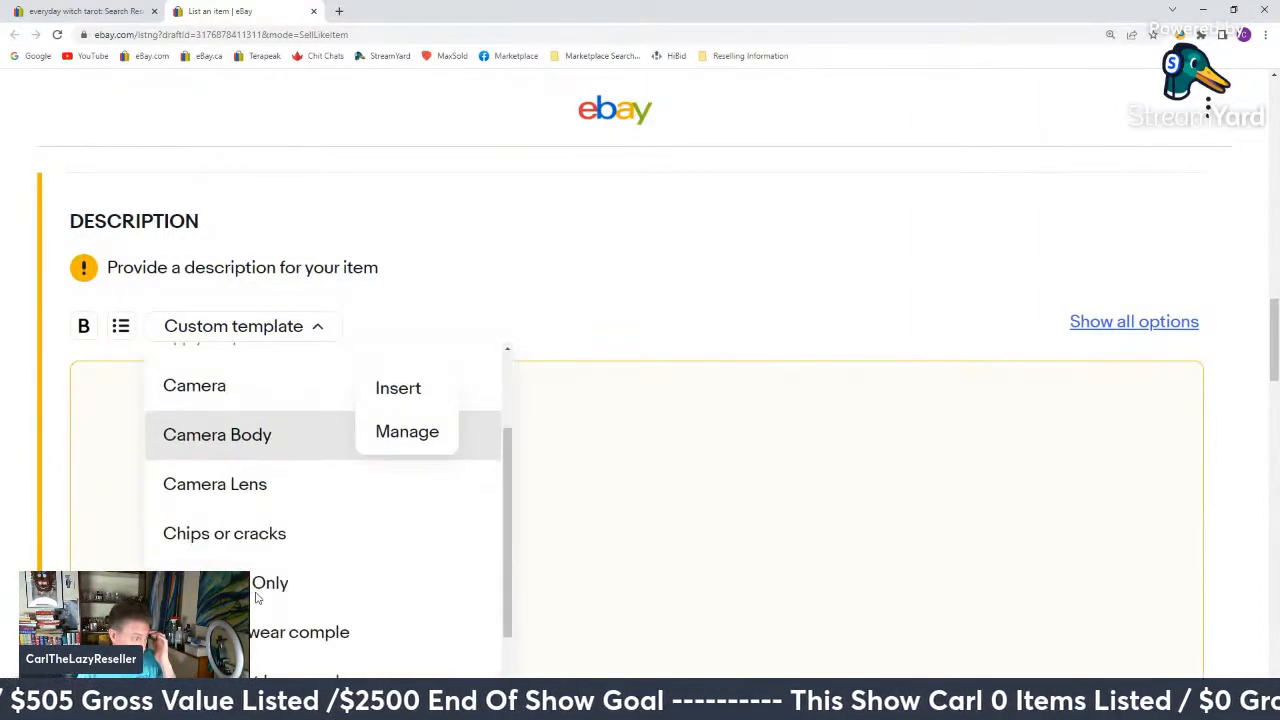
{"action": "mouse_move", "coordinate": [262, 592]}
{"action": "left_click", "coordinate": [410, 545]}
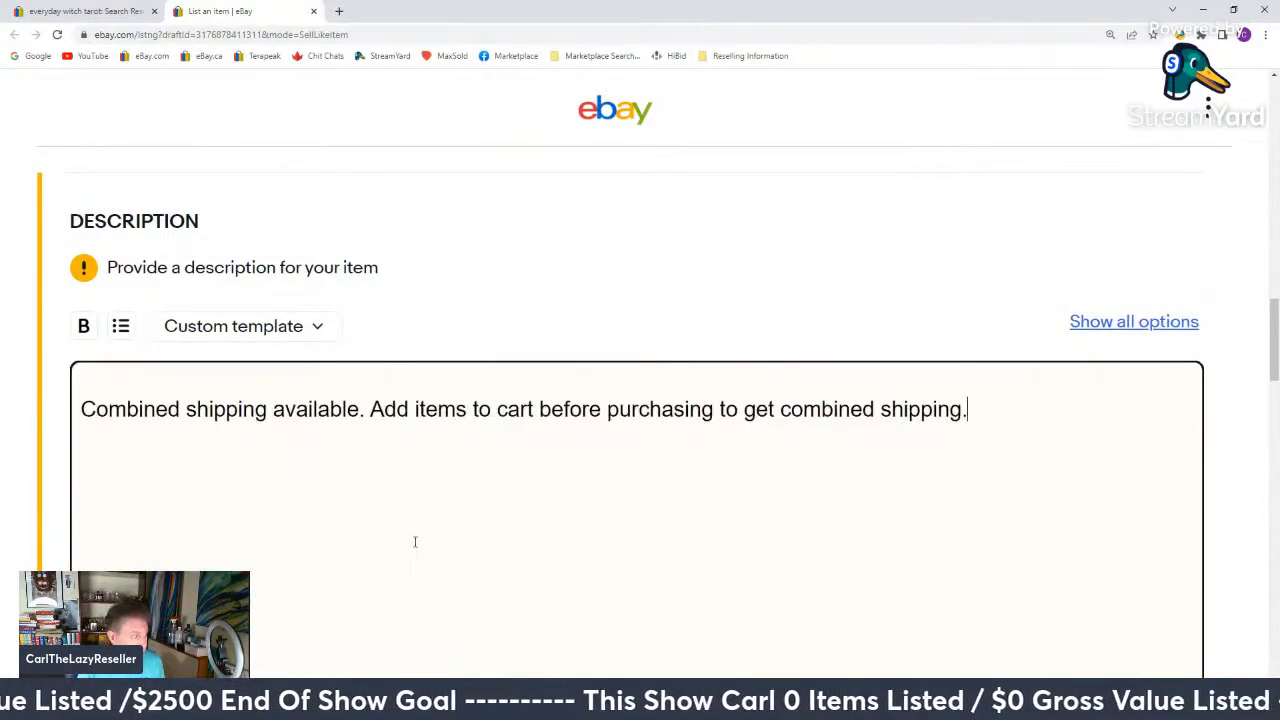
{"action": "scroll", "coordinate": [415, 542], "scroll_direction": "up", "scroll_amount": 6}
{"action": "left_click", "coordinate": [713, 657]}
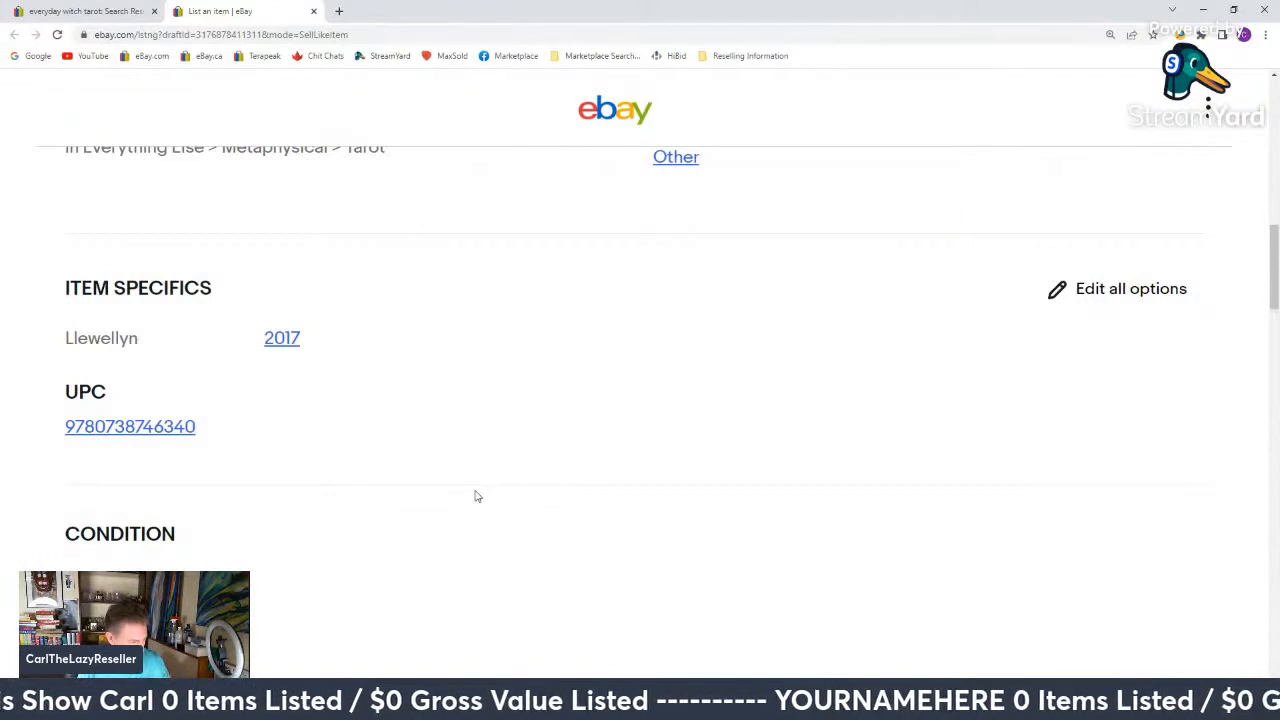
Shorten the item title to "Everyday Witch Tarot Deck & Guidebook by Deborah Blake" and set the custom label (SKU) to G12.
{"action": "scroll", "coordinate": [476, 496], "scroll_direction": "up", "scroll_amount": 5}
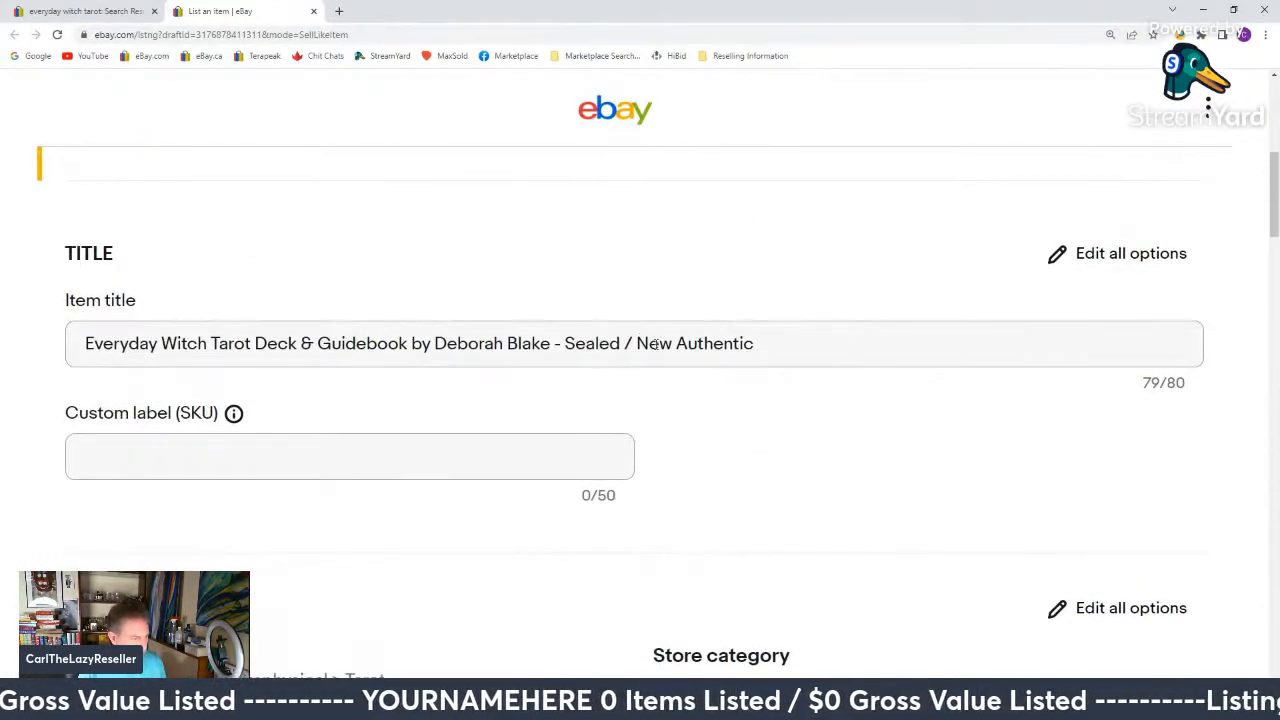
{"action": "left_click_drag", "start_coordinate": [627, 343], "coordinate": [897, 345]}
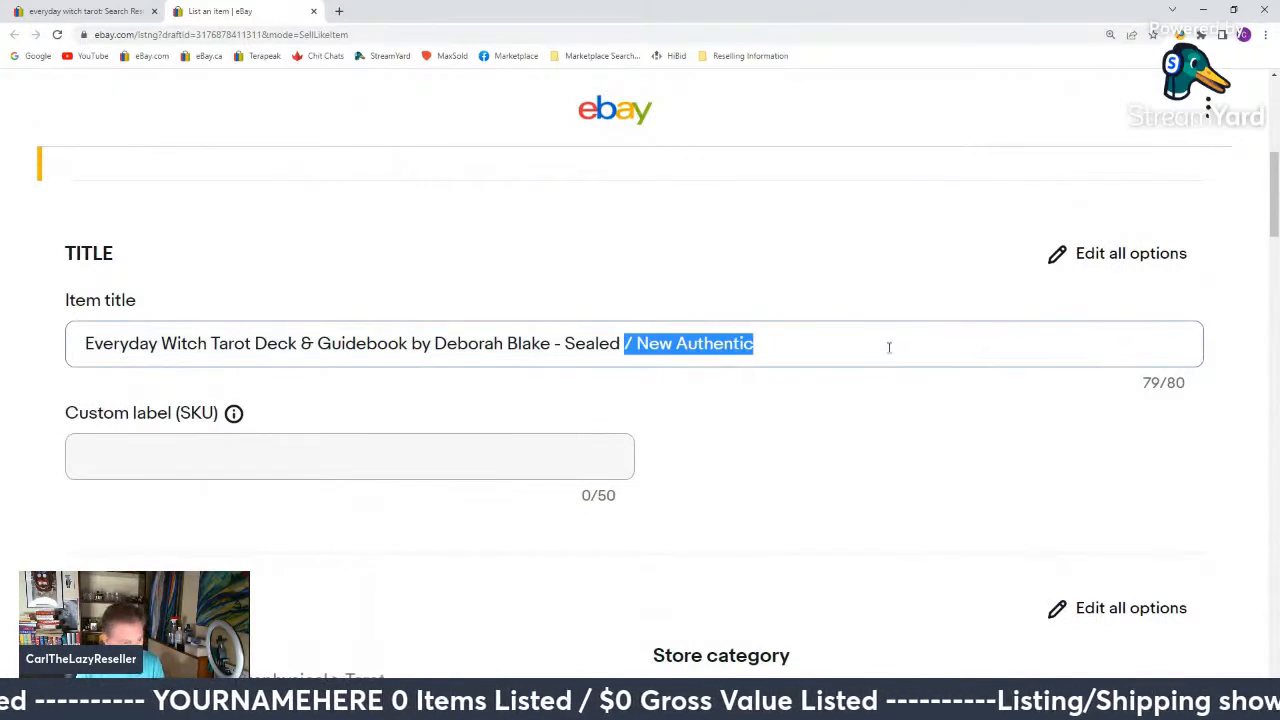
{"action": "key", "text": "BackSpace"}
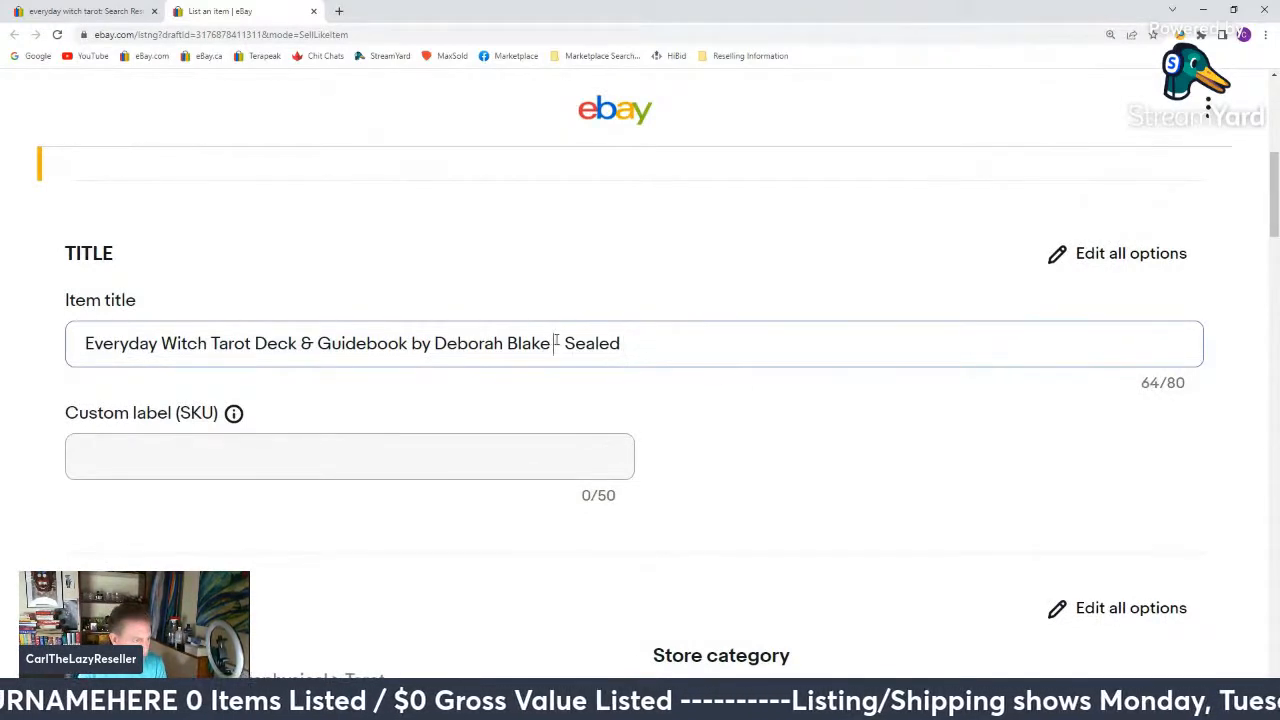
{"action": "left_click_drag", "start_coordinate": [556, 343], "coordinate": [731, 357]}
{"action": "key", "text": "BackSpace"}
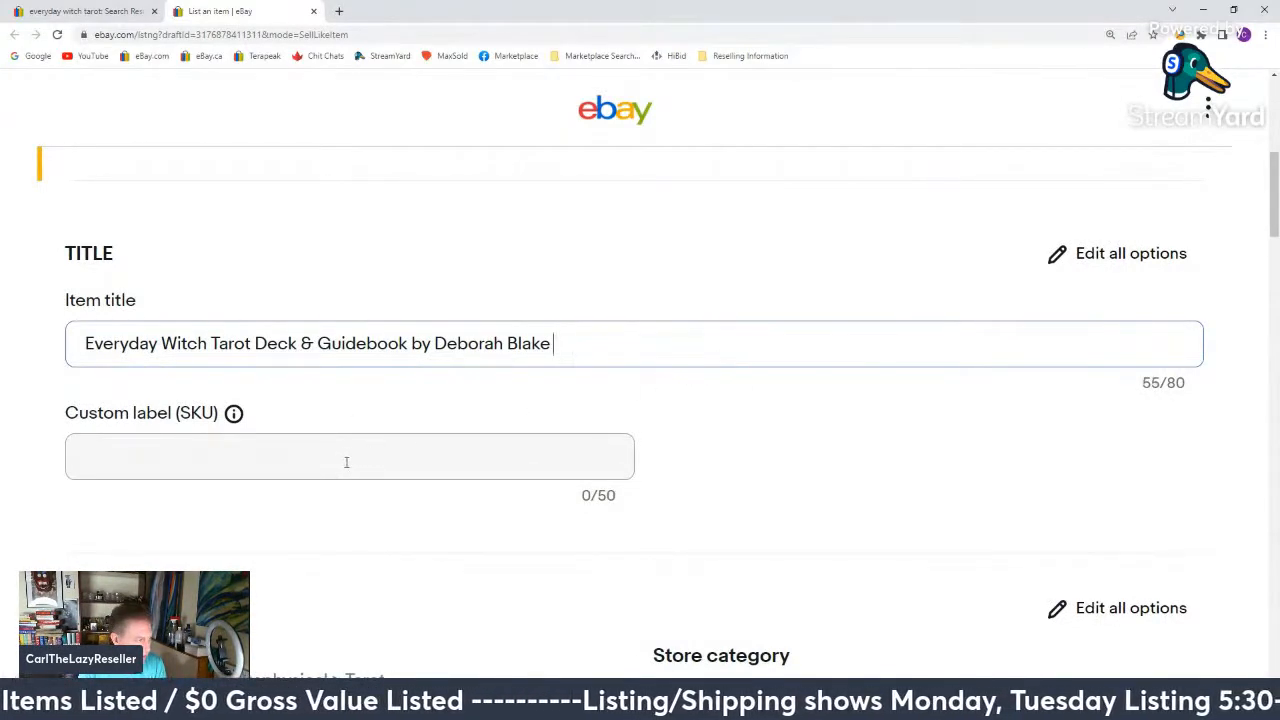
{"action": "left_click", "coordinate": [346, 462]}
{"action": "left_click", "coordinate": [63, 520]}
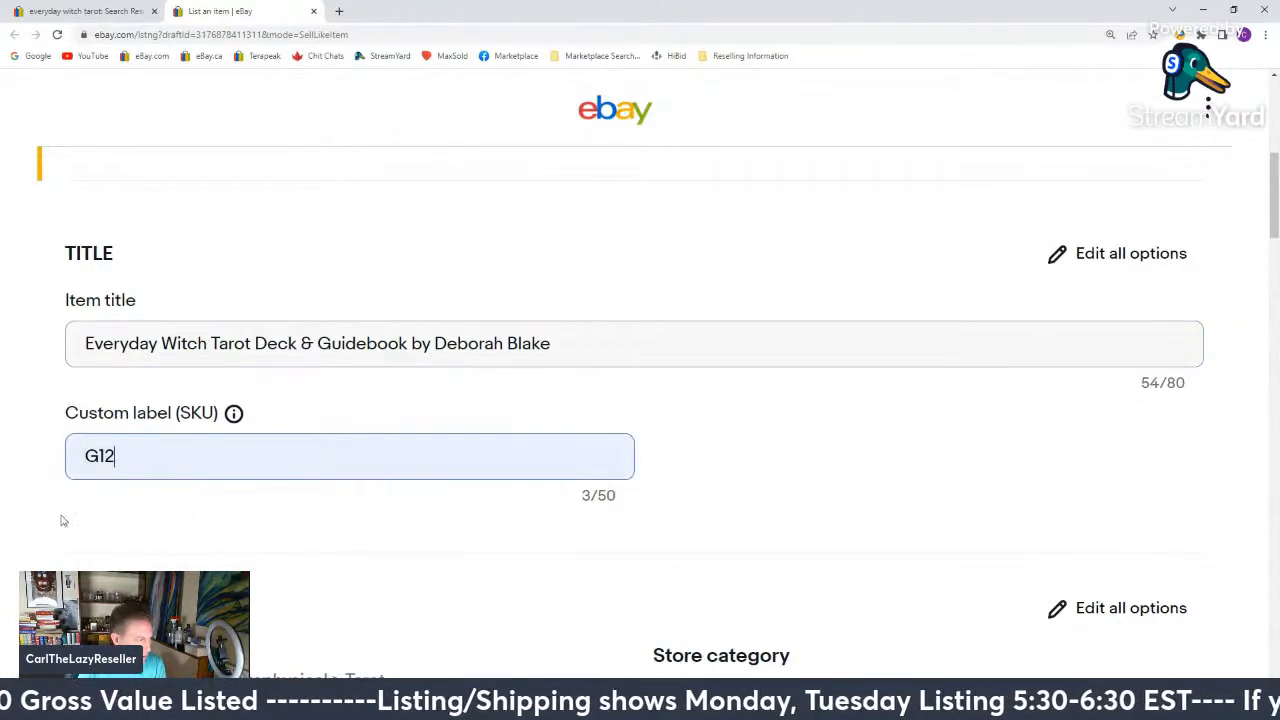
Add the four Everyday Witch deck photos, 20220408_165338.jpg through 20220408_165409.jpg, from the To List folder to the listing.
{"action": "scroll", "coordinate": [60, 519], "scroll_direction": "down", "scroll_amount": 5}
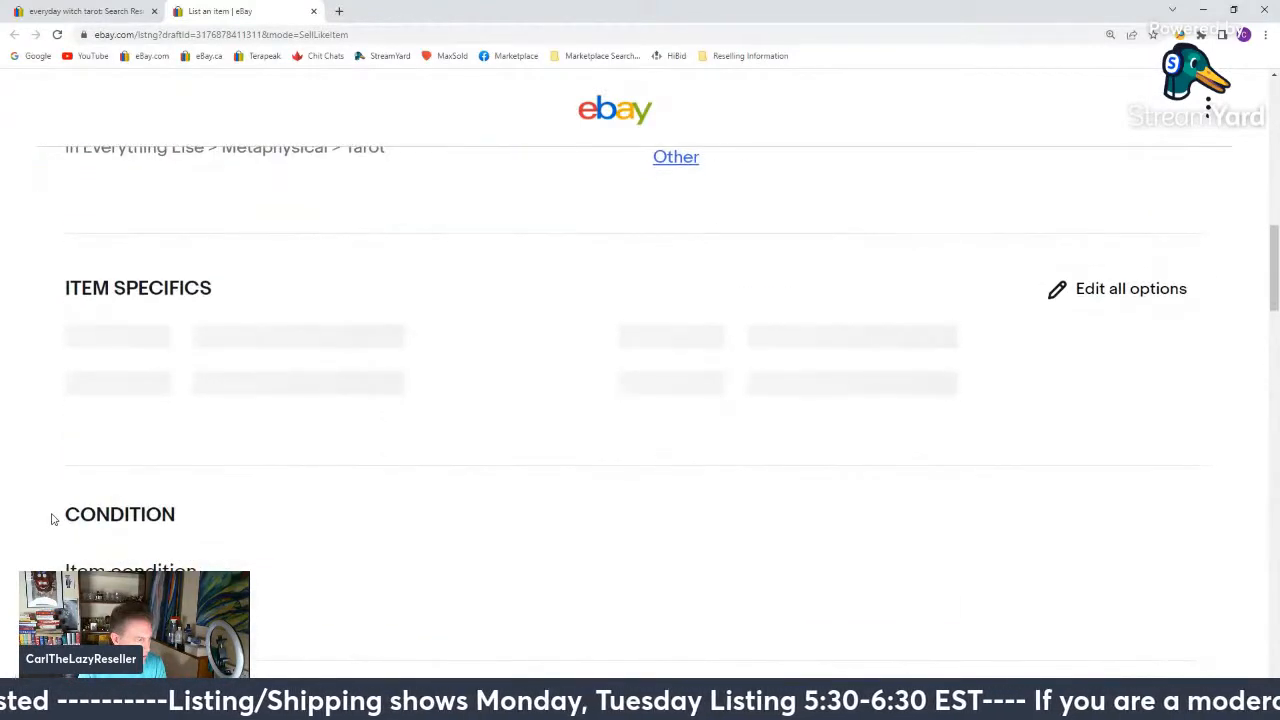
{"action": "scroll", "coordinate": [60, 516], "scroll_direction": "up", "scroll_amount": 10}
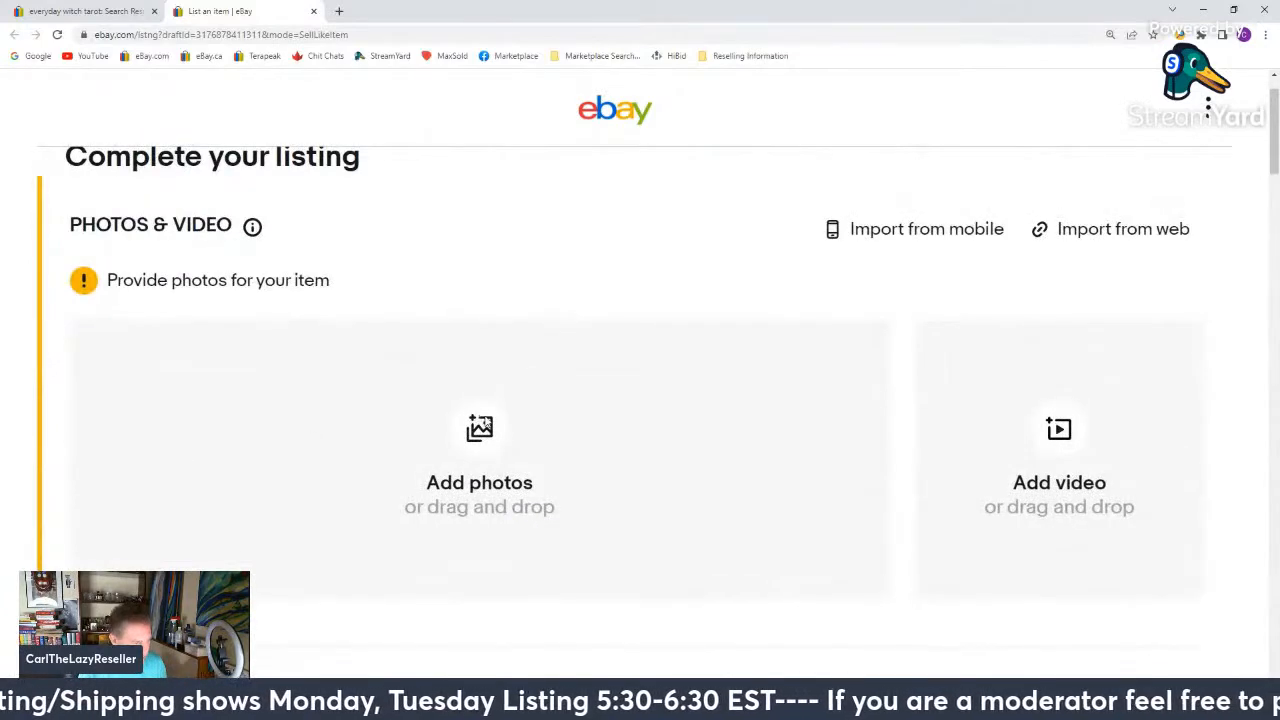
{"action": "left_click", "coordinate": [480, 430]}
{"action": "scroll", "coordinate": [486, 420], "scroll_direction": "down", "scroll_amount": 10}
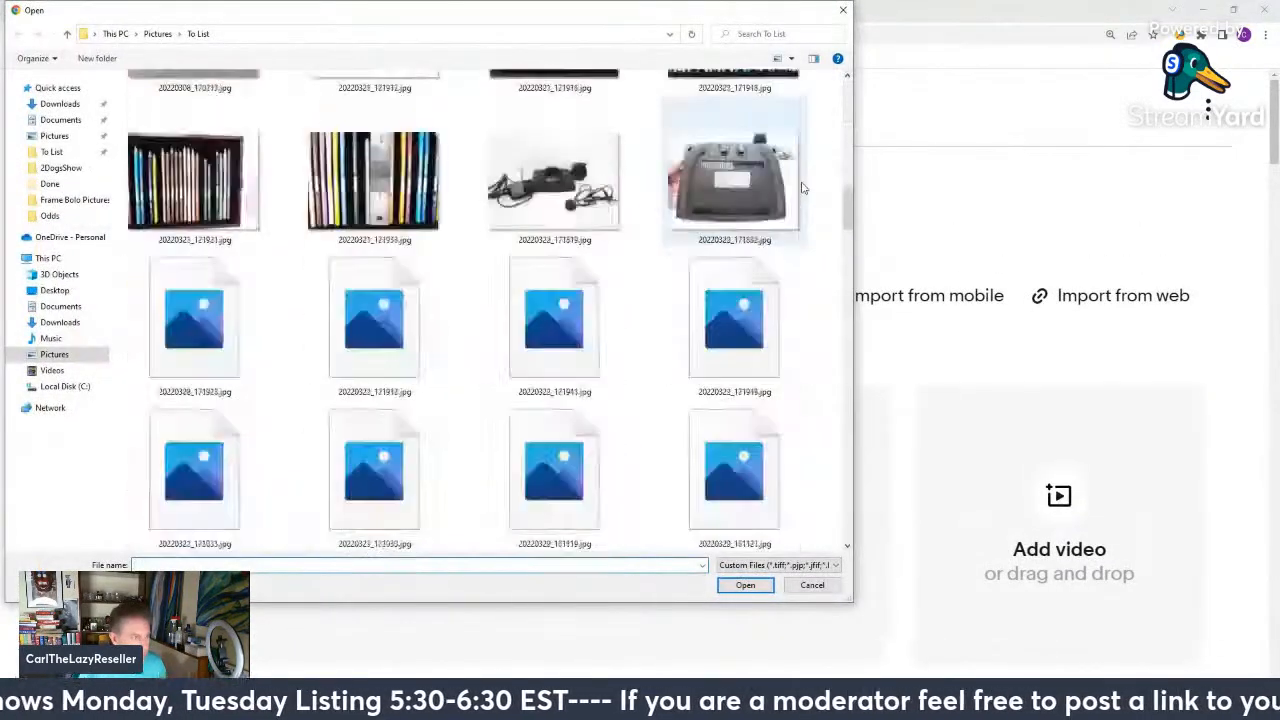
{"action": "scroll", "coordinate": [797, 190], "scroll_direction": "down", "scroll_amount": 10}
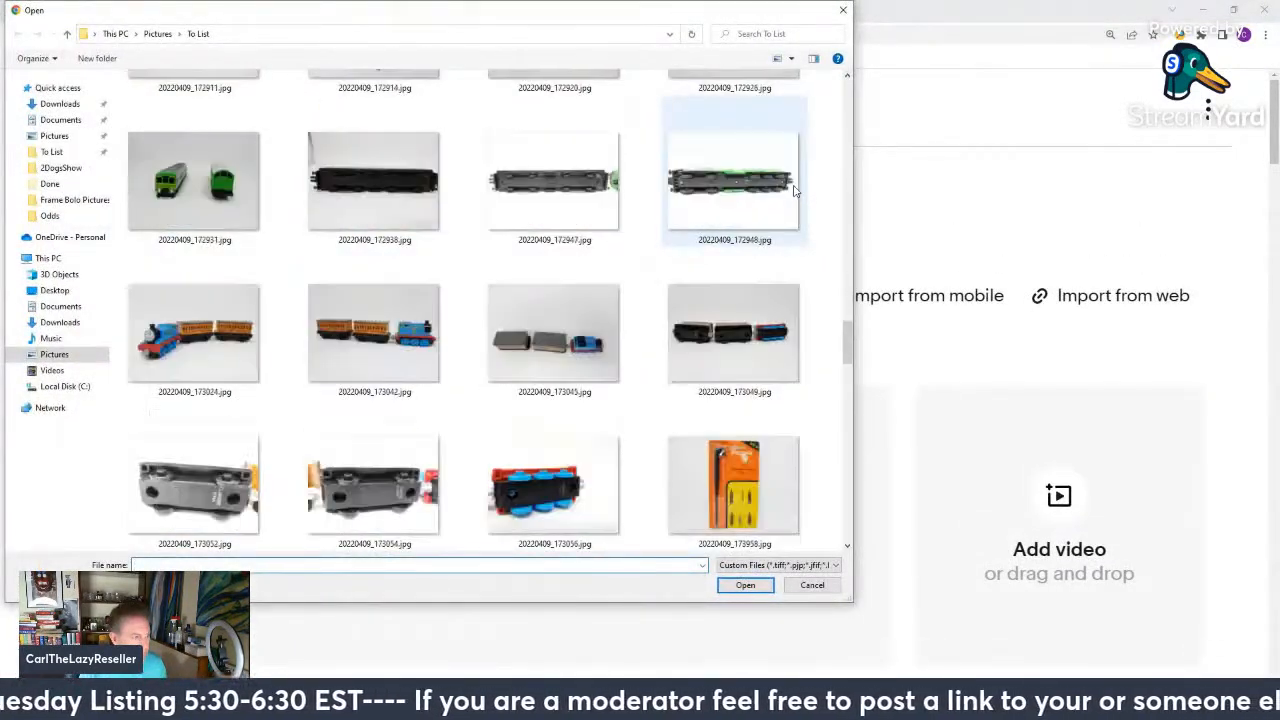
{"action": "scroll", "coordinate": [795, 190], "scroll_direction": "up", "scroll_amount": 5}
{"action": "left_click", "coordinate": [733, 360]}
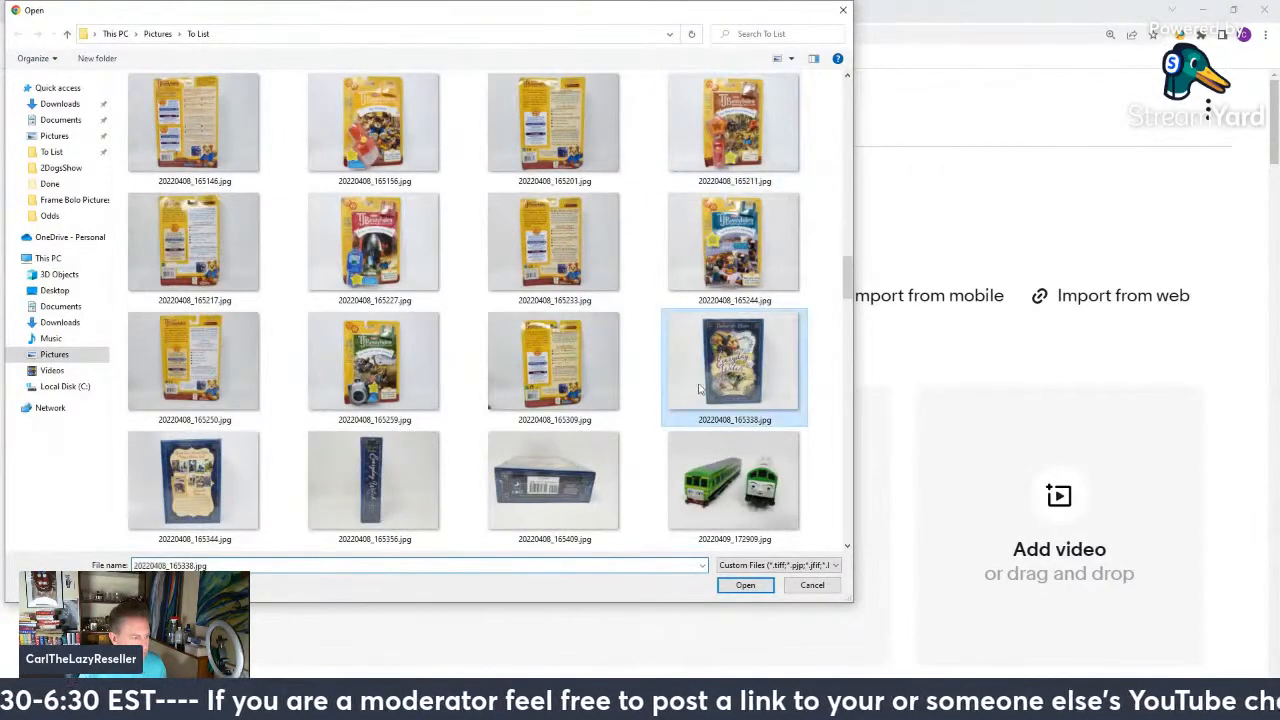
{"action": "left_click", "coordinate": [553, 485], "text": "shift"}
{"action": "left_click", "coordinate": [746, 586]}
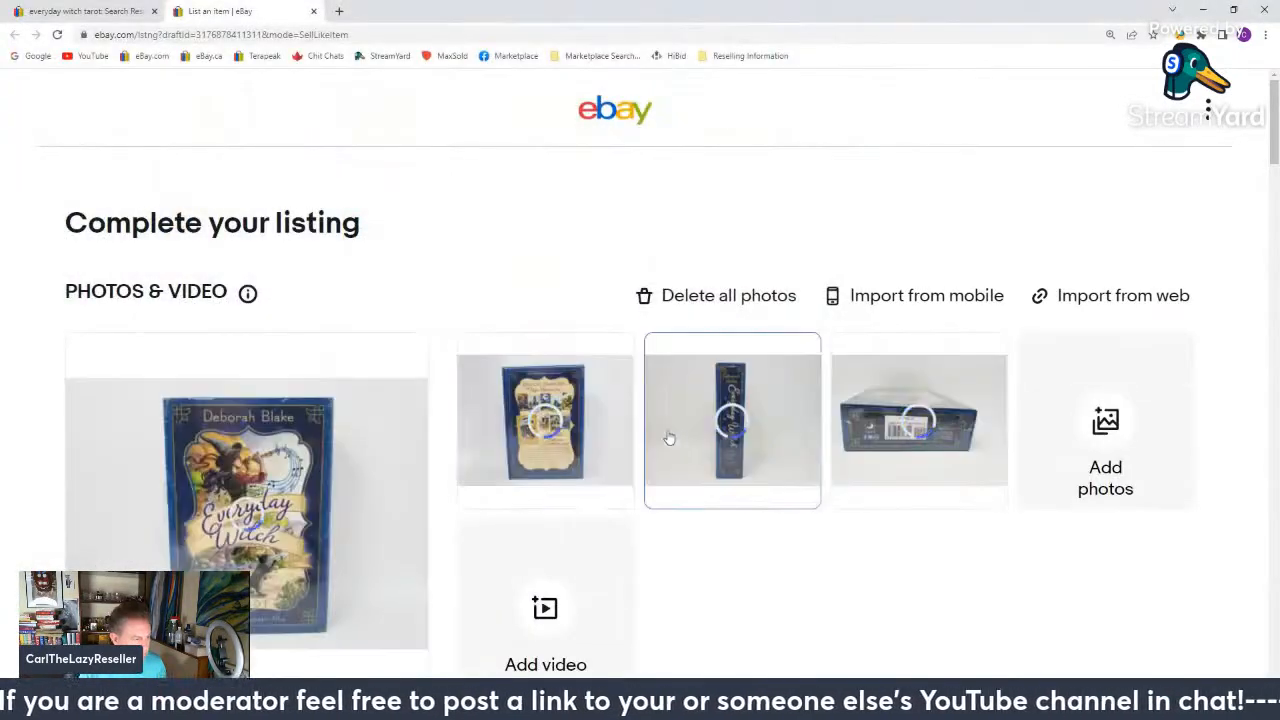
Review the listing's title, SKU, category, condition and description.
{"action": "scroll", "coordinate": [557, 322], "scroll_direction": "down", "scroll_amount": 1}
{"action": "scroll", "coordinate": [558, 318], "scroll_direction": "down", "scroll_amount": 10}
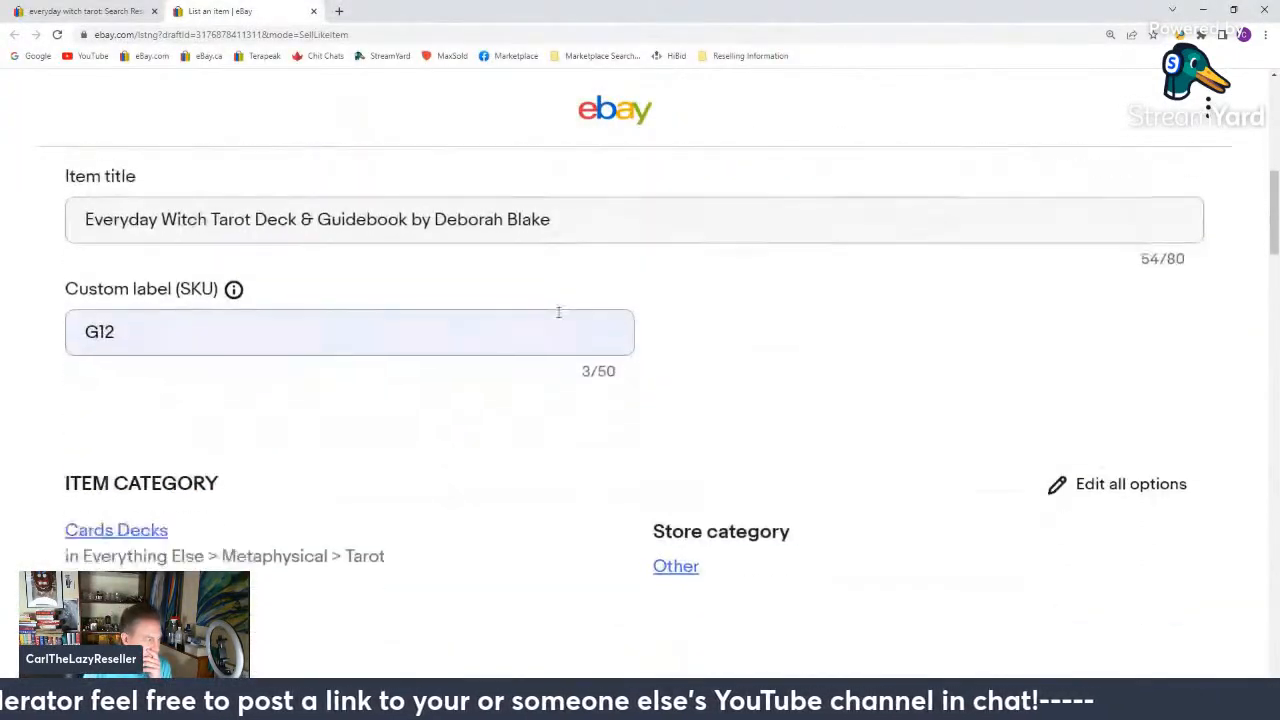
{"action": "scroll", "coordinate": [558, 318], "scroll_direction": "down", "scroll_amount": 9}
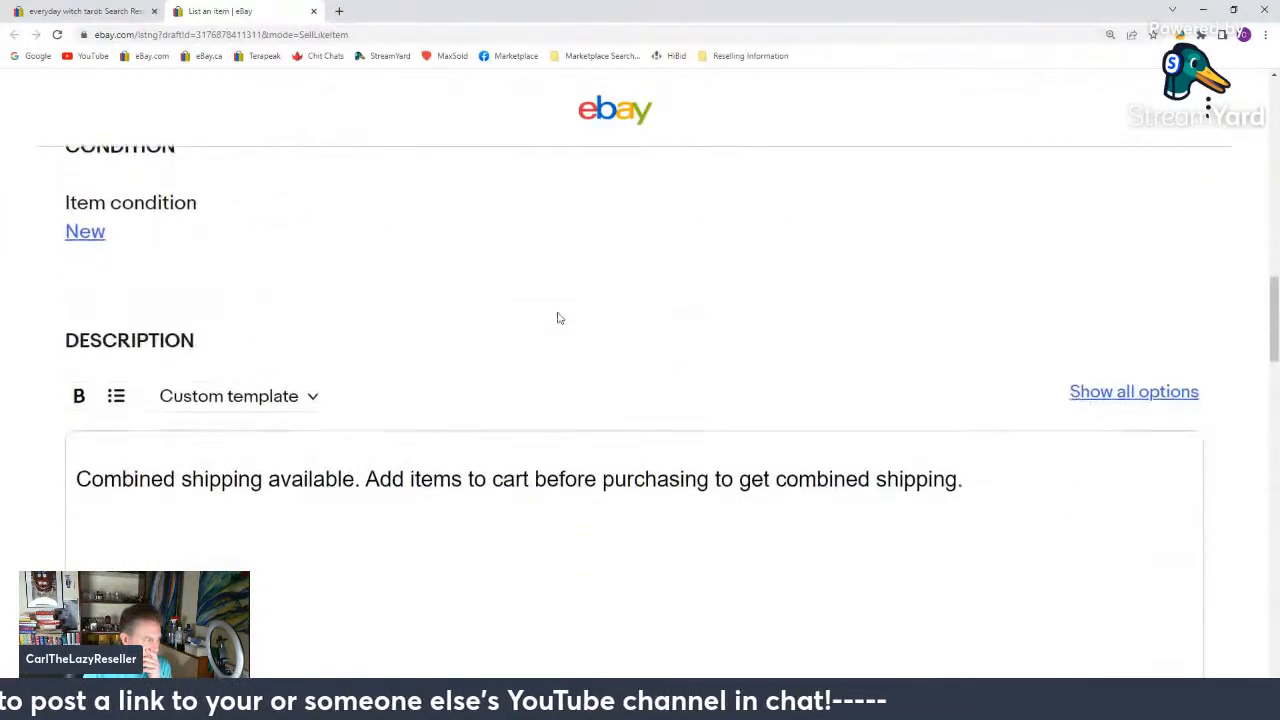
Publish the Everyday Witch Tarot Deck & Guidebook listing and dismiss the confirmation.
{"action": "scroll", "coordinate": [558, 316], "scroll_direction": "down", "scroll_amount": 10}
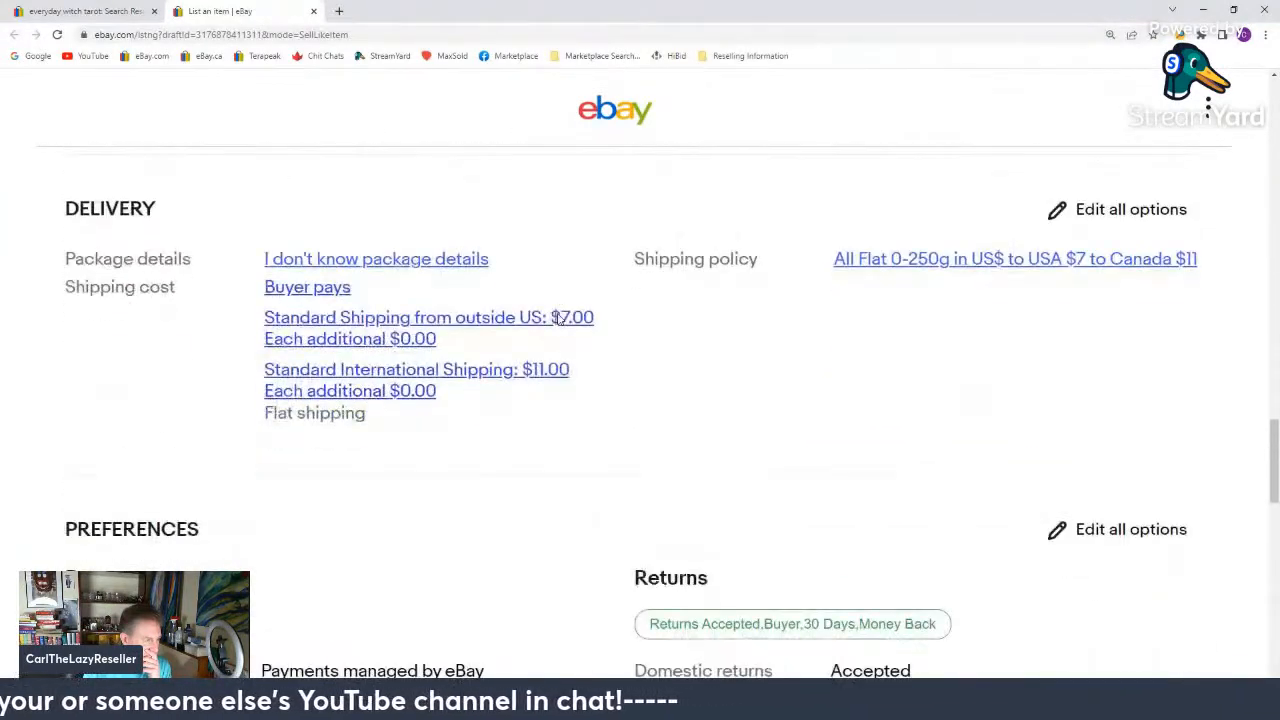
{"action": "scroll", "coordinate": [558, 318], "scroll_direction": "down", "scroll_amount": 10}
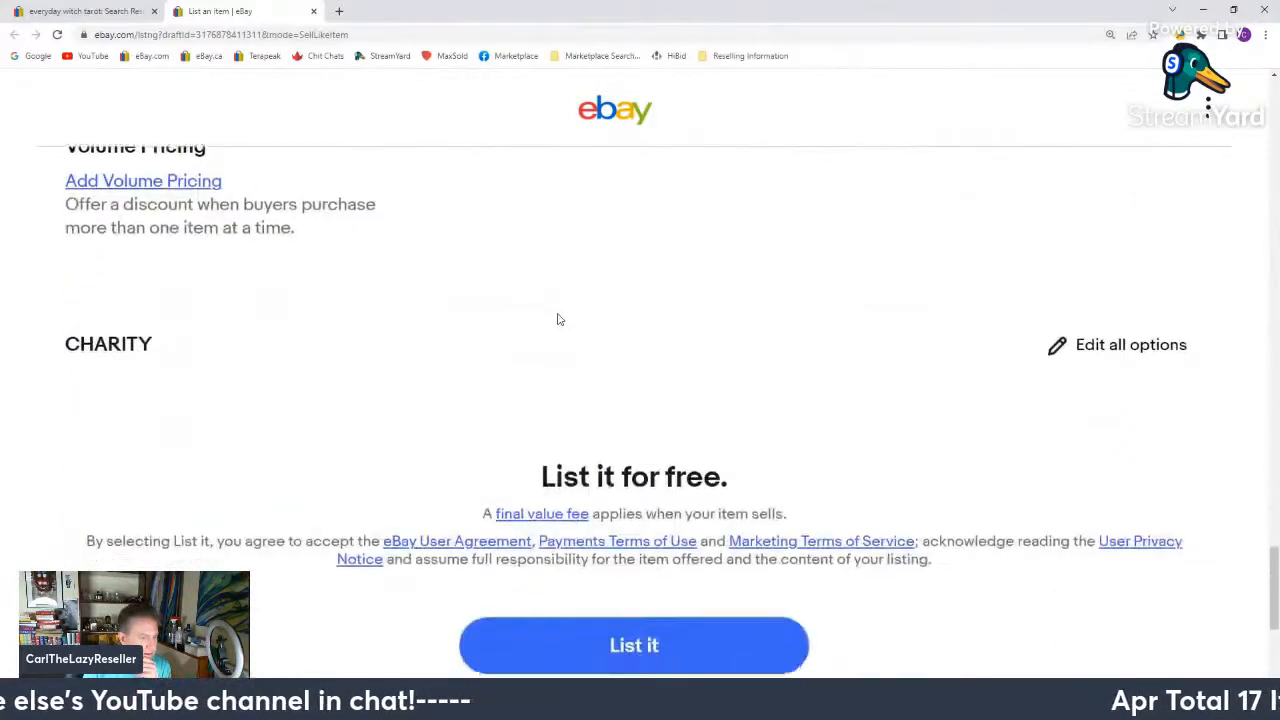
{"action": "left_click", "coordinate": [629, 347]}
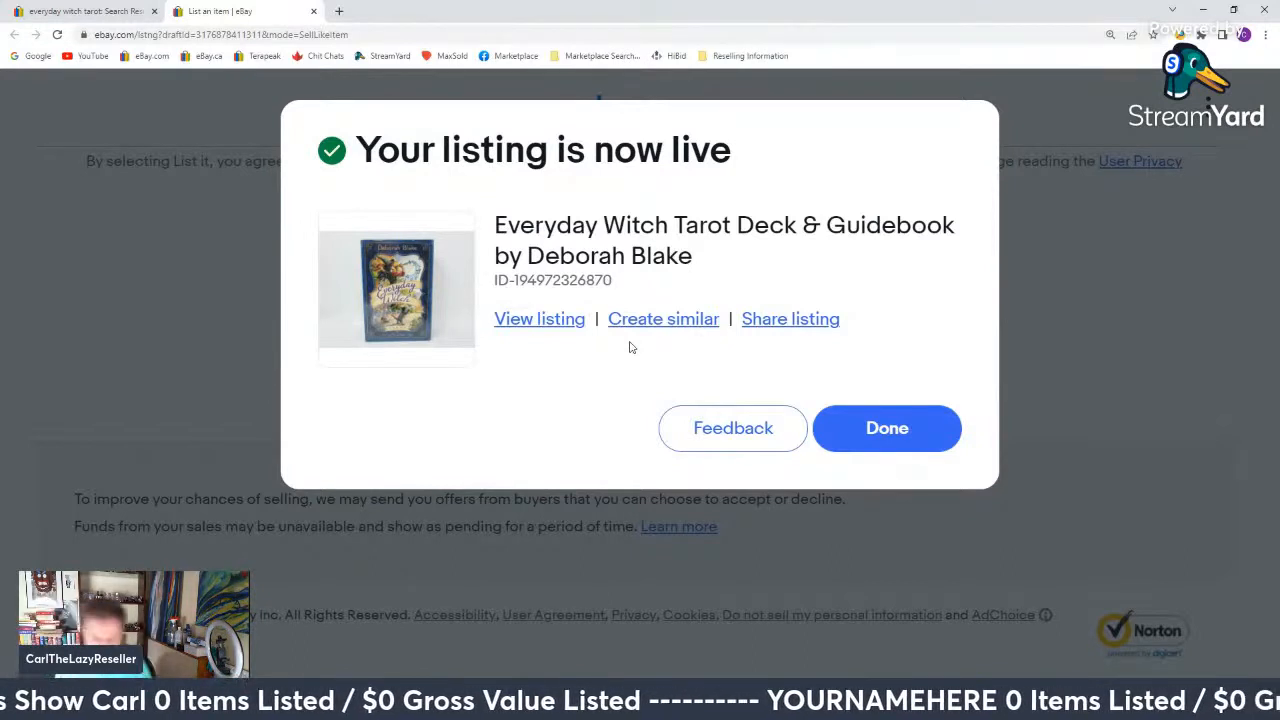
{"action": "left_click", "coordinate": [899, 425]}
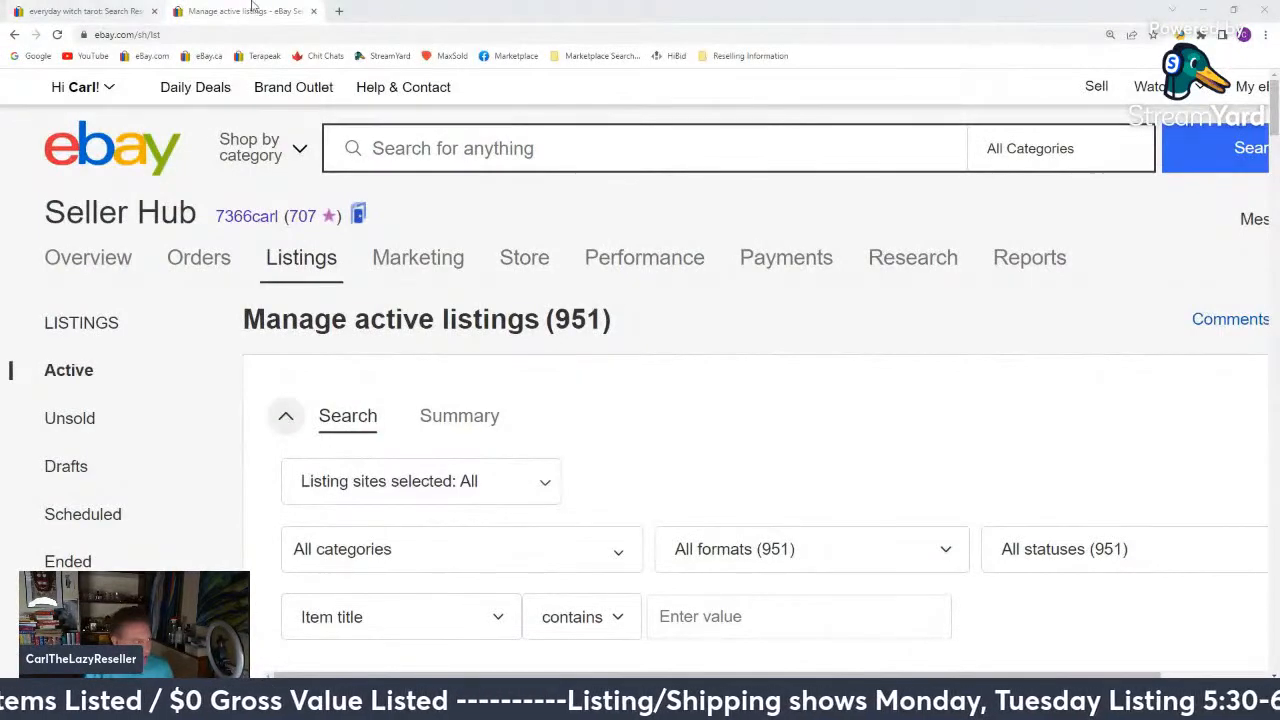
Close the active listings page and search the sold and completed listings for "tiffany co silver pen".
{"action": "left_click_drag", "start_coordinate": [256, 7], "coordinate": [385, 192]}
{"action": "scroll", "coordinate": [558, 572], "scroll_direction": "up", "scroll_amount": 15}
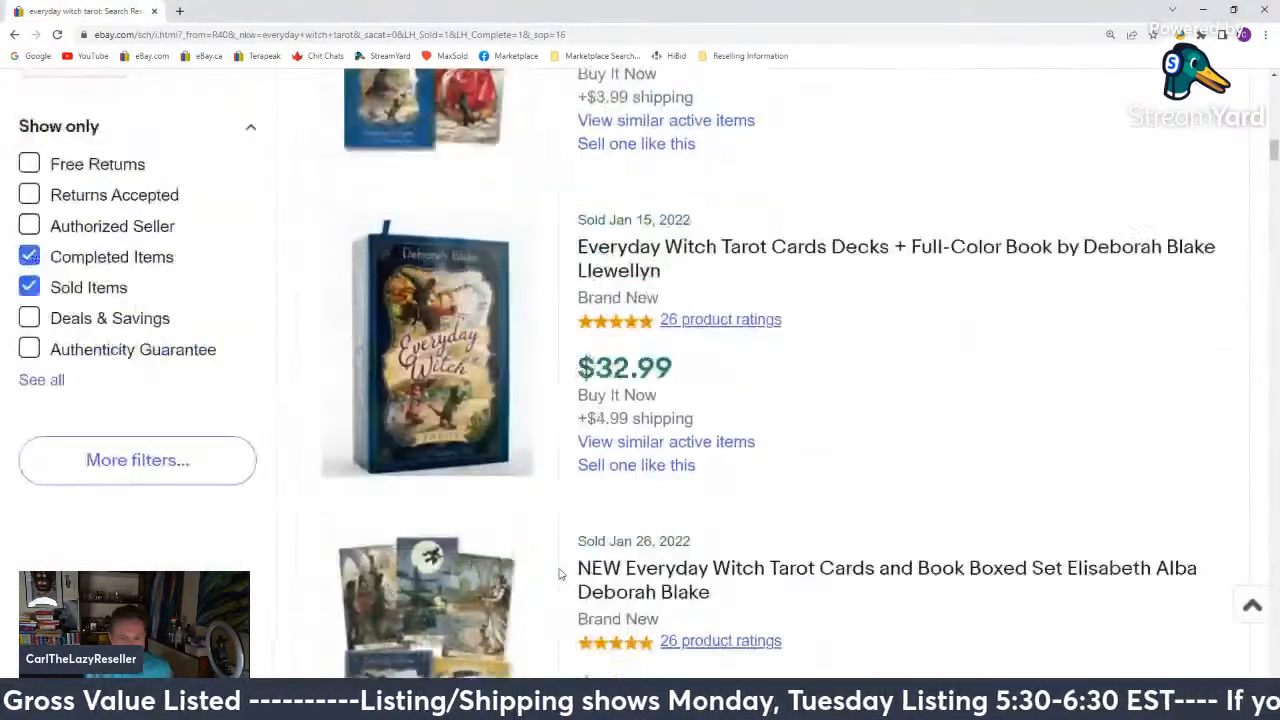
{"action": "scroll", "coordinate": [555, 572], "scroll_direction": "up", "scroll_amount": 5}
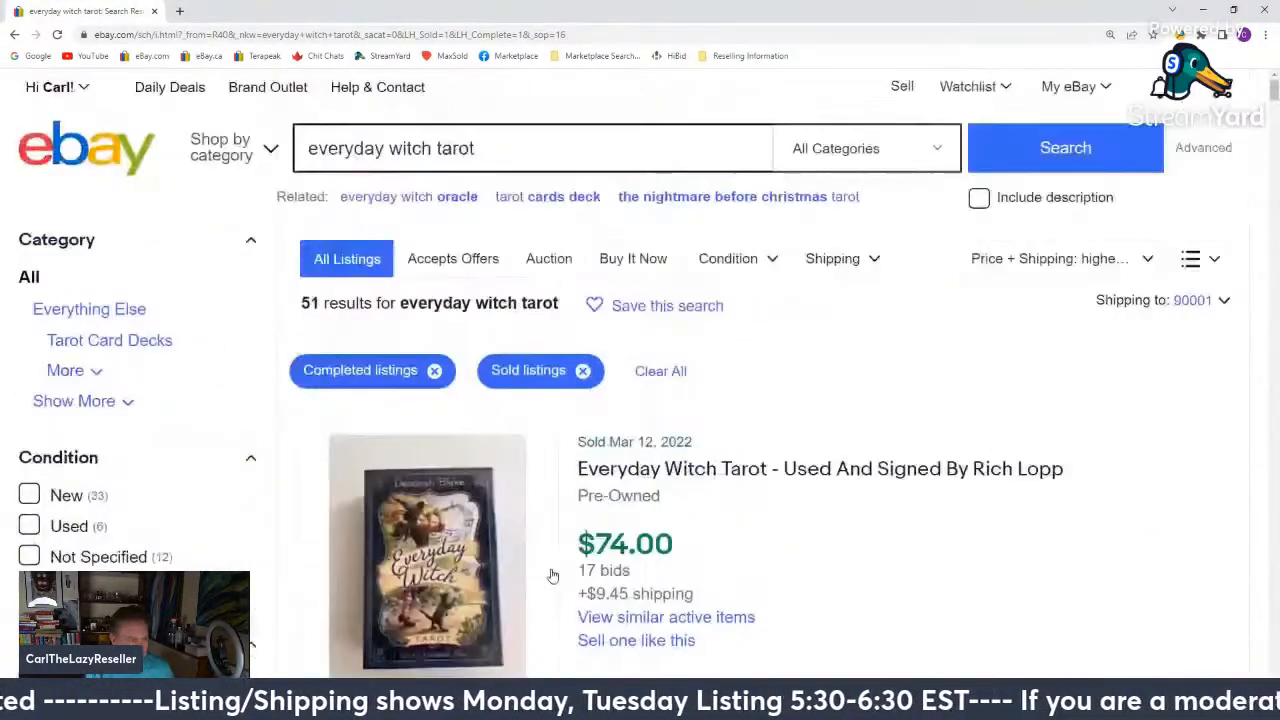
{"action": "left_click", "coordinate": [425, 150]}
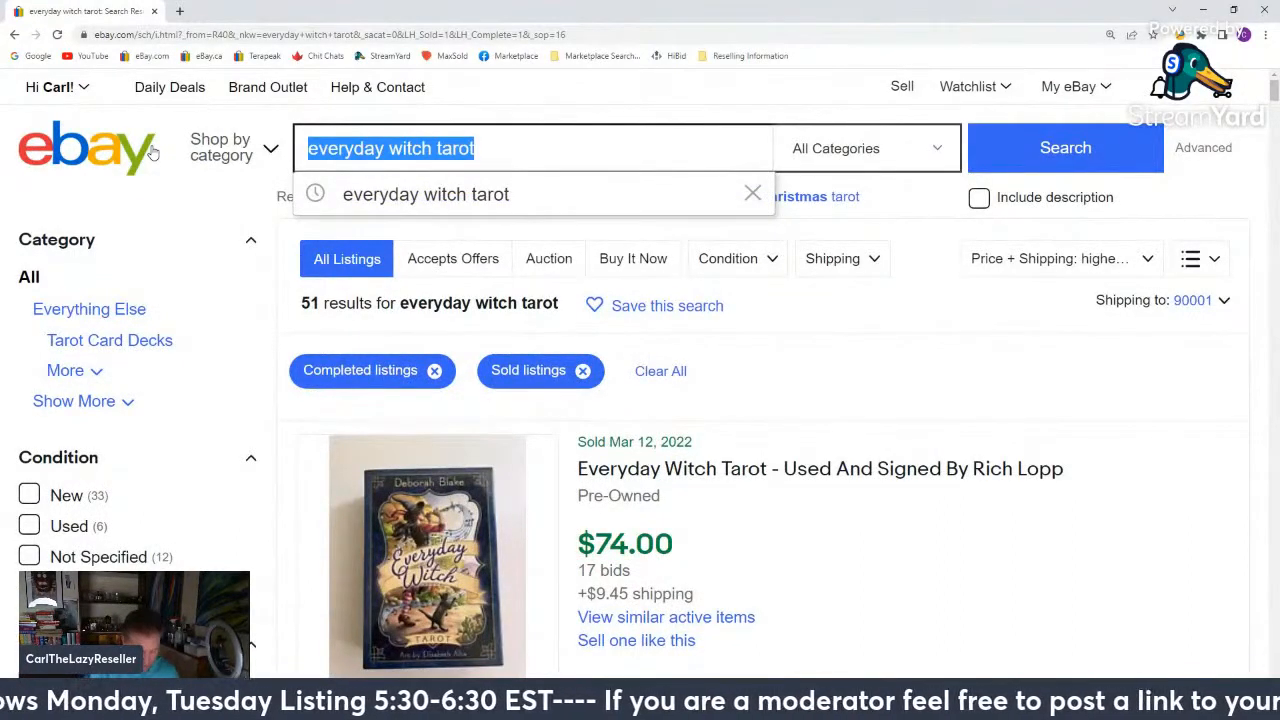
{"action": "type", "text": "ti"}
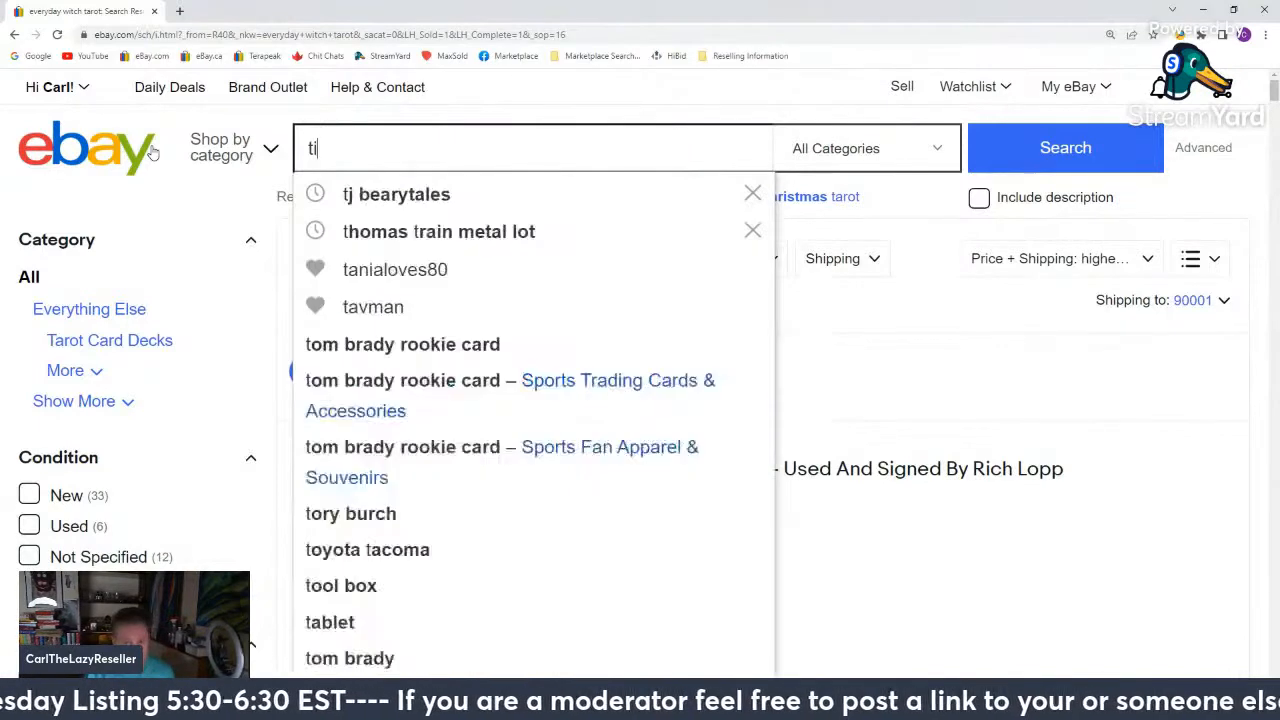
{"action": "type", "text": "ff"}
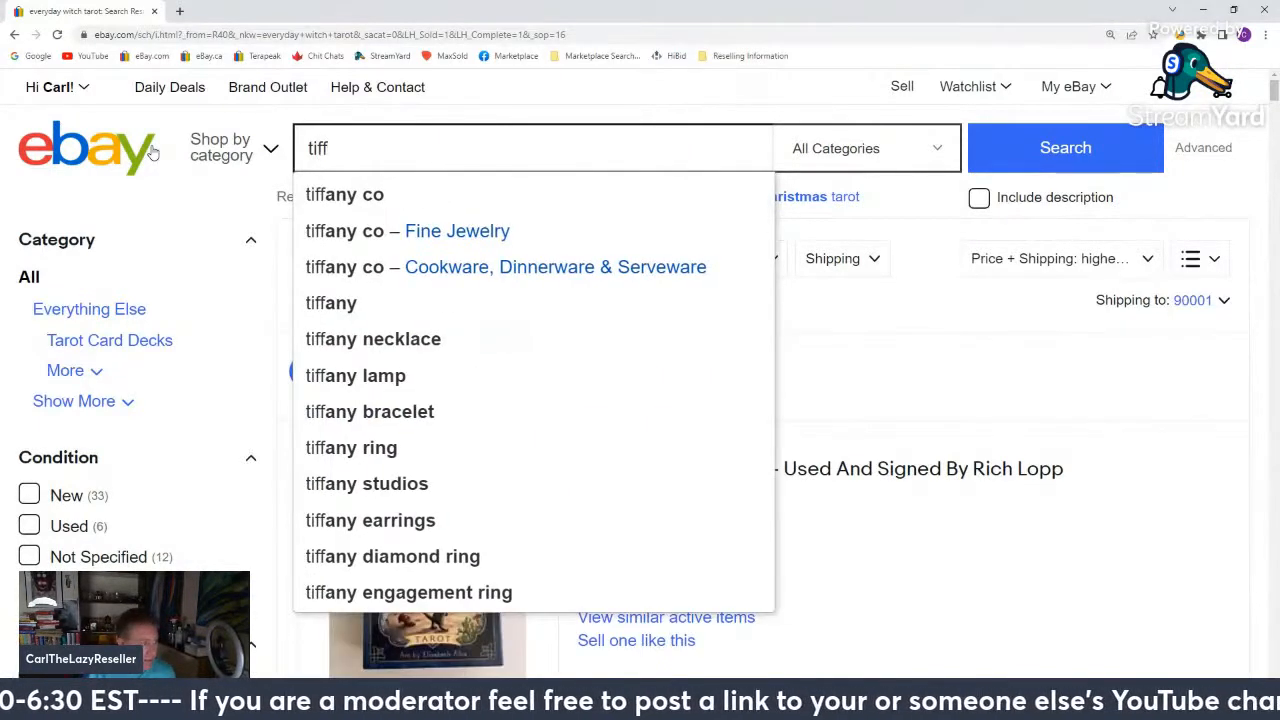
{"action": "type", "text": "any co silver"}
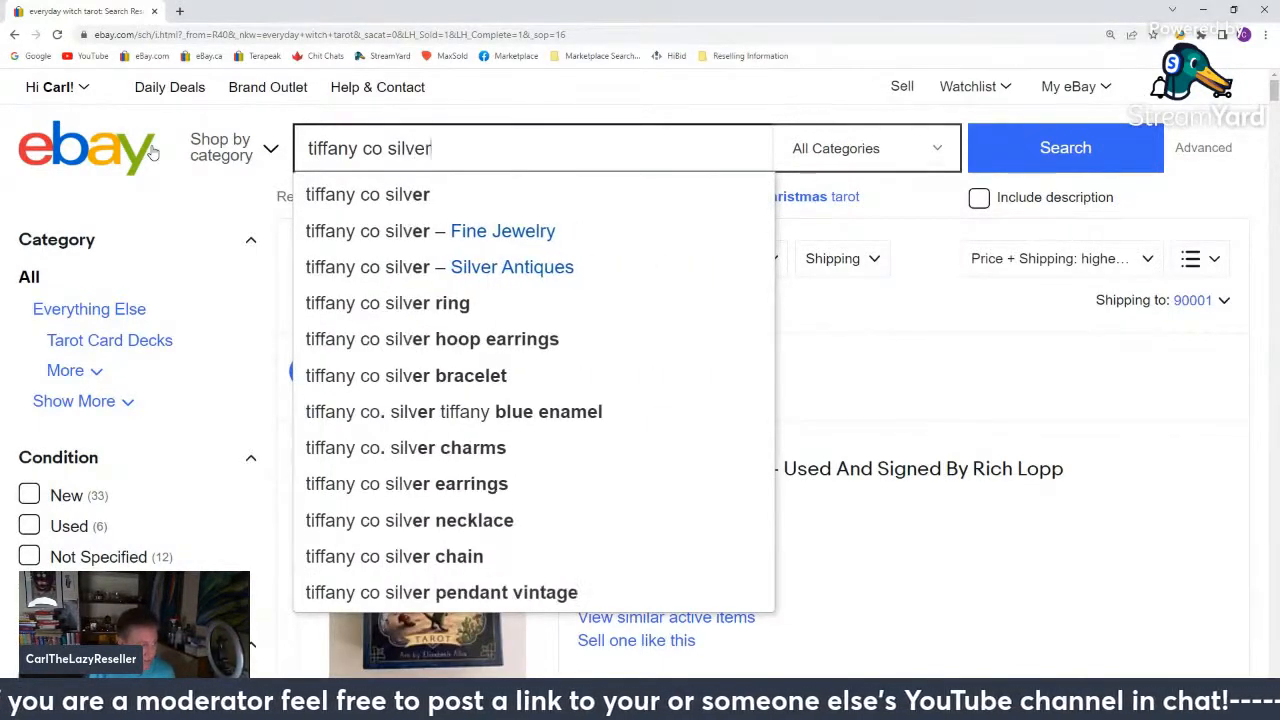
{"action": "type", "text": " pen"}
{"action": "key", "text": "Return"}
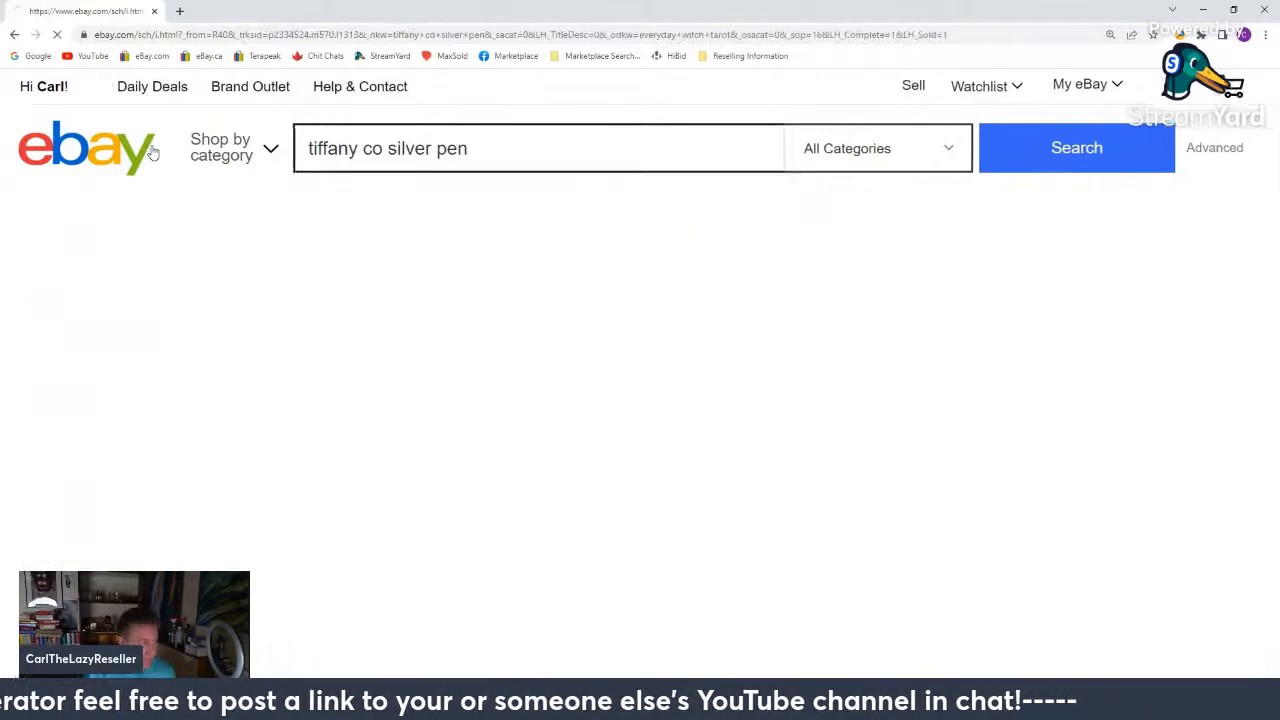
Examine the highest-priced sold Tiffany silver pens for comparable models and sale prices.
{"action": "scroll", "coordinate": [213, 262], "scroll_direction": "down", "scroll_amount": 5}
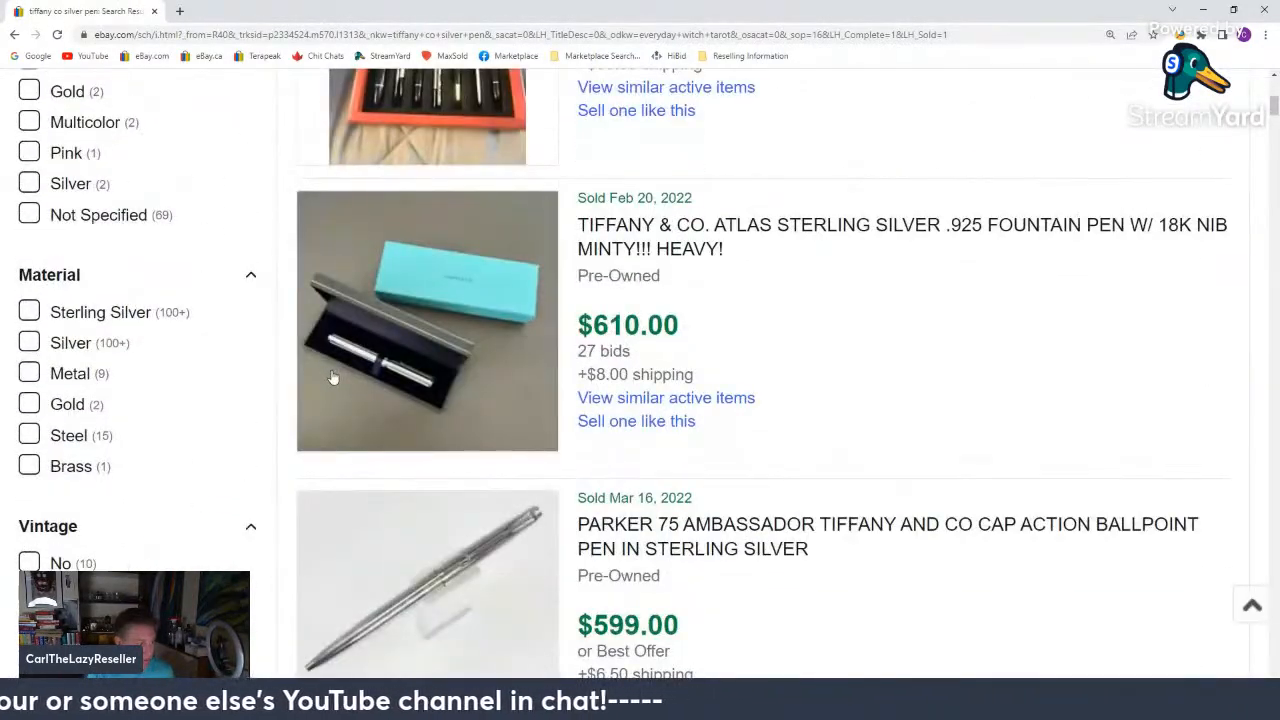
{"action": "scroll", "coordinate": [333, 377], "scroll_direction": "down", "scroll_amount": 7}
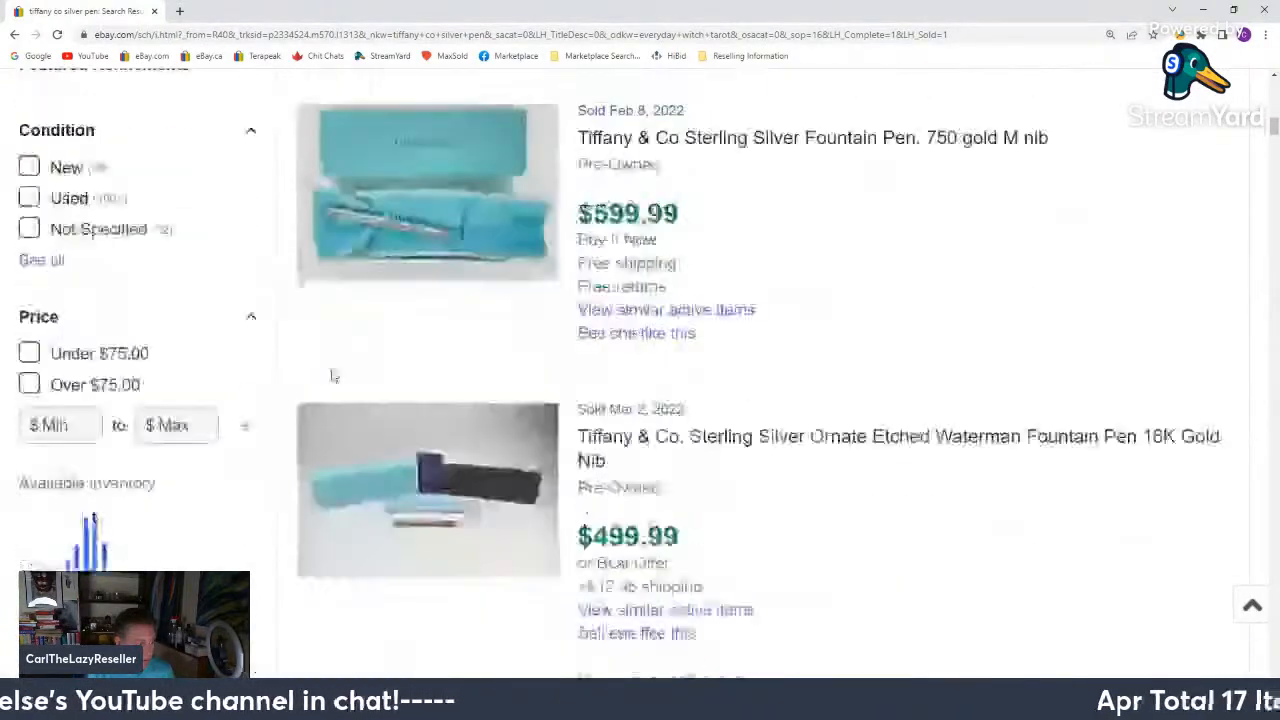
{"action": "scroll", "coordinate": [333, 377], "scroll_direction": "down", "scroll_amount": 4}
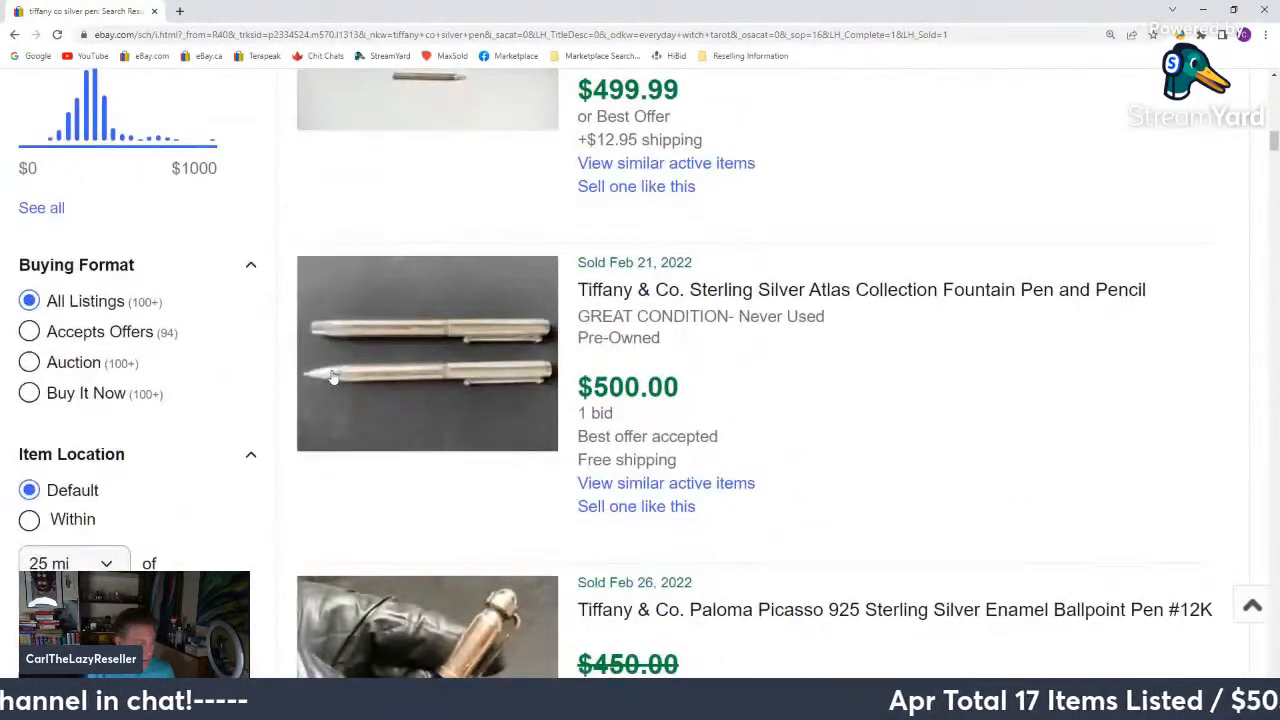
{"action": "scroll", "coordinate": [333, 377], "scroll_direction": "down", "scroll_amount": 7}
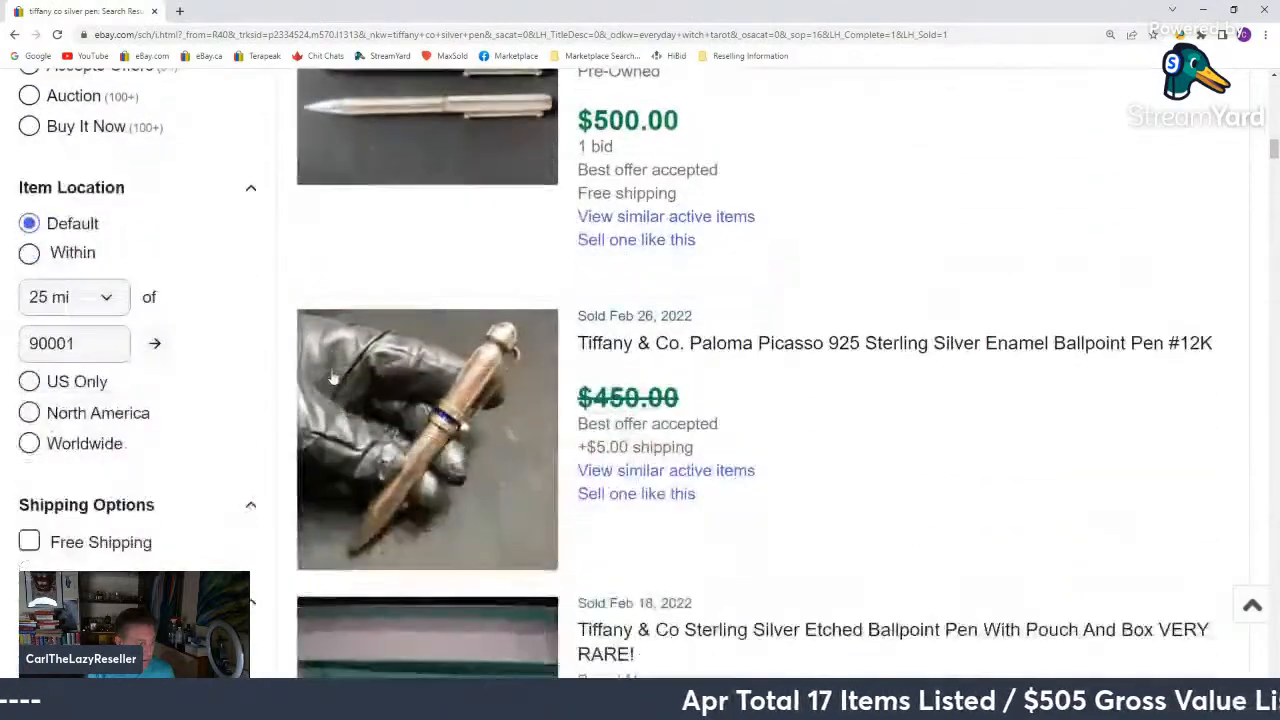
{"action": "scroll", "coordinate": [333, 377], "scroll_direction": "down", "scroll_amount": 3}
{"action": "scroll", "coordinate": [331, 377], "scroll_direction": "up", "scroll_amount": 12}
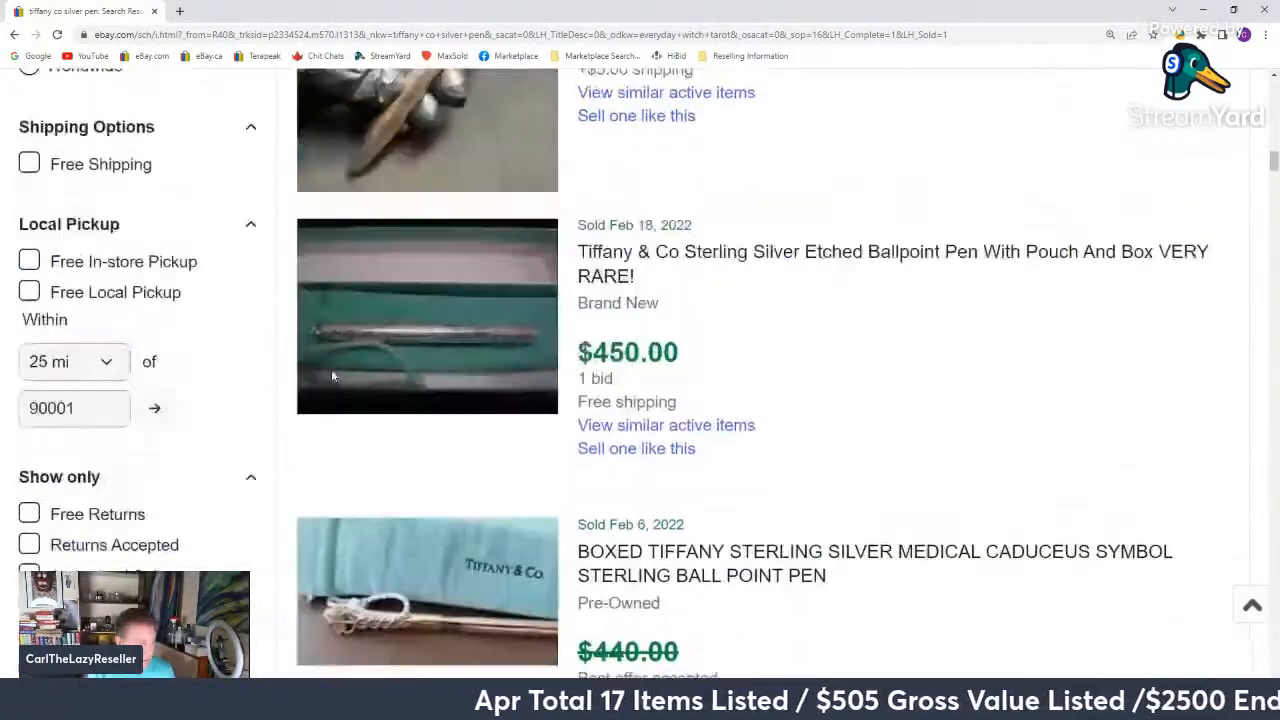
{"action": "scroll", "coordinate": [331, 377], "scroll_direction": "up", "scroll_amount": 15}
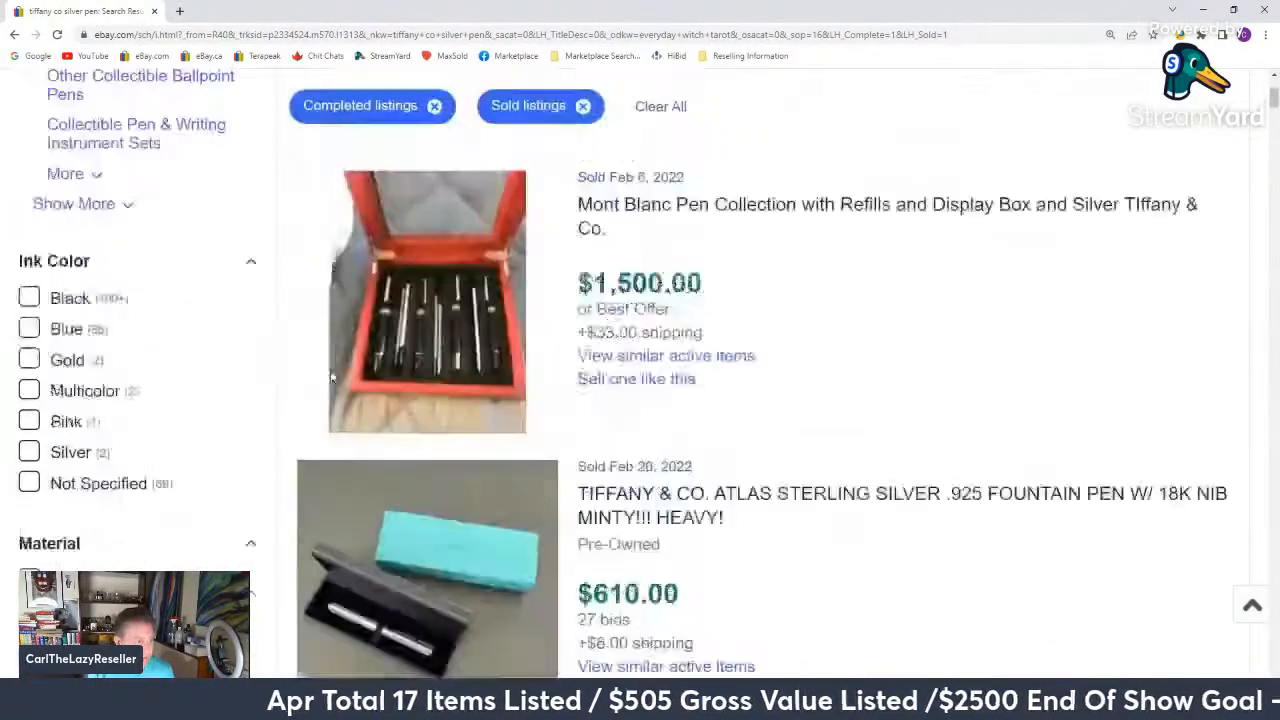
Sort the sold pen results by Ended Recently and filter them to Used condition.
{"action": "left_click", "coordinate": [1006, 262]}
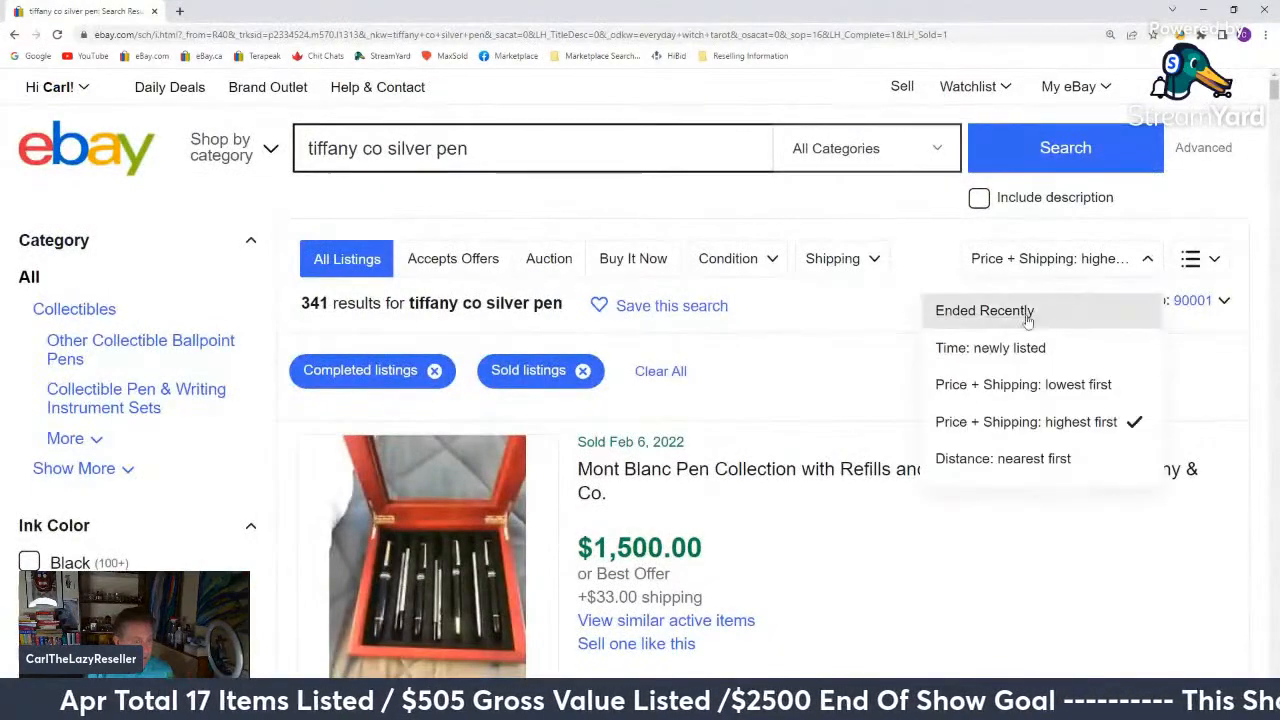
{"action": "left_click", "coordinate": [1020, 318]}
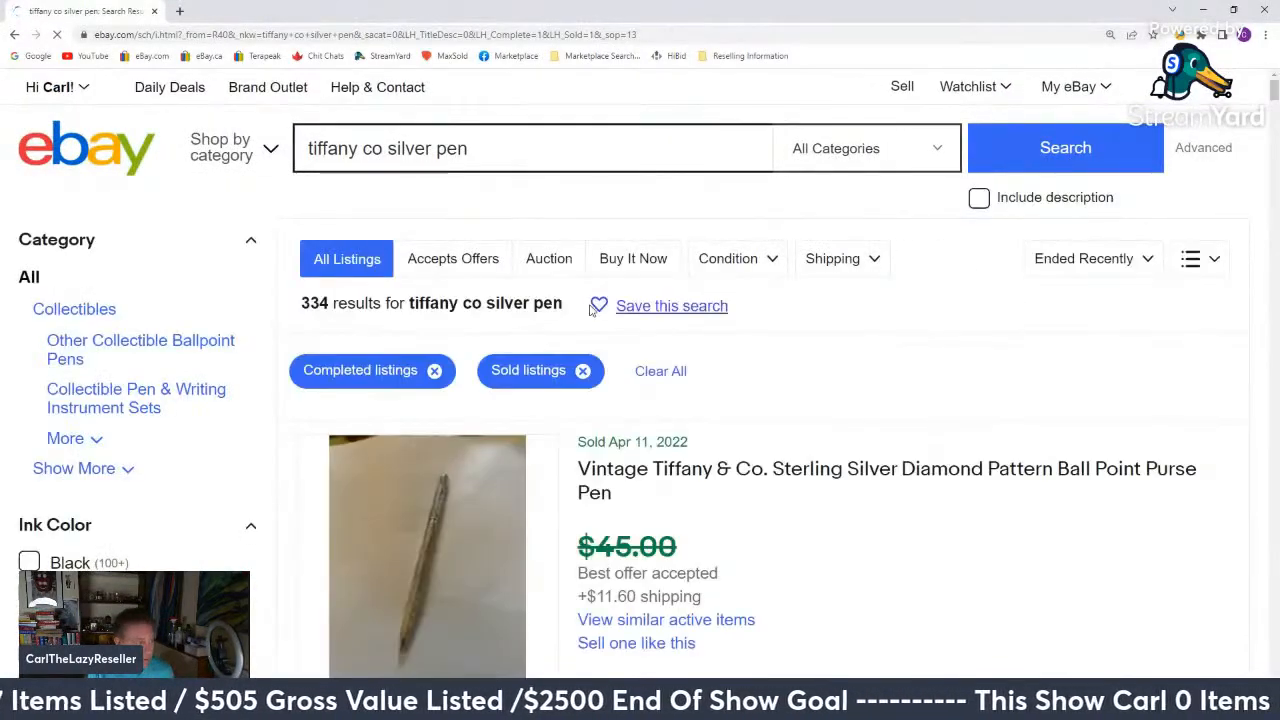
{"action": "scroll", "coordinate": [569, 304], "scroll_direction": "down", "scroll_amount": 7}
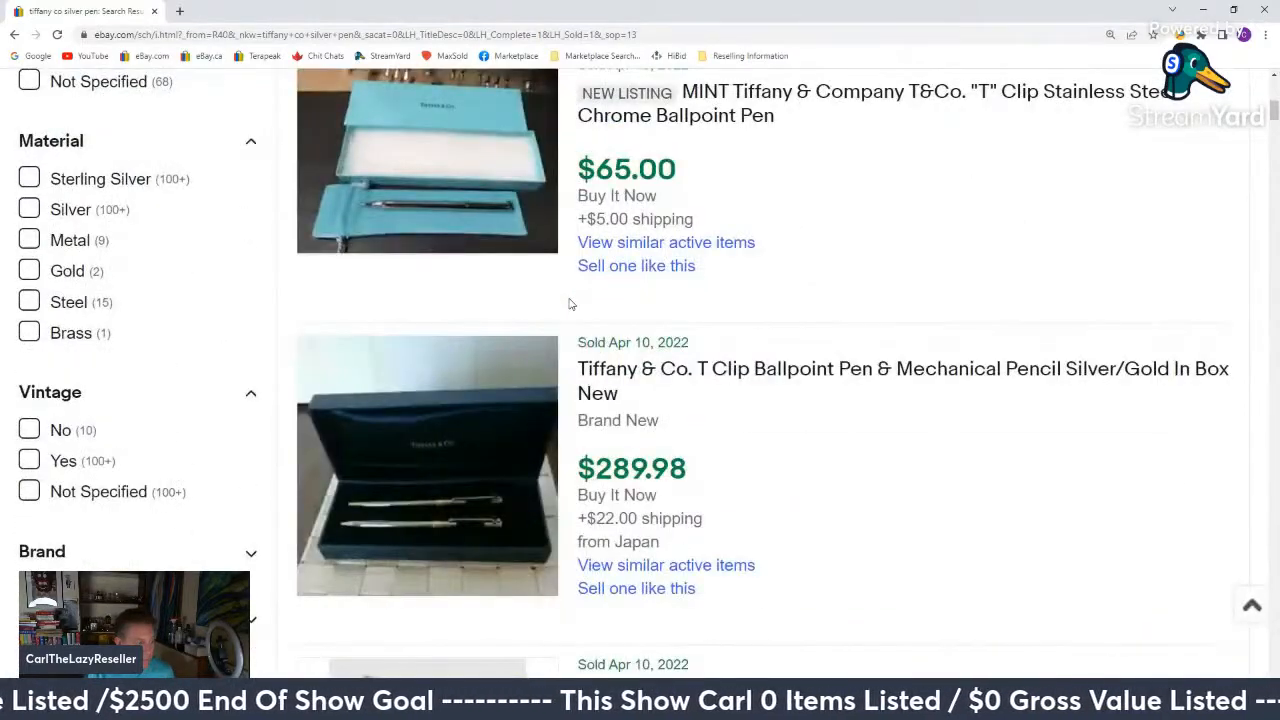
{"action": "scroll", "coordinate": [569, 304], "scroll_direction": "down", "scroll_amount": 4}
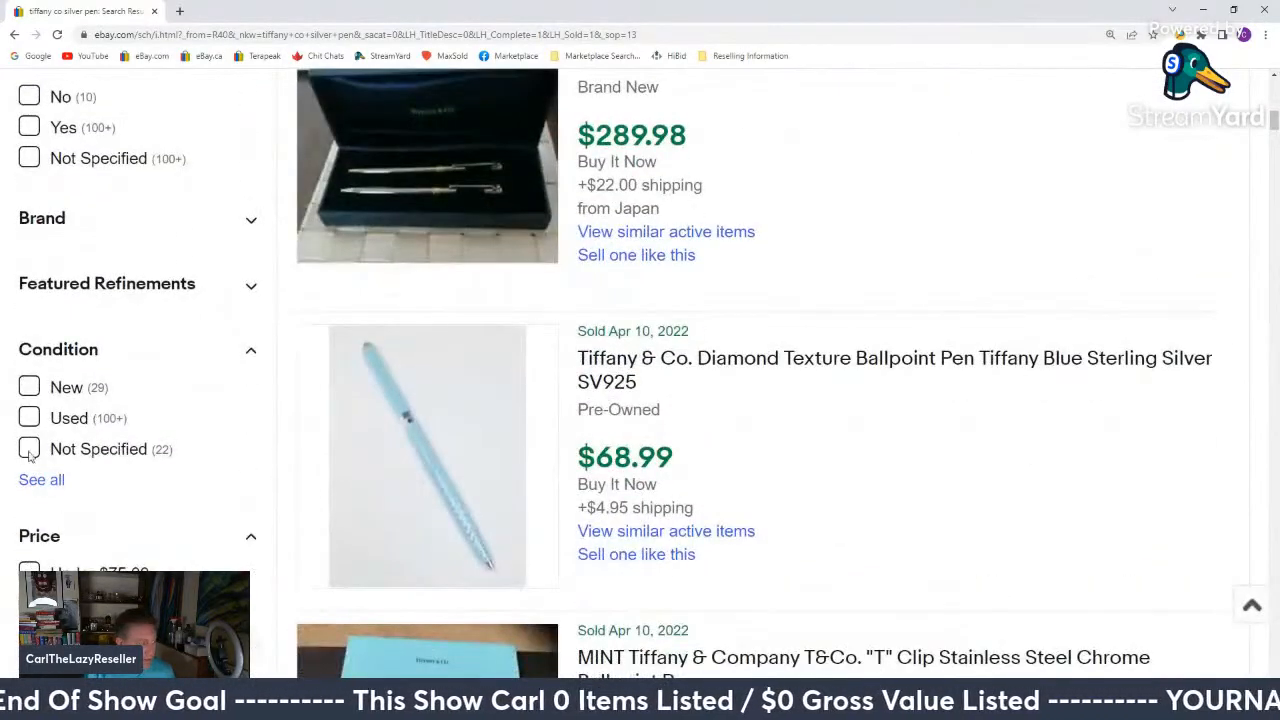
{"action": "left_click", "coordinate": [29, 419]}
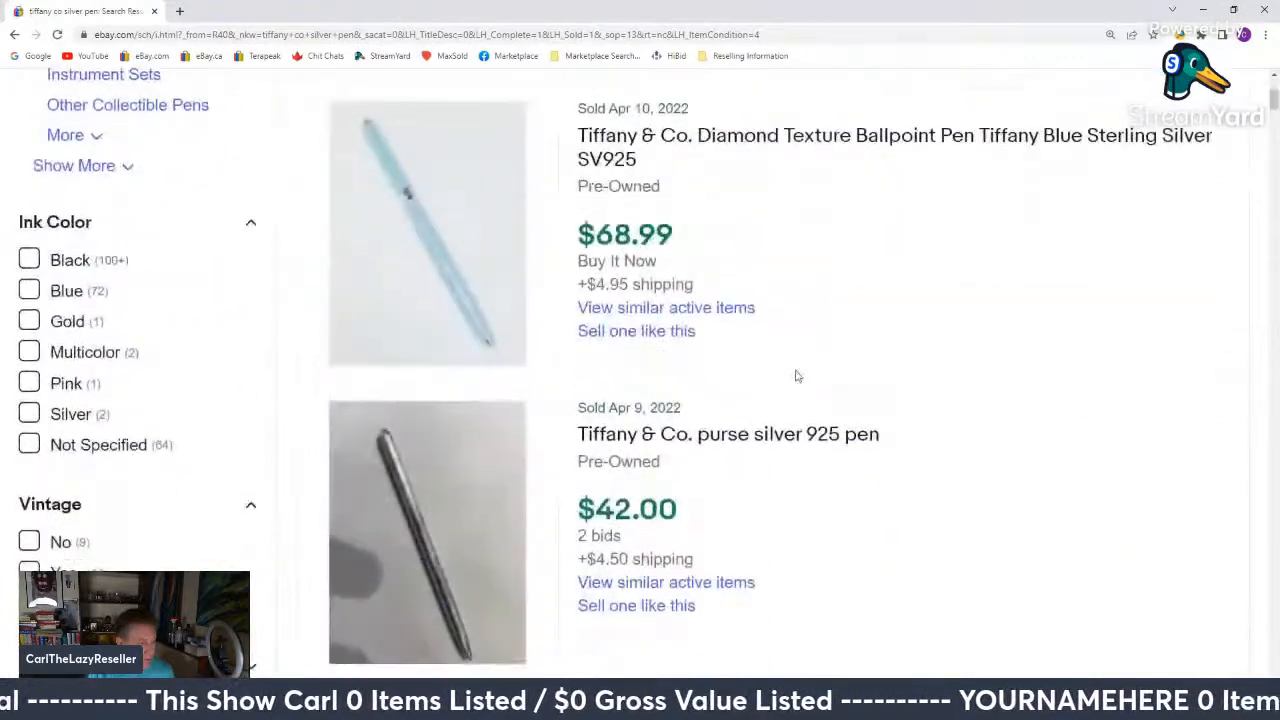
Examine the recently sold used Tiffany silver pens, comparing styles, included packaging, prices and shipping charges.
{"action": "scroll", "coordinate": [795, 373], "scroll_direction": "down", "scroll_amount": 8}
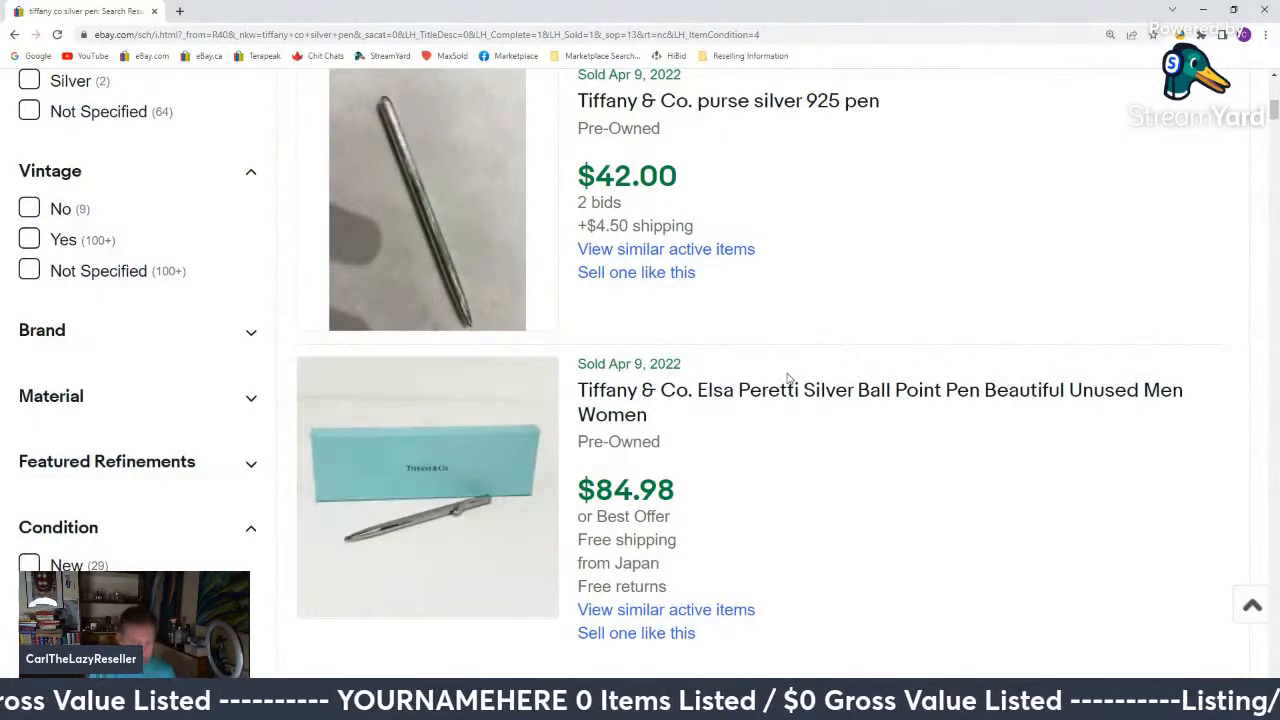
{"action": "scroll", "coordinate": [788, 378], "scroll_direction": "down", "scroll_amount": 5}
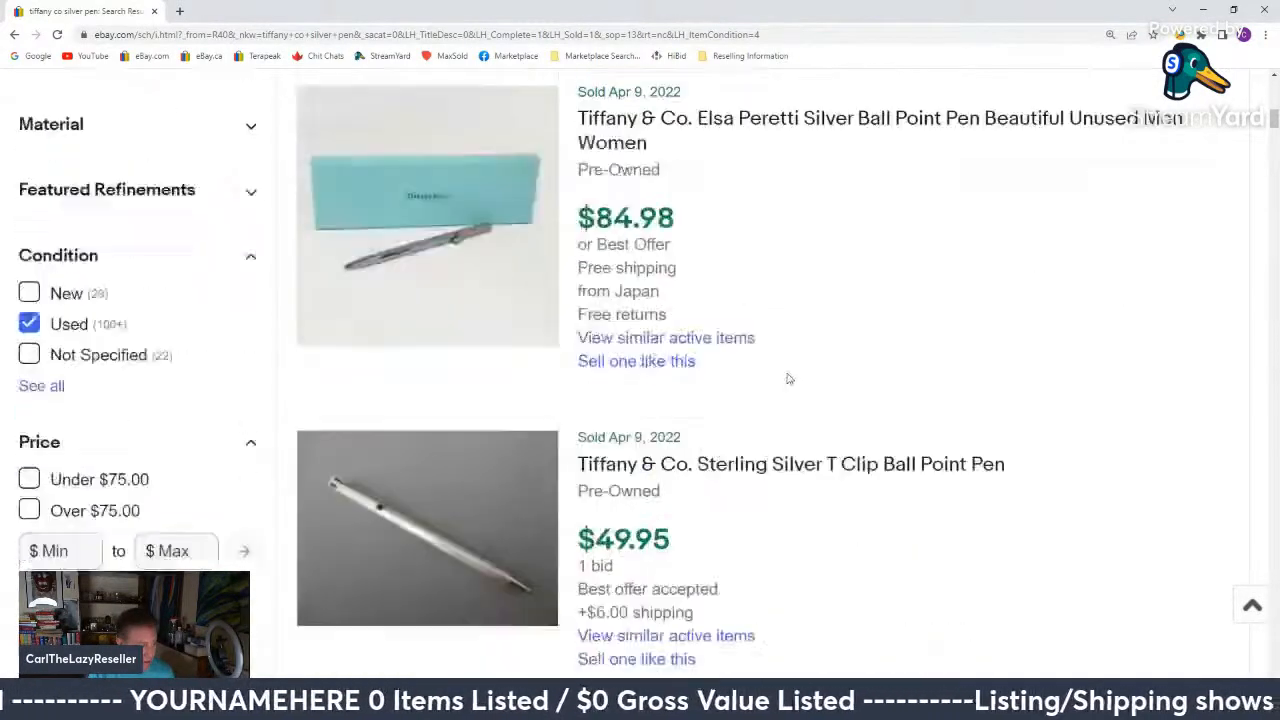
{"action": "scroll", "coordinate": [788, 378], "scroll_direction": "down", "scroll_amount": 12}
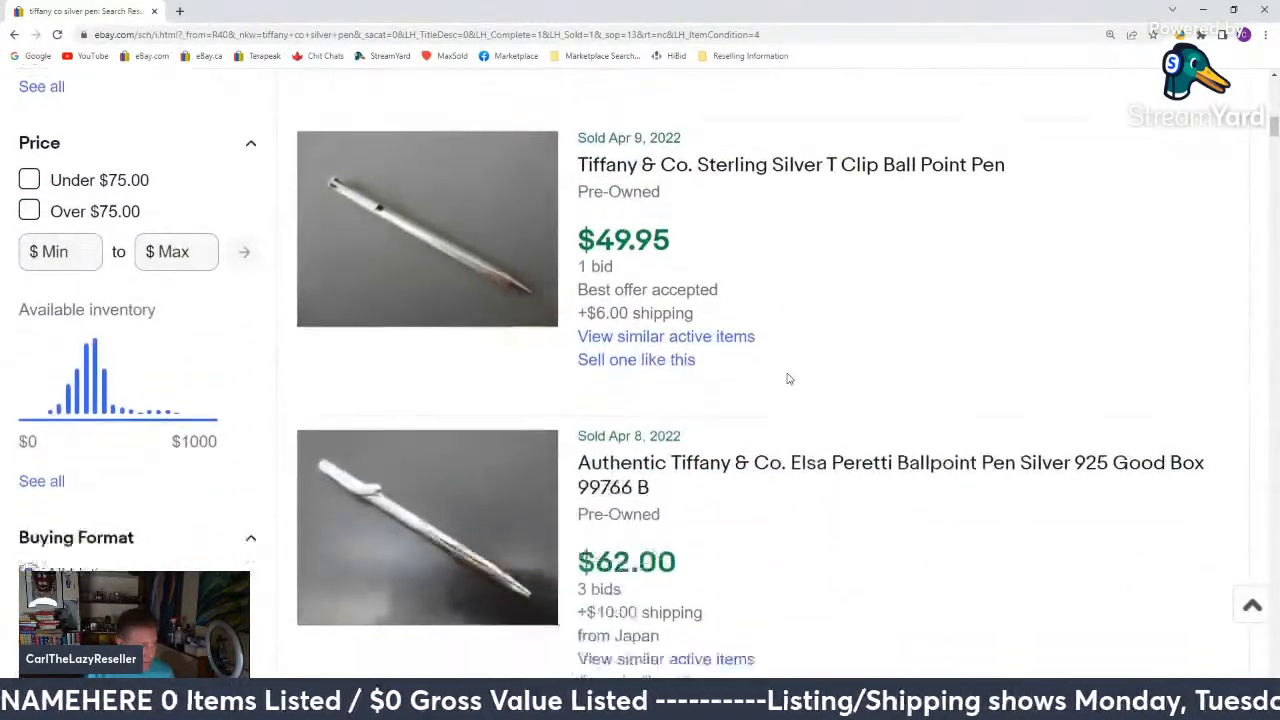
{"action": "scroll", "coordinate": [788, 378], "scroll_direction": "down", "scroll_amount": 1}
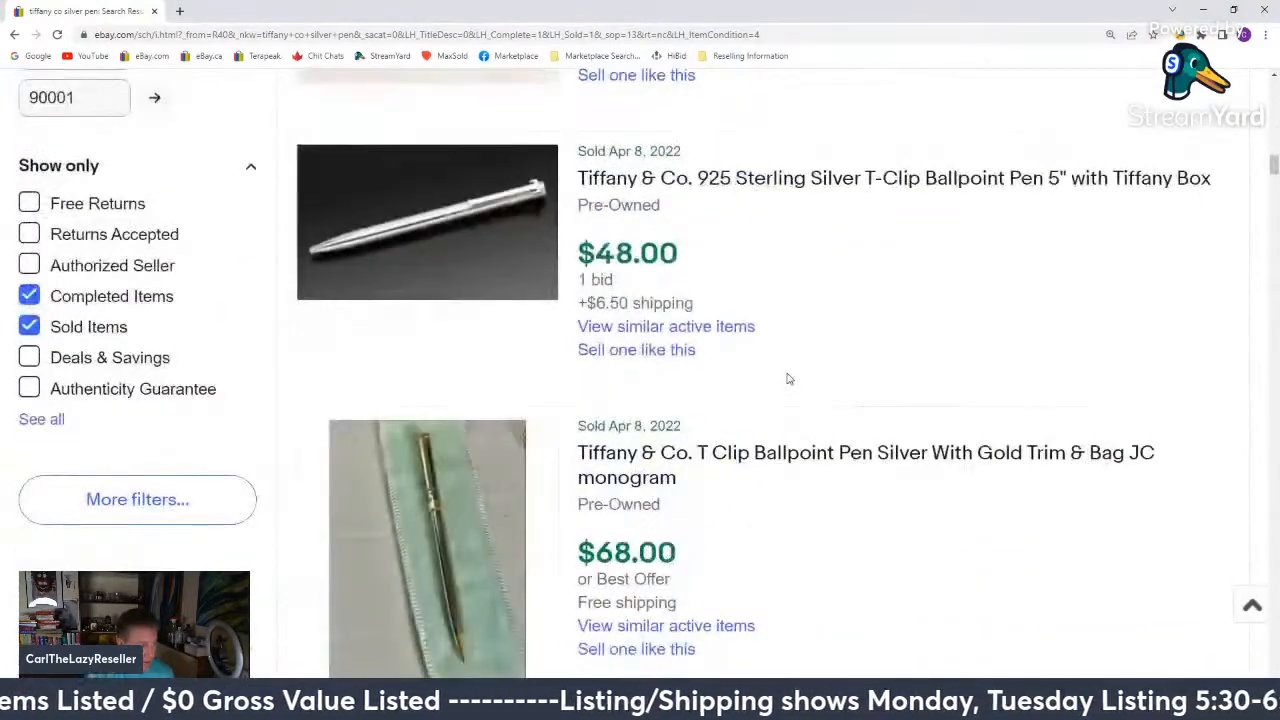
{"action": "scroll", "coordinate": [788, 378], "scroll_direction": "down", "scroll_amount": 2}
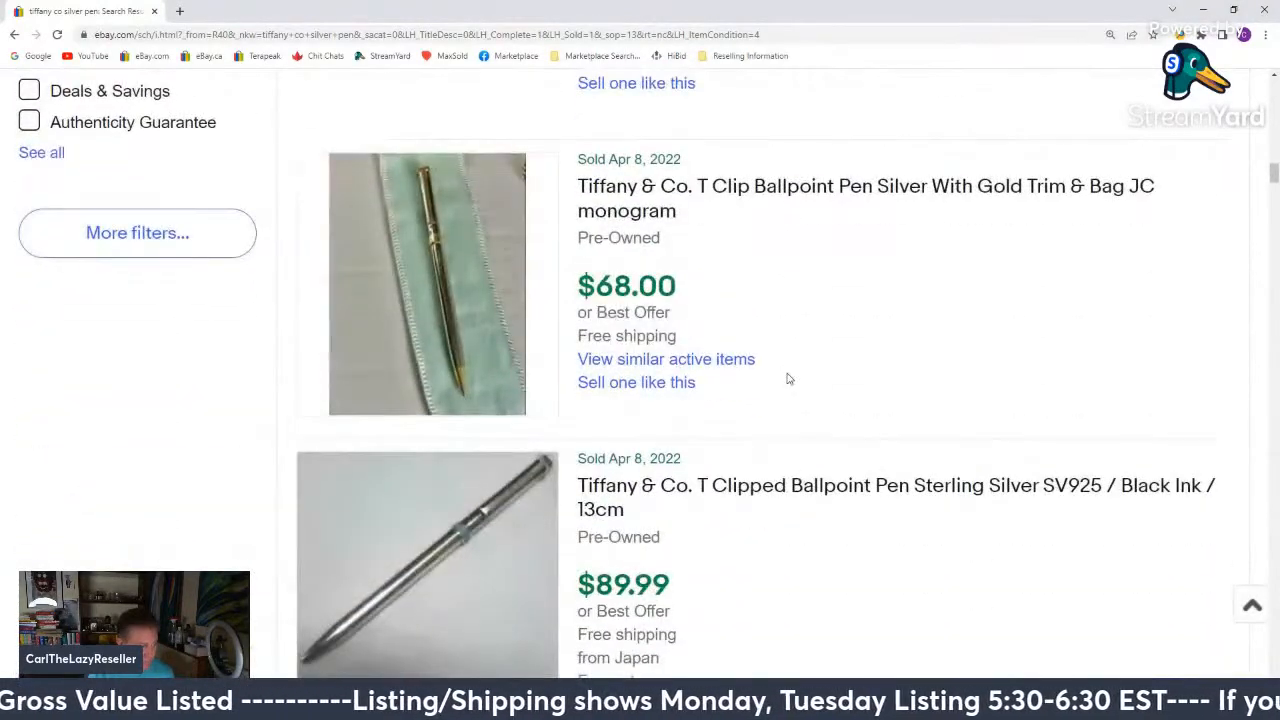
{"action": "scroll", "coordinate": [788, 378], "scroll_direction": "down", "scroll_amount": 4}
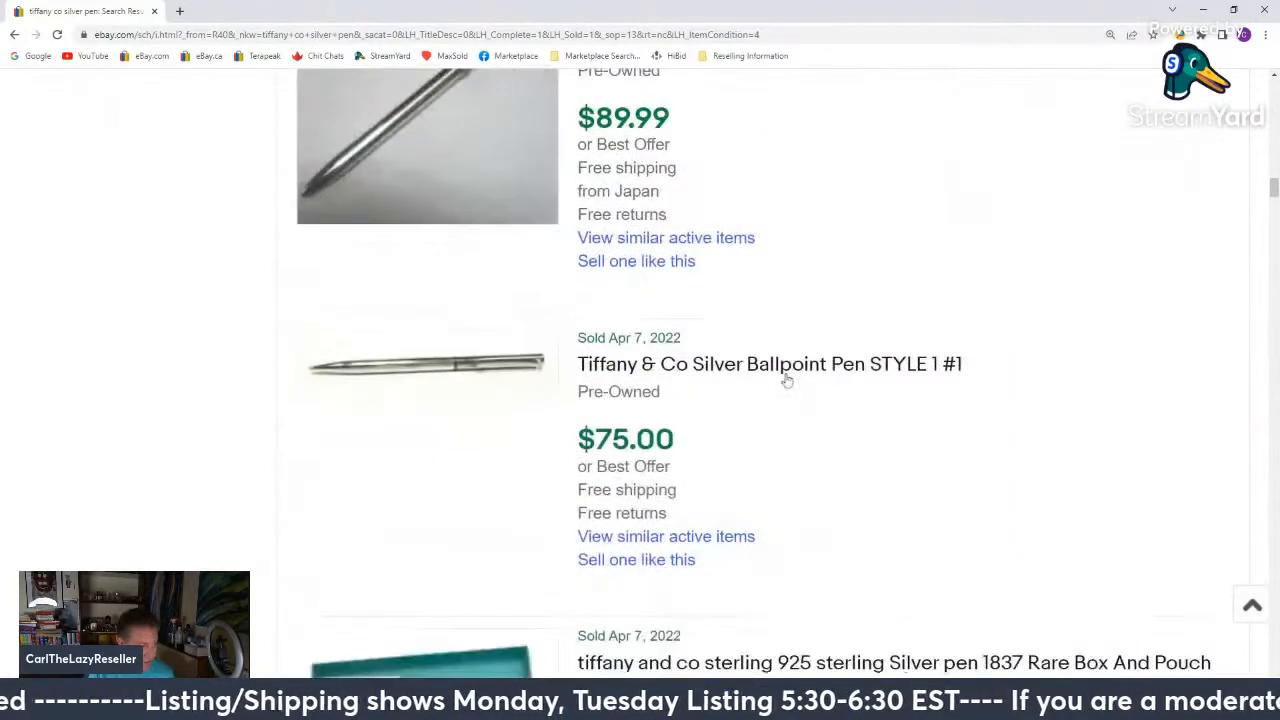
{"action": "scroll", "coordinate": [788, 380], "scroll_direction": "down", "scroll_amount": 3}
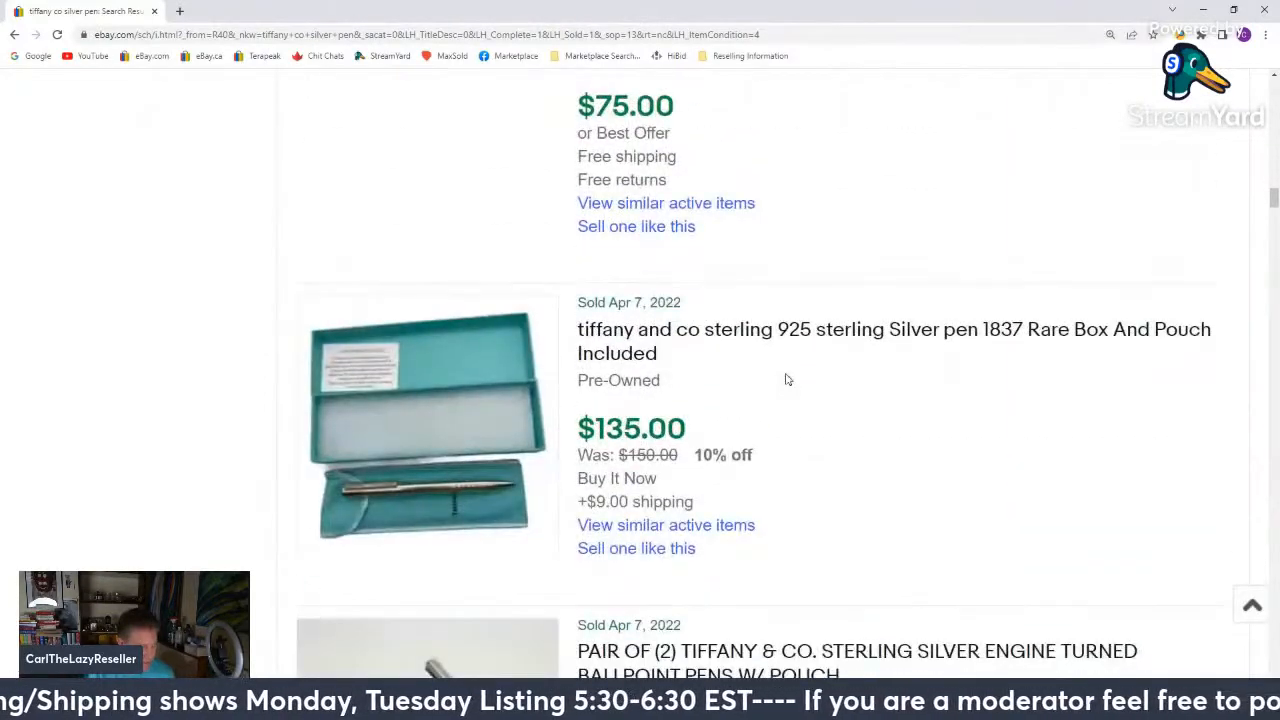
{"action": "scroll", "coordinate": [788, 380], "scroll_direction": "down", "scroll_amount": 4}
{"action": "scroll", "coordinate": [788, 380], "scroll_direction": "down", "scroll_amount": 1}
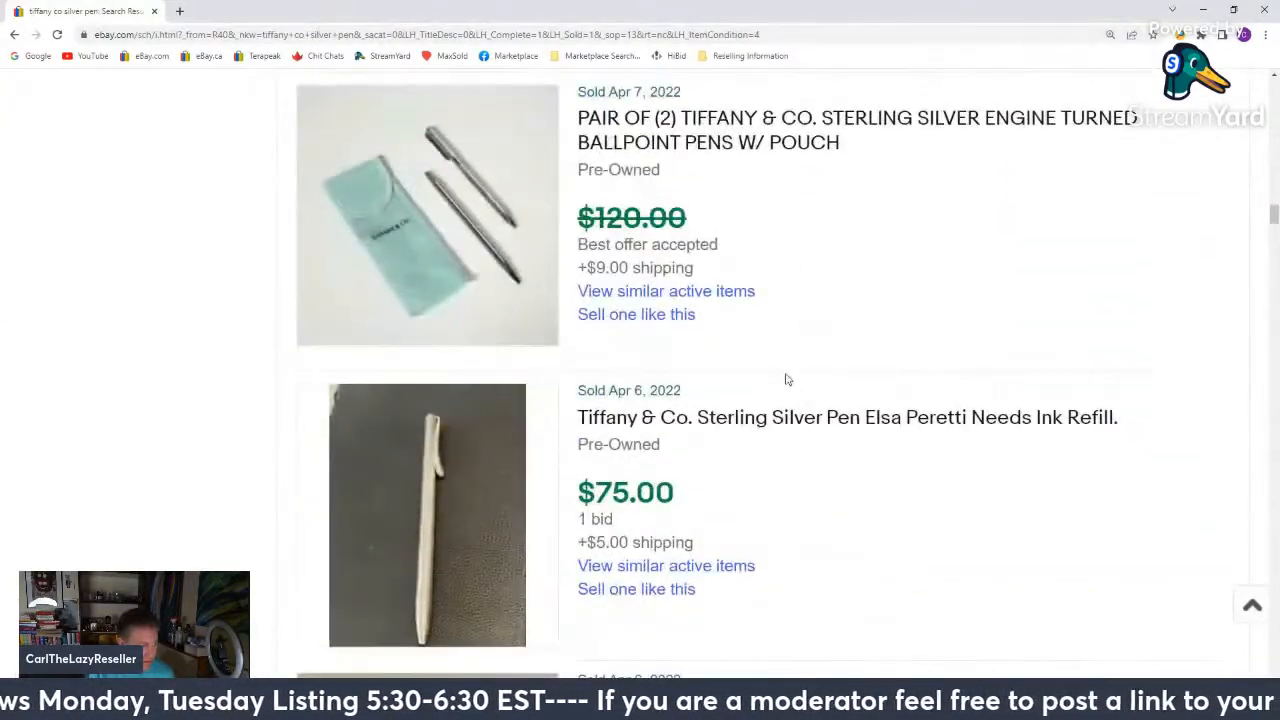
{"action": "scroll", "coordinate": [786, 379], "scroll_direction": "down", "scroll_amount": 3}
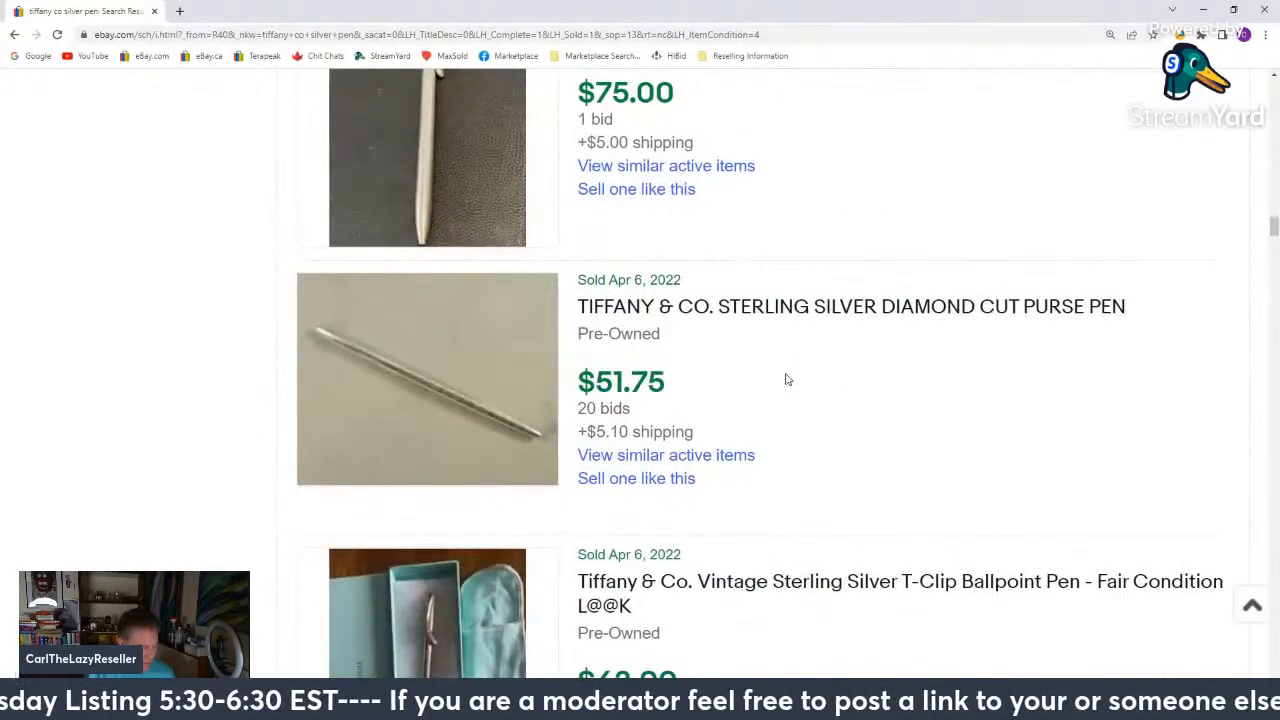
{"action": "scroll", "coordinate": [786, 379], "scroll_direction": "down", "scroll_amount": 3}
{"action": "scroll", "coordinate": [786, 379], "scroll_direction": "down", "scroll_amount": 3}
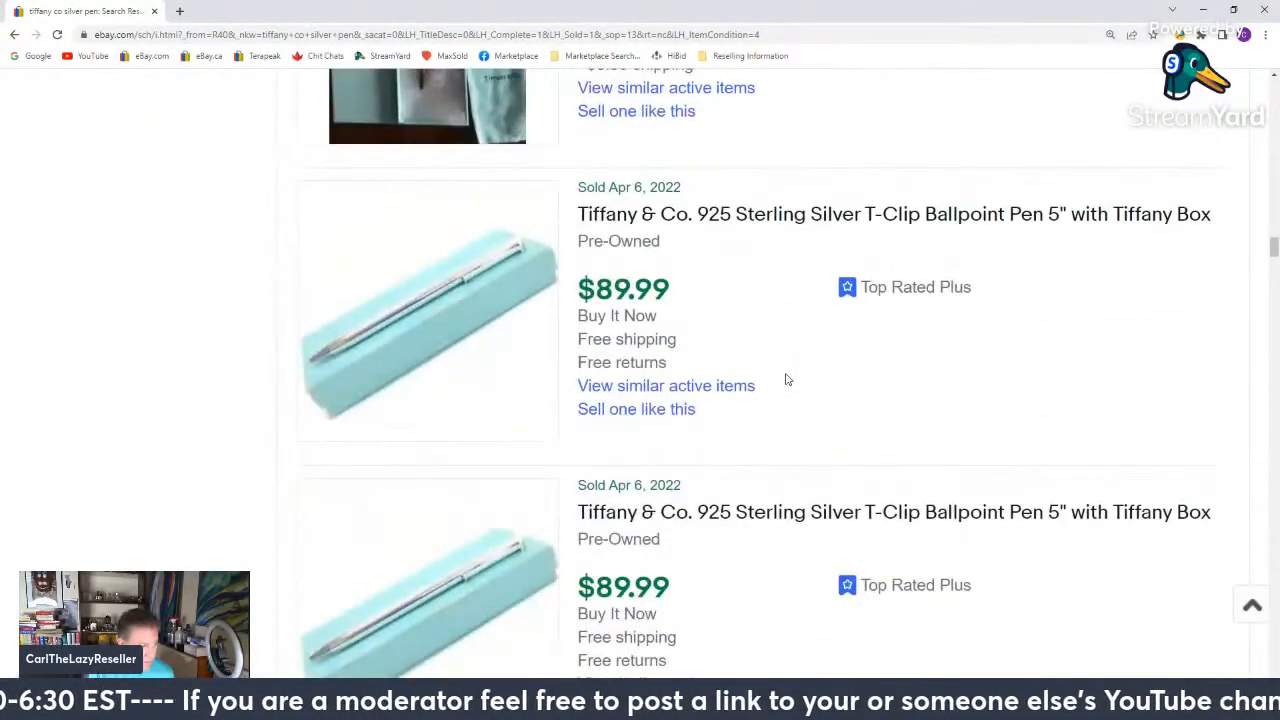
{"action": "scroll", "coordinate": [786, 379], "scroll_direction": "down", "scroll_amount": 10}
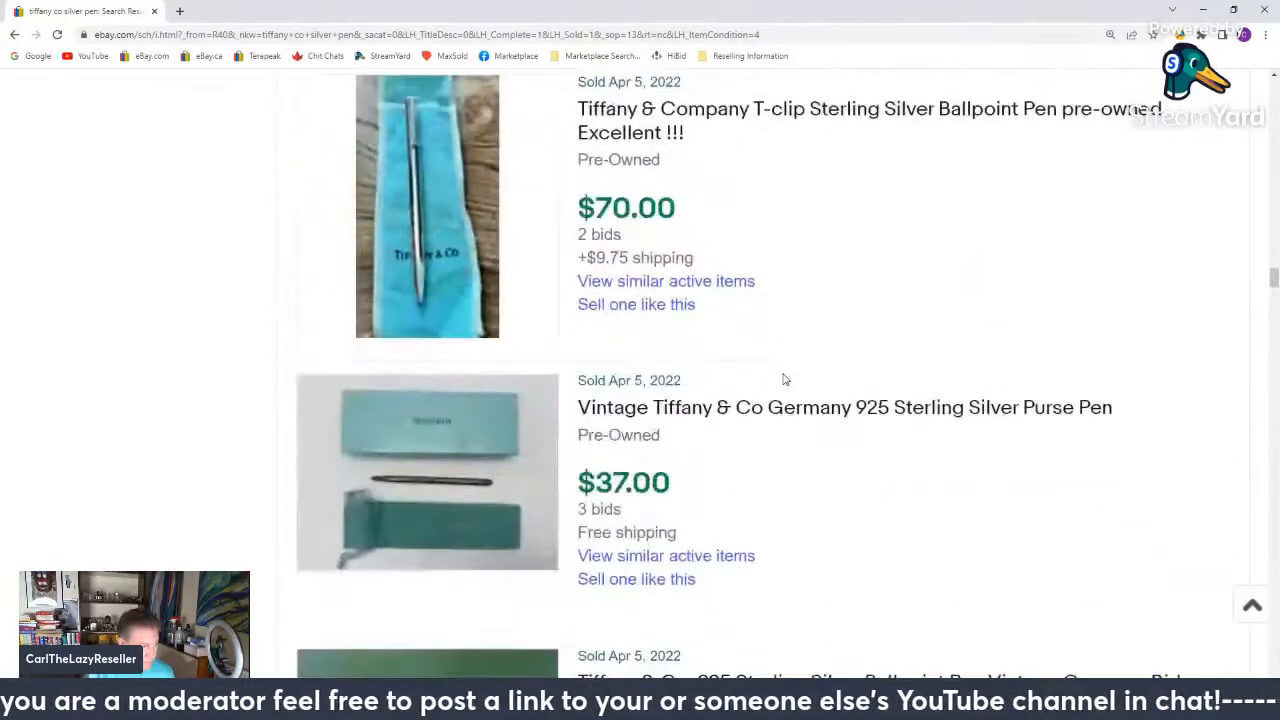
{"action": "scroll", "coordinate": [785, 379], "scroll_direction": "down", "scroll_amount": 9}
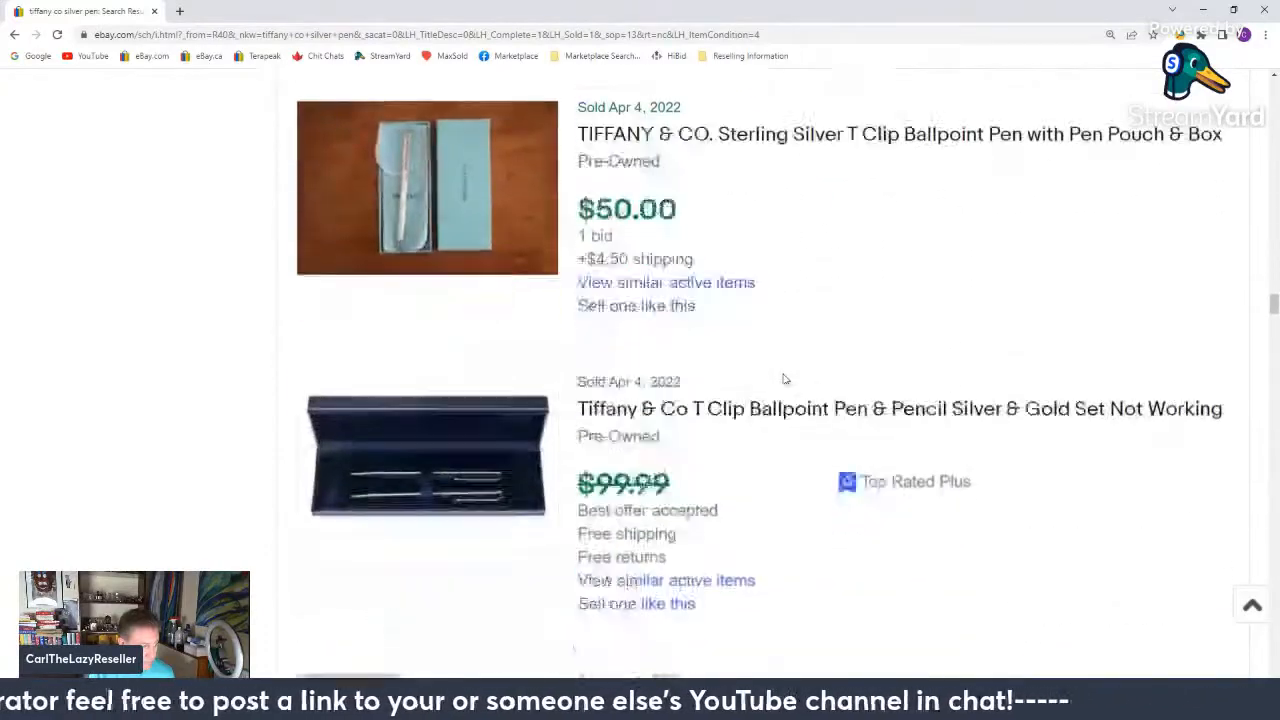
{"action": "scroll", "coordinate": [785, 379], "scroll_direction": "down", "scroll_amount": 7}
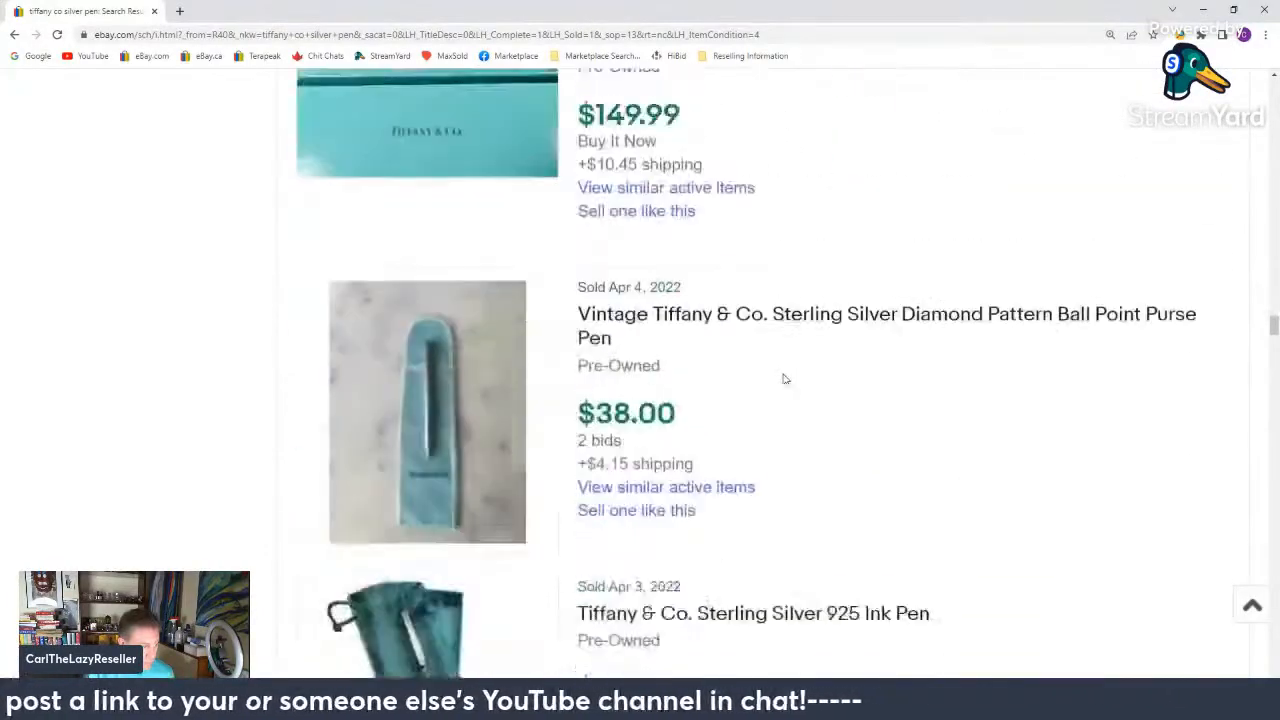
Review the older sold used Tiffany pens back to those sold Mar 19, 2022, looking for a matching style and its price.
{"action": "scroll", "coordinate": [785, 379], "scroll_direction": "down", "scroll_amount": 8}
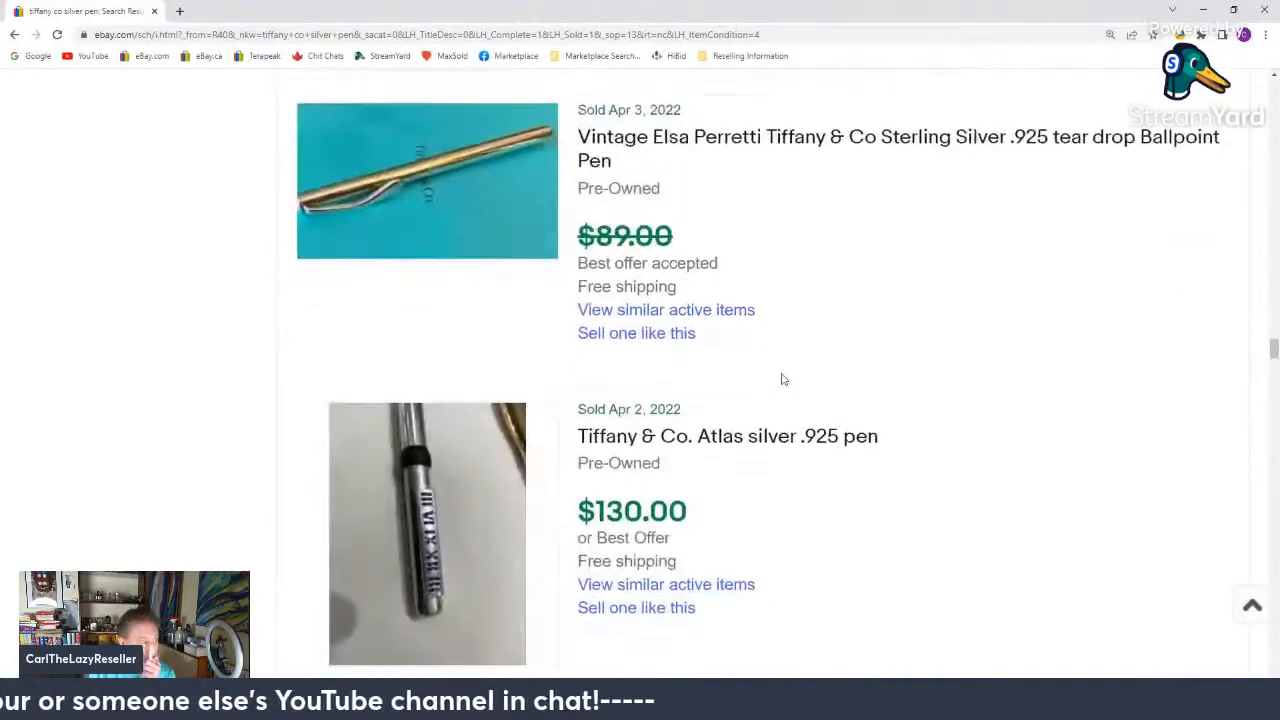
{"action": "scroll", "coordinate": [783, 379], "scroll_direction": "down", "scroll_amount": 8}
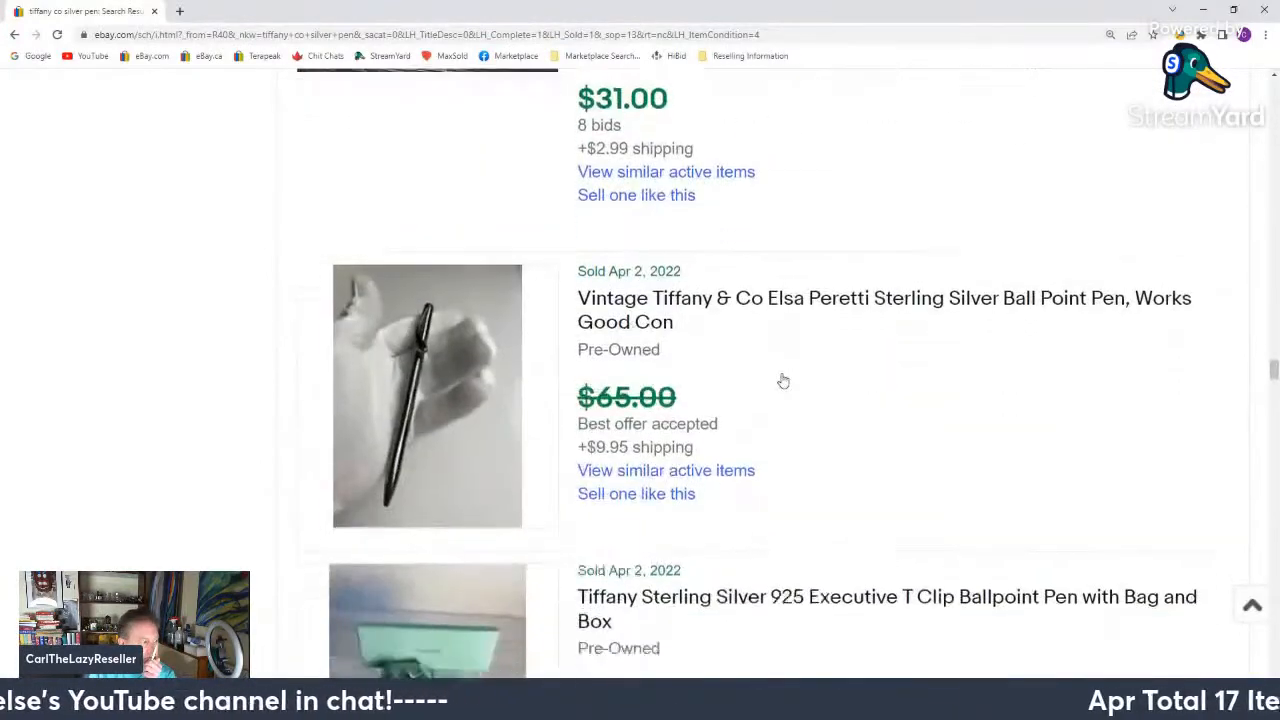
{"action": "scroll", "coordinate": [783, 379], "scroll_direction": "down", "scroll_amount": 8}
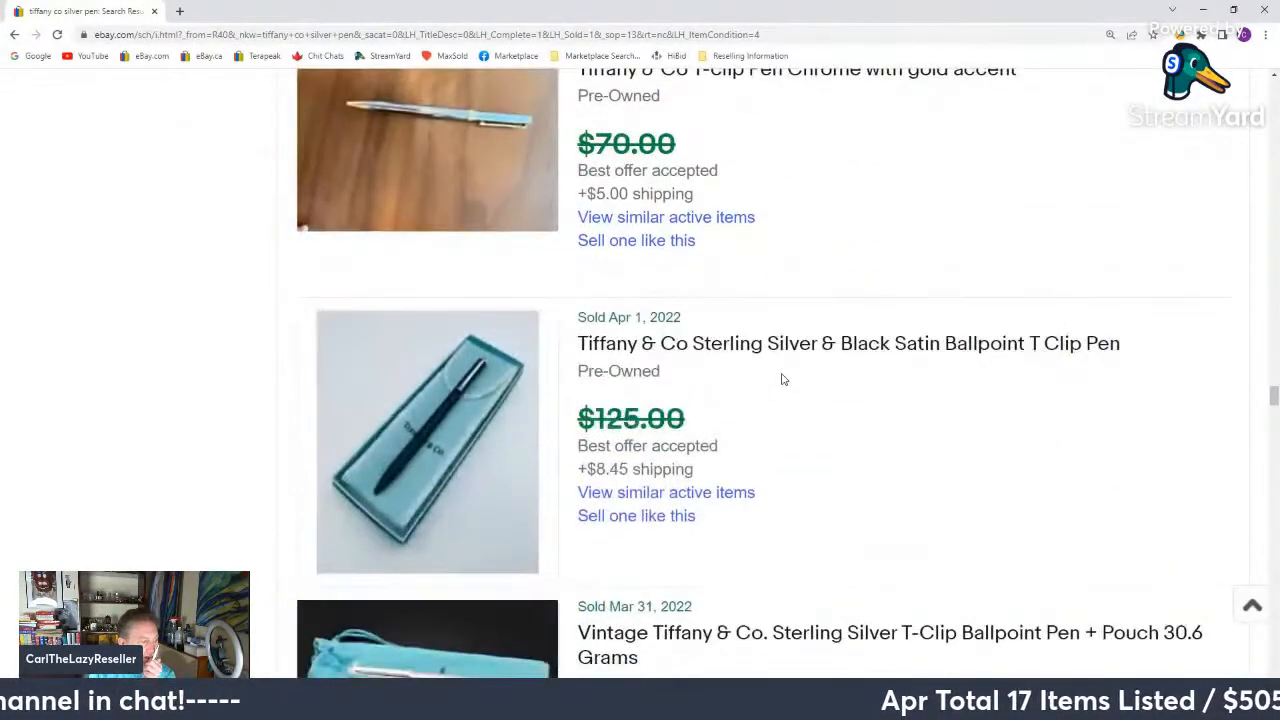
{"action": "scroll", "coordinate": [783, 379], "scroll_direction": "down", "scroll_amount": 6}
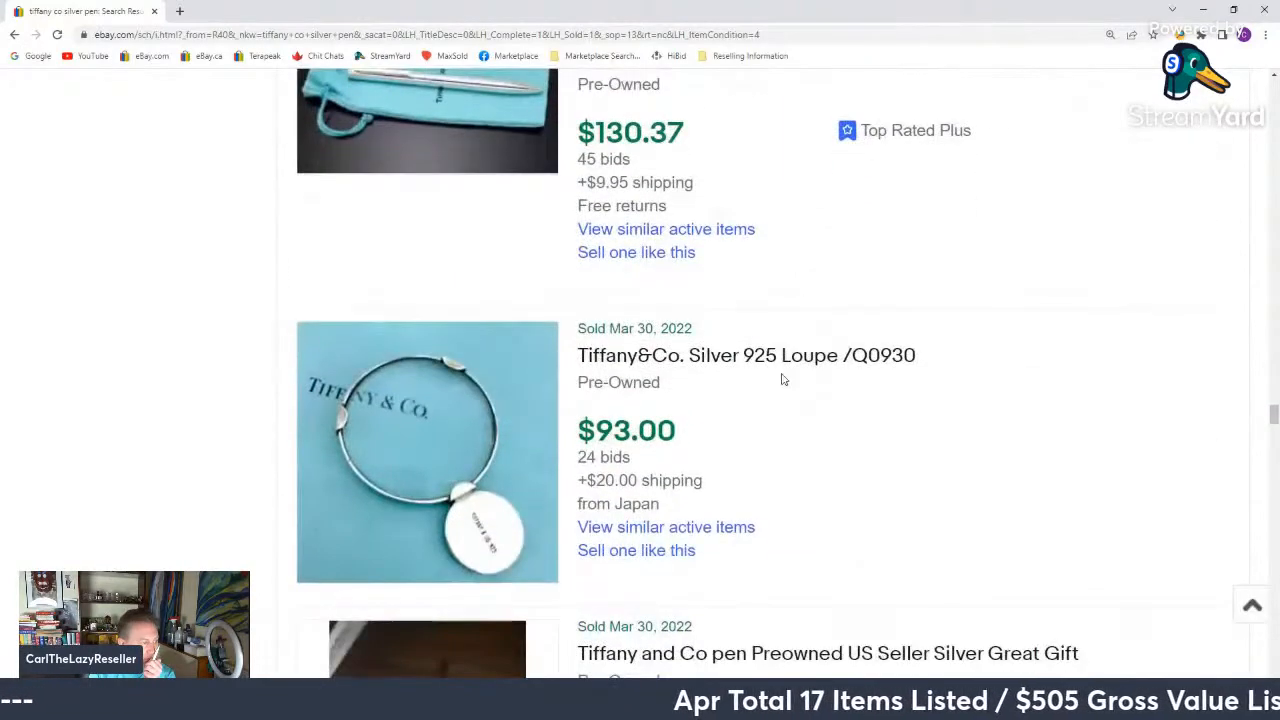
{"action": "scroll", "coordinate": [783, 379], "scroll_direction": "down", "scroll_amount": 3}
{"action": "scroll", "coordinate": [783, 379], "scroll_direction": "down", "scroll_amount": 4}
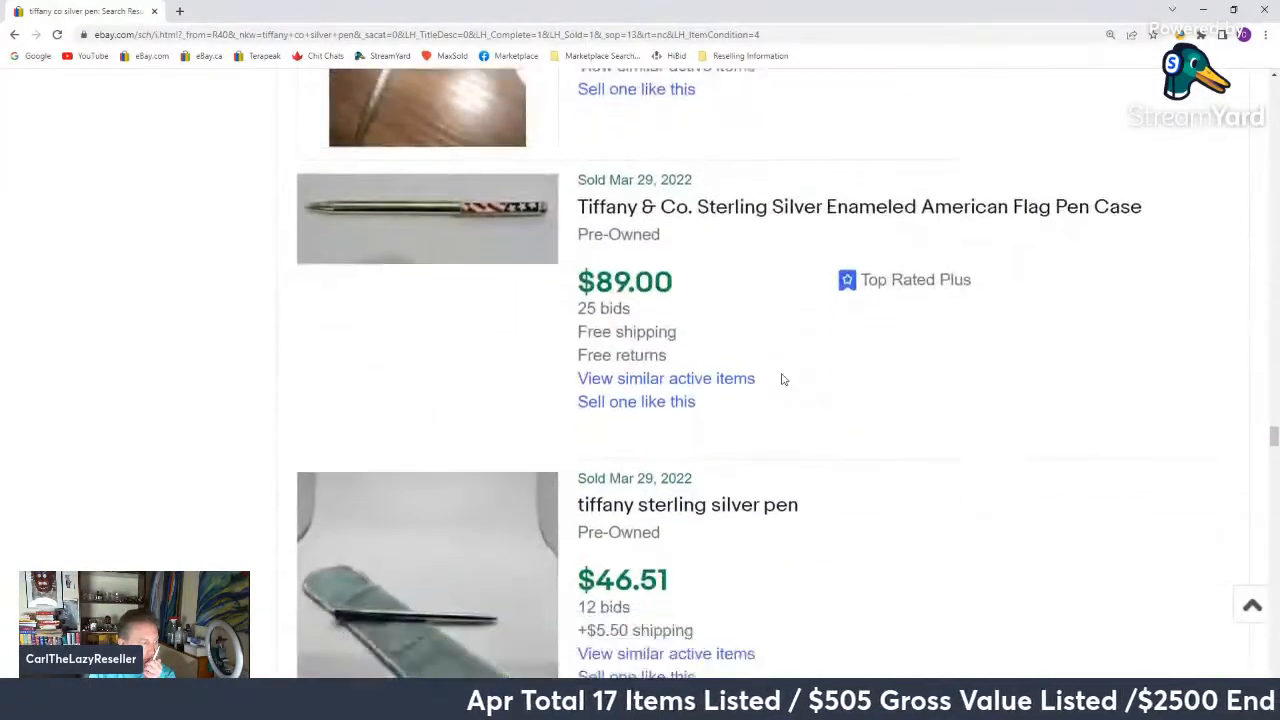
{"action": "scroll", "coordinate": [783, 379], "scroll_direction": "down", "scroll_amount": 3}
{"action": "scroll", "coordinate": [783, 379], "scroll_direction": "down", "scroll_amount": 4}
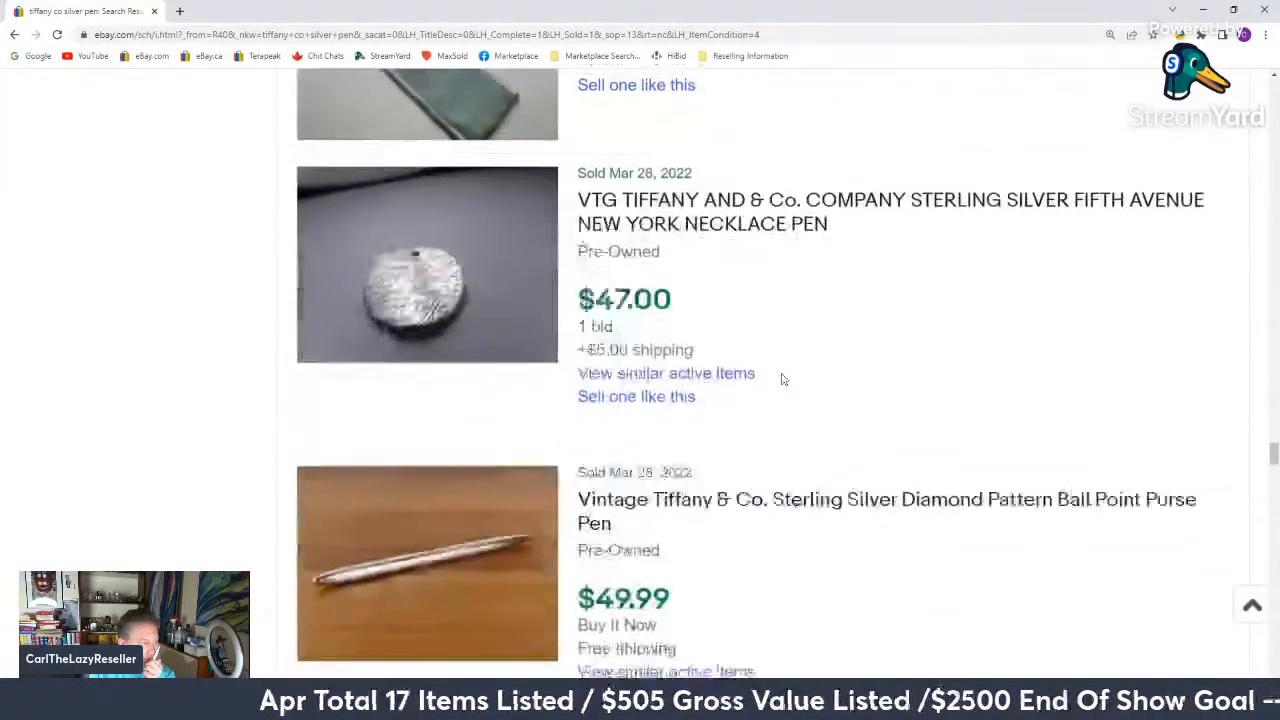
{"action": "scroll", "coordinate": [783, 379], "scroll_direction": "down", "scroll_amount": 8}
{"action": "scroll", "coordinate": [783, 379], "scroll_direction": "down", "scroll_amount": 4}
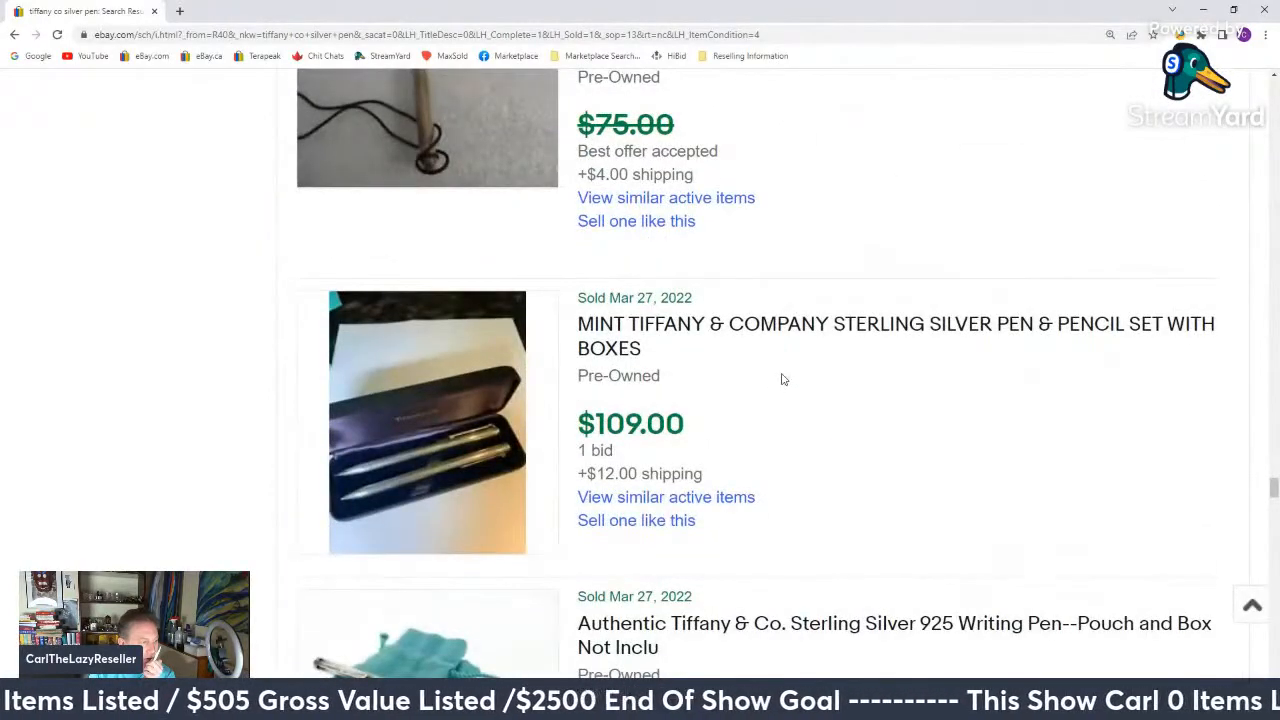
{"action": "scroll", "coordinate": [783, 379], "scroll_direction": "down", "scroll_amount": 12}
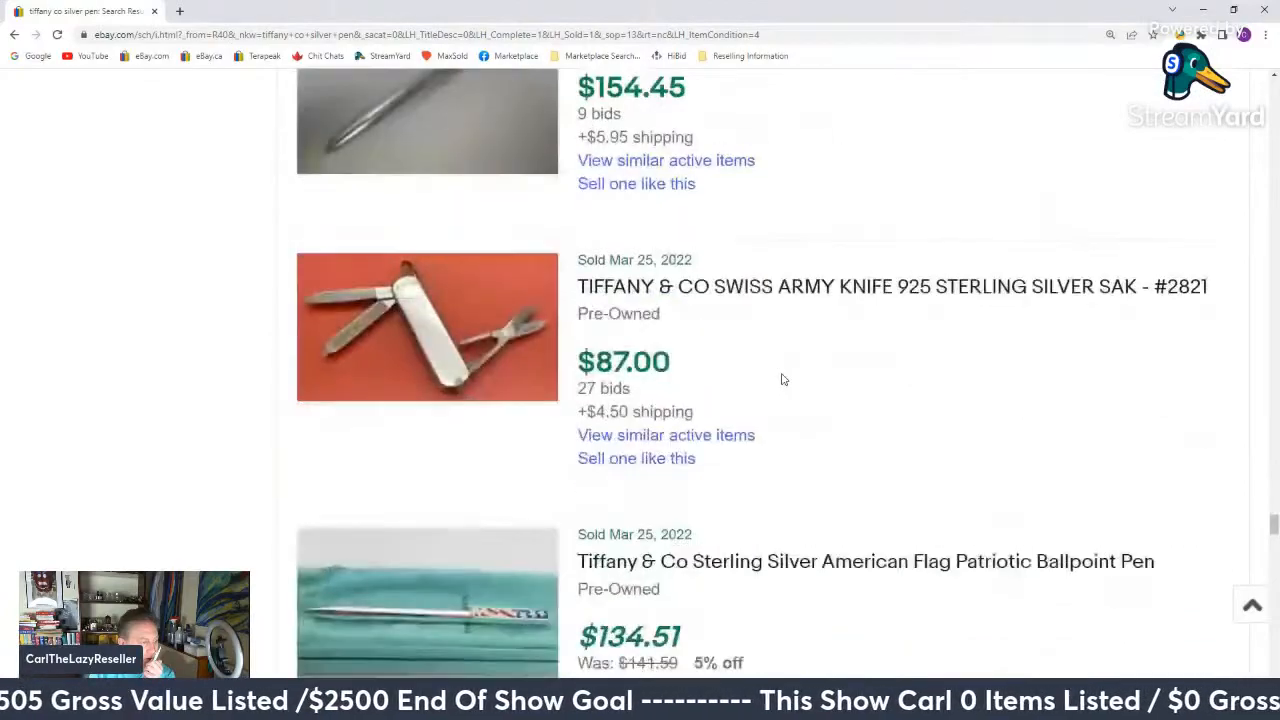
{"action": "scroll", "coordinate": [783, 379], "scroll_direction": "down", "scroll_amount": 15}
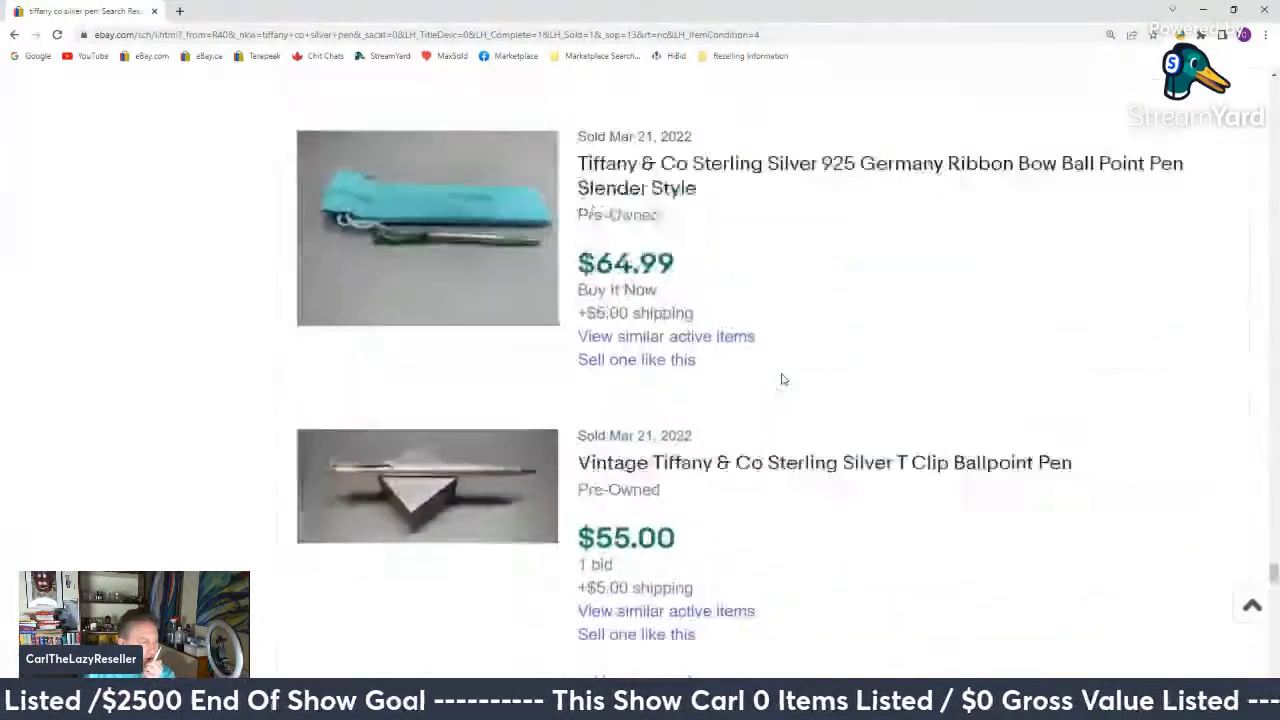
{"action": "scroll", "coordinate": [783, 379], "scroll_direction": "down", "scroll_amount": 8}
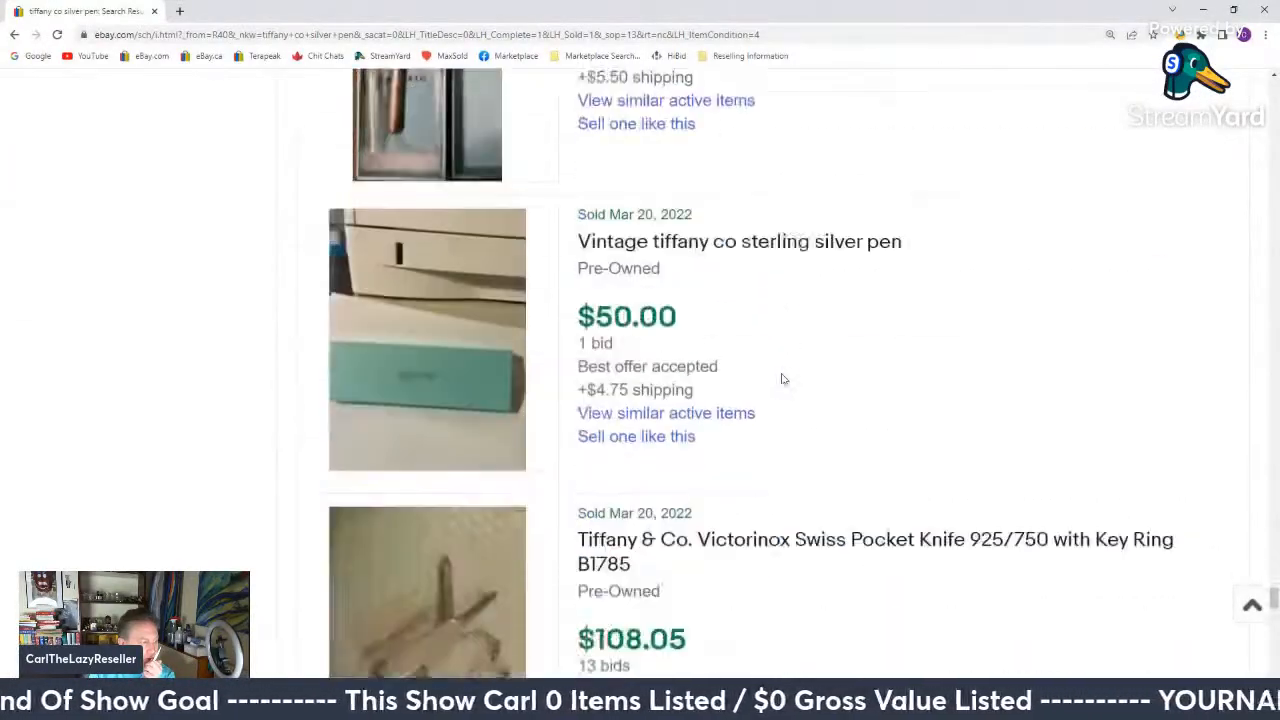
{"action": "scroll", "coordinate": [783, 379], "scroll_direction": "down", "scroll_amount": 6}
{"action": "scroll", "coordinate": [783, 379], "scroll_direction": "down", "scroll_amount": 2}
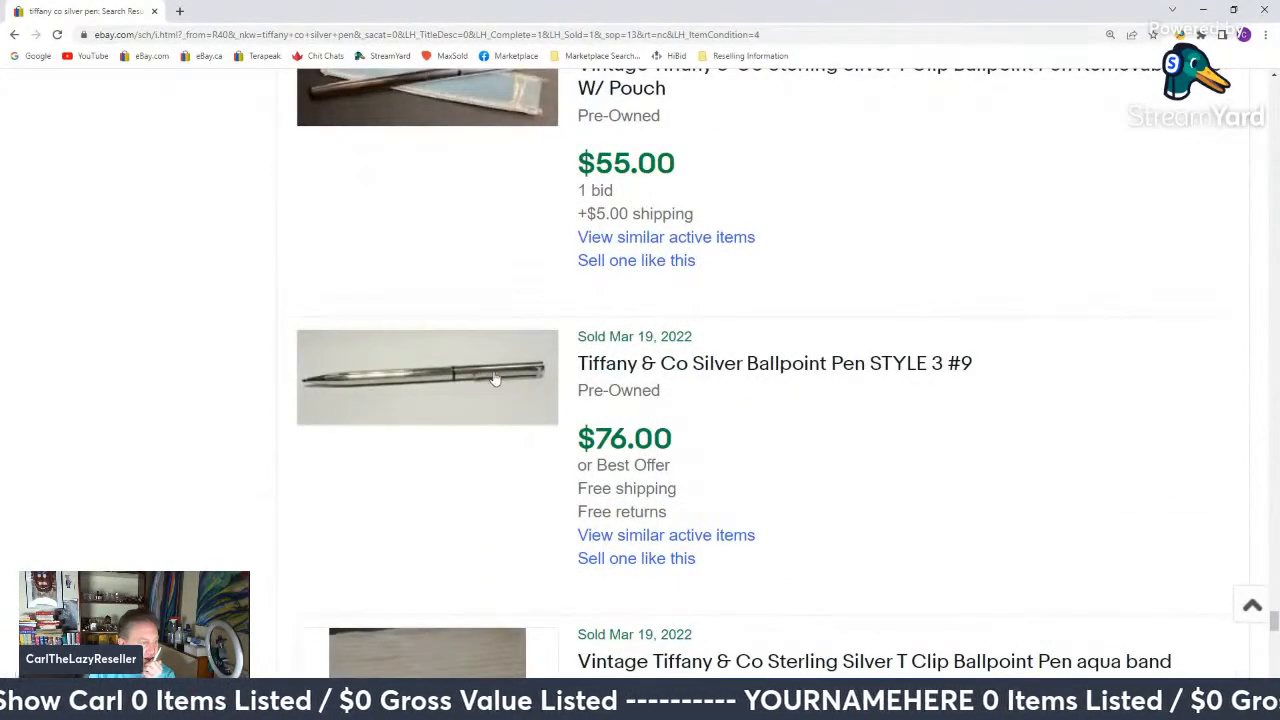
Inspect the sold listing "Tiffany & Co Silver Ballpoint Pen STYLE 3 #9" for its photos, condition and price, and return to the results.
{"action": "left_click", "coordinate": [712, 370]}
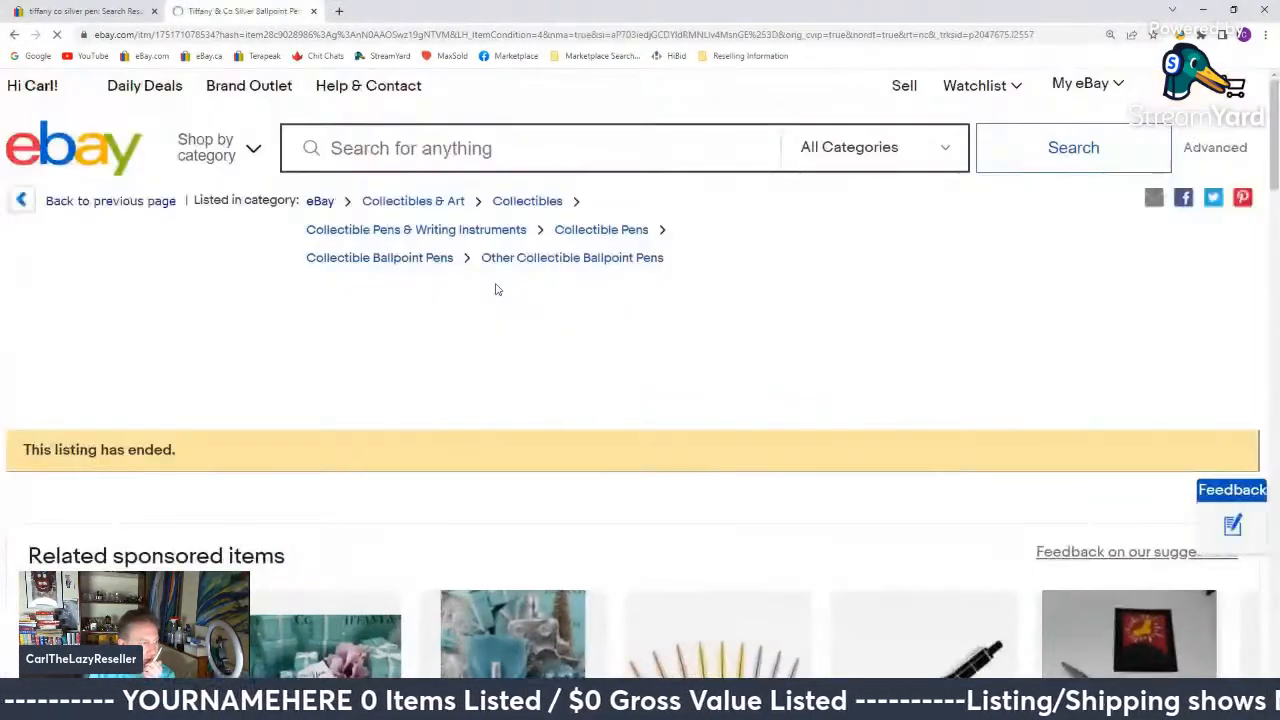
{"action": "scroll", "coordinate": [495, 288], "scroll_direction": "down", "scroll_amount": 10}
{"action": "scroll", "coordinate": [495, 291], "scroll_direction": "up", "scroll_amount": 10}
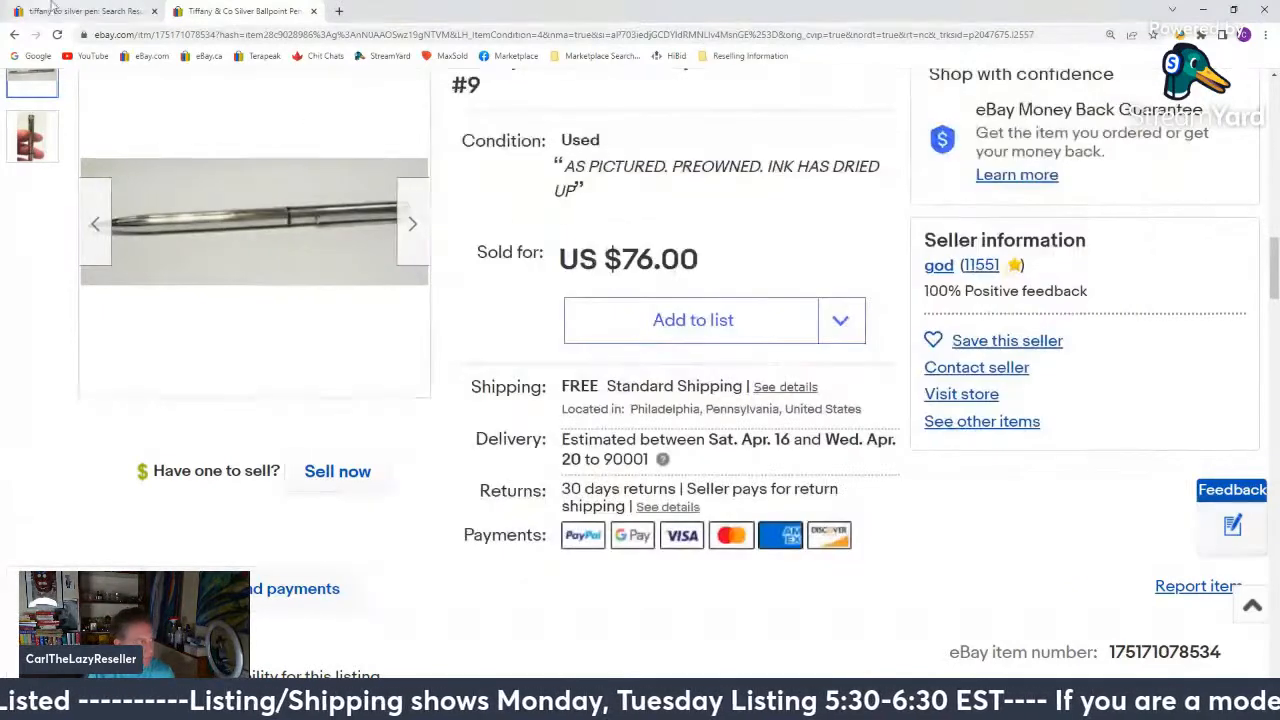
{"action": "left_click", "coordinate": [70, 8]}
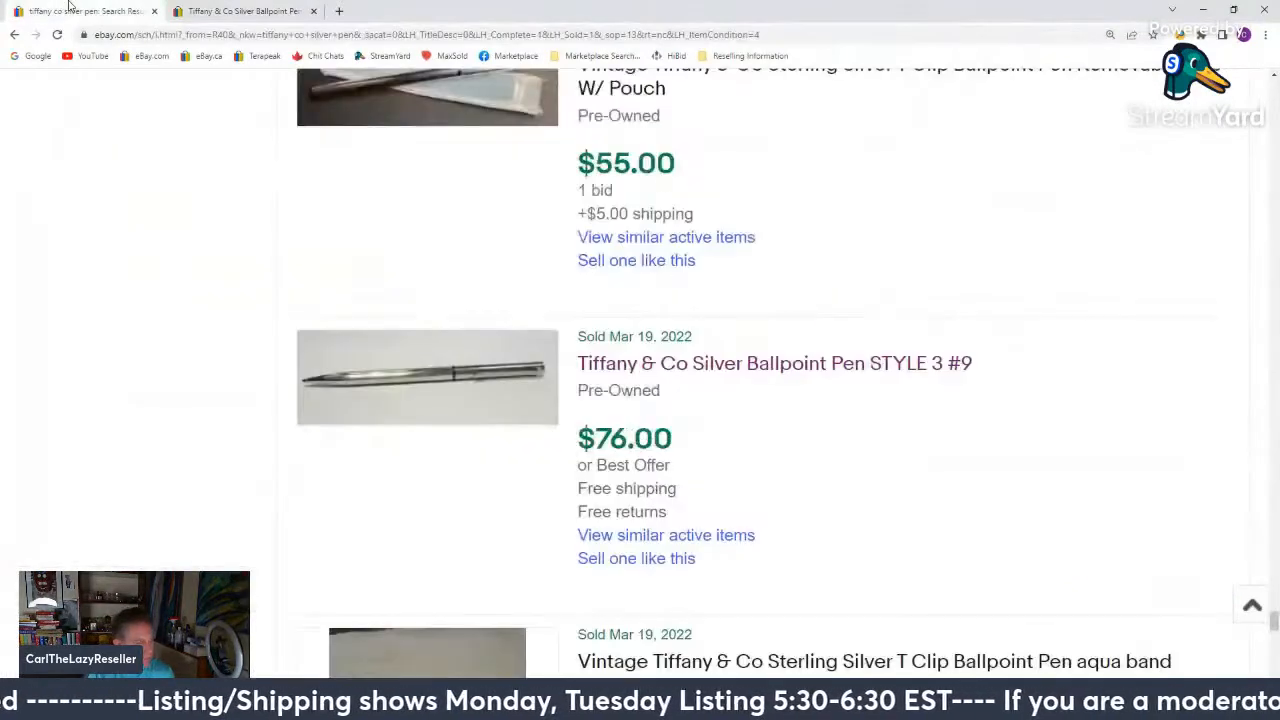
Go to page 2 of the sold results and start a similar listing from the T & Co 925 1837 ballpoint pen sold Mar 18, 2022.
{"action": "scroll", "coordinate": [80, 374], "scroll_direction": "down", "scroll_amount": 3}
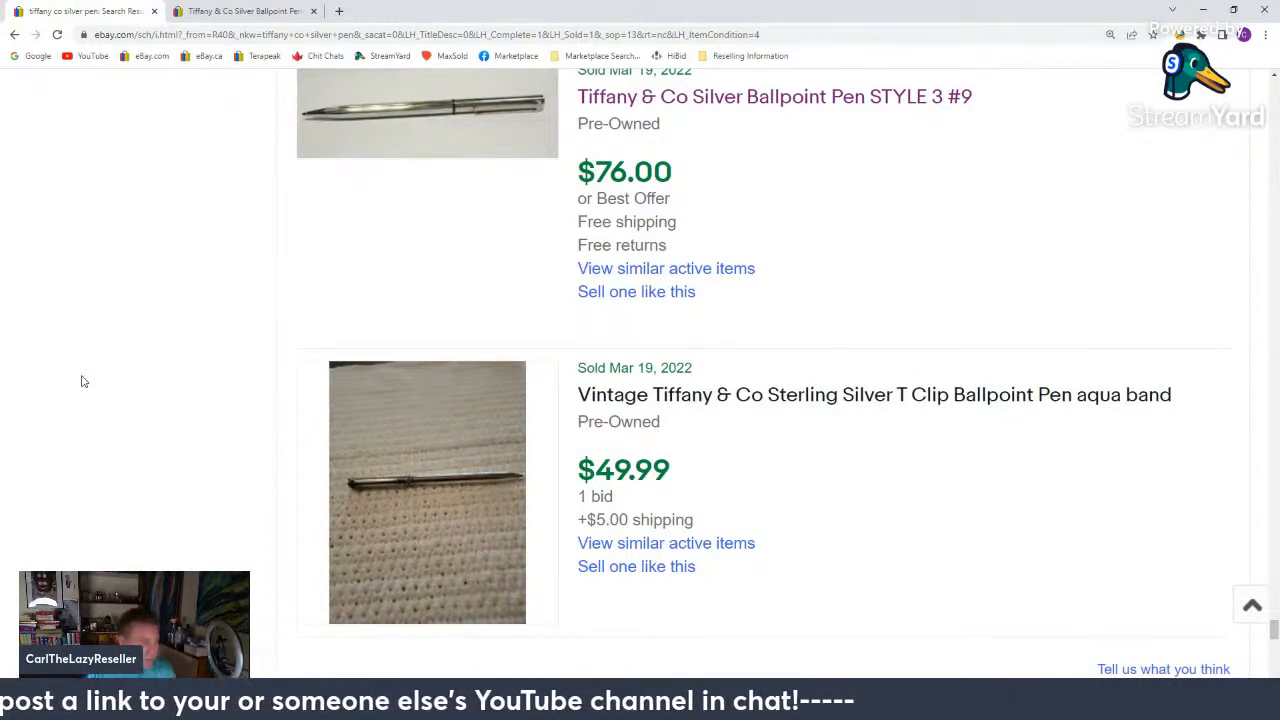
{"action": "scroll", "coordinate": [249, 331], "scroll_direction": "down", "scroll_amount": 3}
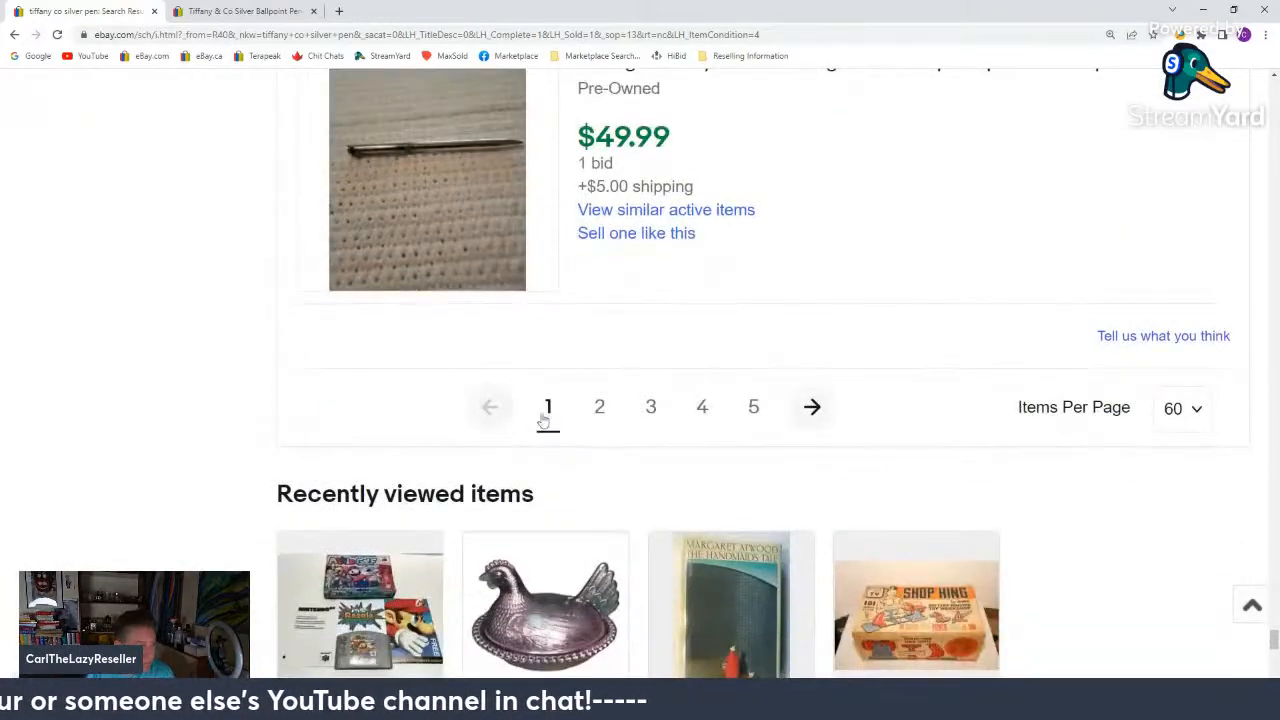
{"action": "left_click", "coordinate": [623, 406]}
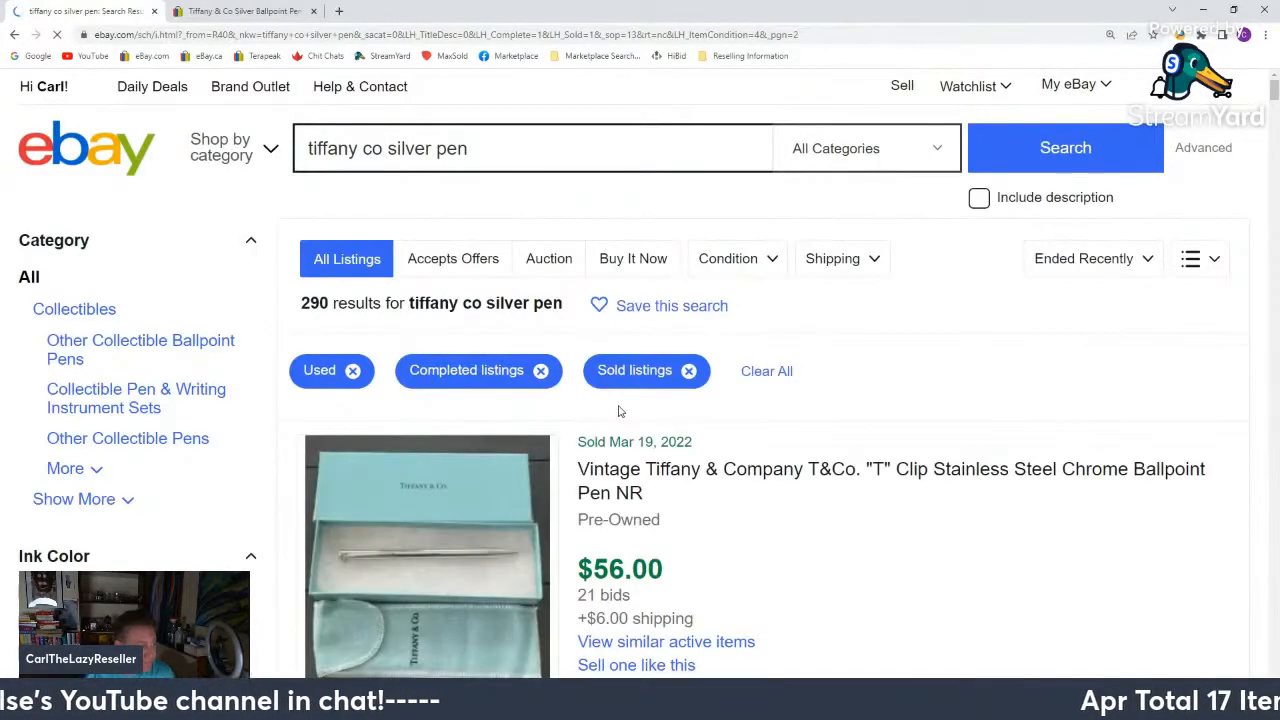
{"action": "scroll", "coordinate": [620, 410], "scroll_direction": "down", "scroll_amount": 1}
{"action": "scroll", "coordinate": [620, 410], "scroll_direction": "down", "scroll_amount": 6}
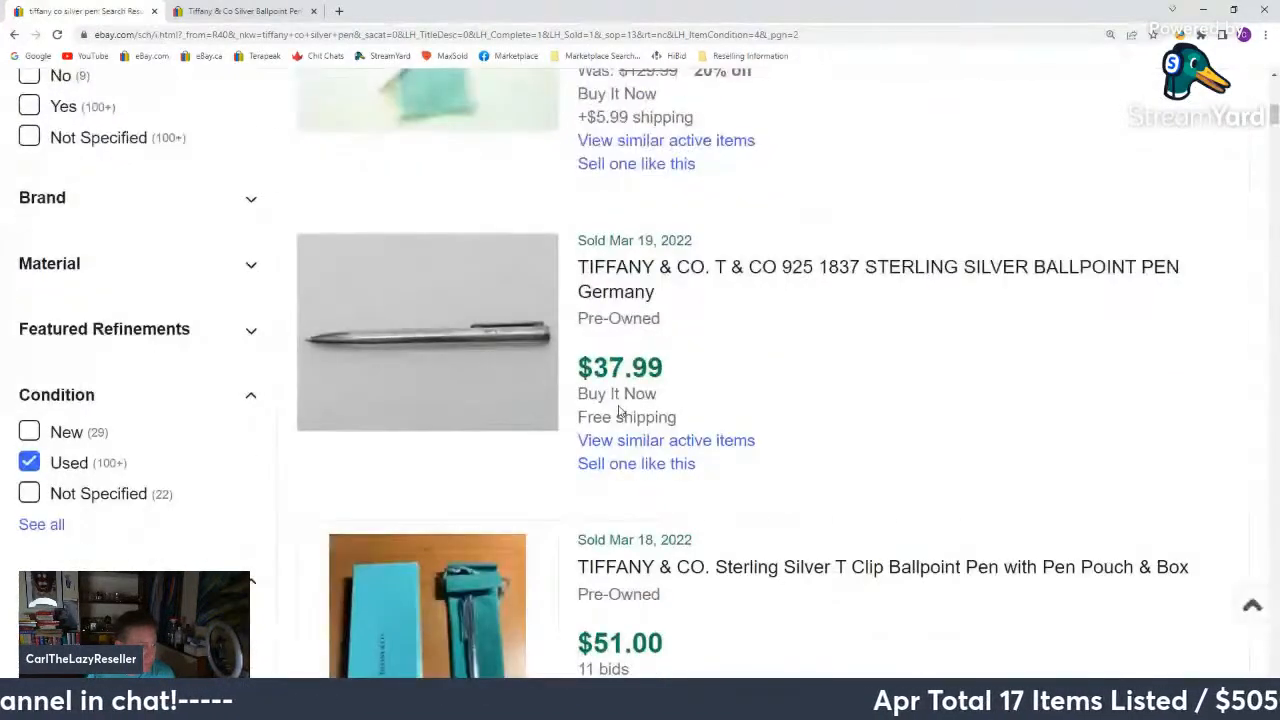
{"action": "scroll", "coordinate": [620, 410], "scroll_direction": "down", "scroll_amount": 1}
{"action": "scroll", "coordinate": [620, 410], "scroll_direction": "down", "scroll_amount": 3}
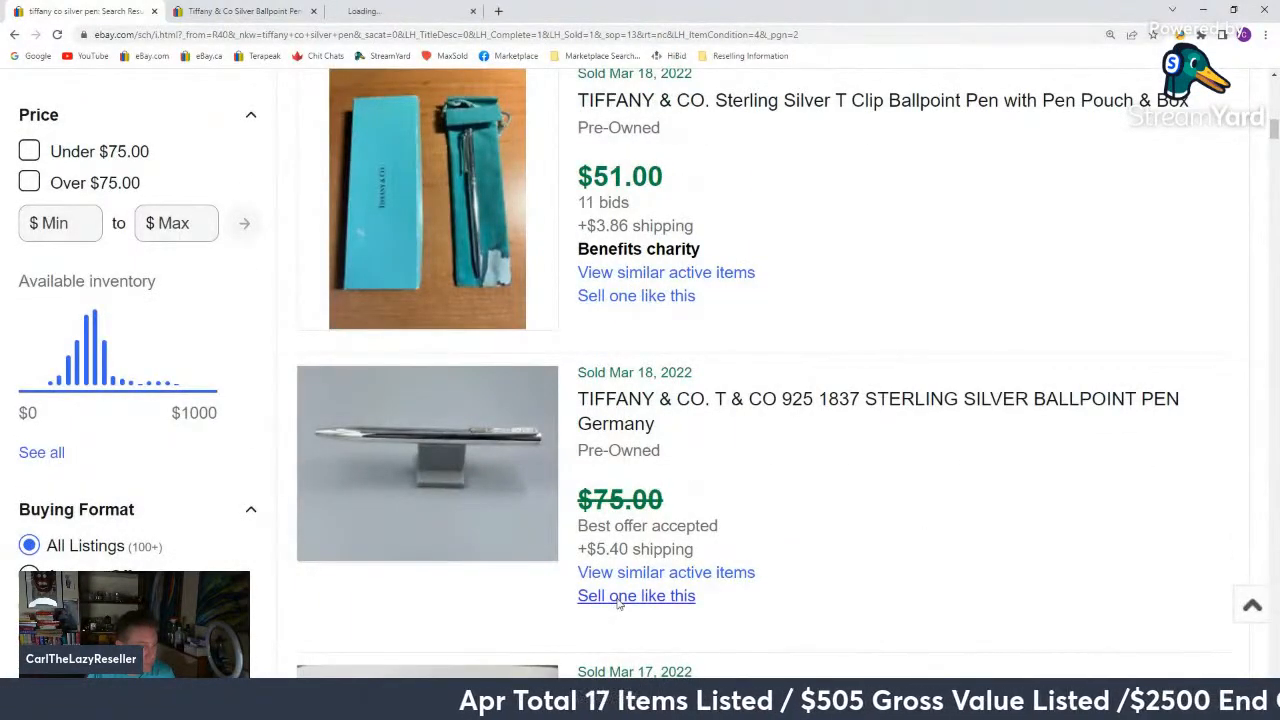
Check further sold pens on page 2 and revisit the STYLE 3 #9 pen listing for price comparison.
{"action": "scroll", "coordinate": [894, 251], "scroll_direction": "down", "scroll_amount": 7}
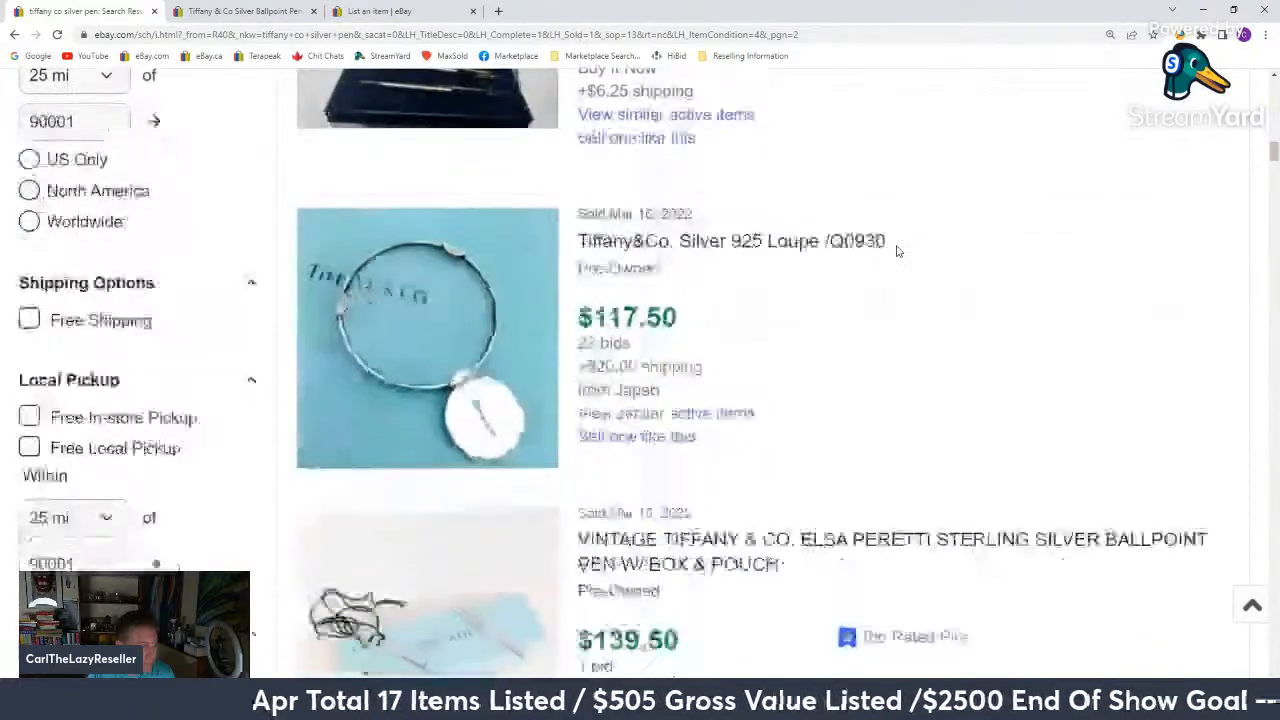
{"action": "scroll", "coordinate": [897, 251], "scroll_direction": "down", "scroll_amount": 13}
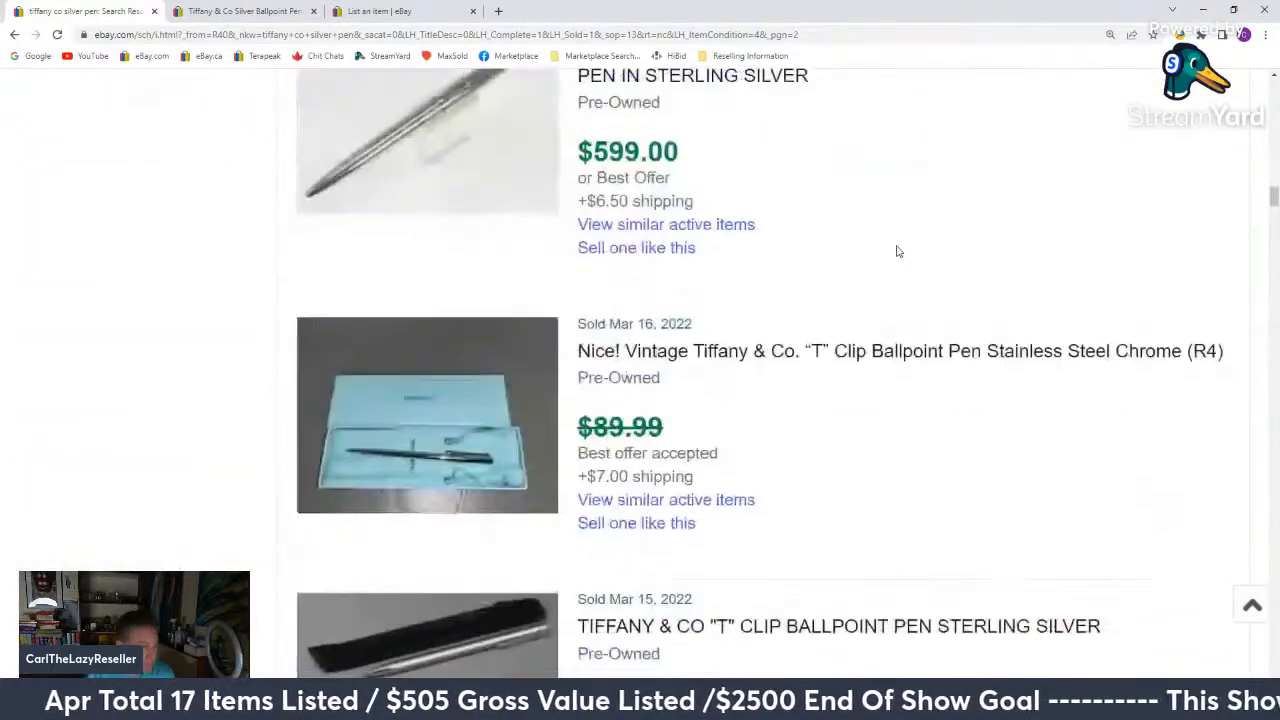
{"action": "scroll", "coordinate": [894, 251], "scroll_direction": "down", "scroll_amount": 4}
{"action": "left_click", "coordinate": [213, 10]}
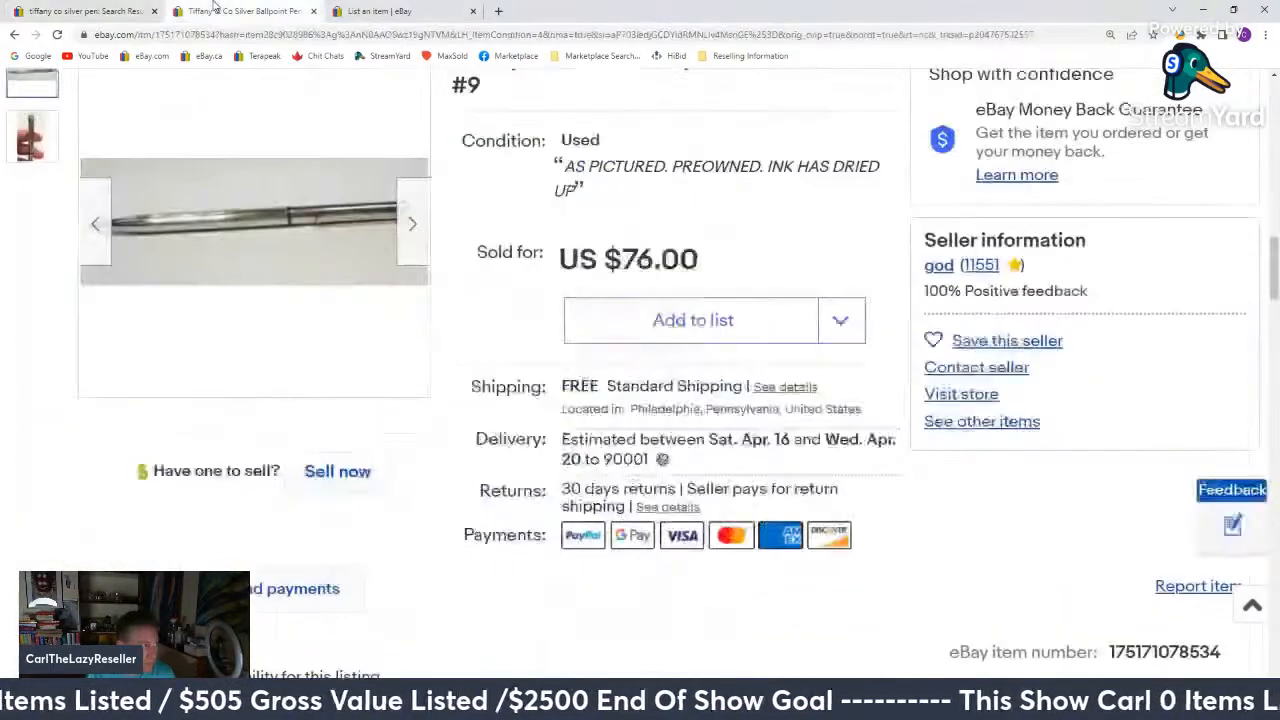
Set the Buy It Now price to $79.99 in the new pen listing draft.
{"action": "left_click", "coordinate": [380, 10]}
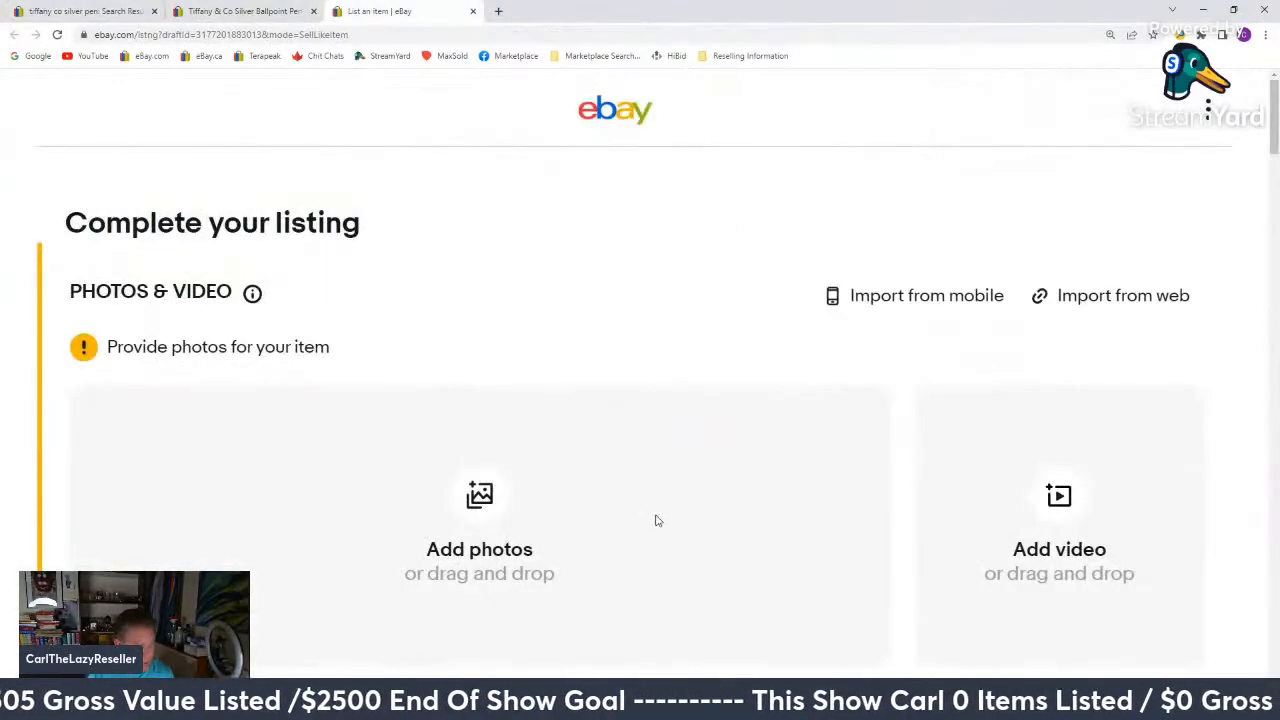
{"action": "scroll", "coordinate": [655, 520], "scroll_direction": "down", "scroll_amount": 20}
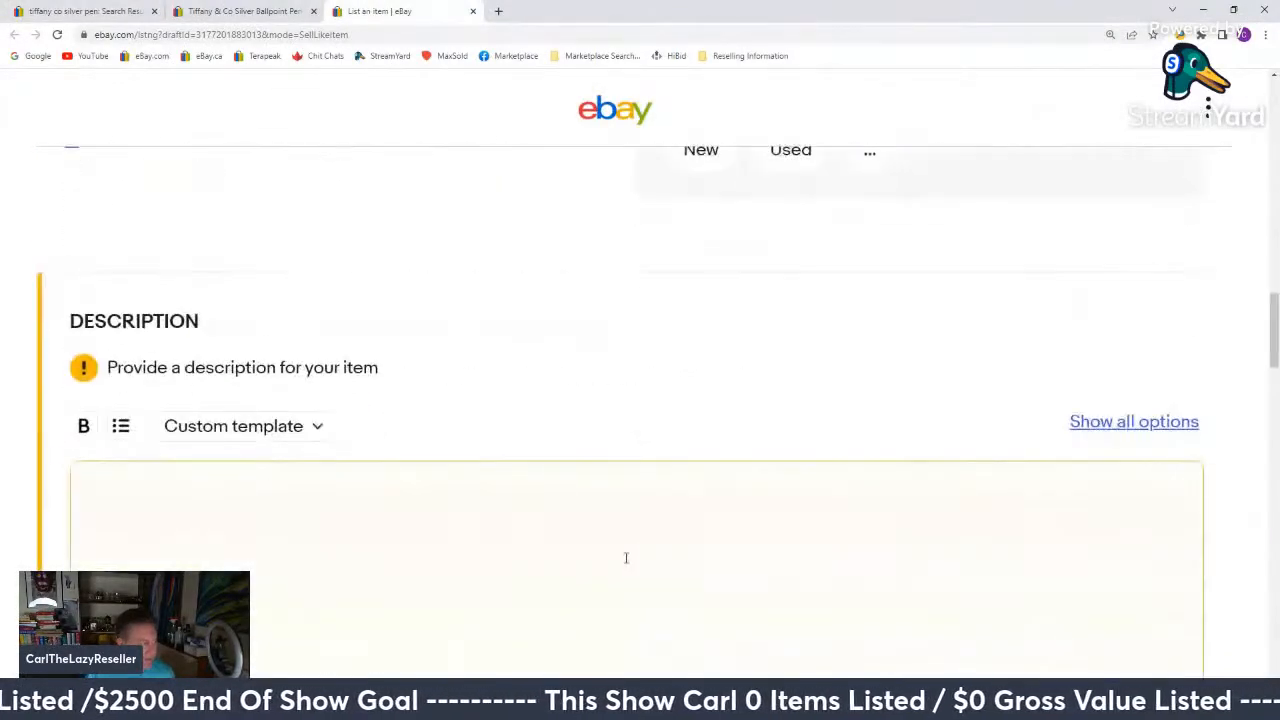
{"action": "scroll", "coordinate": [626, 557], "scroll_direction": "down", "scroll_amount": 7}
{"action": "left_click", "coordinate": [235, 305]}
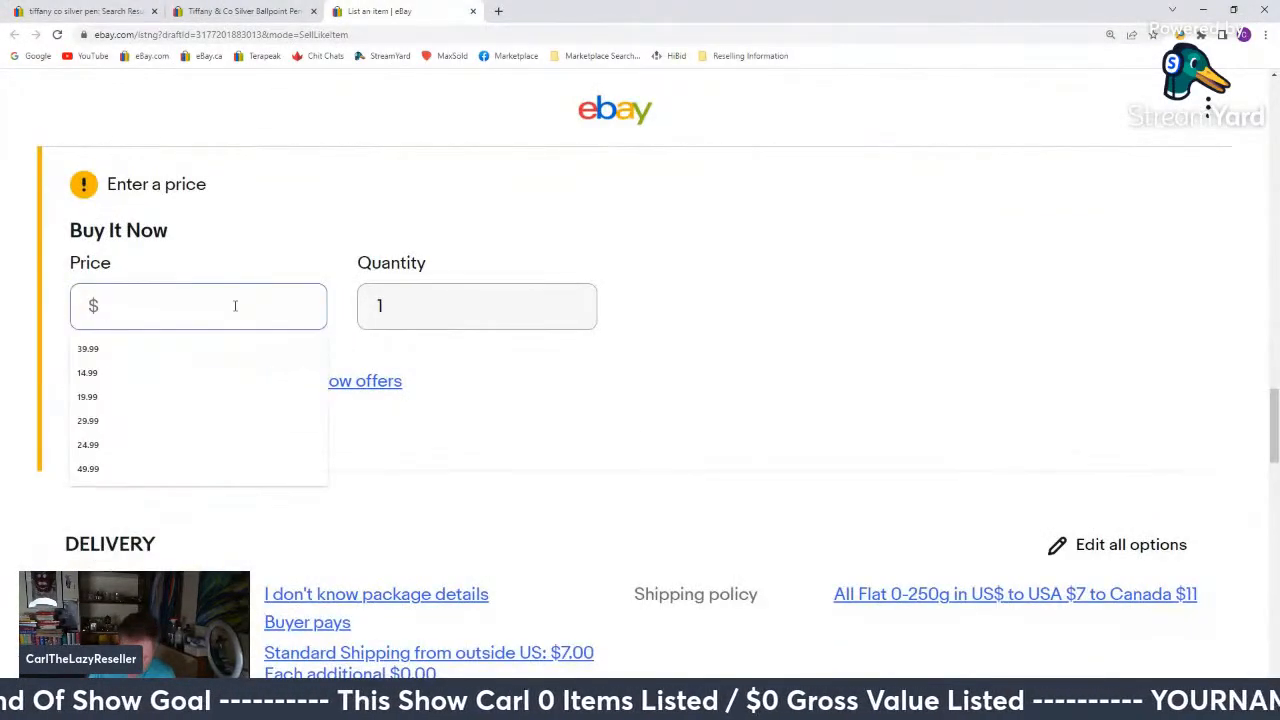
{"action": "type", "text": "79.99"}
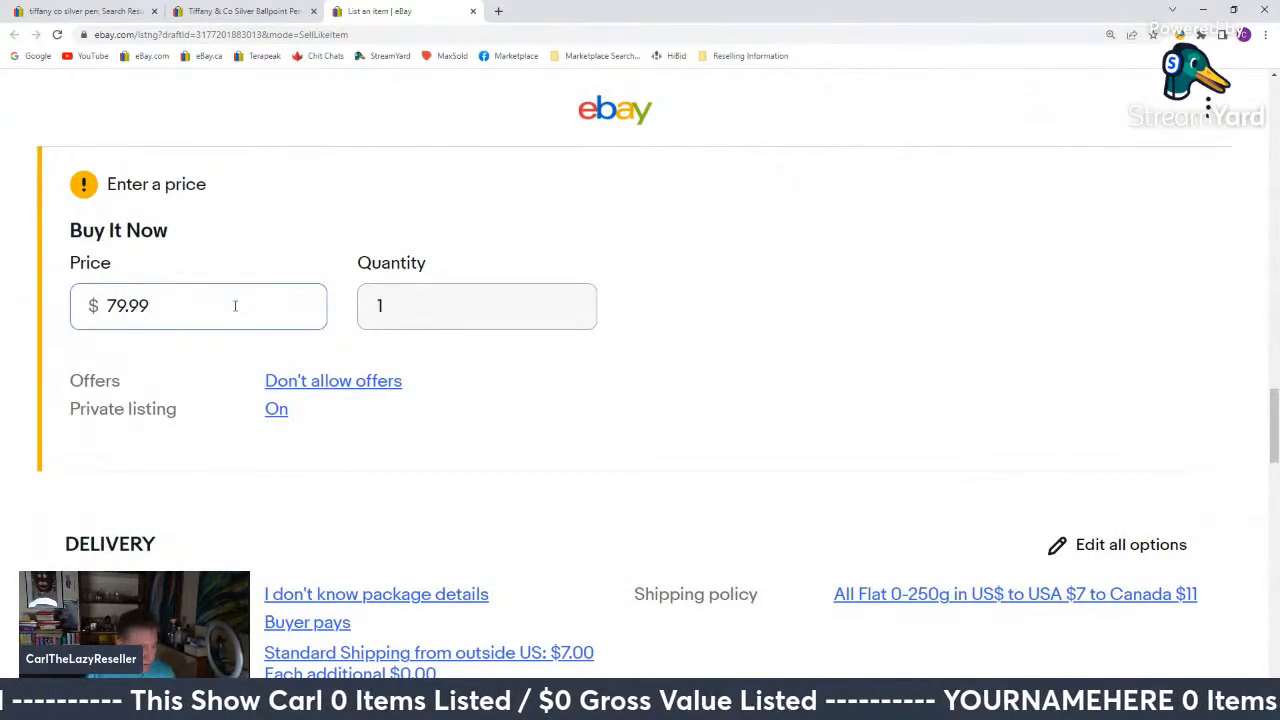
Add the pen and box photos from 20220411_161920.jpg through 20220411_162113.jpg in the To List folder to the listing.
{"action": "scroll", "coordinate": [385, 263], "scroll_direction": "up", "scroll_amount": 6}
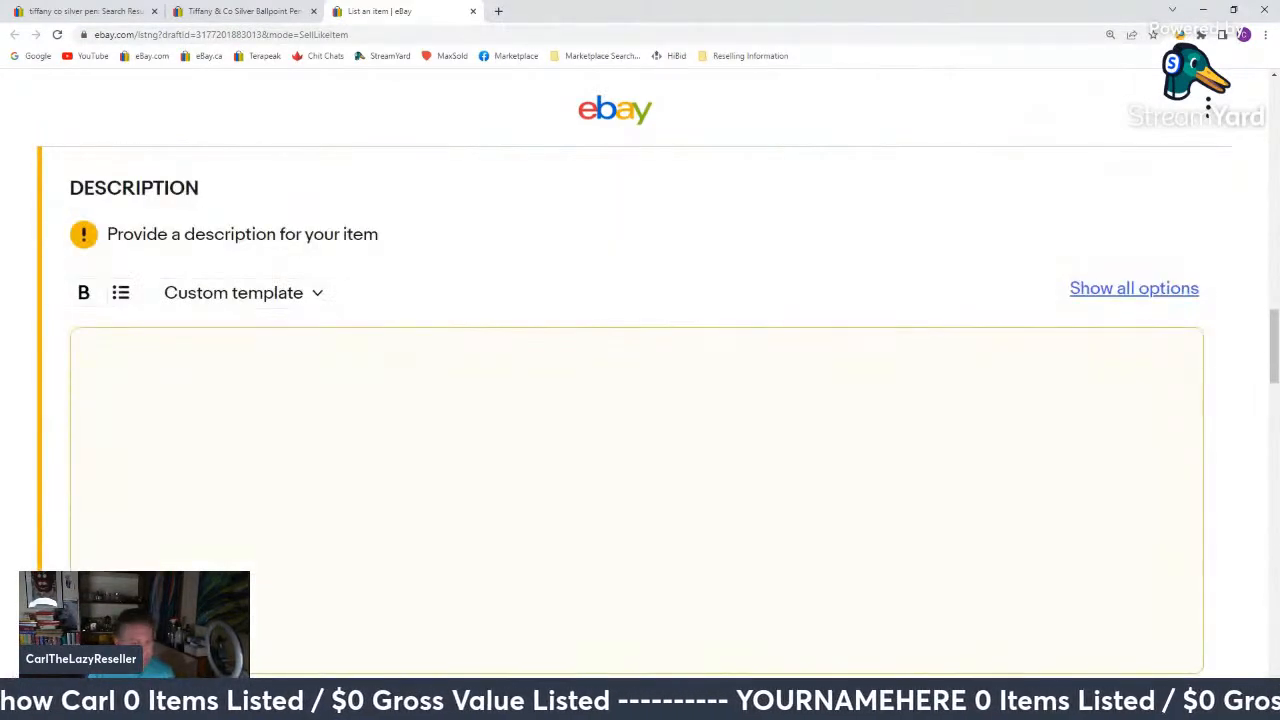
{"action": "scroll", "coordinate": [1156, 560], "scroll_direction": "up", "scroll_amount": 15}
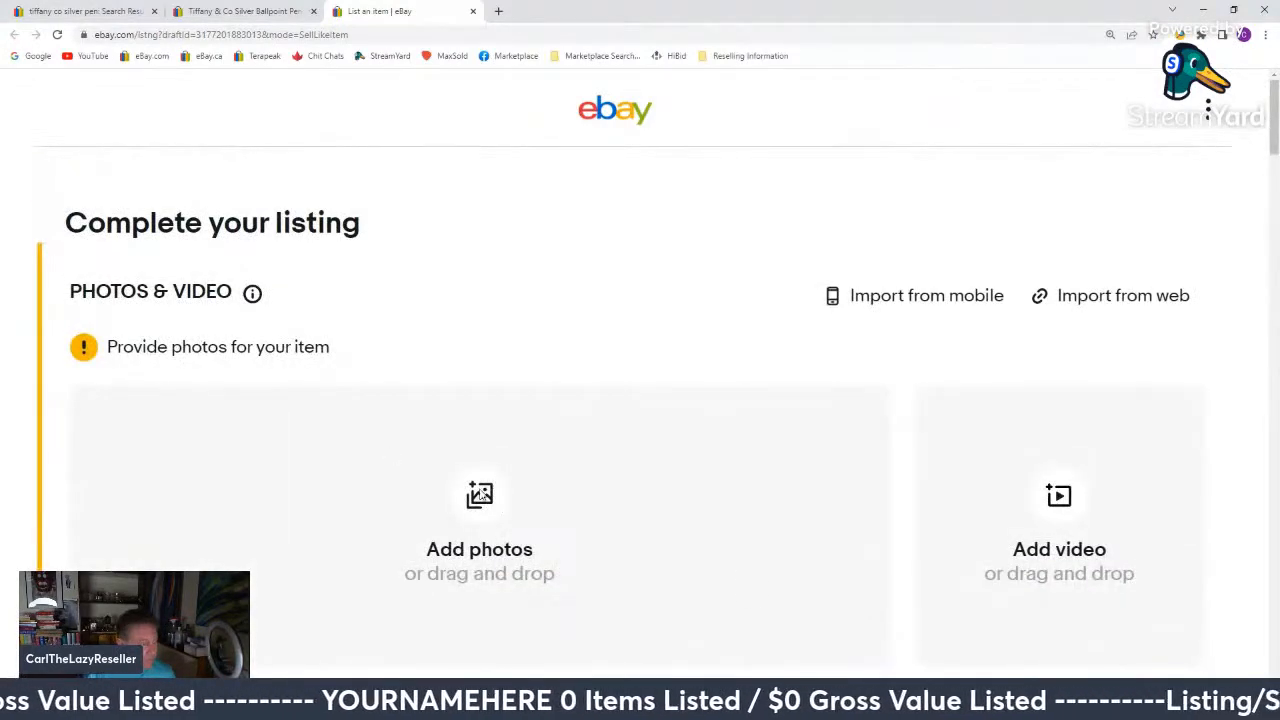
{"action": "left_click", "coordinate": [481, 493]}
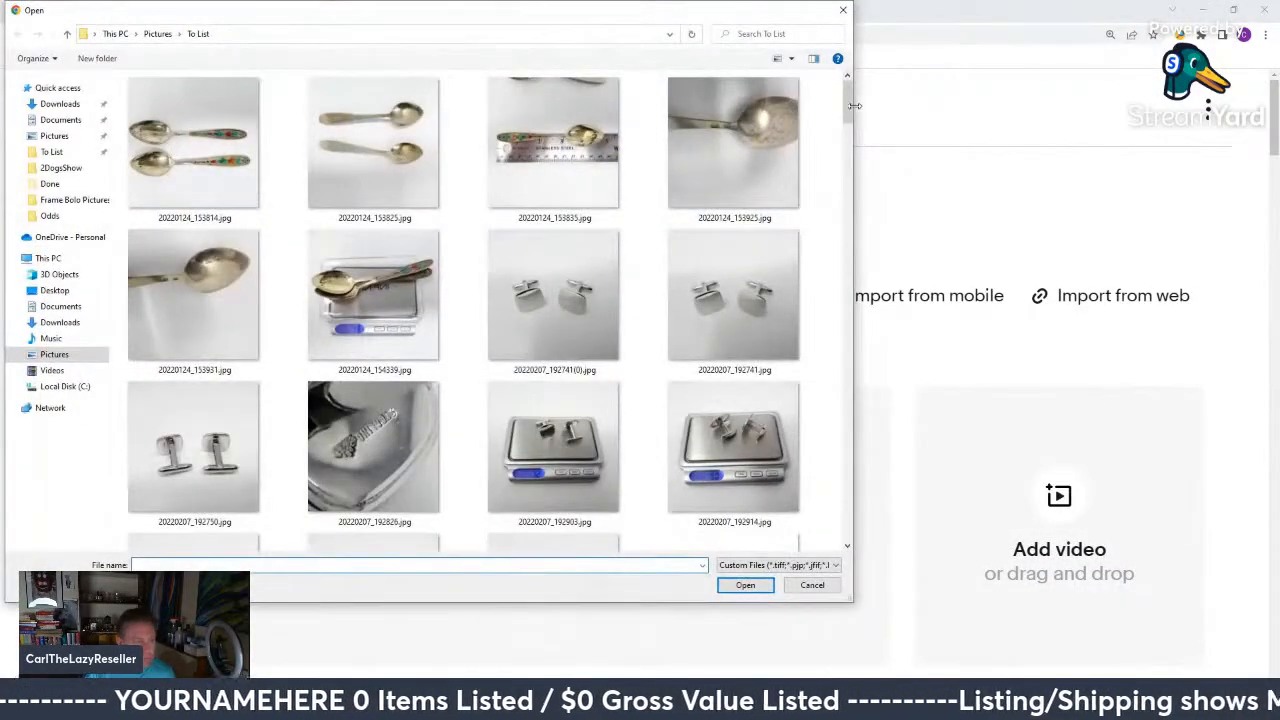
{"action": "left_click_drag", "start_coordinate": [855, 105], "coordinate": [843, 495]}
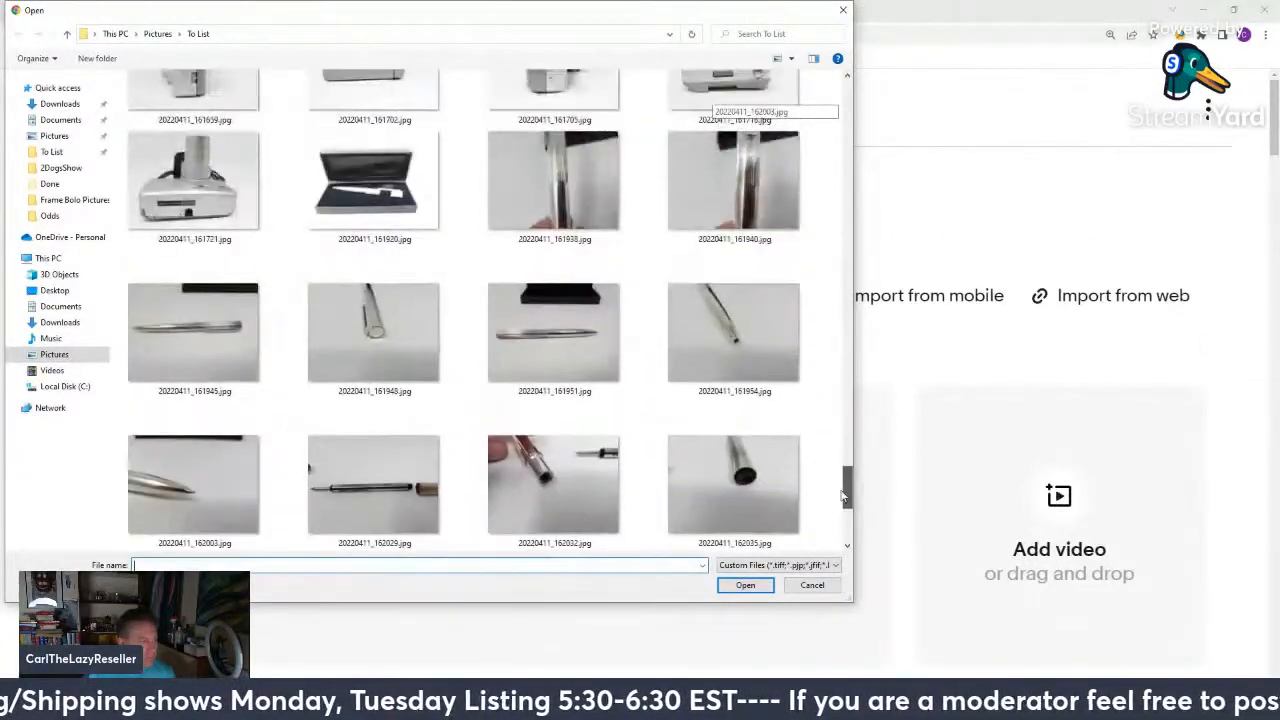
{"action": "left_click", "coordinate": [590, 212]}
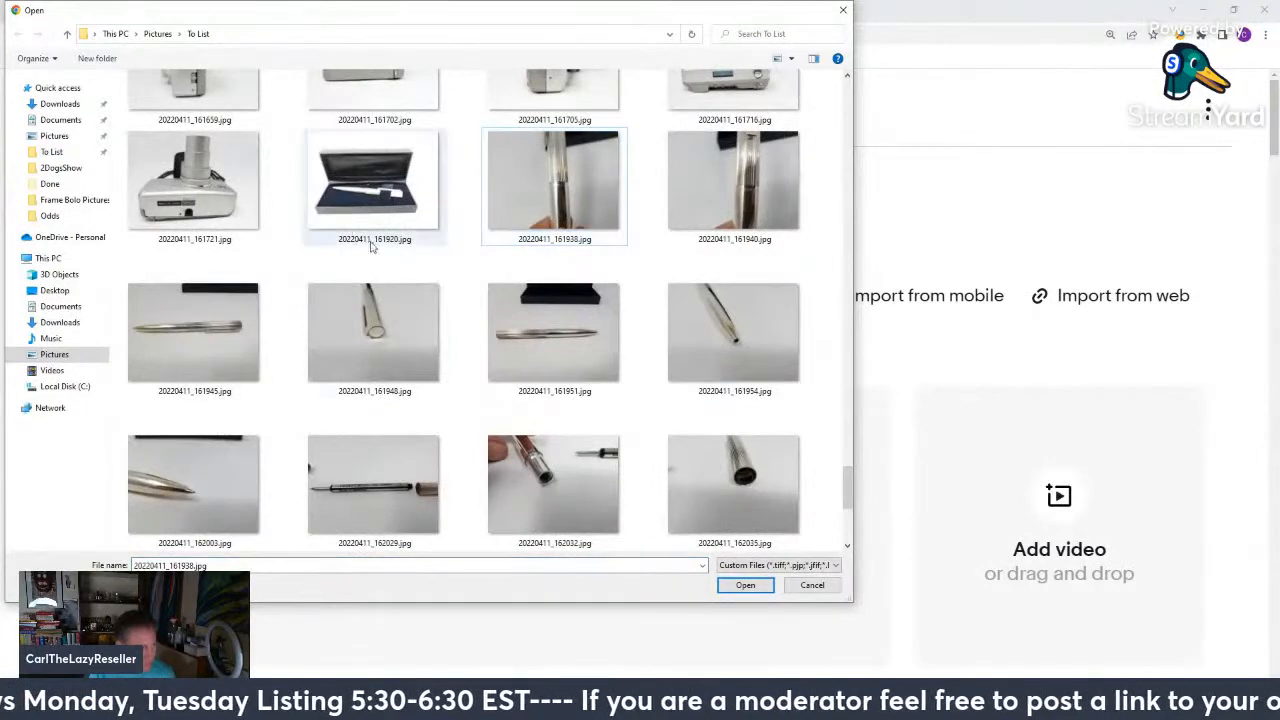
{"action": "left_click", "coordinate": [378, 175]}
{"action": "scroll", "coordinate": [473, 232], "scroll_direction": "down", "scroll_amount": 3}
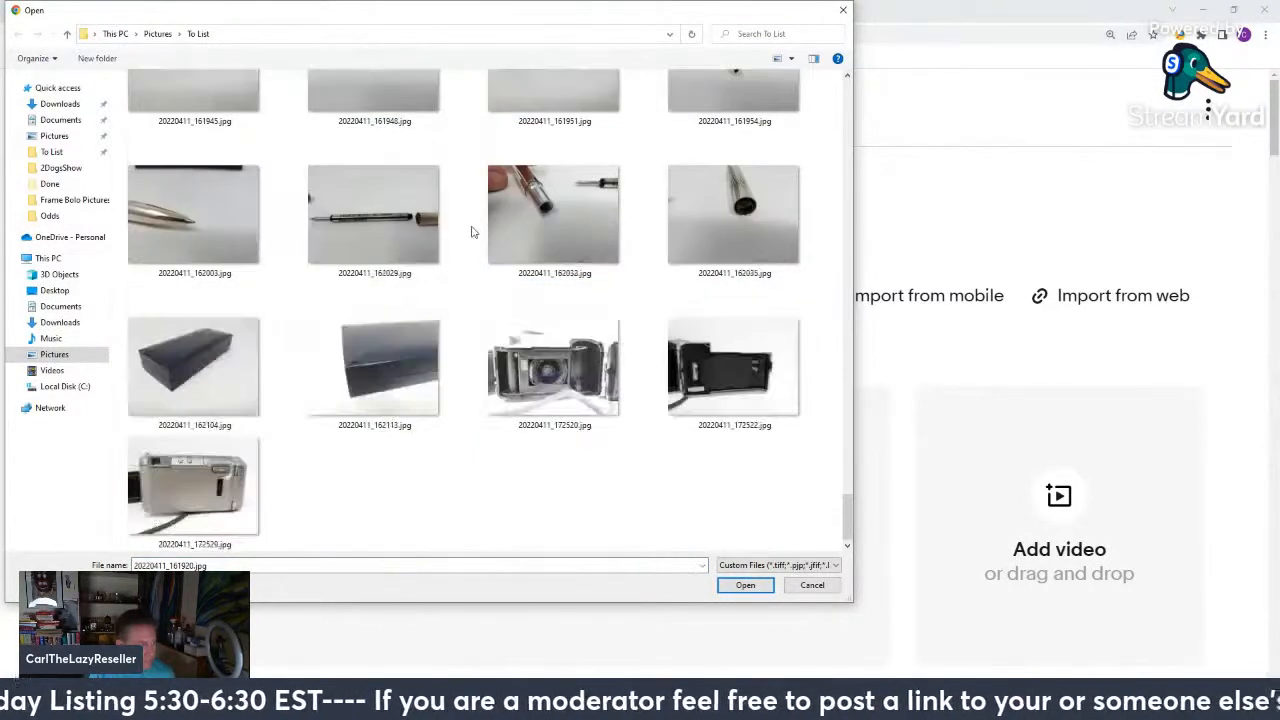
{"action": "left_click", "coordinate": [373, 358], "text": "shift"}
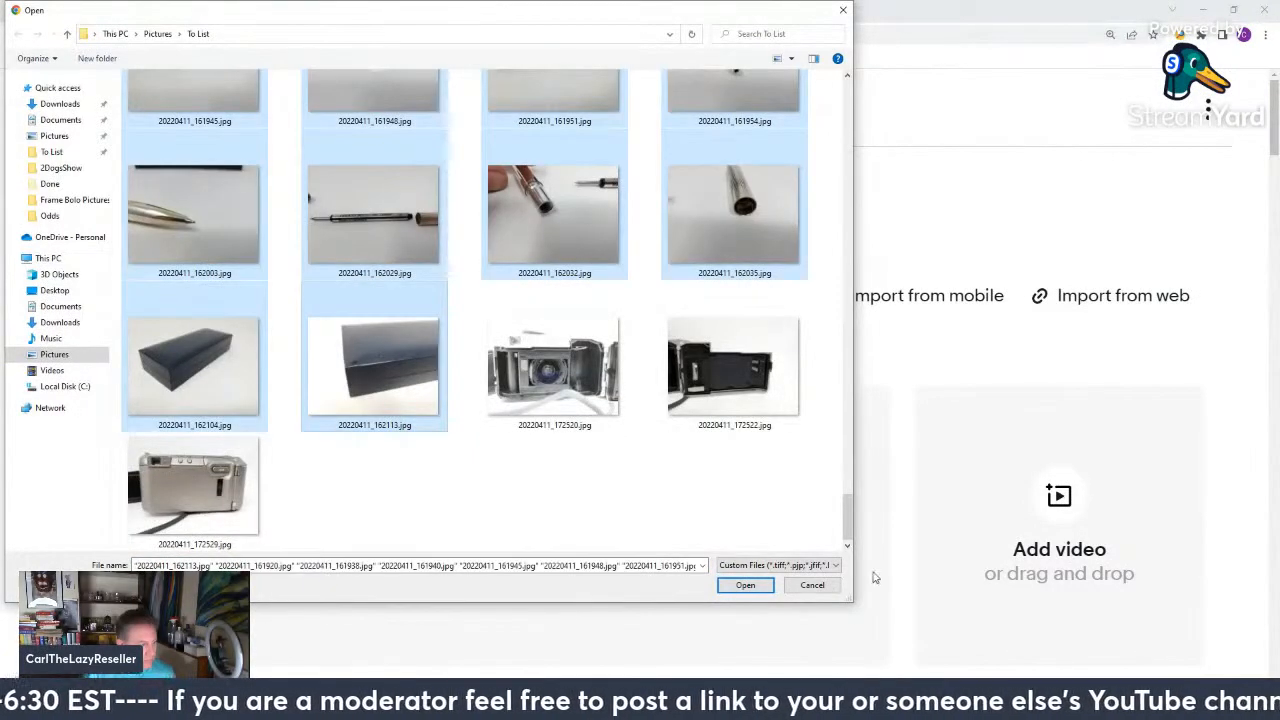
{"action": "left_click", "coordinate": [749, 582]}
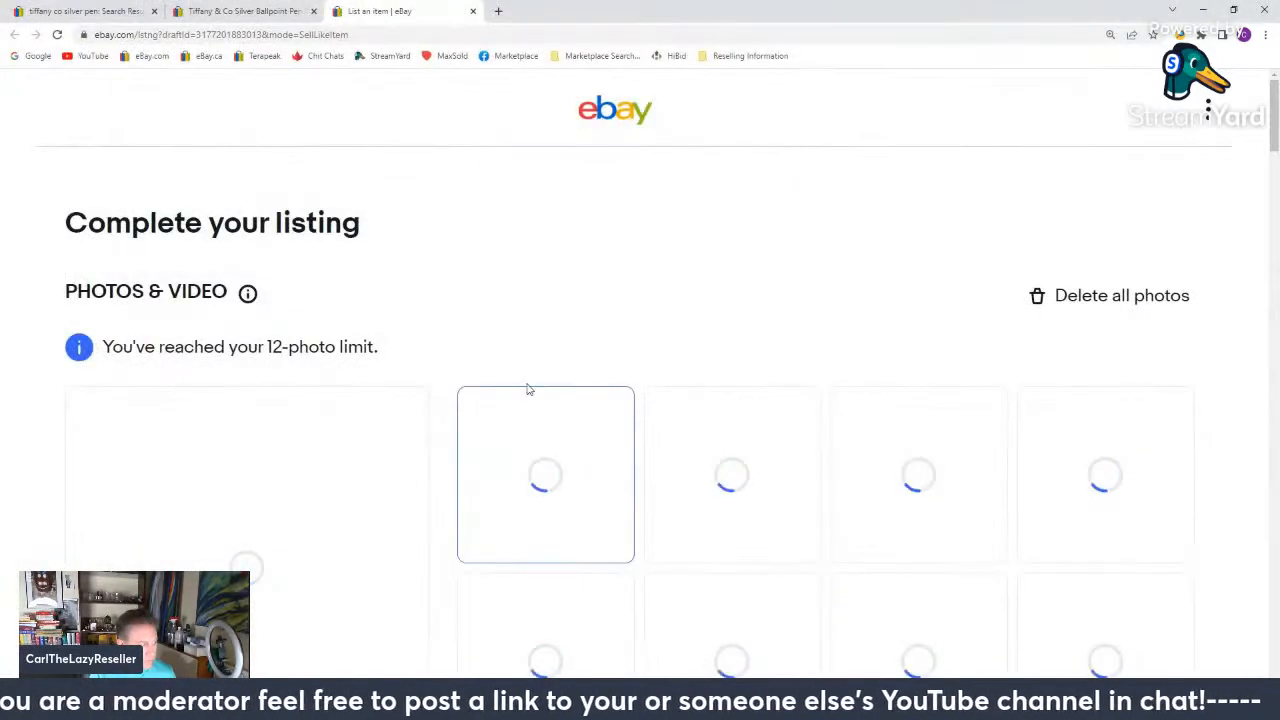
{"action": "scroll", "coordinate": [527, 390], "scroll_direction": "down", "scroll_amount": 1}
{"action": "scroll", "coordinate": [527, 390], "scroll_direction": "down", "scroll_amount": 2}
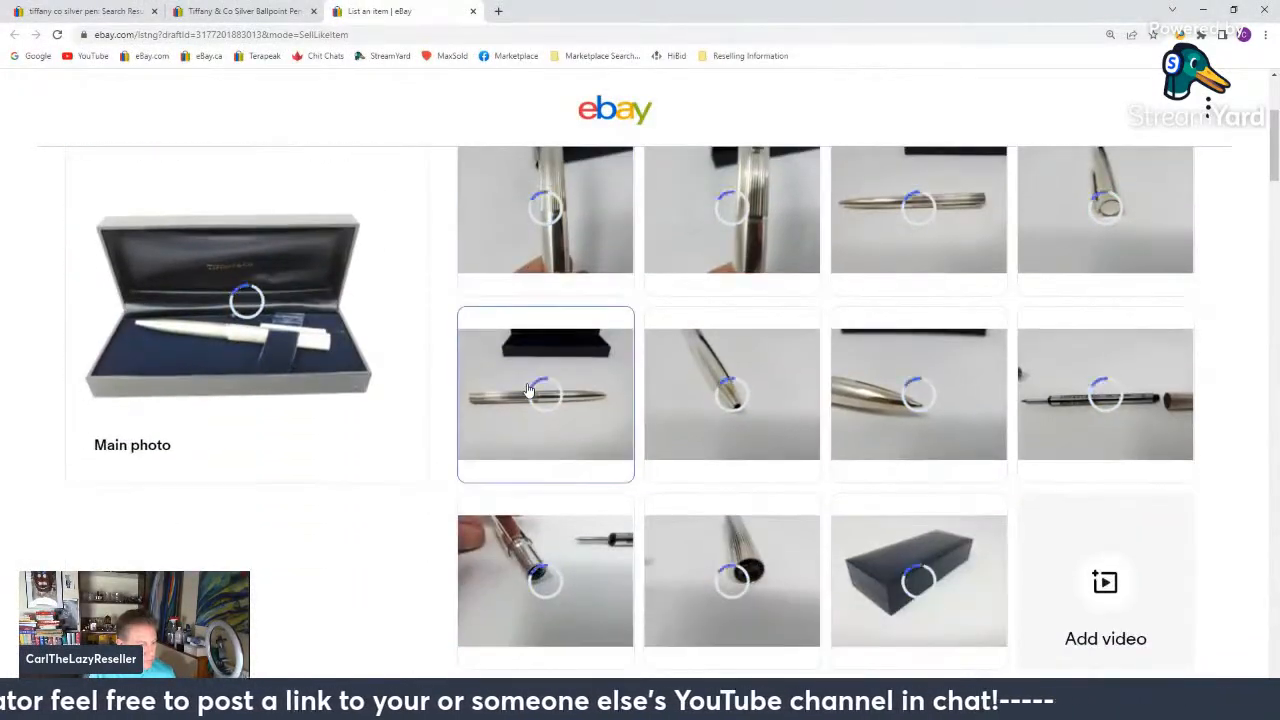
Remove the words "Germany" and "1837" from the item title of the pen listing.
{"action": "scroll", "coordinate": [530, 390], "scroll_direction": "down", "scroll_amount": 5}
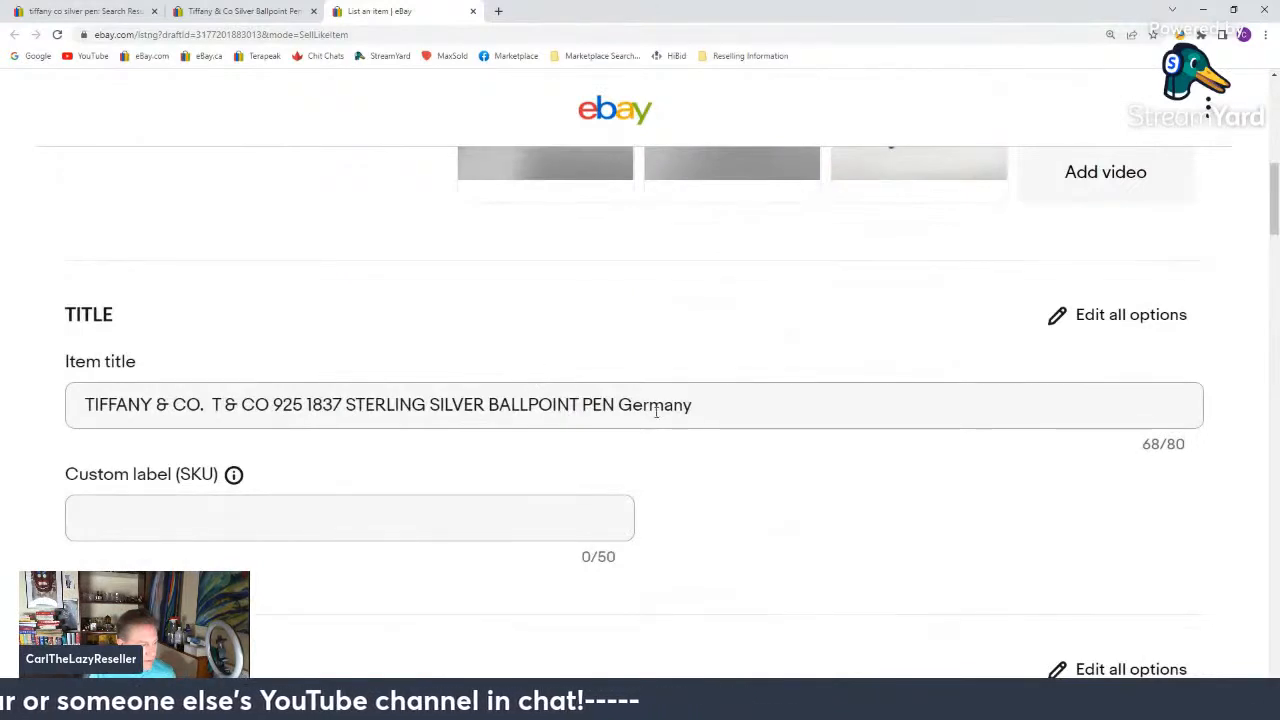
{"action": "double_click", "coordinate": [625, 403]}
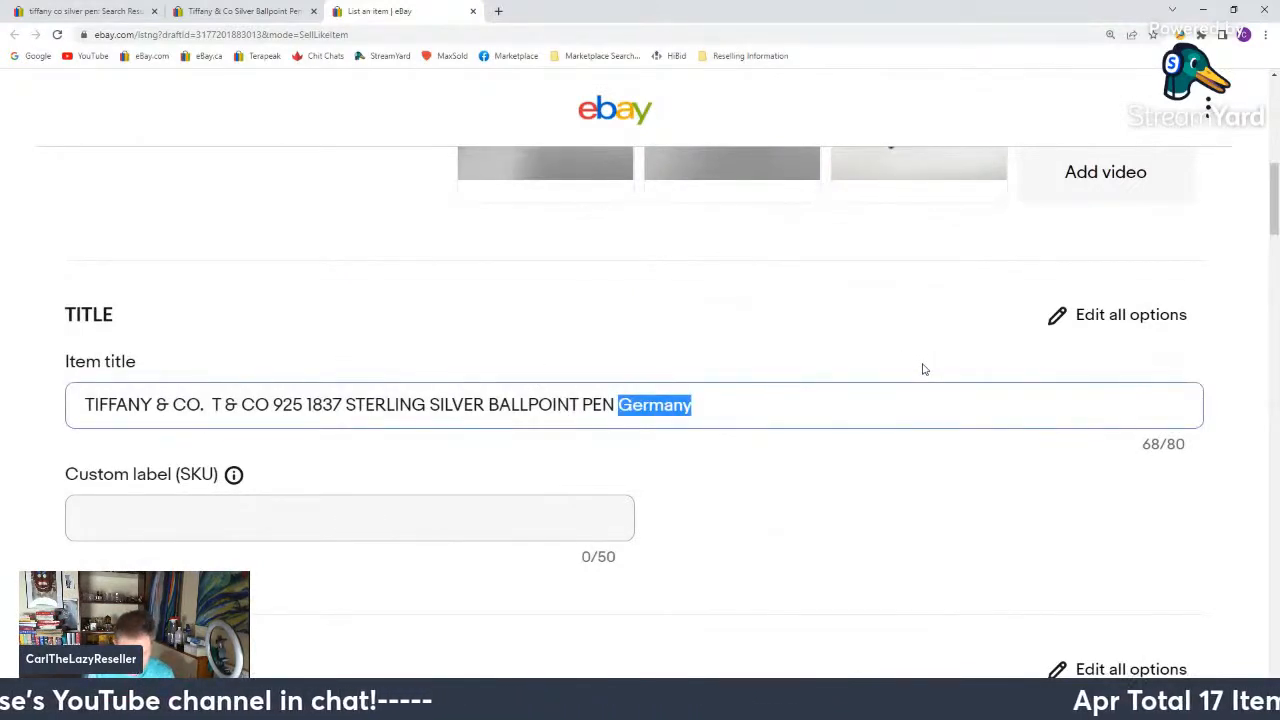
{"action": "key", "text": "BackSpace"}
{"action": "double_click", "coordinate": [322, 403]}
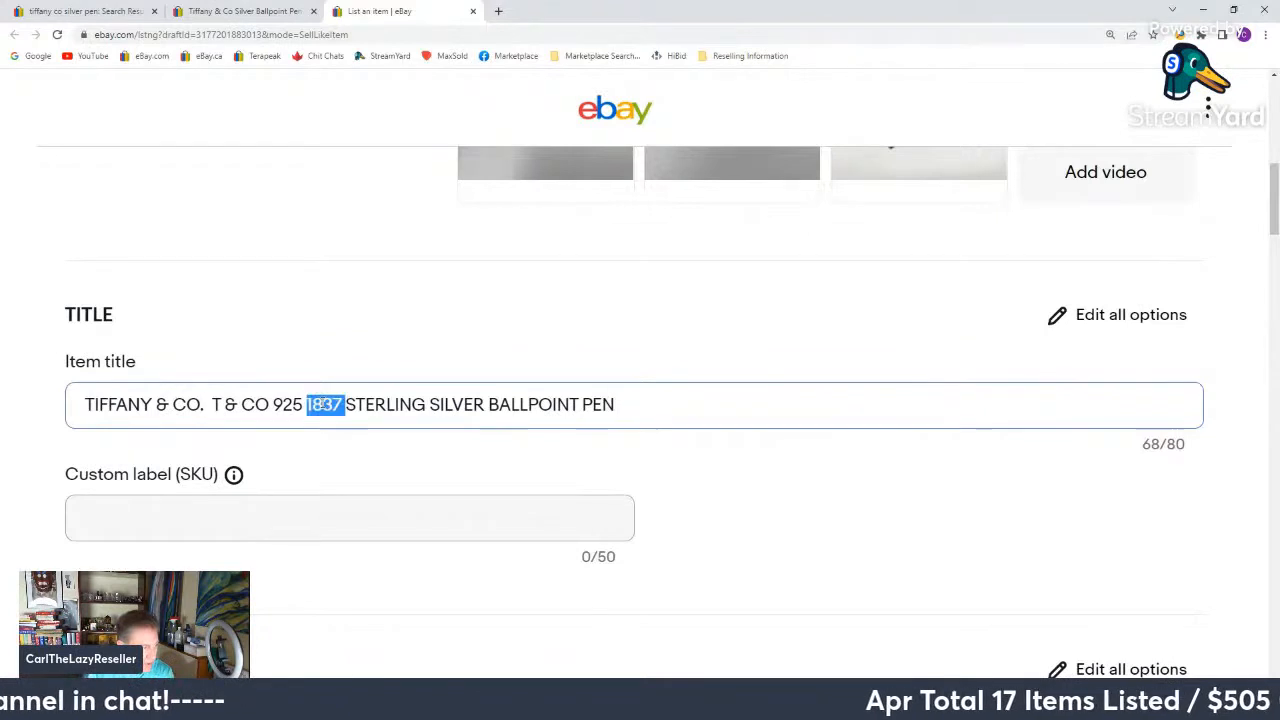
{"action": "key", "text": "BackSpace"}
Set the listing's custom label (SKU) to G12.
{"action": "left_click", "coordinate": [350, 529]}
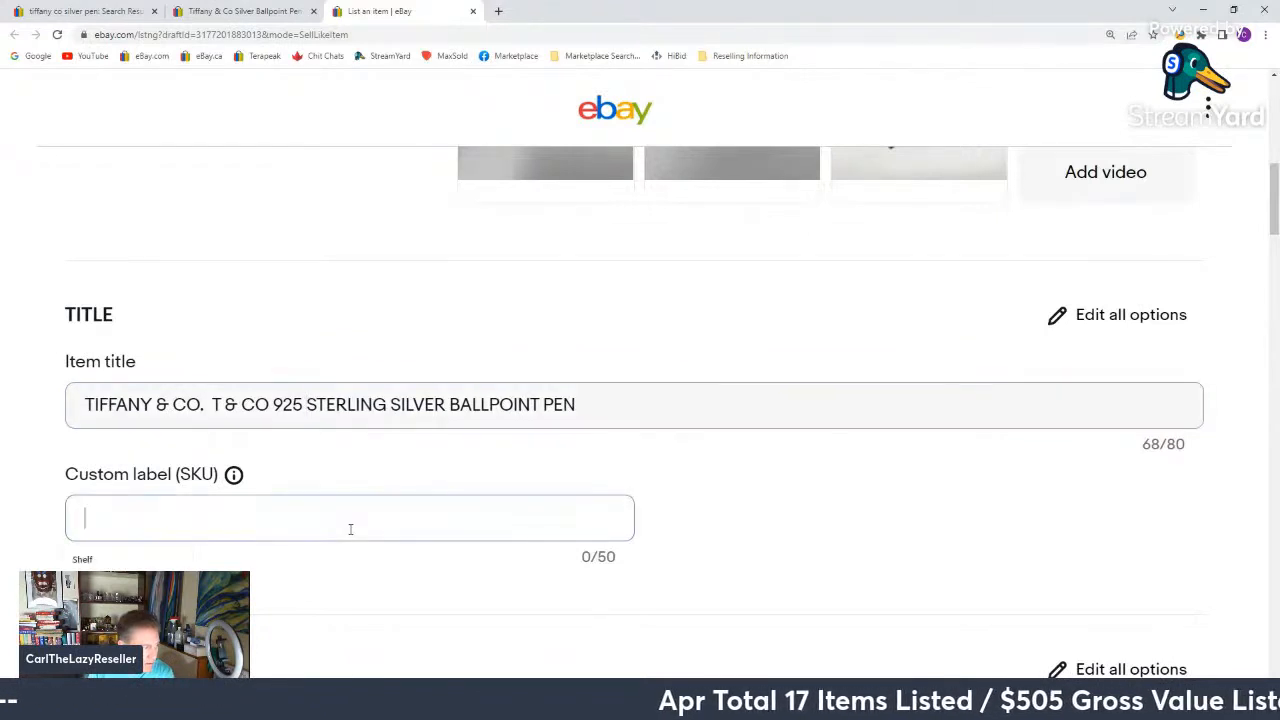
{"action": "scroll", "coordinate": [264, 587], "scroll_direction": "down", "scroll_amount": 3}
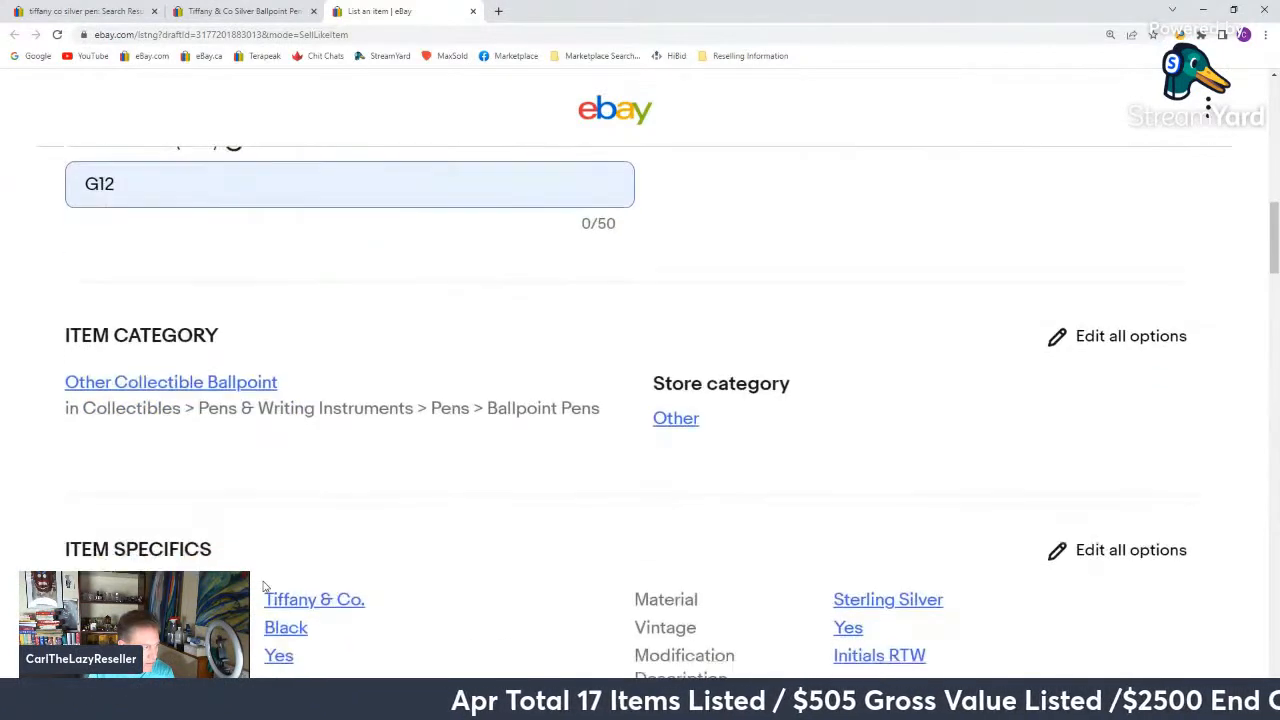
{"action": "scroll", "coordinate": [264, 587], "scroll_direction": "down", "scroll_amount": 2}
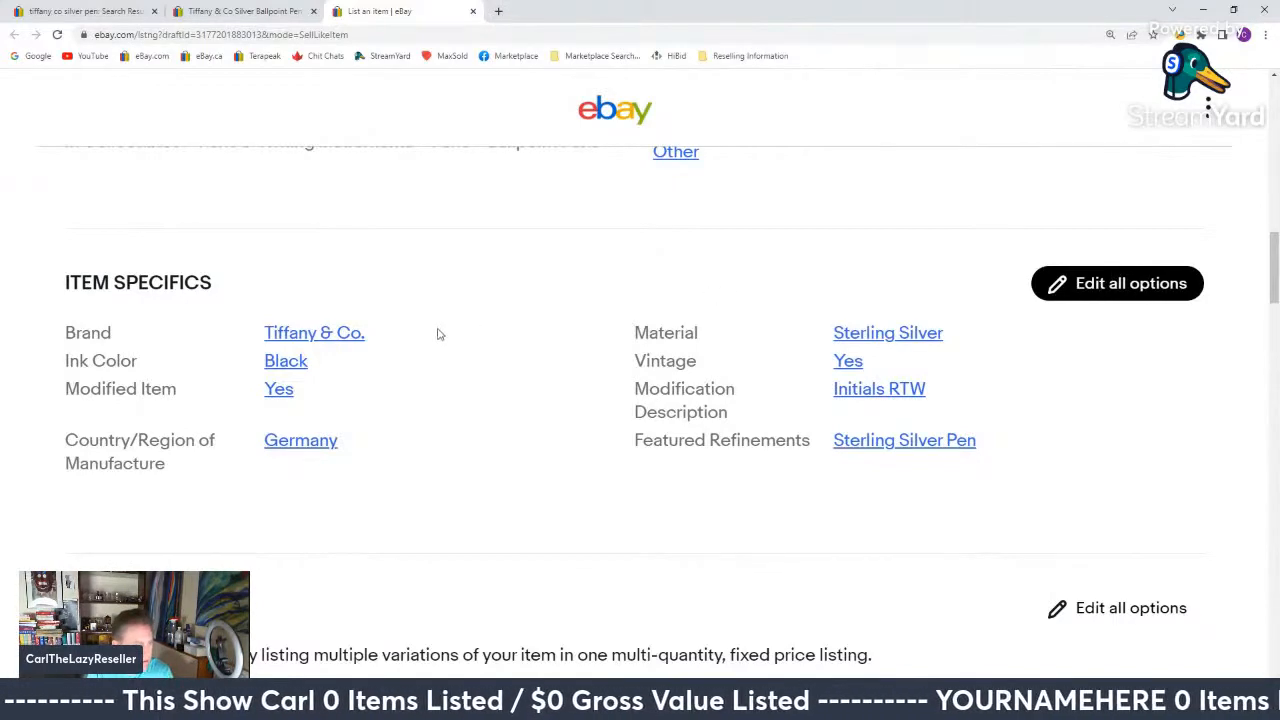
Set the item condition to Used.
{"action": "scroll", "coordinate": [451, 323], "scroll_direction": "down", "scroll_amount": 3}
{"action": "scroll", "coordinate": [451, 323], "scroll_direction": "up", "scroll_amount": 3}
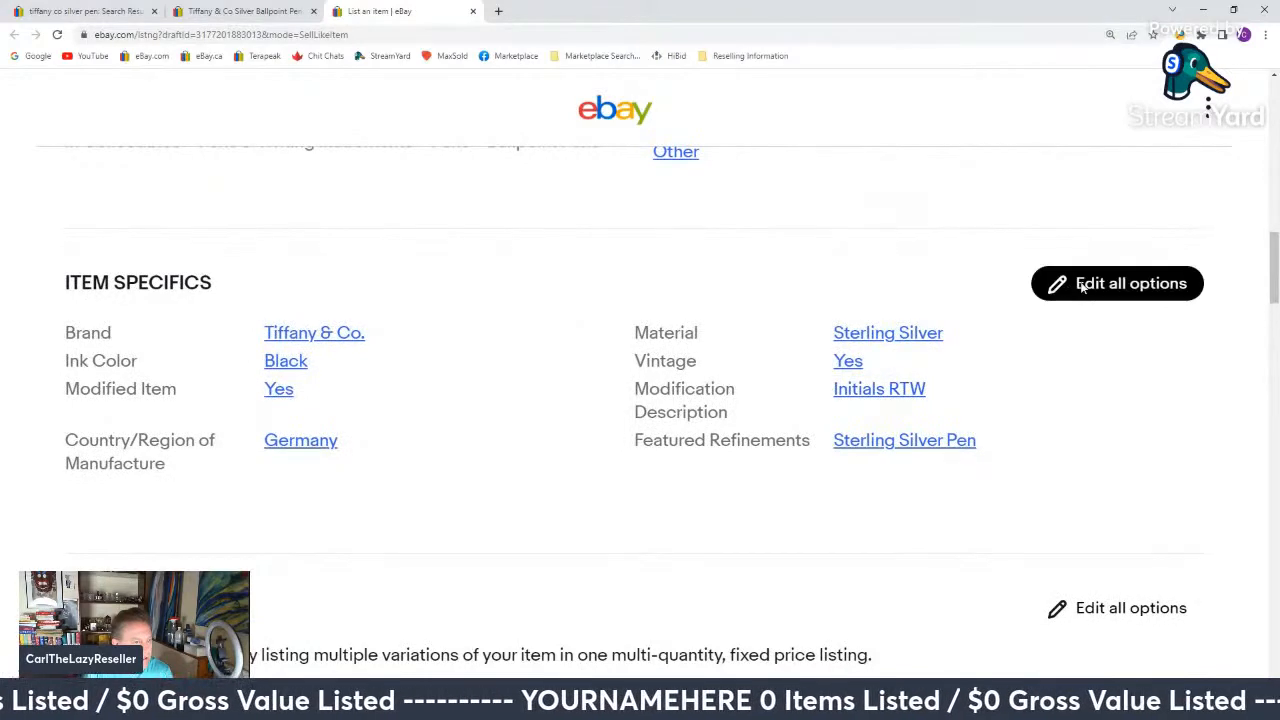
{"action": "scroll", "coordinate": [226, 241], "scroll_direction": "down", "scroll_amount": 6}
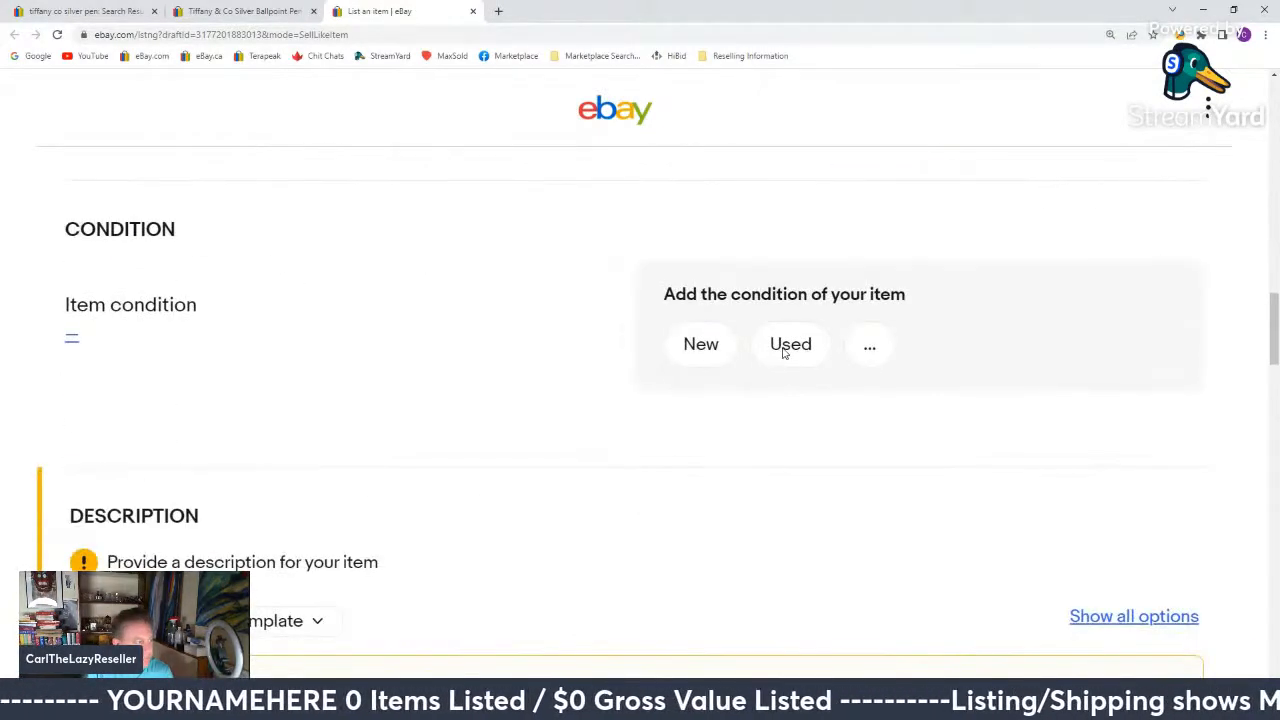
{"action": "scroll", "coordinate": [772, 348], "scroll_direction": "down", "scroll_amount": 3}
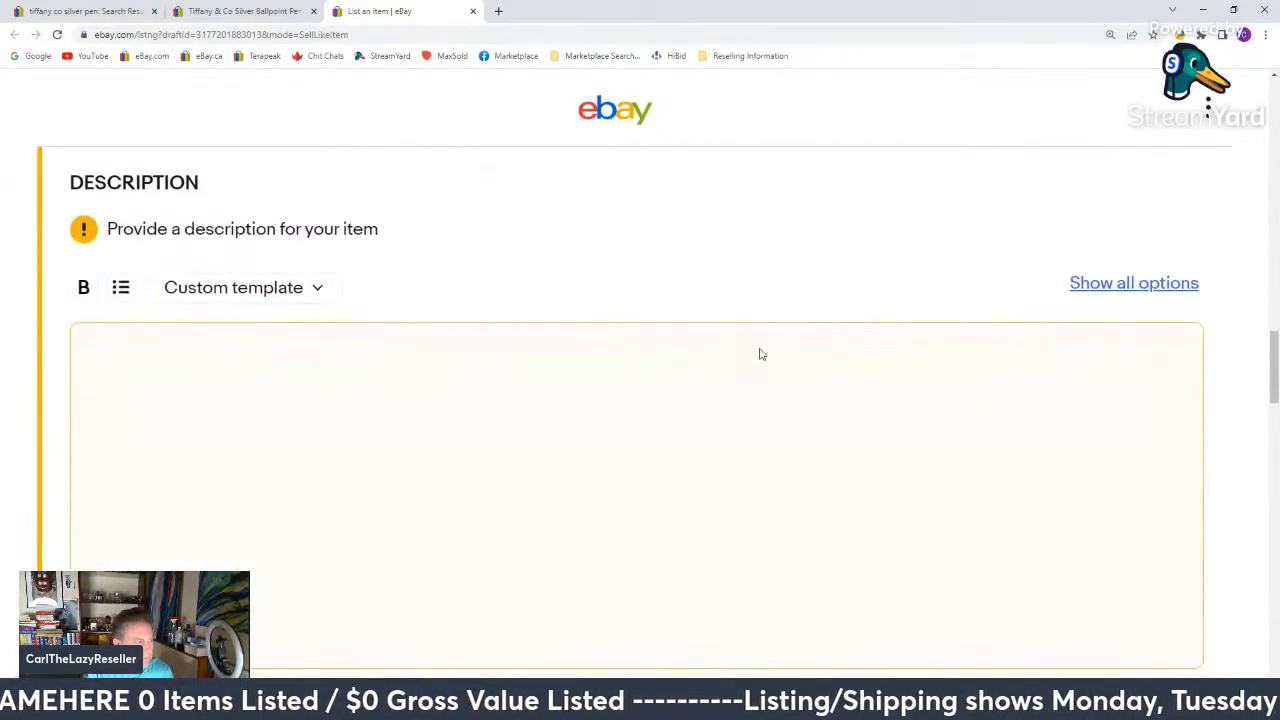
{"action": "scroll", "coordinate": [757, 354], "scroll_direction": "down", "scroll_amount": 10}
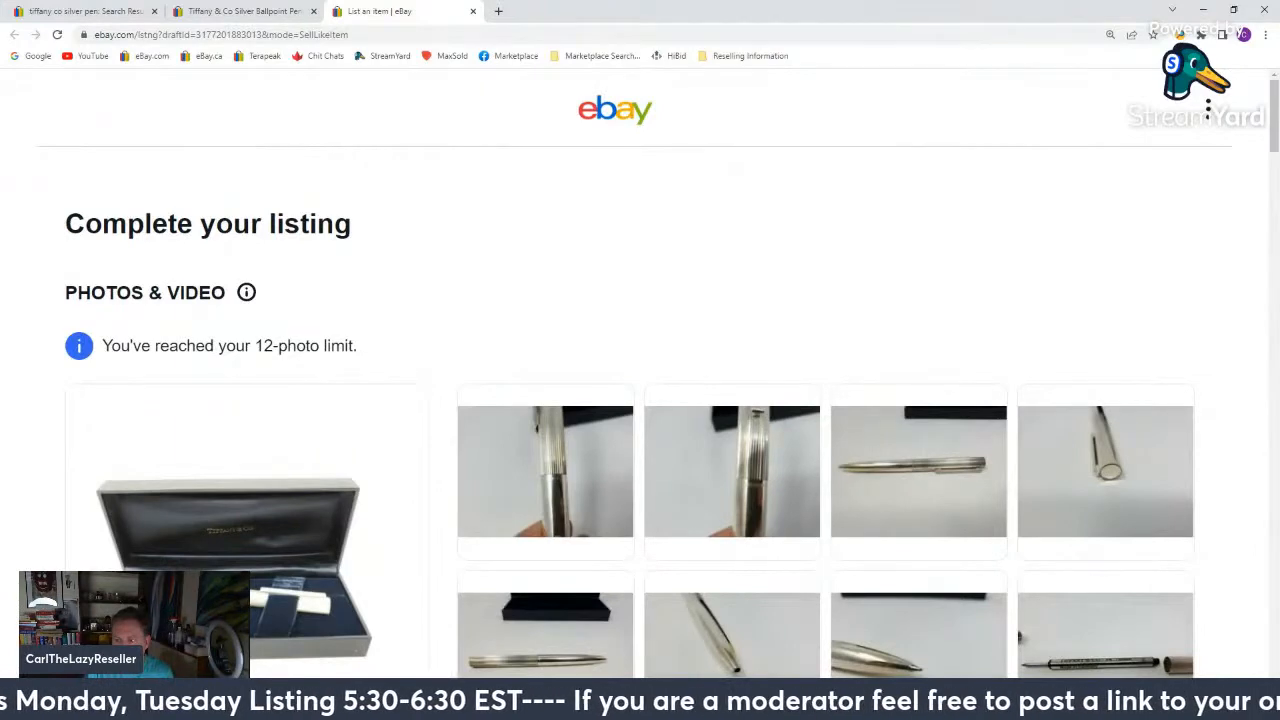
Clear the Modification Description and the Country/Region of Manufacture in the item specifics.
{"action": "scroll", "coordinate": [694, 320], "scroll_direction": "down", "scroll_amount": 5}
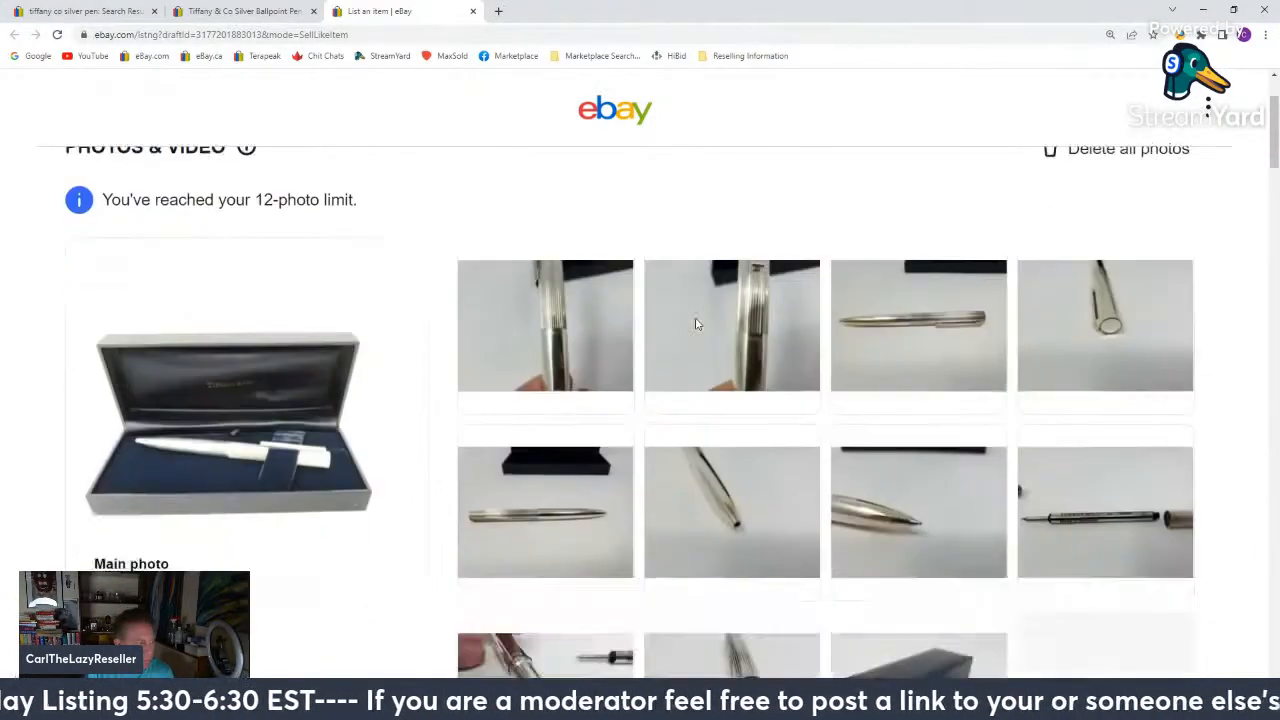
{"action": "scroll", "coordinate": [590, 376], "scroll_direction": "down", "scroll_amount": 8}
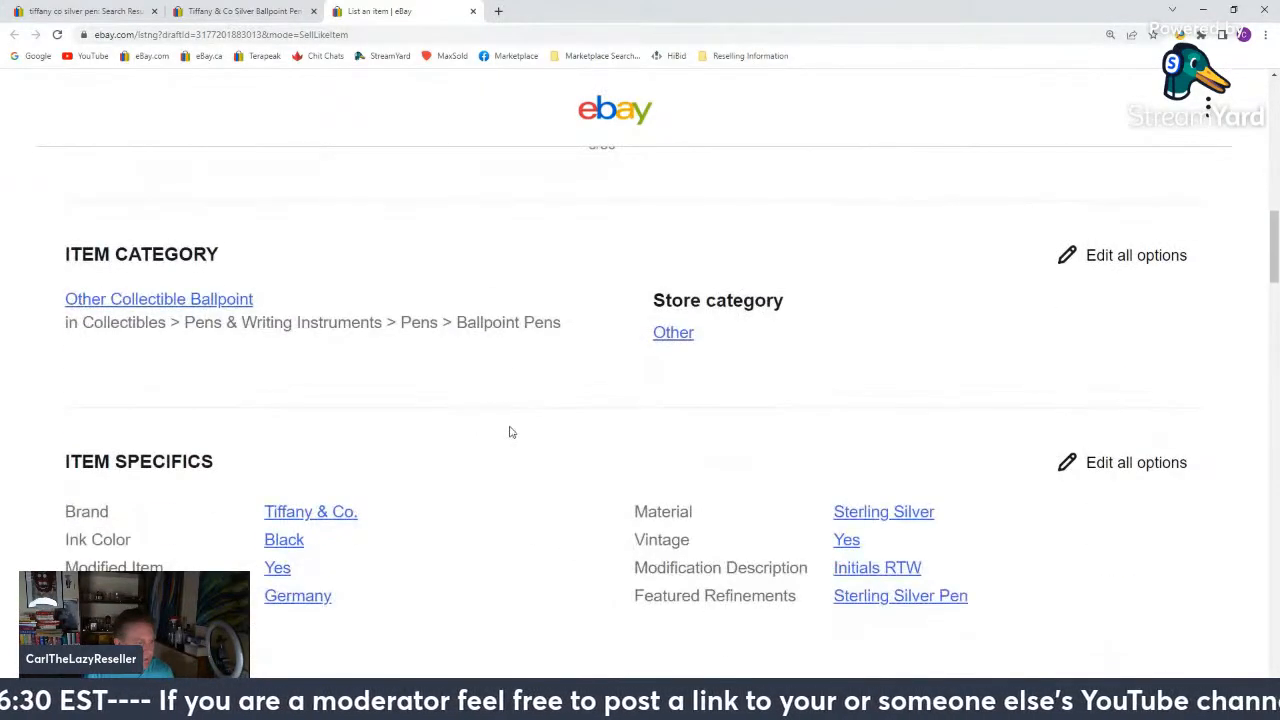
{"action": "left_click", "coordinate": [897, 368]}
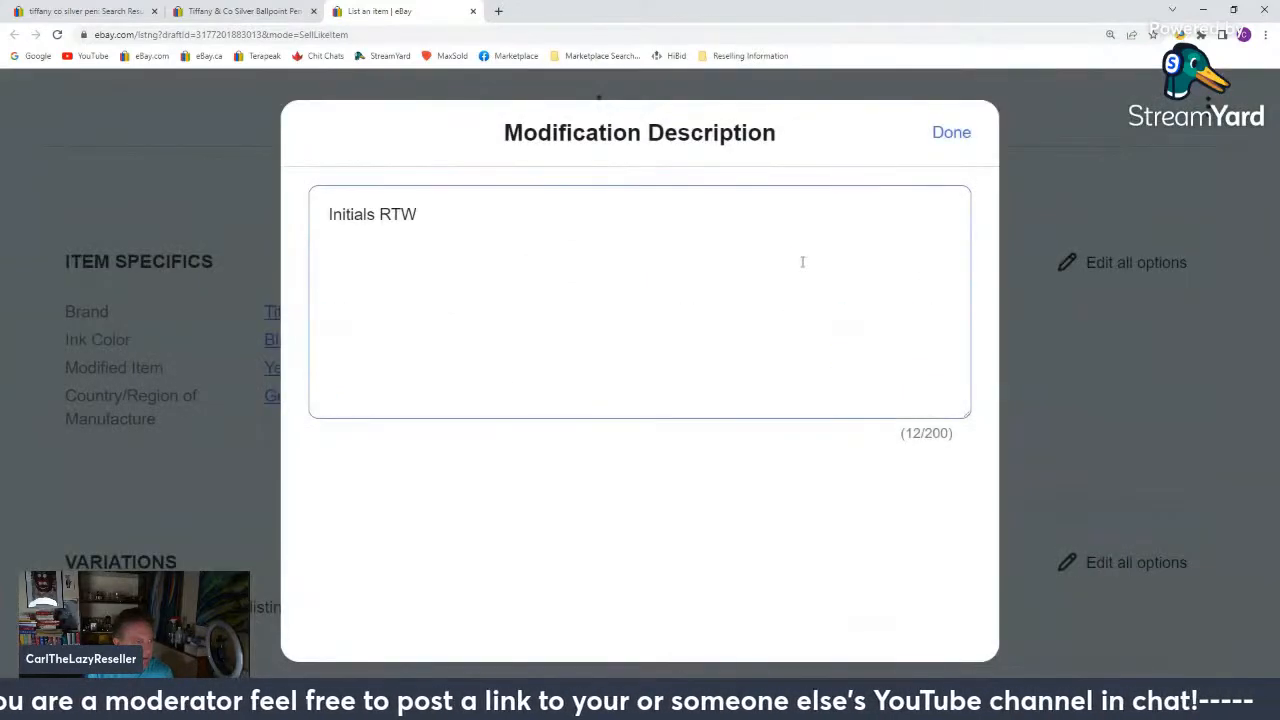
{"action": "left_click_drag", "start_coordinate": [692, 263], "coordinate": [36, 167]}
{"action": "key", "text": "BackSpace"}
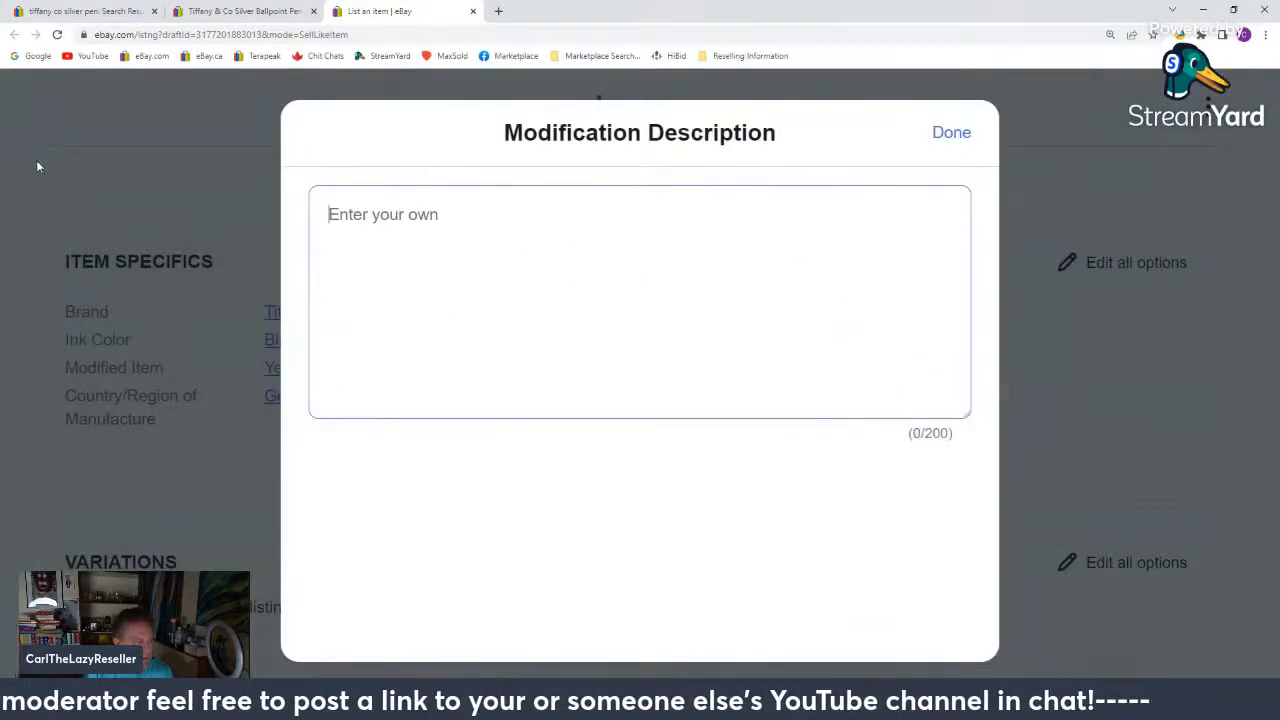
{"action": "left_click", "coordinate": [943, 135]}
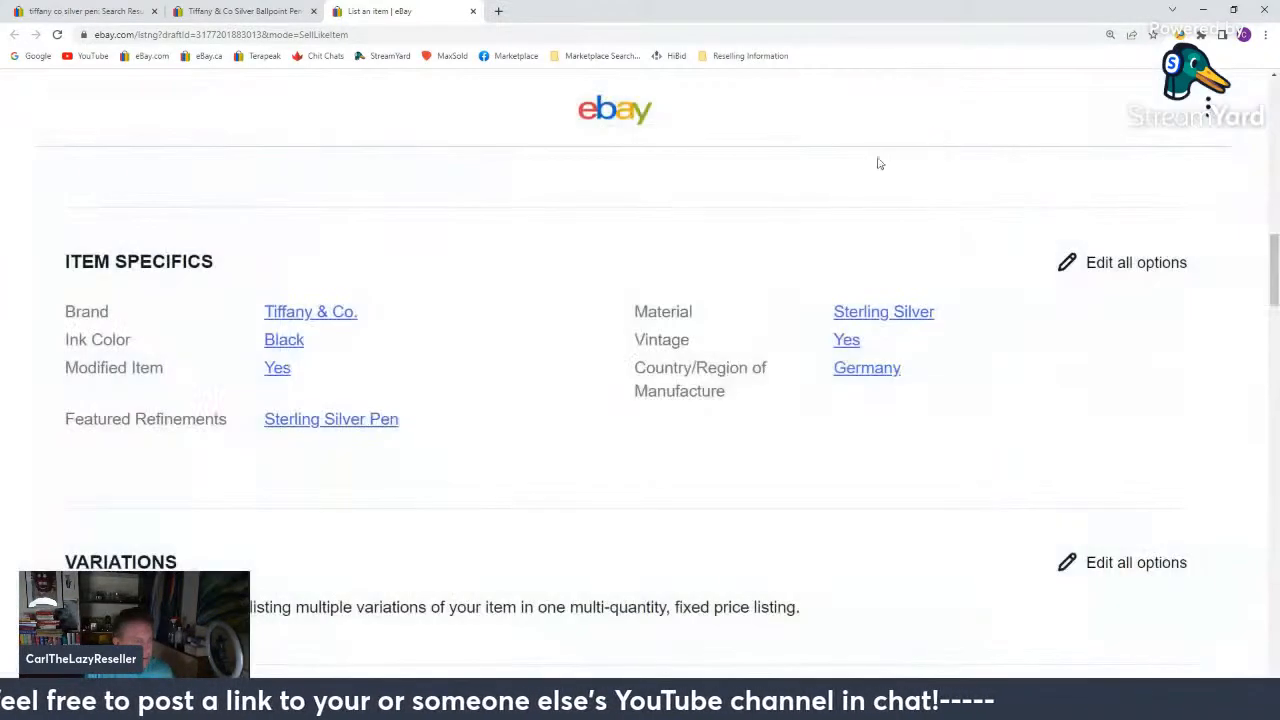
{"action": "left_click", "coordinate": [866, 368]}
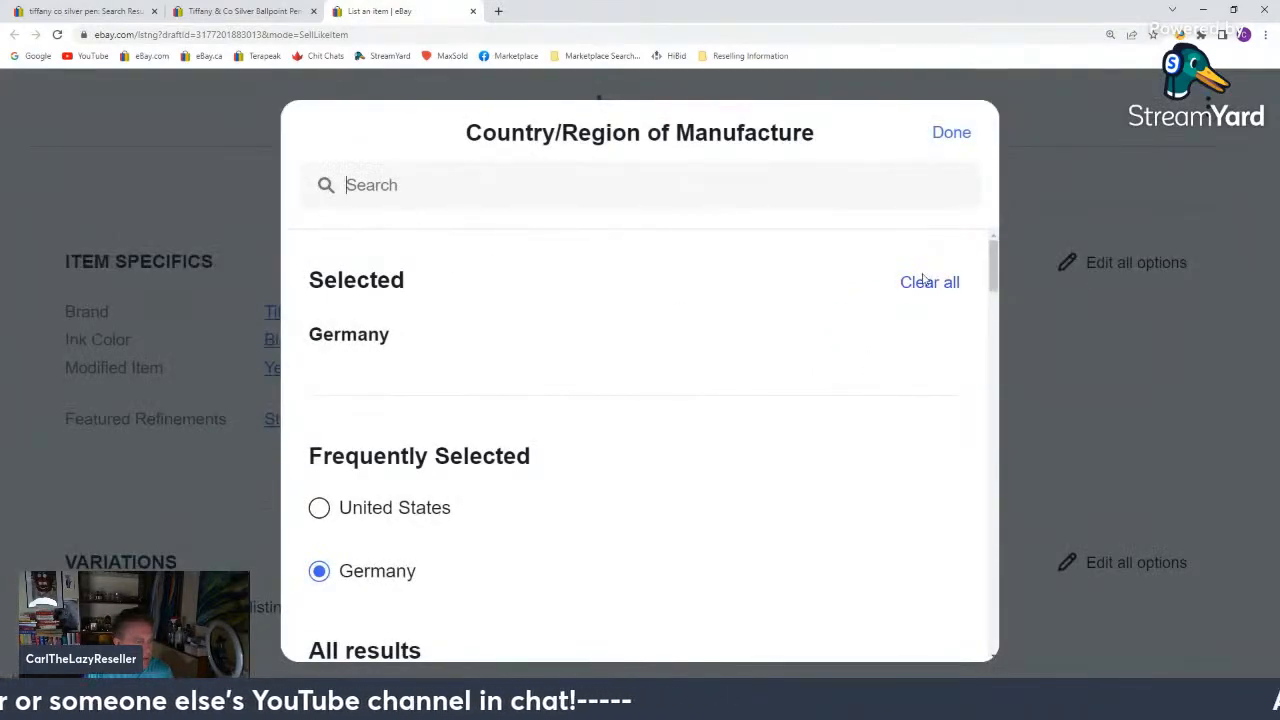
{"action": "left_click", "coordinate": [929, 283]}
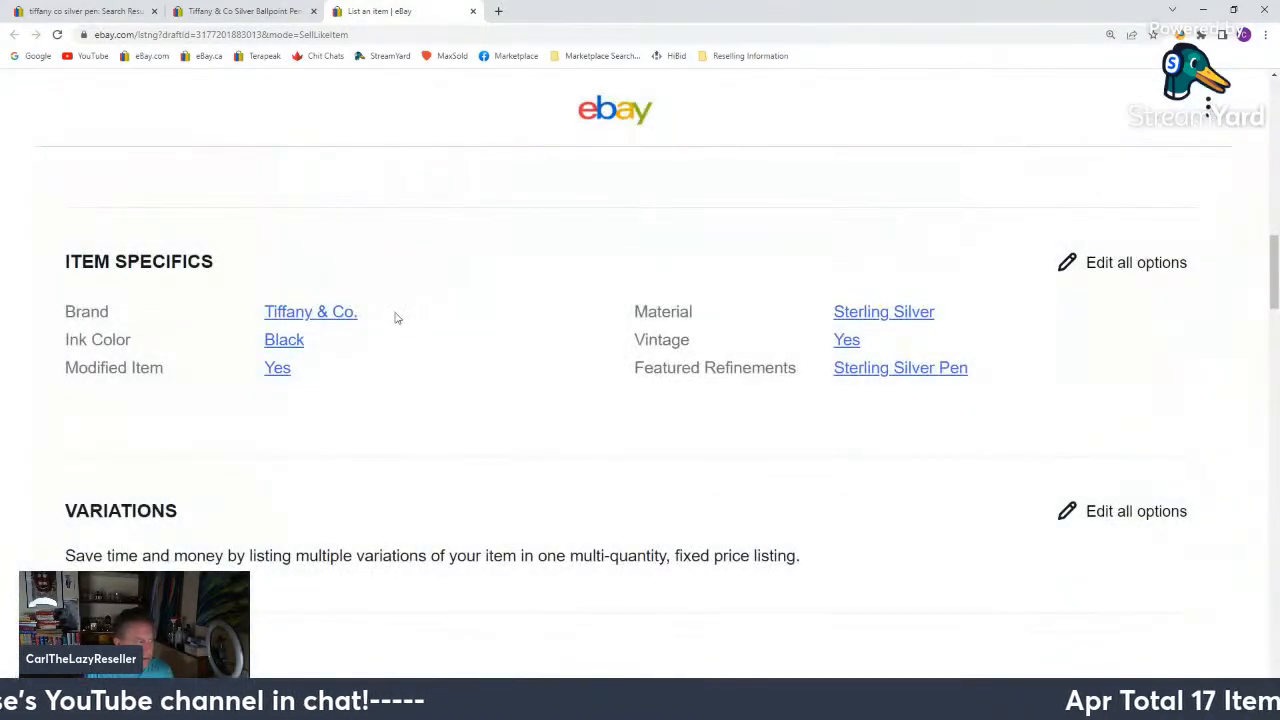
Insert the "Good might have mark" custom template into the item description.
{"action": "scroll", "coordinate": [395, 318], "scroll_direction": "down", "scroll_amount": 7}
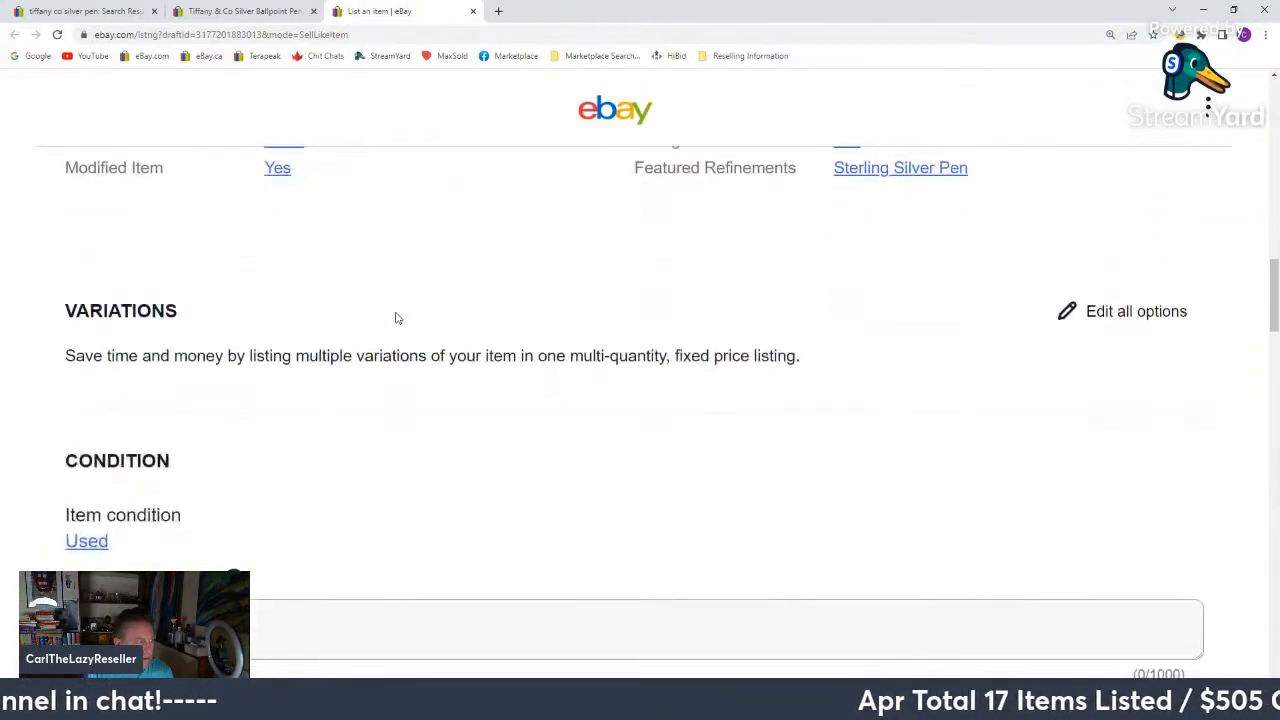
{"action": "scroll", "coordinate": [395, 318], "scroll_direction": "up", "scroll_amount": 1}
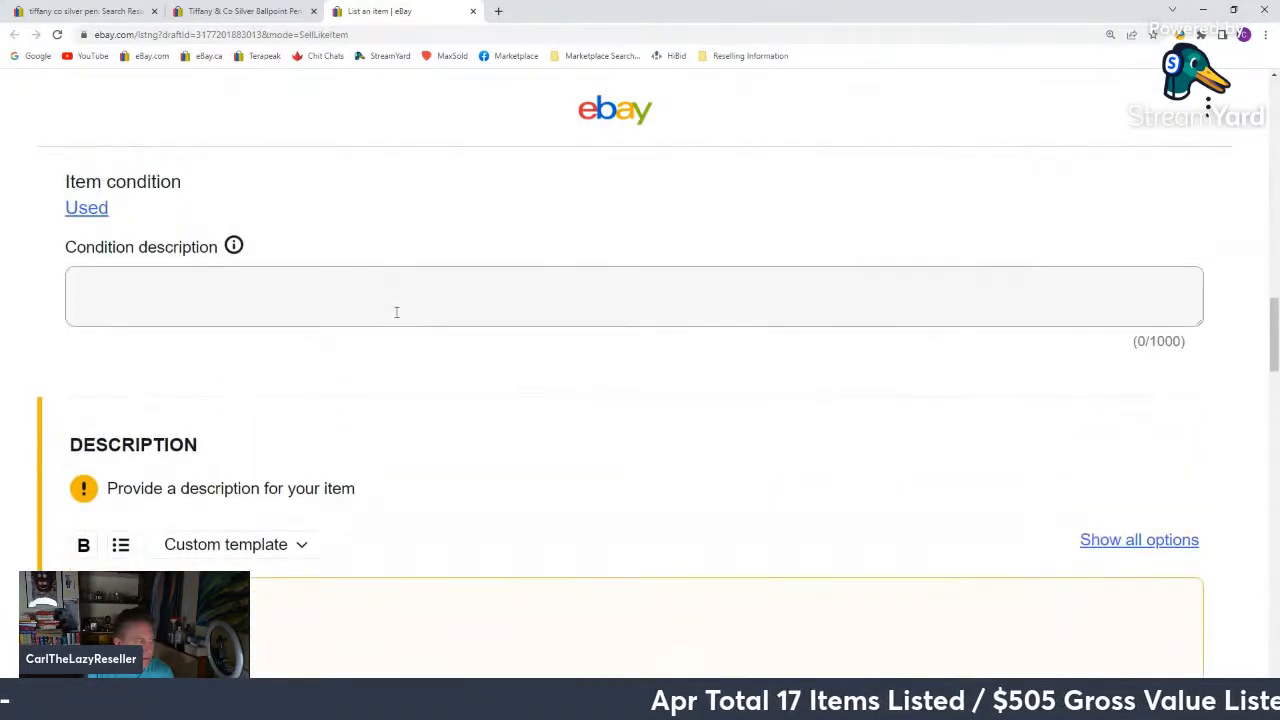
{"action": "scroll", "coordinate": [397, 309], "scroll_direction": "down", "scroll_amount": 3}
{"action": "left_click", "coordinate": [250, 220]}
{"action": "scroll", "coordinate": [349, 429], "scroll_direction": "down", "scroll_amount": 3}
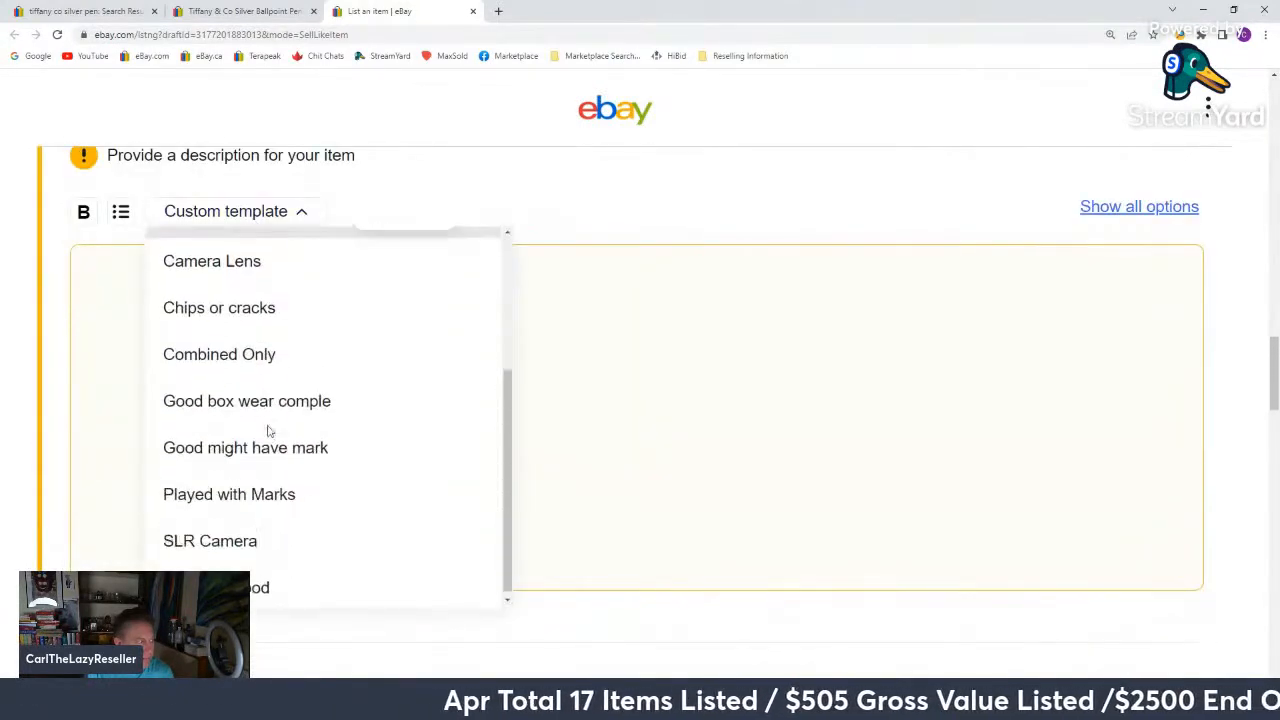
{"action": "mouse_move", "coordinate": [275, 483]}
{"action": "mouse_move", "coordinate": [309, 440]}
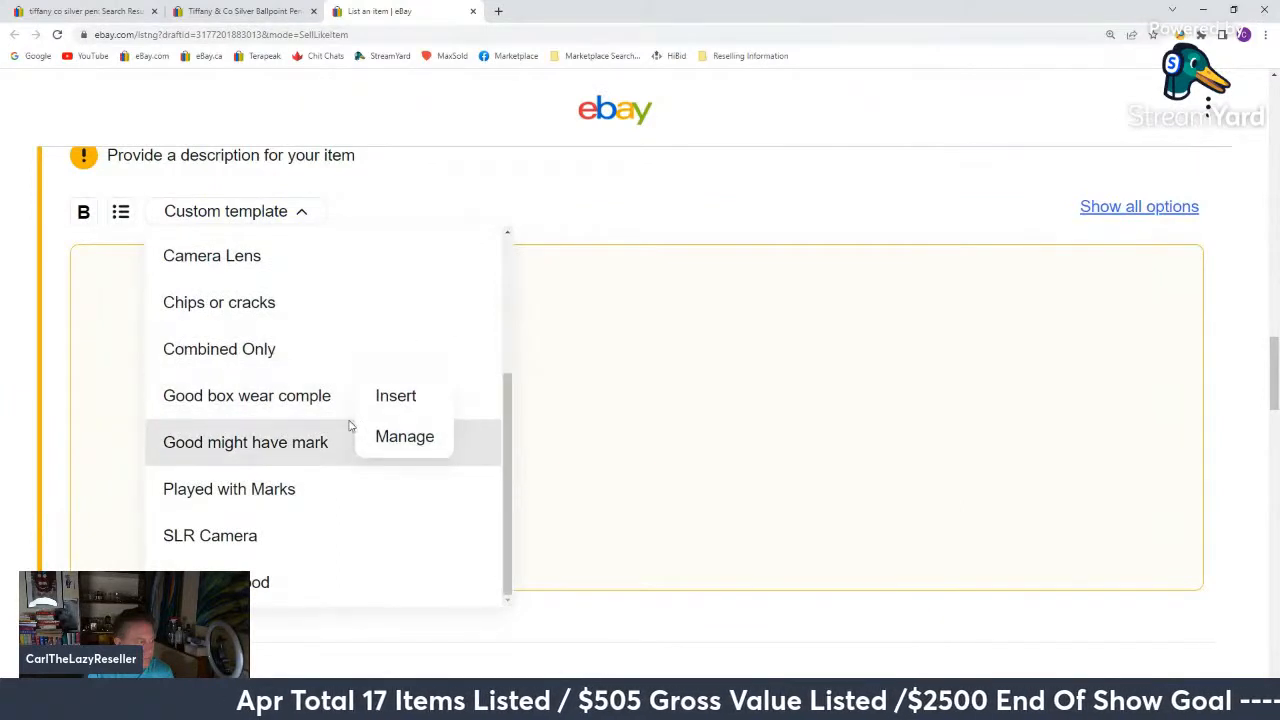
{"action": "left_click", "coordinate": [397, 396]}
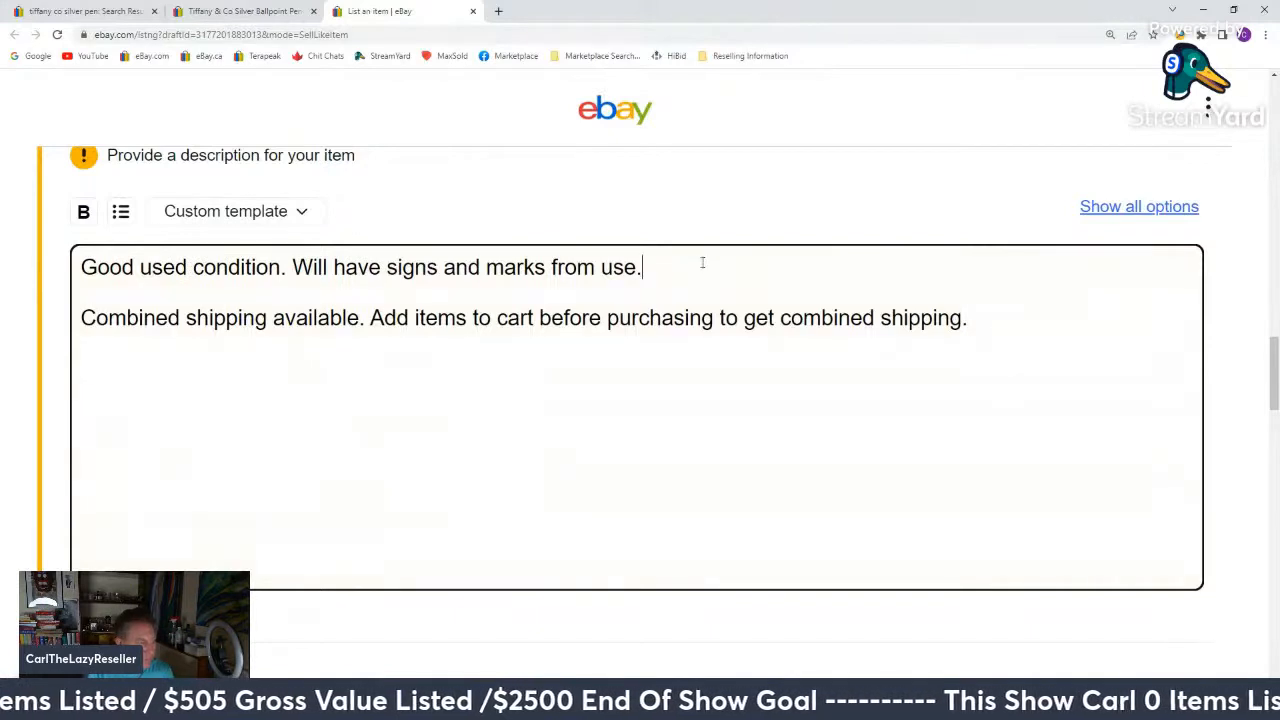
Add "Ink will need to be replace. Unknown the weight of silver content." to the end of the description's first paragraph.
{"action": "type", "text": "Injk"}
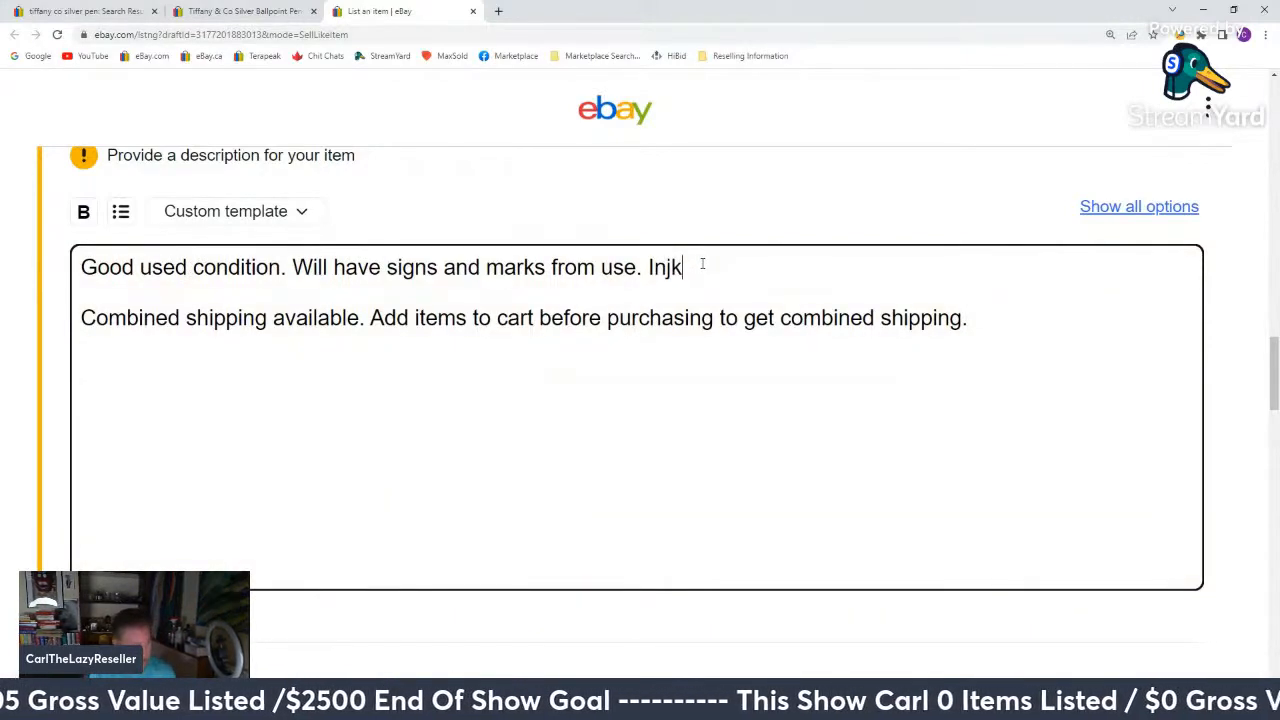
{"action": "key", "text": "BackSpace"}
{"action": "key", "text": "BackSpace"}
{"action": "type", "text": "k will "}
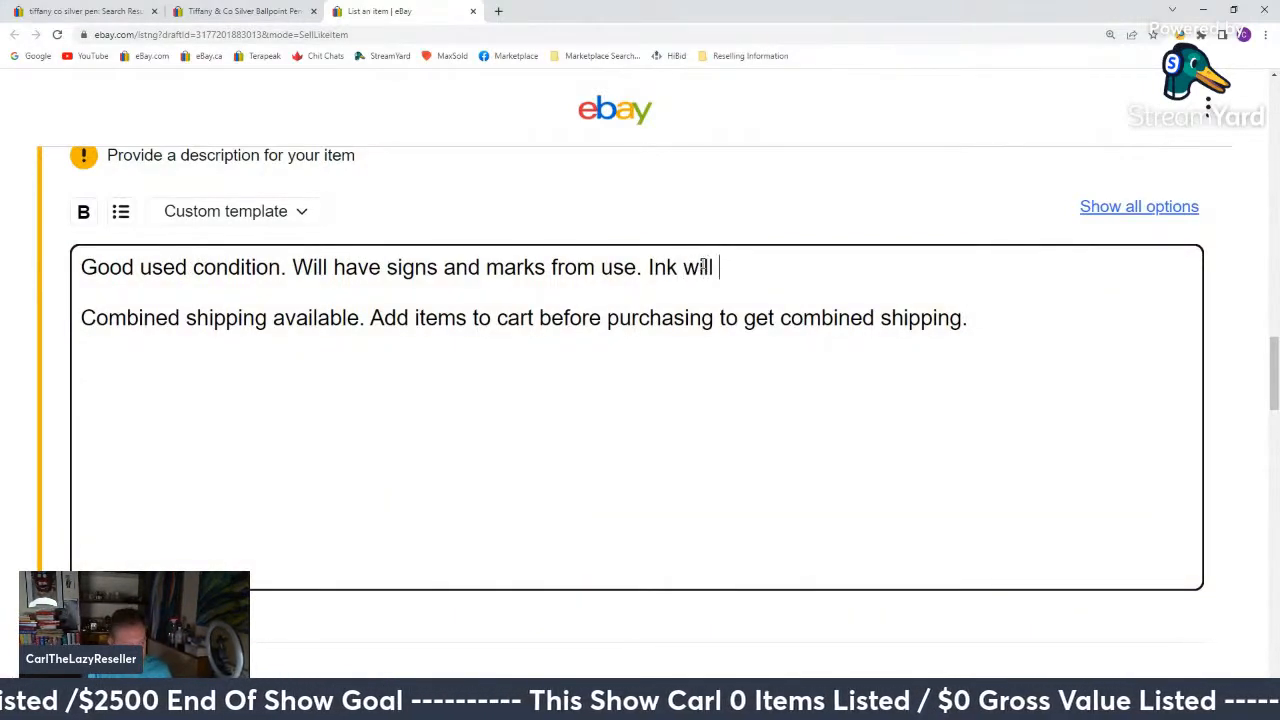
{"action": "type", "text": "nee"}
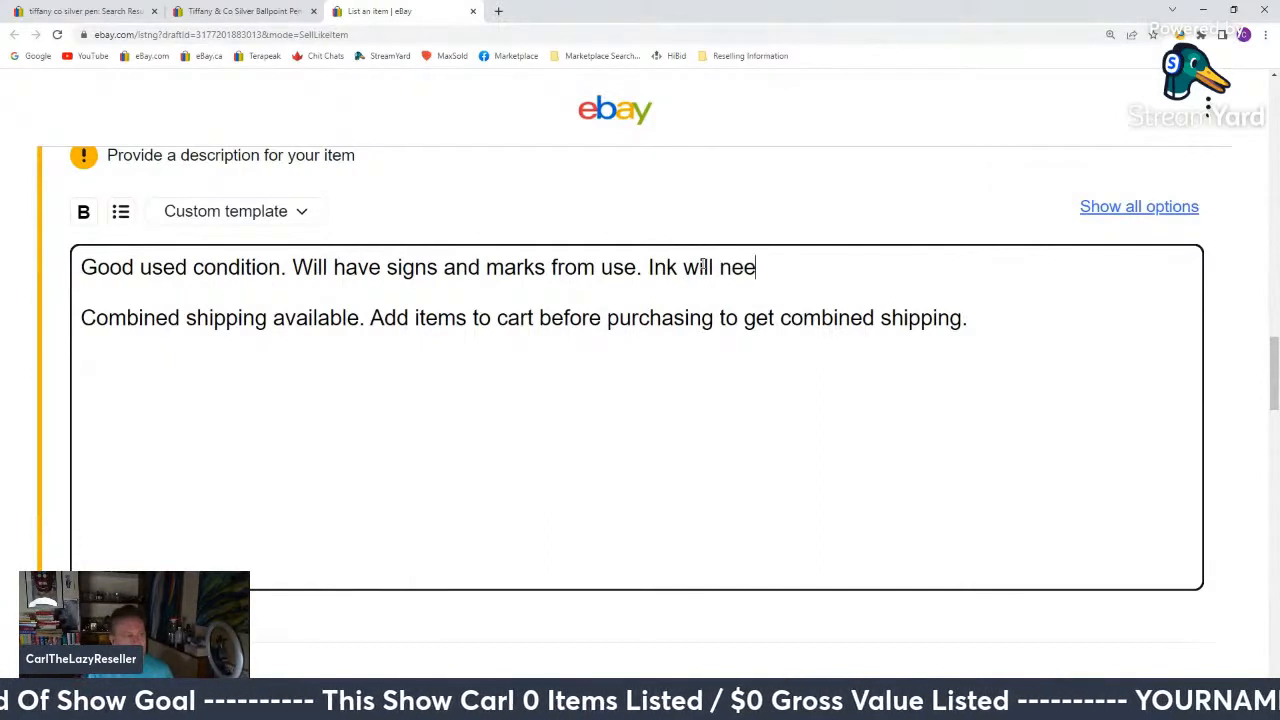
{"action": "type", "text": "d to be repla"}
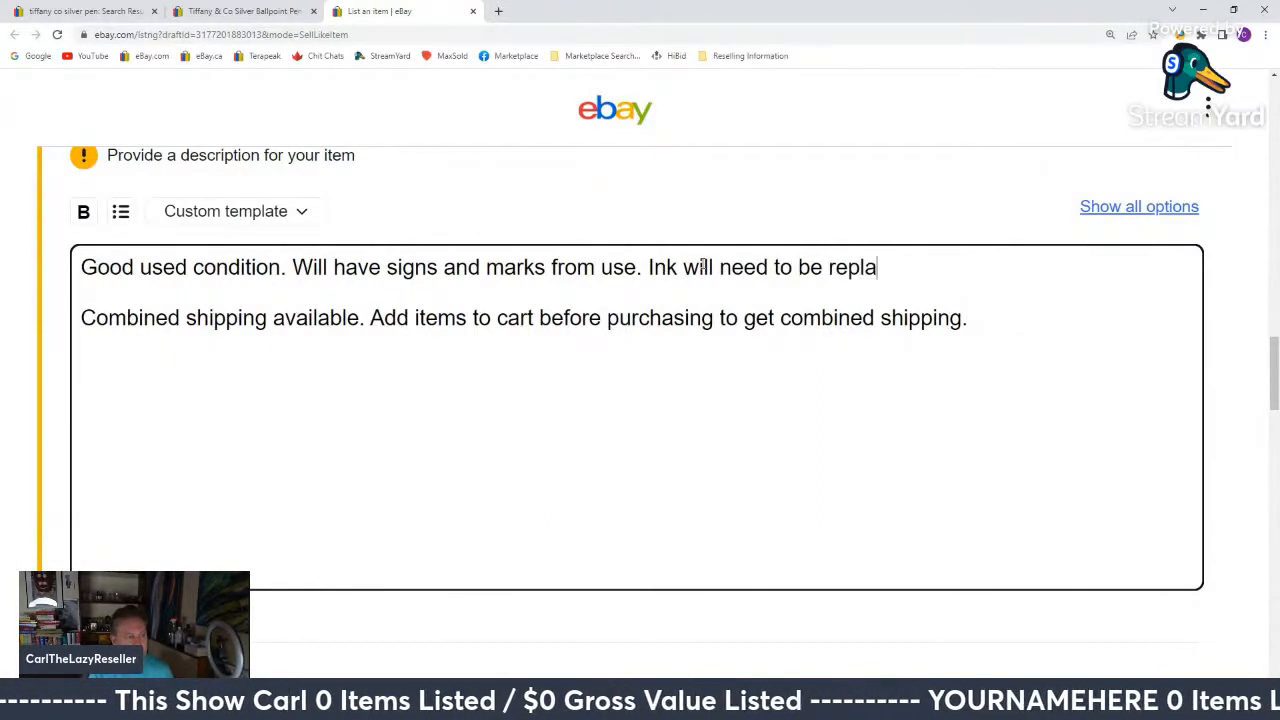
{"action": "type", "text": "ce. Unkno"}
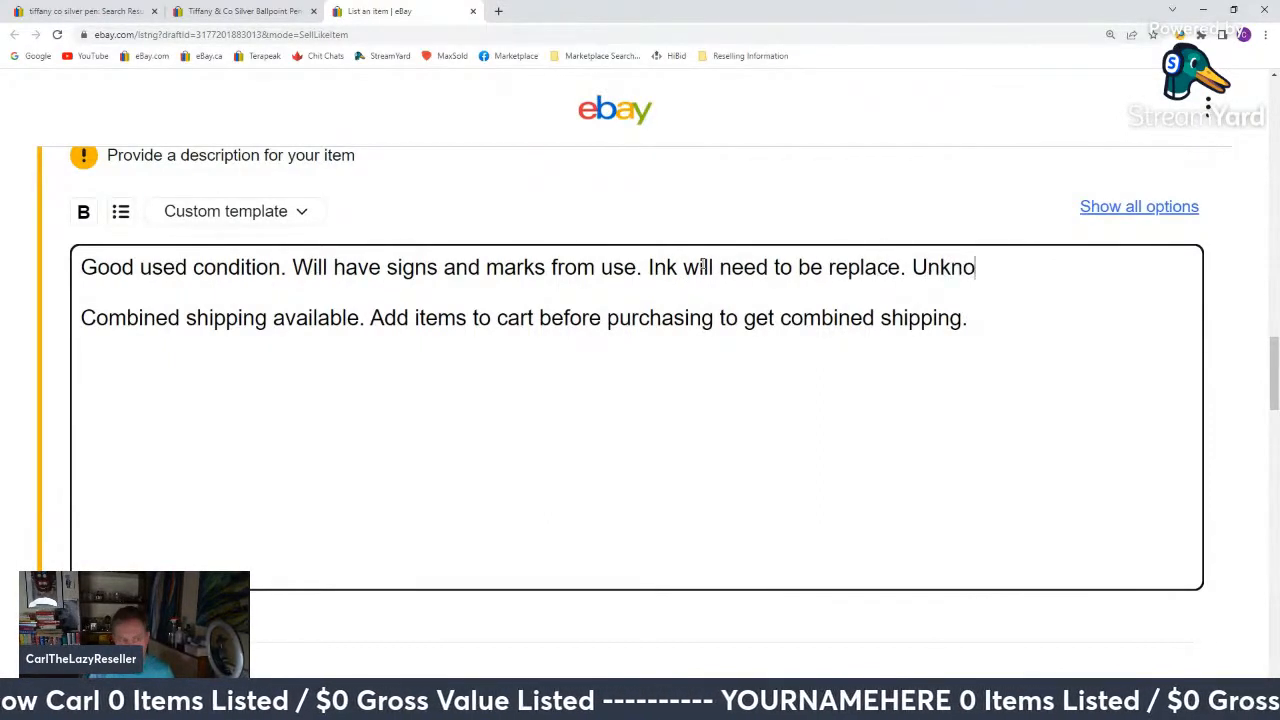
{"action": "type", "text": "wn the se"}
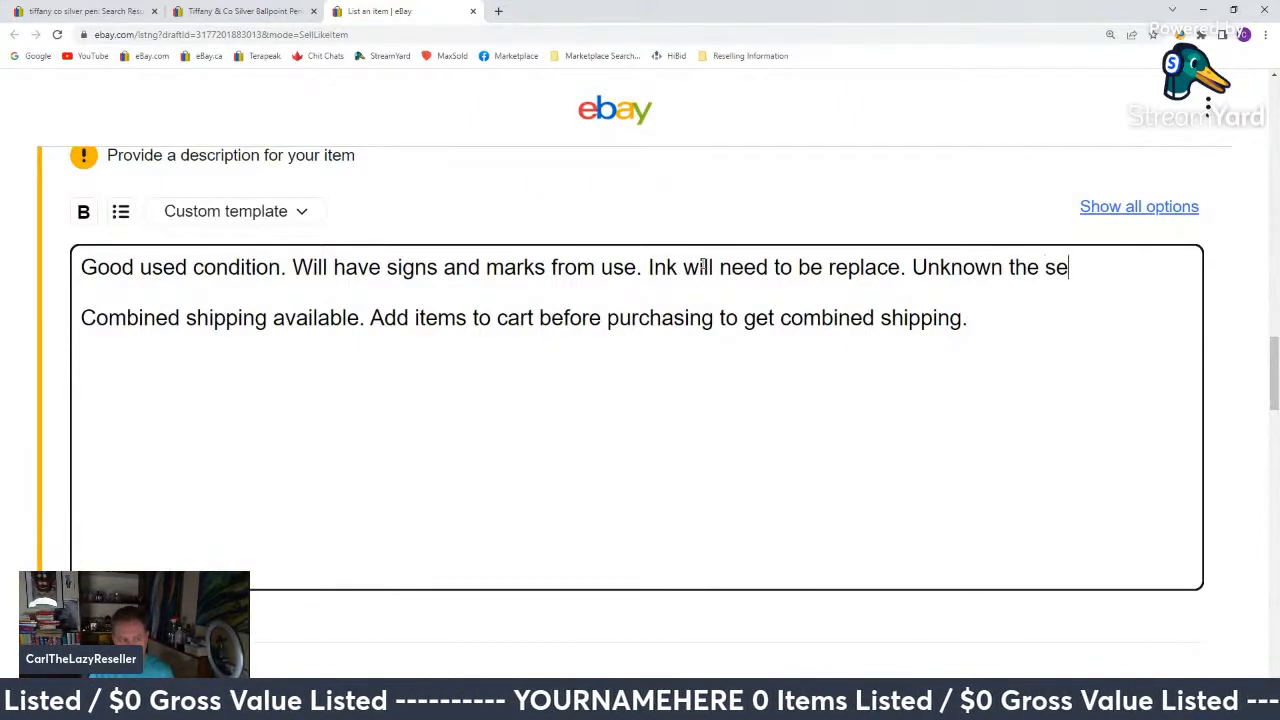
{"action": "key", "text": "BackSpace"}
{"action": "key", "text": "BackSpace"}
{"action": "type", "text": "weigh "}
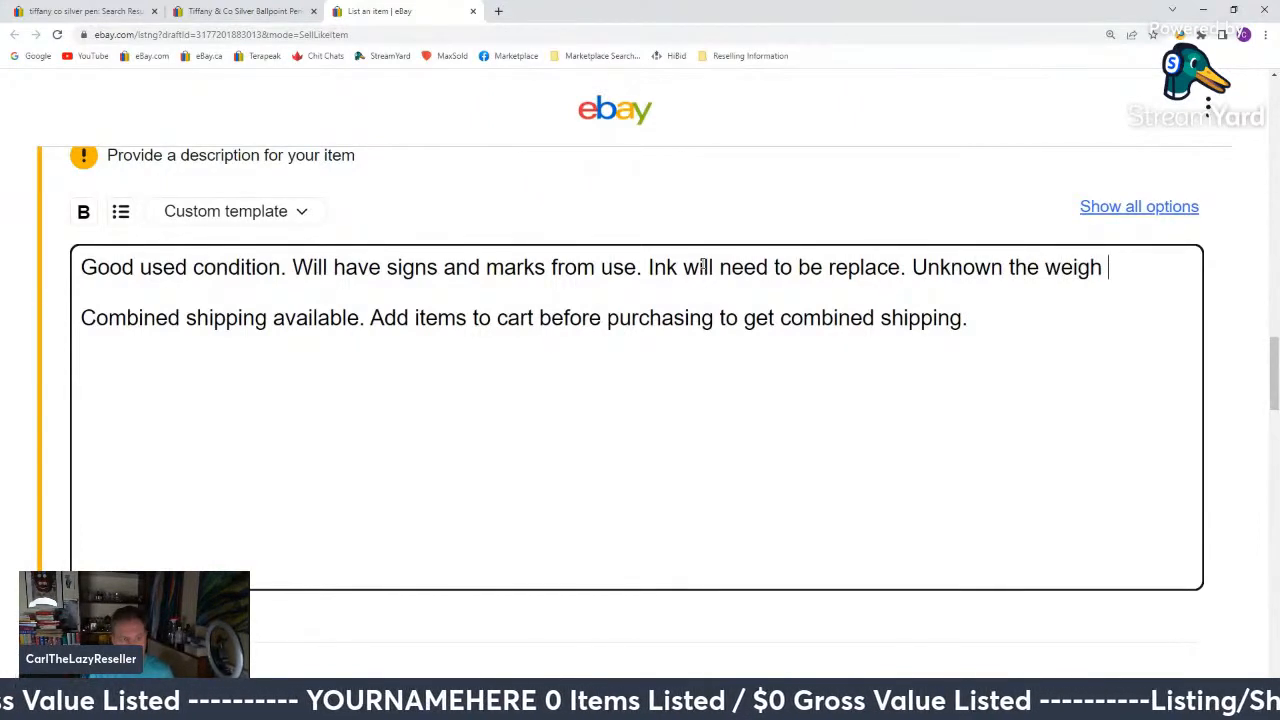
{"action": "type", "text": "t of silv"}
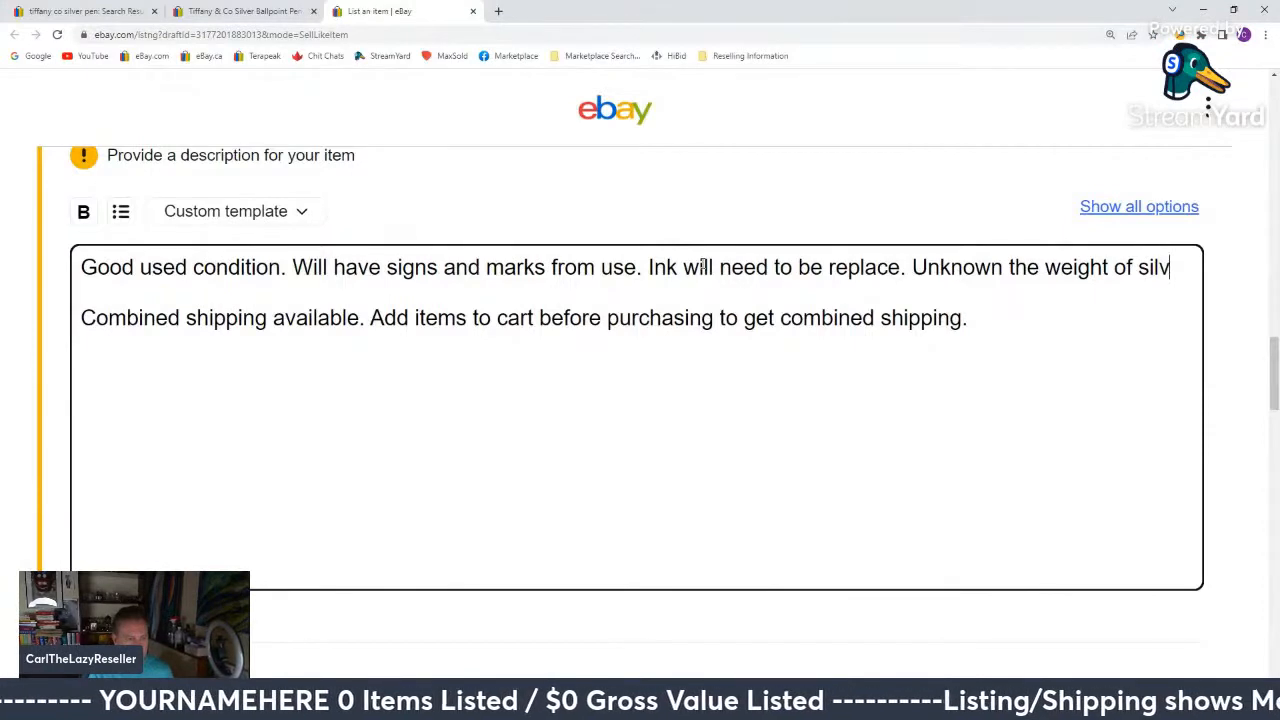
{"action": "type", "text": "er content."}
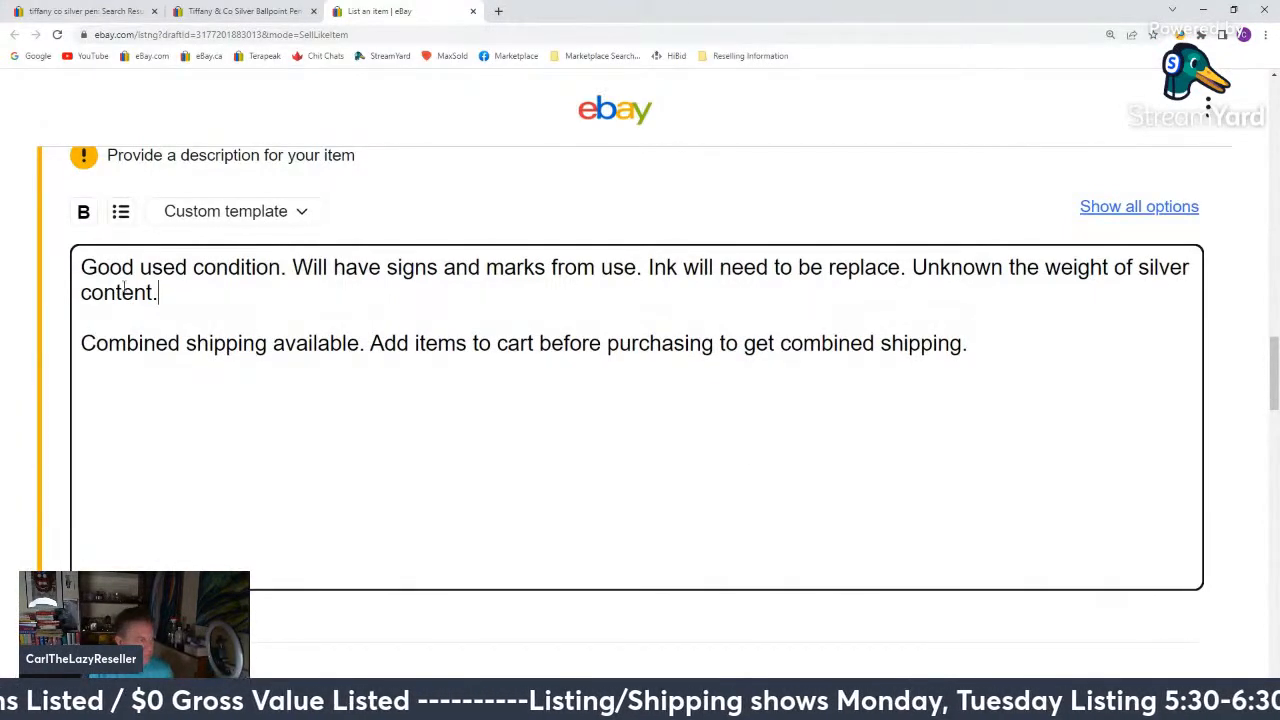
Copy the first paragraph of the item description into the condition description.
{"action": "triple_click", "coordinate": [82, 267]}
{"action": "key", "text": "ctrl+c"}
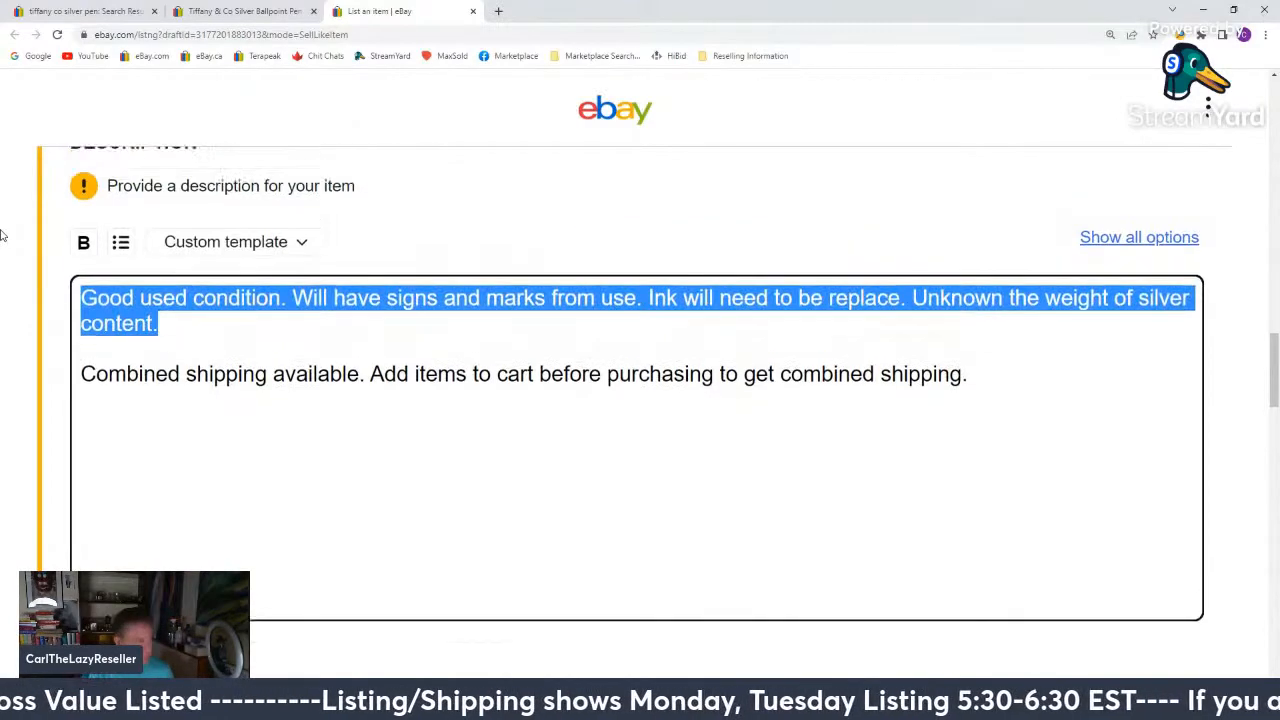
{"action": "scroll", "coordinate": [40, 243], "scroll_direction": "up", "scroll_amount": 4}
{"action": "left_click", "coordinate": [193, 426]}
{"action": "key", "text": "ctrl+v"}
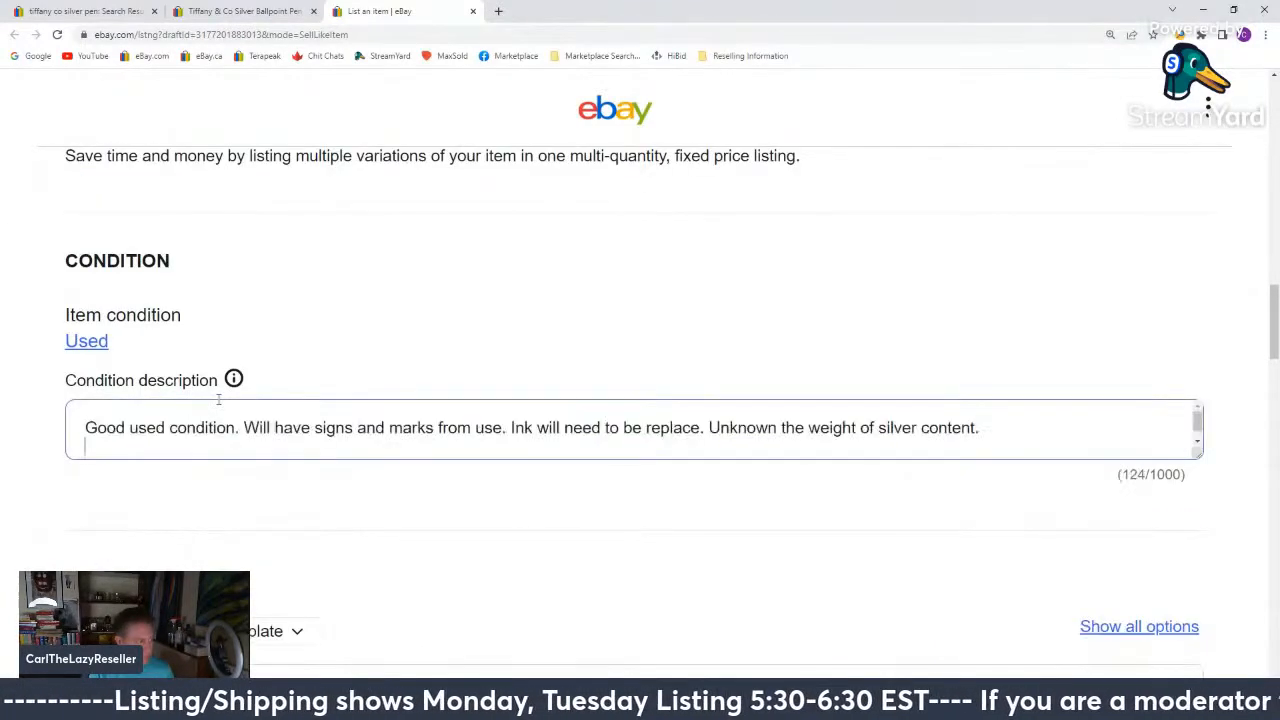
Review the offer, delivery and shipping policy settings of the listing.
{"action": "scroll", "coordinate": [217, 400], "scroll_direction": "down", "scroll_amount": 10}
{"action": "scroll", "coordinate": [217, 403], "scroll_direction": "down", "scroll_amount": 5}
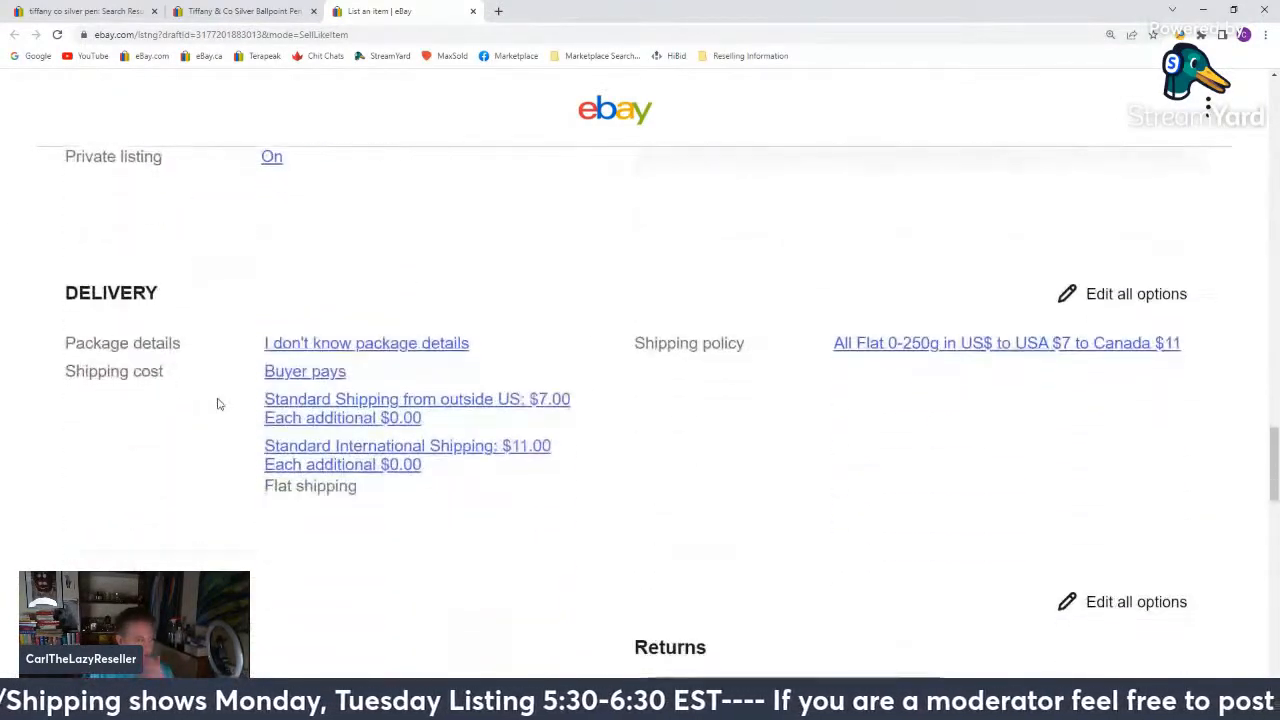
{"action": "scroll", "coordinate": [351, 360], "scroll_direction": "up", "scroll_amount": 5}
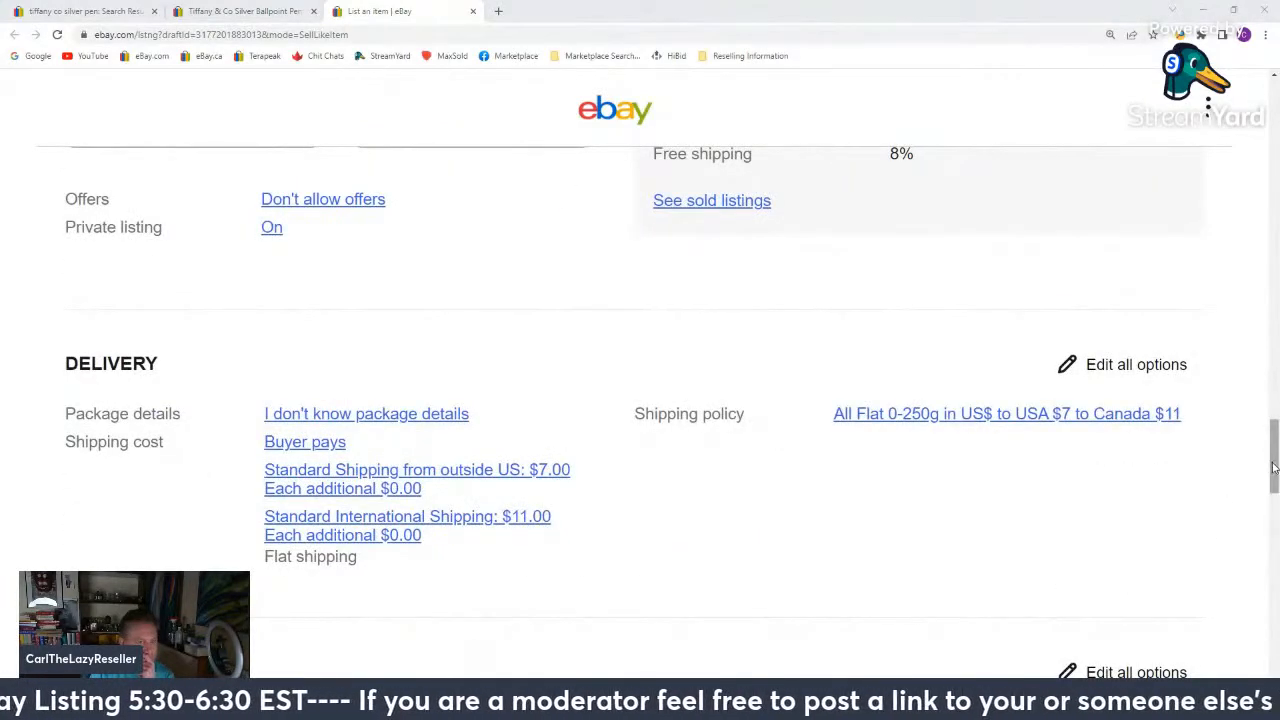
{"action": "left_click_drag", "start_coordinate": [1274, 467], "coordinate": [1279, 240]}
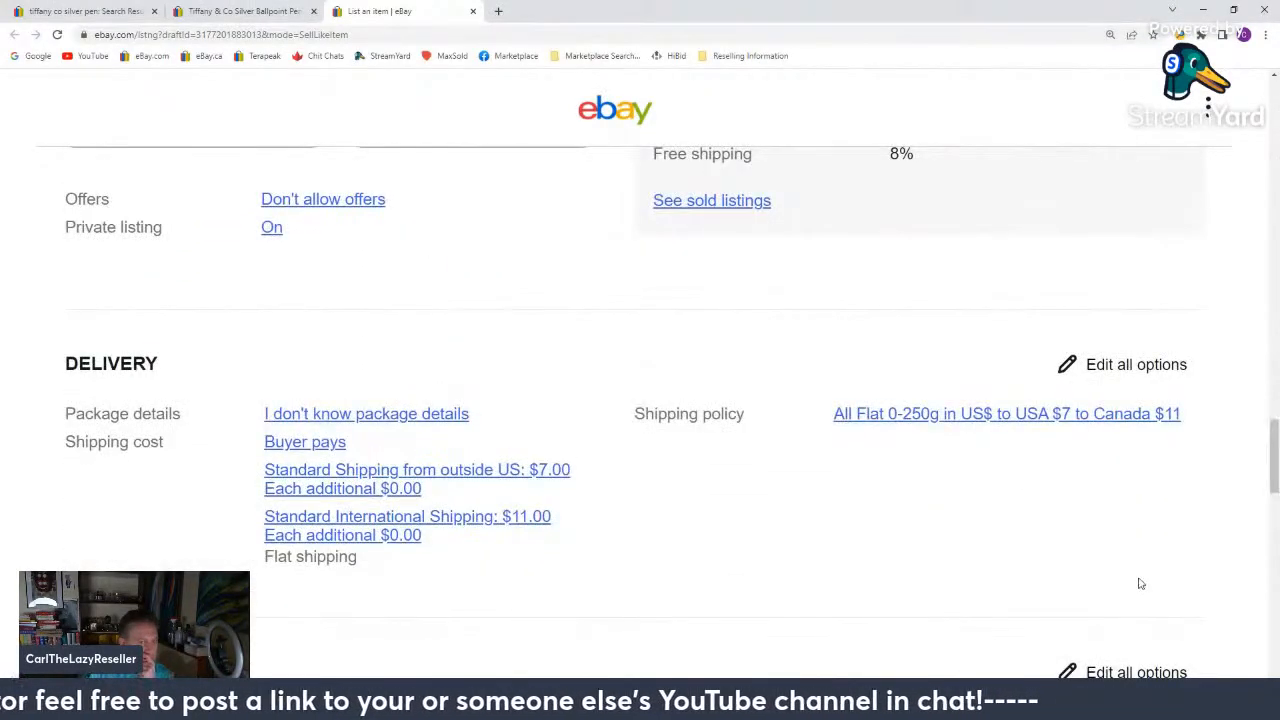
{"action": "mouse_move", "coordinate": [1274, 474]}
{"action": "left_mouse_down"}
{"action": "mouse_move", "coordinate": [1274, 254]}
{"action": "mouse_move", "coordinate": [1274, 475]}
{"action": "left_mouse_up"}
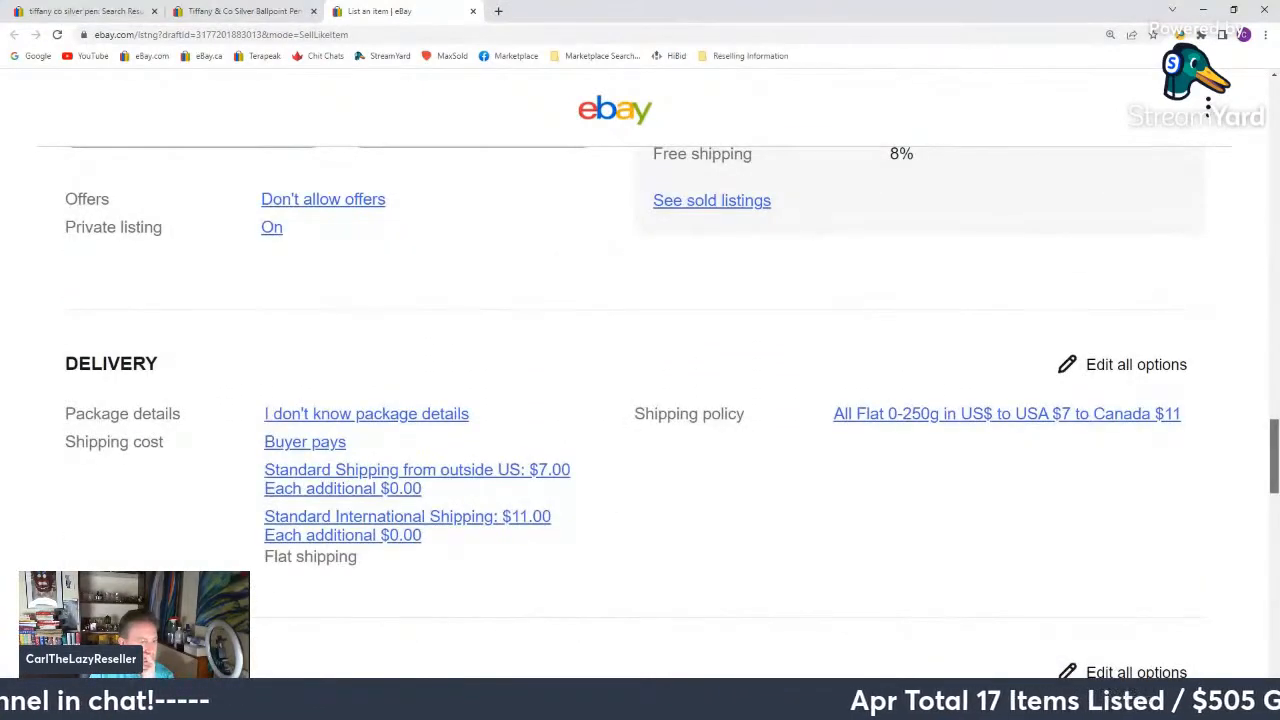
Review the sold search results for Tiffany & Co silver pens to compare prices of similar pens.
{"action": "left_click", "coordinate": [240, 11]}
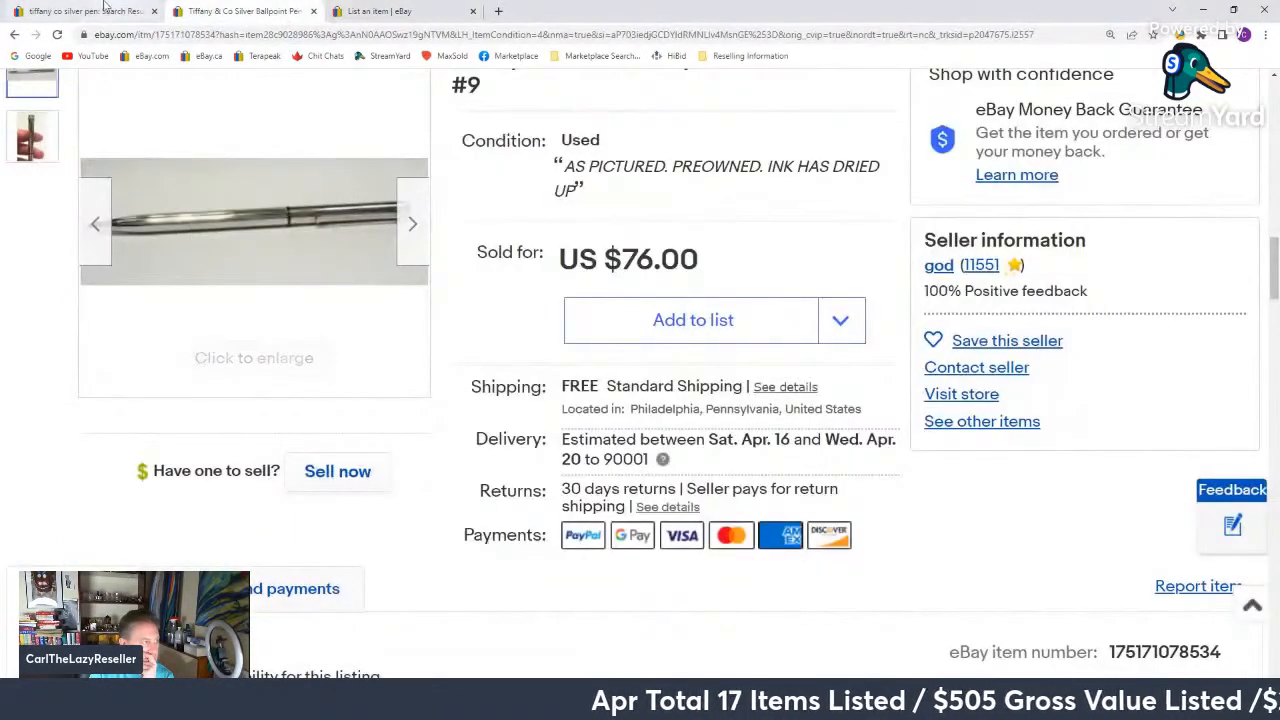
{"action": "left_click", "coordinate": [104, 8]}
{"action": "scroll", "coordinate": [304, 440], "scroll_direction": "down", "scroll_amount": 8}
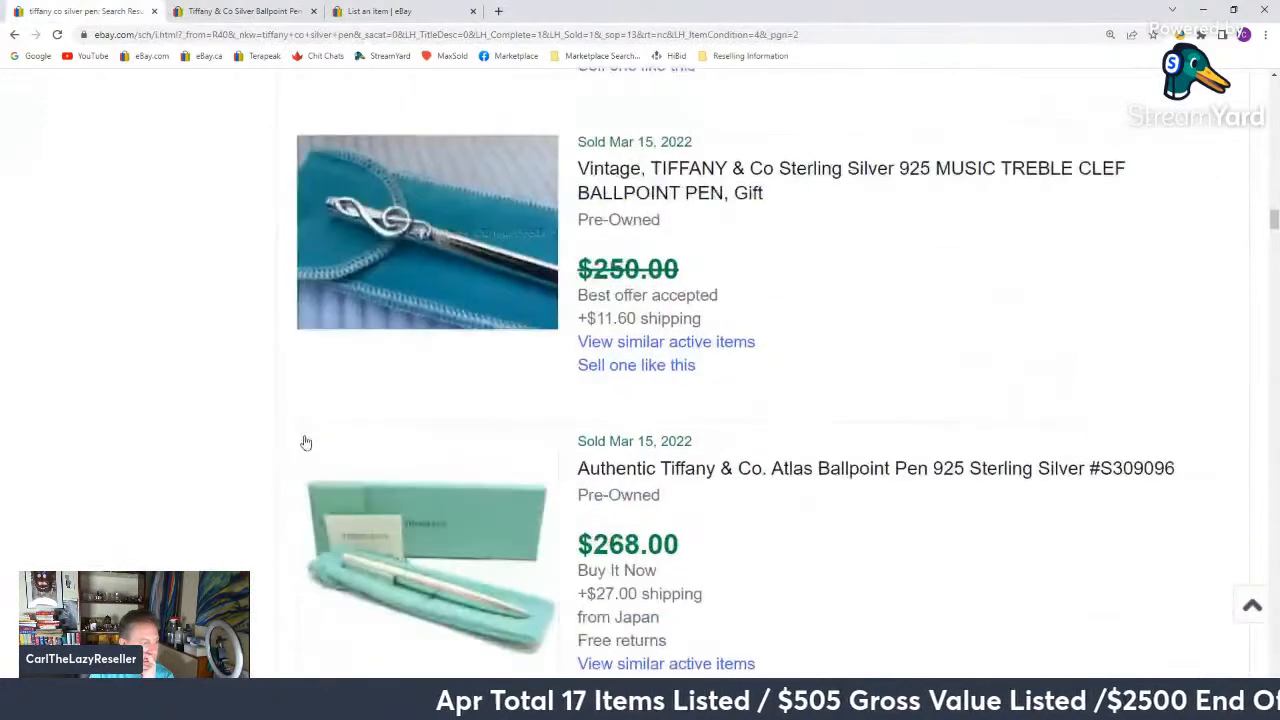
{"action": "scroll", "coordinate": [305, 442], "scroll_direction": "down", "scroll_amount": 4}
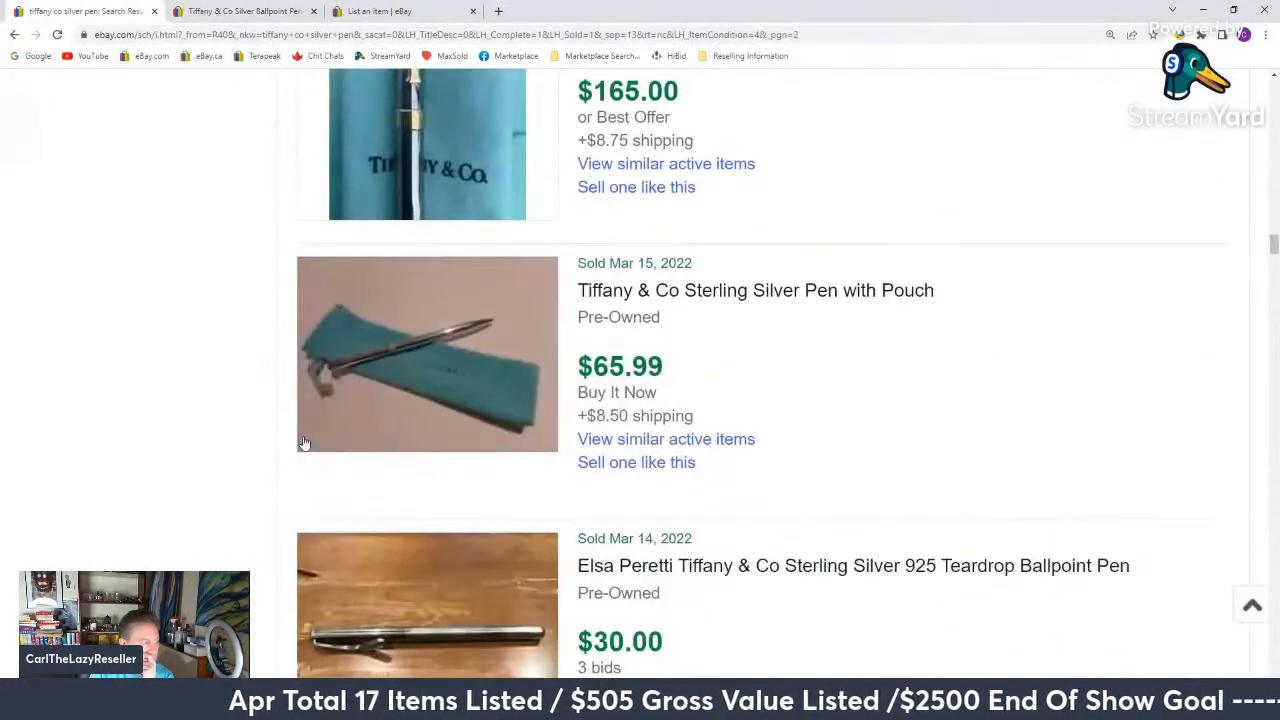
{"action": "scroll", "coordinate": [305, 442], "scroll_direction": "down", "scroll_amount": 4}
{"action": "scroll", "coordinate": [305, 443], "scroll_direction": "down", "scroll_amount": 4}
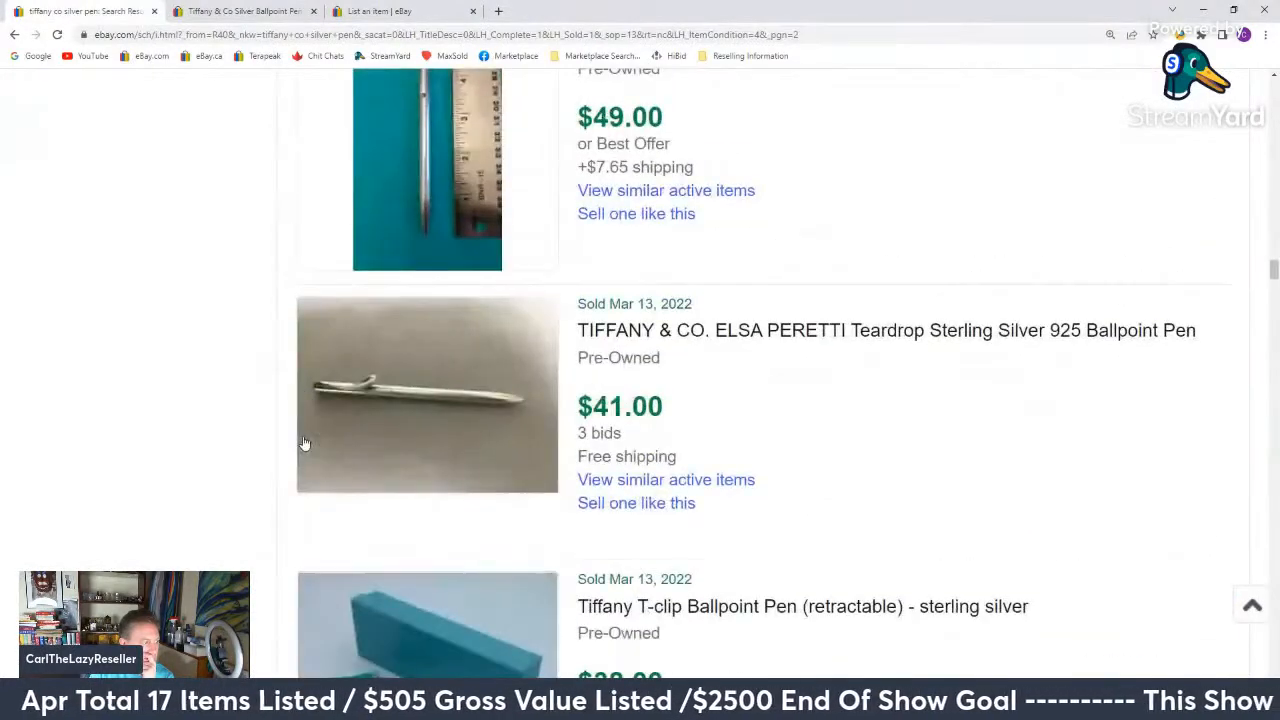
{"action": "scroll", "coordinate": [305, 443], "scroll_direction": "down", "scroll_amount": 3}
{"action": "scroll", "coordinate": [305, 443], "scroll_direction": "down", "scroll_amount": 4}
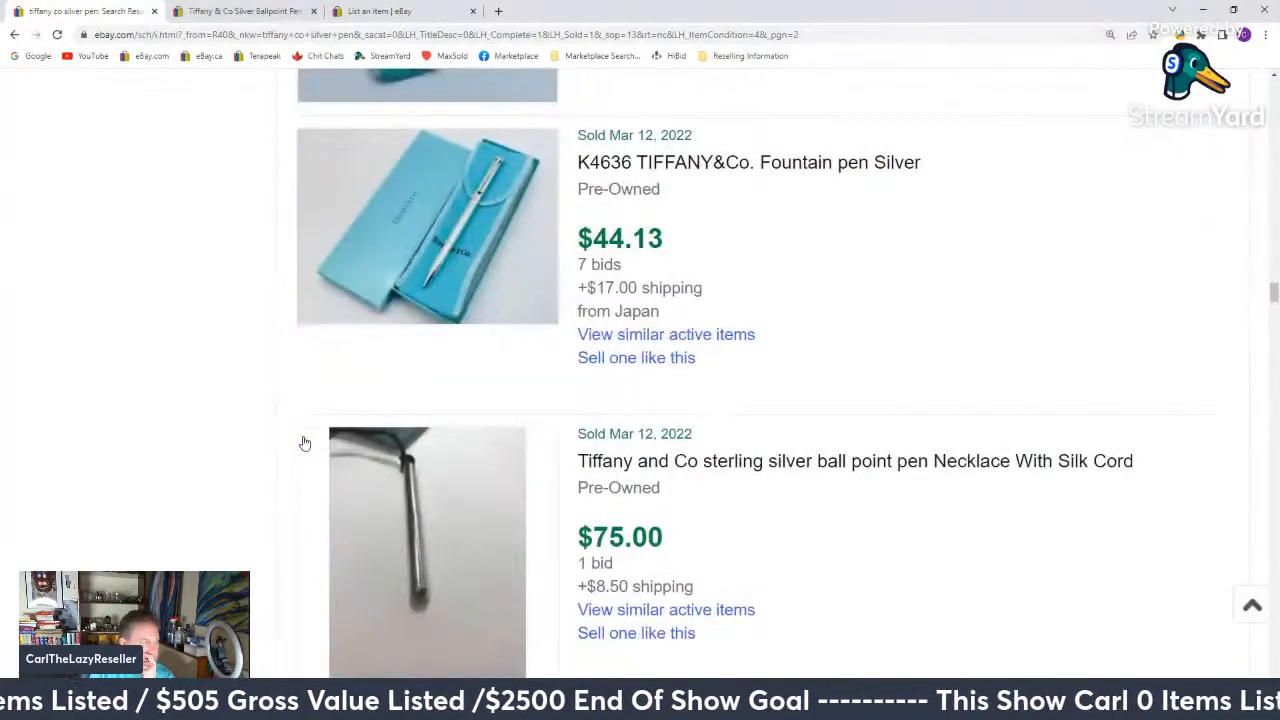
{"action": "scroll", "coordinate": [305, 443], "scroll_direction": "down", "scroll_amount": 3}
{"action": "scroll", "coordinate": [305, 443], "scroll_direction": "down", "scroll_amount": 3}
{"action": "scroll", "coordinate": [305, 442], "scroll_direction": "up", "scroll_amount": 1}
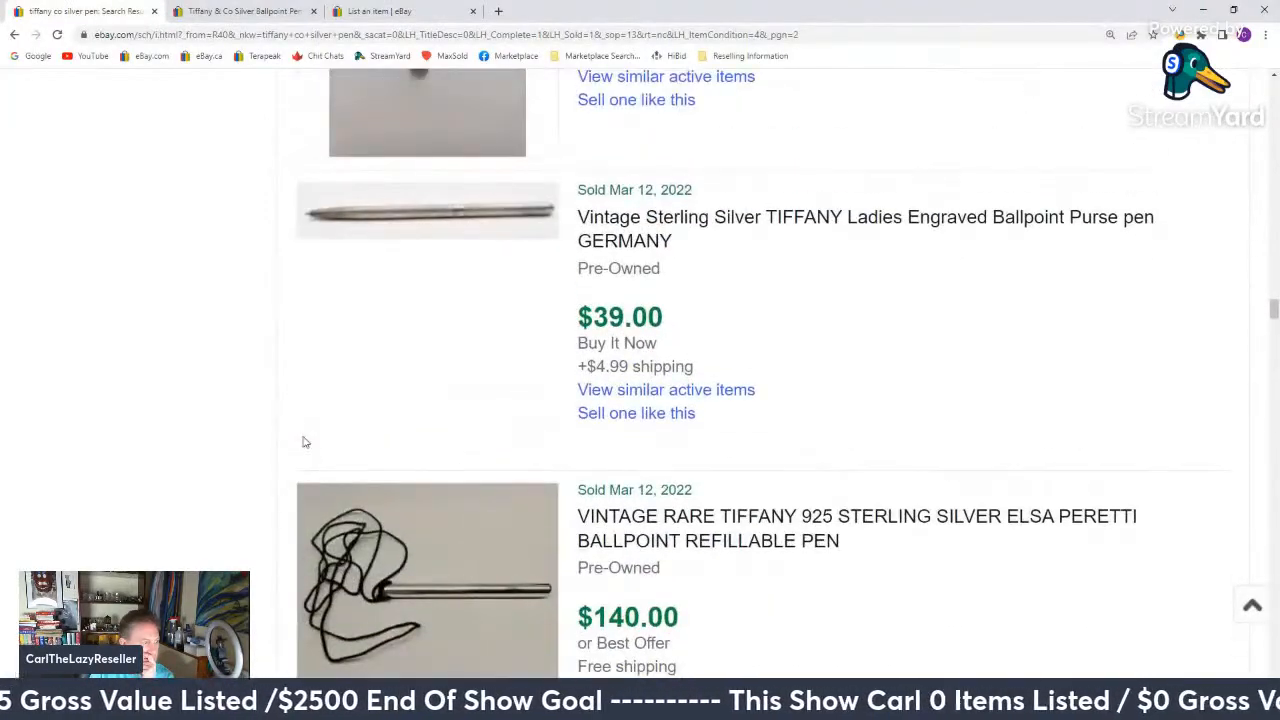
{"action": "scroll", "coordinate": [305, 443], "scroll_direction": "down", "scroll_amount": 8}
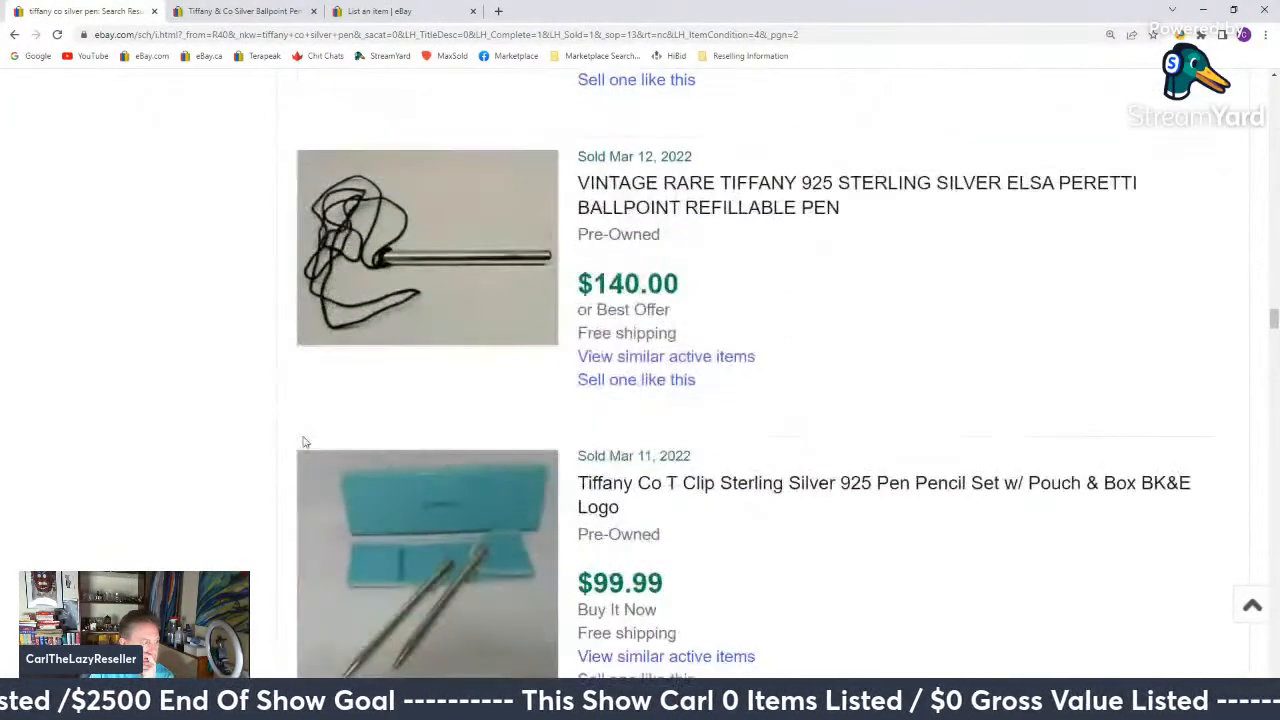
{"action": "scroll", "coordinate": [305, 443], "scroll_direction": "down", "scroll_amount": 9}
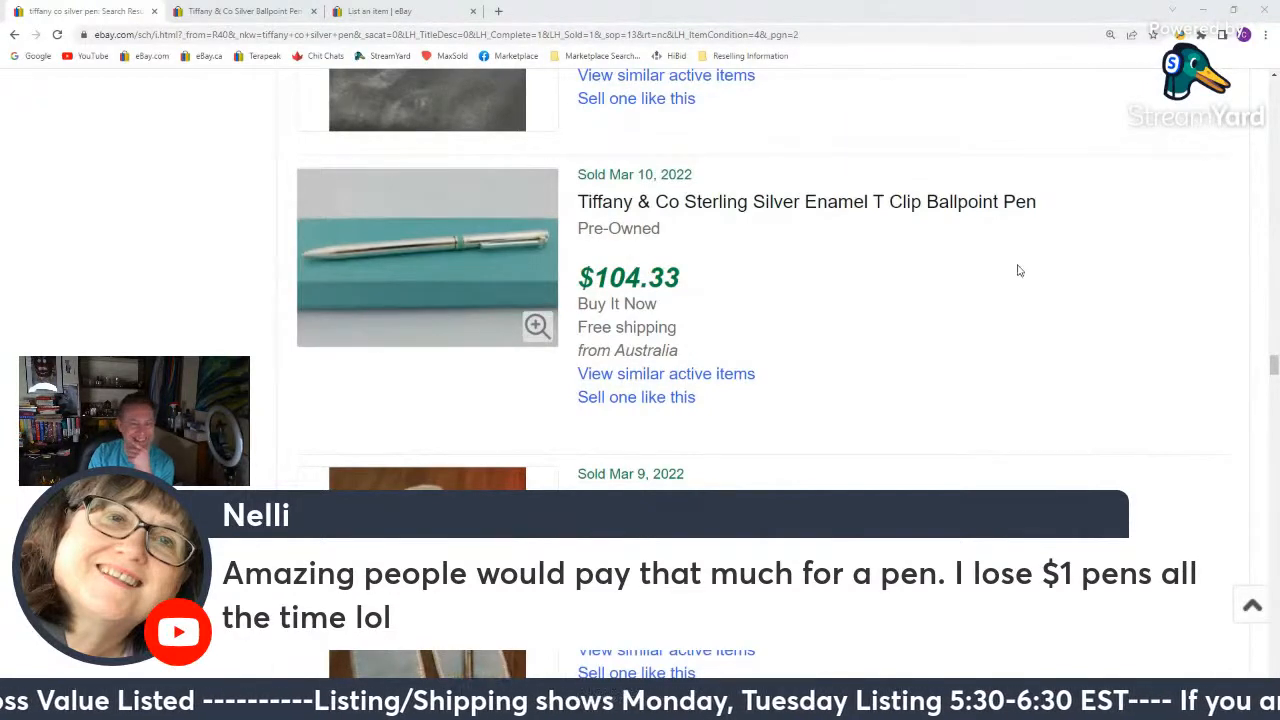
{"action": "scroll", "coordinate": [1018, 271], "scroll_direction": "down", "scroll_amount": 3}
{"action": "scroll", "coordinate": [1020, 271], "scroll_direction": "down", "scroll_amount": 3}
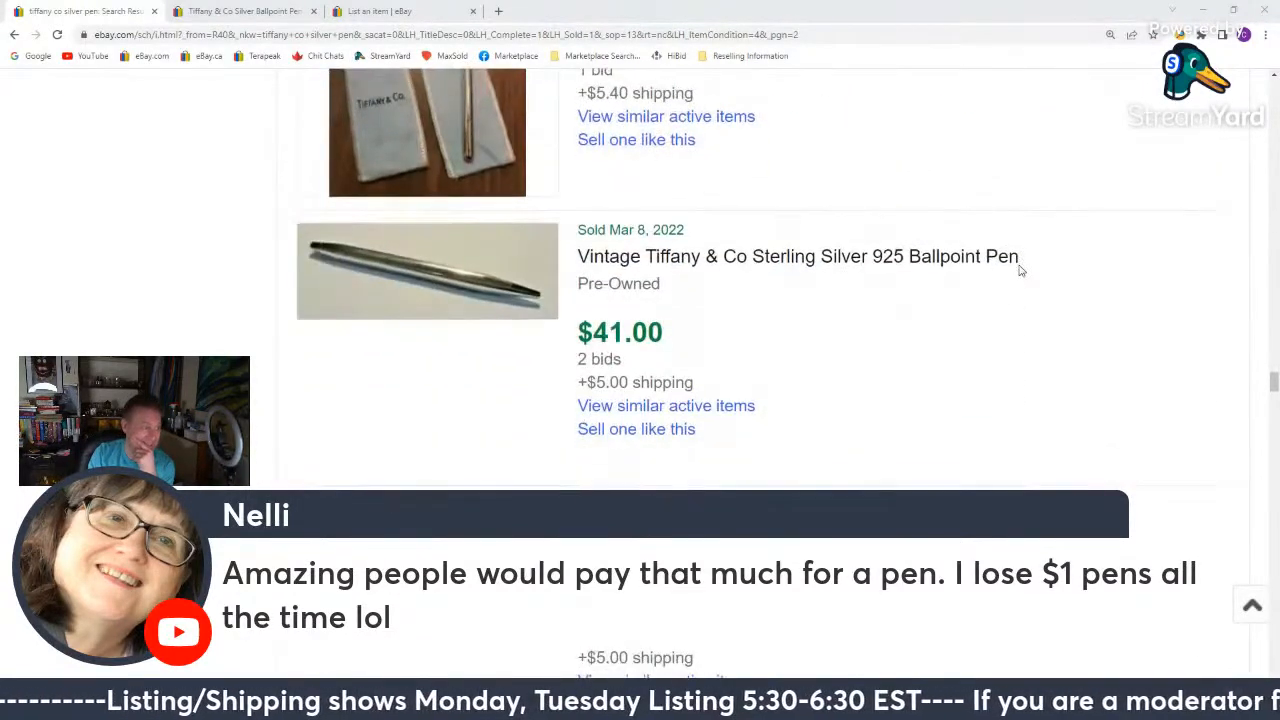
{"action": "scroll", "coordinate": [1012, 273], "scroll_direction": "down", "scroll_amount": 7}
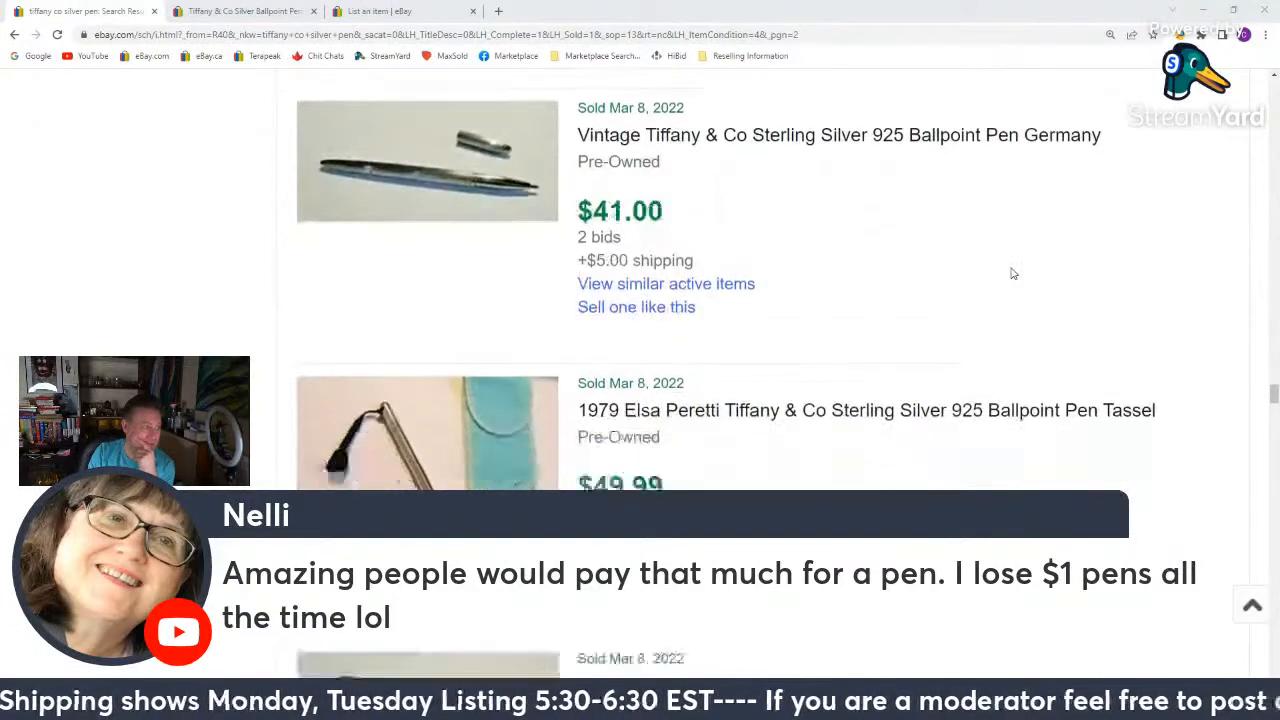
{"action": "scroll", "coordinate": [1010, 272], "scroll_direction": "down", "scroll_amount": 3}
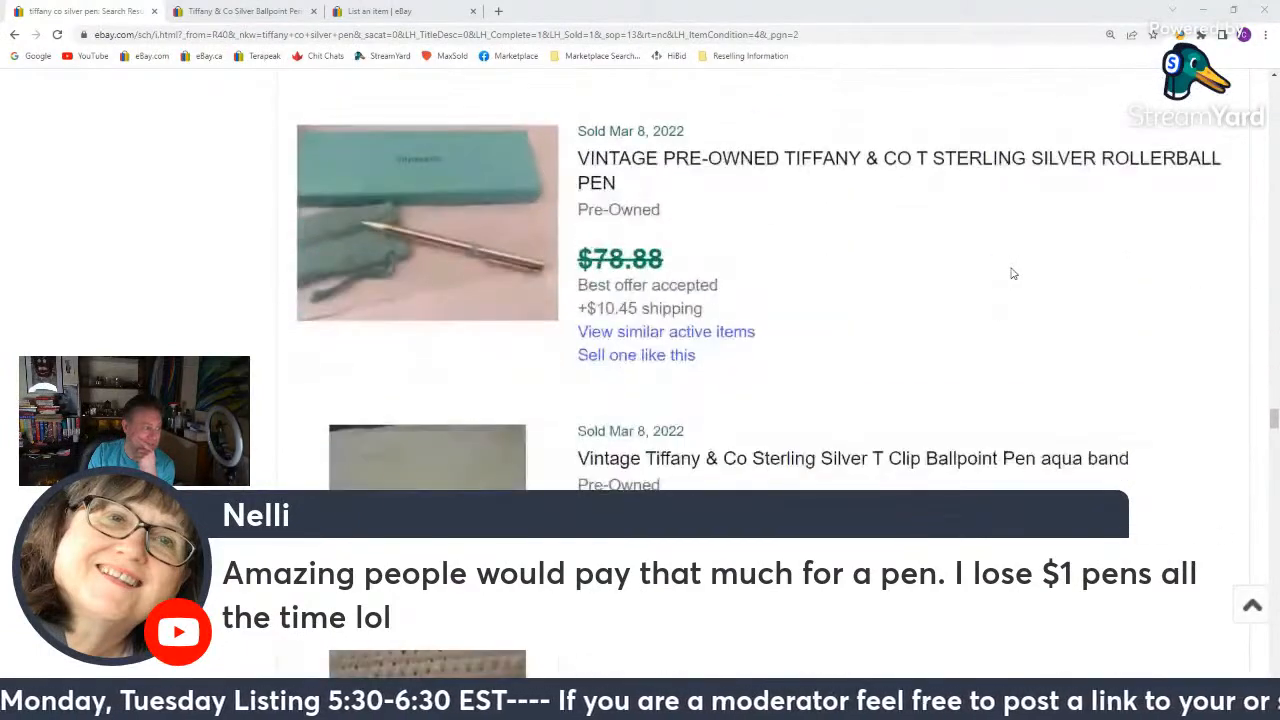
Return to the Tiffany & Co. sterling silver ballpoint pen draft, publish the listing and close the confirmation.
{"action": "left_click", "coordinate": [418, 9]}
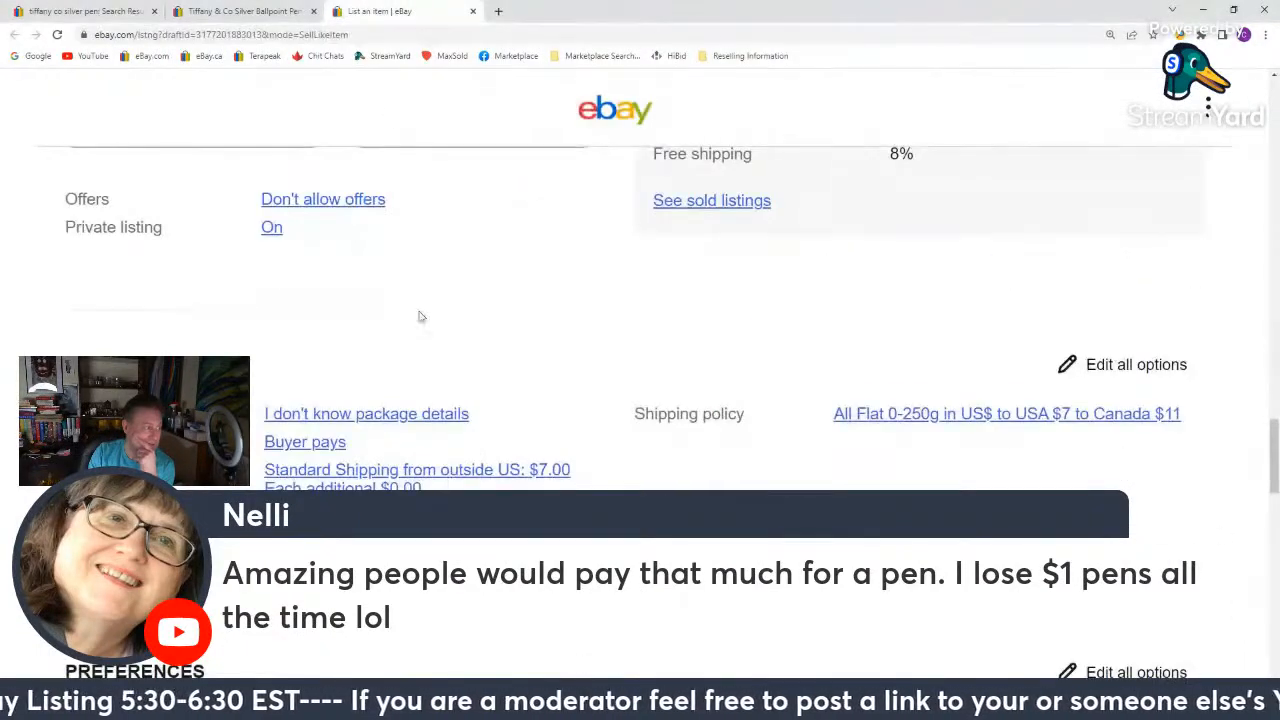
{"action": "scroll", "coordinate": [400, 380], "scroll_direction": "up", "scroll_amount": 3}
{"action": "scroll", "coordinate": [393, 411], "scroll_direction": "down", "scroll_amount": 1}
{"action": "scroll", "coordinate": [393, 411], "scroll_direction": "down", "scroll_amount": 10}
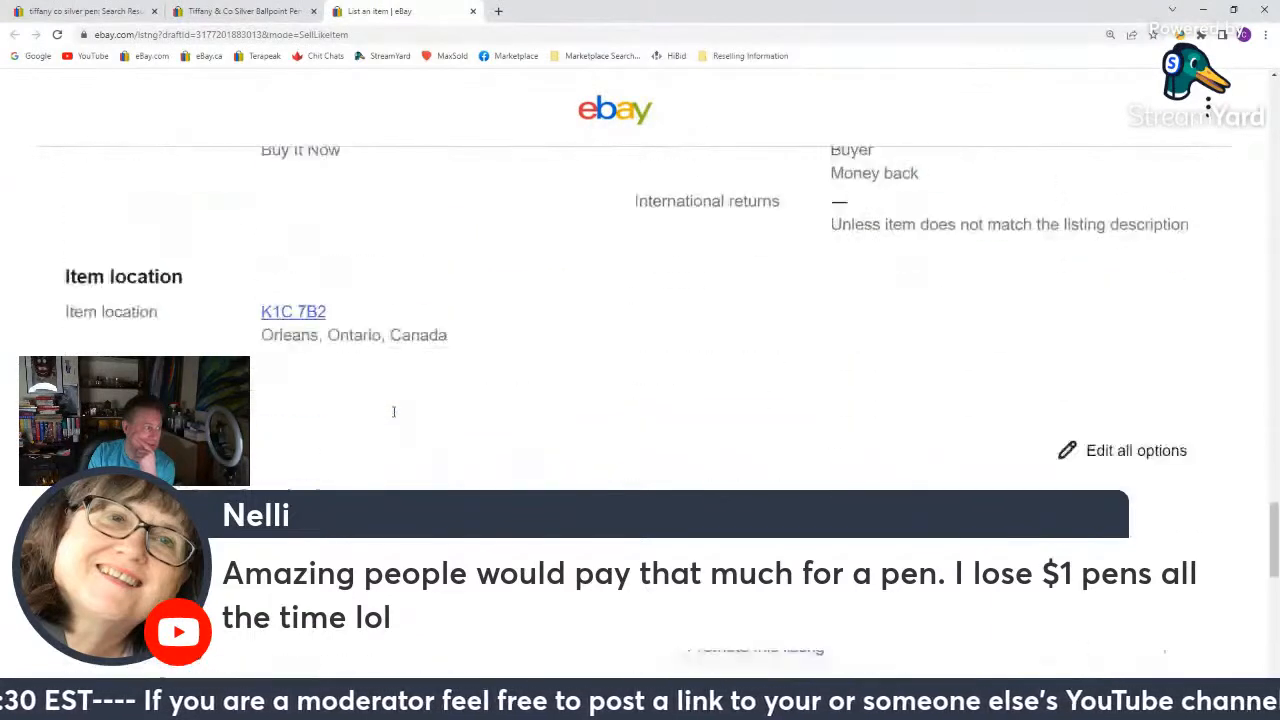
{"action": "left_click", "coordinate": [634, 610]}
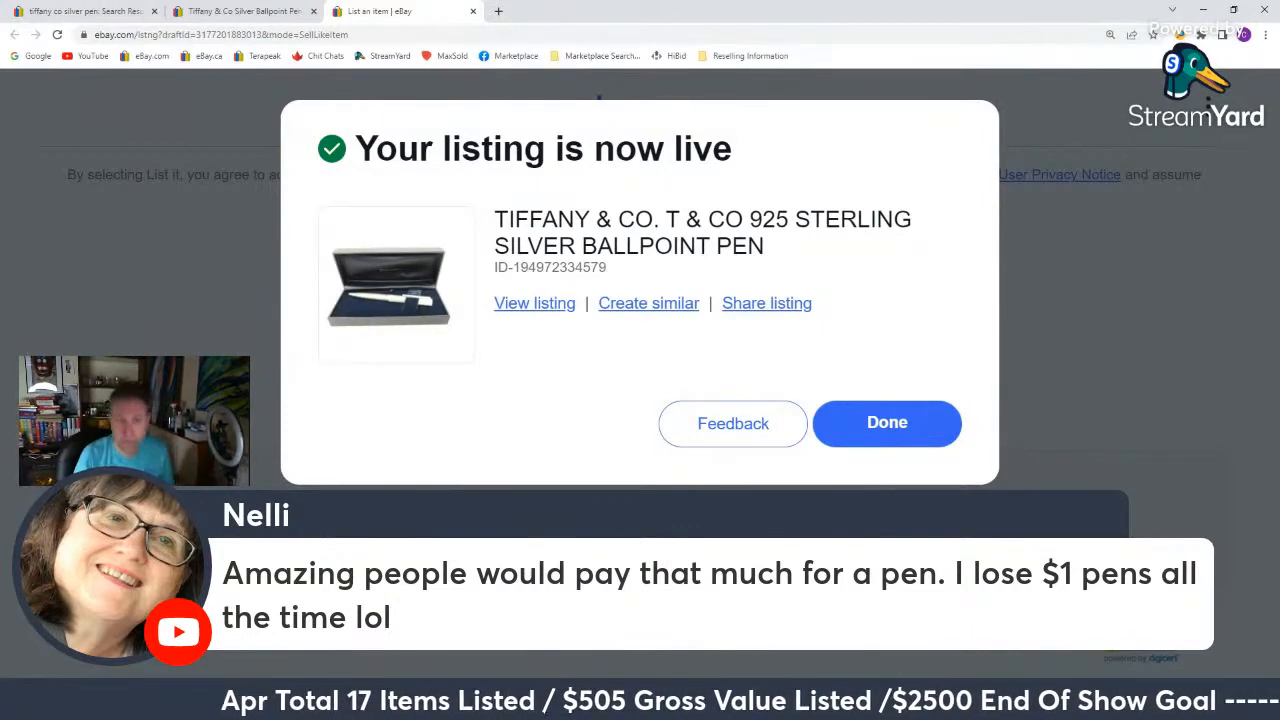
{"action": "left_click", "coordinate": [887, 423]}
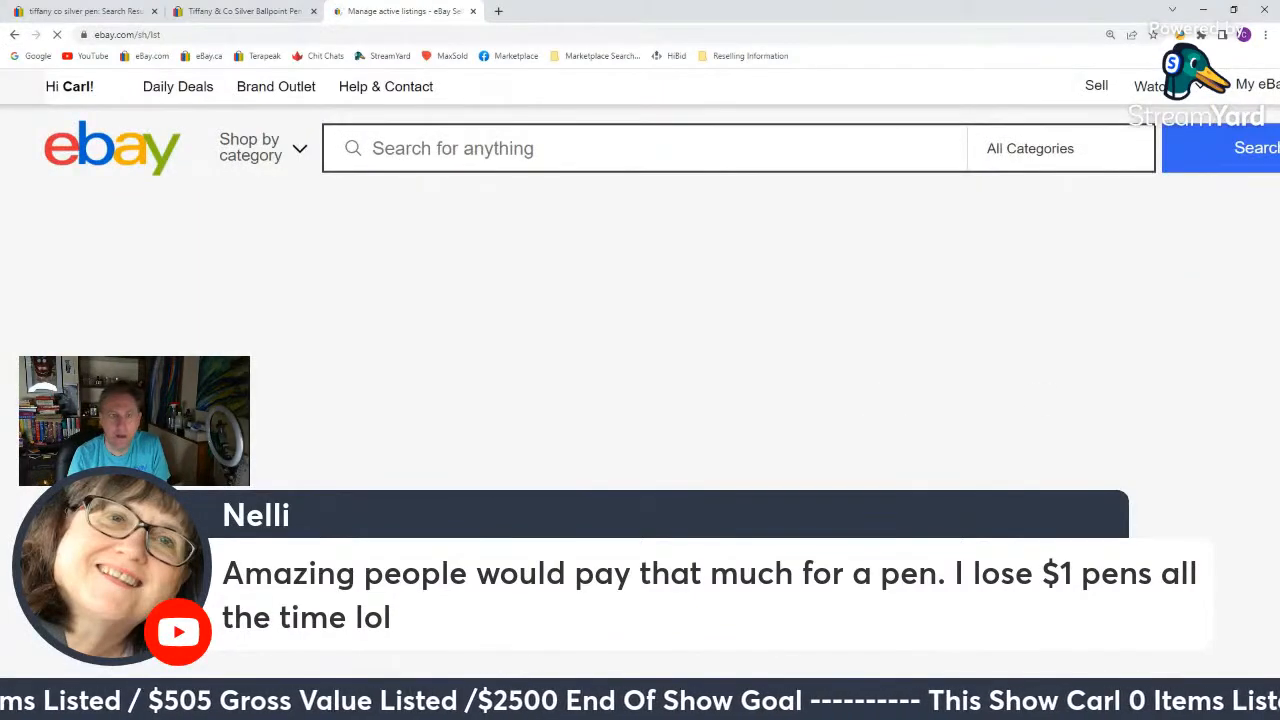
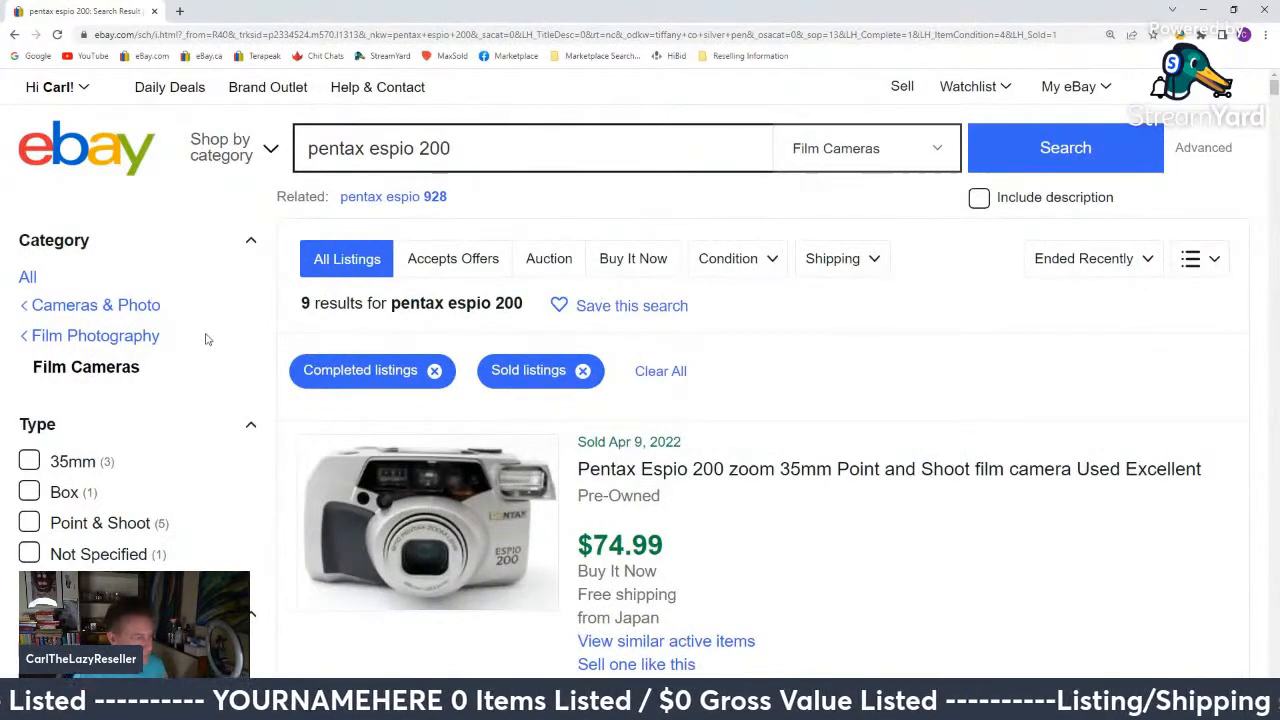
Sort the sold "pentax espio 200" results by highest price plus shipping and compare the sold cameras.
{"action": "left_click", "coordinate": [1108, 262]}
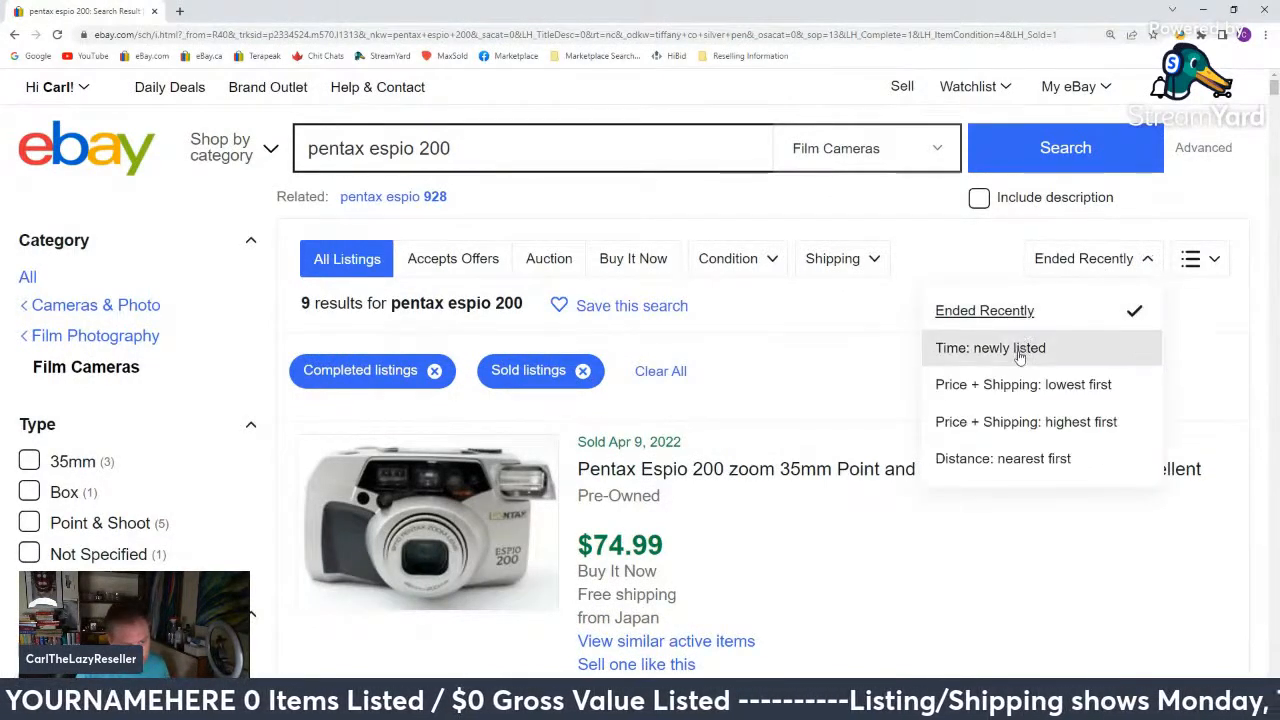
{"action": "left_click", "coordinate": [1055, 422]}
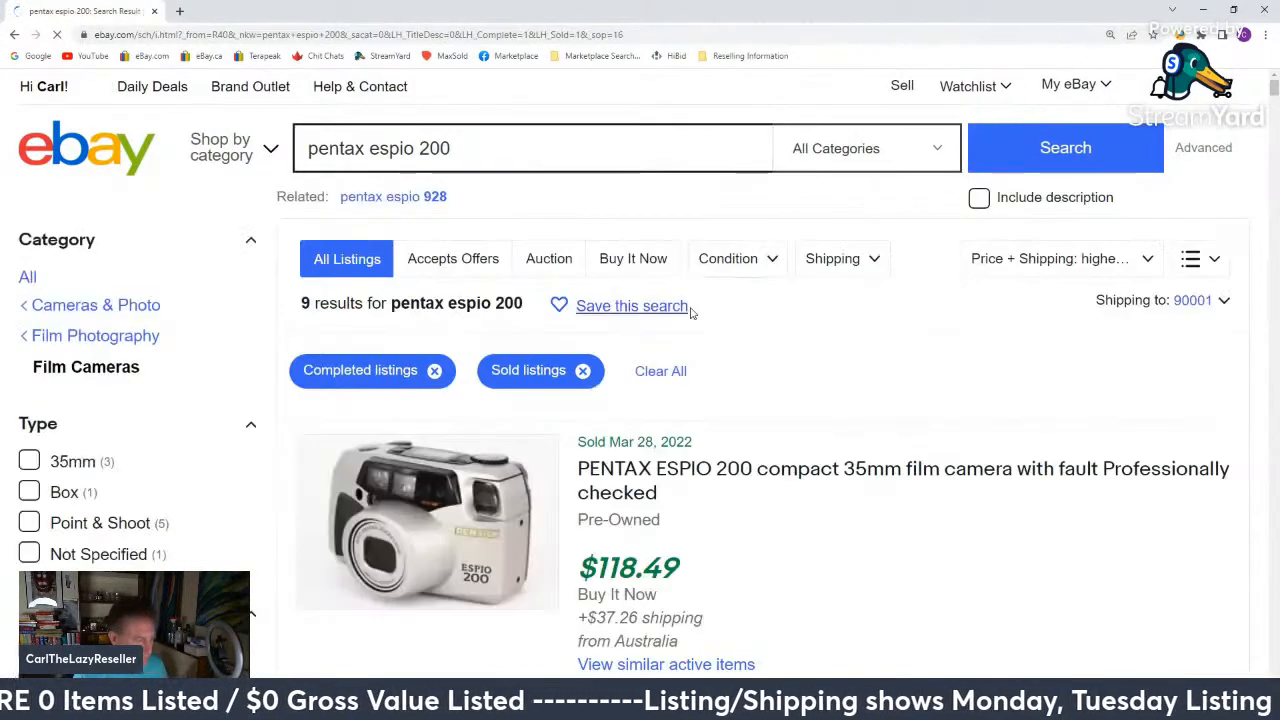
{"action": "scroll", "coordinate": [895, 390], "scroll_direction": "down", "scroll_amount": 2}
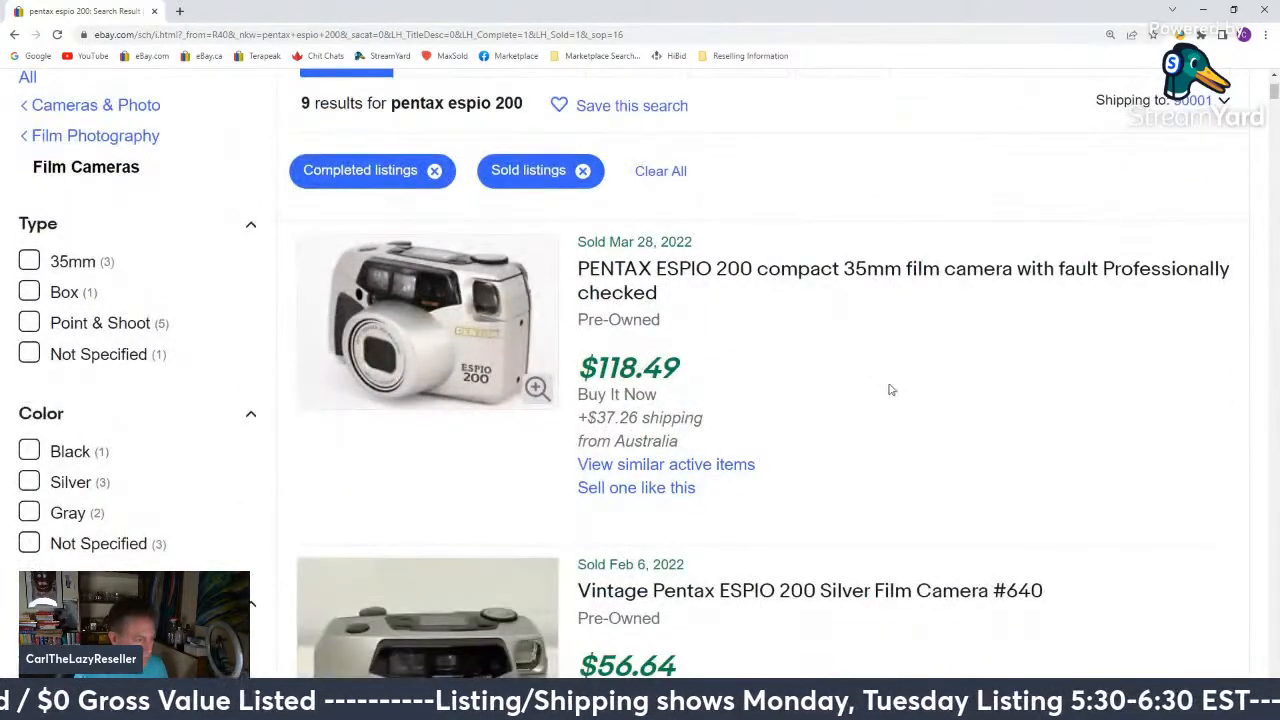
{"action": "scroll", "coordinate": [891, 390], "scroll_direction": "down", "scroll_amount": 2}
{"action": "scroll", "coordinate": [888, 390], "scroll_direction": "down", "scroll_amount": 4}
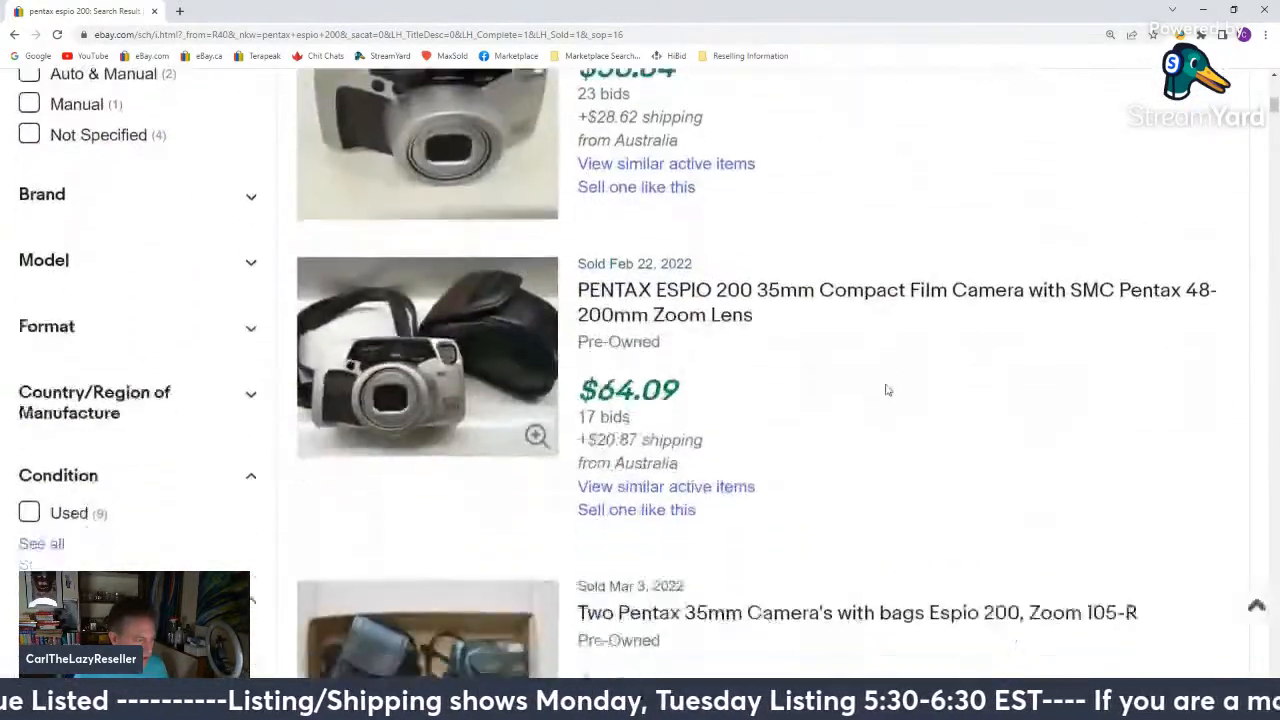
{"action": "scroll", "coordinate": [885, 390], "scroll_direction": "down", "scroll_amount": 3}
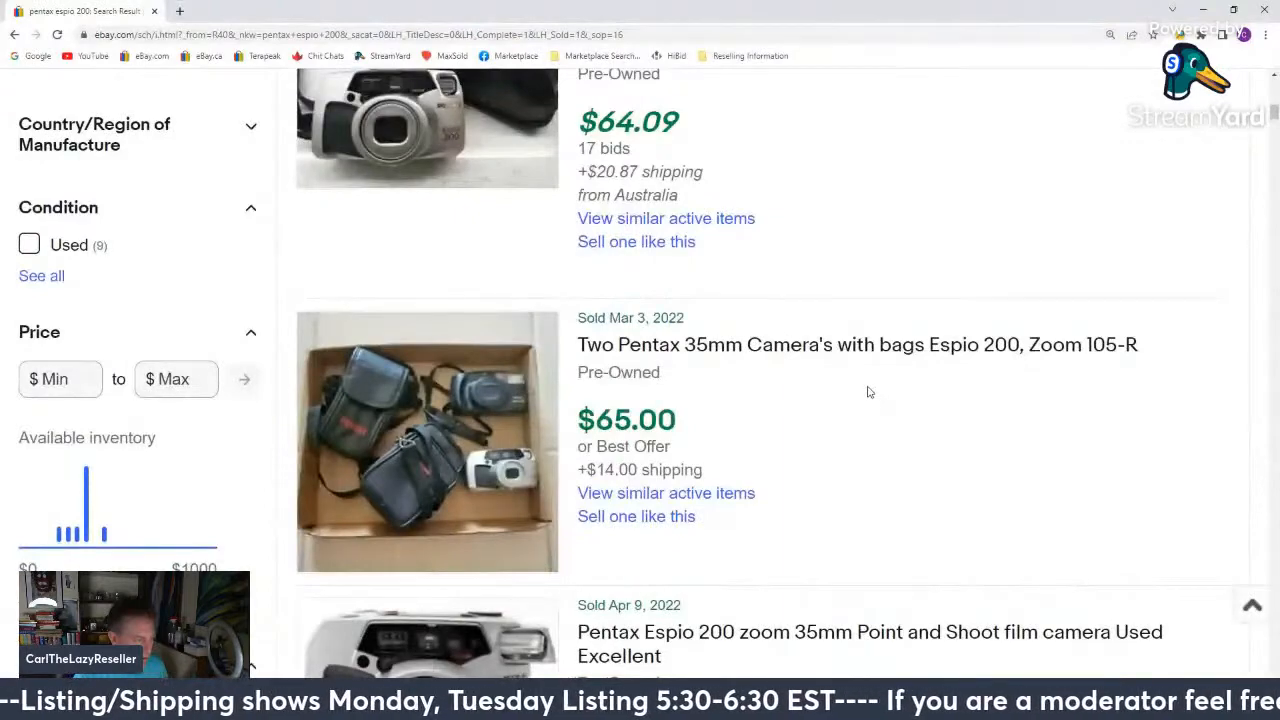
{"action": "scroll", "coordinate": [868, 392], "scroll_direction": "down", "scroll_amount": 3}
{"action": "scroll", "coordinate": [607, 530], "scroll_direction": "down", "scroll_amount": 6}
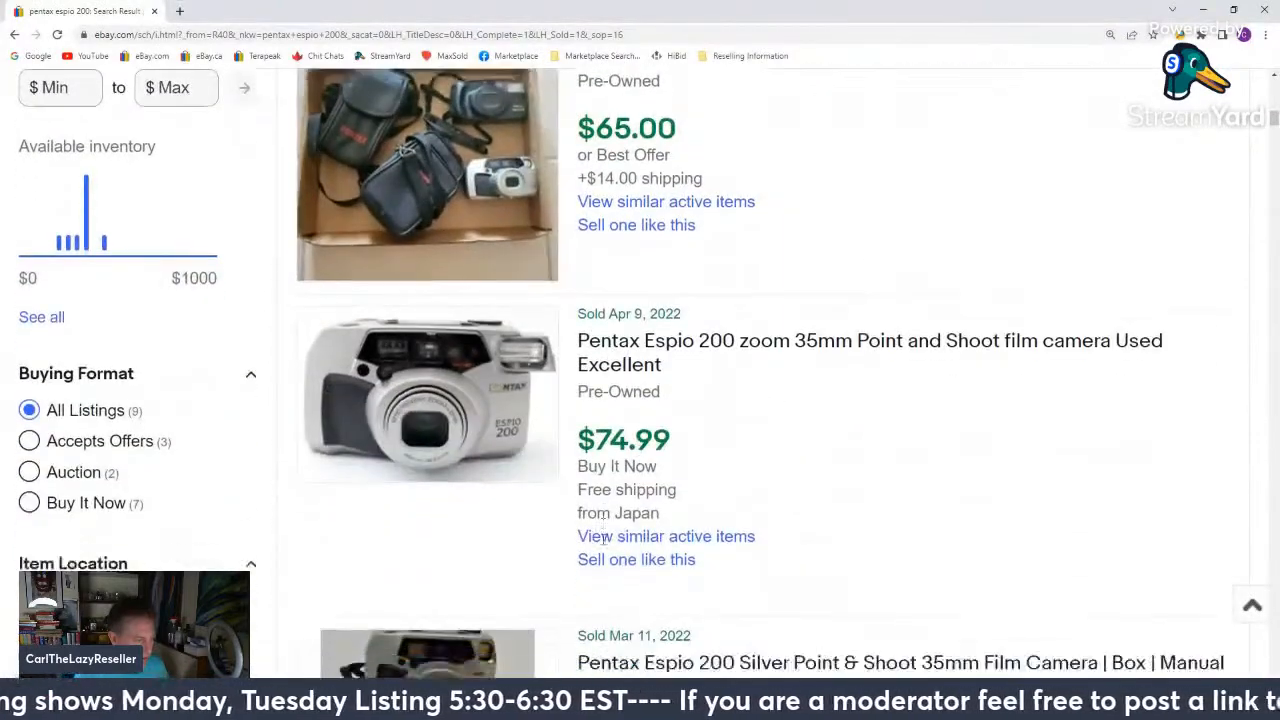
Create a similar listing from the sold $45.00 Pentax Espio 200 with 48-200mm zoom lens and go to its draft.
{"action": "scroll", "coordinate": [604, 545], "scroll_direction": "down", "scroll_amount": 4}
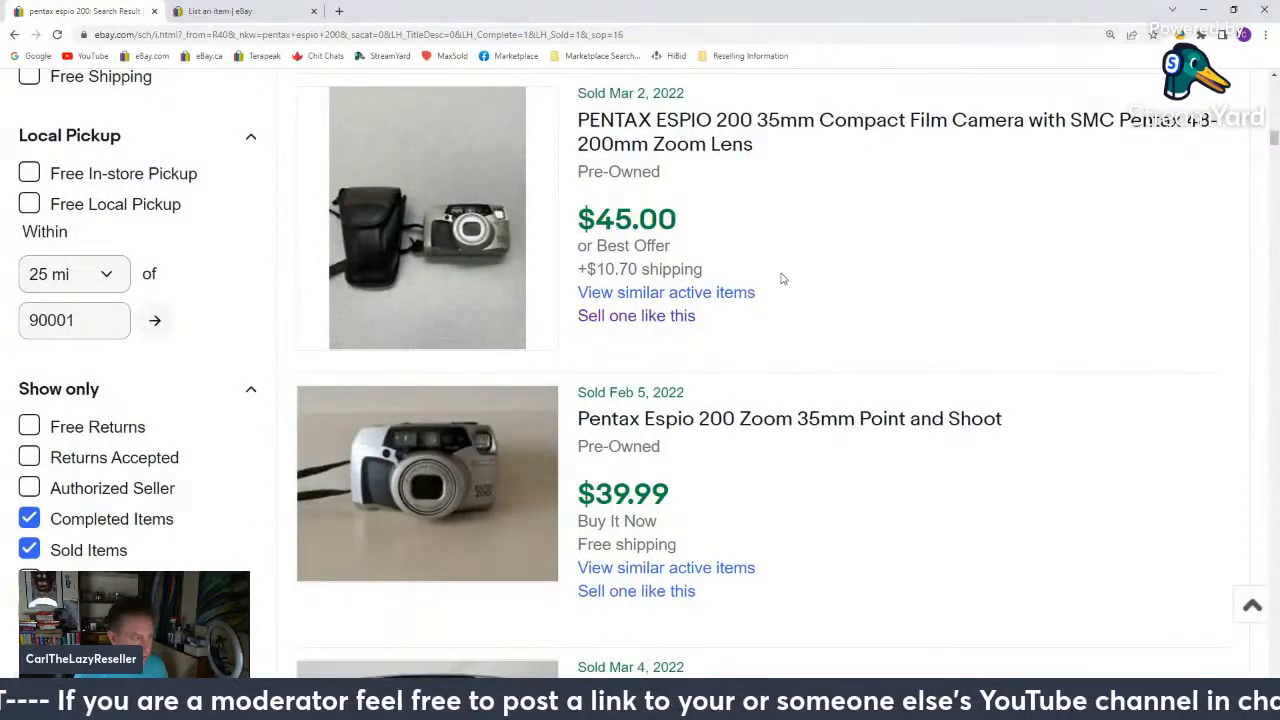
{"action": "scroll", "coordinate": [783, 279], "scroll_direction": "up", "scroll_amount": 9}
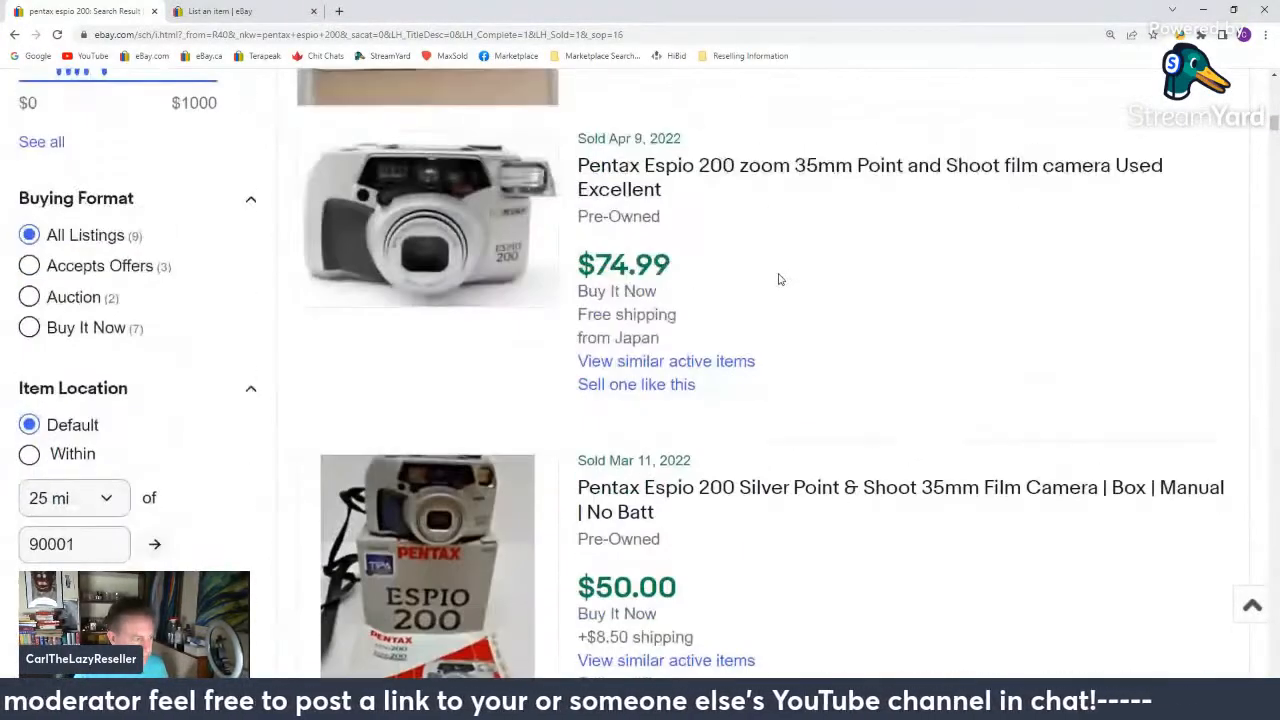
{"action": "scroll", "coordinate": [780, 279], "scroll_direction": "up", "scroll_amount": 3}
{"action": "key", "text": "ctrl+Tab"}
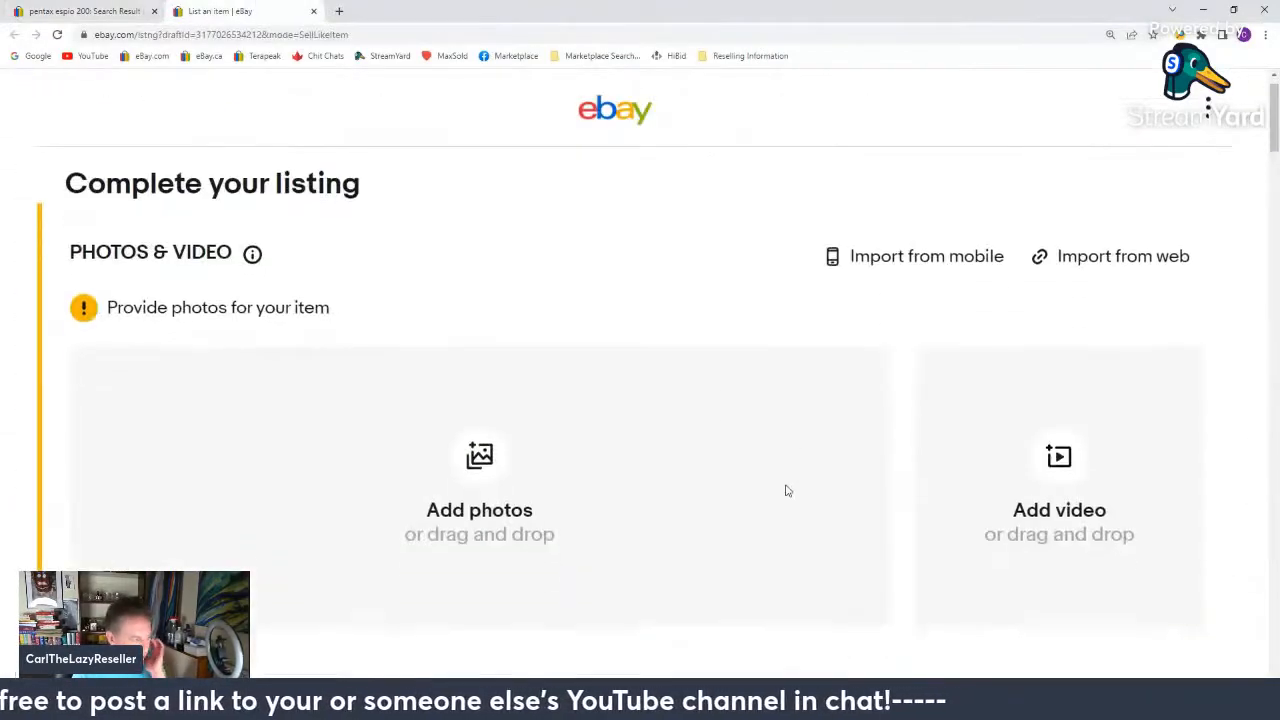
Set the Buy It Now price of the camera listing to $59.99.
{"action": "scroll", "coordinate": [787, 490], "scroll_direction": "down", "scroll_amount": 20}
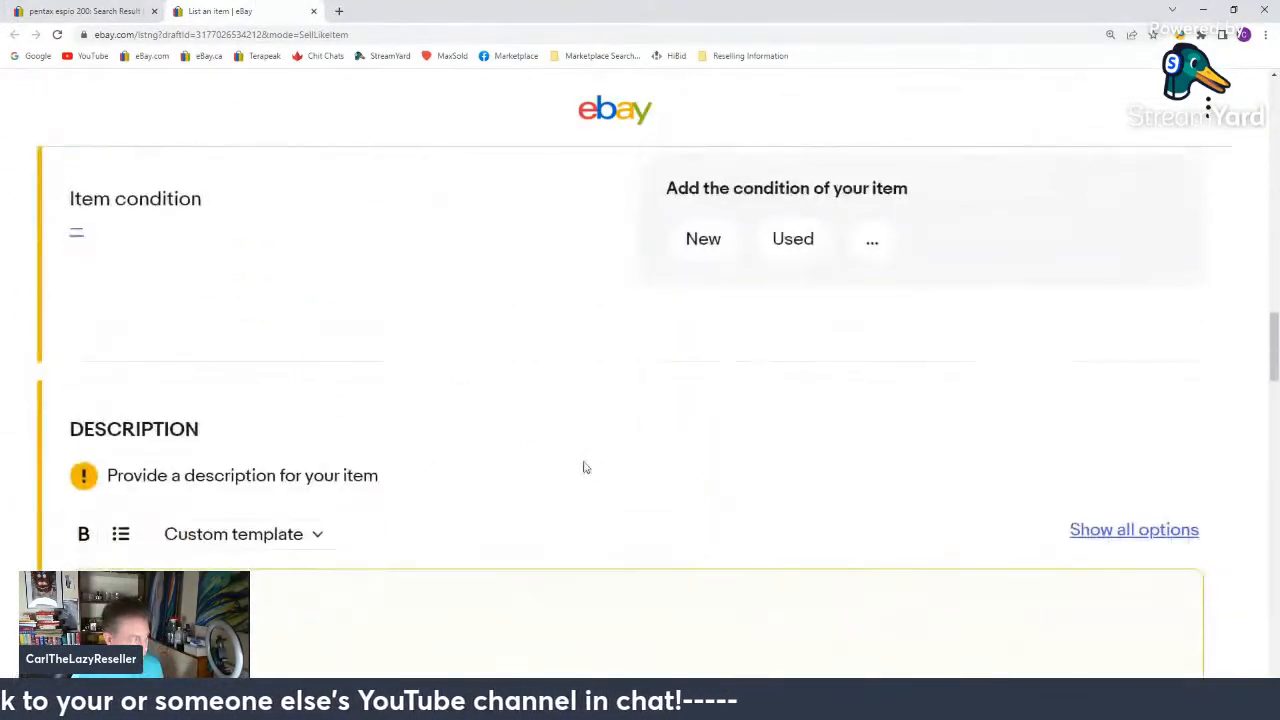
{"action": "scroll", "coordinate": [585, 467], "scroll_direction": "down", "scroll_amount": 12}
{"action": "left_click", "coordinate": [188, 212]}
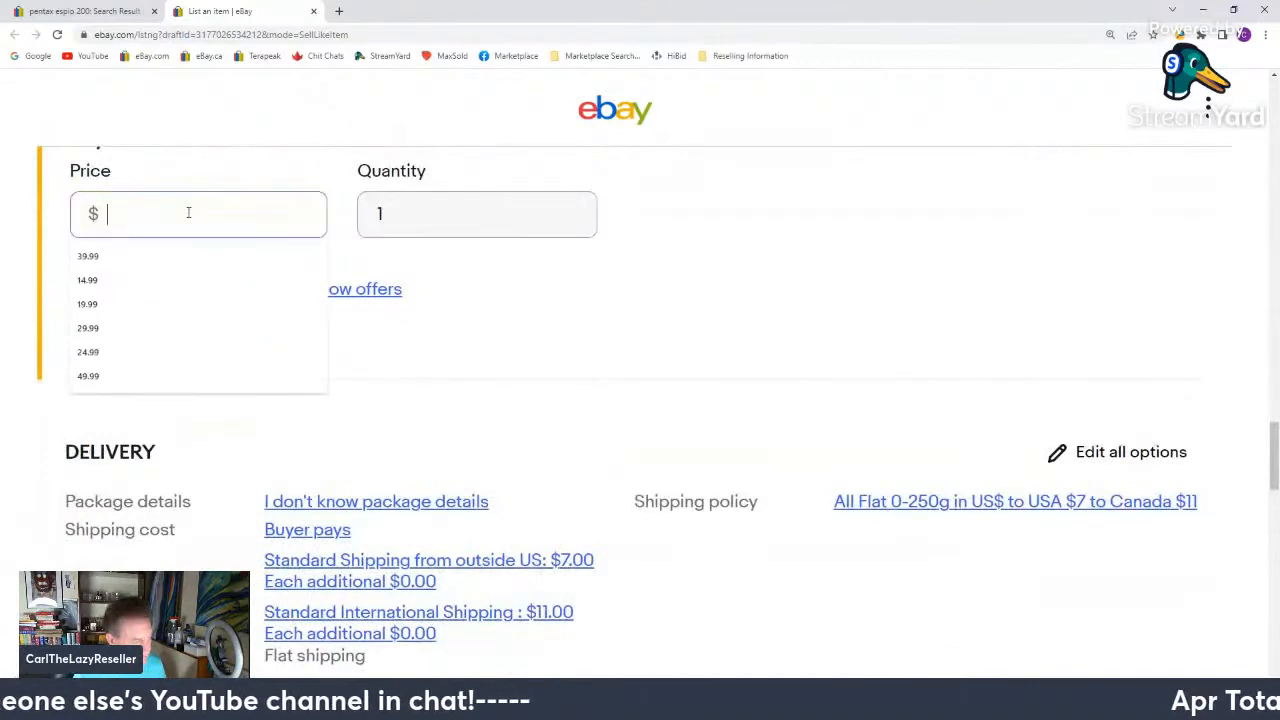
{"action": "type", "text": "59.99"}
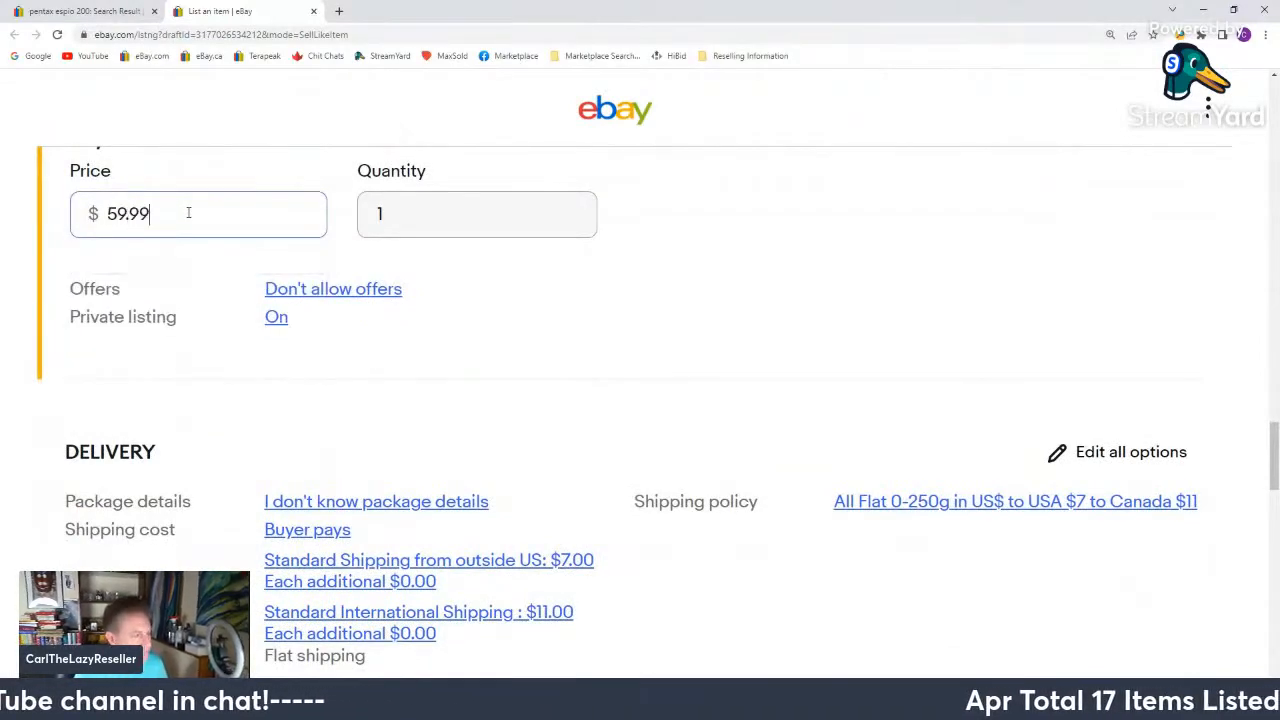
{"action": "double_click", "coordinate": [441, 365]}
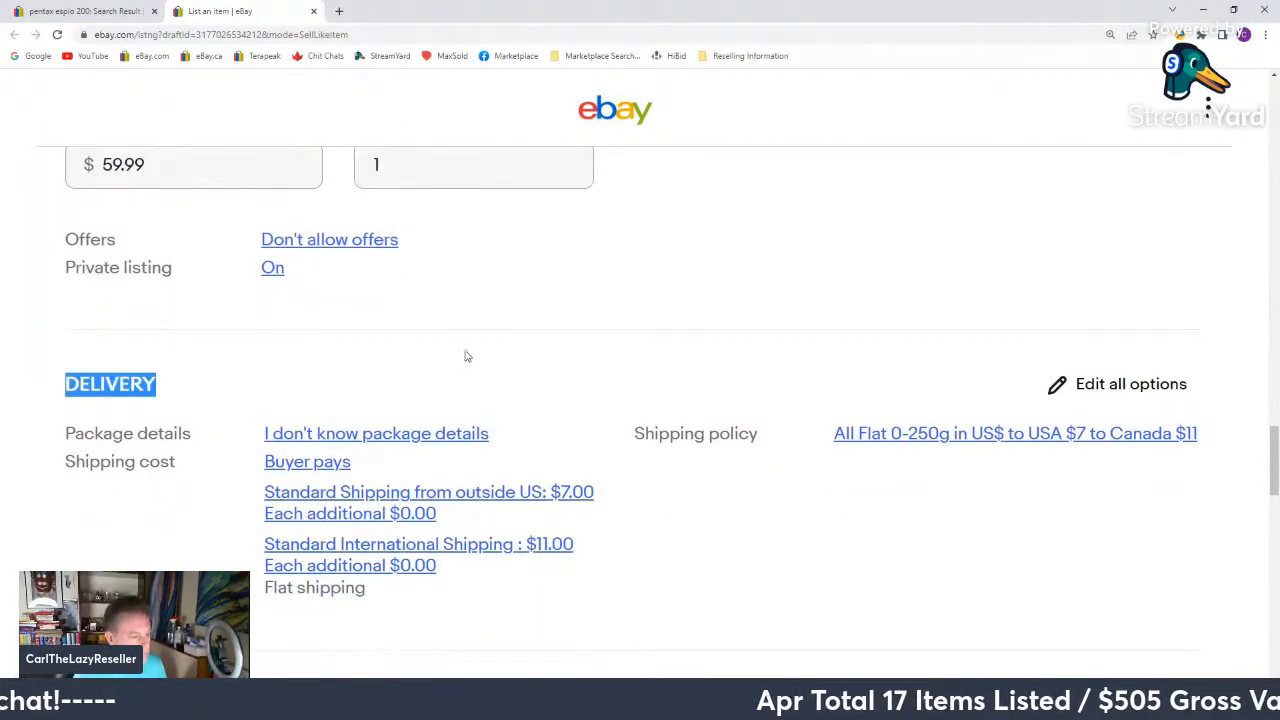
Change the listing's return policy to "Returns Accepted,Seller,30 Days,Money Back,In".
{"action": "scroll", "coordinate": [465, 356], "scroll_direction": "down", "scroll_amount": 3}
{"action": "left_click", "coordinate": [772, 549]}
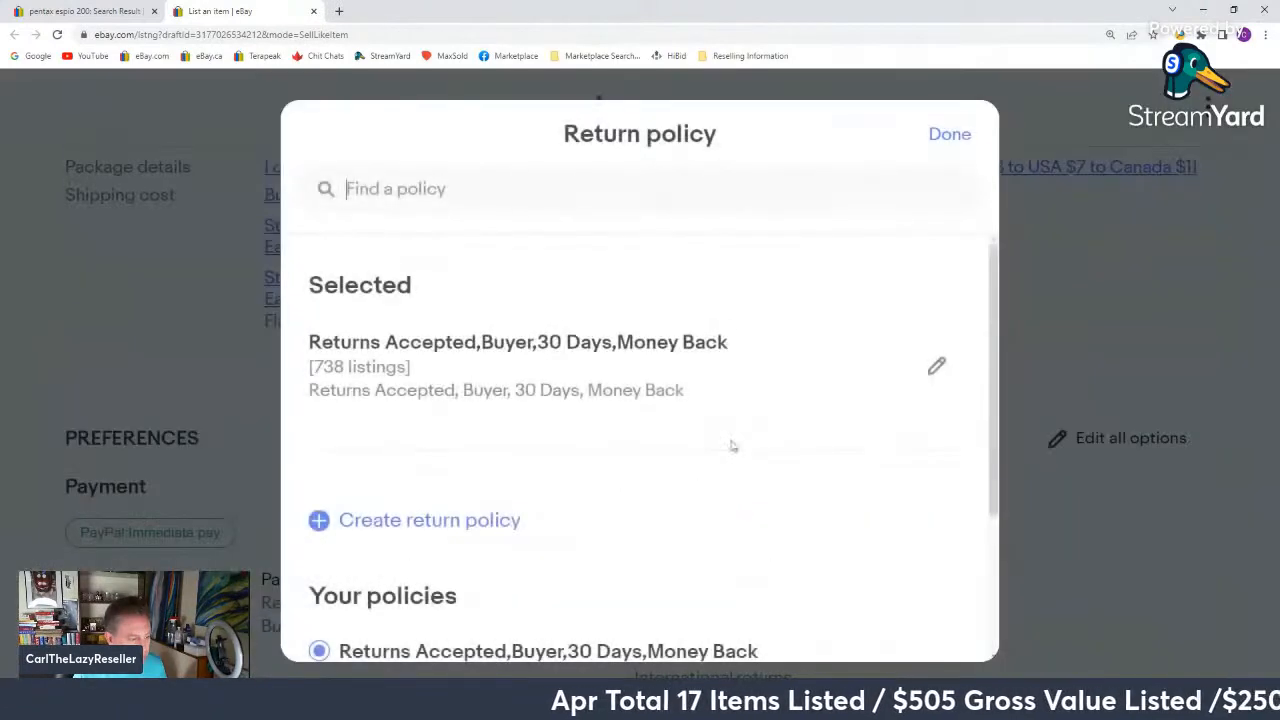
{"action": "scroll", "coordinate": [455, 520], "scroll_direction": "down", "scroll_amount": 2}
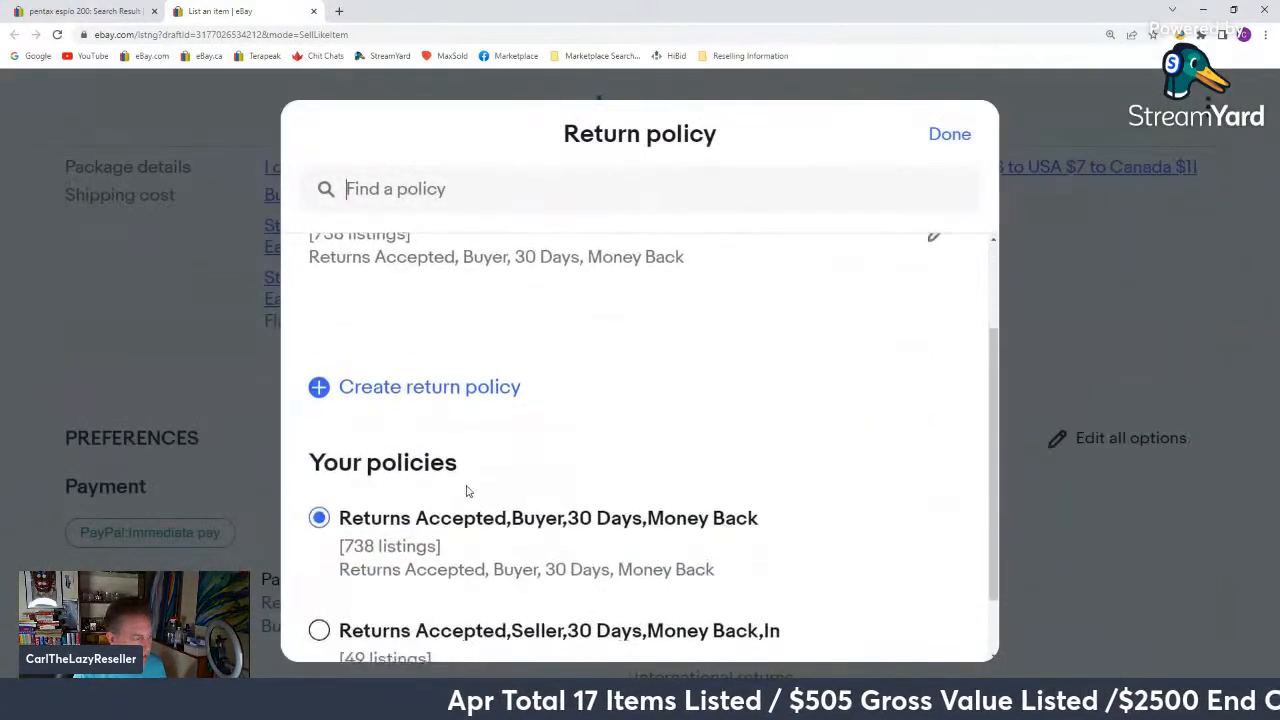
{"action": "left_click", "coordinate": [468, 638]}
Insert the saved "Camera" custom template into the camera listing's description.
{"action": "scroll", "coordinate": [3, 275], "scroll_direction": "up", "scroll_amount": 10}
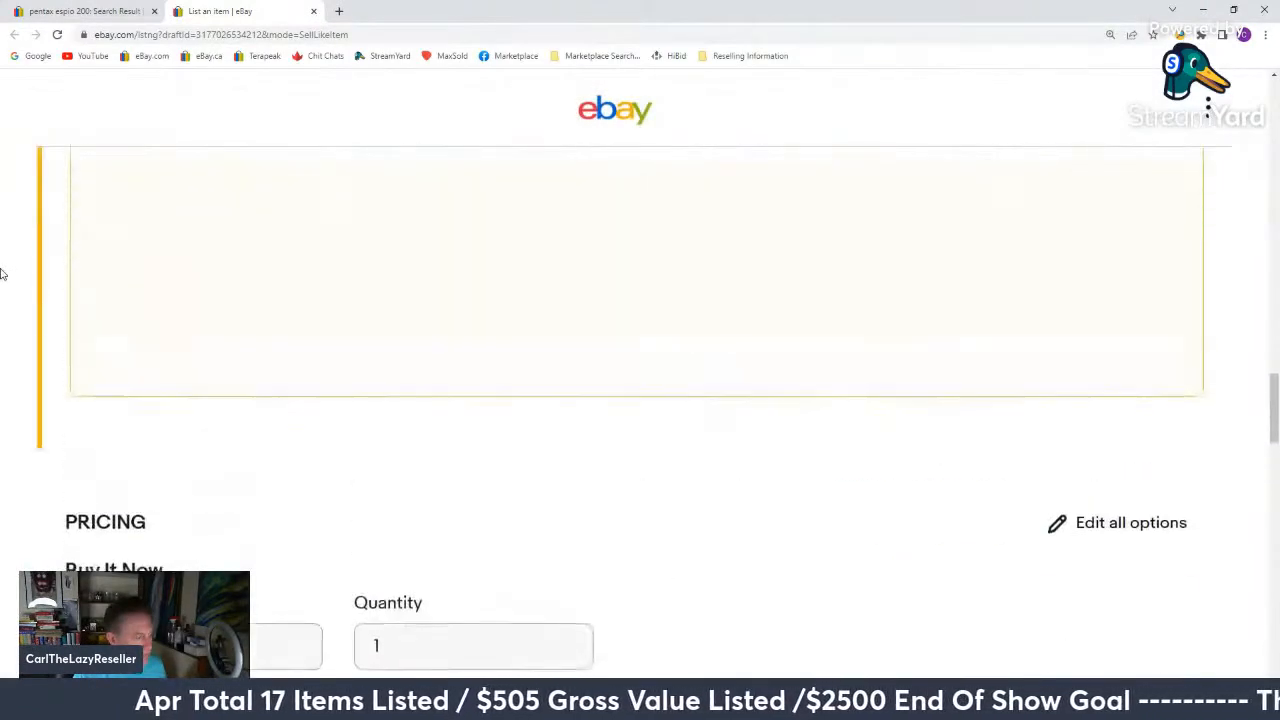
{"action": "scroll", "coordinate": [3, 275], "scroll_direction": "up", "scroll_amount": 3}
{"action": "left_click", "coordinate": [229, 334]}
{"action": "mouse_move", "coordinate": [286, 533]}
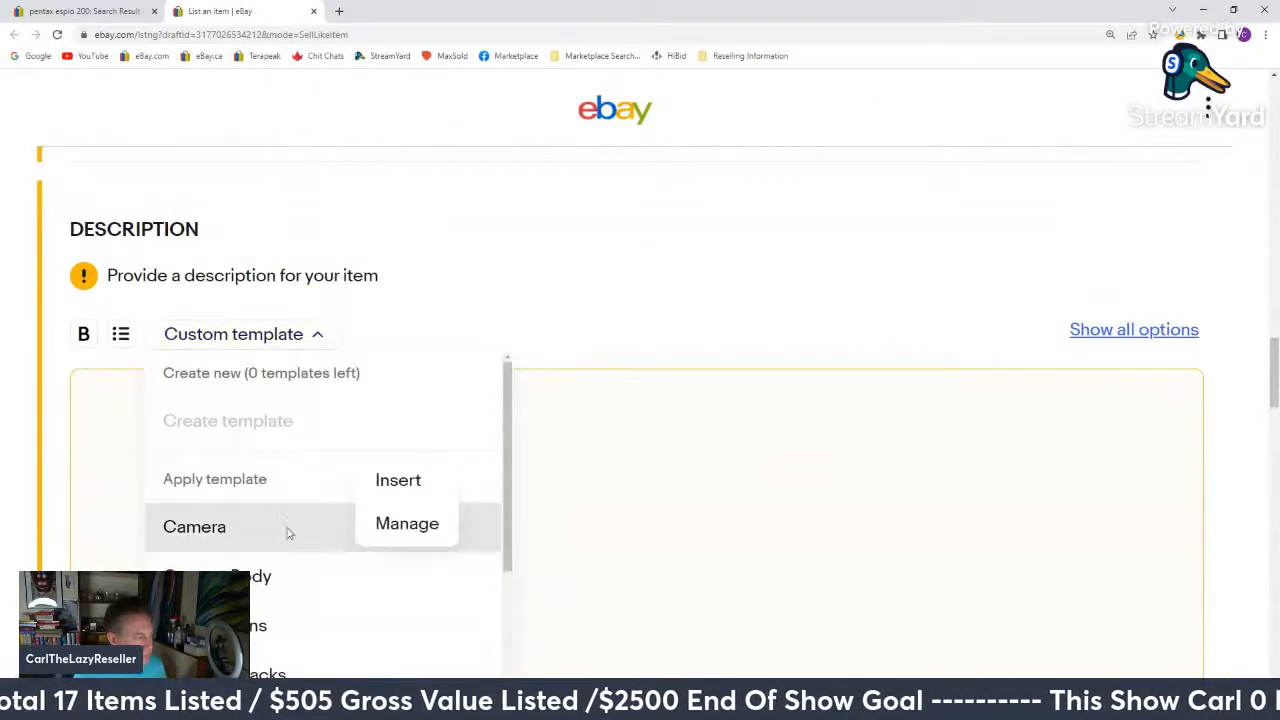
{"action": "left_click", "coordinate": [410, 484]}
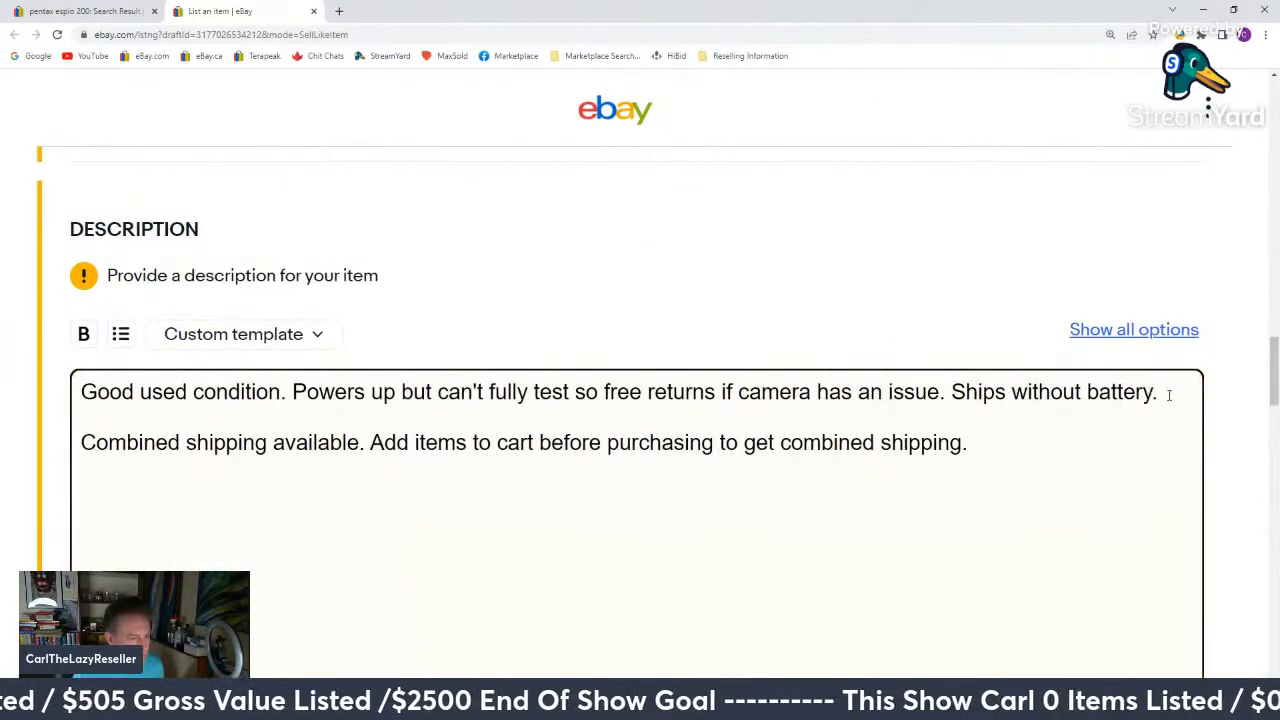
Set the item condition to Used and copy the description's first paragraph, "Good used condition...Ships without battery.", into the condition description.
{"action": "left_click_drag", "start_coordinate": [1169, 395], "coordinate": [806, 371]}
{"action": "left_click", "coordinate": [42, 411]}
{"action": "left_click_drag", "start_coordinate": [2, 418], "coordinate": [2, 371]}
{"action": "key", "text": "ctrl+c"}
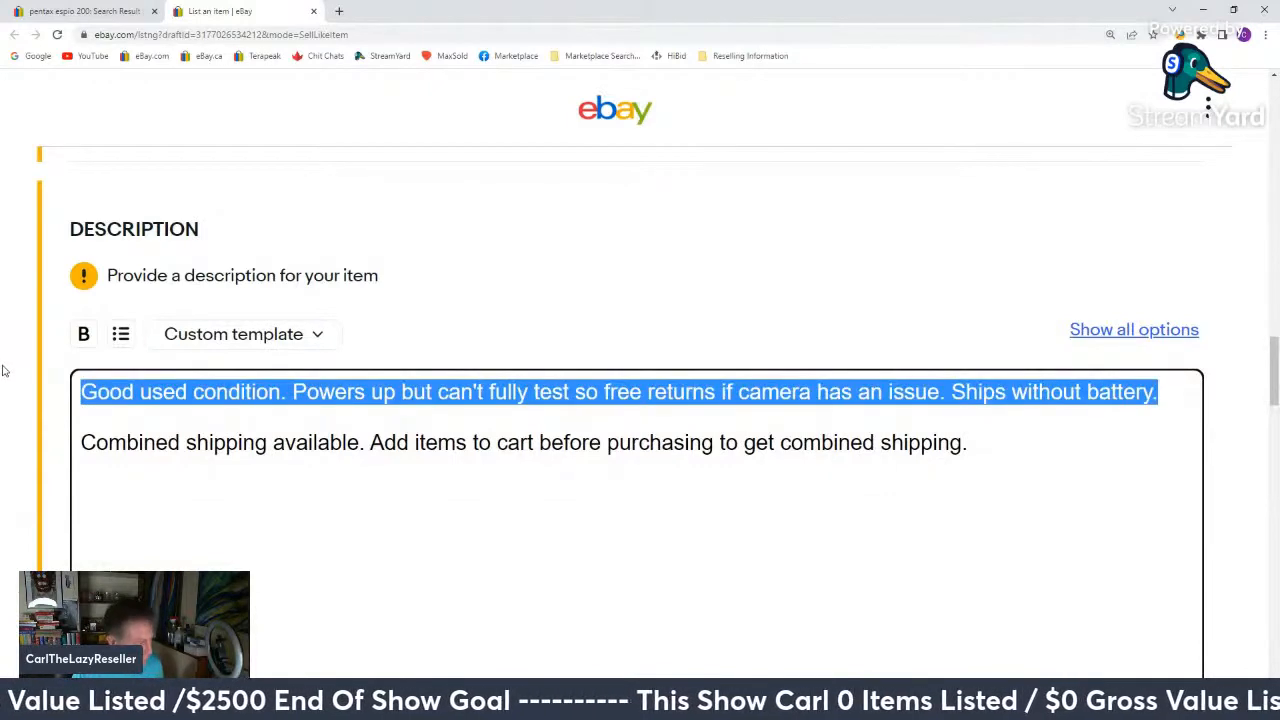
{"action": "scroll", "coordinate": [943, 389], "scroll_direction": "up", "scroll_amount": 3}
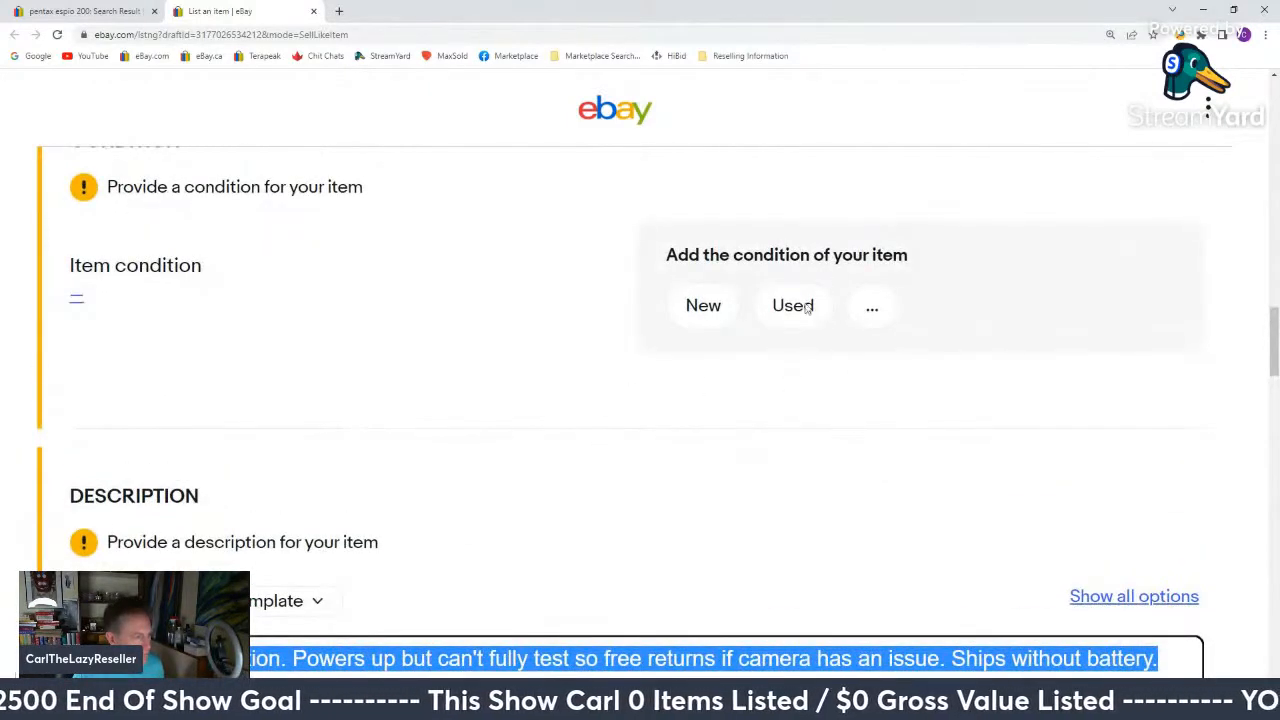
{"action": "left_click", "coordinate": [793, 306]}
{"action": "left_click", "coordinate": [214, 309]}
{"action": "key", "text": "ctrl+v"}
Add the silver camera's photos 20220411_161300.jpg through 20220411_161410.jpg from the To List folder to the listing.
{"action": "scroll", "coordinate": [291, 421], "scroll_direction": "up", "scroll_amount": 5}
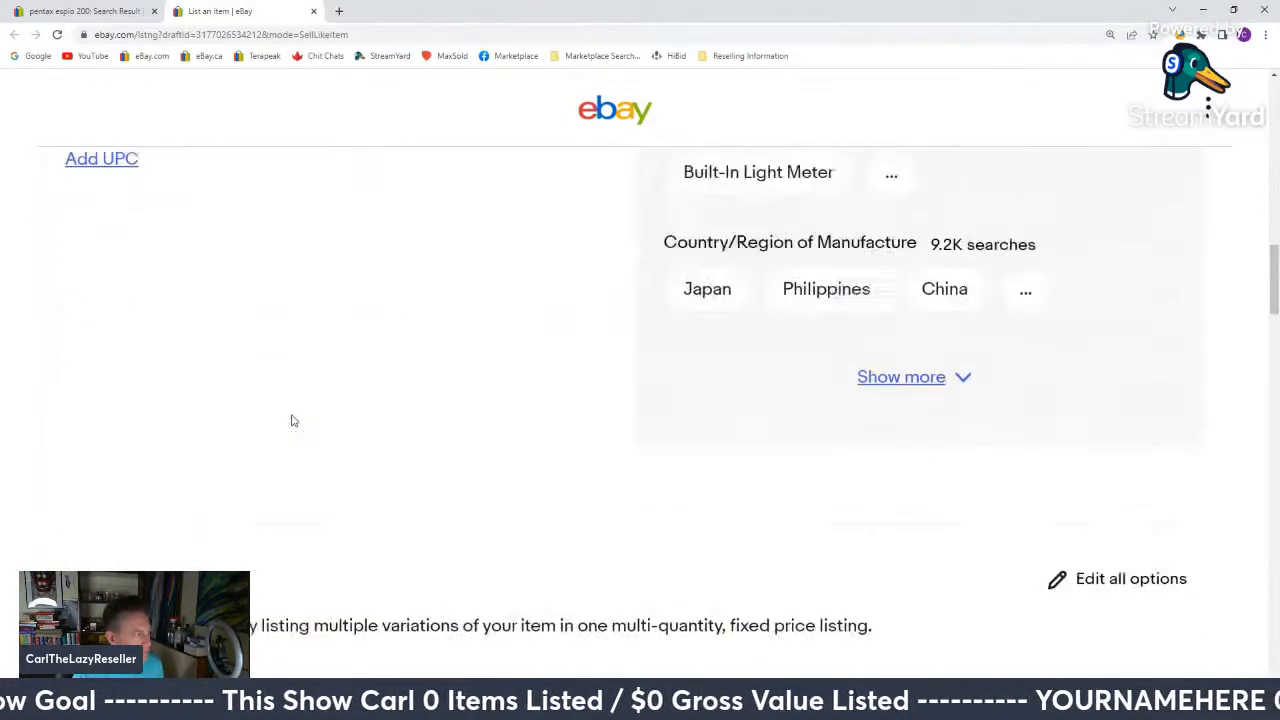
{"action": "scroll", "coordinate": [291, 421], "scroll_direction": "up", "scroll_amount": 15}
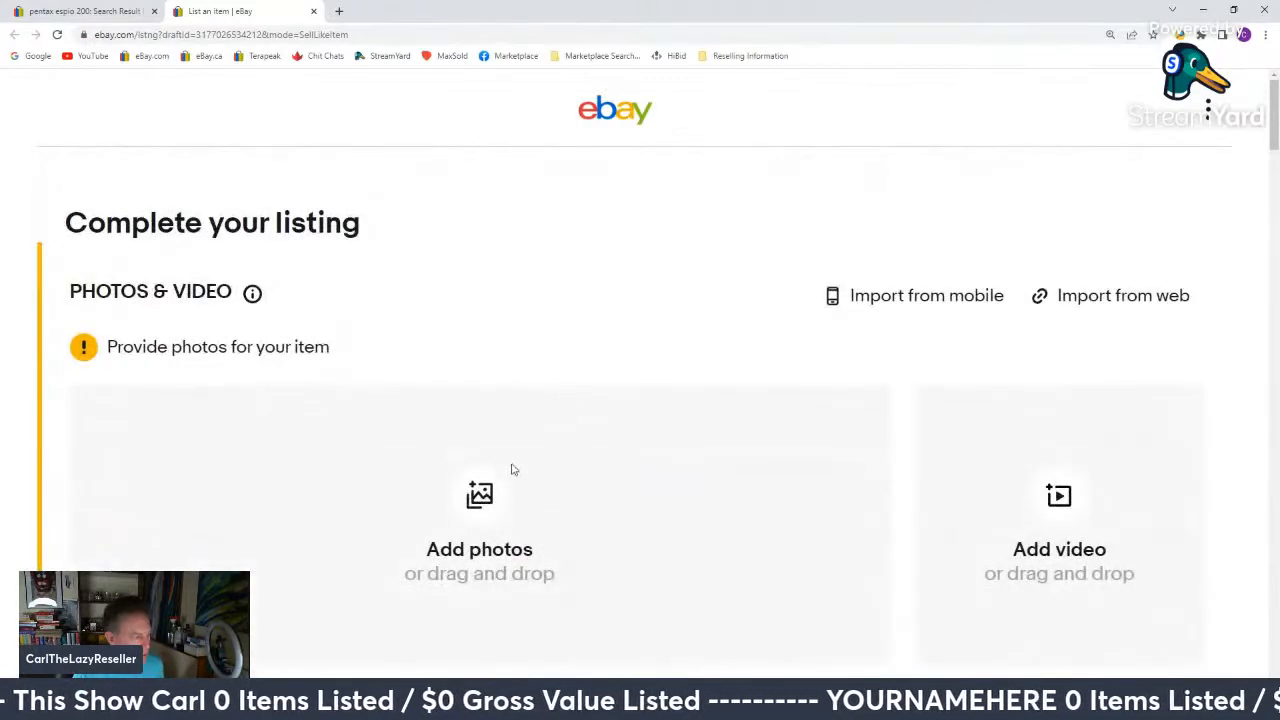
{"action": "left_click", "coordinate": [477, 420]}
{"action": "scroll", "coordinate": [752, 187], "scroll_direction": "down", "scroll_amount": 5}
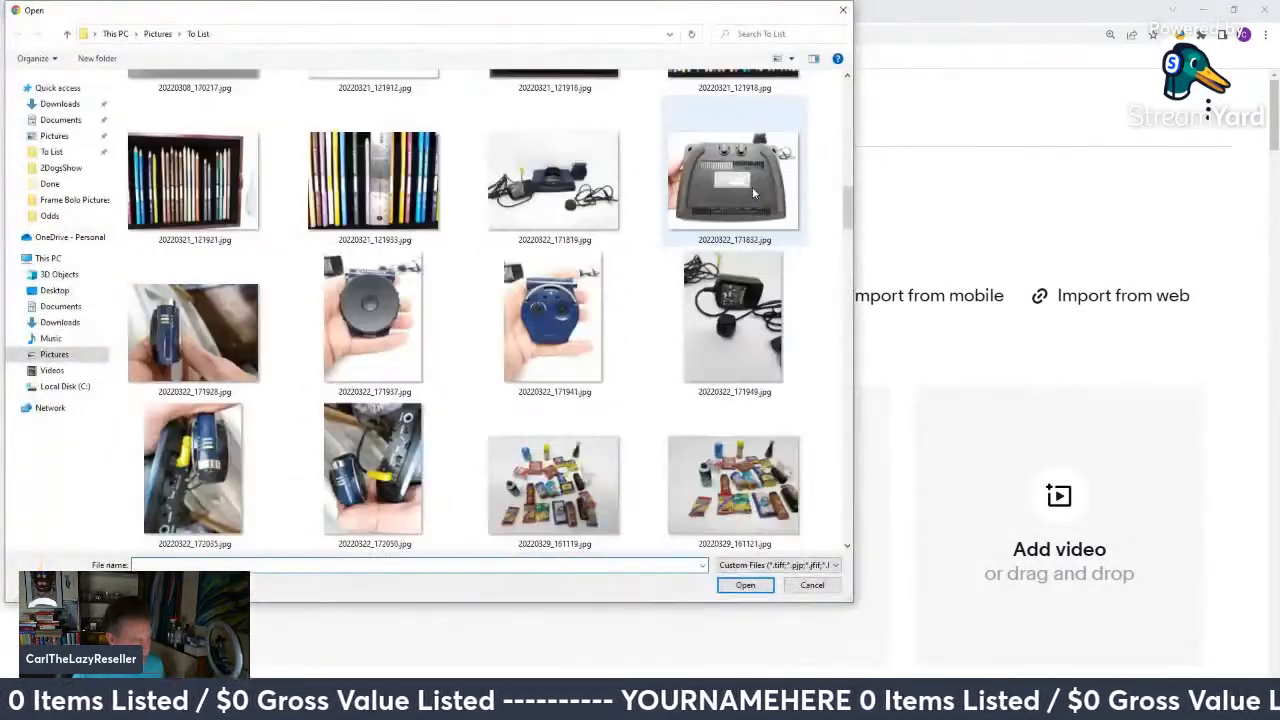
{"action": "scroll", "coordinate": [752, 187], "scroll_direction": "down", "scroll_amount": 10}
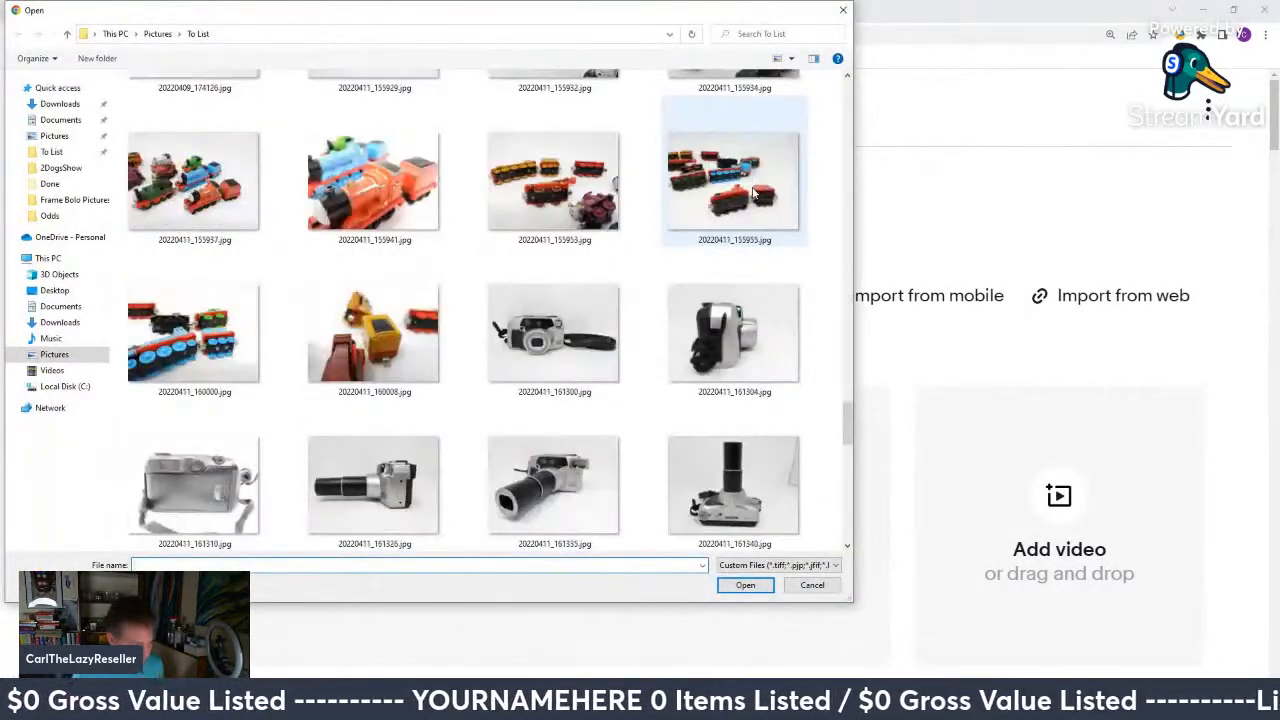
{"action": "left_click", "coordinate": [557, 318]}
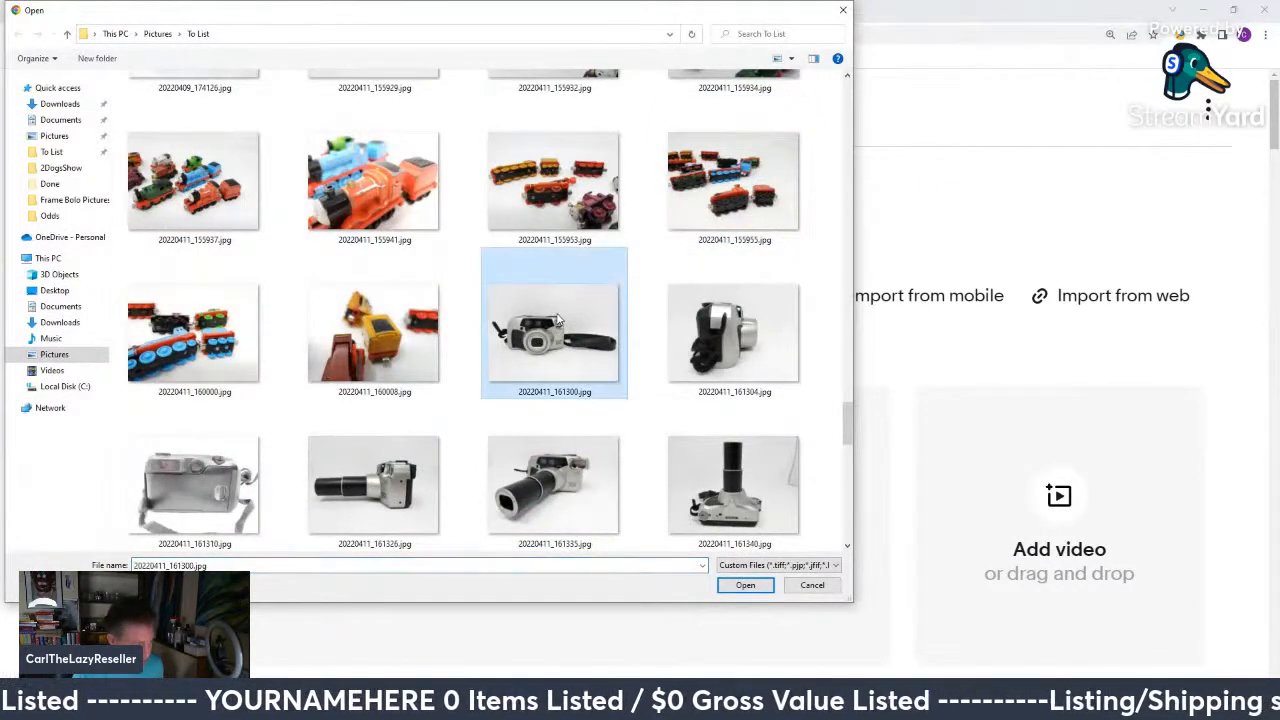
{"action": "scroll", "coordinate": [558, 318], "scroll_direction": "down", "scroll_amount": 3}
{"action": "scroll", "coordinate": [558, 318], "scroll_direction": "up", "scroll_amount": 2}
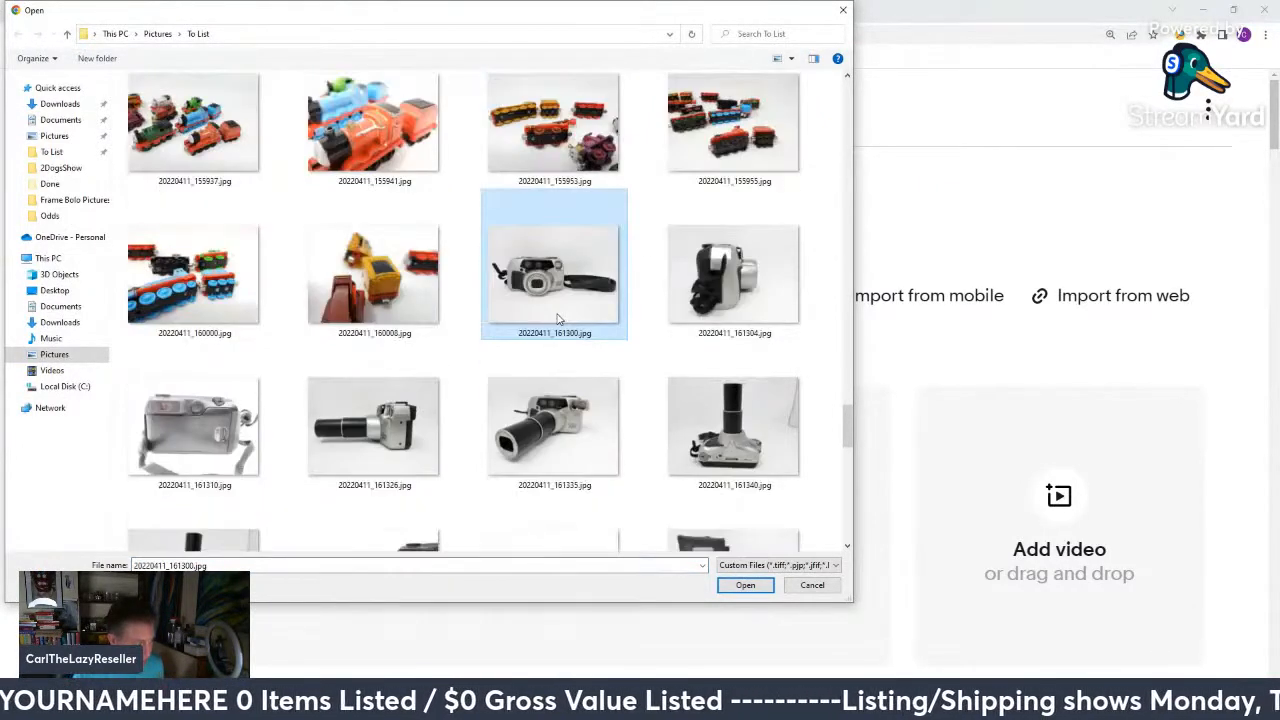
{"action": "scroll", "coordinate": [585, 368], "scroll_direction": "down", "scroll_amount": 2}
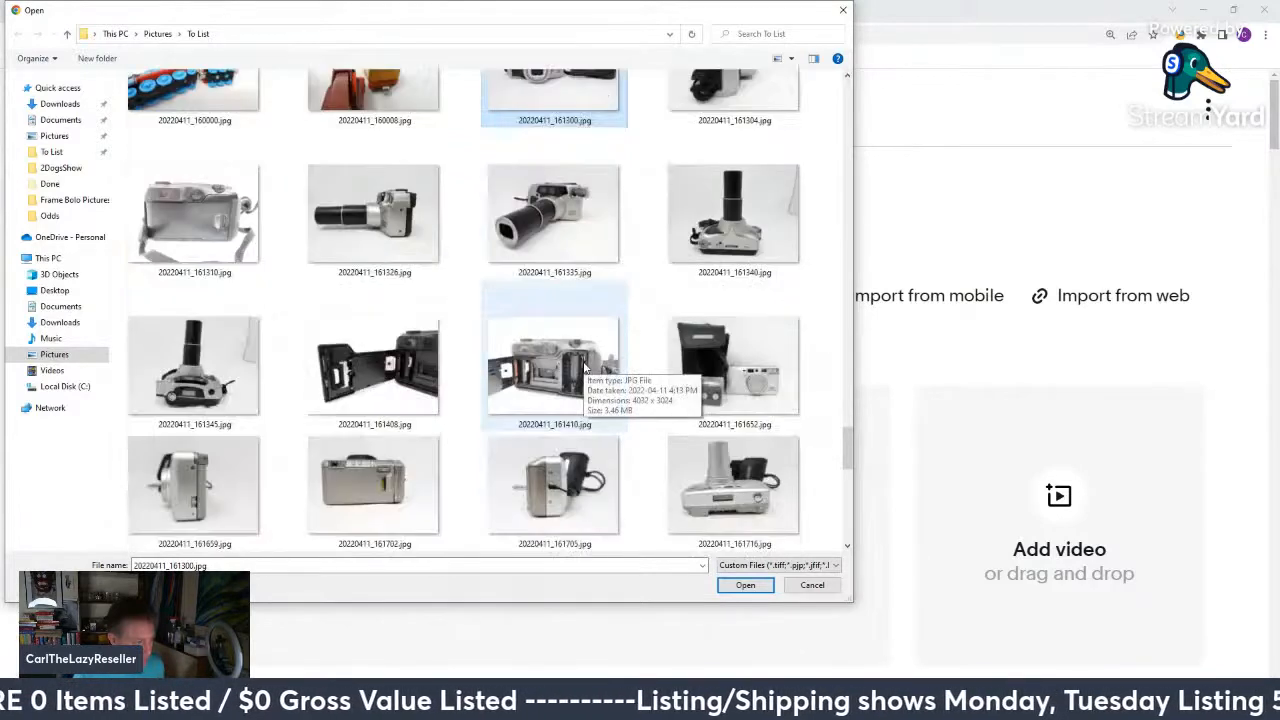
{"action": "left_click", "coordinate": [550, 360], "text": "shift"}
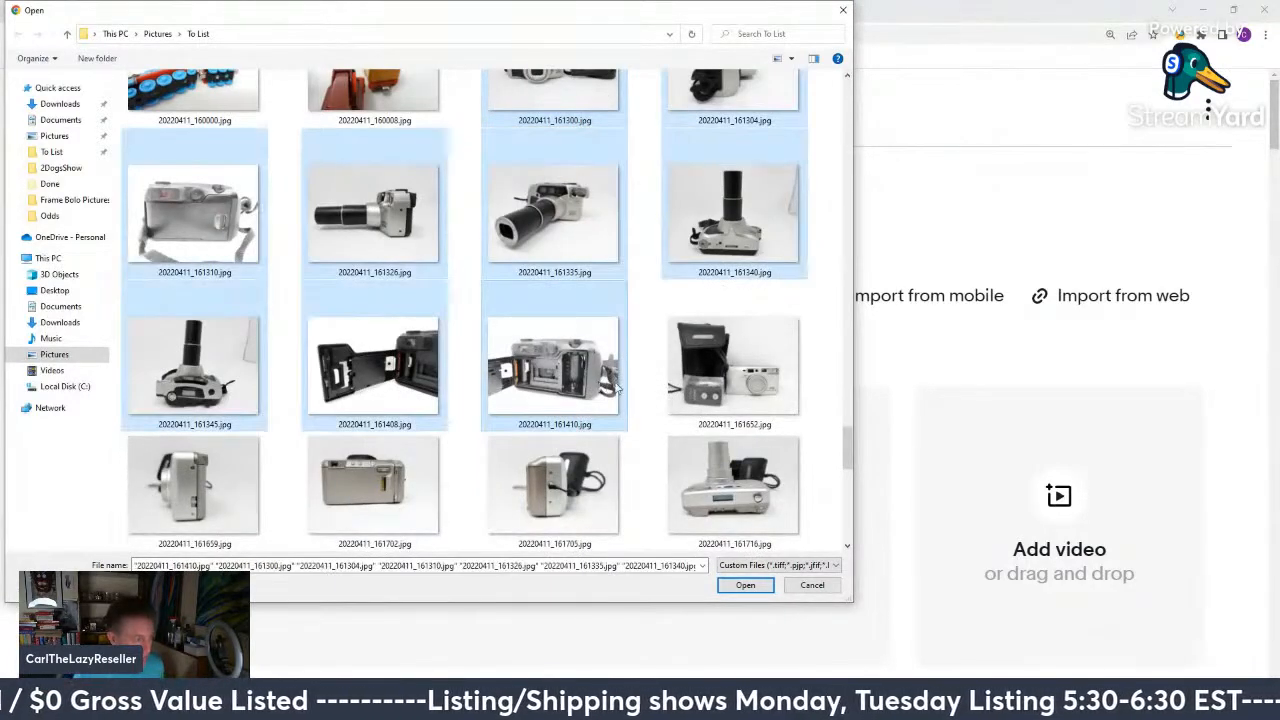
{"action": "left_click", "coordinate": [745, 585]}
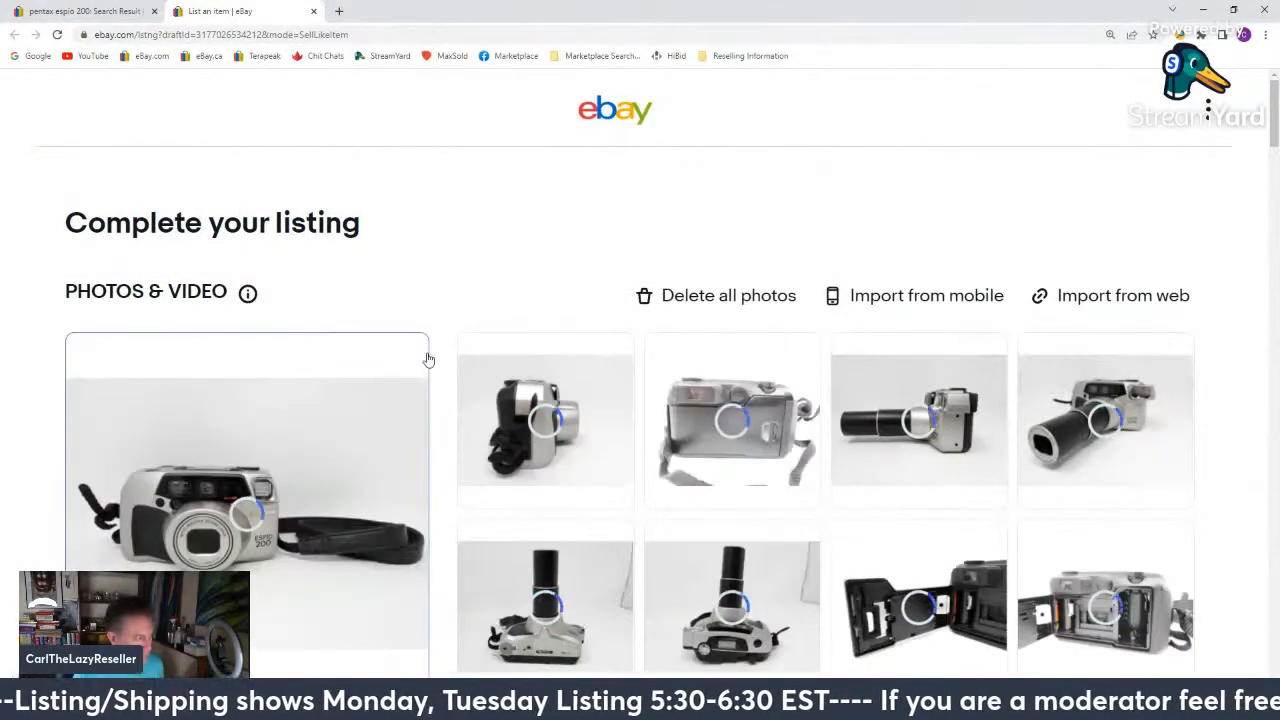
Set the camera listing's custom label (SKU) to G12.
{"action": "scroll", "coordinate": [428, 360], "scroll_direction": "down", "scroll_amount": 1}
{"action": "scroll", "coordinate": [428, 360], "scroll_direction": "down", "scroll_amount": 5}
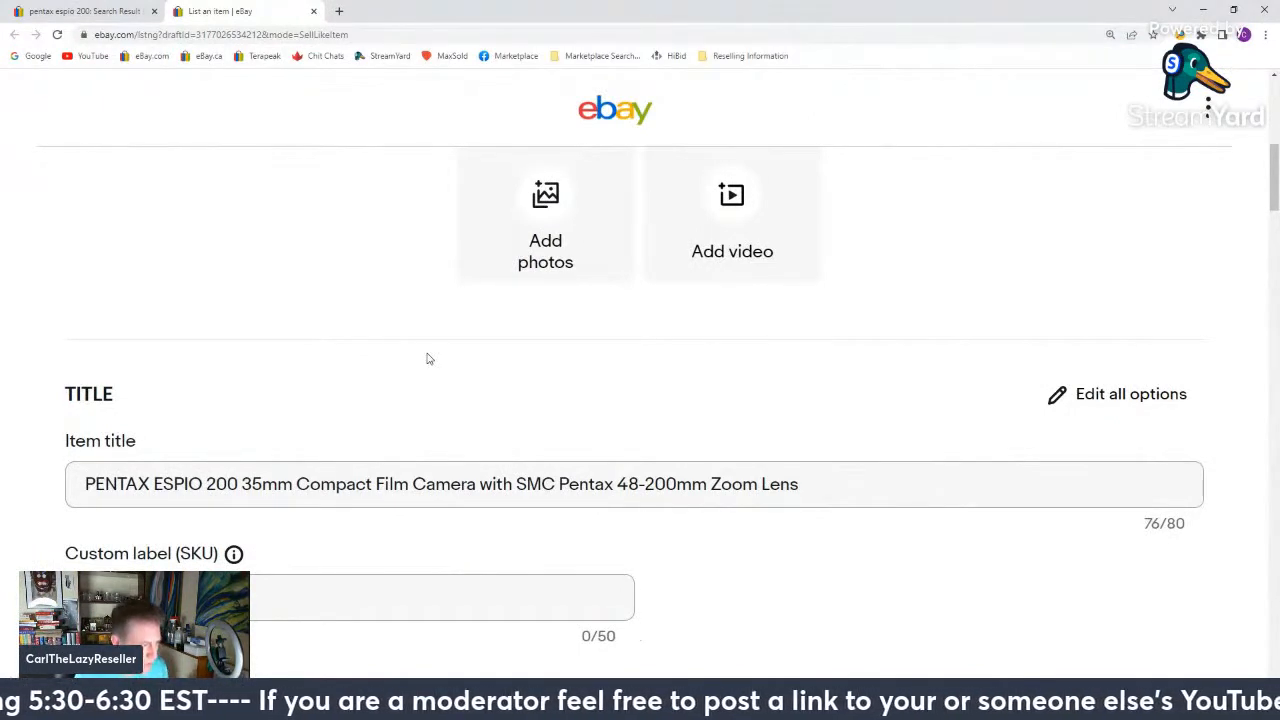
{"action": "scroll", "coordinate": [428, 359], "scroll_direction": "down", "scroll_amount": 2}
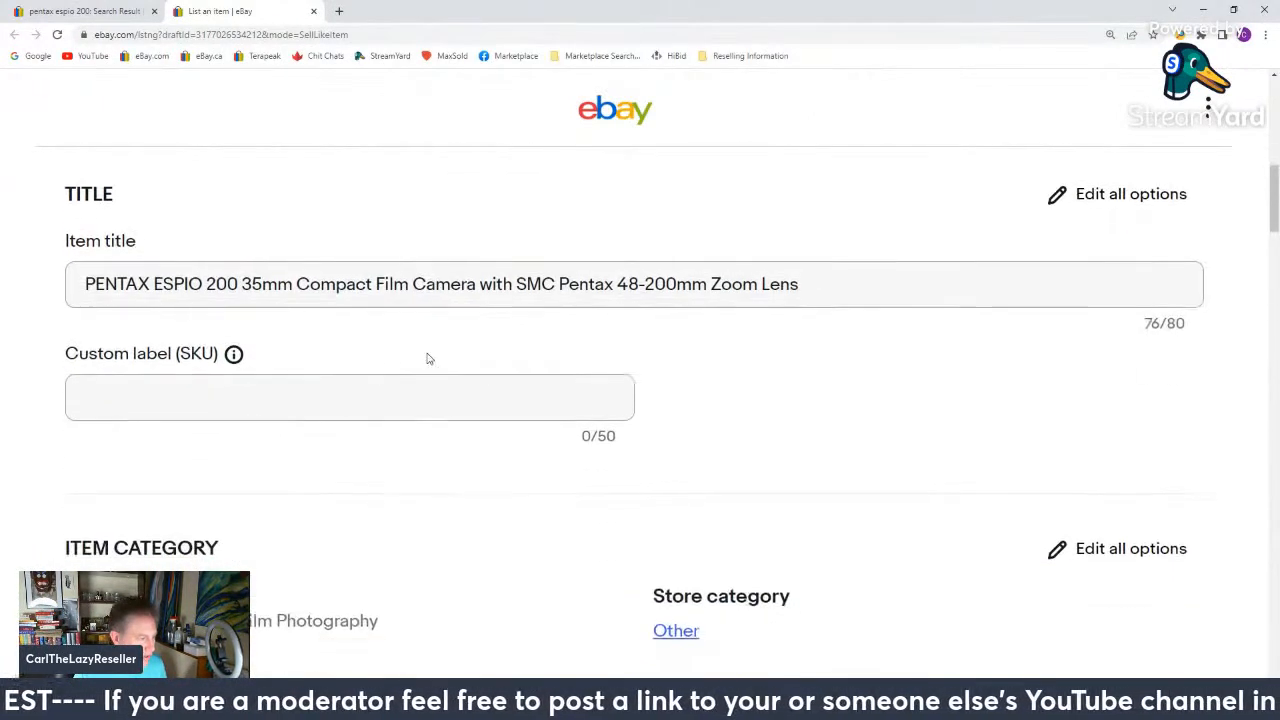
{"action": "left_click", "coordinate": [241, 398]}
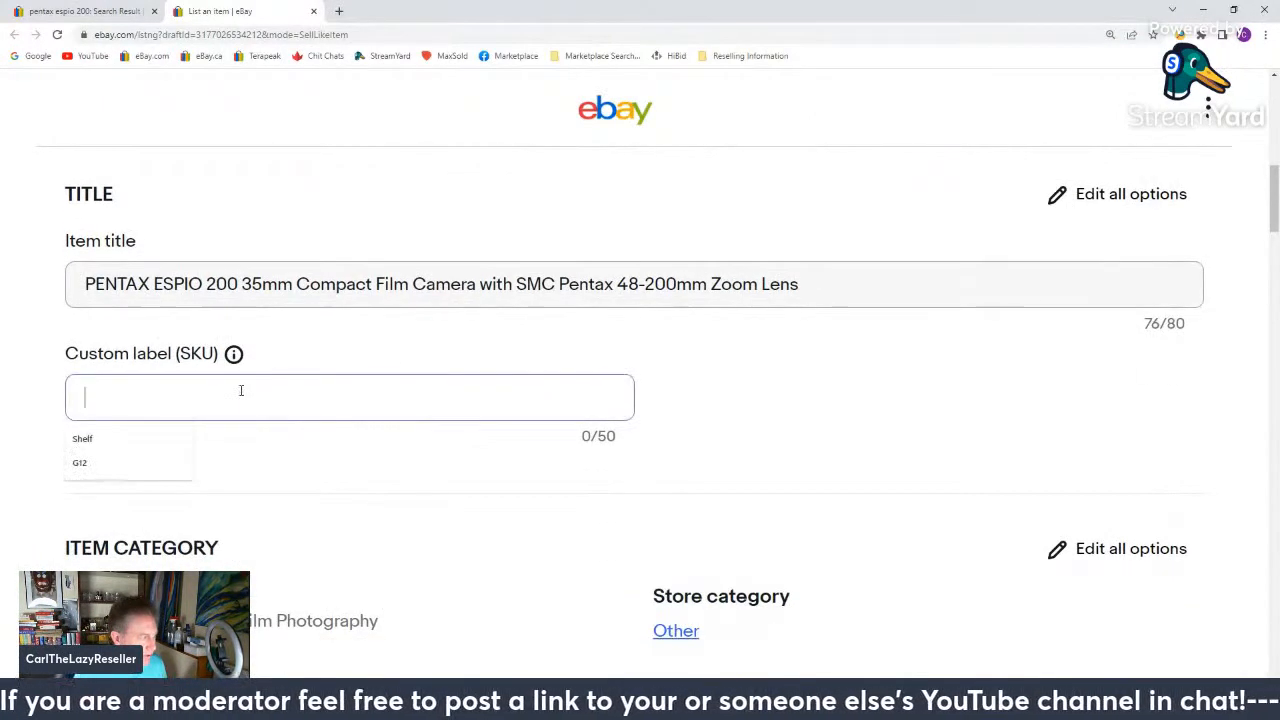
{"action": "left_click", "coordinate": [99, 465]}
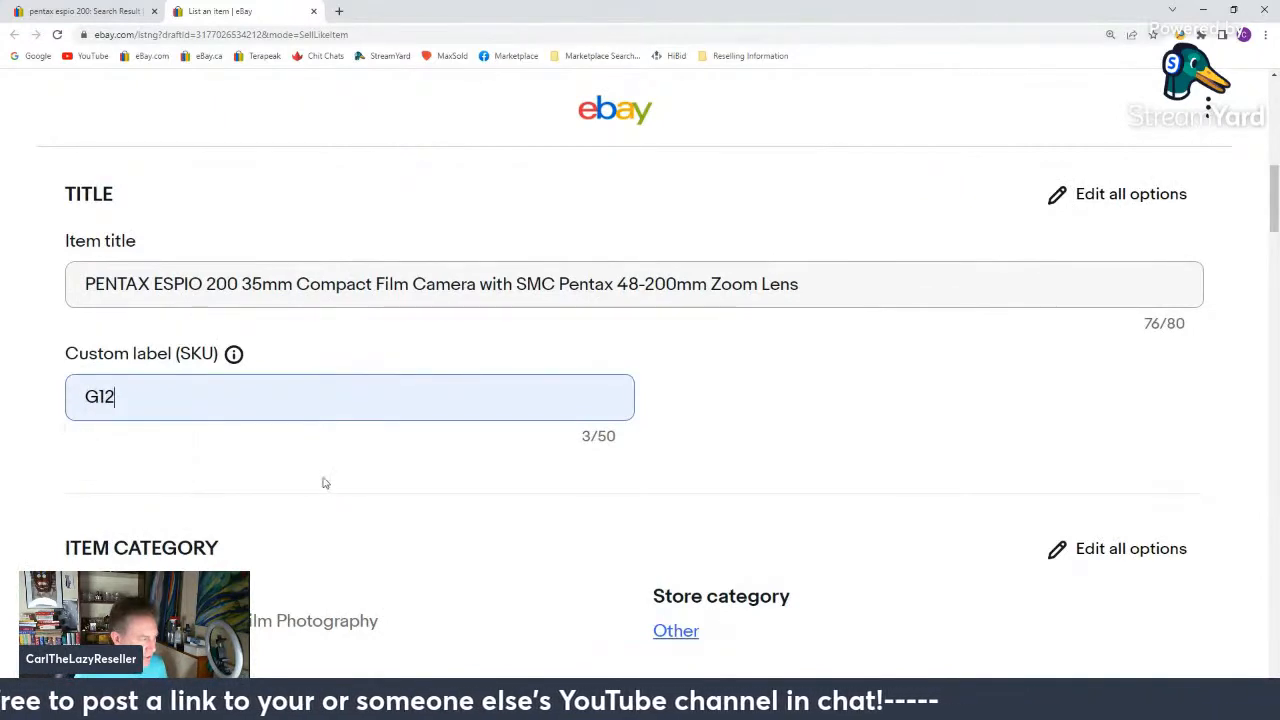
Review the completed Pentax Espio 200 listing, publish it, and close the confirmation.
{"action": "scroll", "coordinate": [324, 482], "scroll_direction": "down", "scroll_amount": 5}
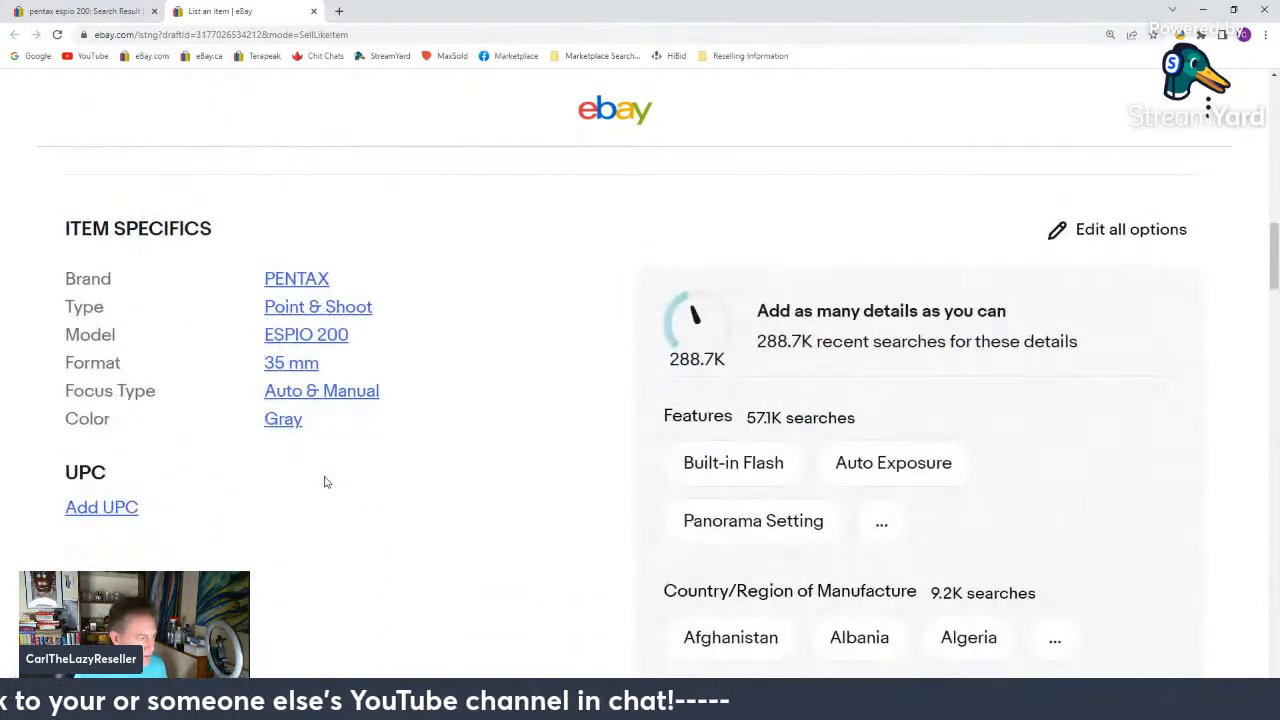
{"action": "scroll", "coordinate": [324, 482], "scroll_direction": "down", "scroll_amount": 10}
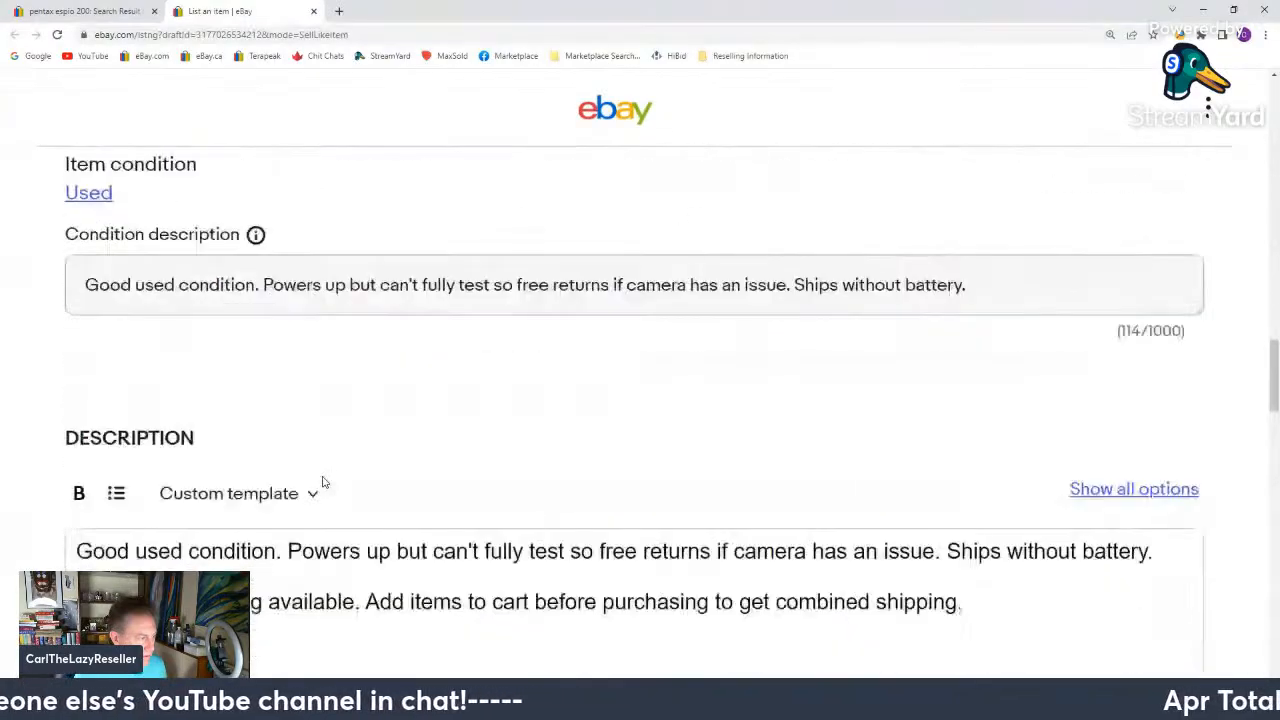
{"action": "scroll", "coordinate": [322, 483], "scroll_direction": "down", "scroll_amount": 10}
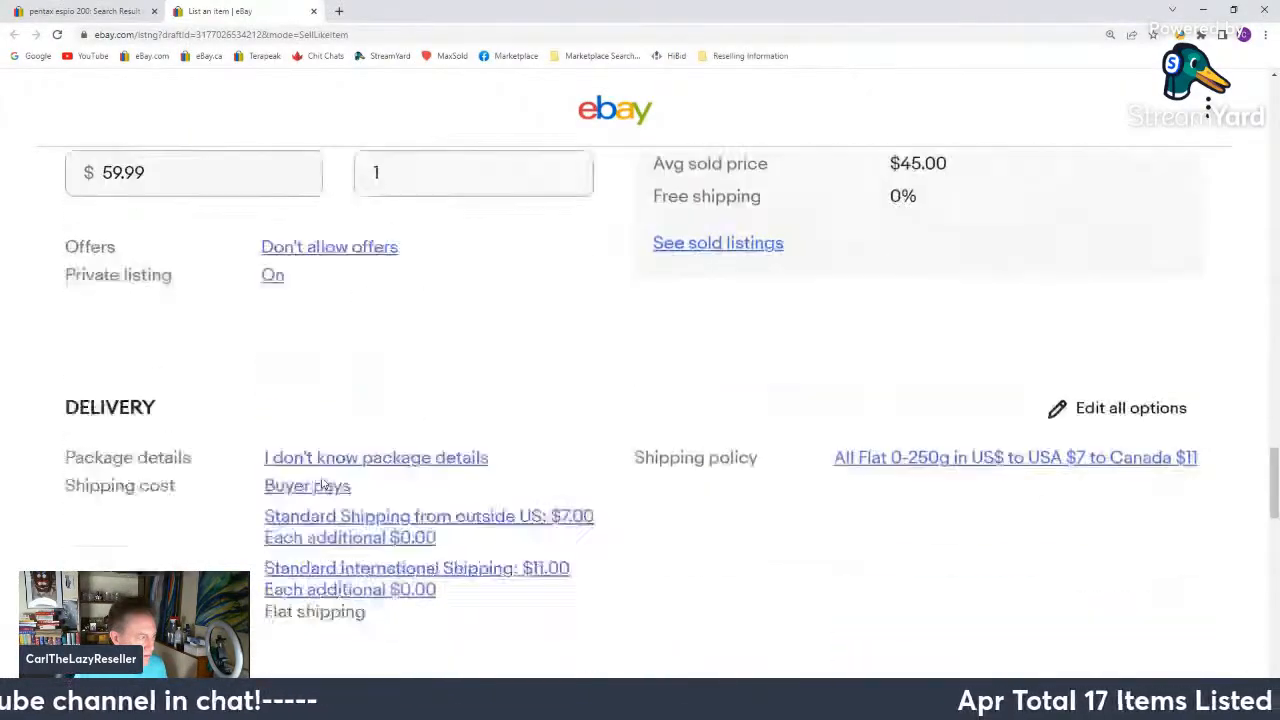
{"action": "scroll", "coordinate": [322, 483], "scroll_direction": "down", "scroll_amount": 10}
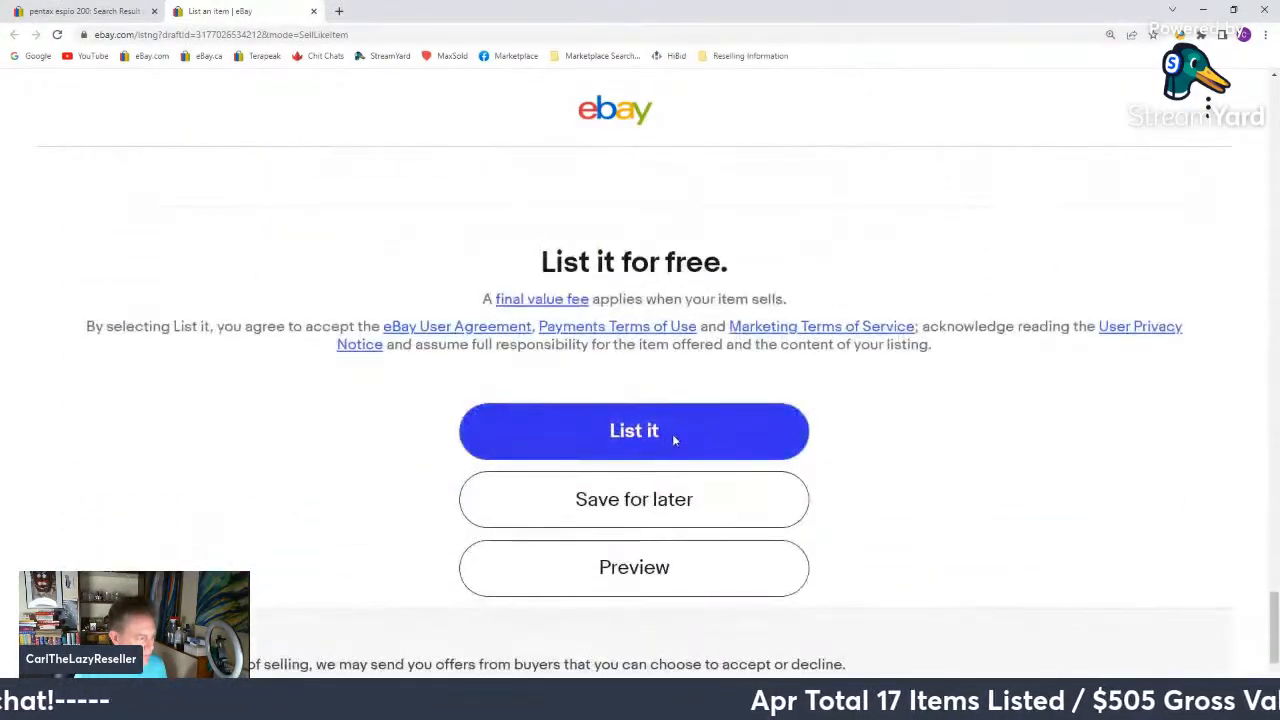
{"action": "left_click", "coordinate": [673, 438]}
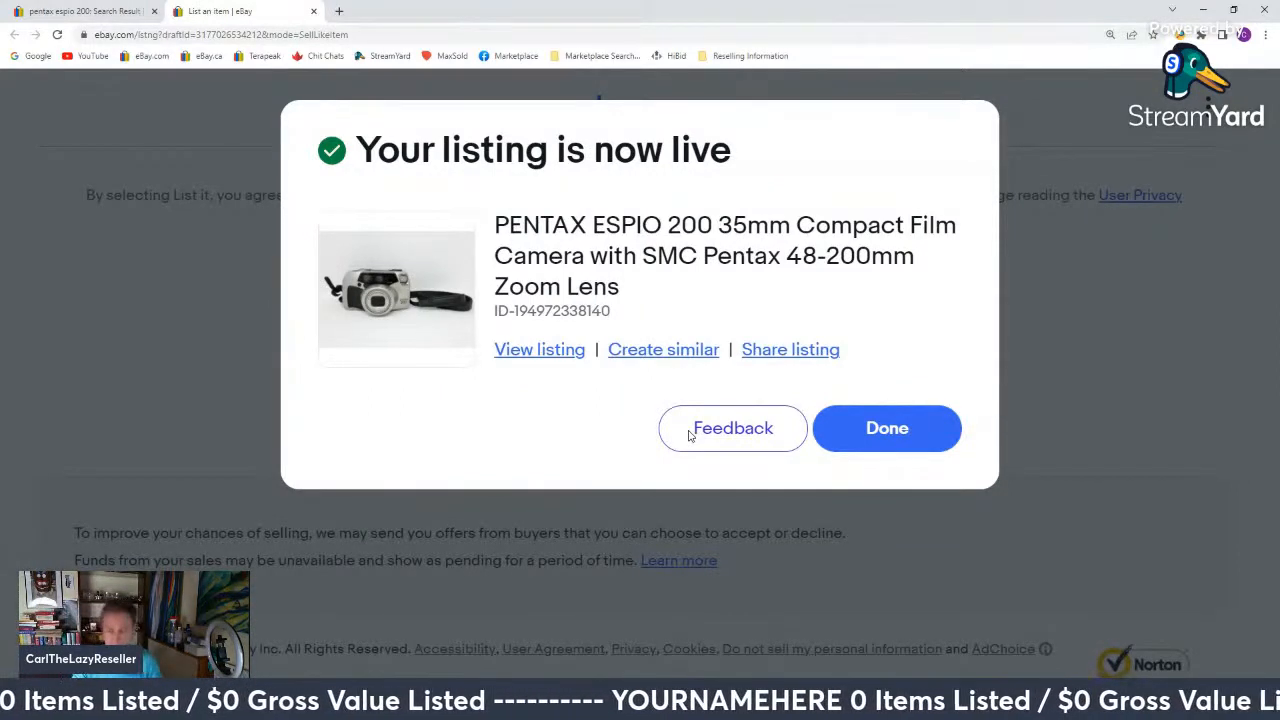
{"action": "left_click", "coordinate": [820, 428]}
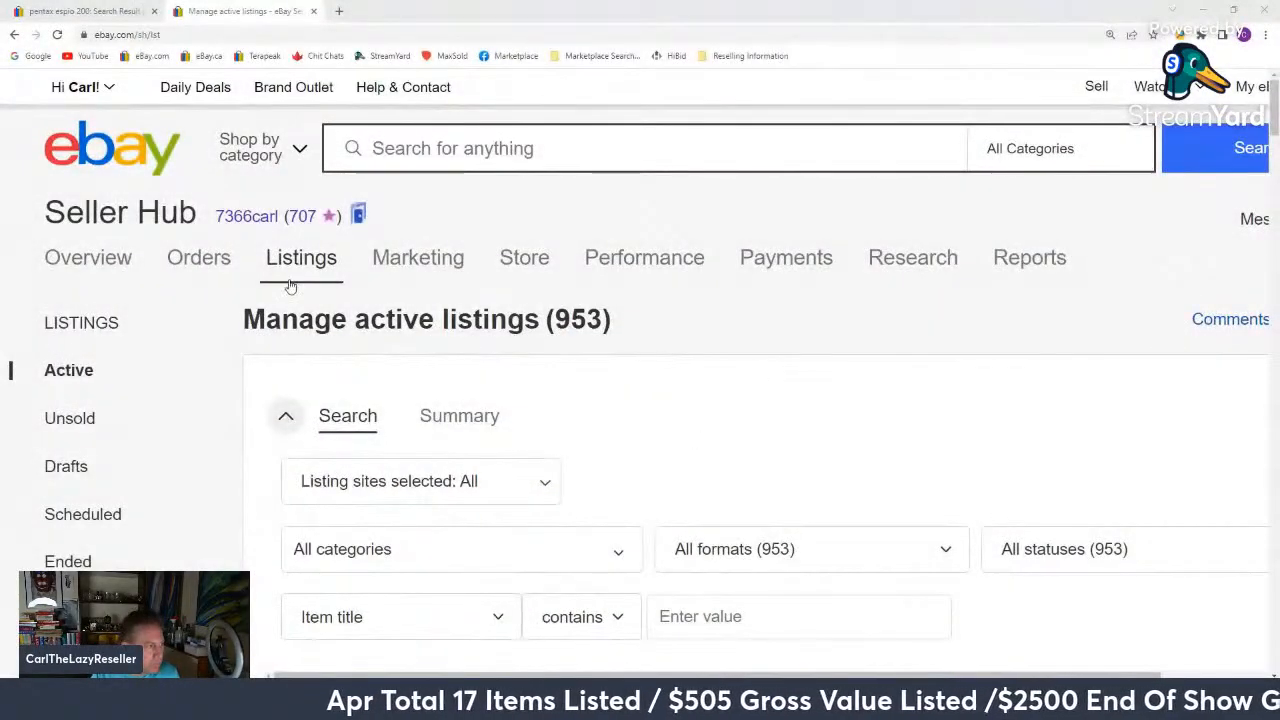
Go to the listing drafts in Seller Hub and resume the "Boco & Daisy Diesels" draft.
{"action": "mouse_move", "coordinate": [290, 286]}
{"action": "left_click", "coordinate": [300, 427]}
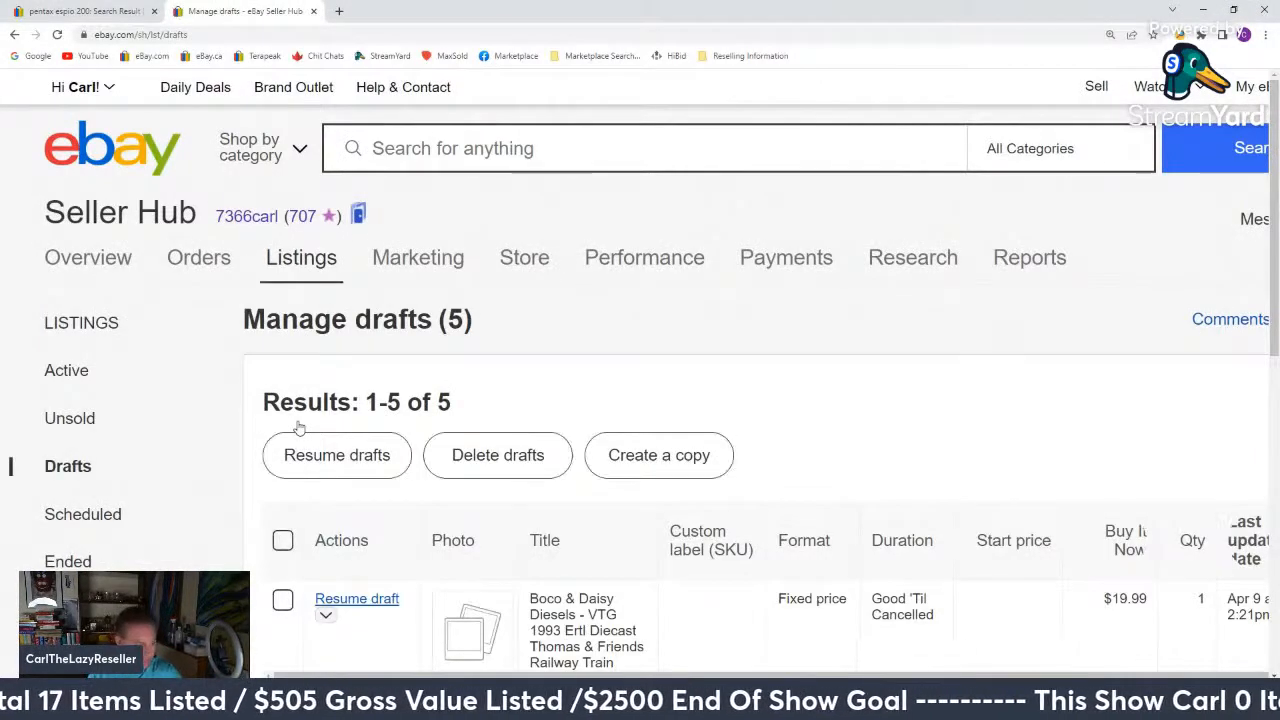
{"action": "scroll", "coordinate": [295, 428], "scroll_direction": "down", "scroll_amount": 2}
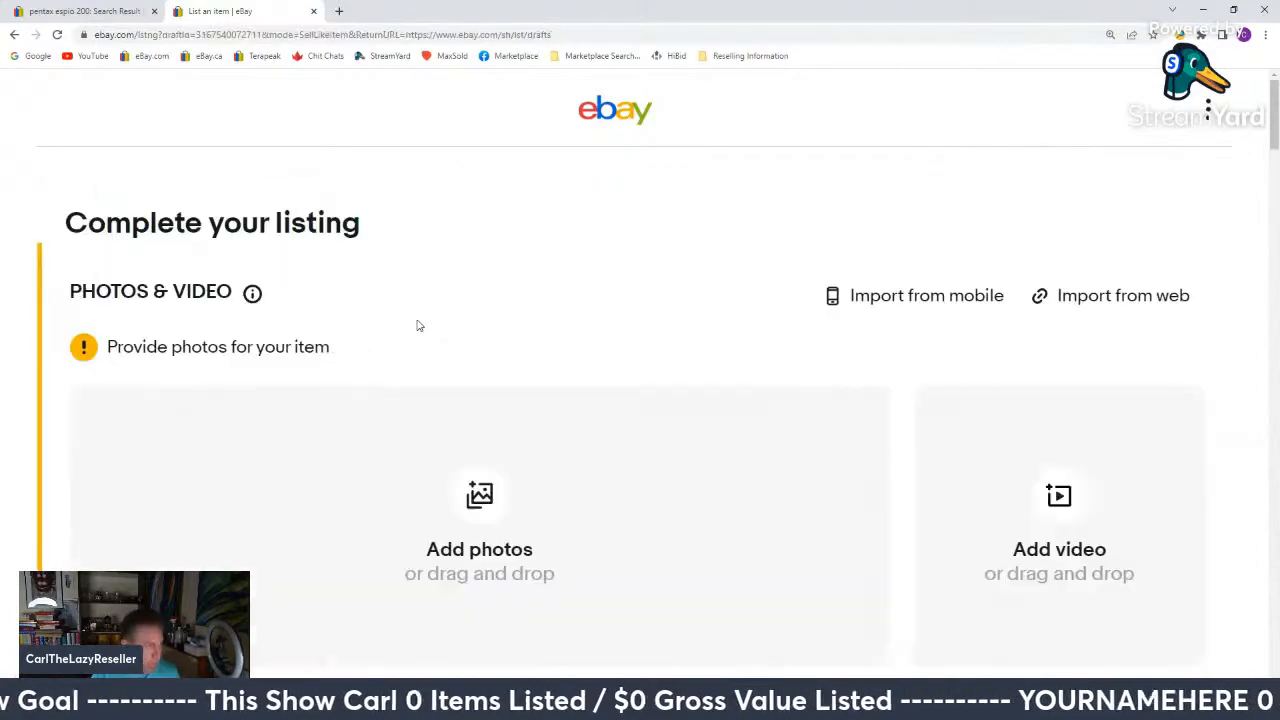
Add the green train photos 20220409_172909.jpg through 20220409_172948.jpg from the To List folder to the draft.
{"action": "left_click", "coordinate": [487, 501]}
{"action": "left_click_drag", "start_coordinate": [848, 110], "coordinate": [829, 317]}
{"action": "left_click", "coordinate": [717, 295]}
{"action": "scroll", "coordinate": [717, 295], "scroll_direction": "down", "scroll_amount": 2}
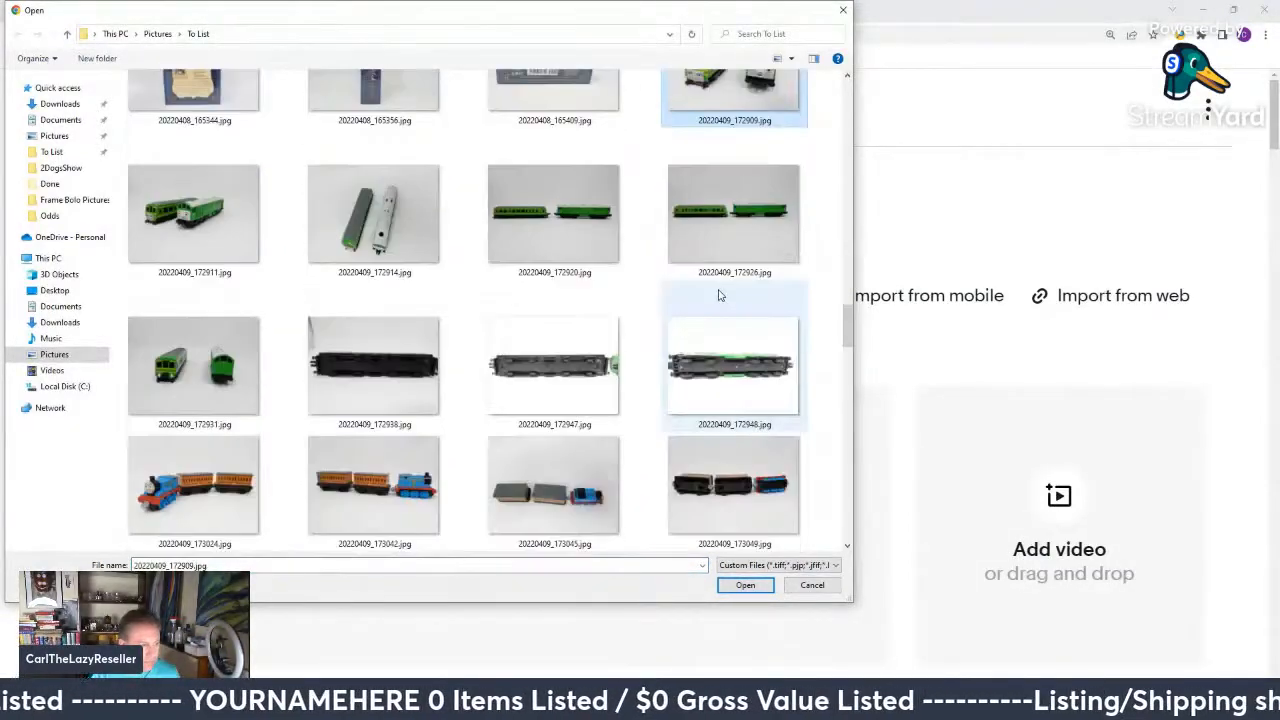
{"action": "left_click", "coordinate": [741, 363], "text": "shift"}
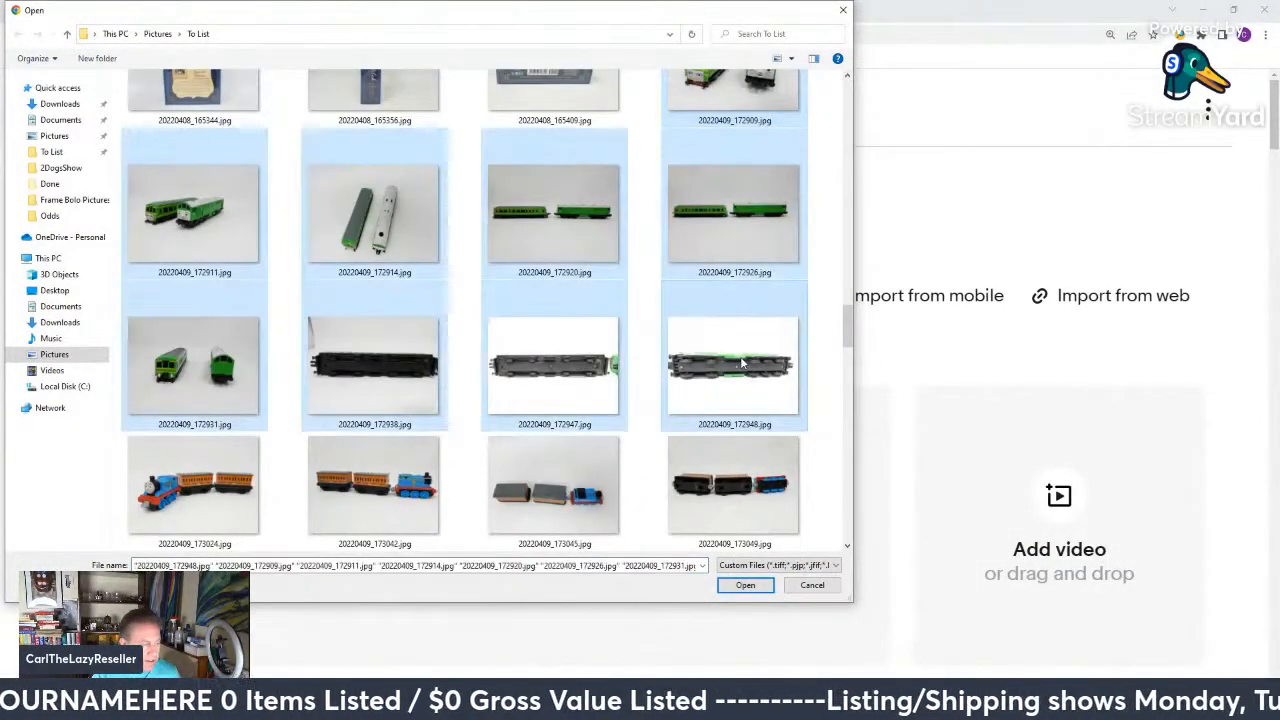
{"action": "left_click", "coordinate": [746, 586]}
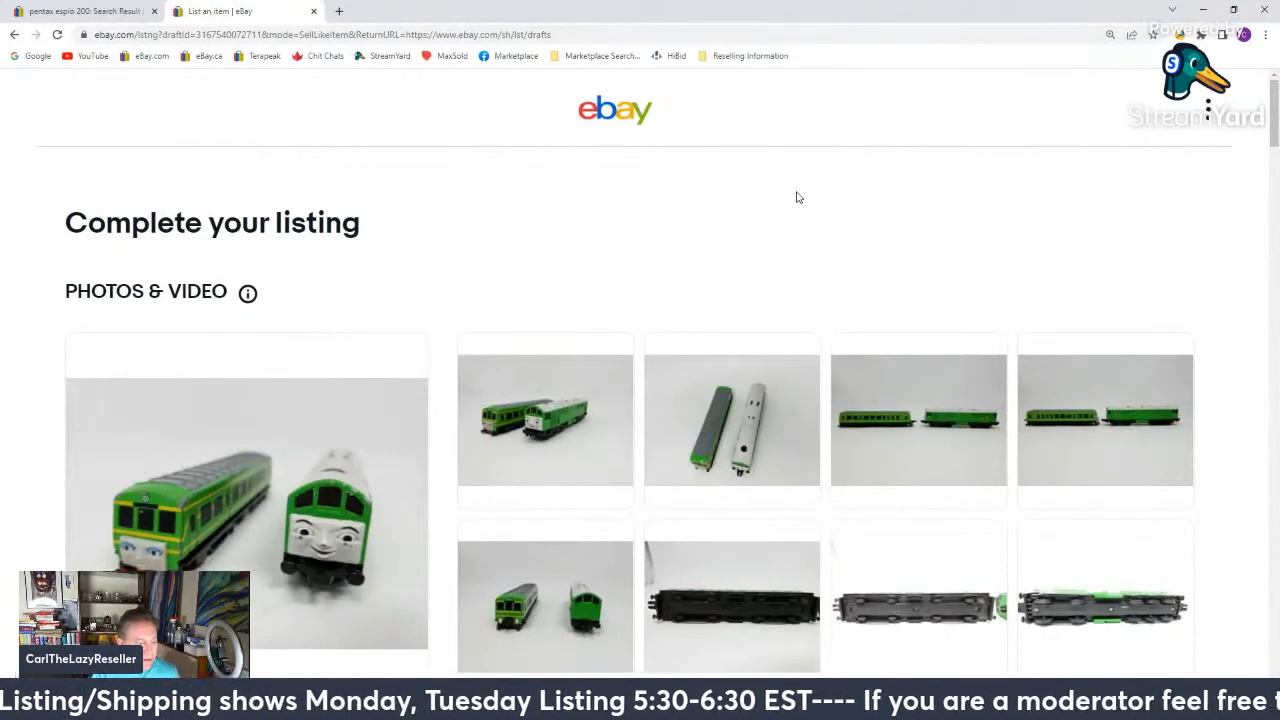
Set the train listing's custom label (SKU) to G12 and remove "- VTG" from its item title.
{"action": "scroll", "coordinate": [797, 197], "scroll_direction": "down", "scroll_amount": 6}
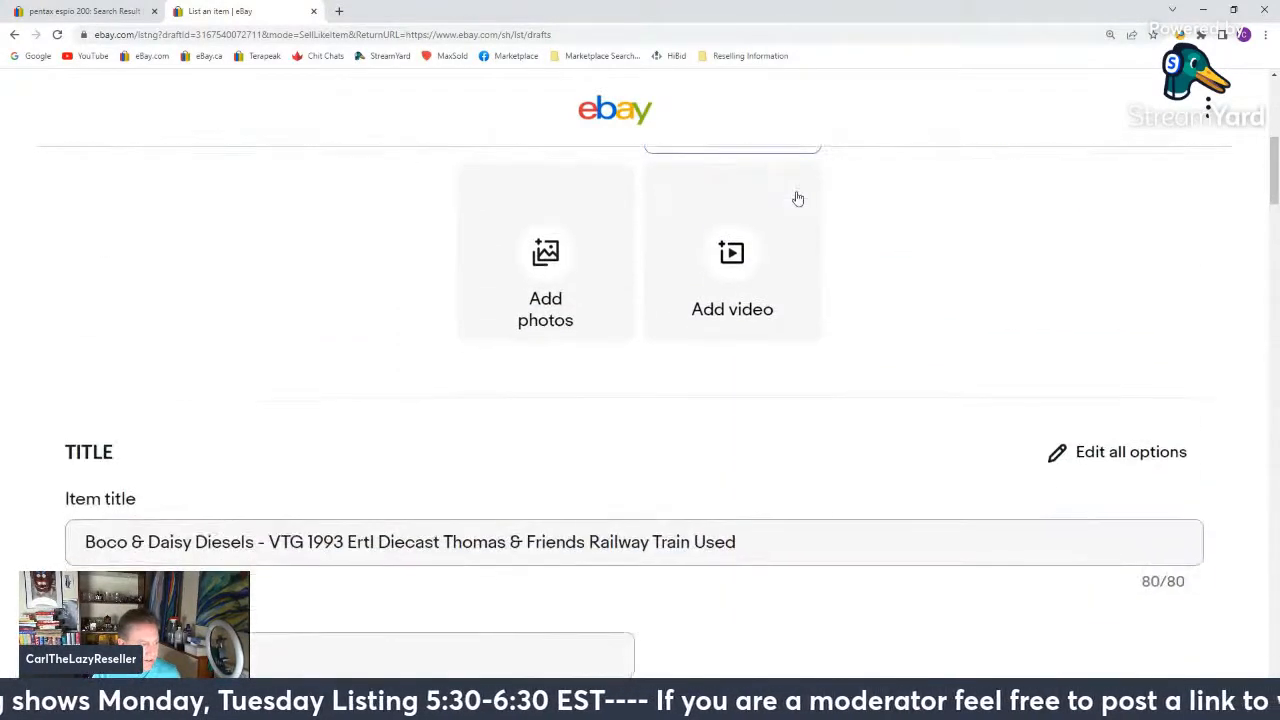
{"action": "scroll", "coordinate": [797, 197], "scroll_direction": "down", "scroll_amount": 2}
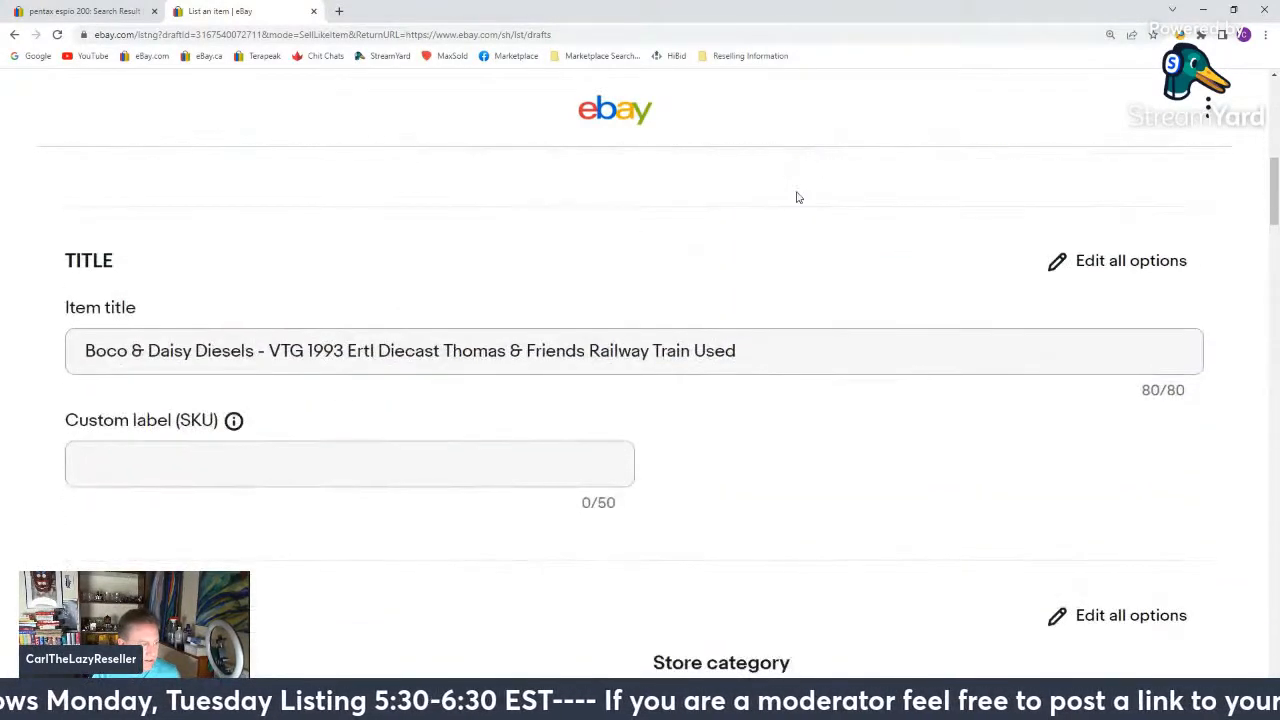
{"action": "left_click", "coordinate": [395, 458]}
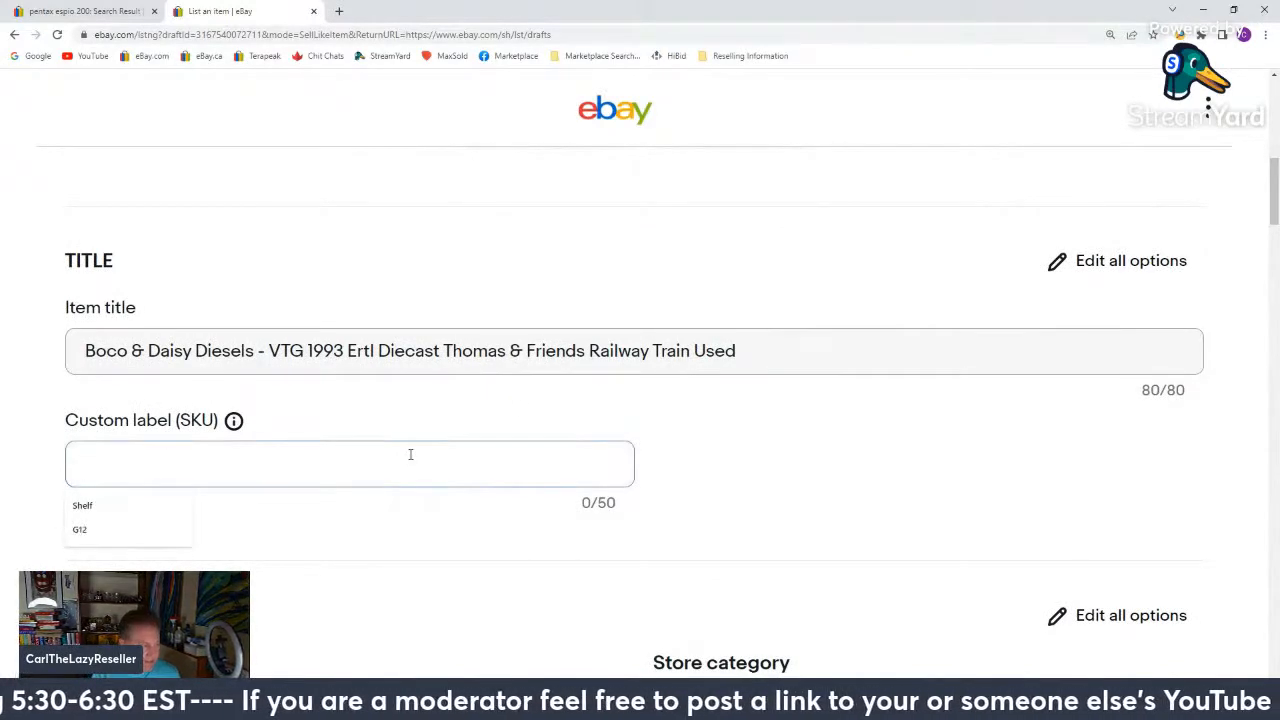
{"action": "left_click", "coordinate": [126, 535]}
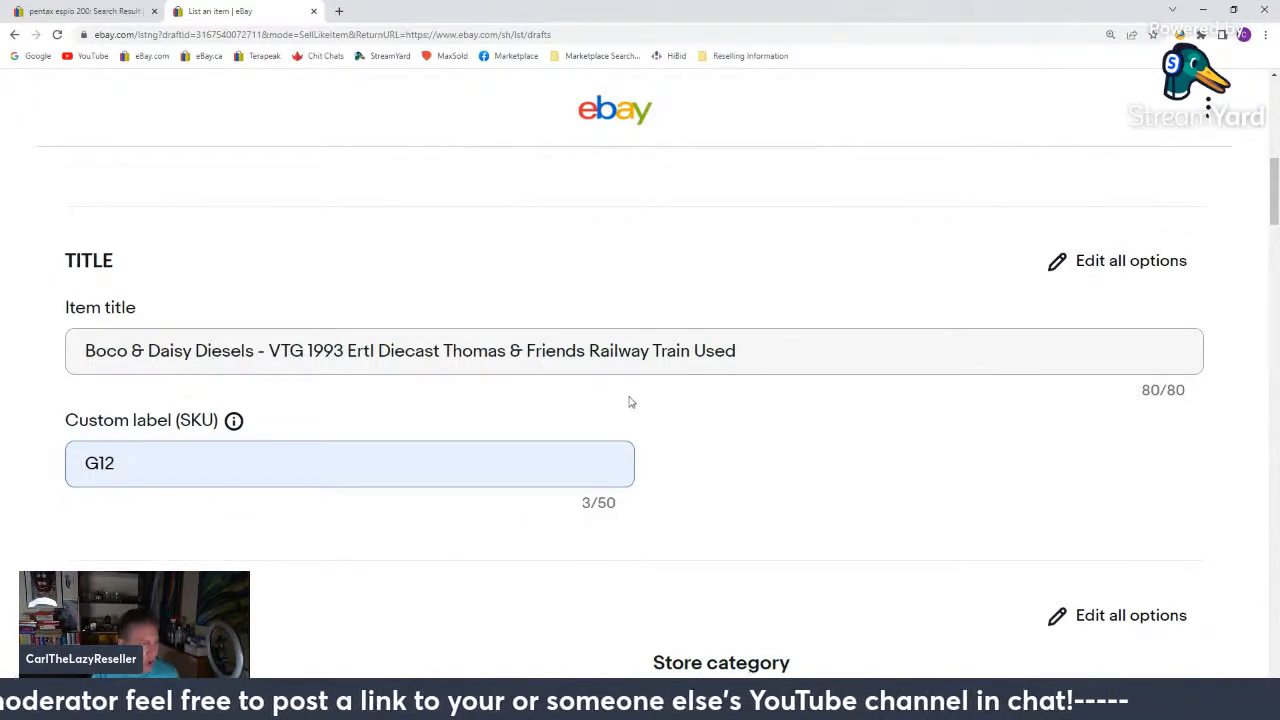
{"action": "left_click", "coordinate": [260, 352]}
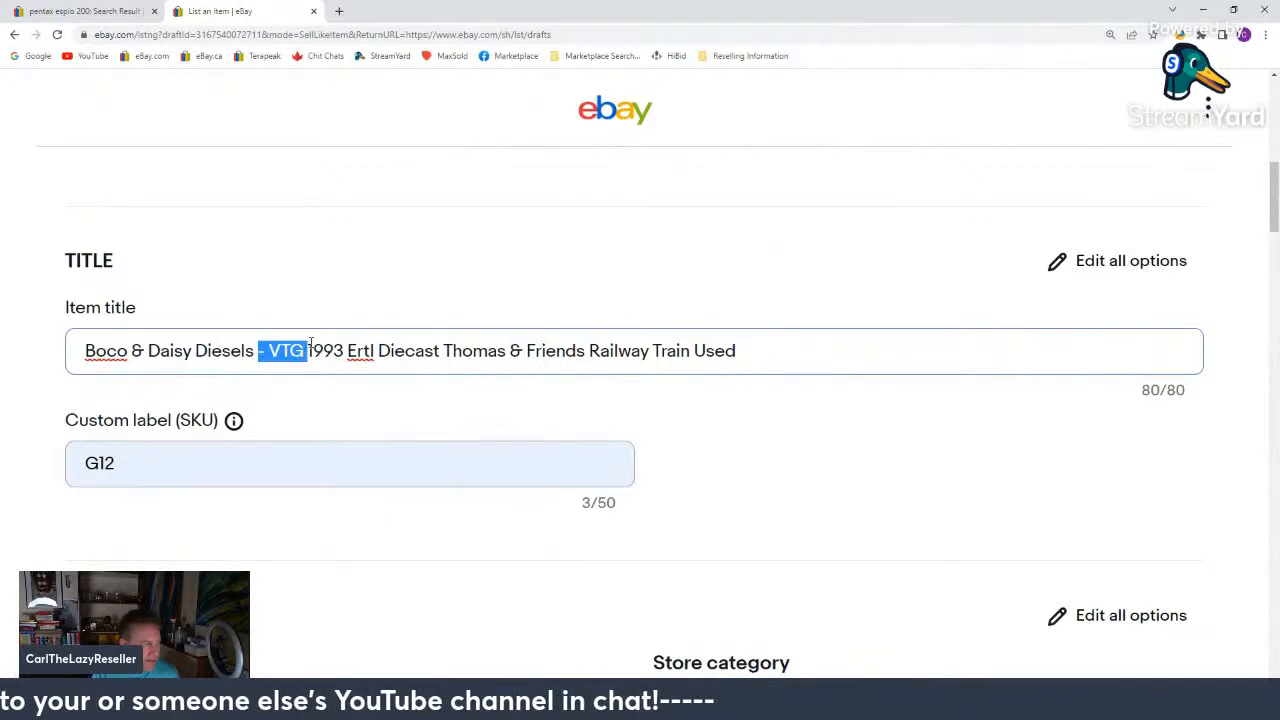
{"action": "key", "text": "BackSpace"}
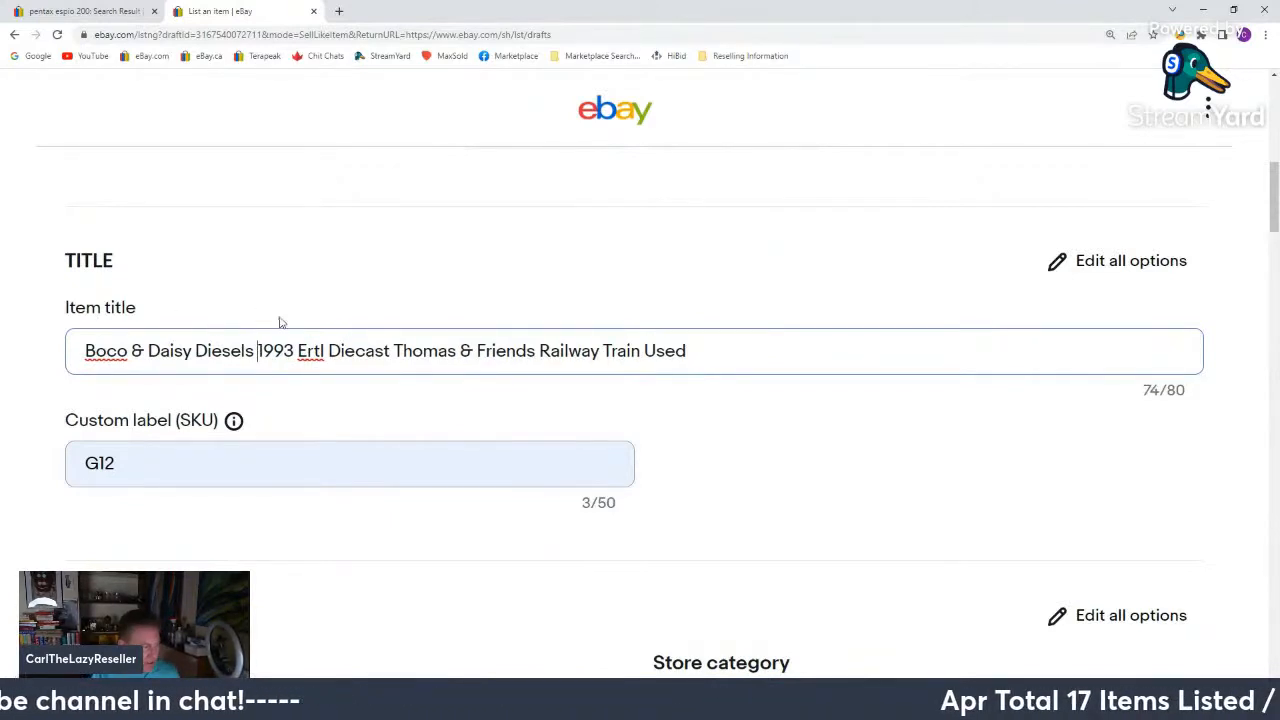
Set the item condition of the Boco & Daisy Diesels train listing to Used.
{"action": "scroll", "coordinate": [280, 322], "scroll_direction": "down", "scroll_amount": 5}
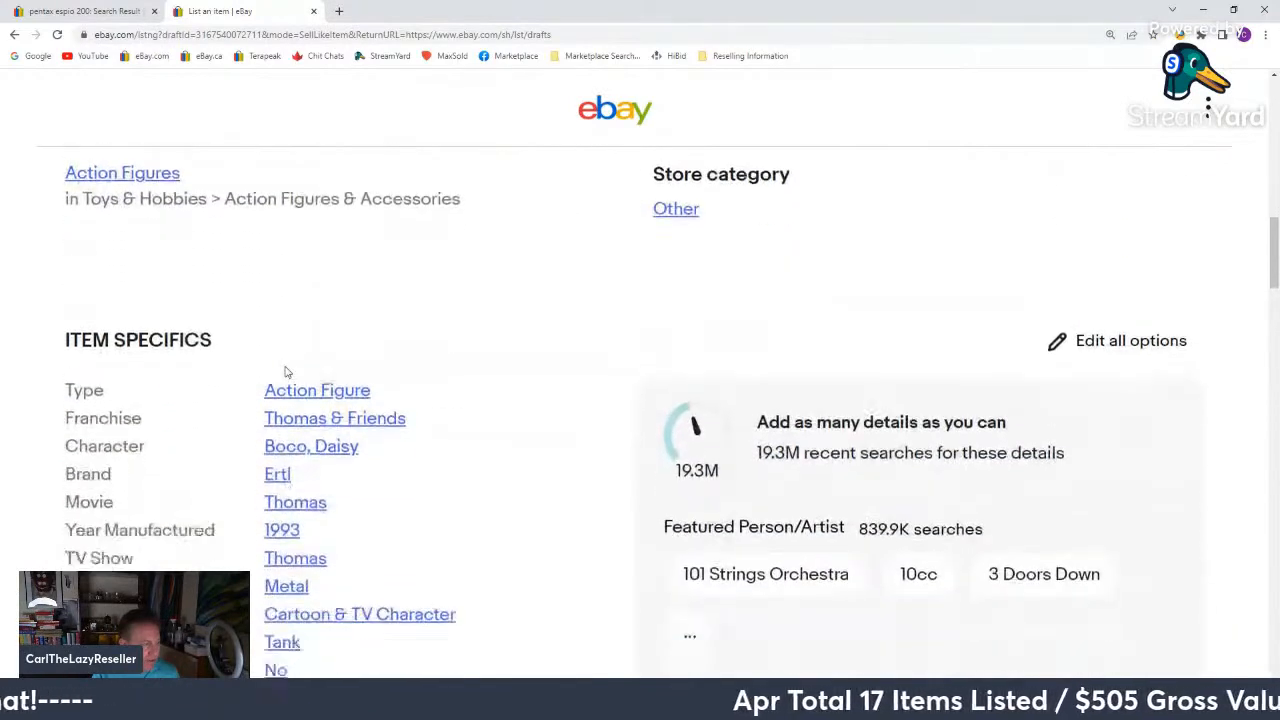
{"action": "scroll", "coordinate": [285, 372], "scroll_direction": "down", "scroll_amount": 1}
{"action": "scroll", "coordinate": [285, 372], "scroll_direction": "down", "scroll_amount": 7}
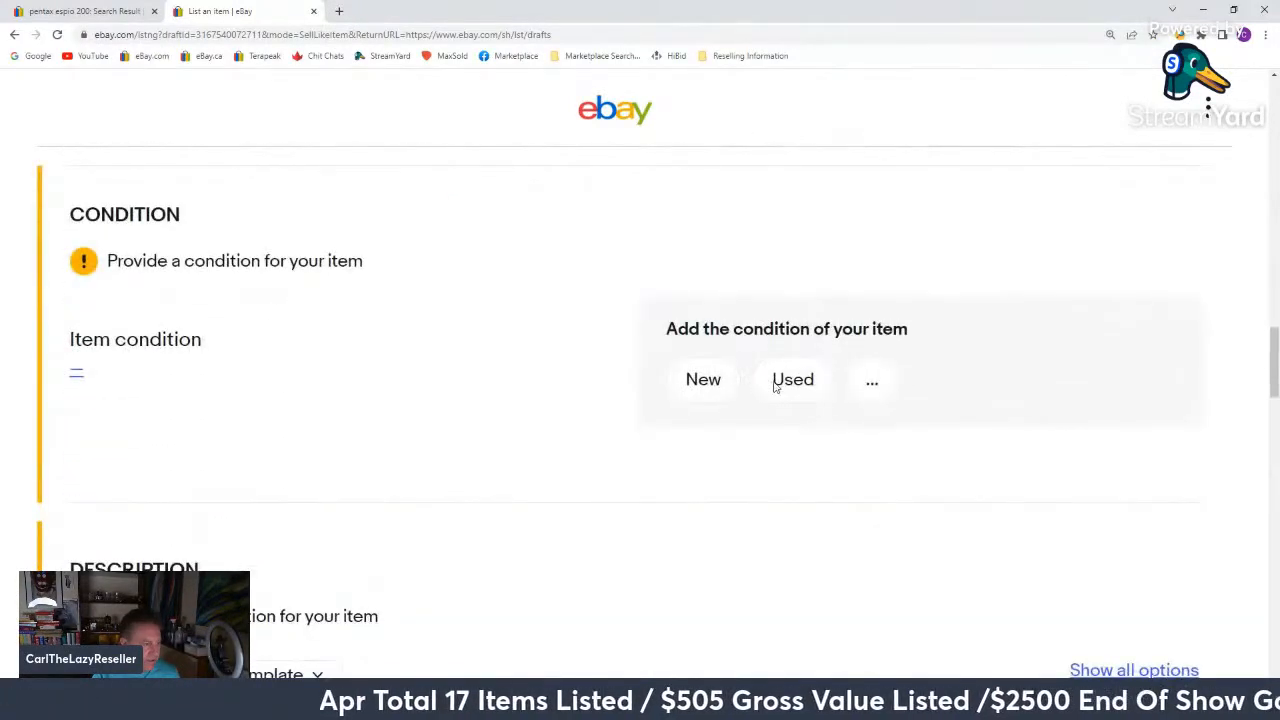
{"action": "left_click", "coordinate": [775, 387]}
Insert the saved "Played with Marks" template into the train listing's description.
{"action": "scroll", "coordinate": [697, 397], "scroll_direction": "down", "scroll_amount": 3}
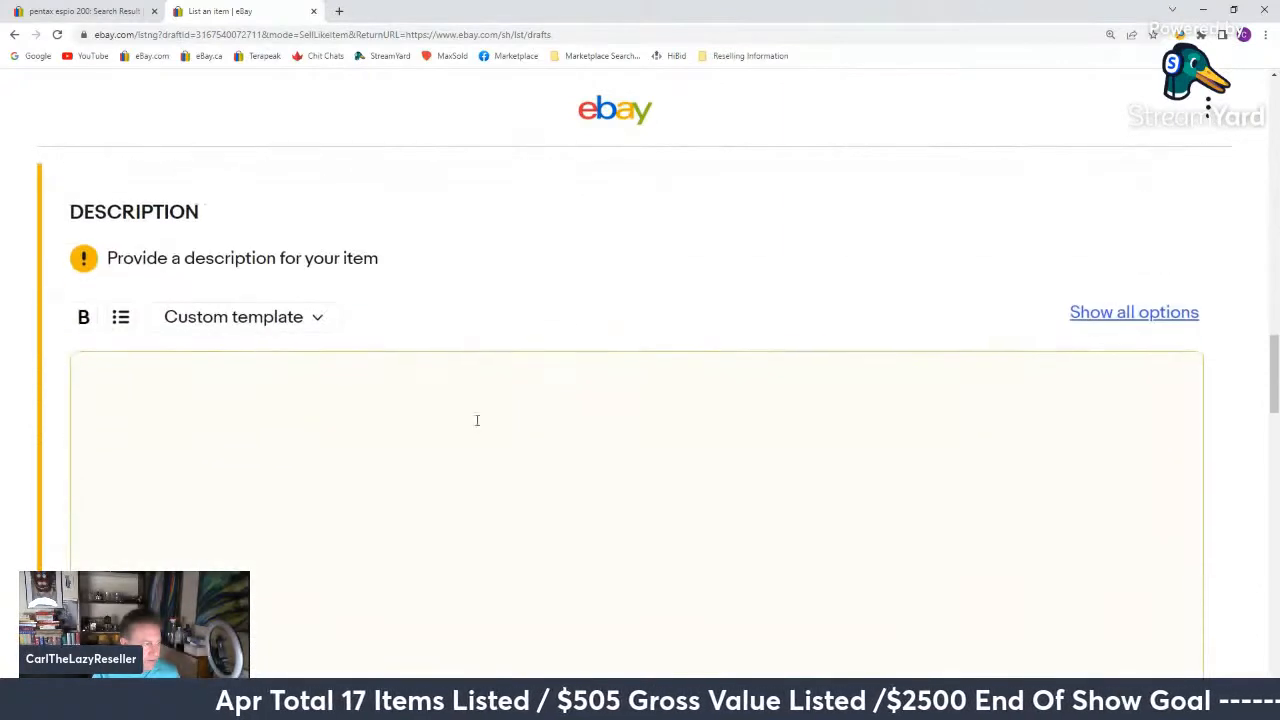
{"action": "left_click", "coordinate": [248, 330]}
{"action": "scroll", "coordinate": [255, 435], "scroll_direction": "down", "scroll_amount": 3}
{"action": "scroll", "coordinate": [300, 500], "scroll_direction": "down", "scroll_amount": 2}
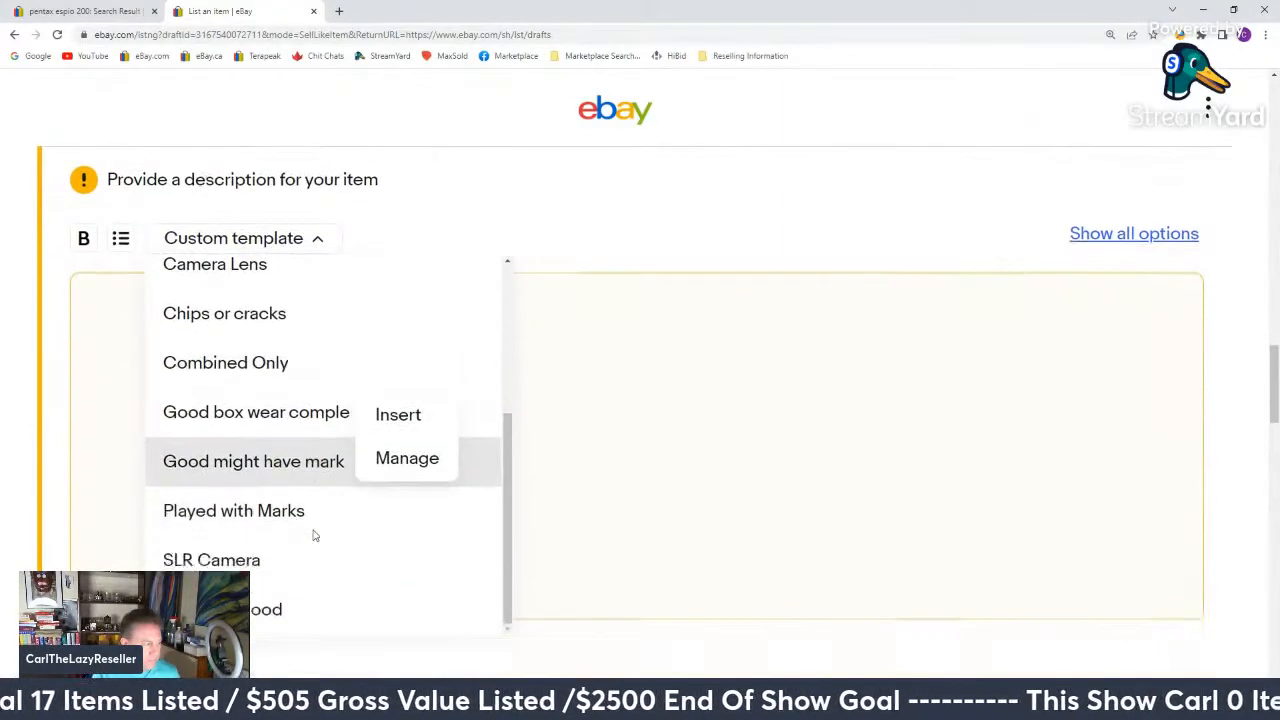
{"action": "scroll", "coordinate": [316, 463], "scroll_direction": "up", "scroll_amount": 3}
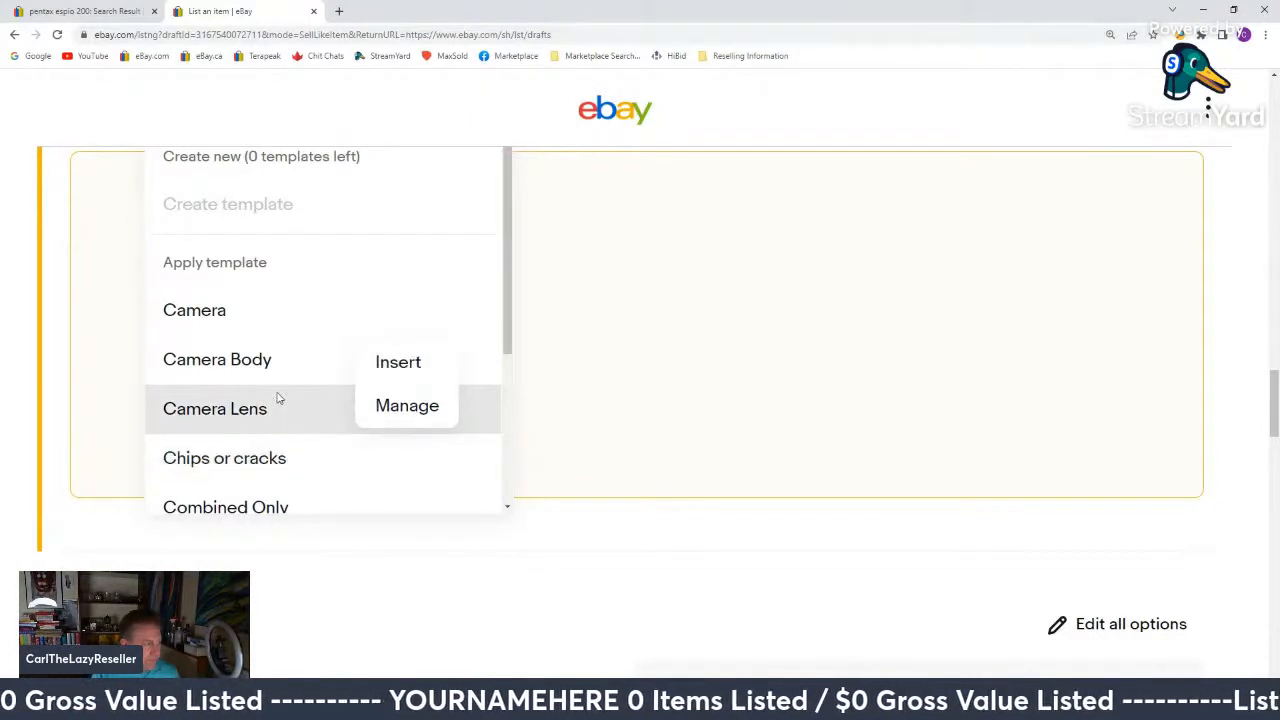
{"action": "scroll", "coordinate": [271, 330], "scroll_direction": "down", "scroll_amount": 3}
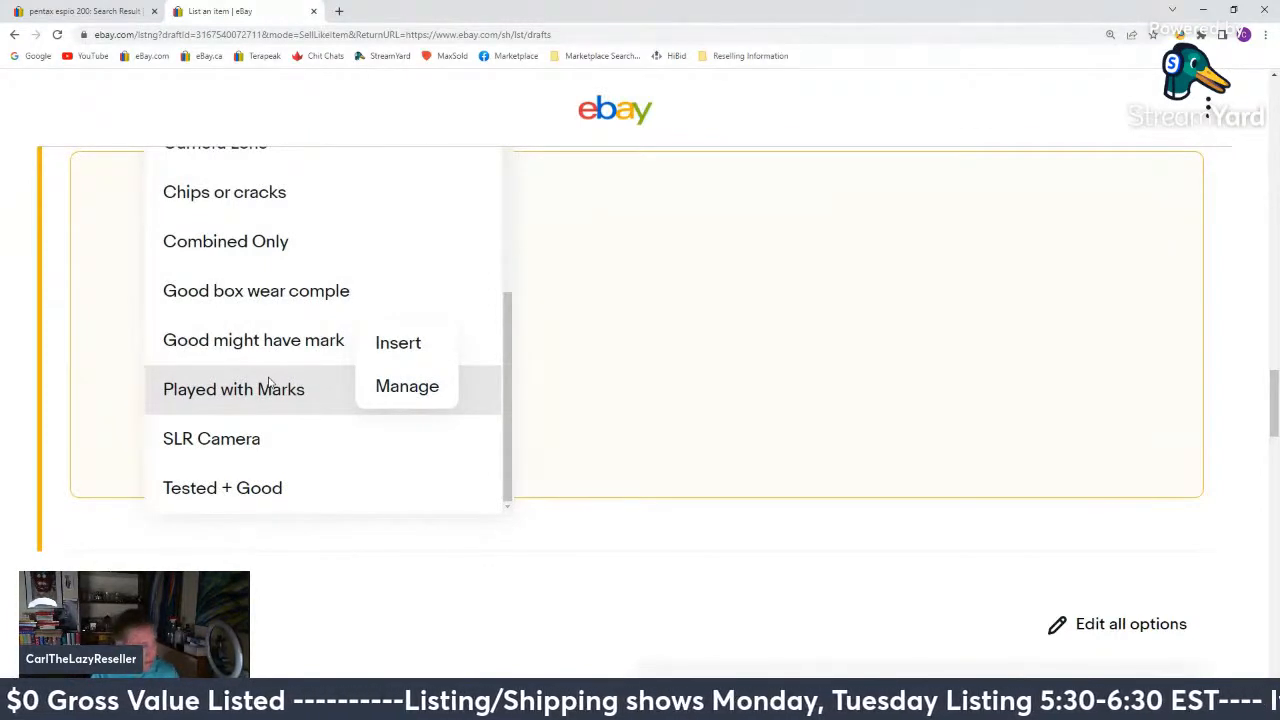
{"action": "left_click", "coordinate": [428, 343]}
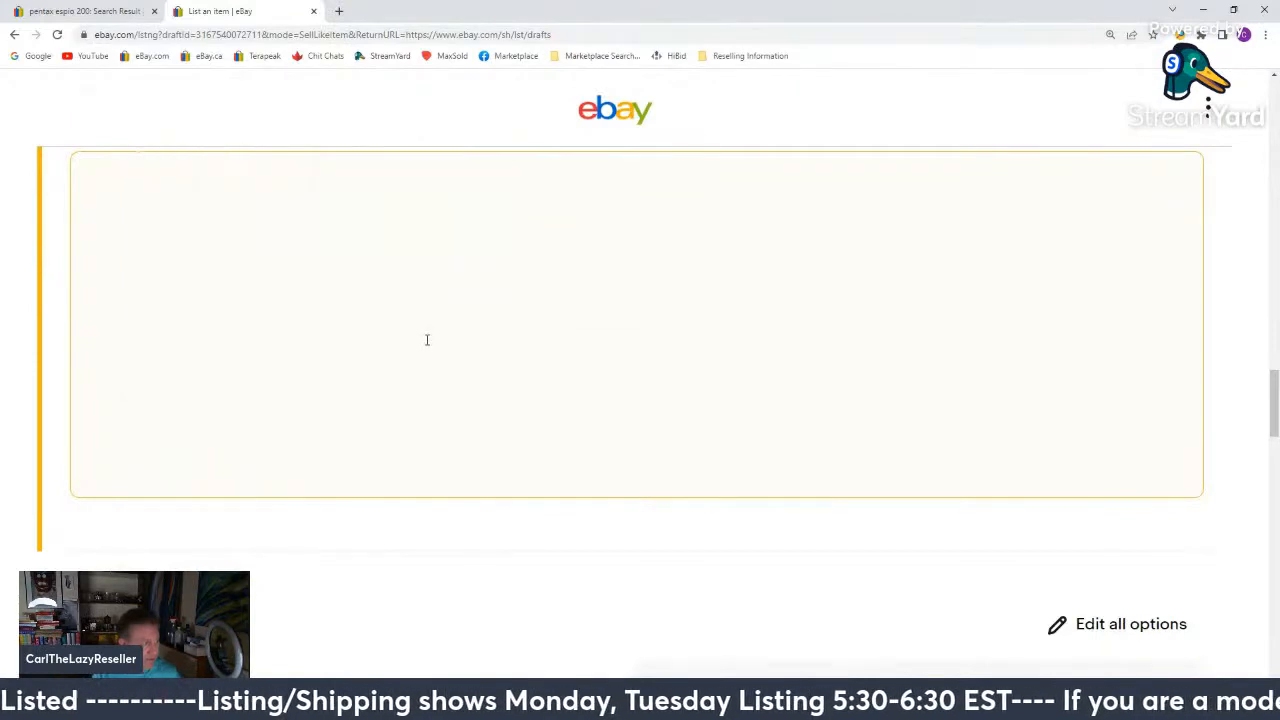
Copy the description's first line about played-with used condition, marks and worn paint into the condition description.
{"action": "left_click_drag", "start_coordinate": [878, 513], "coordinate": [20, 520]}
{"action": "key", "text": "ctrl+c"}
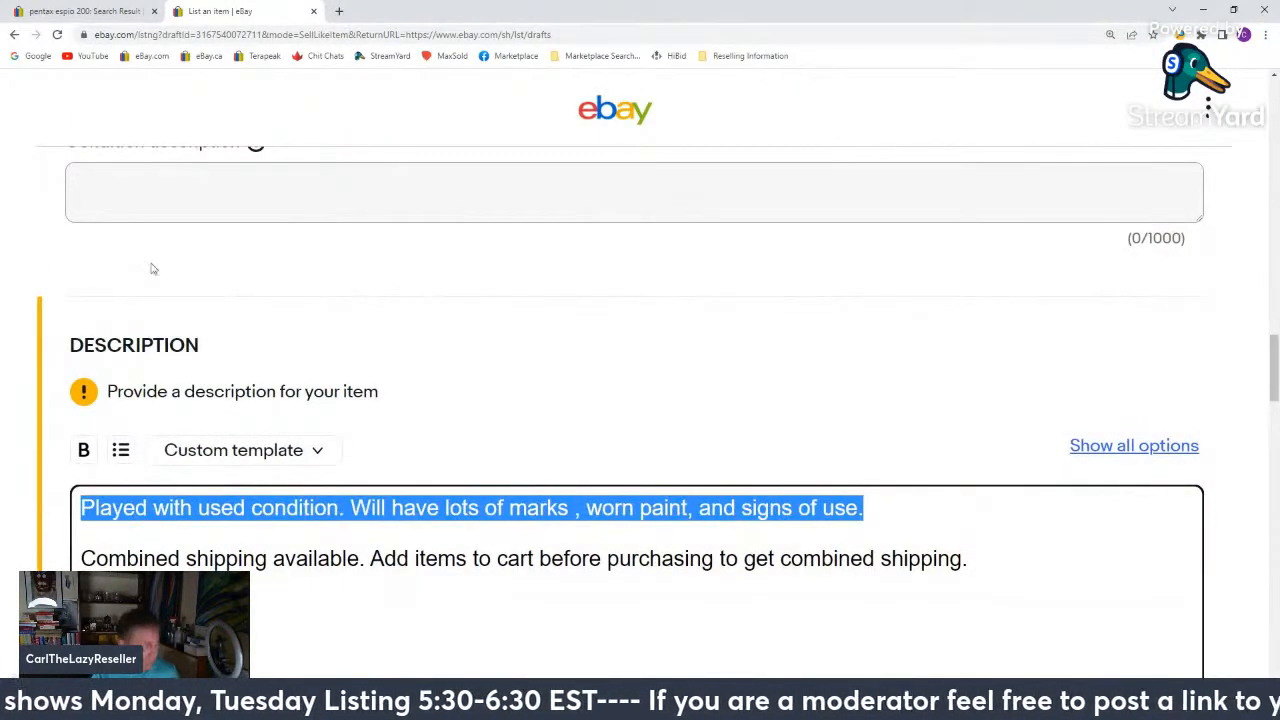
{"action": "left_click", "coordinate": [220, 193]}
{"action": "key", "text": "ctrl+v"}
Review the remaining train listing details, publish the listing, and close the confirmation.
{"action": "scroll", "coordinate": [286, 295], "scroll_direction": "down", "scroll_amount": 7}
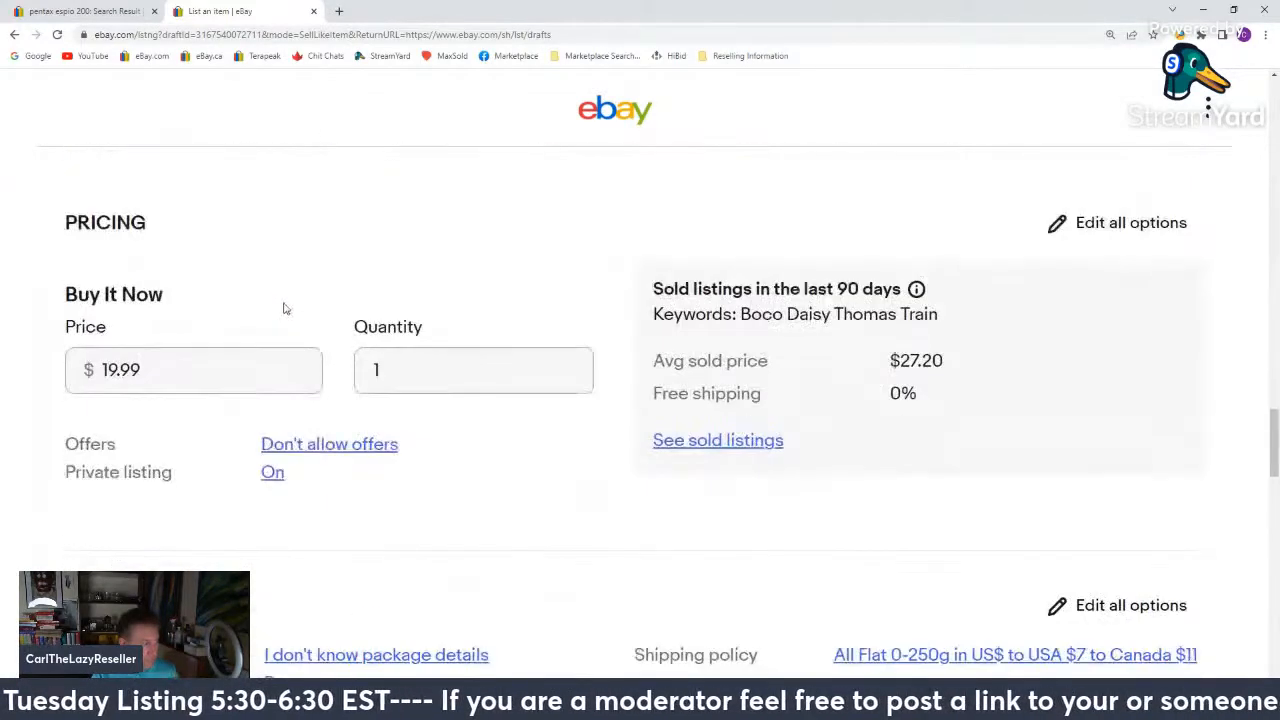
{"action": "scroll", "coordinate": [284, 309], "scroll_direction": "down", "scroll_amount": 10}
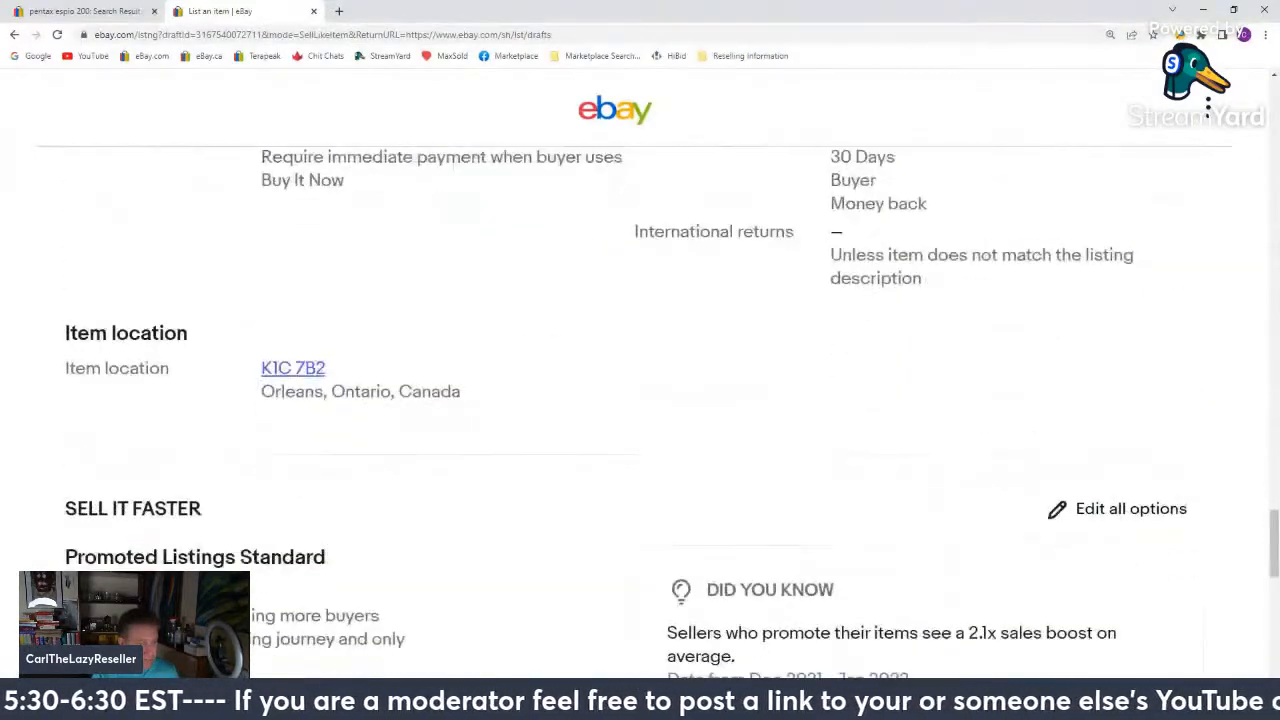
{"action": "left_click_drag", "start_coordinate": [1274, 556], "coordinate": [1274, 660]}
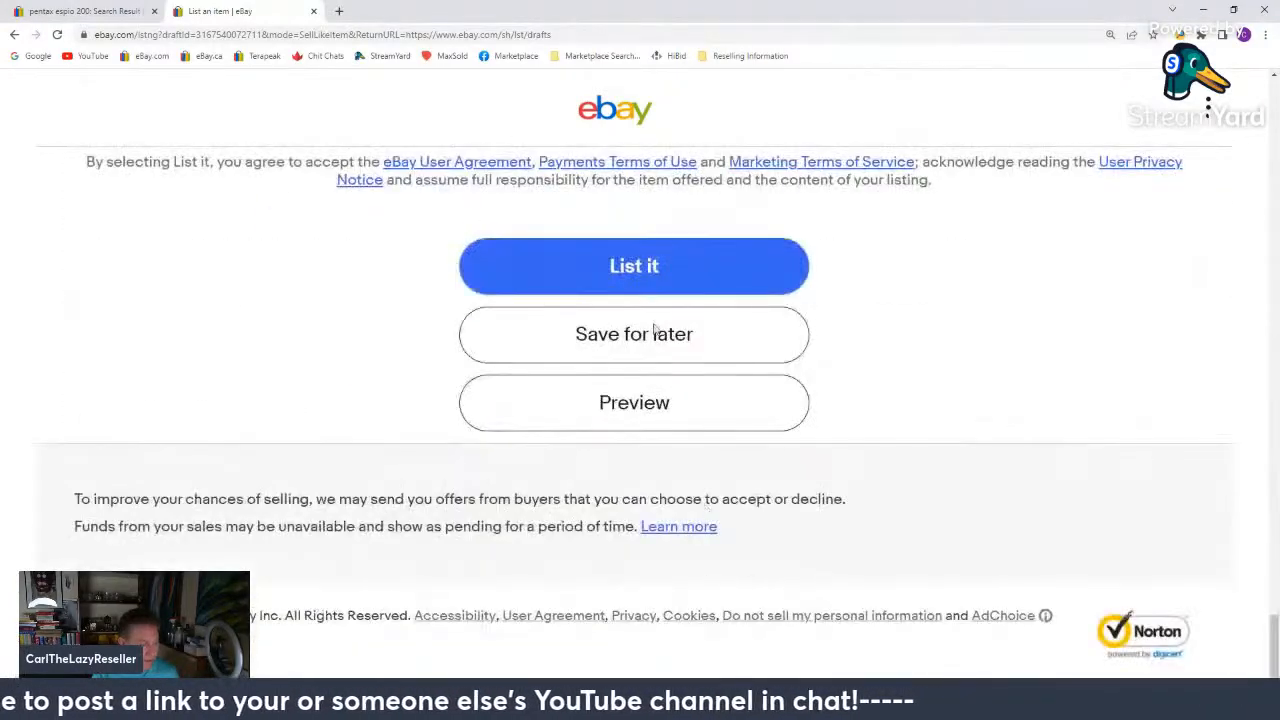
{"action": "left_click", "coordinate": [679, 268]}
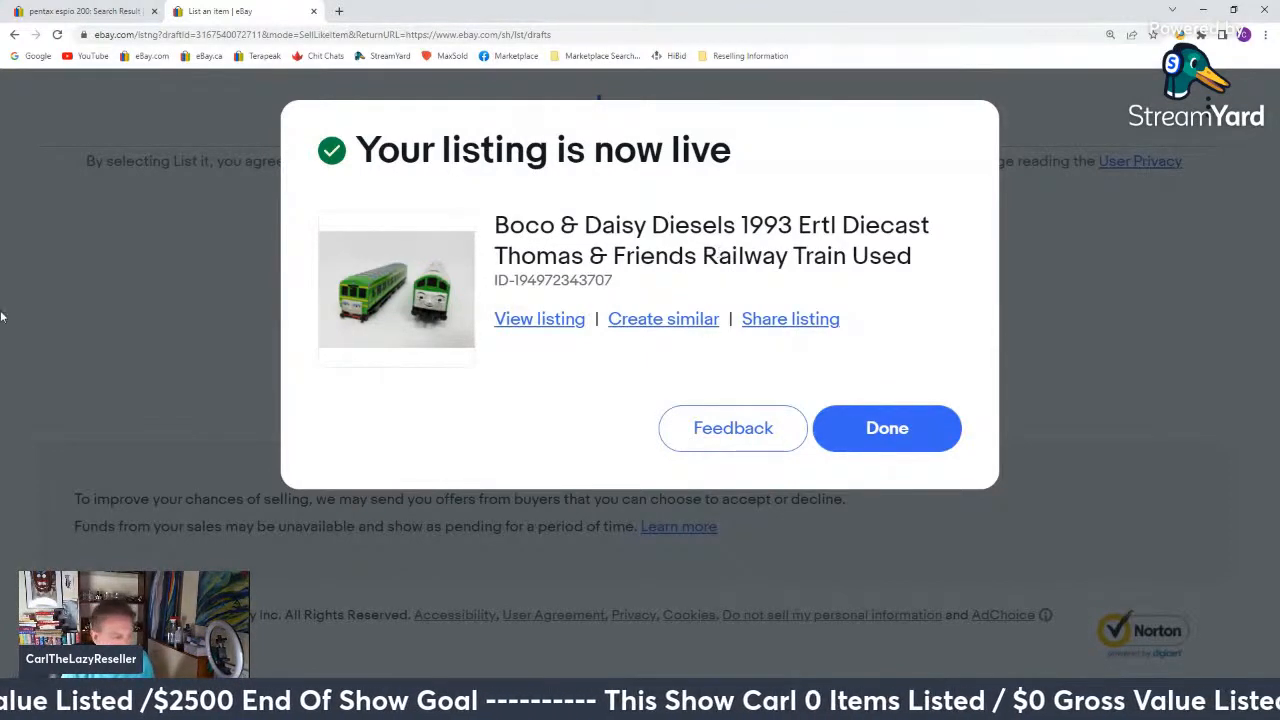
{"action": "left_click", "coordinate": [889, 429]}
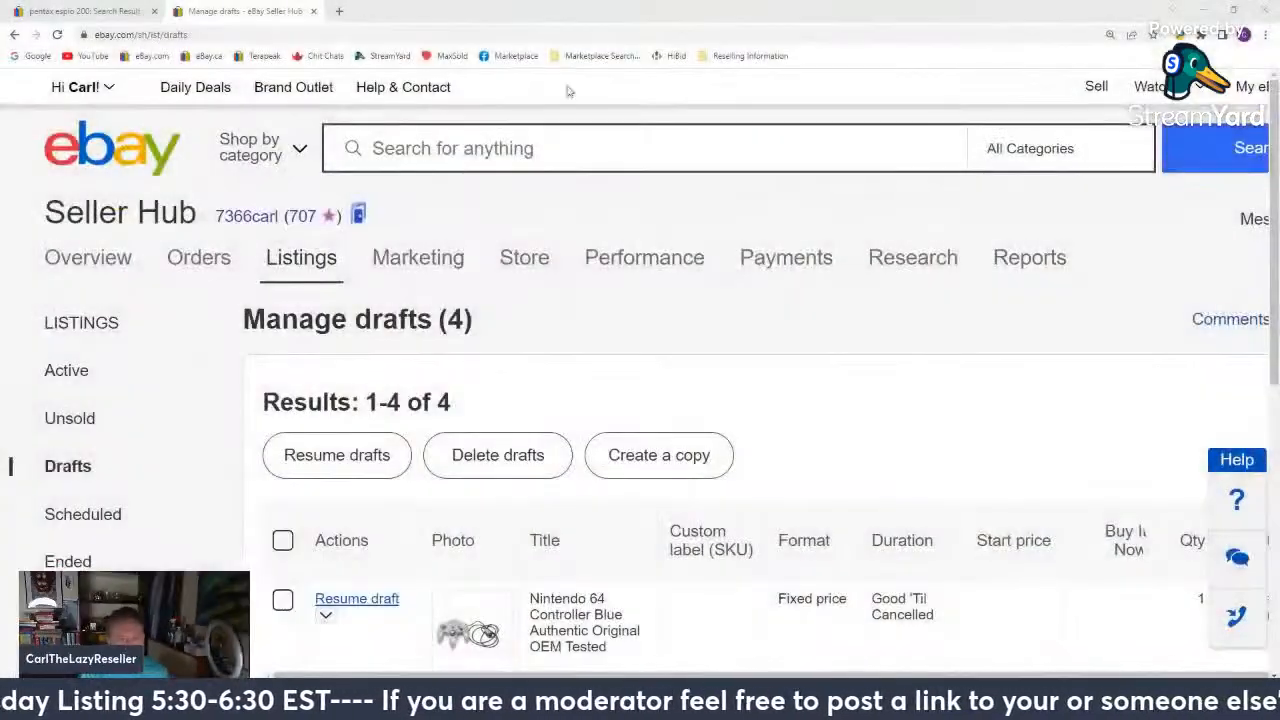
Return to the sold-listings search for the Pentax camera and search for "rotring compass" instead.
{"action": "left_click", "coordinate": [80, 11]}
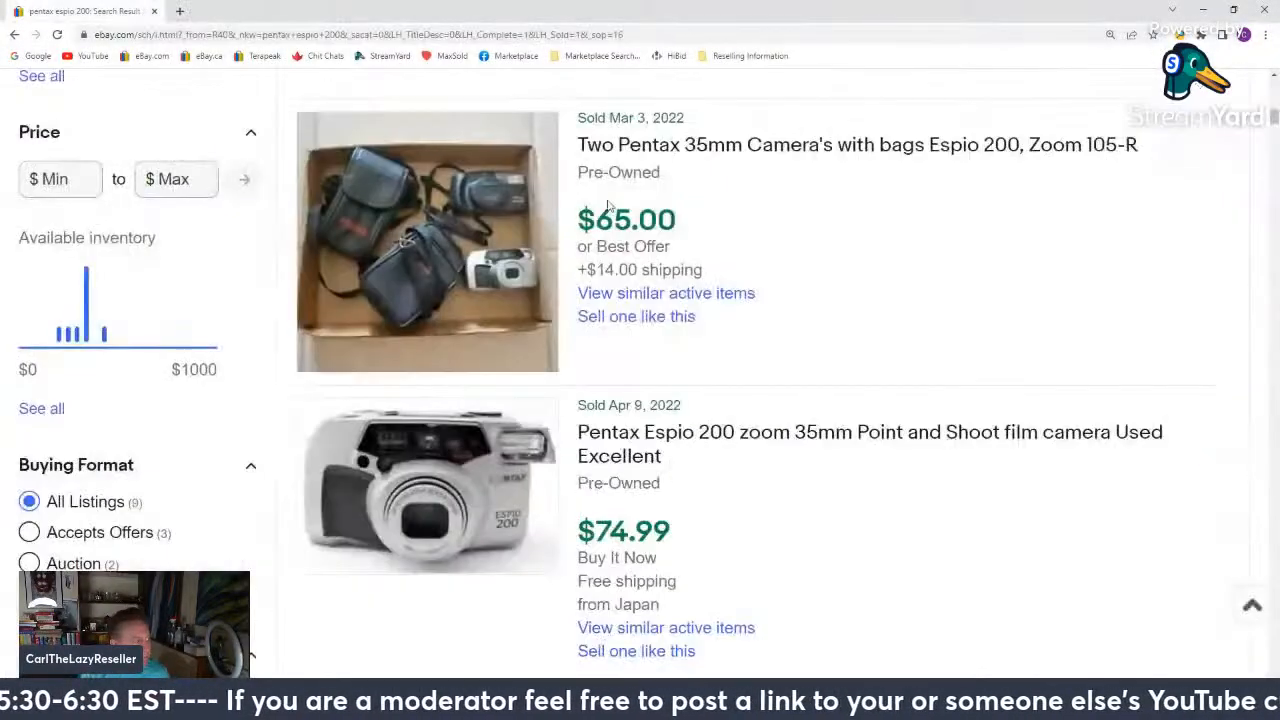
{"action": "scroll", "coordinate": [697, 452], "scroll_direction": "up", "scroll_amount": 3}
{"action": "scroll", "coordinate": [697, 452], "scroll_direction": "up", "scroll_amount": 10}
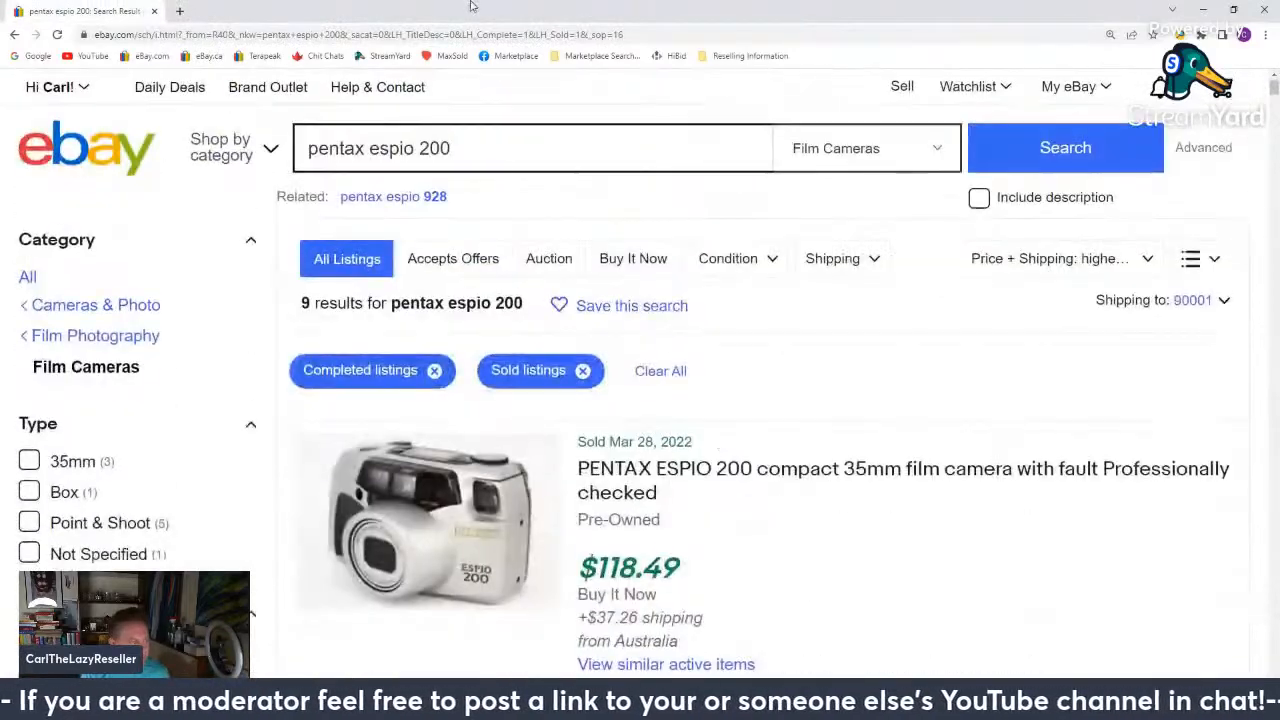
{"action": "left_click", "coordinate": [508, 158]}
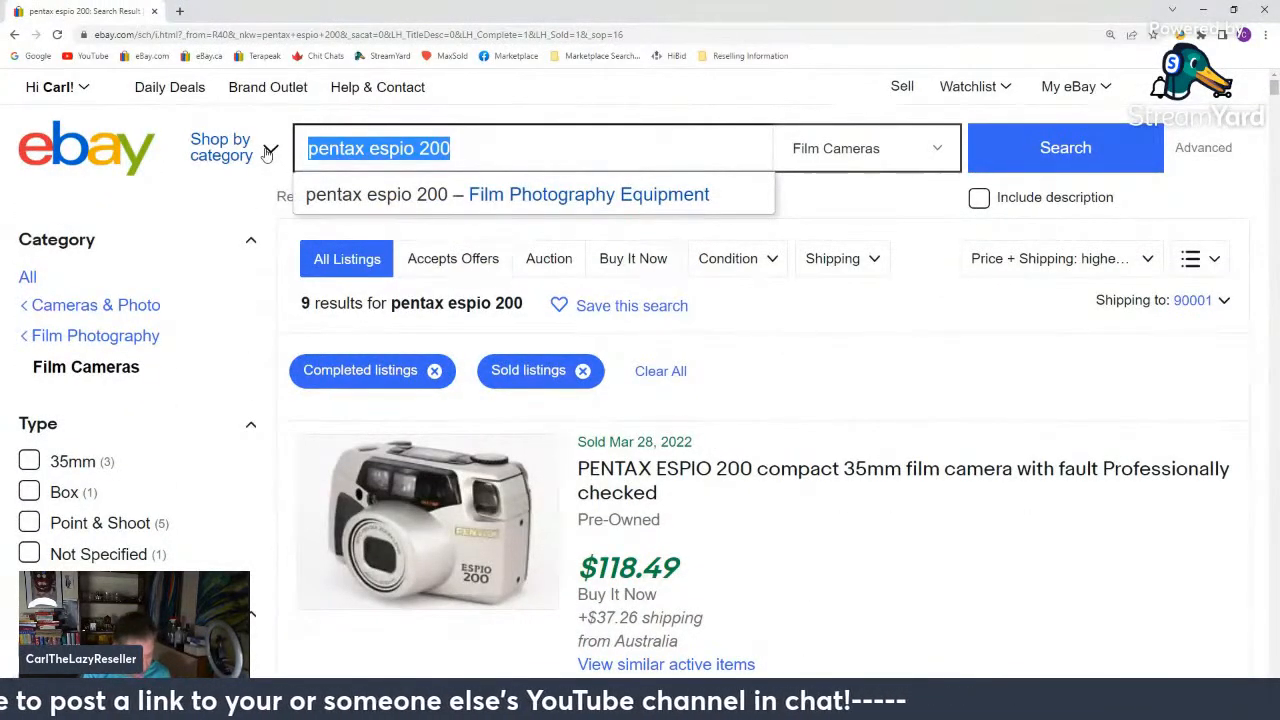
{"action": "type", "text": "rot"}
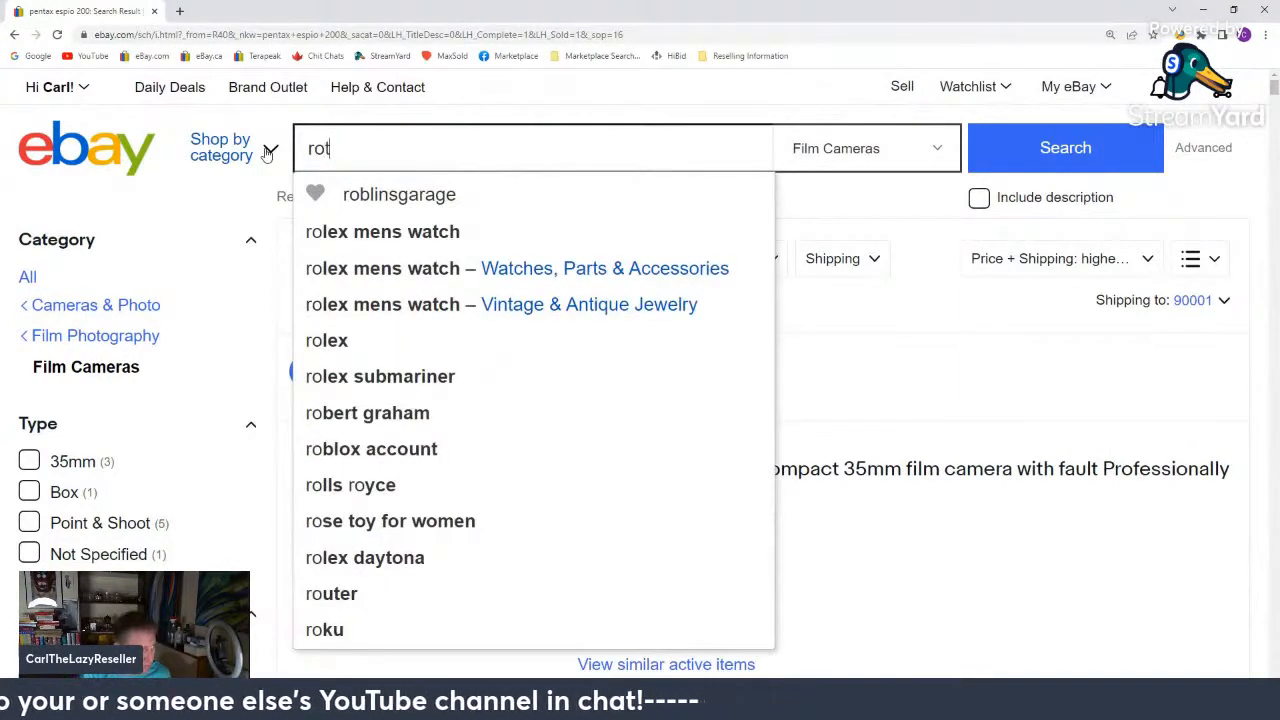
{"action": "type", "text": "ring "}
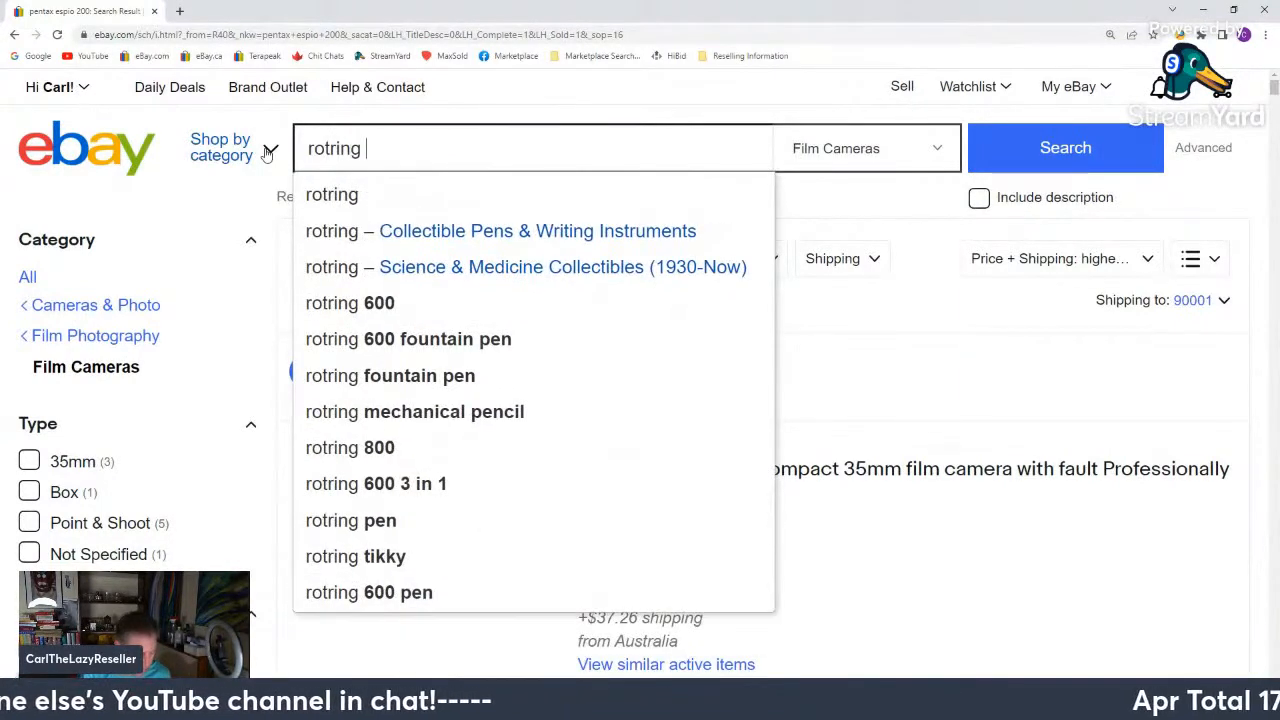
{"action": "type", "text": "compass"}
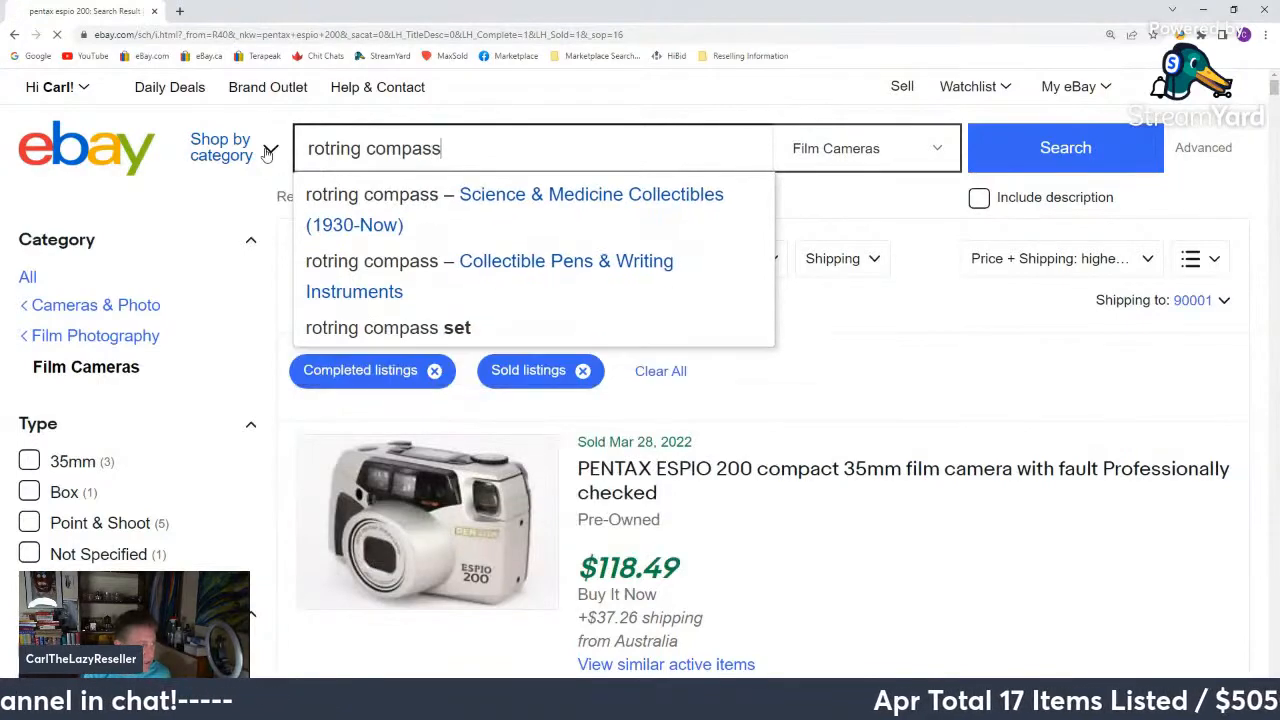
{"action": "key", "text": "Return"}
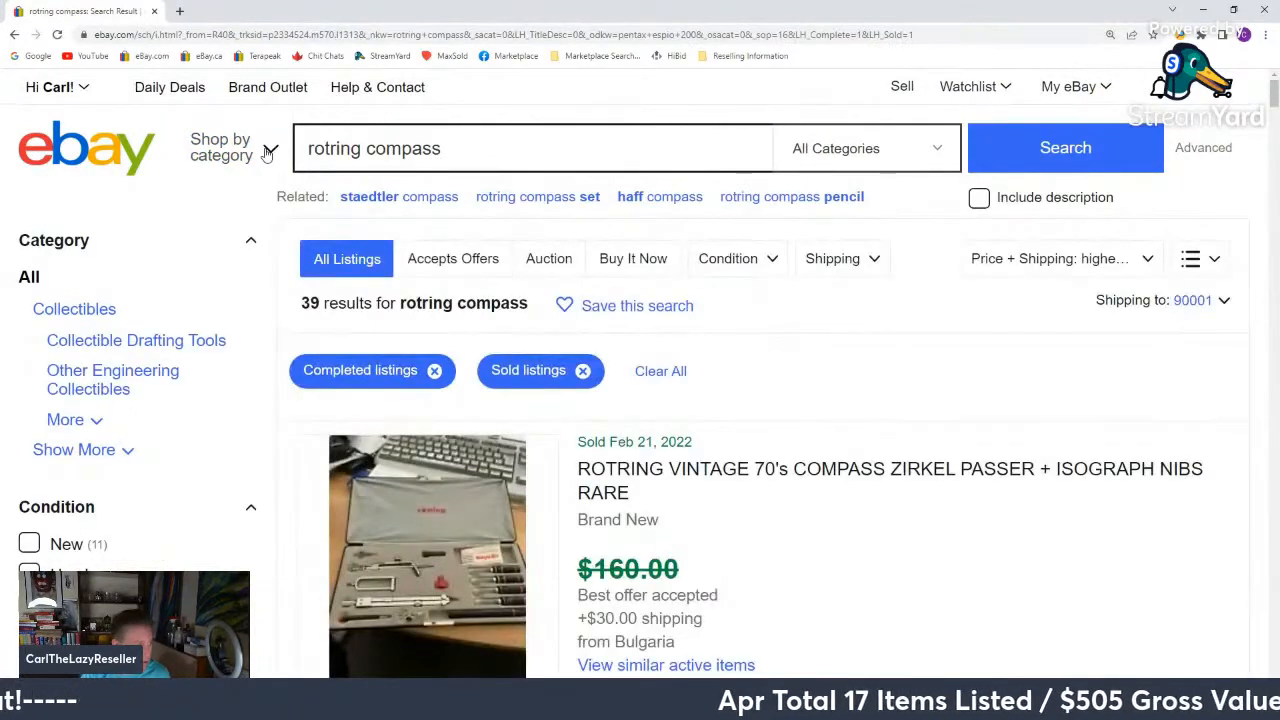
Look through the sold Rotring compass results for a comparable item and start a similar listing from it.
{"action": "scroll", "coordinate": [432, 272], "scroll_direction": "down", "scroll_amount": 10}
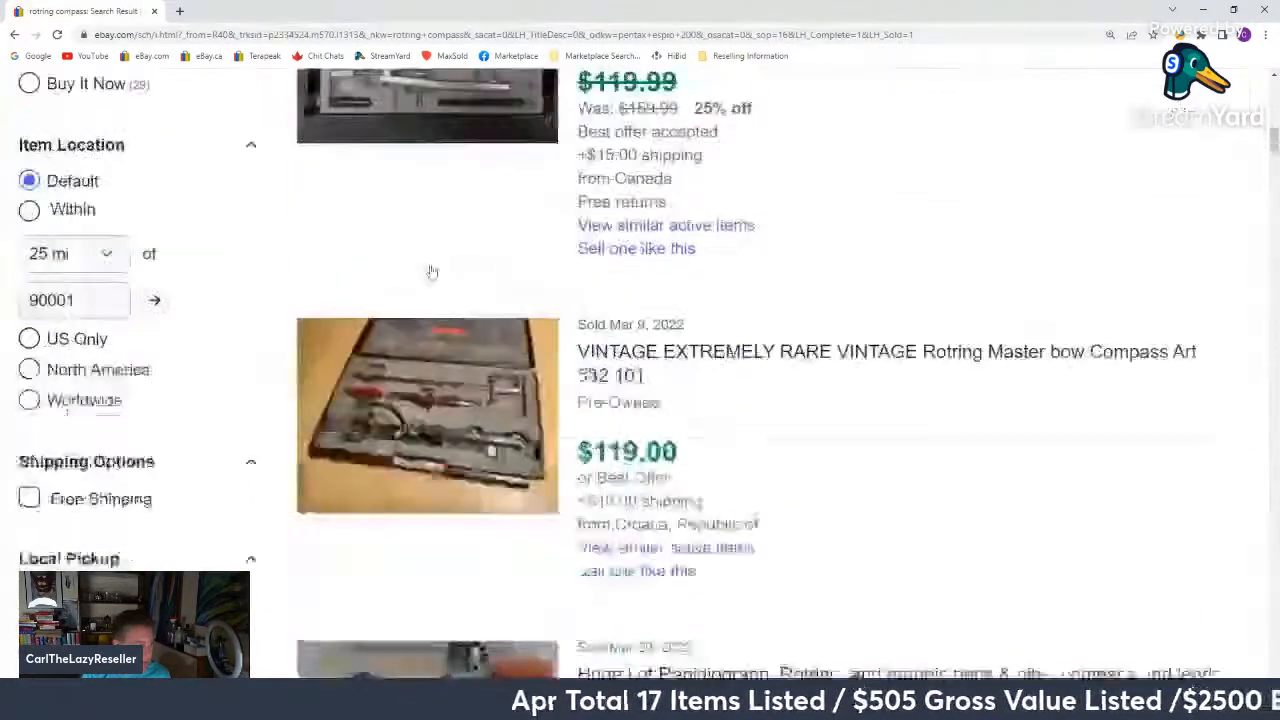
{"action": "scroll", "coordinate": [432, 272], "scroll_direction": "down", "scroll_amount": 15}
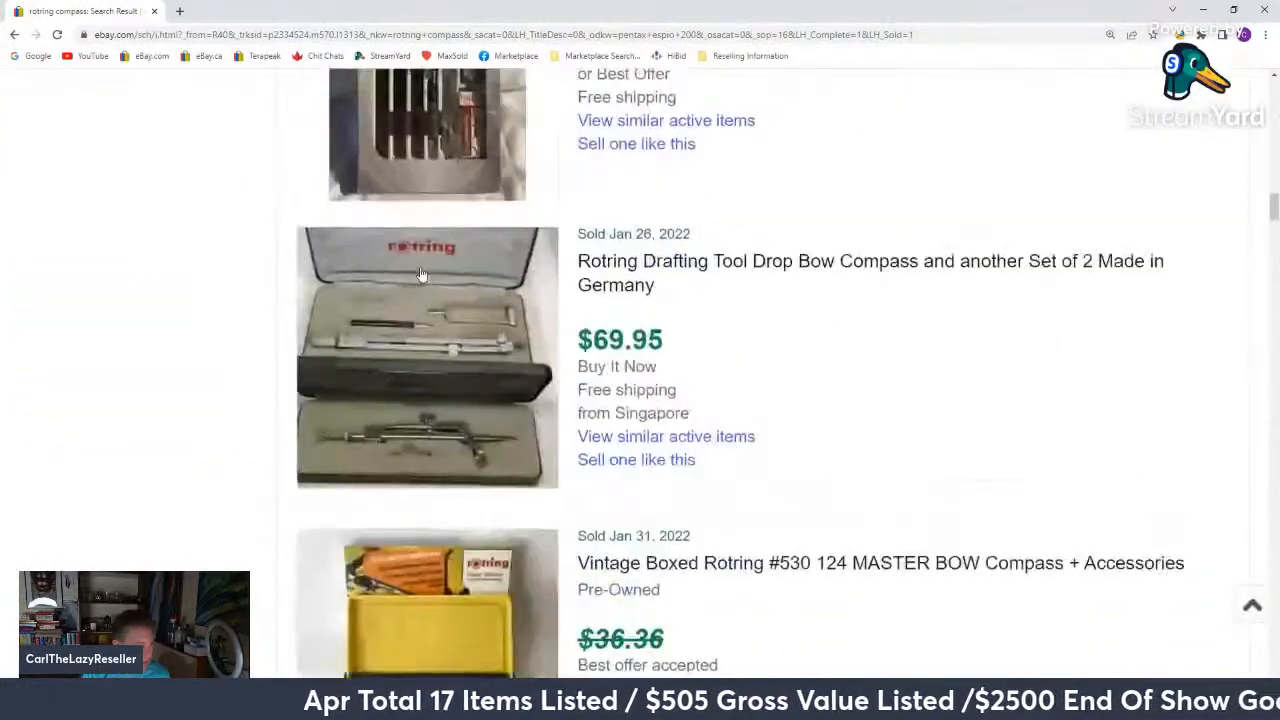
{"action": "scroll", "coordinate": [420, 274], "scroll_direction": "down", "scroll_amount": 12}
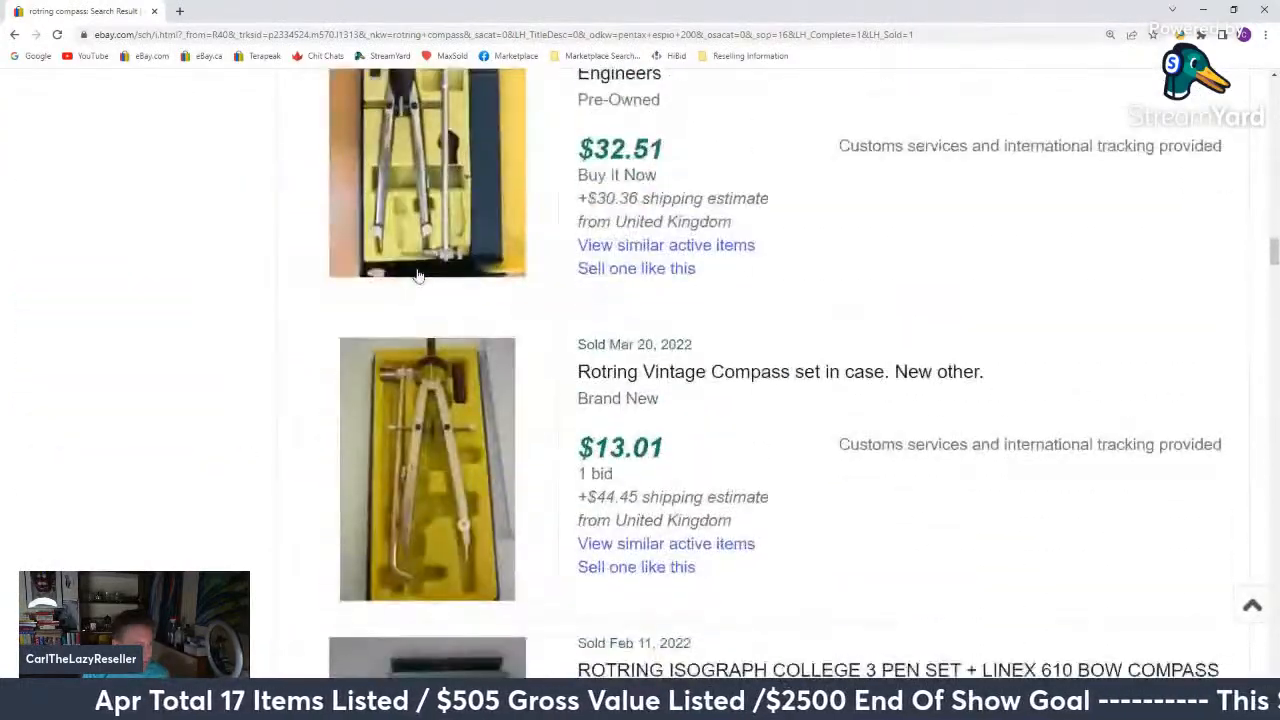
{"action": "scroll", "coordinate": [418, 275], "scroll_direction": "down", "scroll_amount": 10}
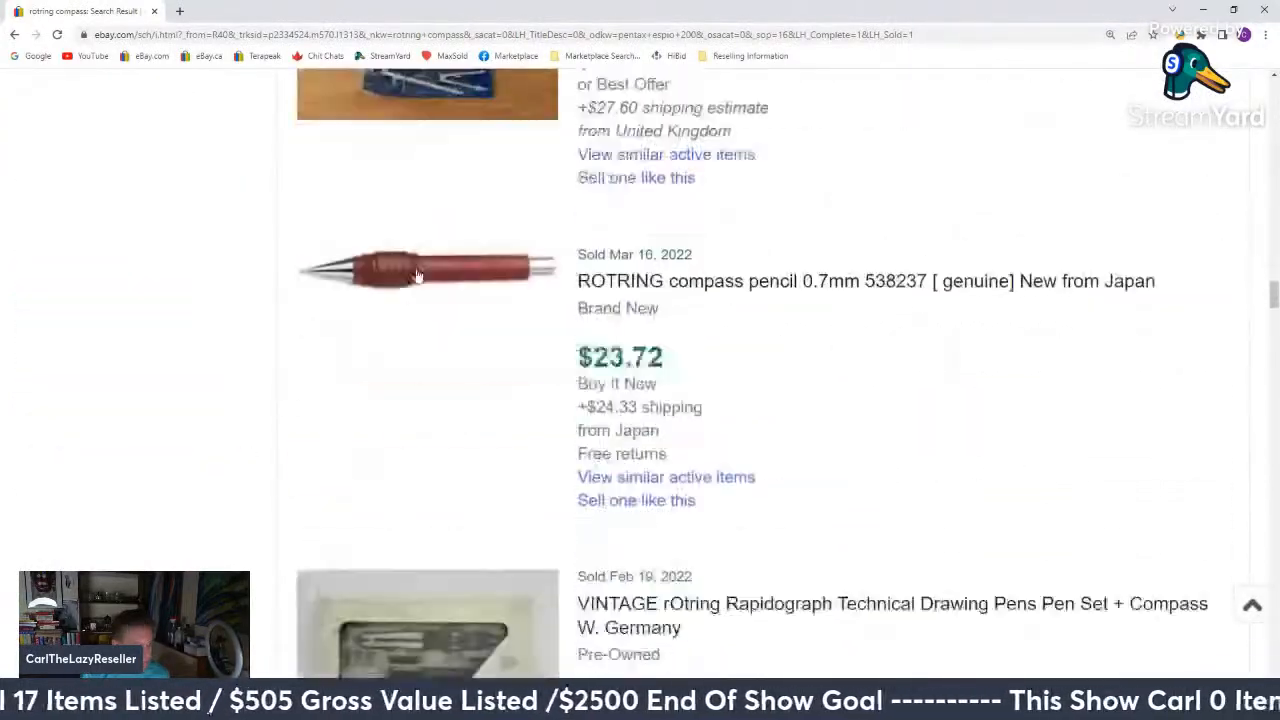
{"action": "scroll", "coordinate": [418, 276], "scroll_direction": "down", "scroll_amount": 8}
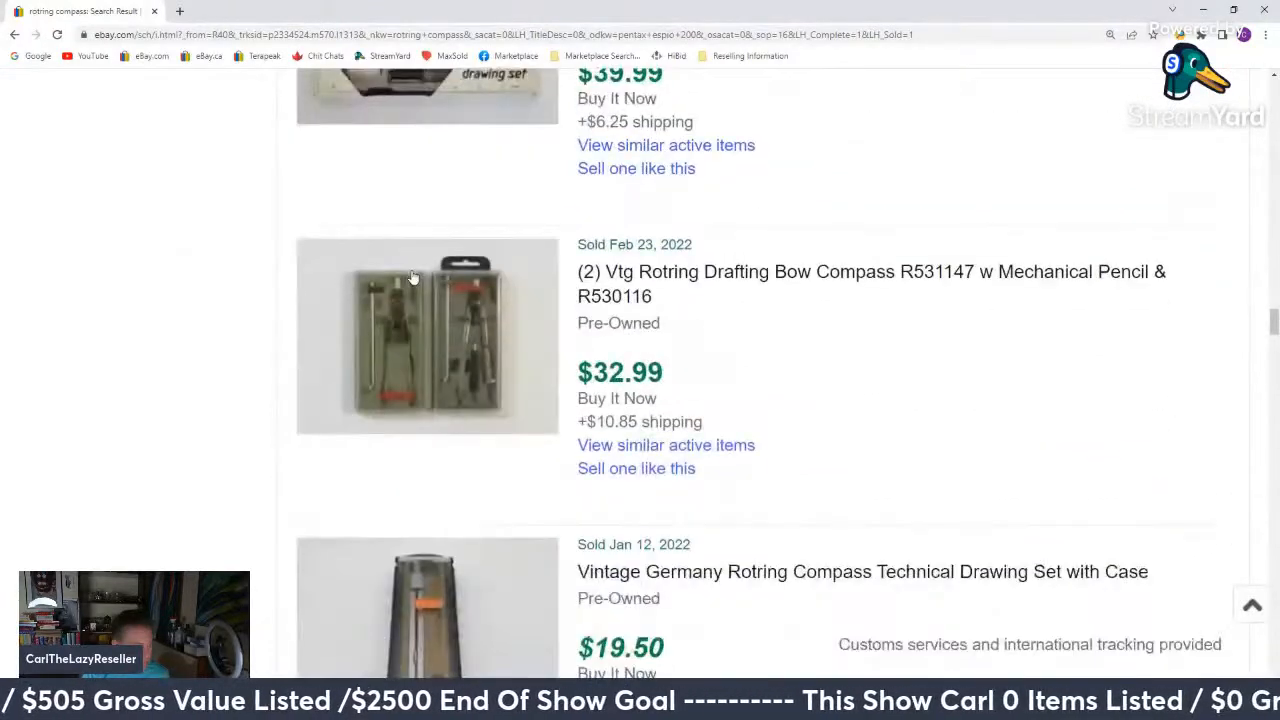
{"action": "scroll", "coordinate": [418, 353], "scroll_direction": "down", "scroll_amount": 2}
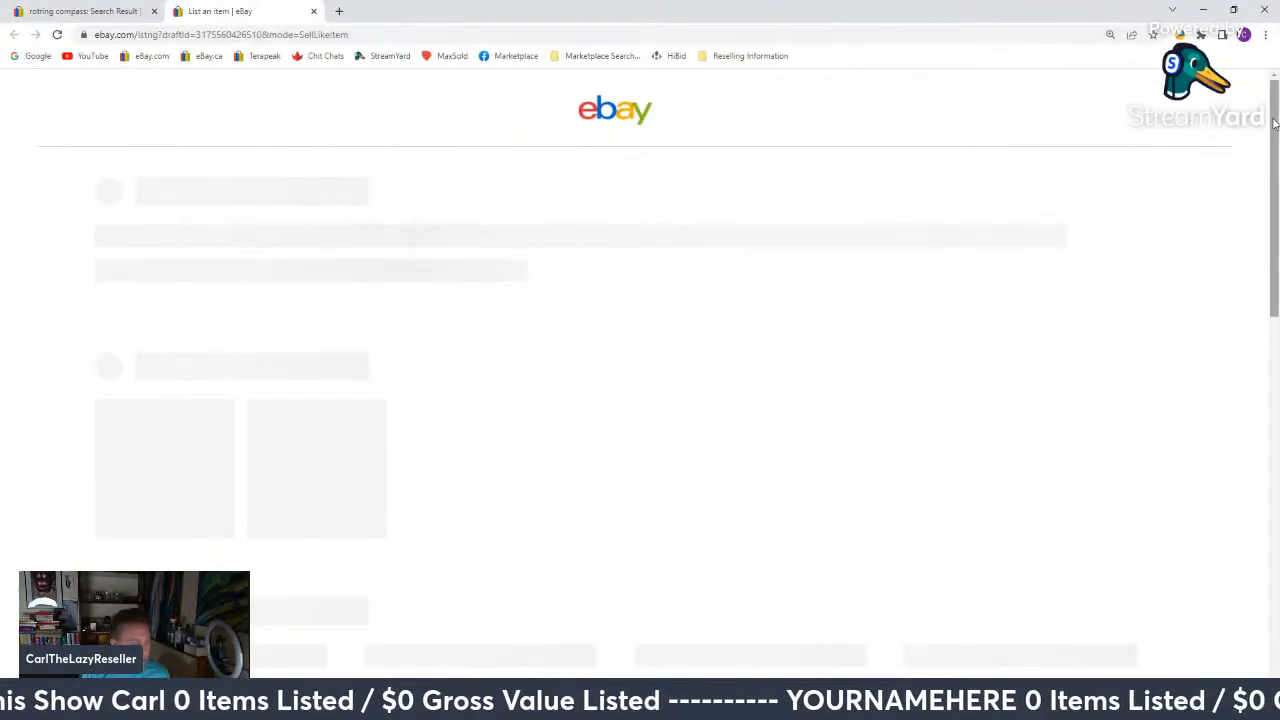
Set the Buy It Now price of the new Rotring compass listing to $19.99.
{"action": "left_click_drag", "start_coordinate": [1275, 122], "coordinate": [1268, 365]}
{"action": "left_click", "coordinate": [222, 633]}
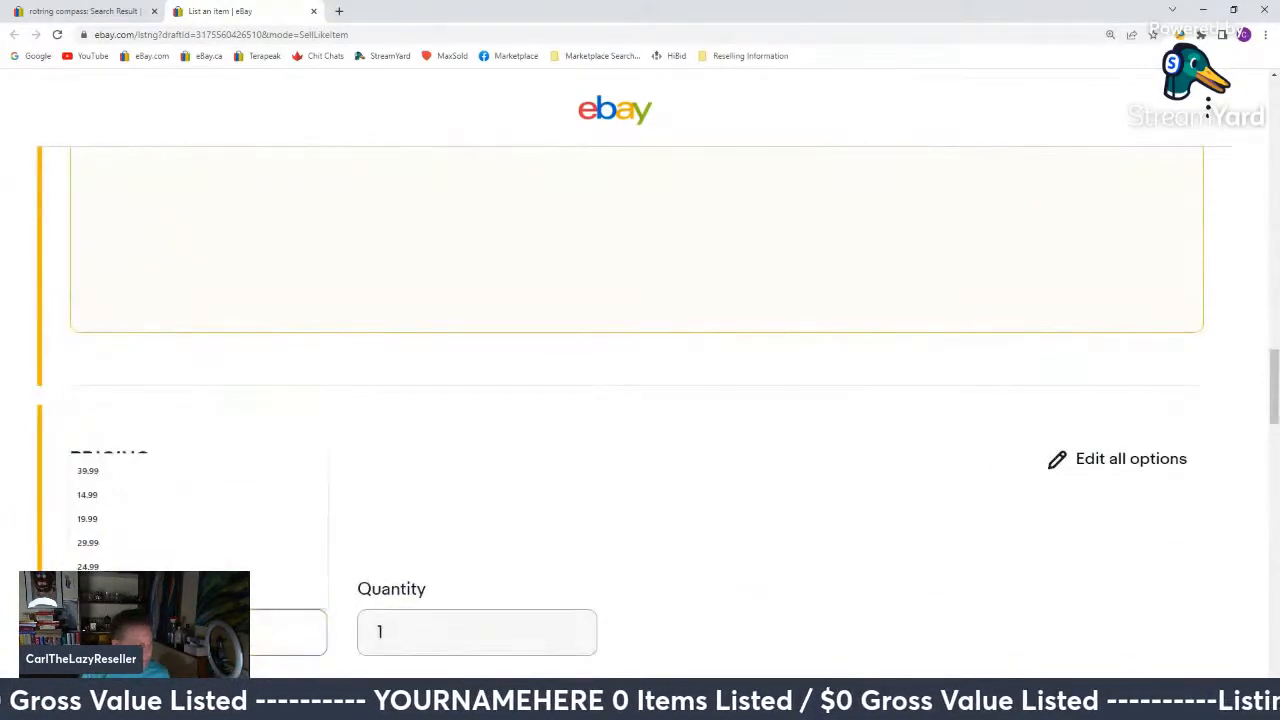
{"action": "type", "text": "4"}
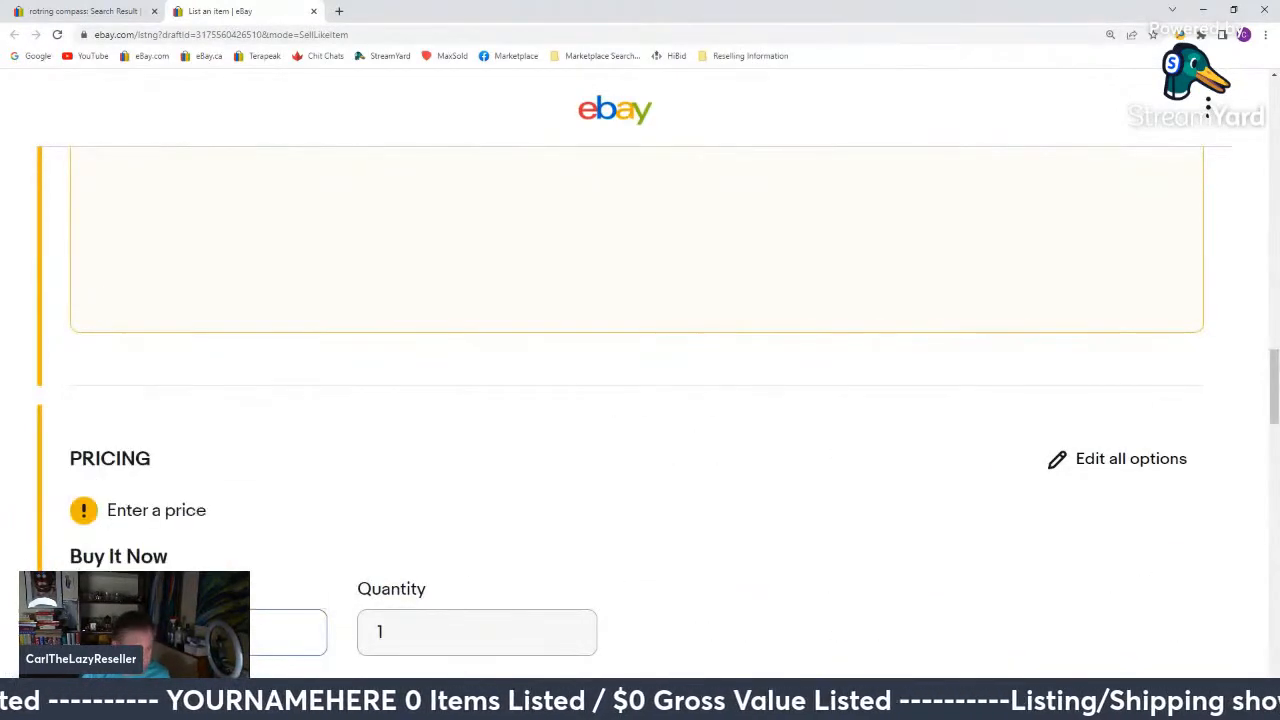
{"action": "left_click", "coordinate": [376, 450]}
{"action": "scroll", "coordinate": [367, 452], "scroll_direction": "down", "scroll_amount": 4}
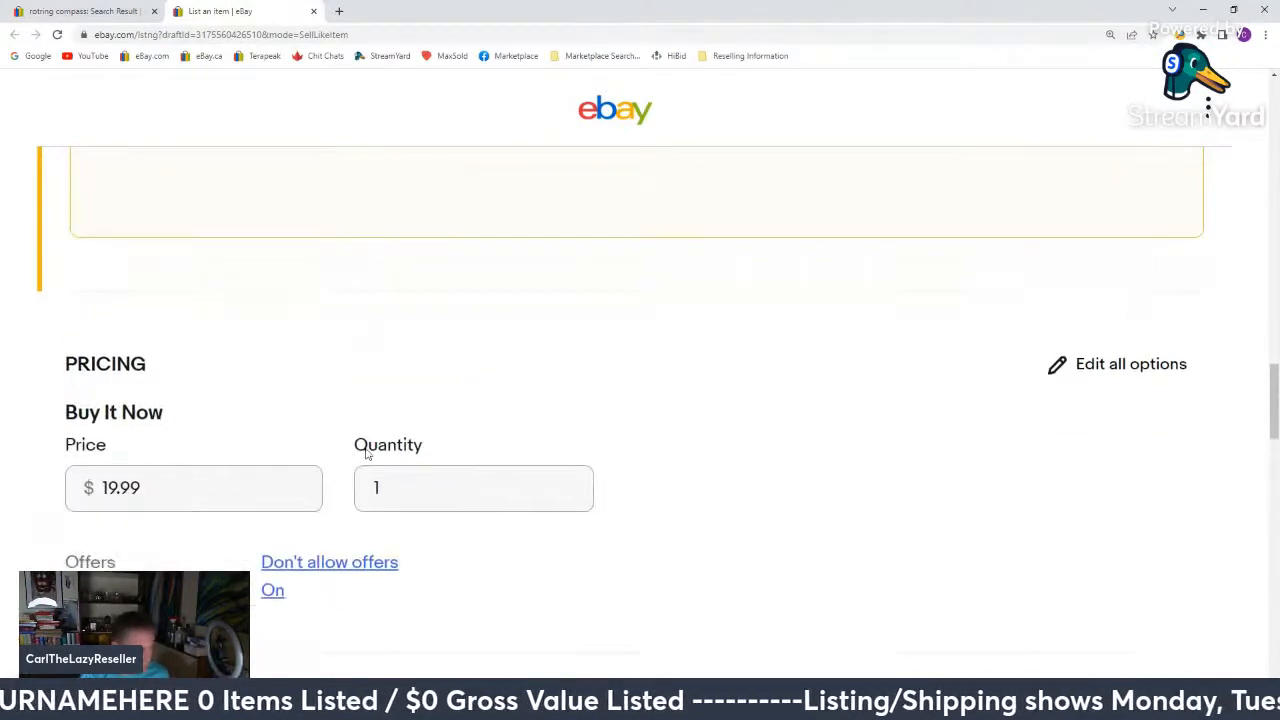
Check the compass listing's delivery settings and insert the saved "Good might have mark" template into its description.
{"action": "scroll", "coordinate": [367, 455], "scroll_direction": "down", "scroll_amount": 3}
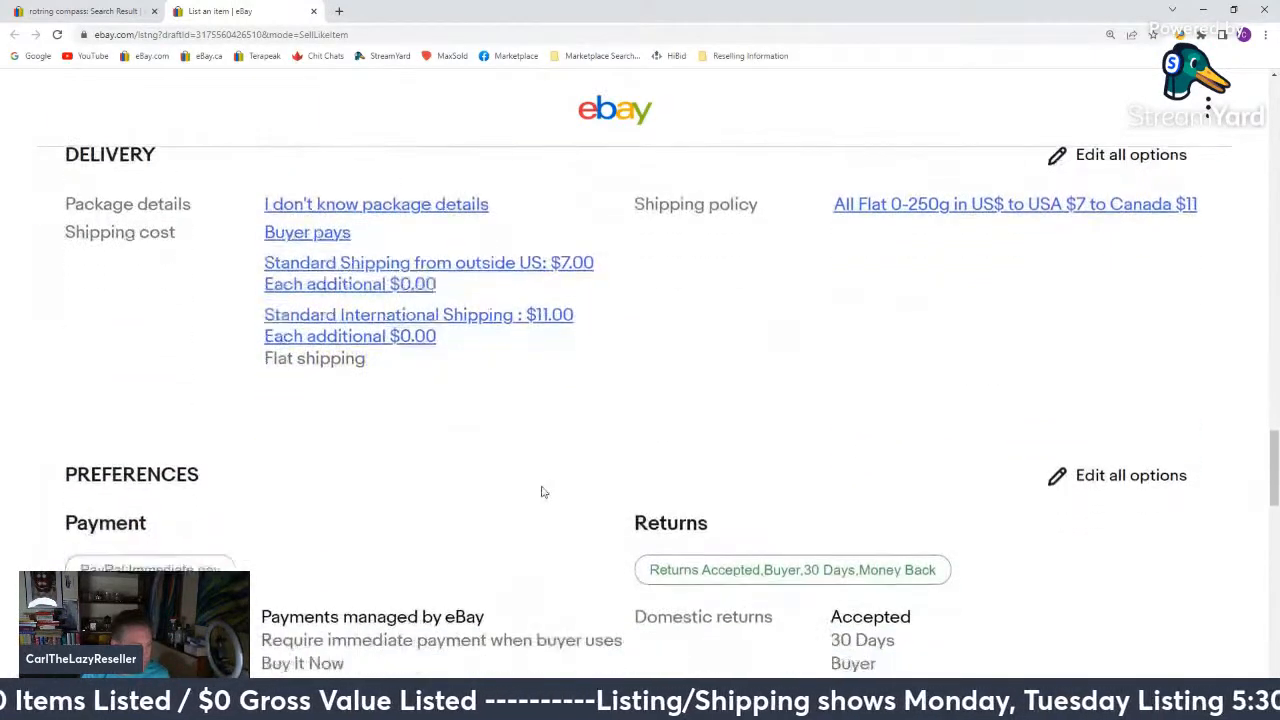
{"action": "scroll", "coordinate": [544, 492], "scroll_direction": "up", "scroll_amount": 9}
{"action": "scroll", "coordinate": [497, 464], "scroll_direction": "up", "scroll_amount": 3}
{"action": "scroll", "coordinate": [597, 421], "scroll_direction": "down", "scroll_amount": 3}
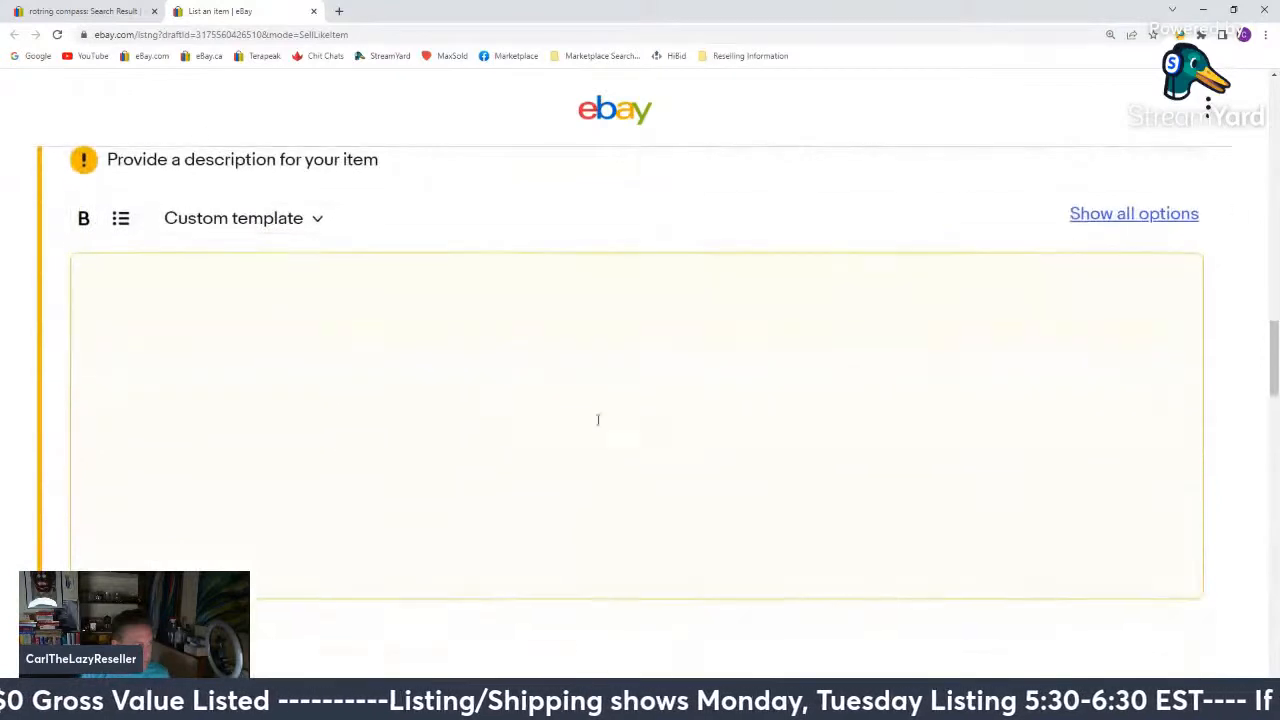
{"action": "left_click", "coordinate": [263, 220]}
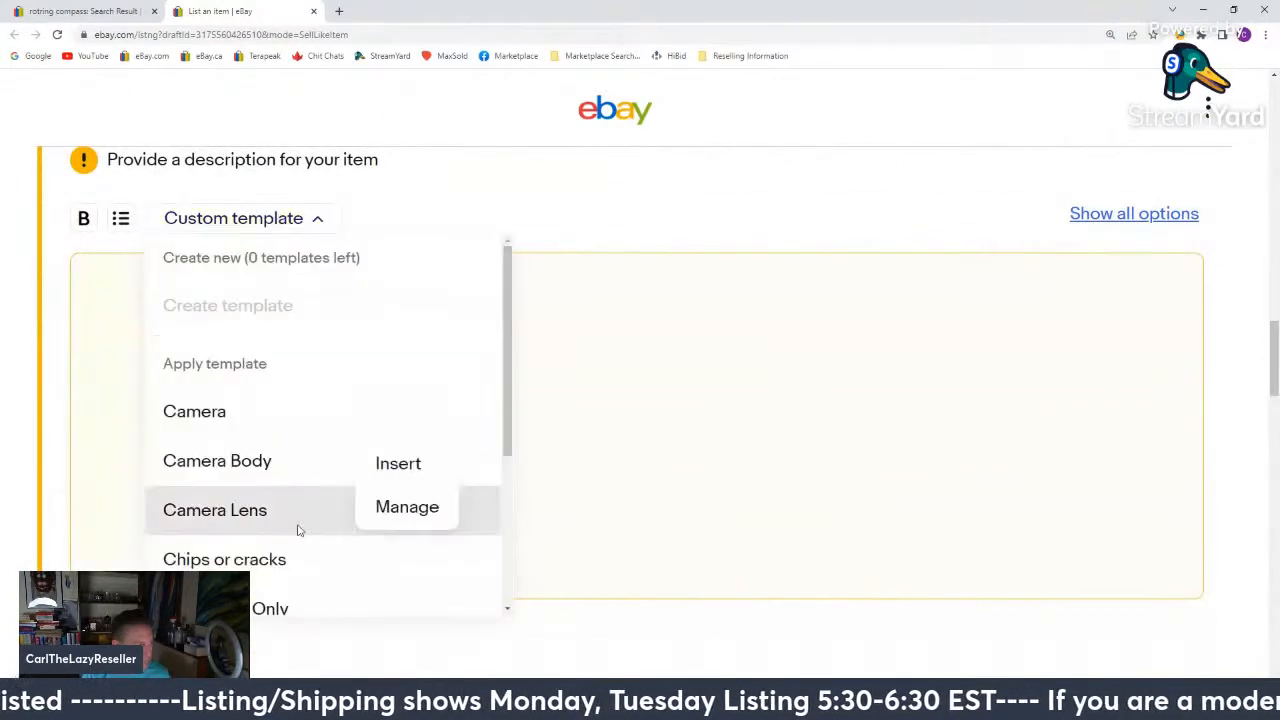
{"action": "scroll", "coordinate": [290, 605], "scroll_direction": "down", "scroll_amount": 3}
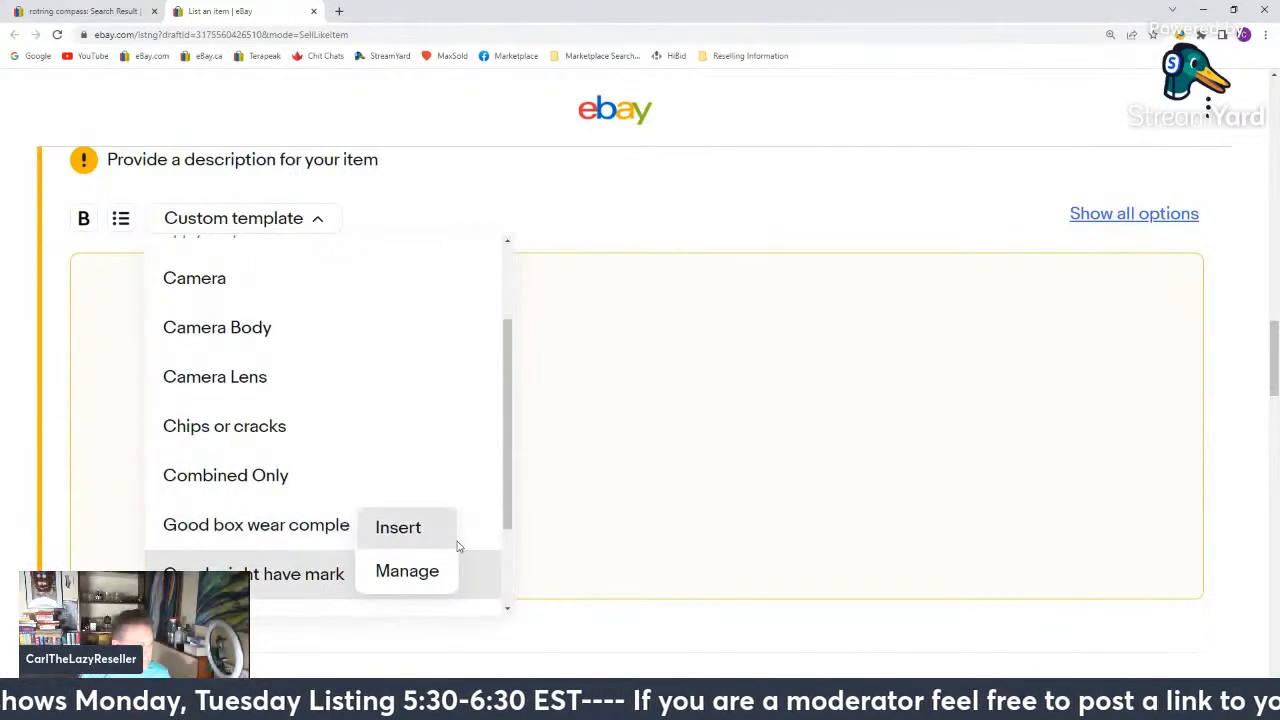
{"action": "left_click", "coordinate": [435, 529]}
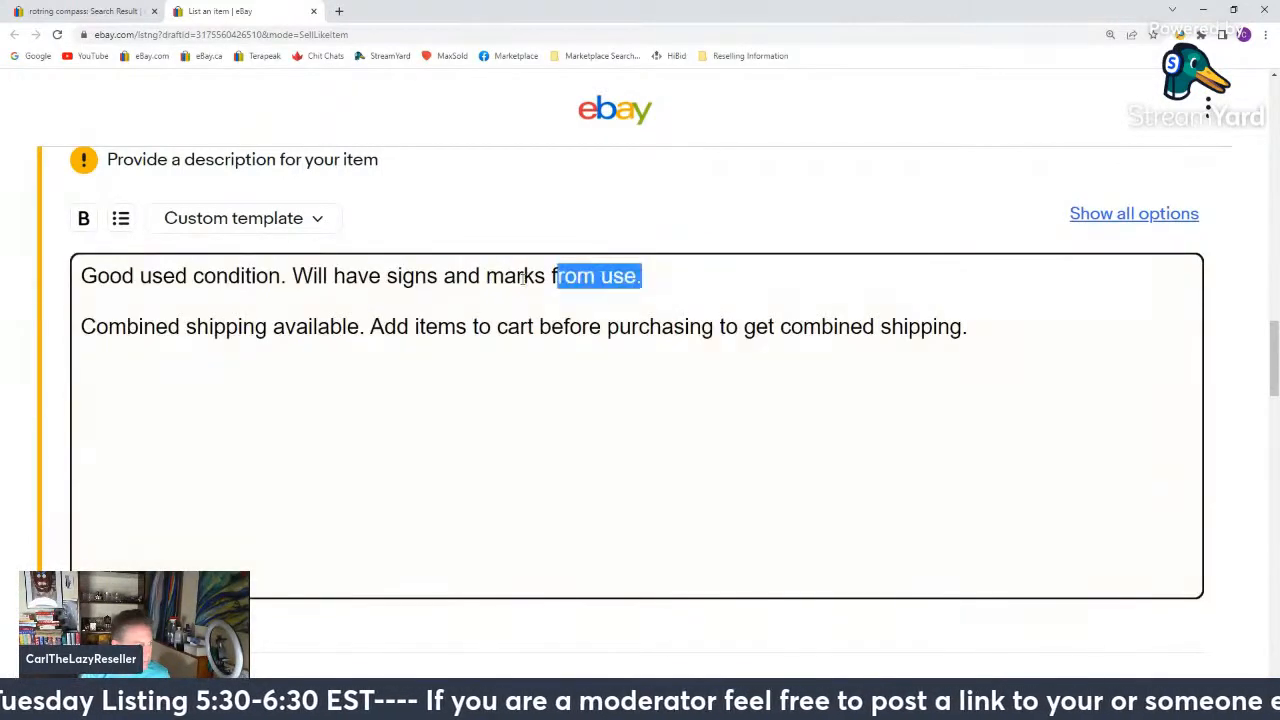
Set the compass's item condition to Used and copy "Good used condition. Will have signs and marks from use." into its condition description.
{"action": "left_click_drag", "start_coordinate": [641, 276], "coordinate": [2, 262]}
{"action": "key", "text": "ctrl+c"}
{"action": "scroll", "coordinate": [240, 290], "scroll_direction": "up", "scroll_amount": 3}
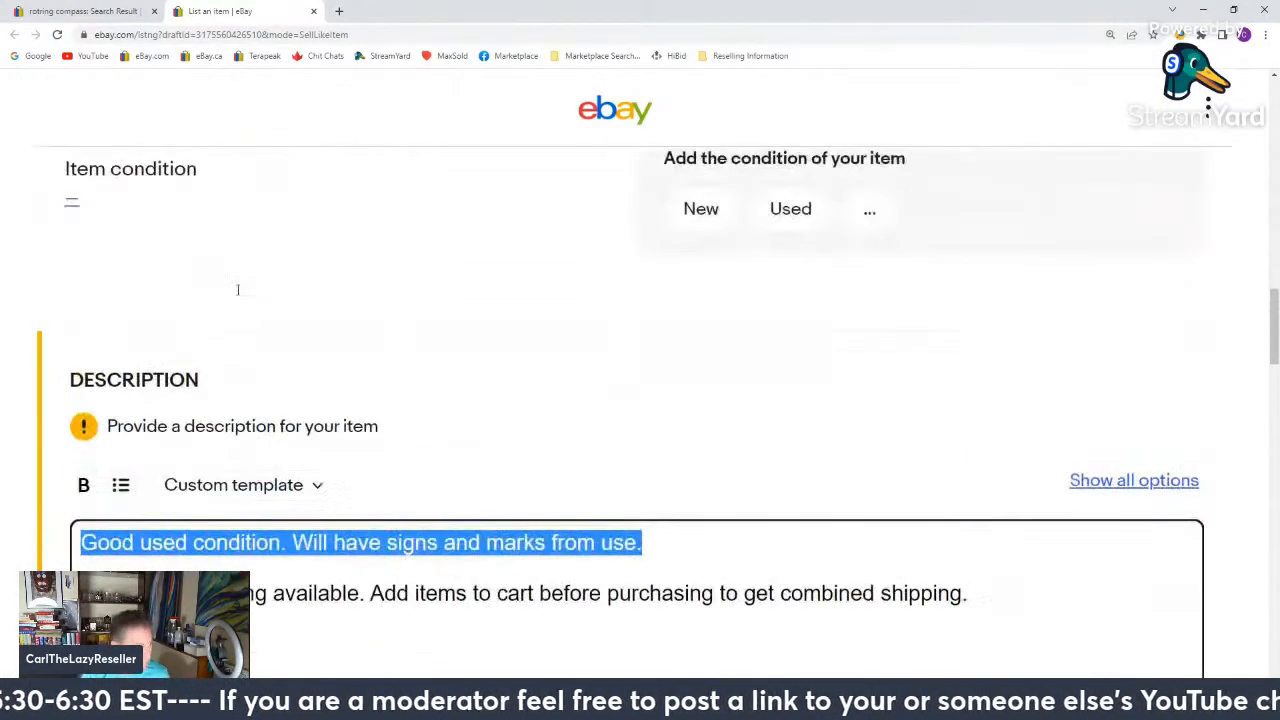
{"action": "left_click", "coordinate": [766, 216]}
{"action": "left_click", "coordinate": [309, 294]}
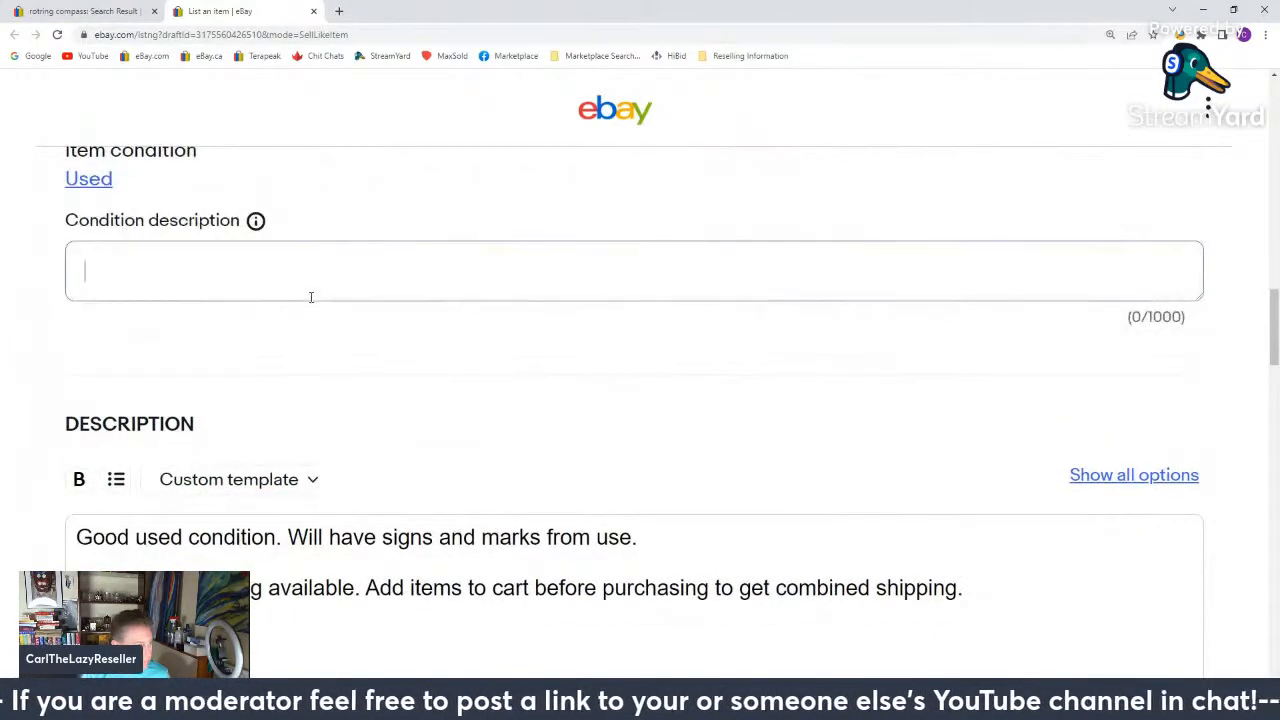
{"action": "key", "text": "ctrl+v"}
Add the compass photos 20220409_174008.jpg and 20220409_174012.jpg from the To List folder to the listing.
{"action": "scroll", "coordinate": [323, 314], "scroll_direction": "up", "scroll_amount": 5}
{"action": "scroll", "coordinate": [325, 321], "scroll_direction": "up", "scroll_amount": 15}
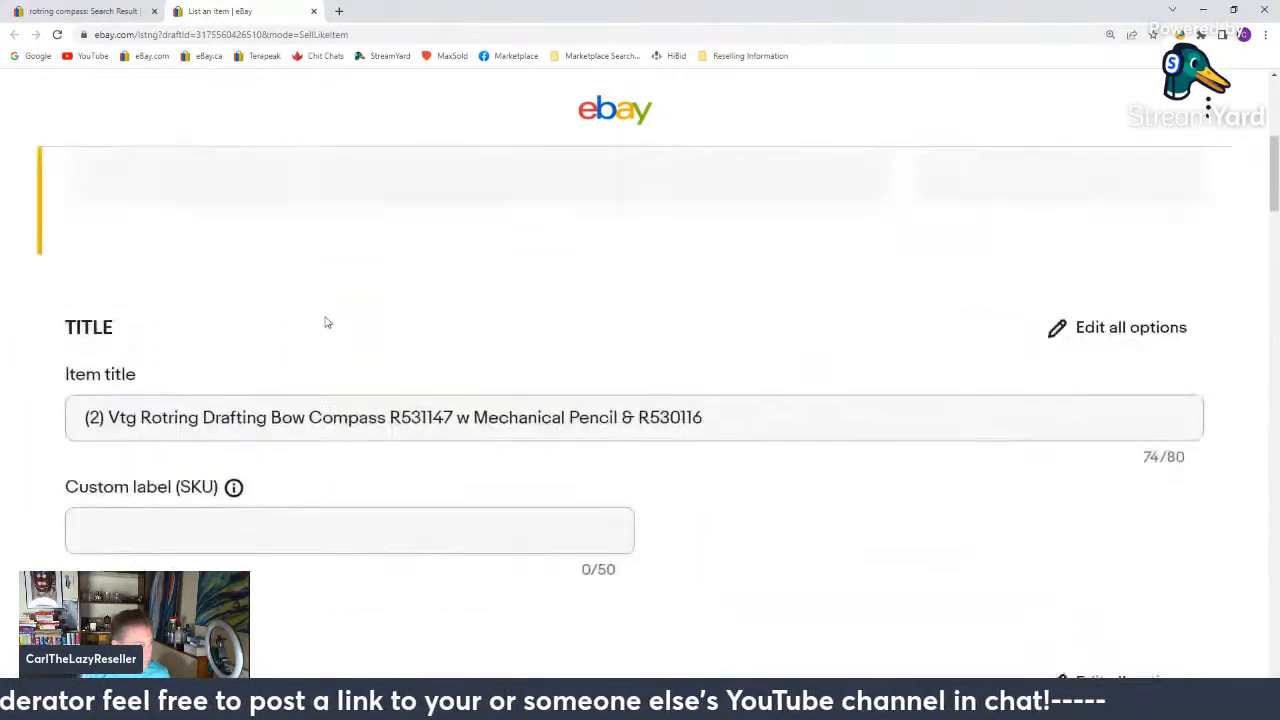
{"action": "left_click", "coordinate": [483, 503]}
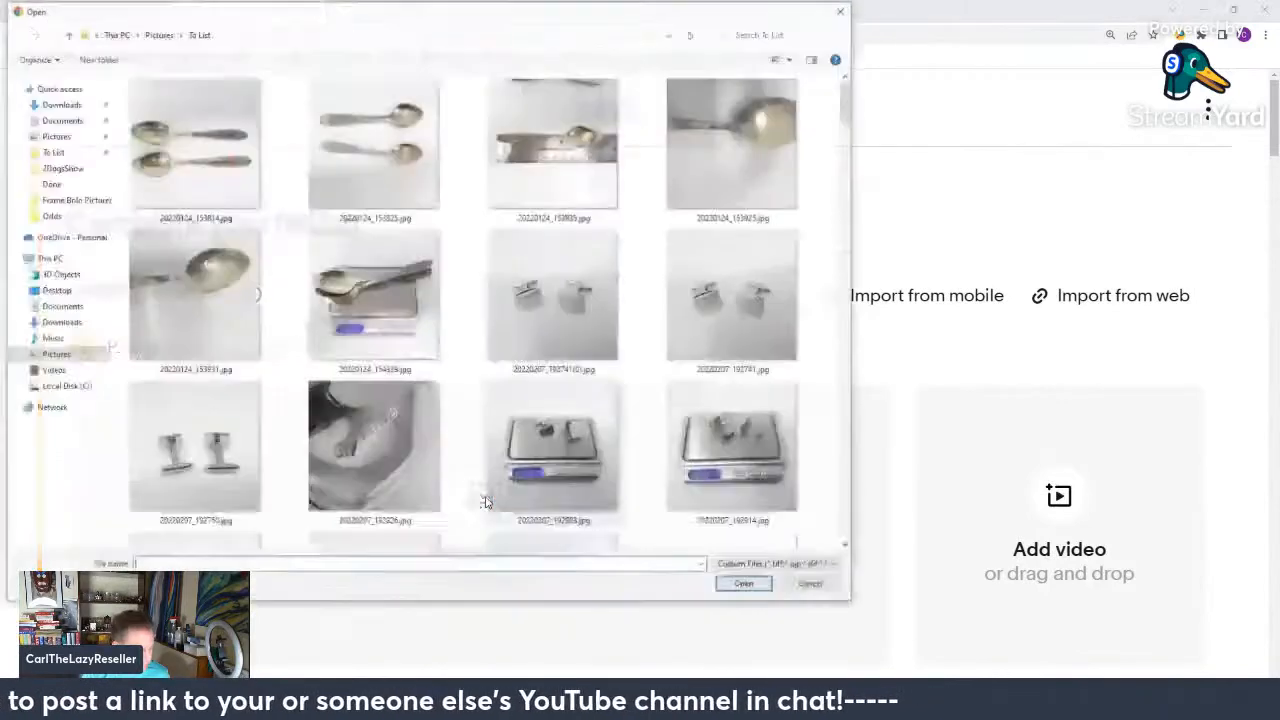
{"action": "scroll", "coordinate": [620, 270], "scroll_direction": "down", "scroll_amount": 5}
{"action": "scroll", "coordinate": [619, 270], "scroll_direction": "down", "scroll_amount": 3}
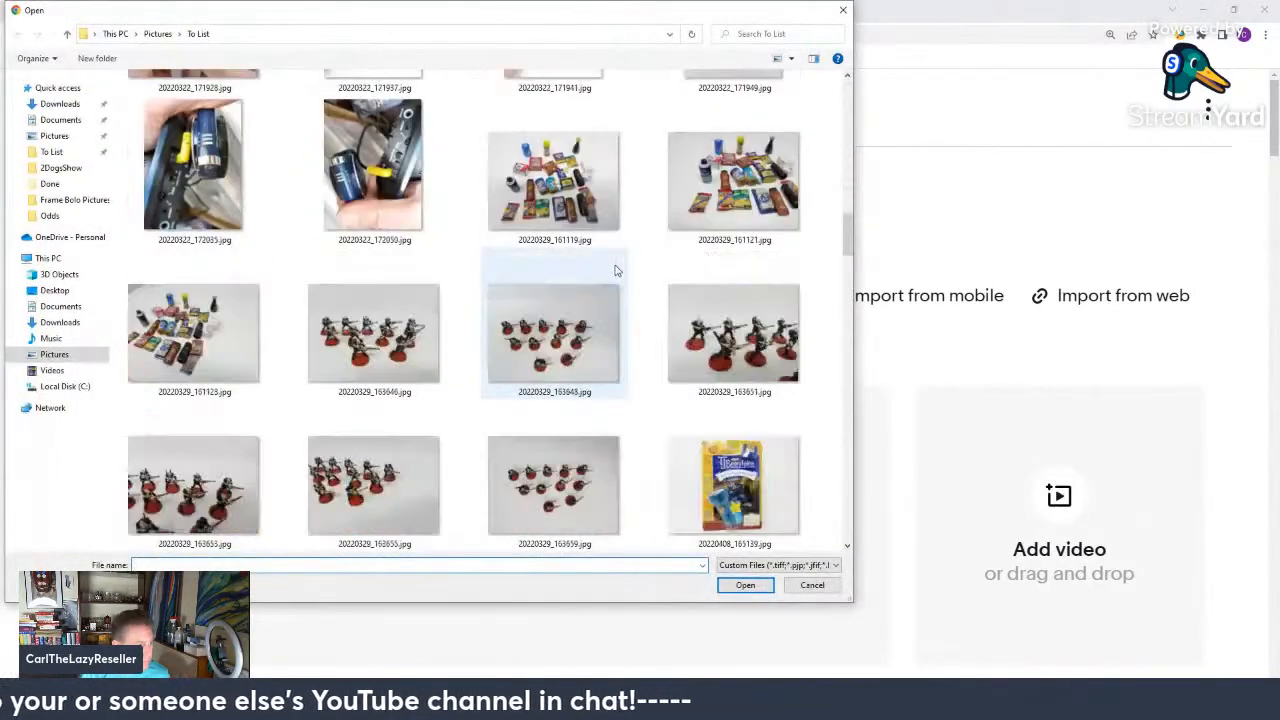
{"action": "scroll", "coordinate": [615, 270], "scroll_direction": "down", "scroll_amount": 6}
{"action": "scroll", "coordinate": [615, 270], "scroll_direction": "down", "scroll_amount": 8}
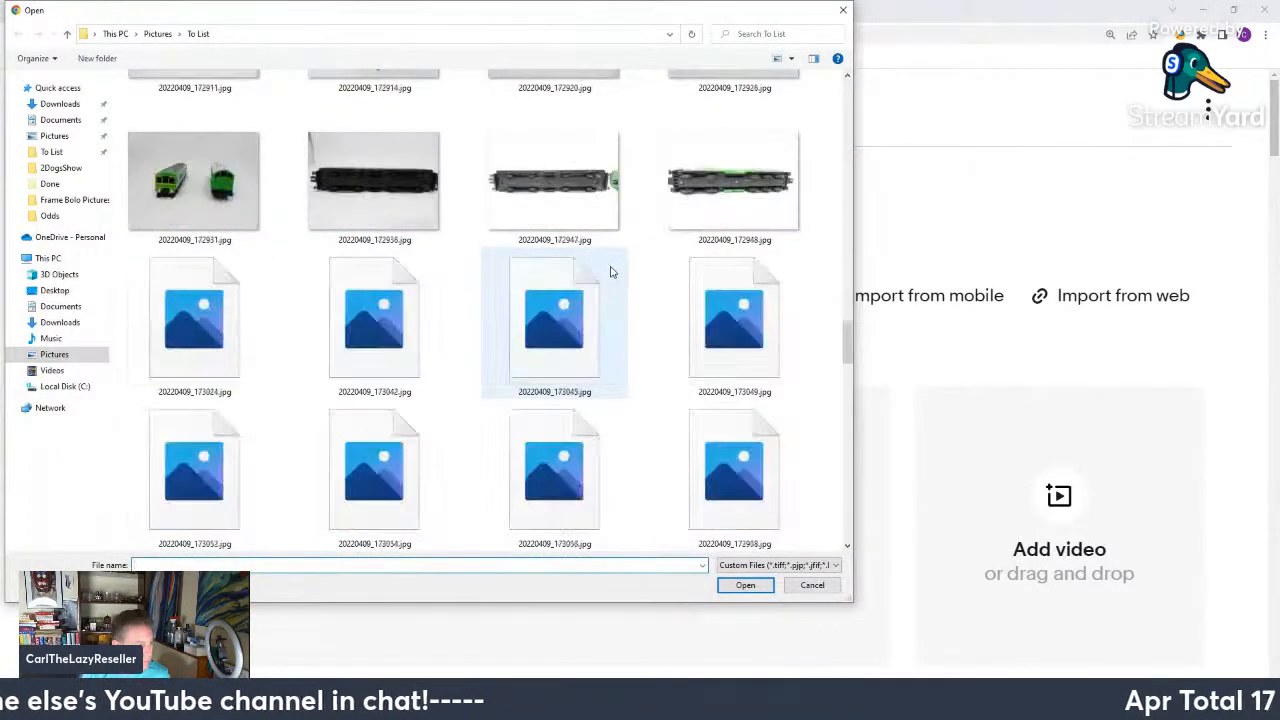
{"action": "scroll", "coordinate": [612, 272], "scroll_direction": "down", "scroll_amount": 10}
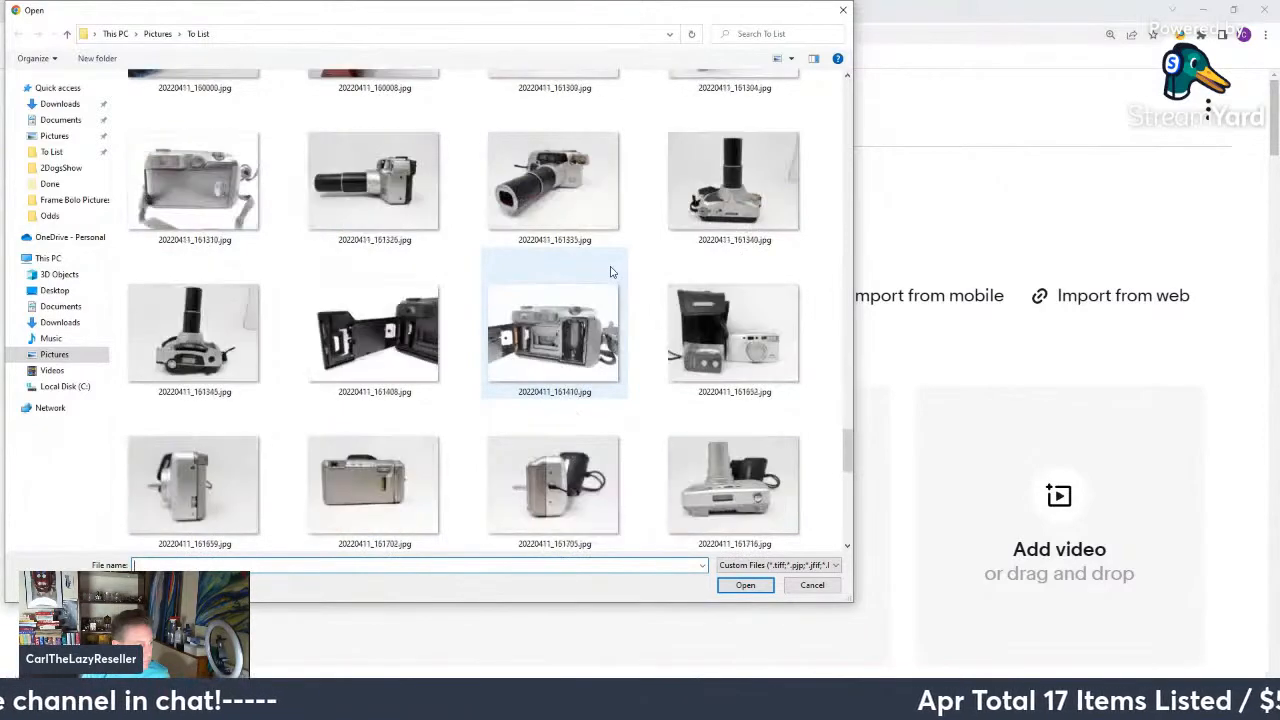
{"action": "scroll", "coordinate": [612, 272], "scroll_direction": "up", "scroll_amount": 5}
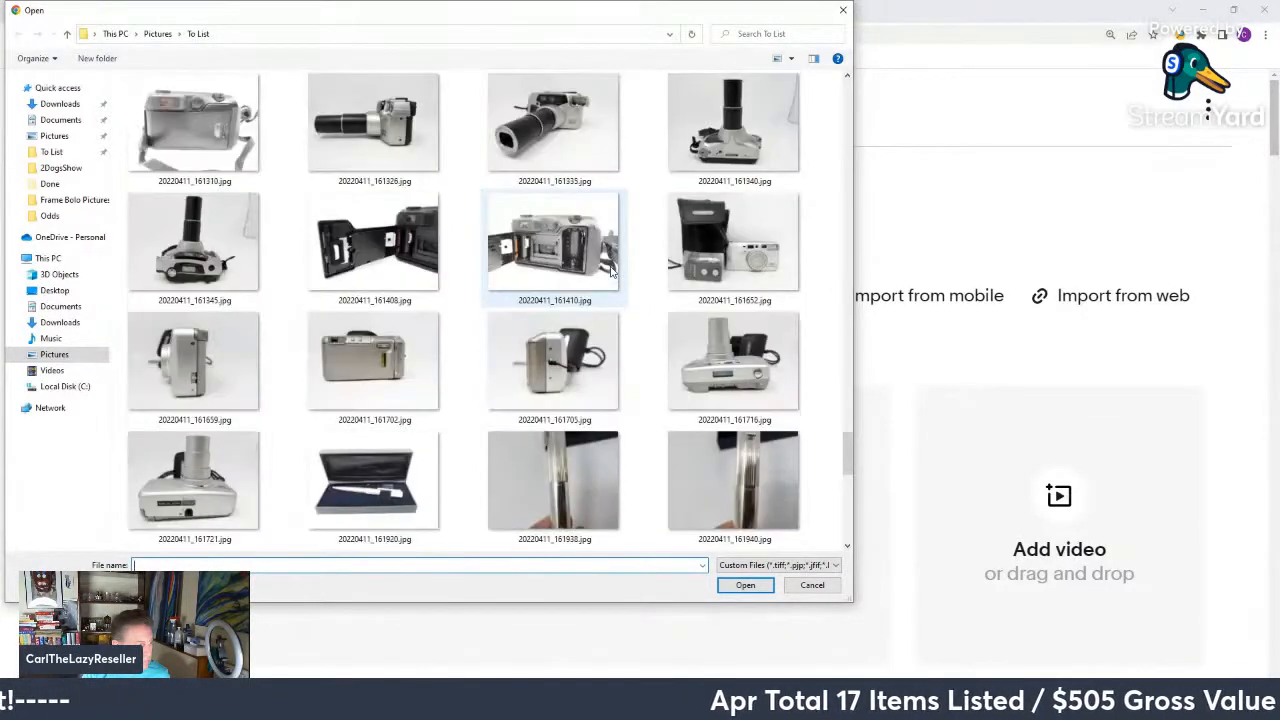
{"action": "scroll", "coordinate": [612, 270], "scroll_direction": "up", "scroll_amount": 8}
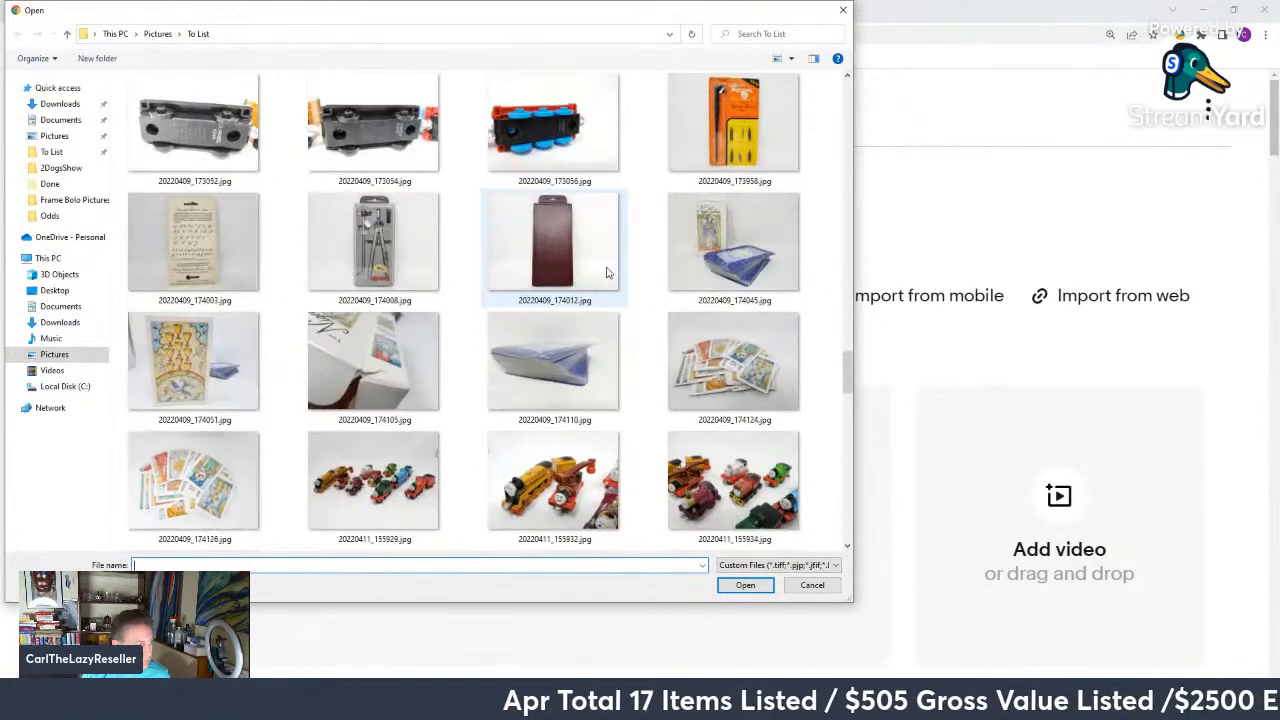
{"action": "left_click", "coordinate": [375, 245]}
{"action": "left_click", "coordinate": [580, 243], "text": "ctrl"}
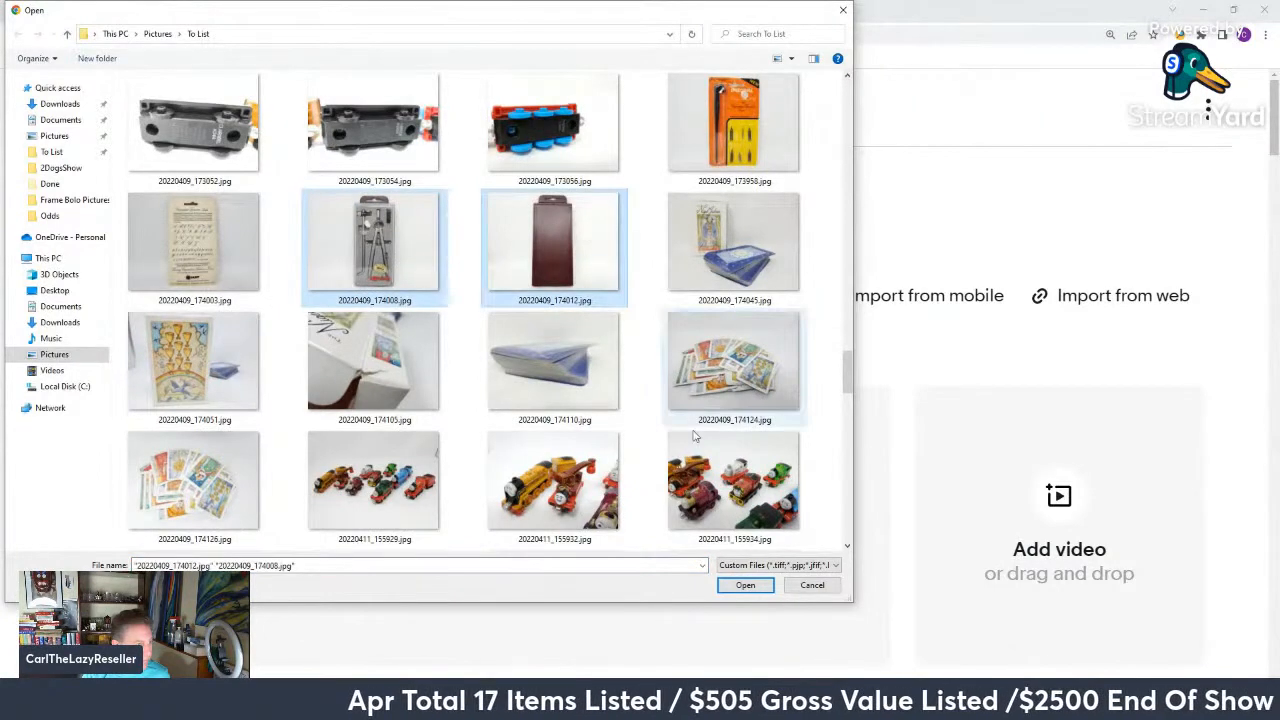
{"action": "left_click", "coordinate": [743, 584]}
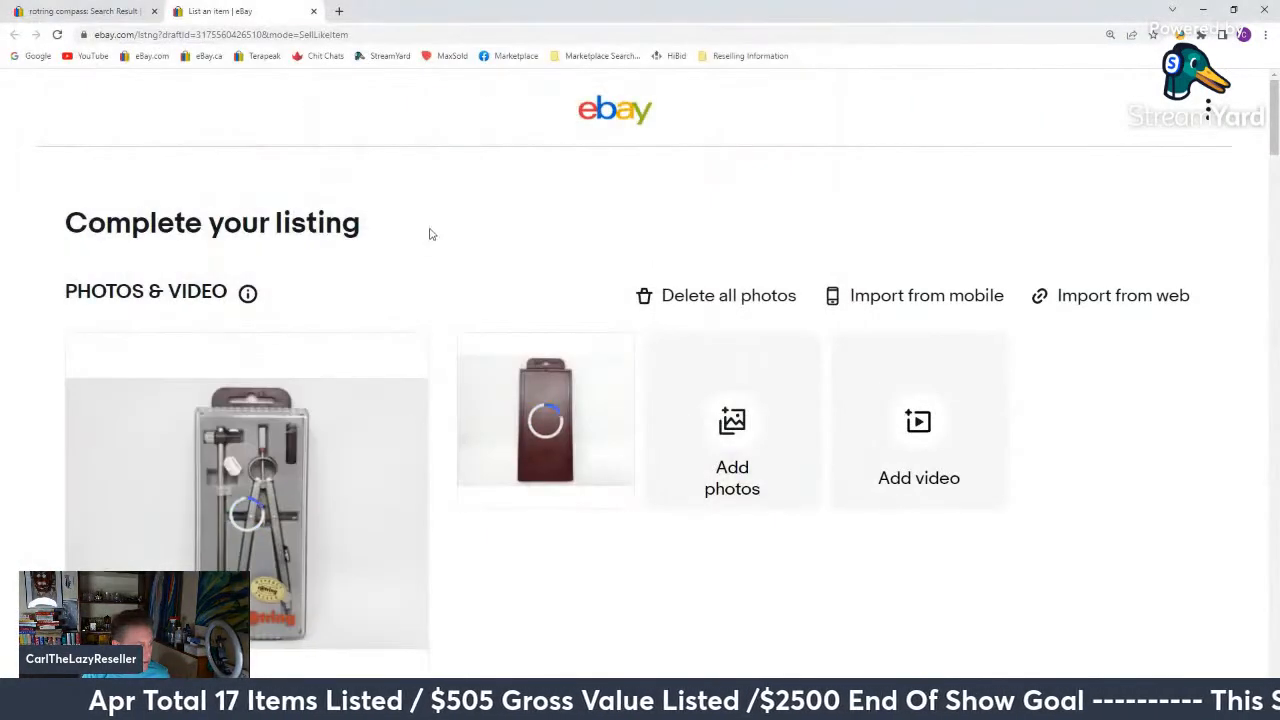
Change the item title to "Rotring Drafting Bow Compass 530 136" and set the custom label (SKU) to G12.
{"action": "scroll", "coordinate": [431, 234], "scroll_direction": "down", "scroll_amount": 5}
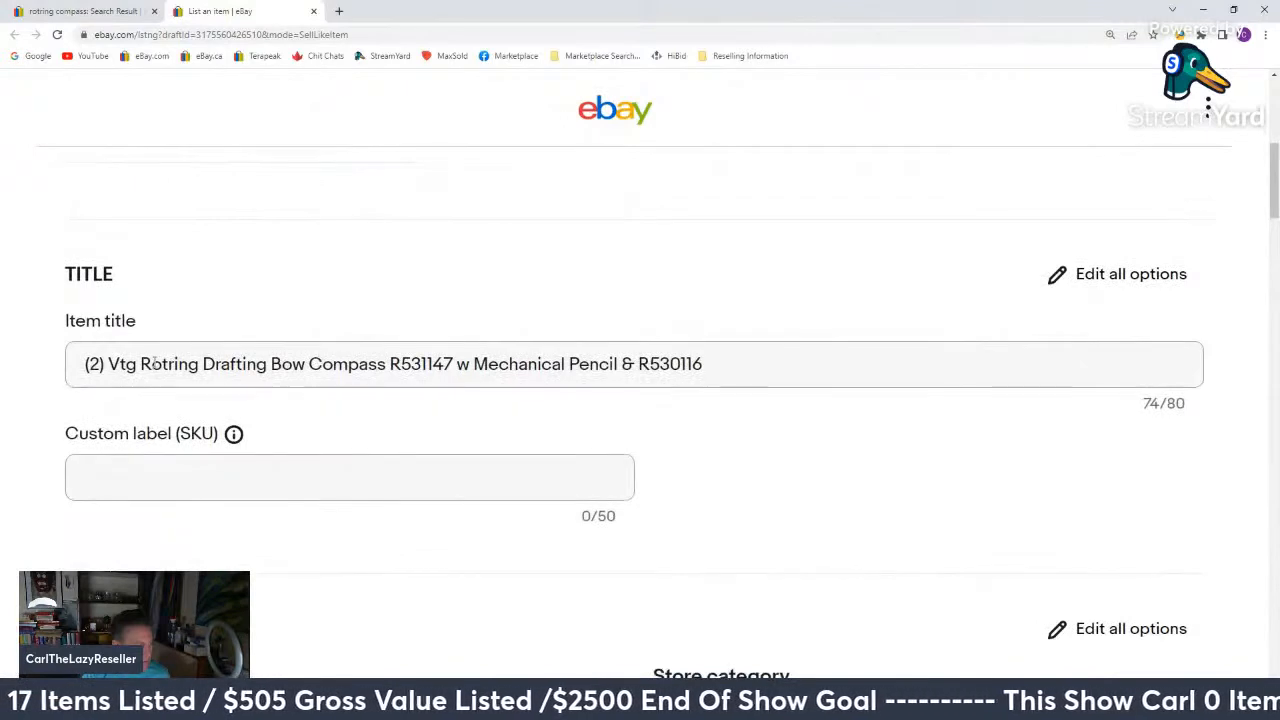
{"action": "left_click_drag", "start_coordinate": [138, 364], "coordinate": [3, 366]}
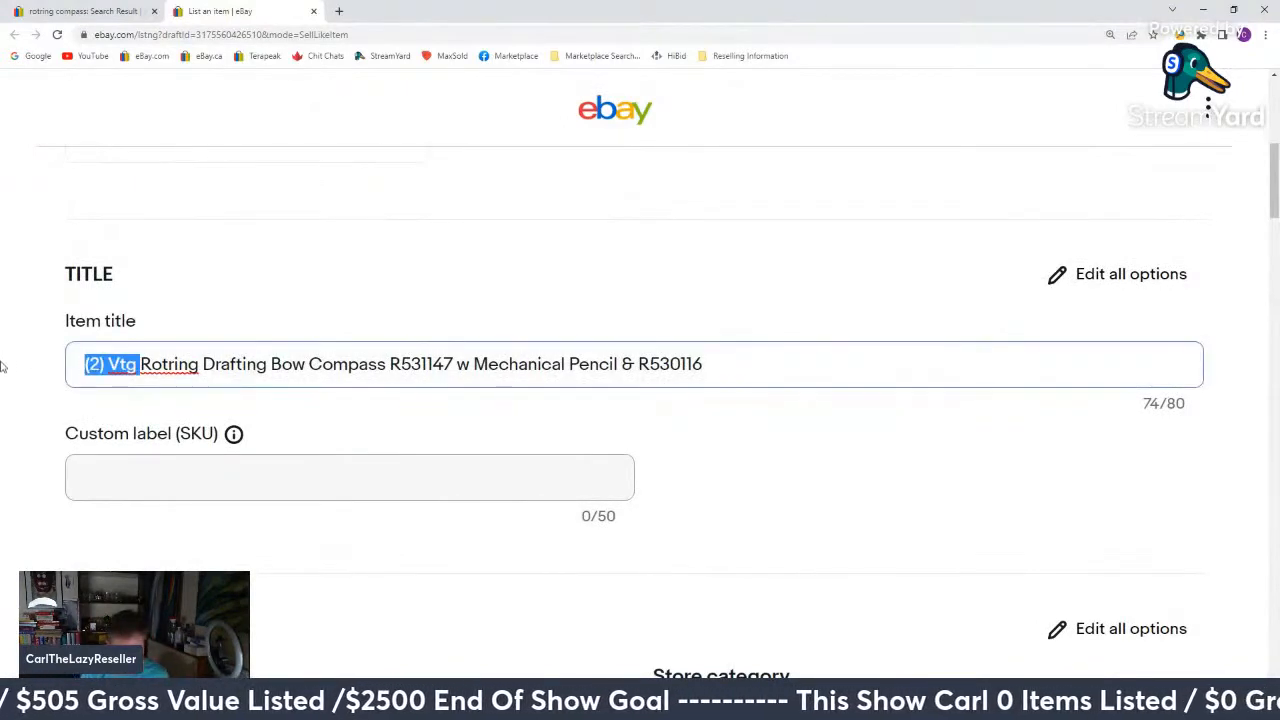
{"action": "key", "text": "BackSpace"}
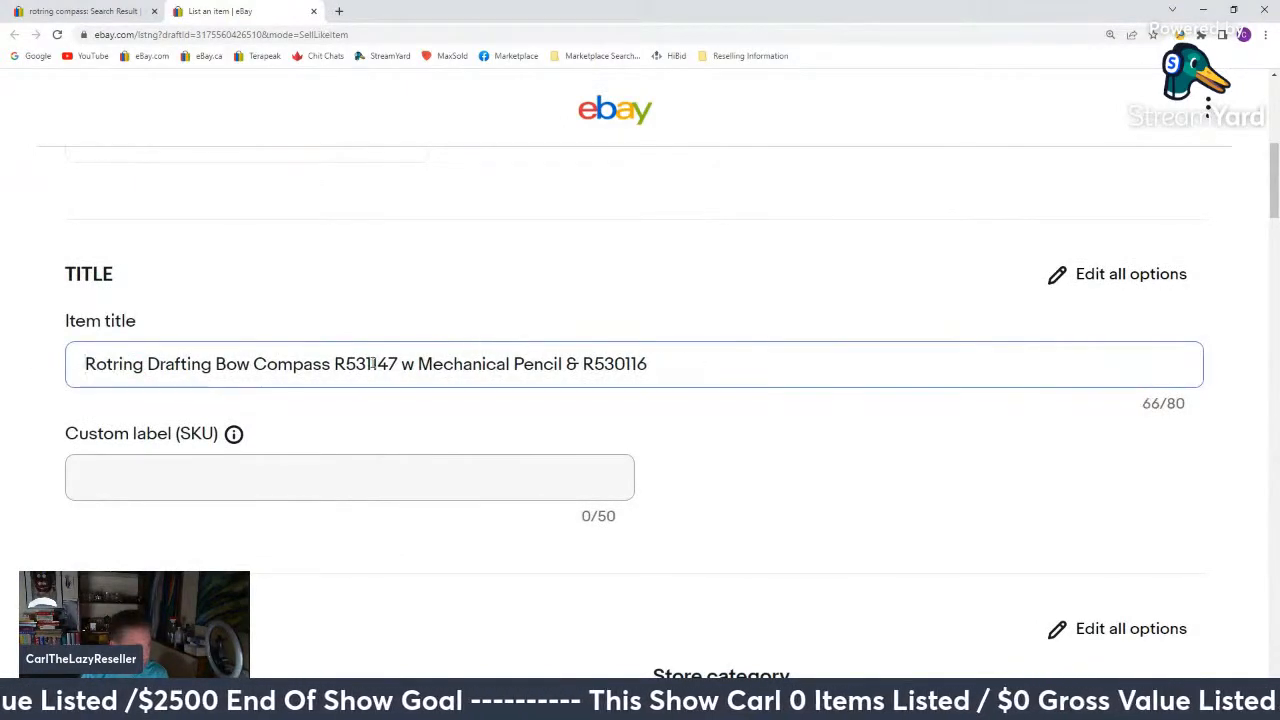
{"action": "double_click", "coordinate": [370, 364]}
{"action": "key", "text": "BackSpace"}
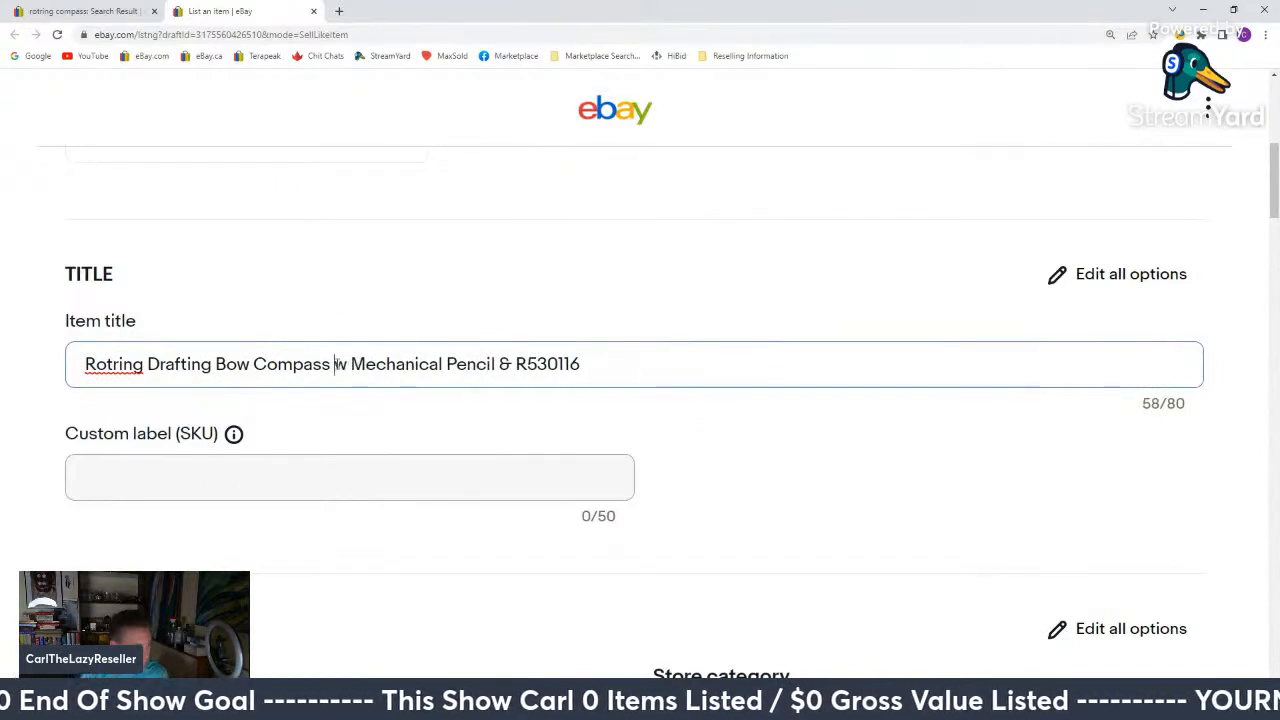
{"action": "left_click_drag", "start_coordinate": [334, 364], "coordinate": [616, 339]}
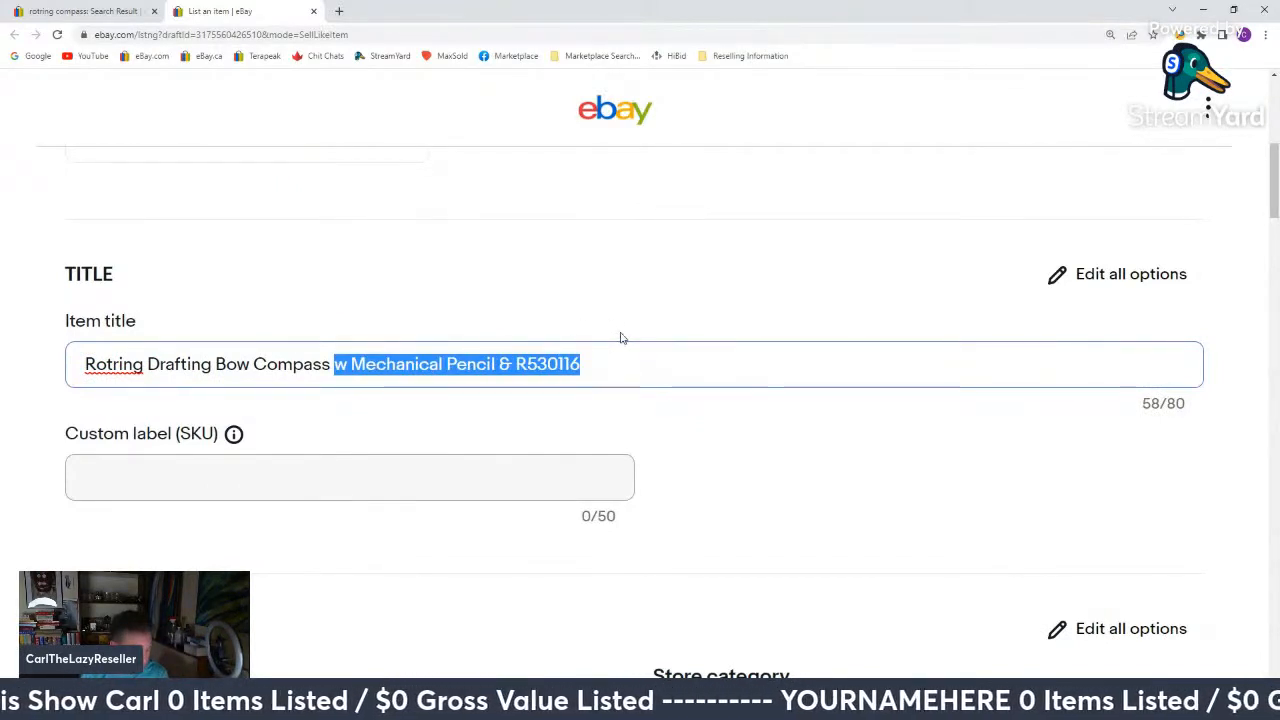
{"action": "key", "text": "BackSpace"}
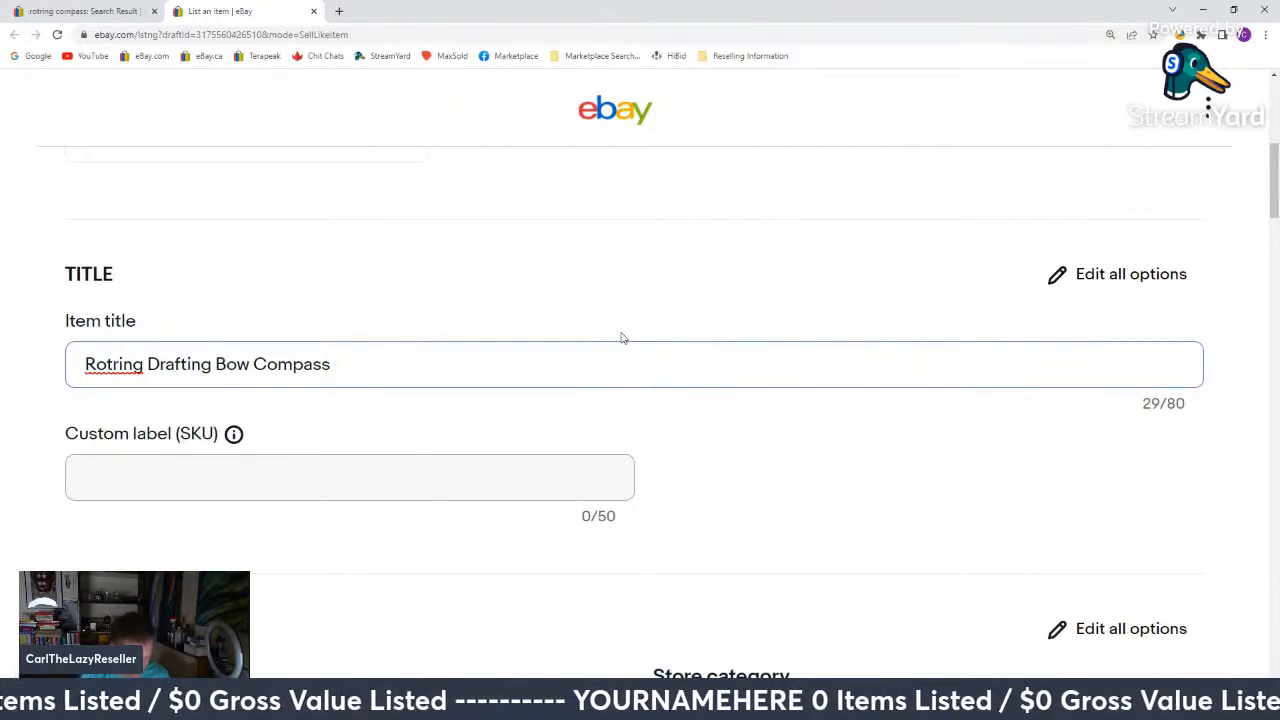
{"action": "type", "text": "53"}
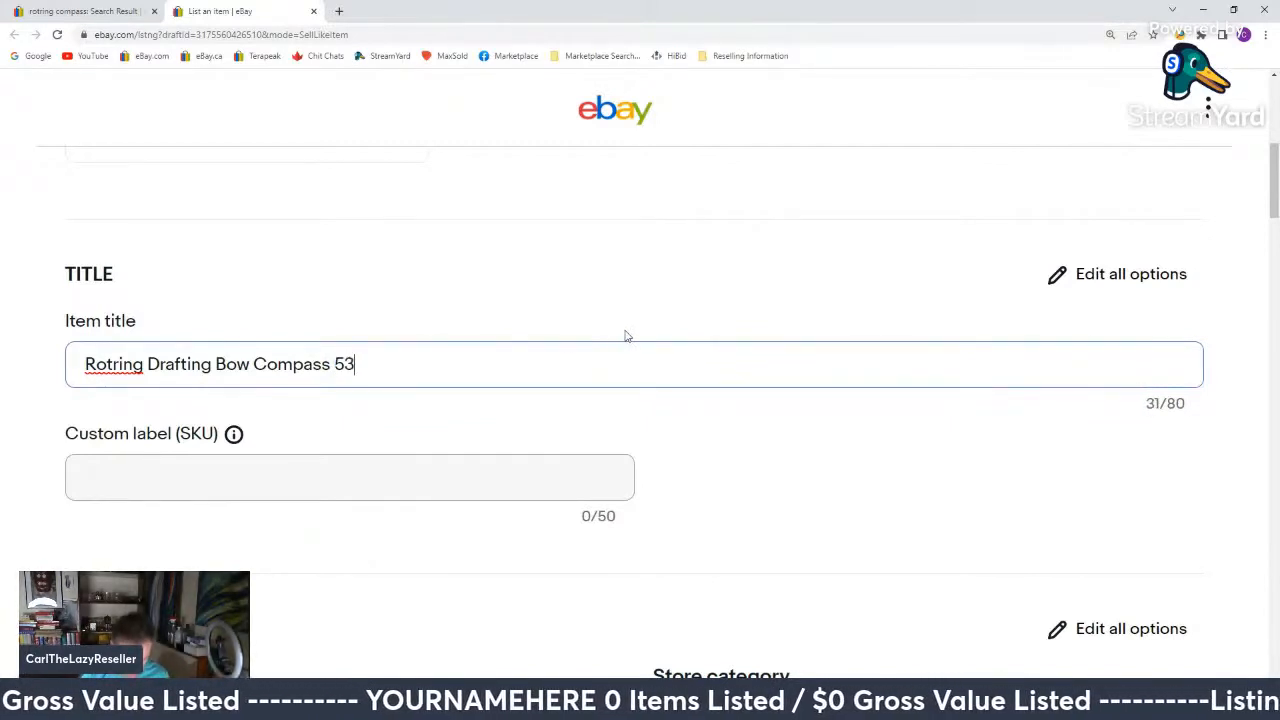
{"action": "type", "text": "0 136"}
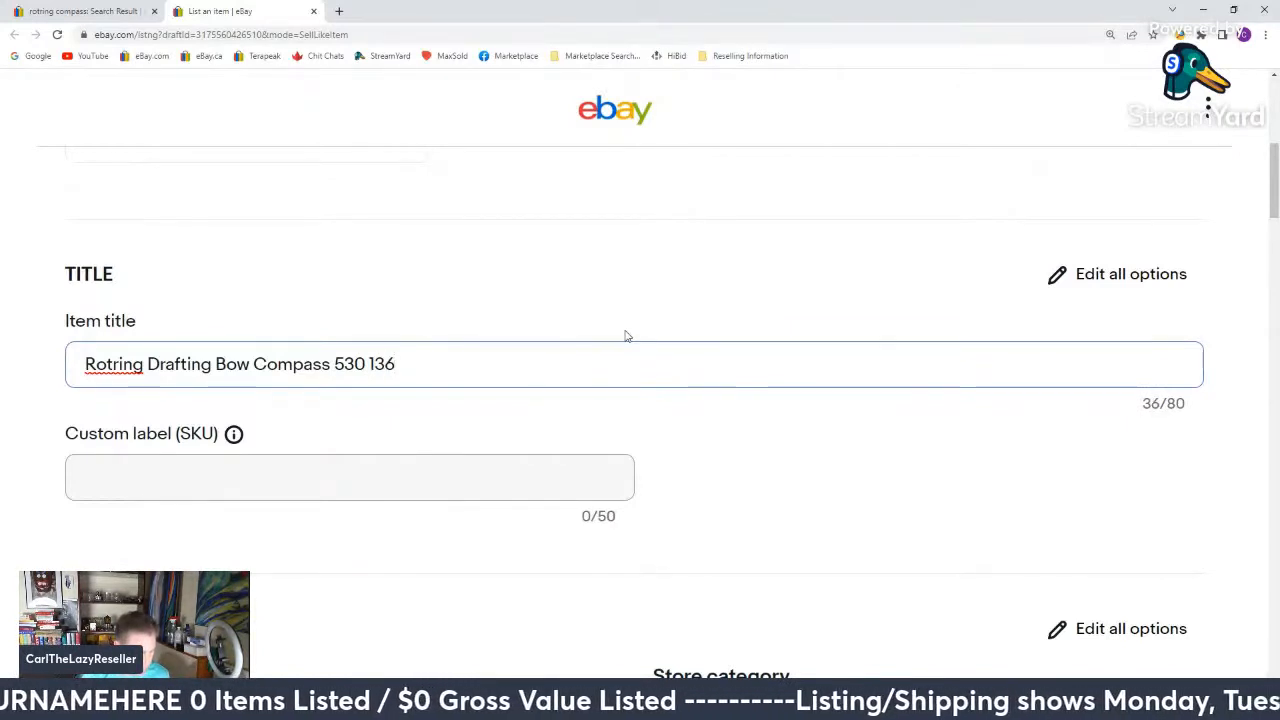
{"action": "left_click", "coordinate": [286, 483]}
{"action": "left_click", "coordinate": [80, 545]}
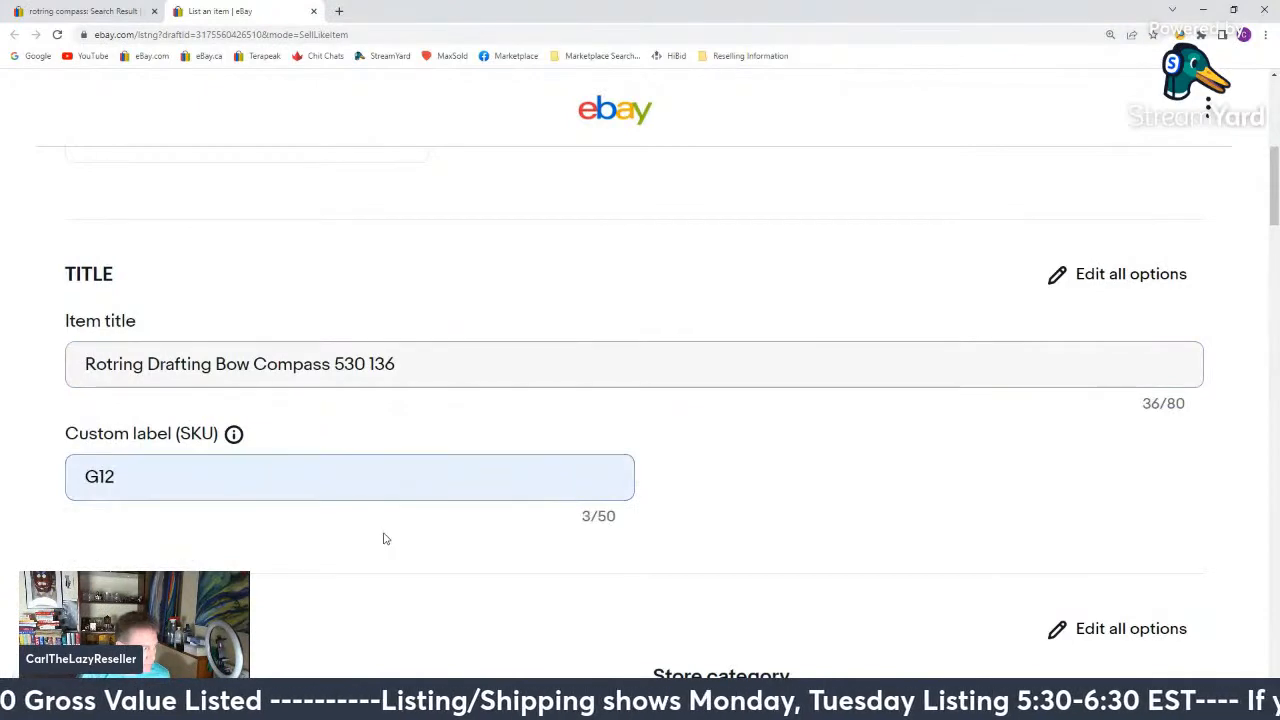
Review the compass listing's item specifics and delivery details, publish the listing, and return to the active listings.
{"action": "scroll", "coordinate": [386, 534], "scroll_direction": "down", "scroll_amount": 3}
{"action": "scroll", "coordinate": [386, 538], "scroll_direction": "down", "scroll_amount": 3}
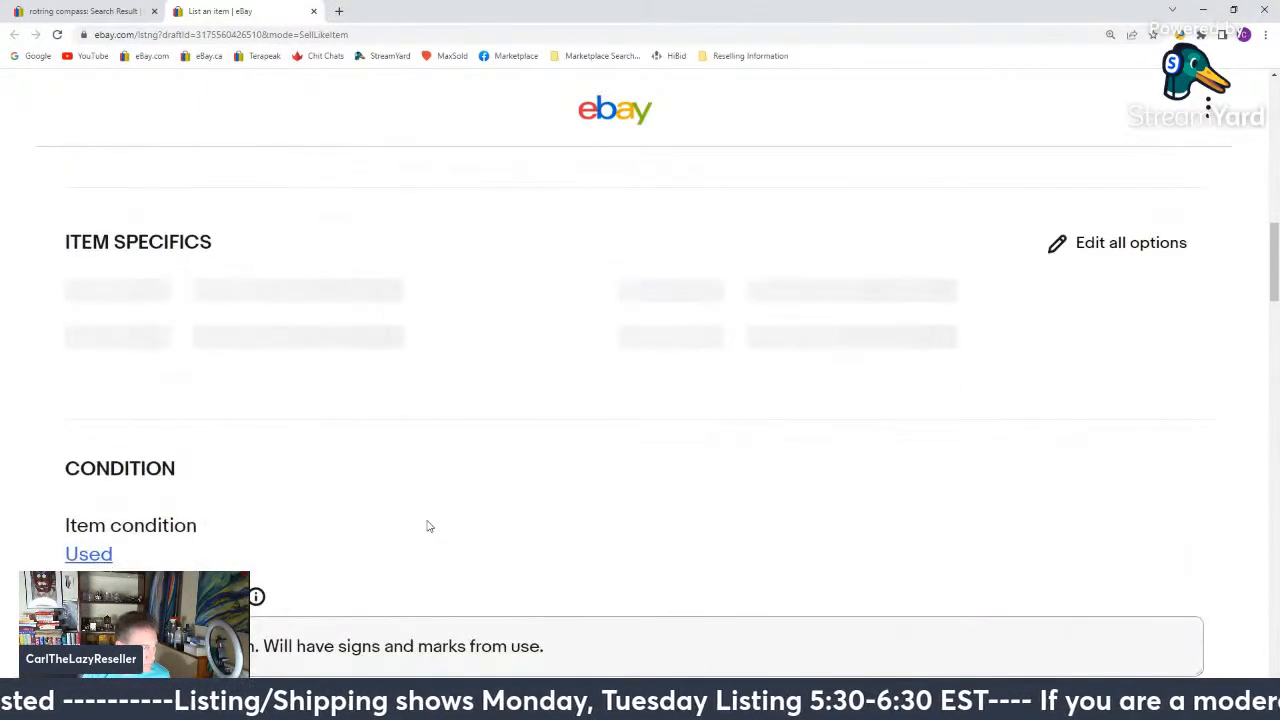
{"action": "scroll", "coordinate": [428, 526], "scroll_direction": "down", "scroll_amount": 3}
{"action": "scroll", "coordinate": [428, 526], "scroll_direction": "up", "scroll_amount": 3}
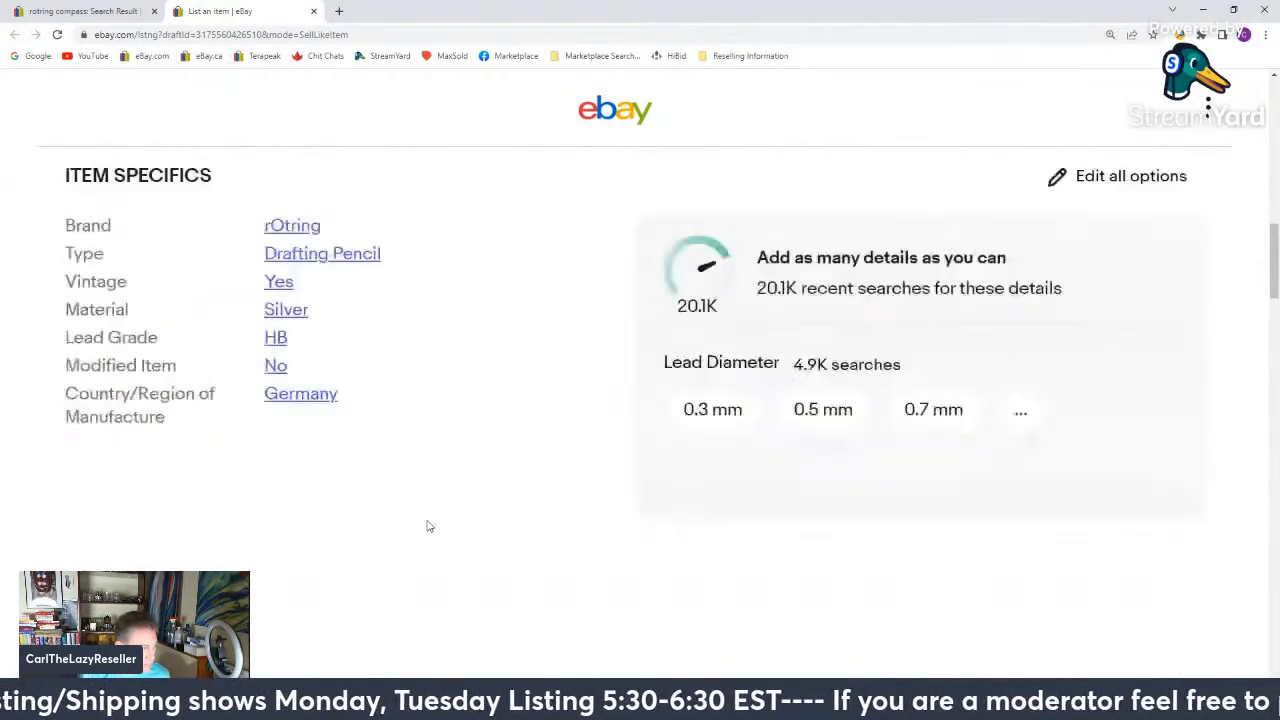
{"action": "scroll", "coordinate": [428, 526], "scroll_direction": "down", "scroll_amount": 15}
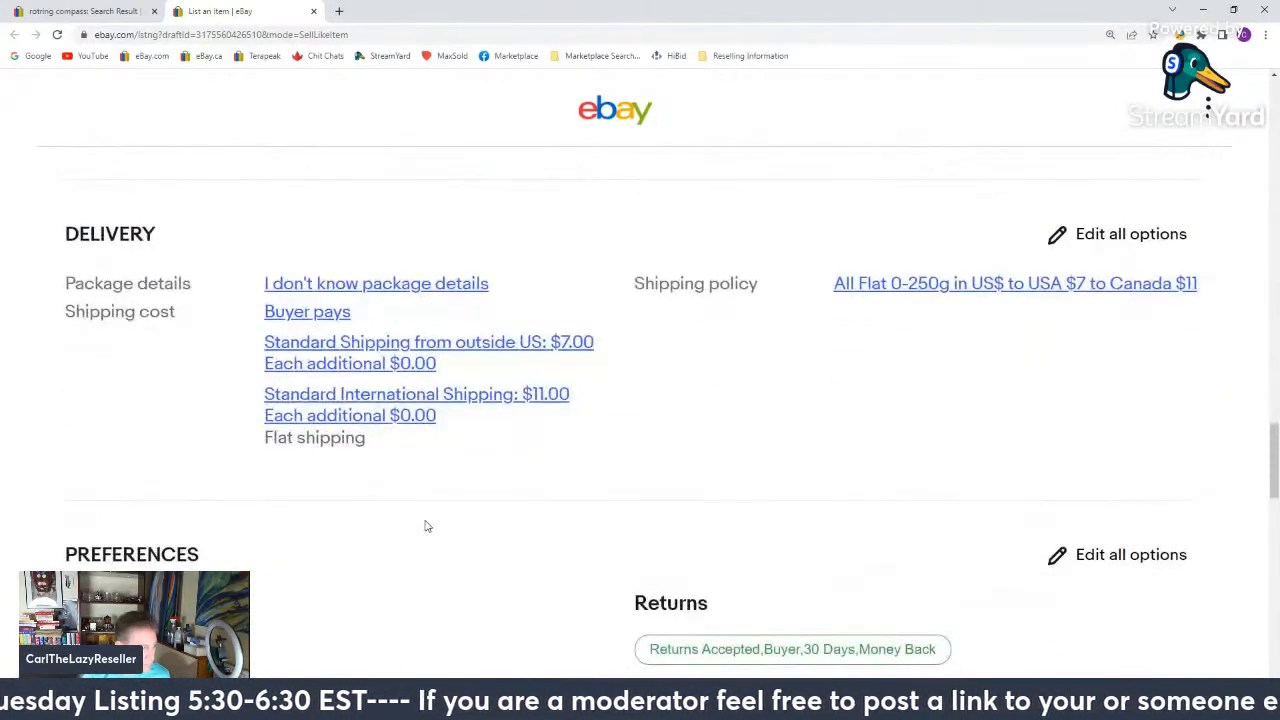
{"action": "scroll", "coordinate": [428, 526], "scroll_direction": "down", "scroll_amount": 10}
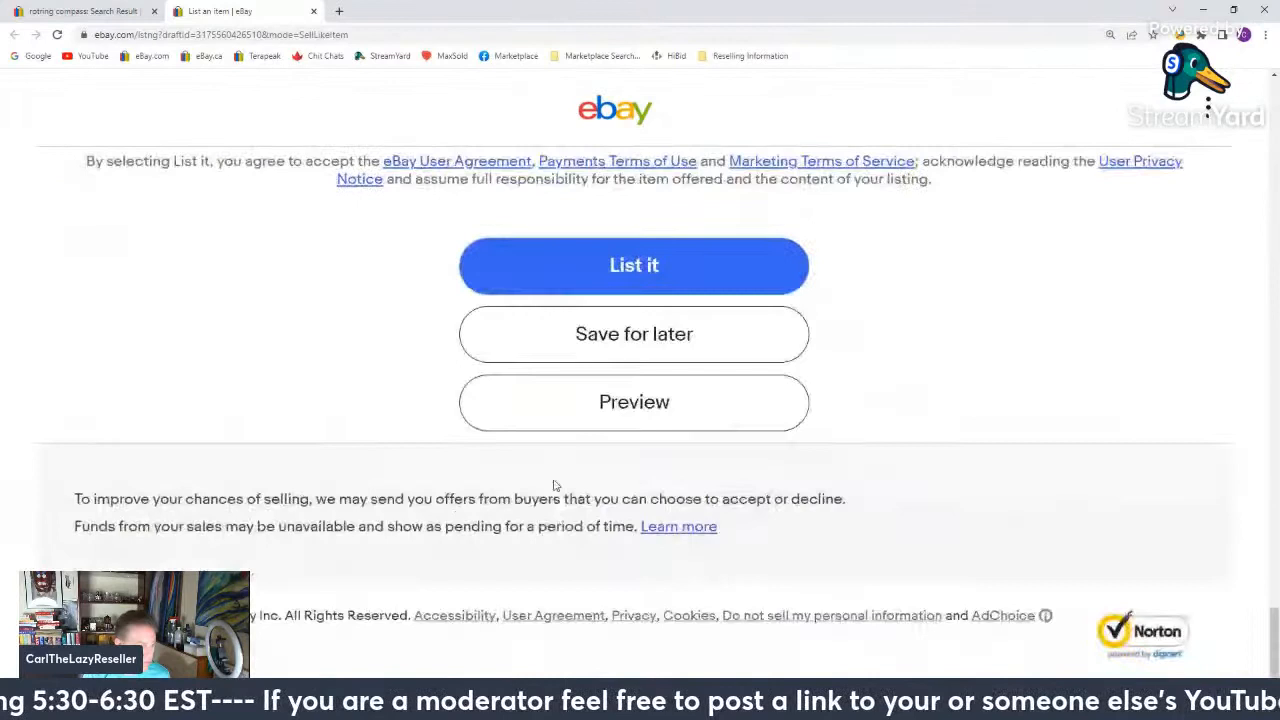
{"action": "left_click", "coordinate": [664, 267]}
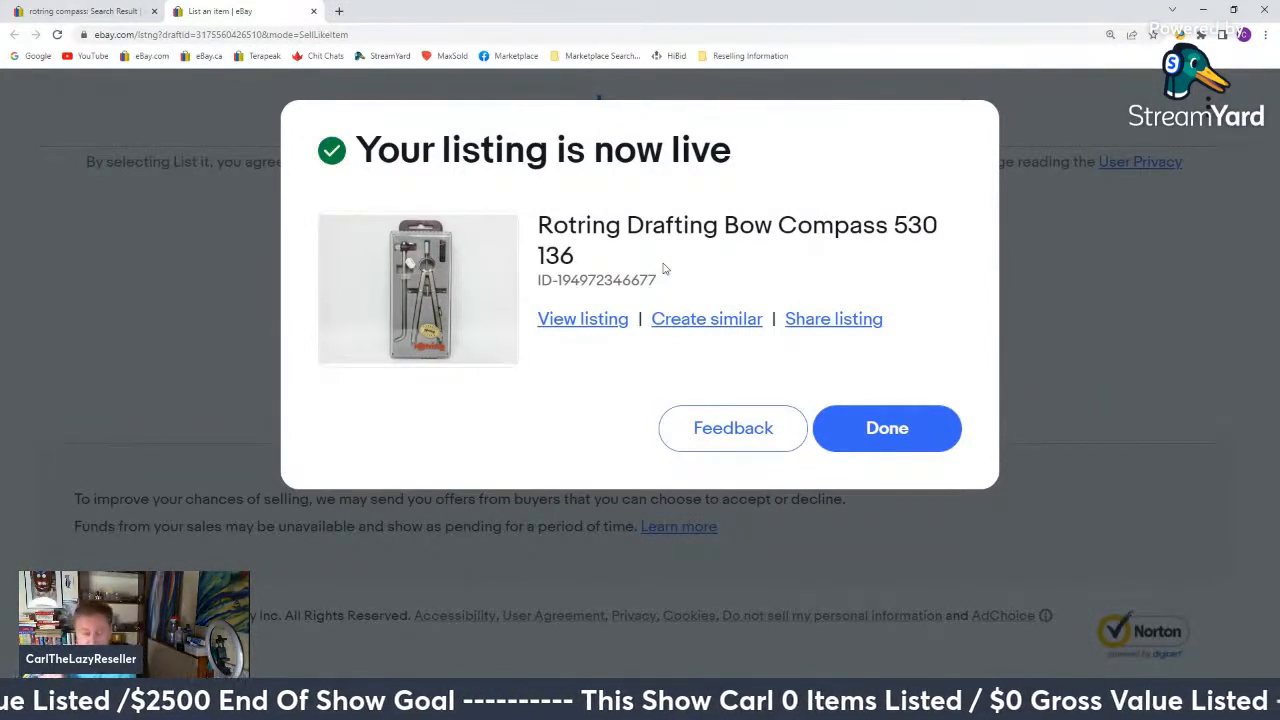
{"action": "left_click", "coordinate": [896, 427]}
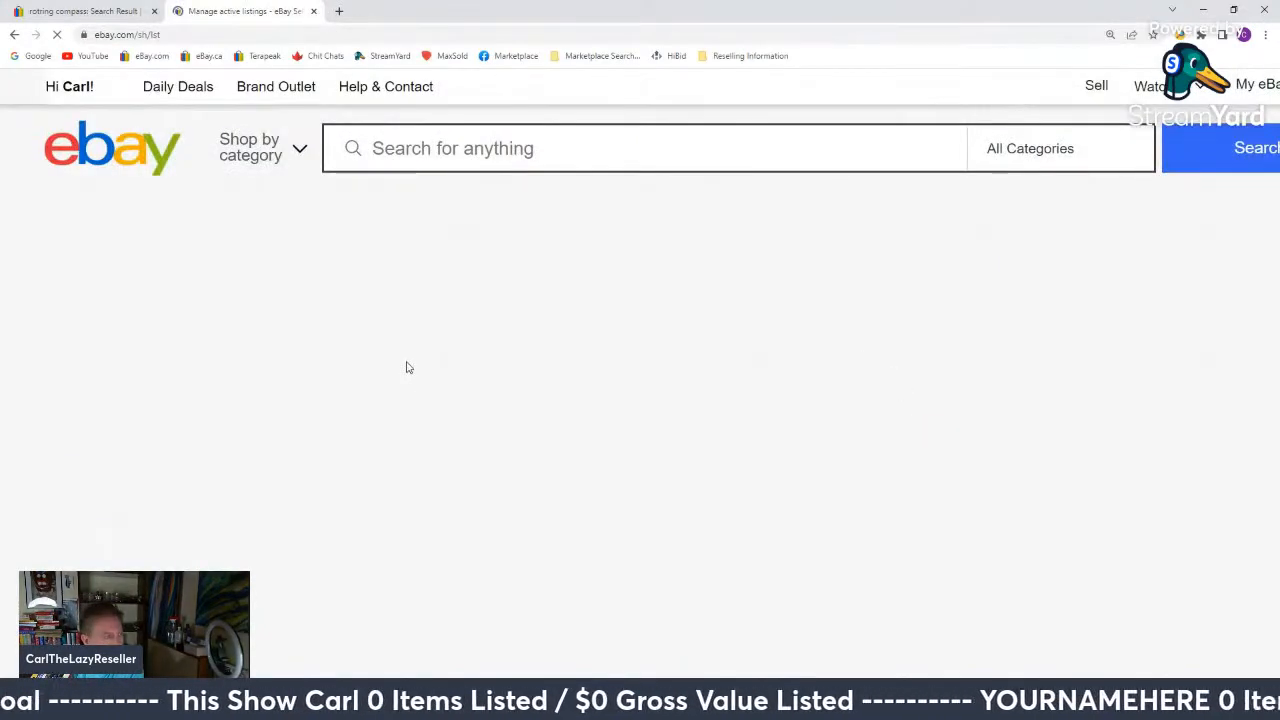
{"action": "scroll", "coordinate": [406, 367], "scroll_direction": "down", "scroll_amount": 10}
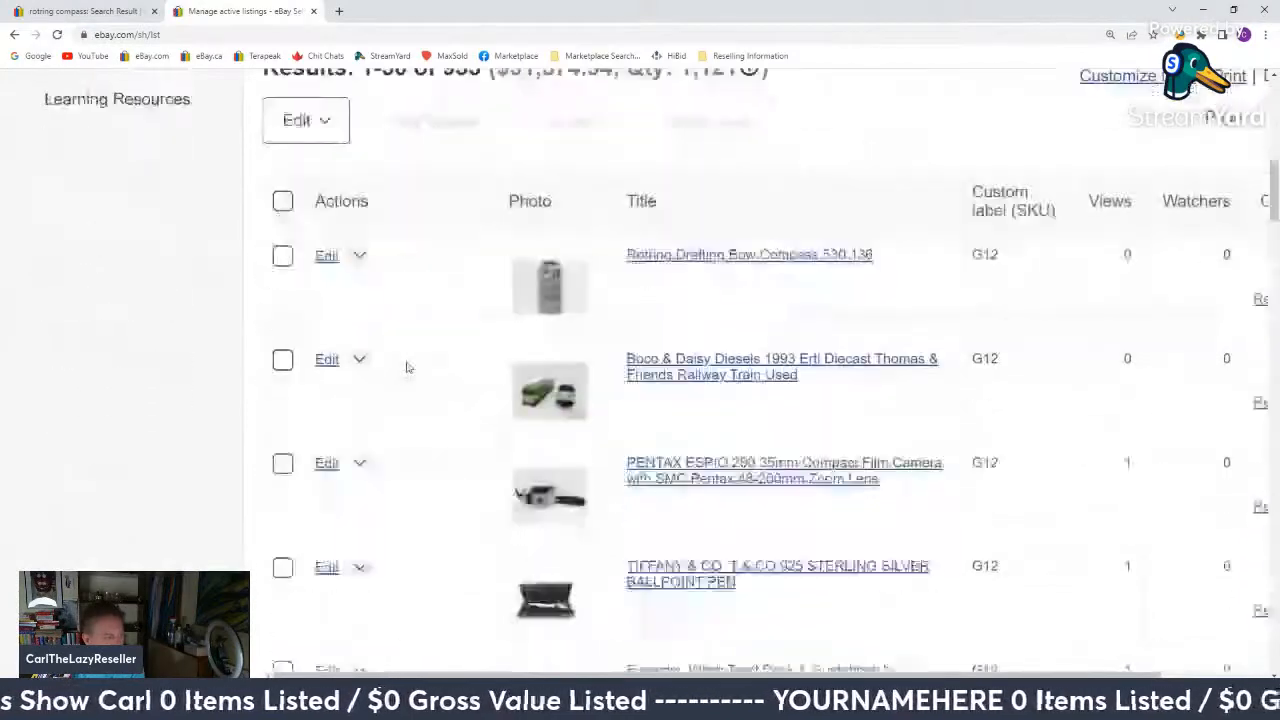
{"action": "scroll", "coordinate": [406, 367], "scroll_direction": "down", "scroll_amount": 3}
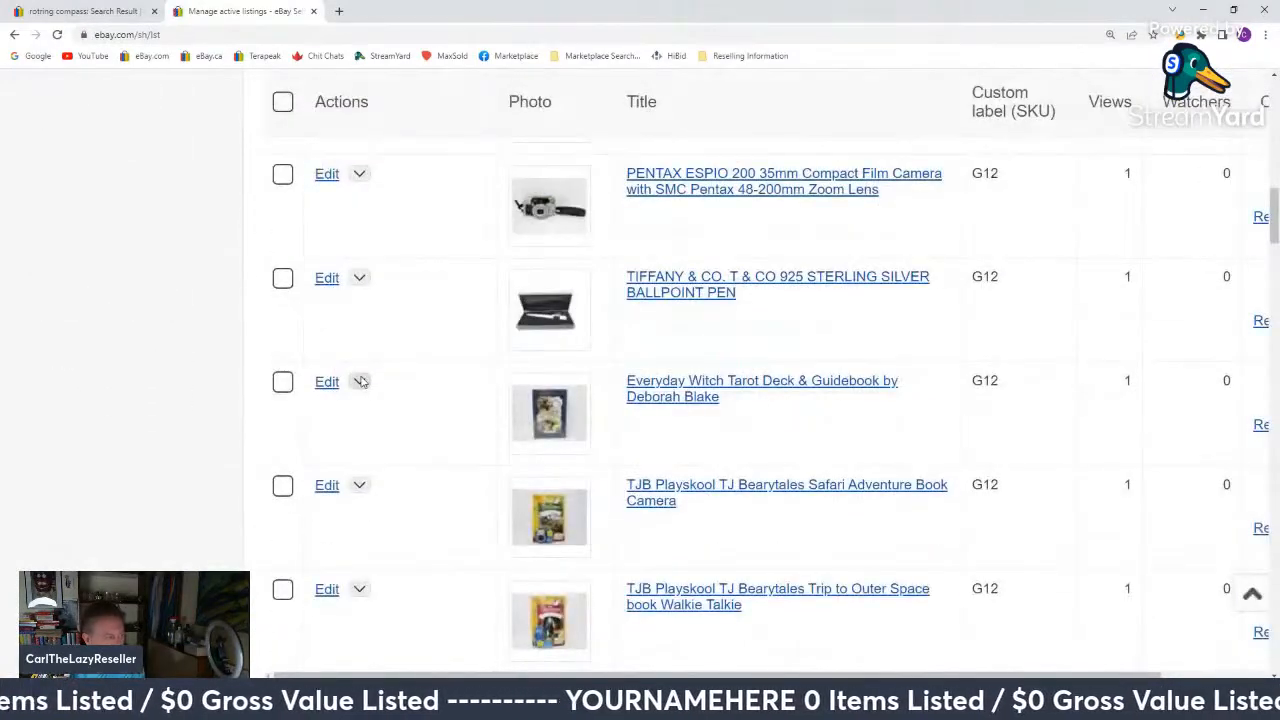
{"action": "left_click", "coordinate": [361, 381]}
{"action": "scroll", "coordinate": [371, 383], "scroll_direction": "down", "scroll_amount": 1}
{"action": "left_click", "coordinate": [405, 330]}
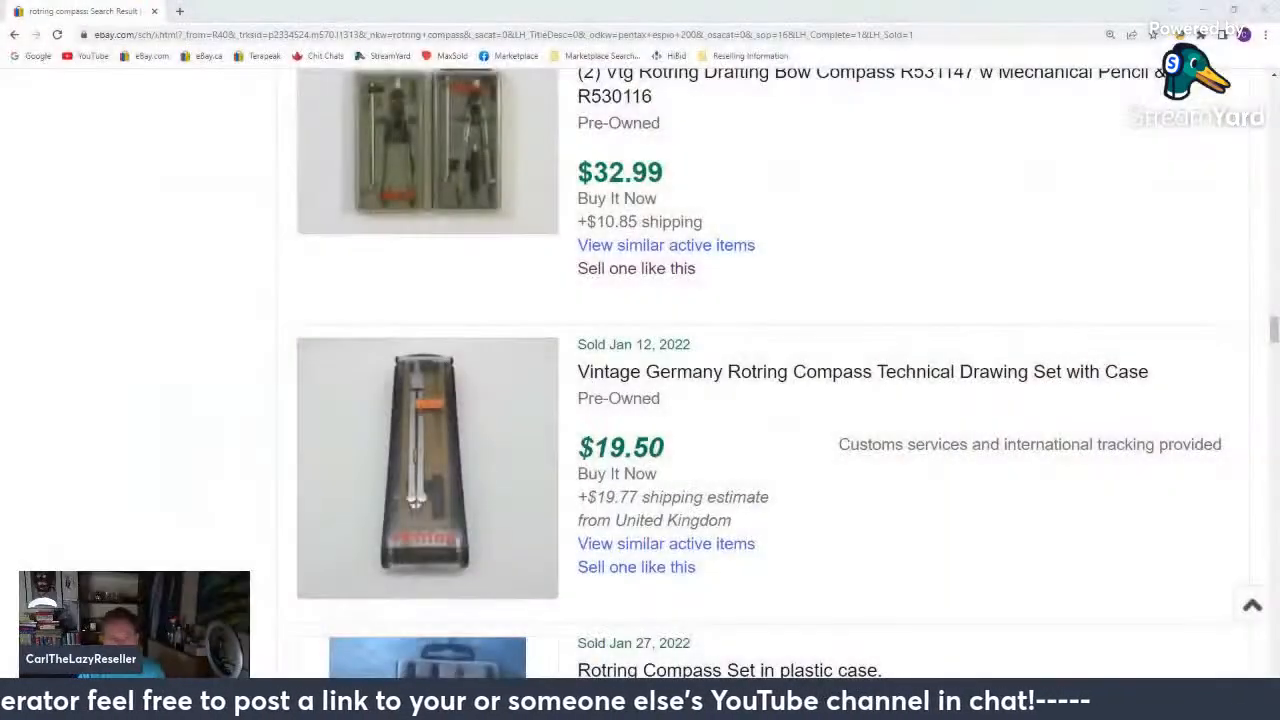
Leave the sold rotring compass search results and open the active listings in Seller Hub.
{"action": "left_click", "coordinate": [1256, 610]}
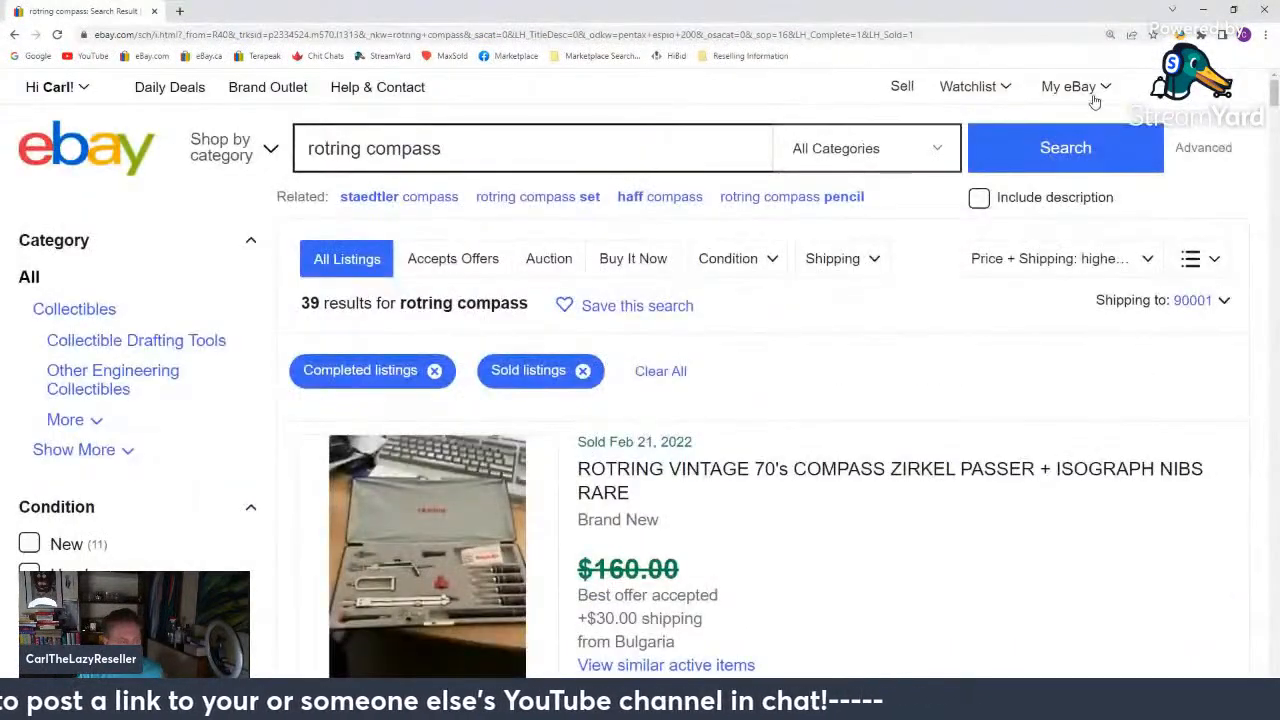
{"action": "mouse_move", "coordinate": [1094, 94]}
{"action": "left_click", "coordinate": [1064, 320]}
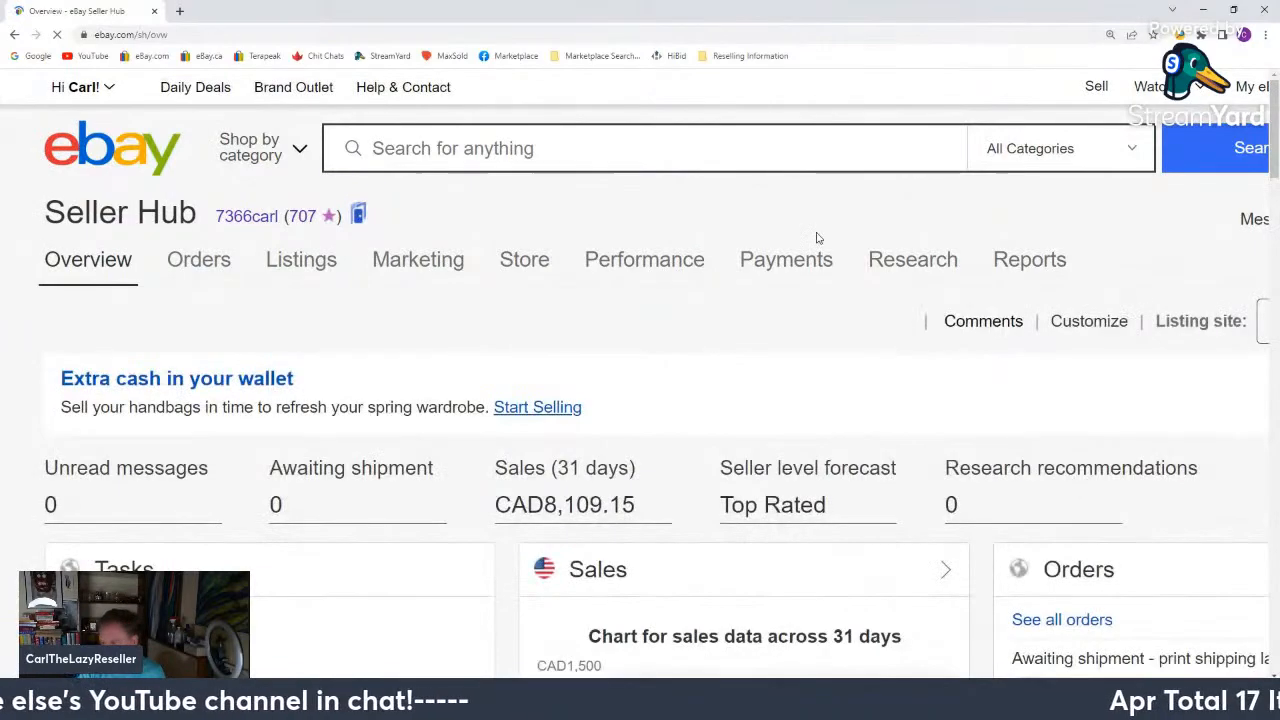
{"action": "scroll", "coordinate": [818, 238], "scroll_direction": "down", "scroll_amount": 1}
{"action": "scroll", "coordinate": [818, 238], "scroll_direction": "down", "scroll_amount": 3}
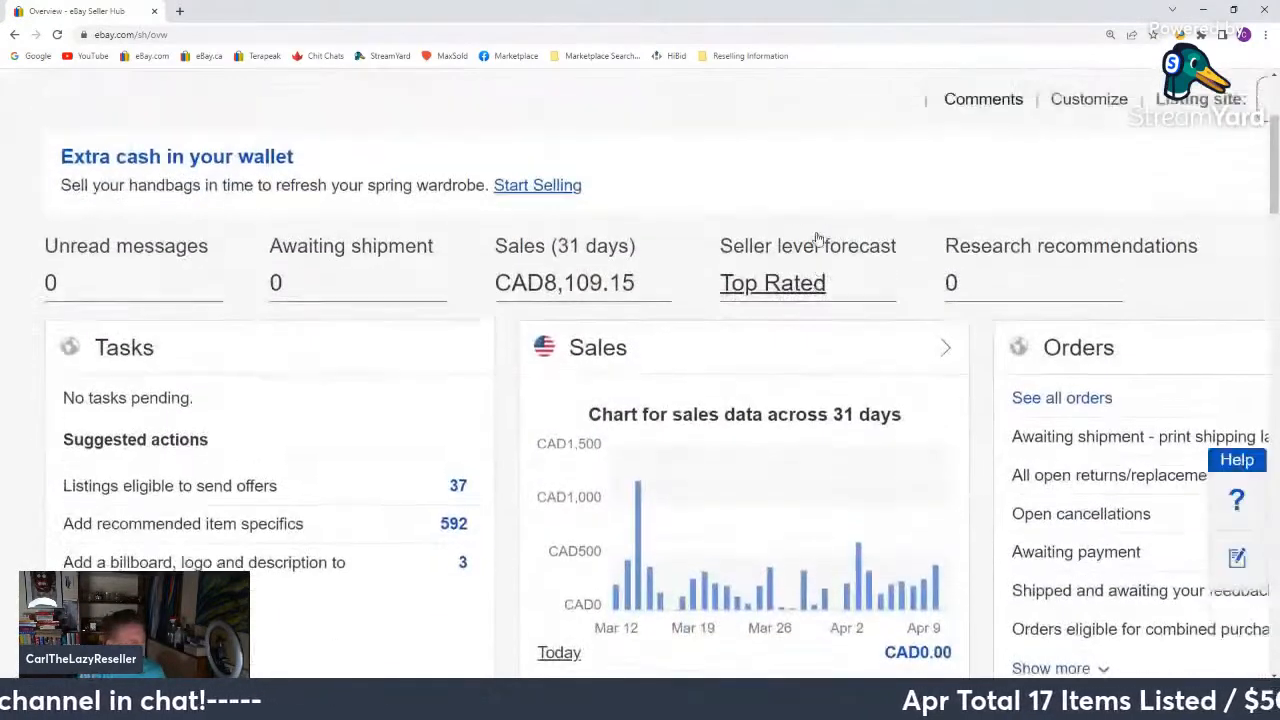
{"action": "scroll", "coordinate": [818, 240], "scroll_direction": "up", "scroll_amount": 4}
{"action": "left_click", "coordinate": [295, 265]}
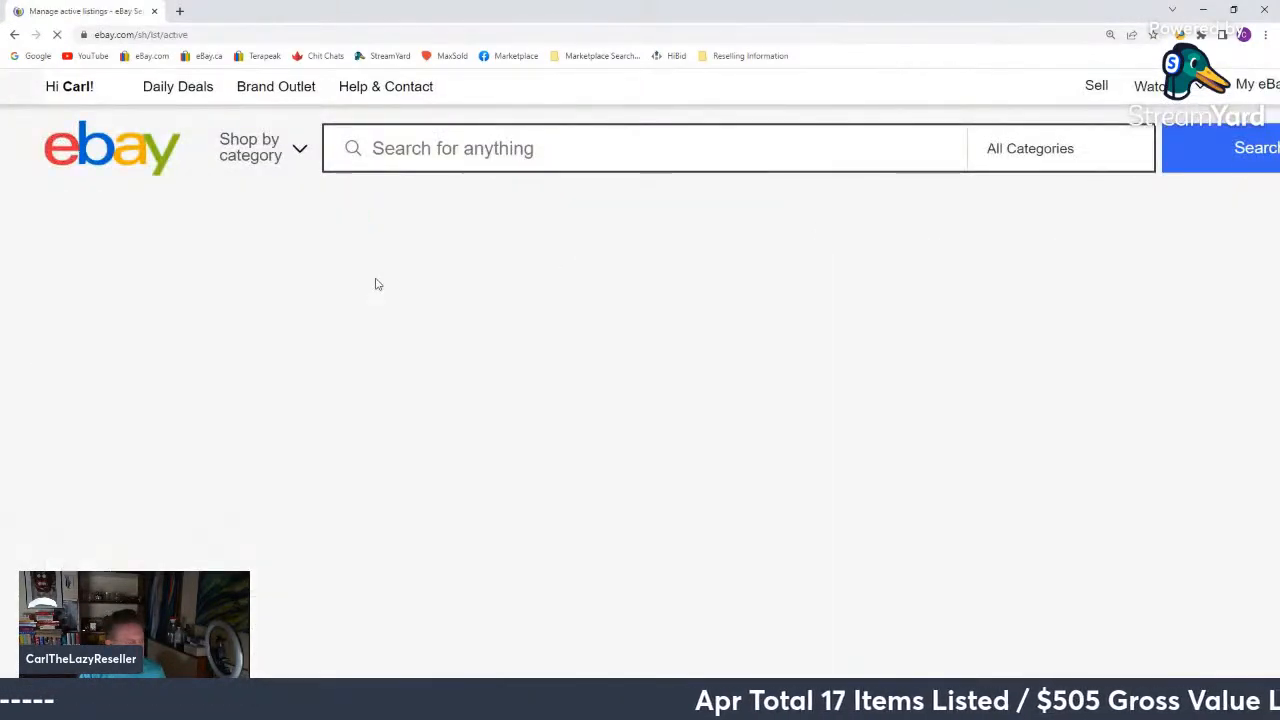
Start a similar listing from the active "TJB Playskool TJ Bearytales Safari Adventure Book Camera" listing.
{"action": "scroll", "coordinate": [376, 285], "scroll_direction": "down", "scroll_amount": 10}
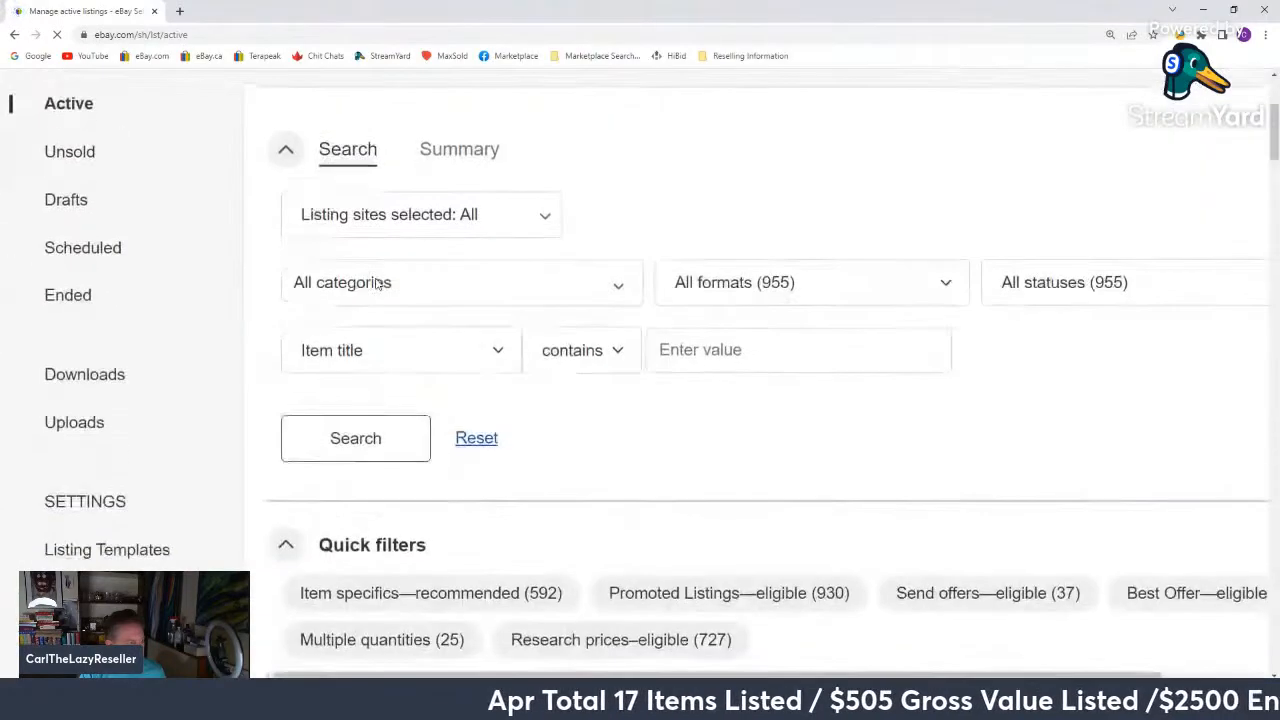
{"action": "scroll", "coordinate": [376, 285], "scroll_direction": "down", "scroll_amount": 4}
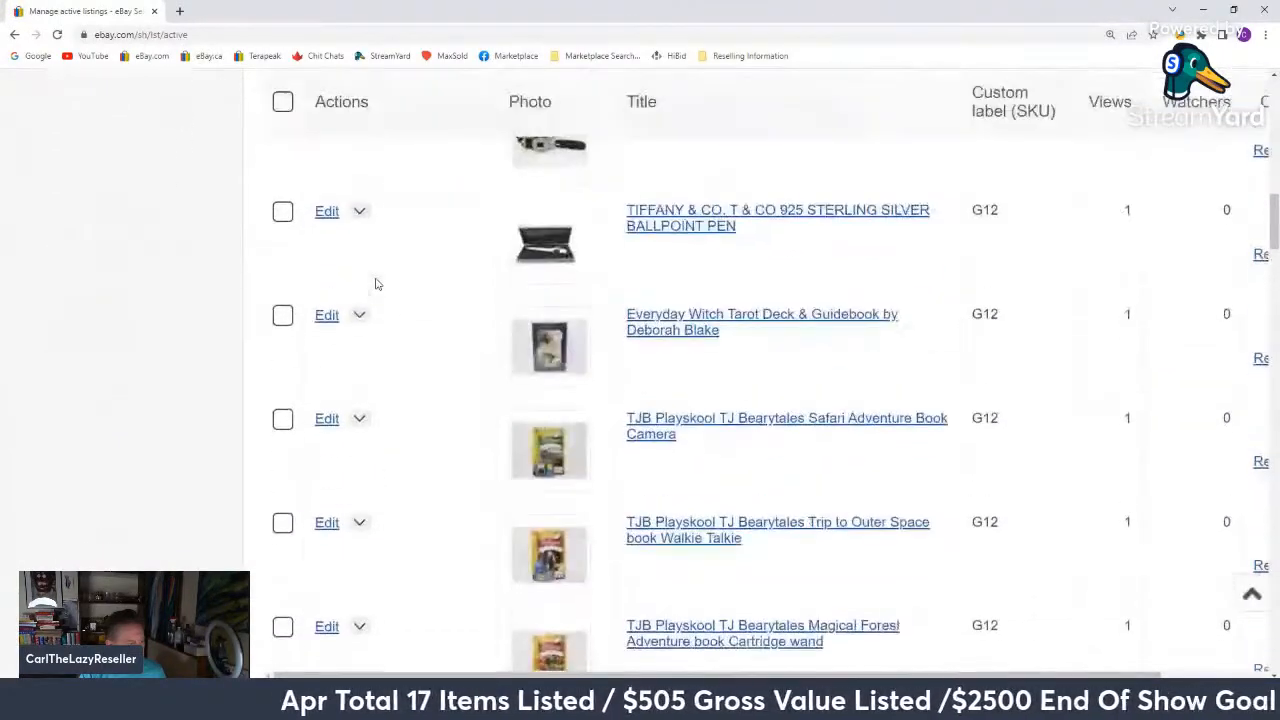
{"action": "left_click", "coordinate": [359, 419]}
{"action": "scroll", "coordinate": [362, 424], "scroll_direction": "down", "scroll_amount": 2}
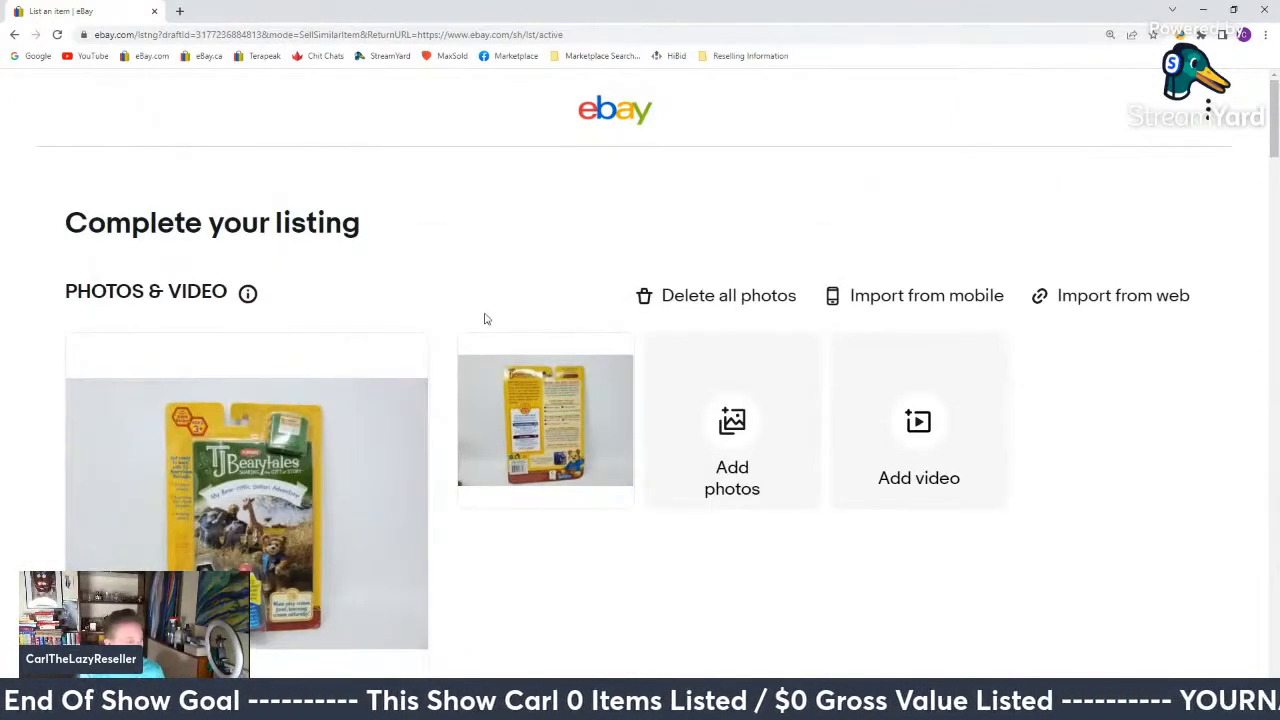
Replace all copied photos with 20220408_165139.jpg and 20220408_165146.jpg from the To List folder.
{"action": "left_click", "coordinate": [662, 303]}
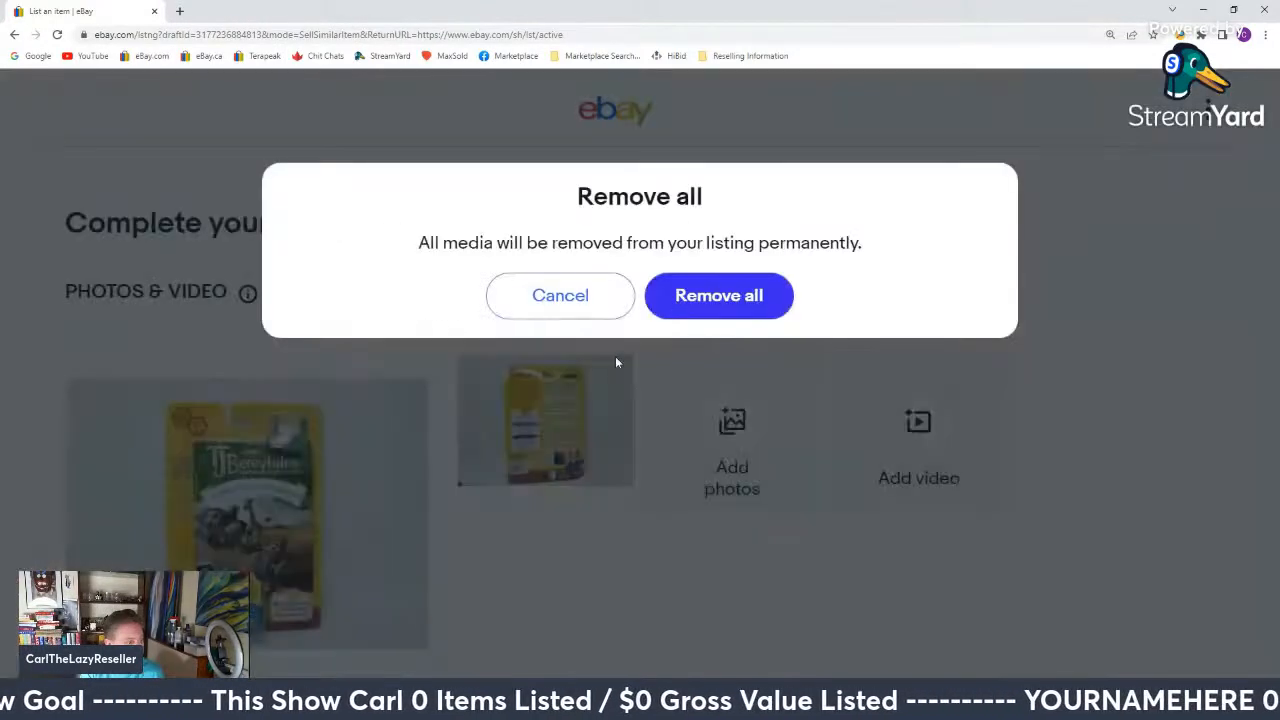
{"action": "left_click", "coordinate": [703, 303]}
{"action": "left_click", "coordinate": [480, 500]}
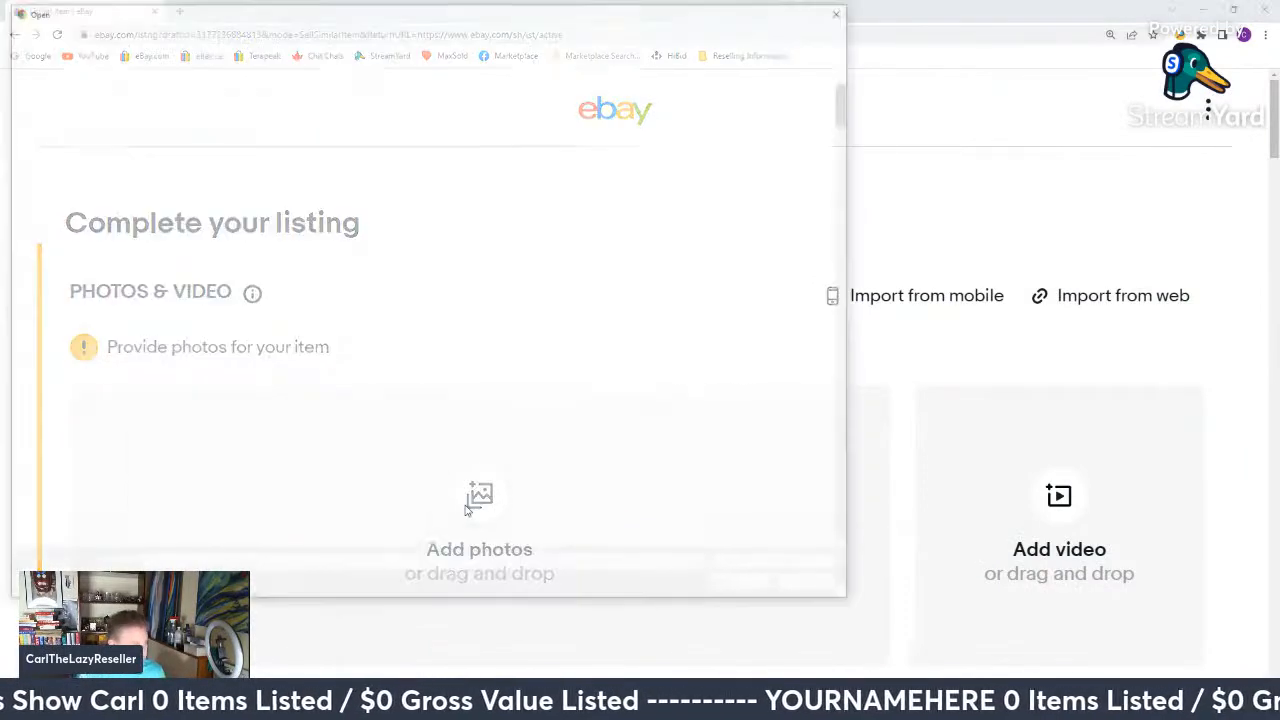
{"action": "scroll", "coordinate": [590, 421], "scroll_direction": "down", "scroll_amount": 5}
{"action": "scroll", "coordinate": [590, 421], "scroll_direction": "down", "scroll_amount": 10}
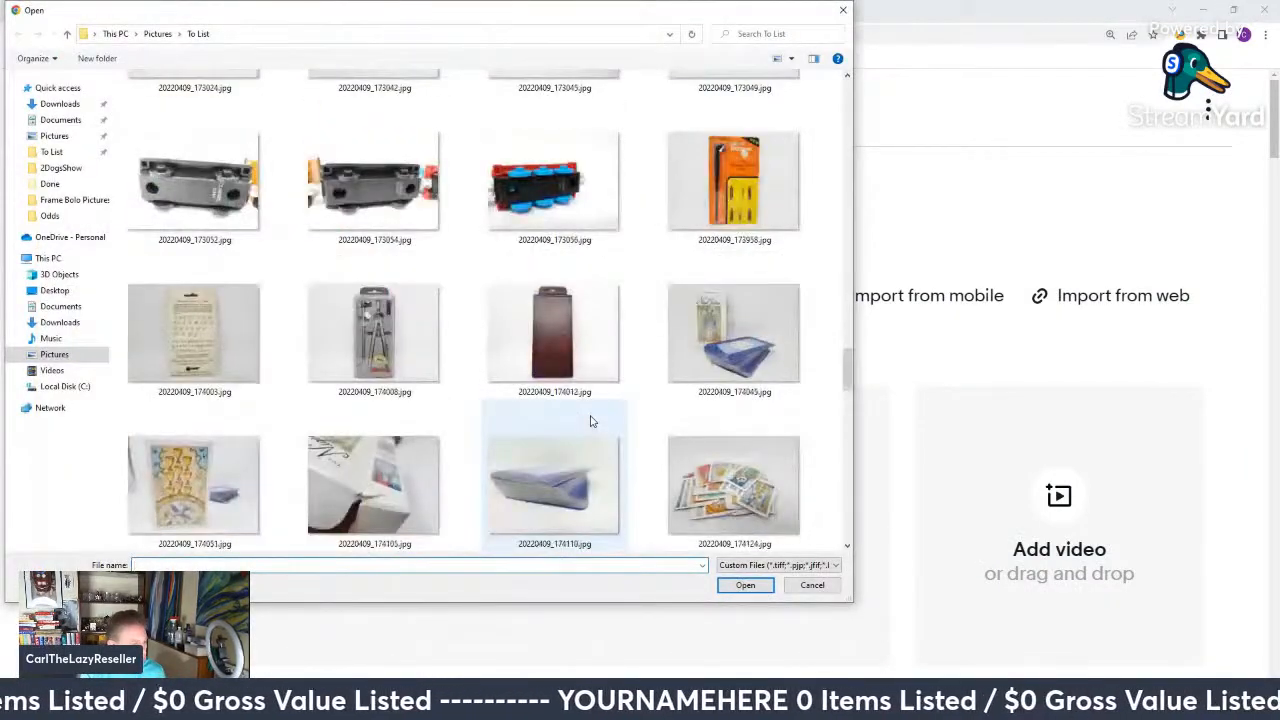
{"action": "scroll", "coordinate": [587, 423], "scroll_direction": "down", "scroll_amount": 5}
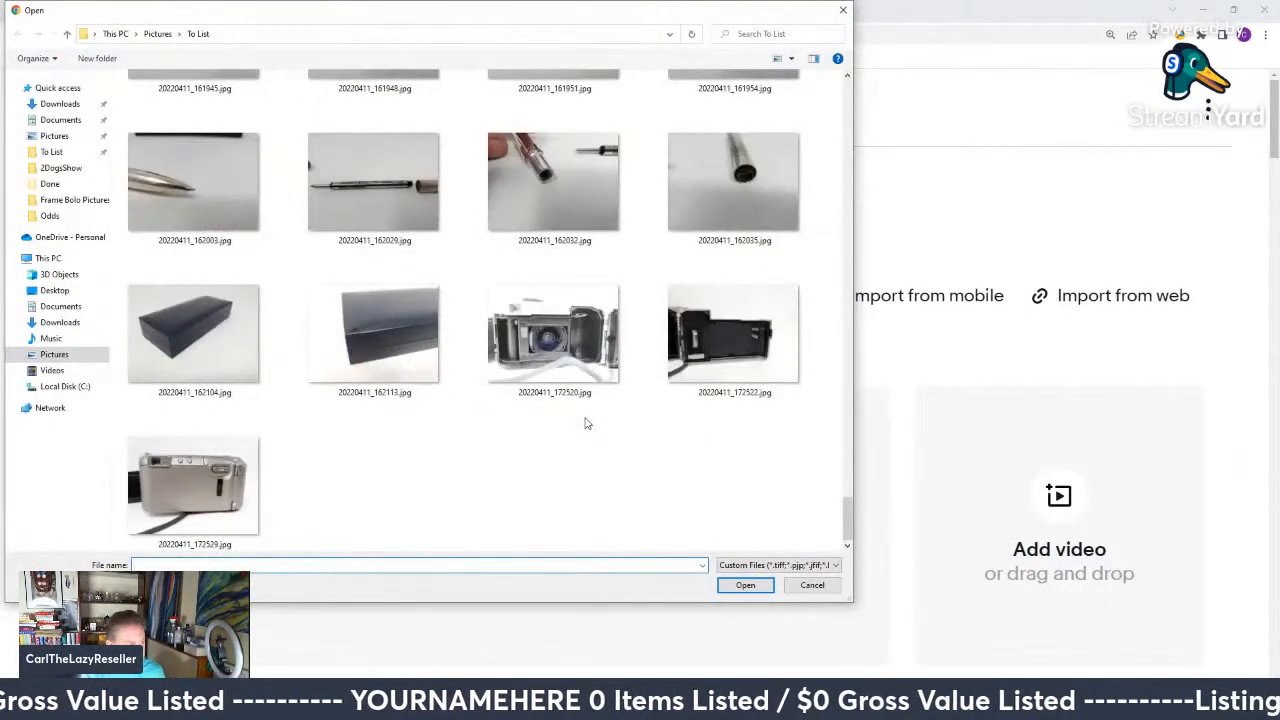
{"action": "scroll", "coordinate": [587, 423], "scroll_direction": "up", "scroll_amount": 5}
{"action": "scroll", "coordinate": [587, 423], "scroll_direction": "up", "scroll_amount": 5}
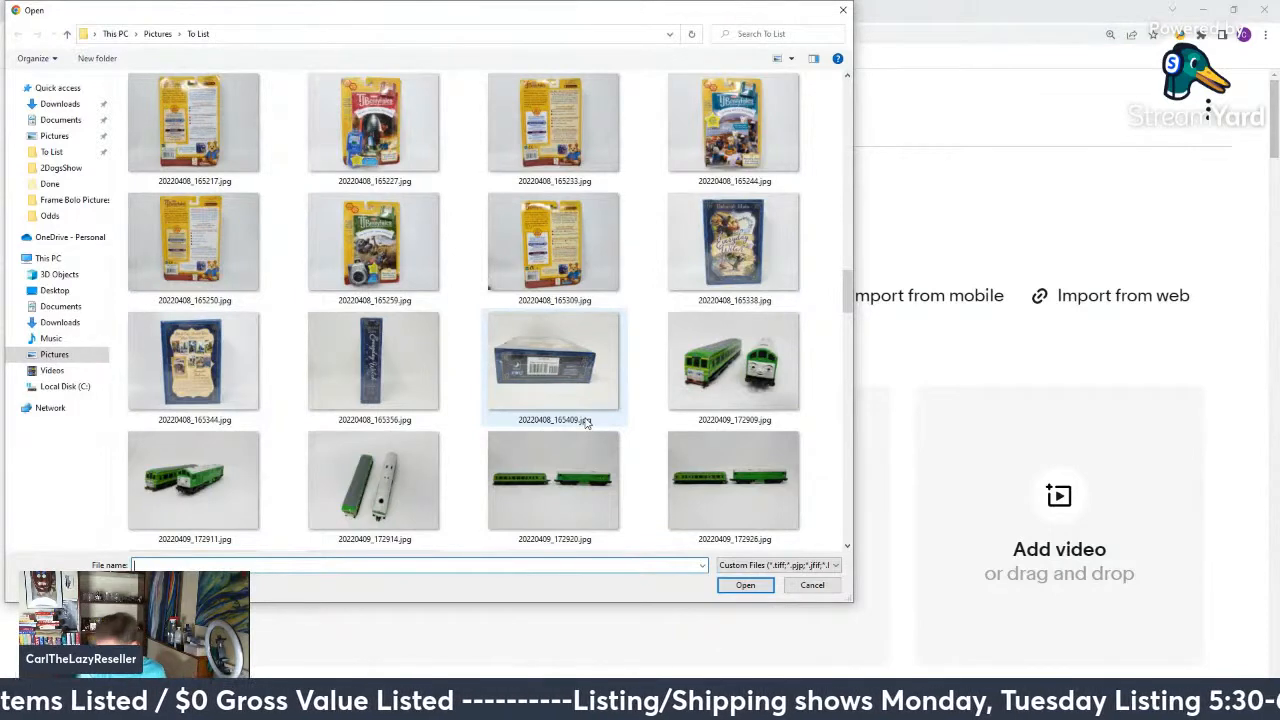
{"action": "scroll", "coordinate": [587, 423], "scroll_direction": "up", "scroll_amount": 3}
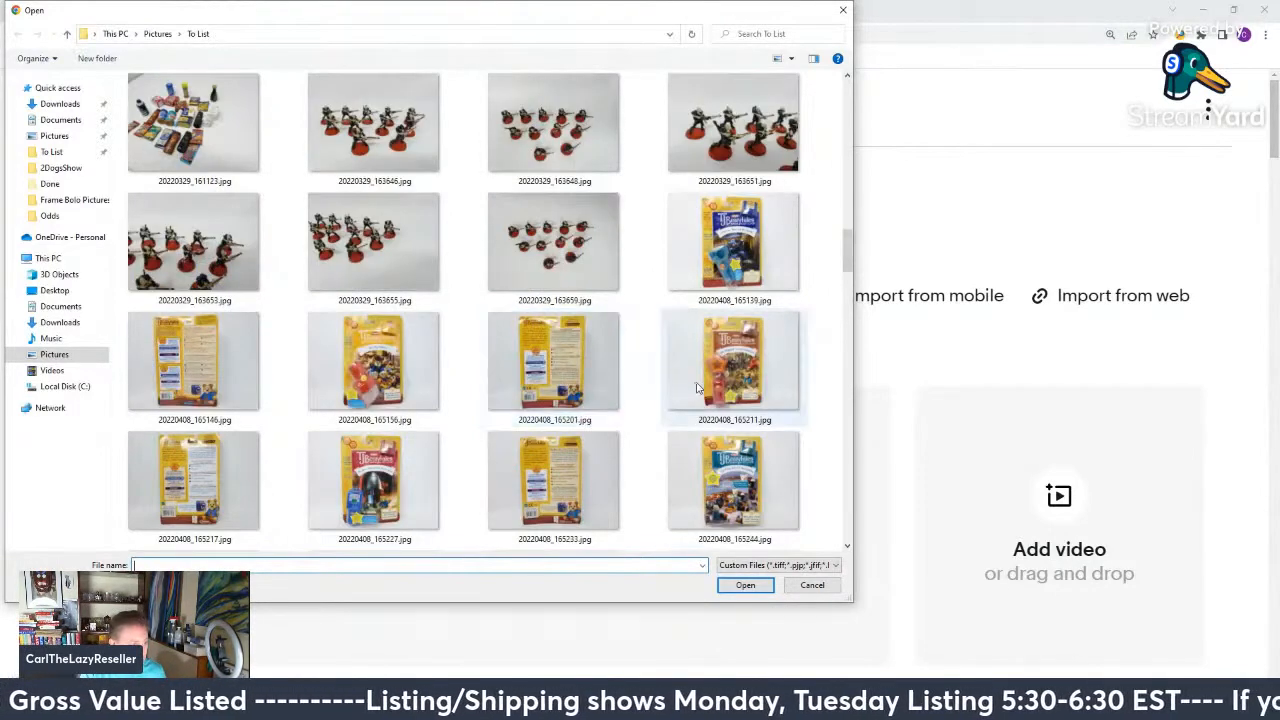
{"action": "left_click", "coordinate": [760, 250]}
{"action": "left_click", "coordinate": [231, 374], "text": "ctrl"}
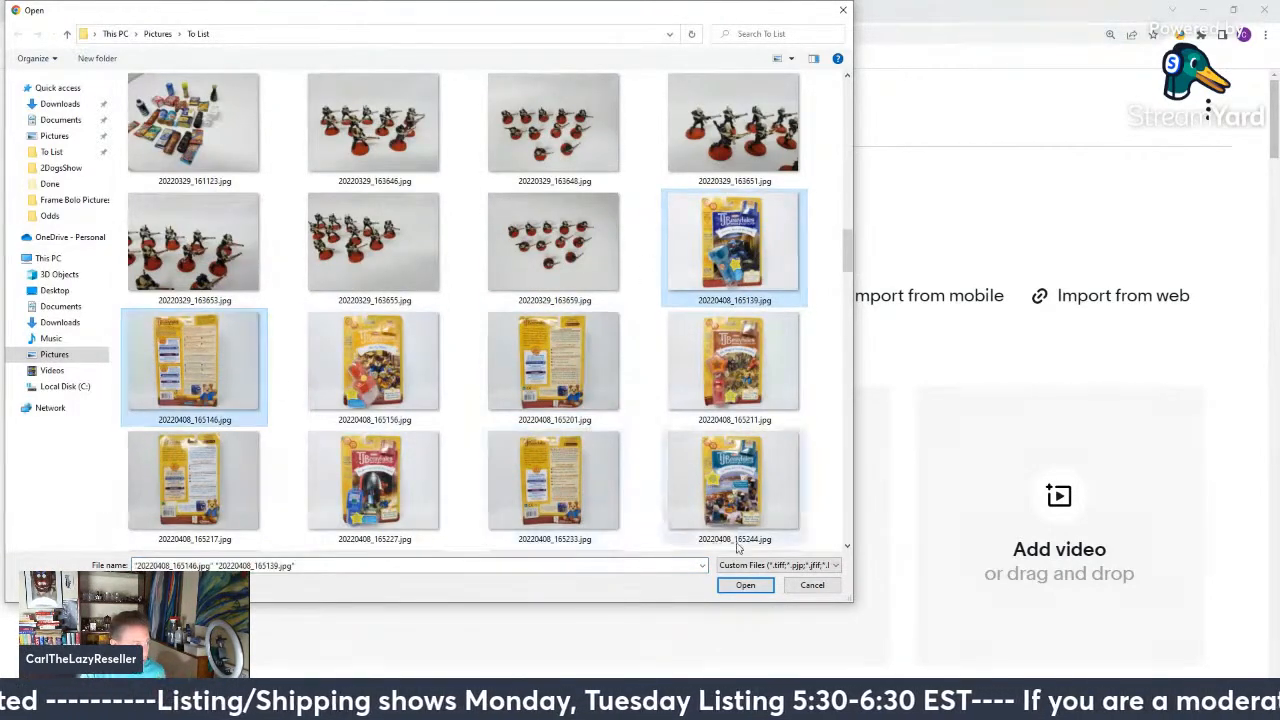
{"action": "left_click", "coordinate": [743, 585]}
Change the item title to "TJB Playskool TJ Bearytales Scaredy Bear of the Dark Flashlight".
{"action": "scroll", "coordinate": [738, 593], "scroll_direction": "down", "scroll_amount": 5}
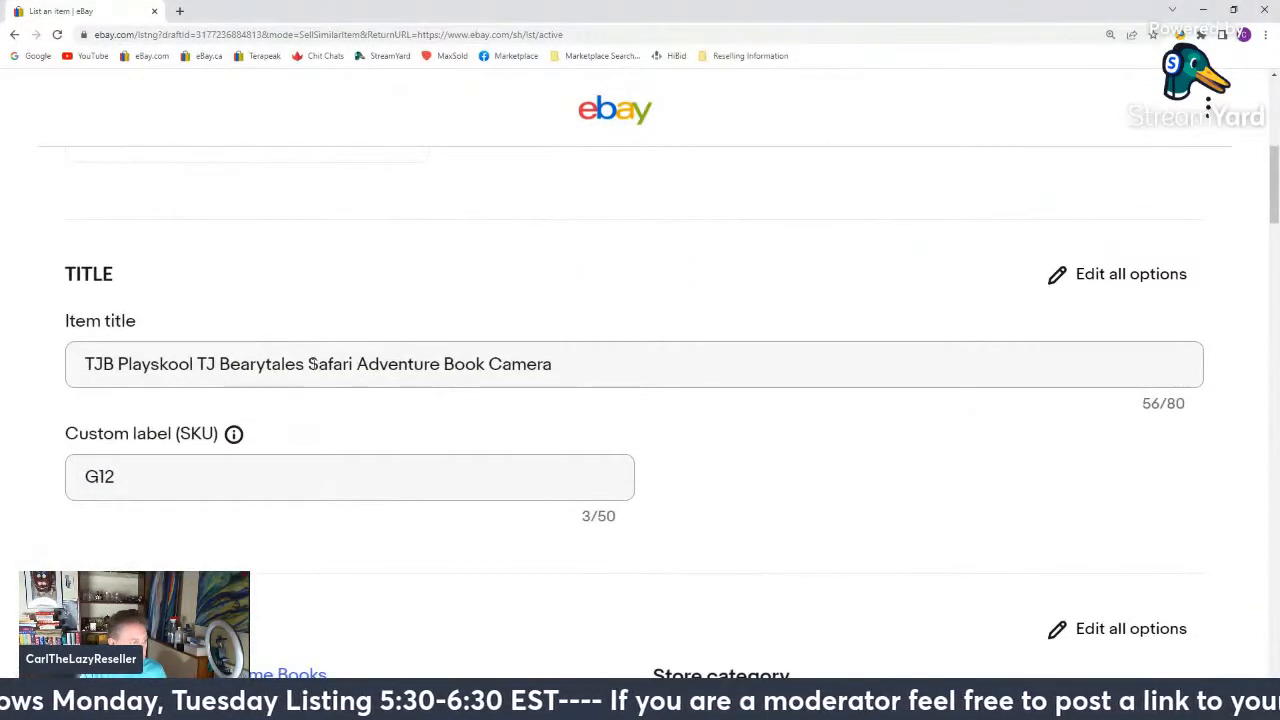
{"action": "left_click_drag", "start_coordinate": [308, 364], "coordinate": [893, 353]}
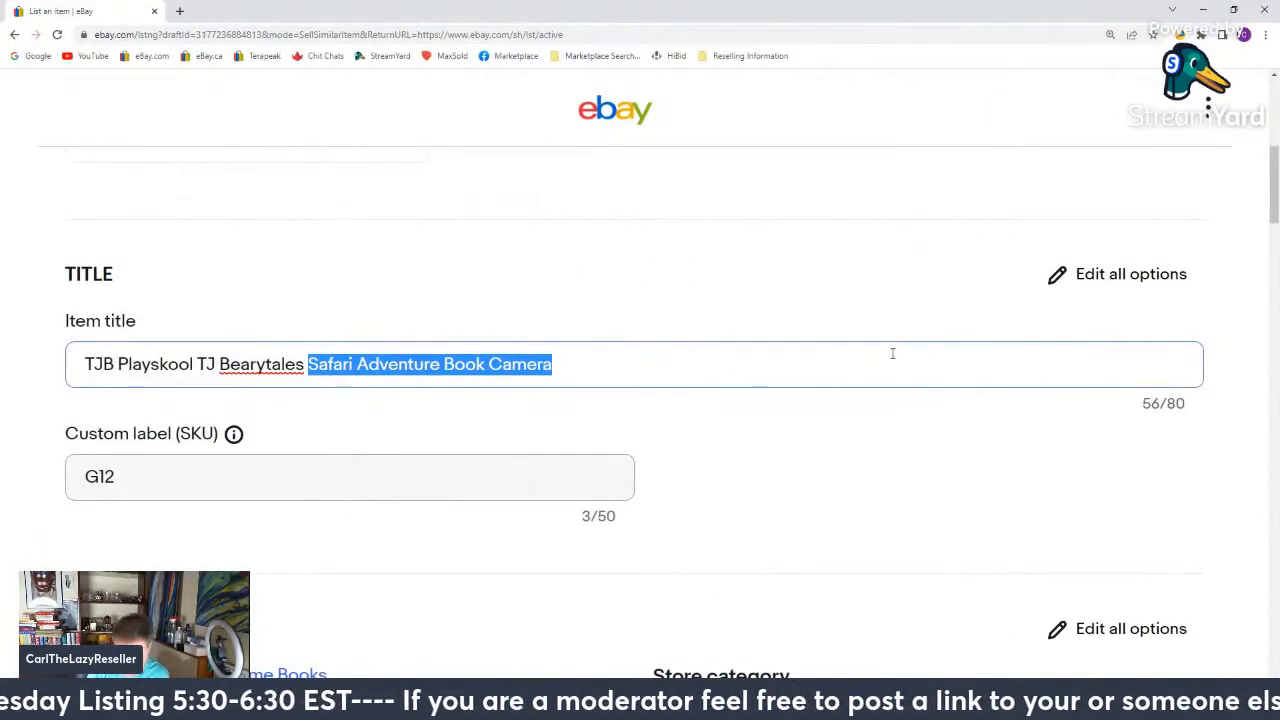
{"action": "type", "text": "a"}
{"action": "key", "text": "BackSpace"}
{"action": "type", "text": "Ax"}
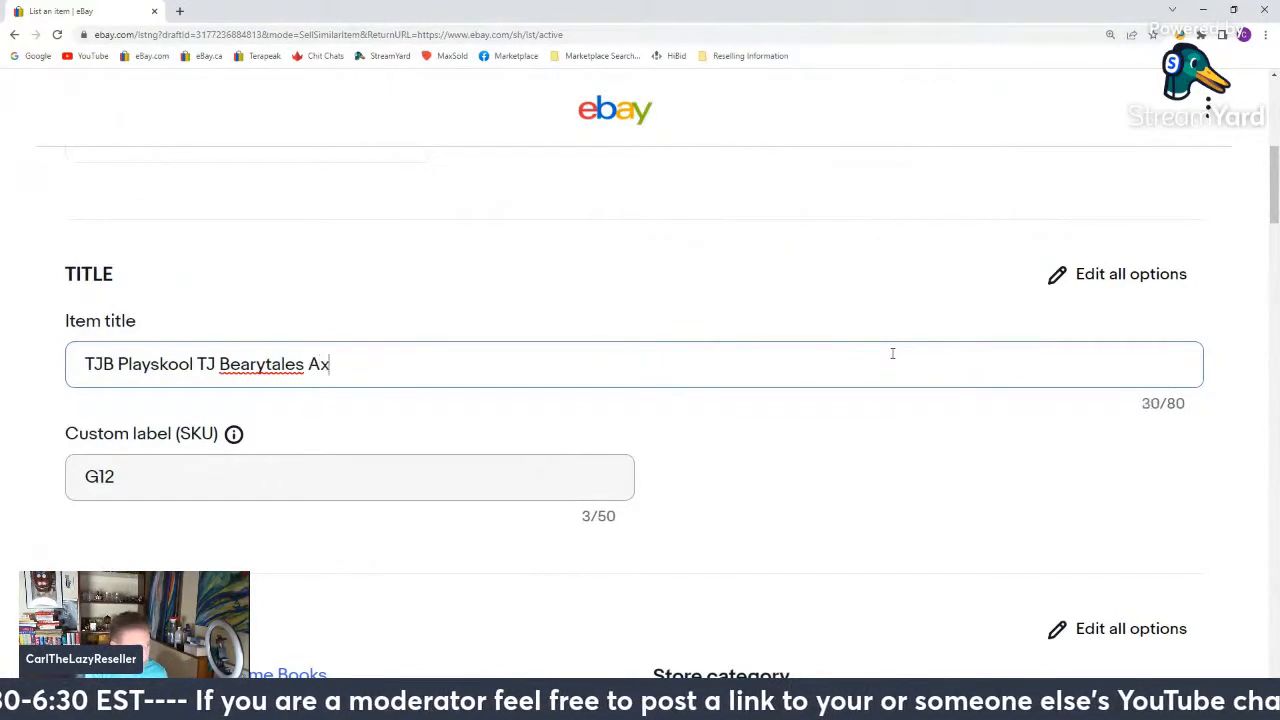
{"action": "key", "text": "BackSpace"}
{"action": "key", "text": "BackSpace"}
{"action": "type", "text": "S"}
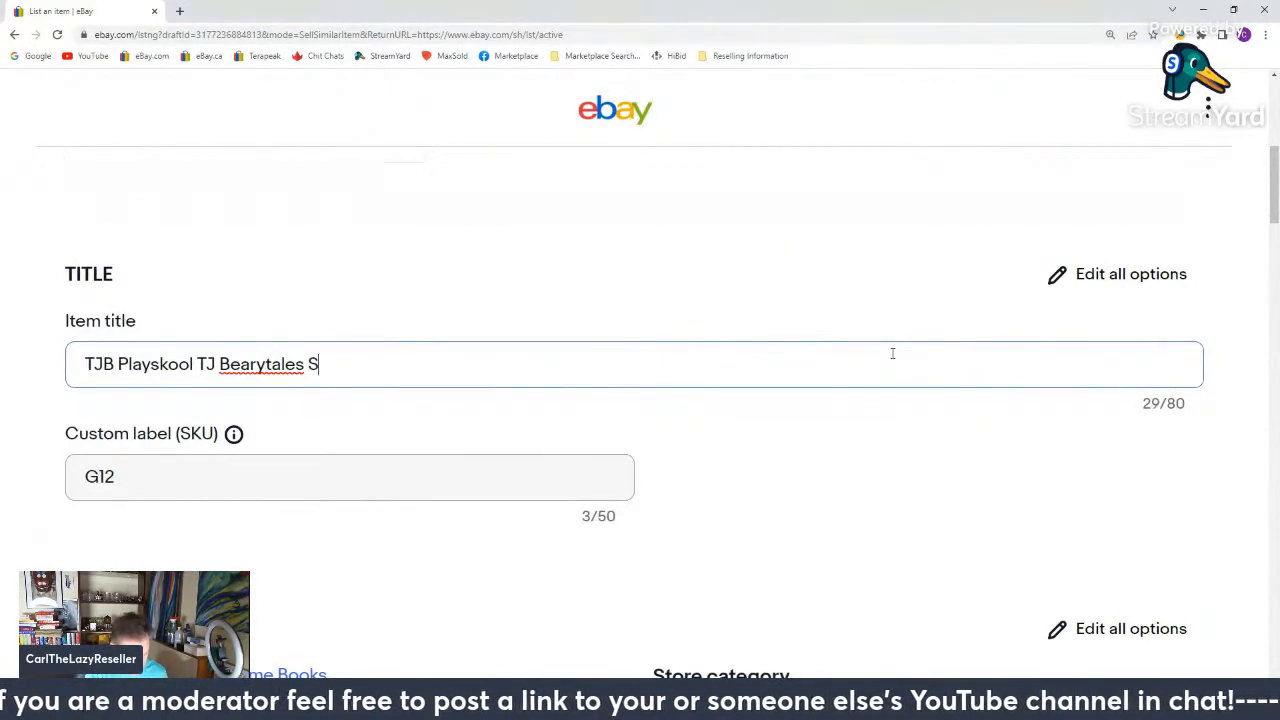
{"action": "type", "text": "car"}
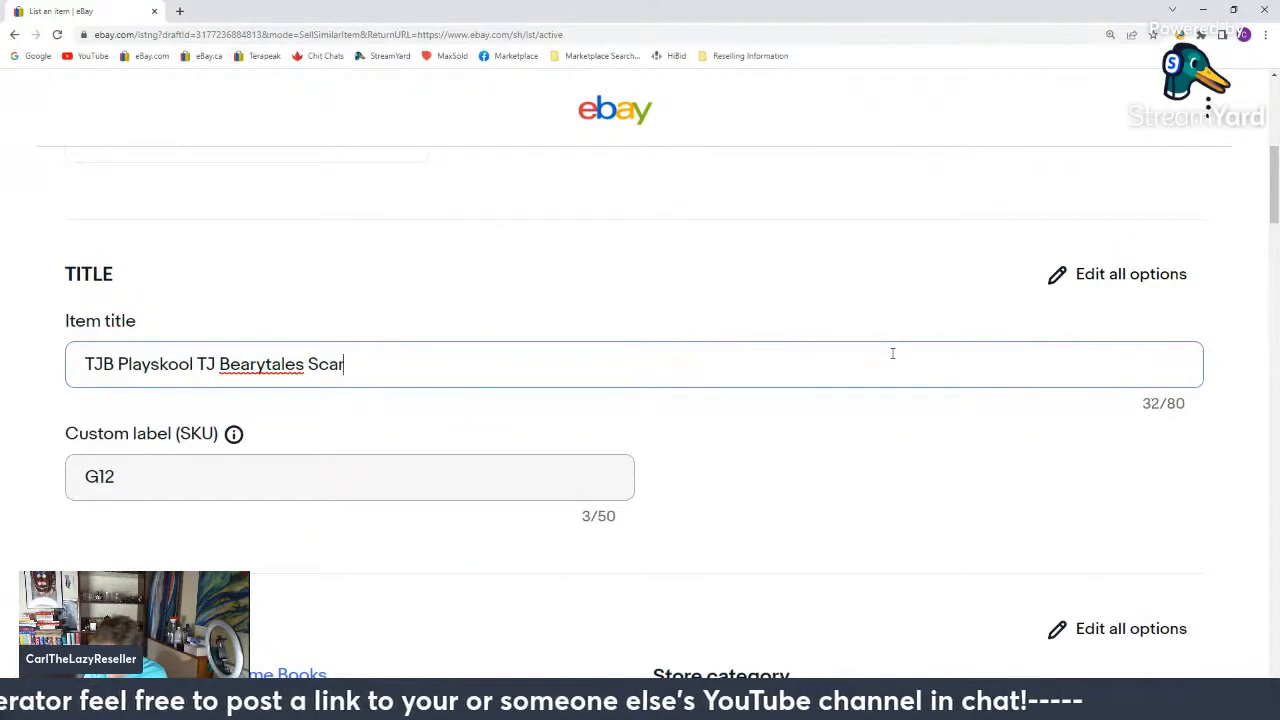
{"action": "type", "text": "edy Bear"}
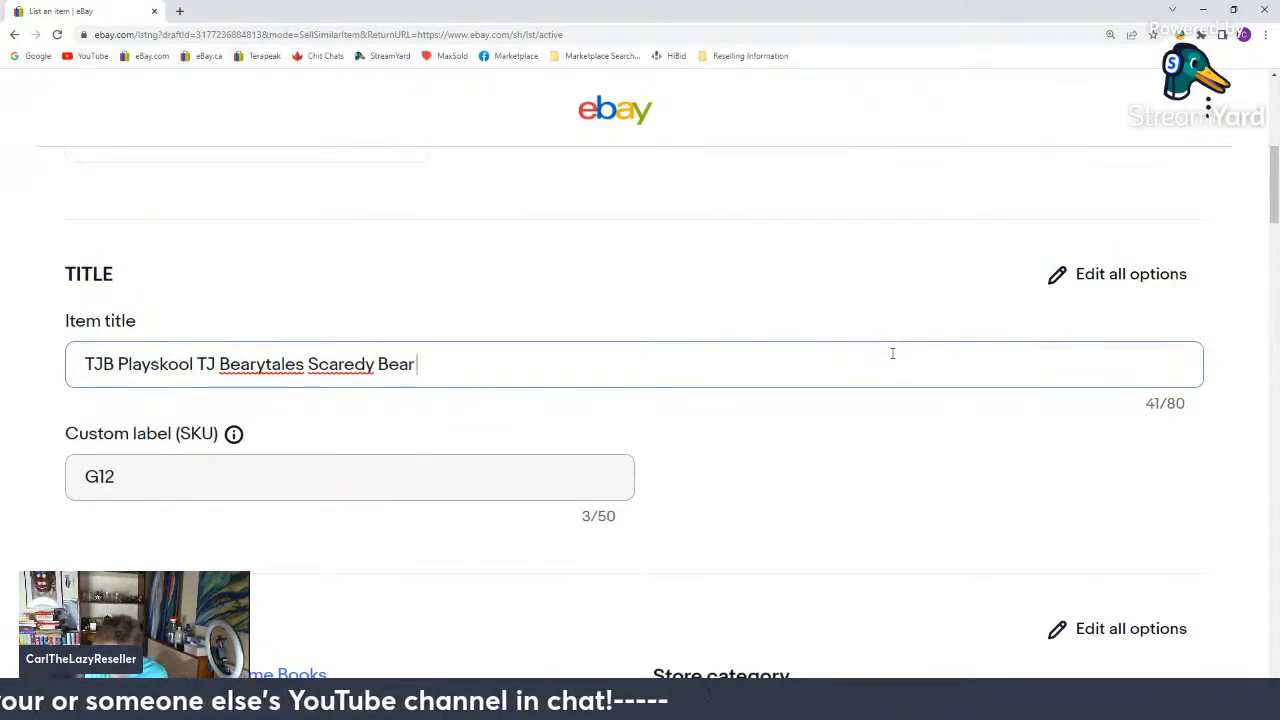
{"action": "type", "text": " of the d"}
{"action": "key", "text": "BackSpace"}
{"action": "type", "text": "Dark"}
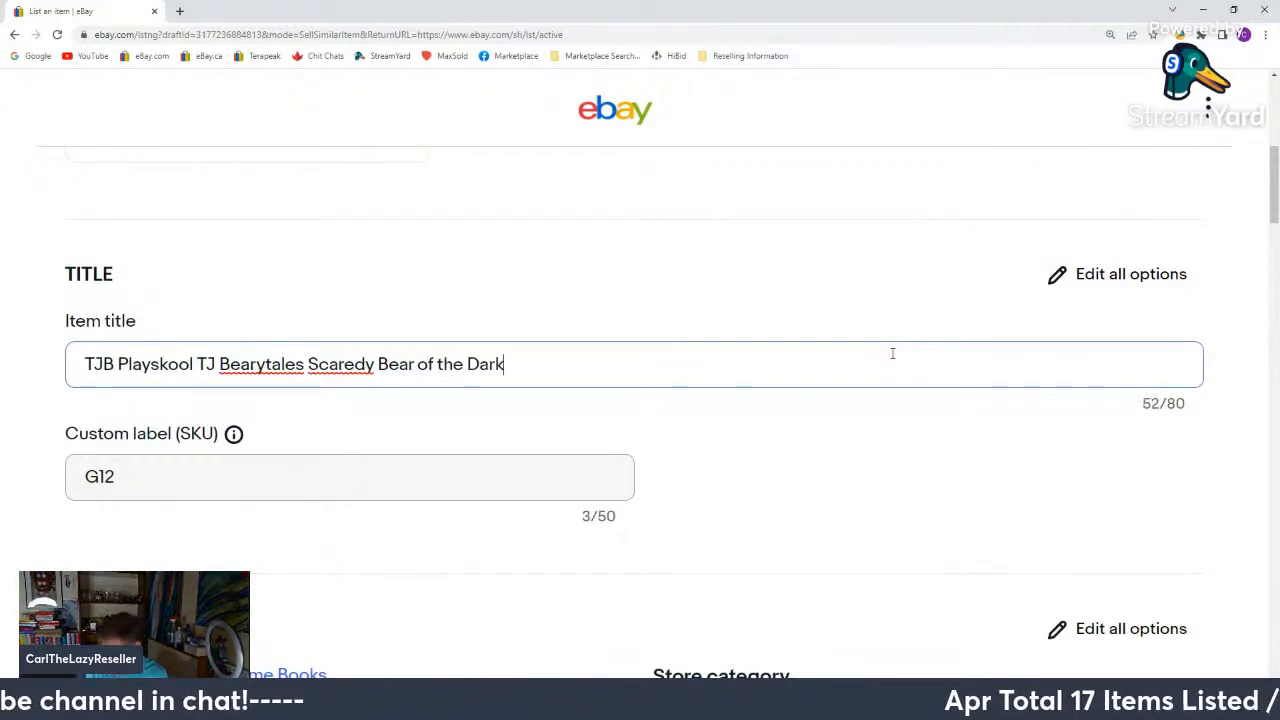
{"action": "key", "text": "Tab"}
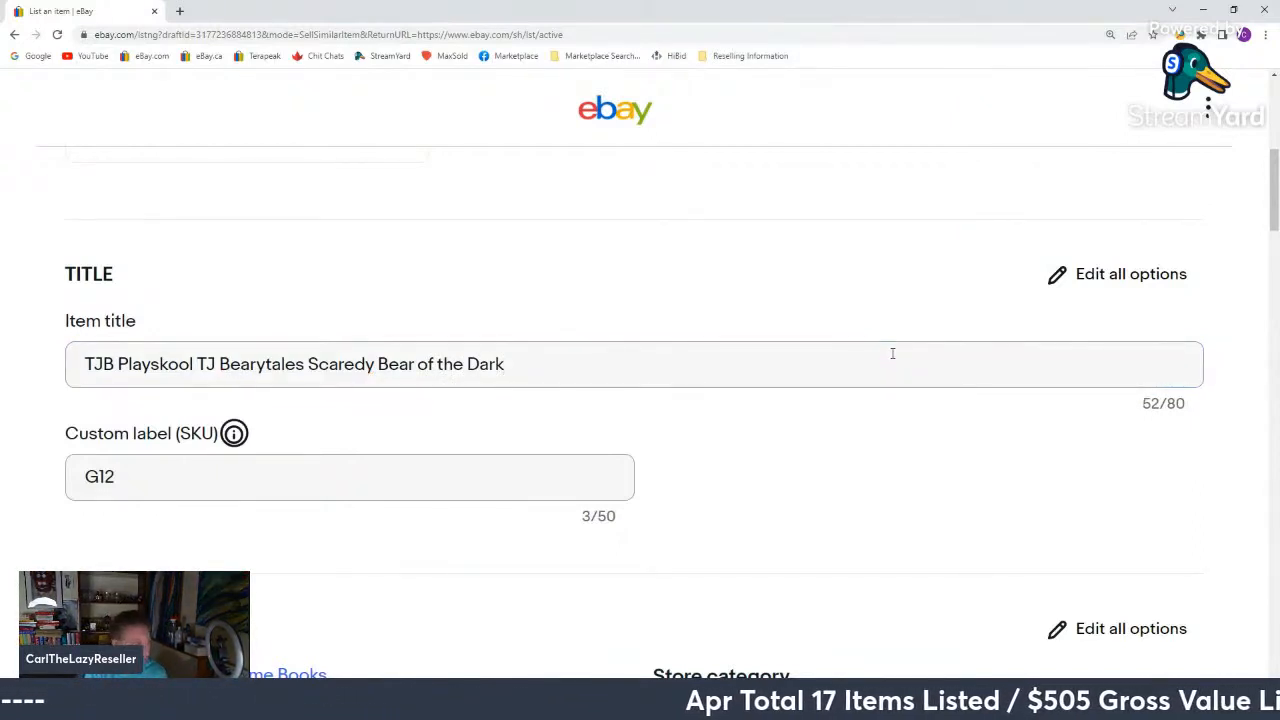
{"action": "left_click", "coordinate": [892, 353]}
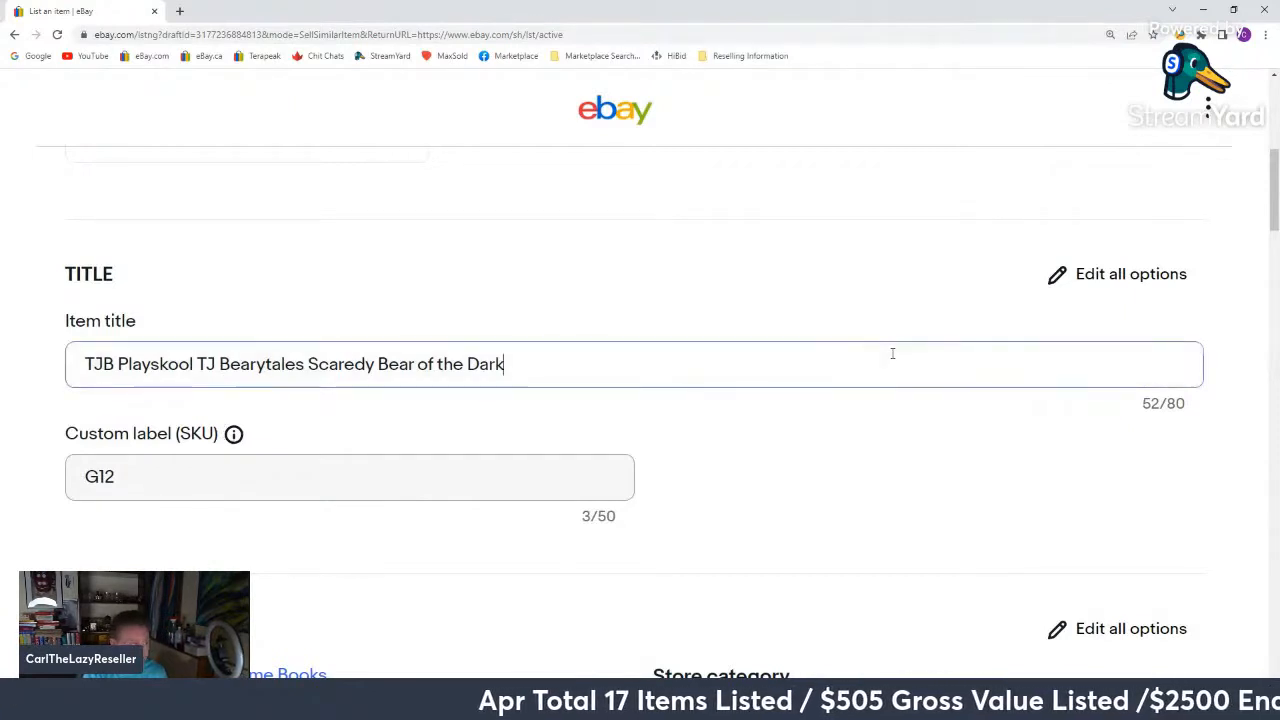
{"action": "type", "text": "Flashlight"}
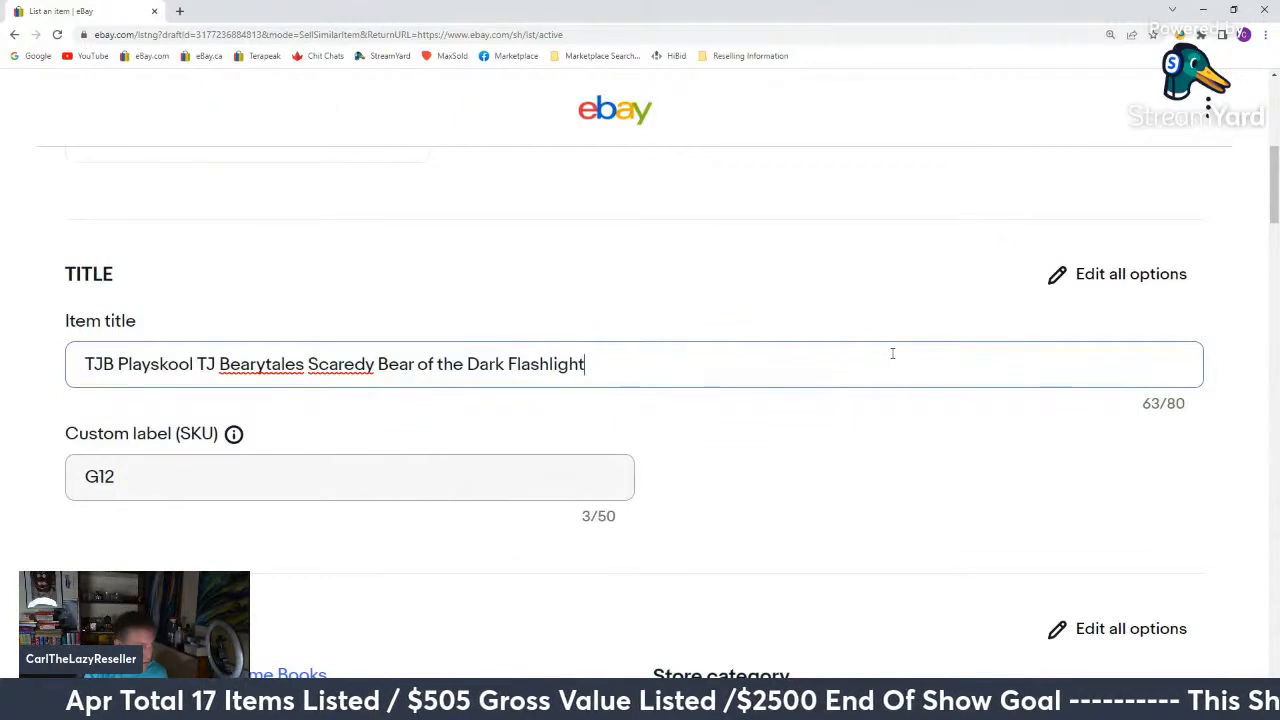
Review the flashlight listing's category, condition and preferences, publish the listing, and return to the active listings.
{"action": "scroll", "coordinate": [578, 456], "scroll_direction": "down", "scroll_amount": 5}
{"action": "scroll", "coordinate": [486, 343], "scroll_direction": "up", "scroll_amount": 7}
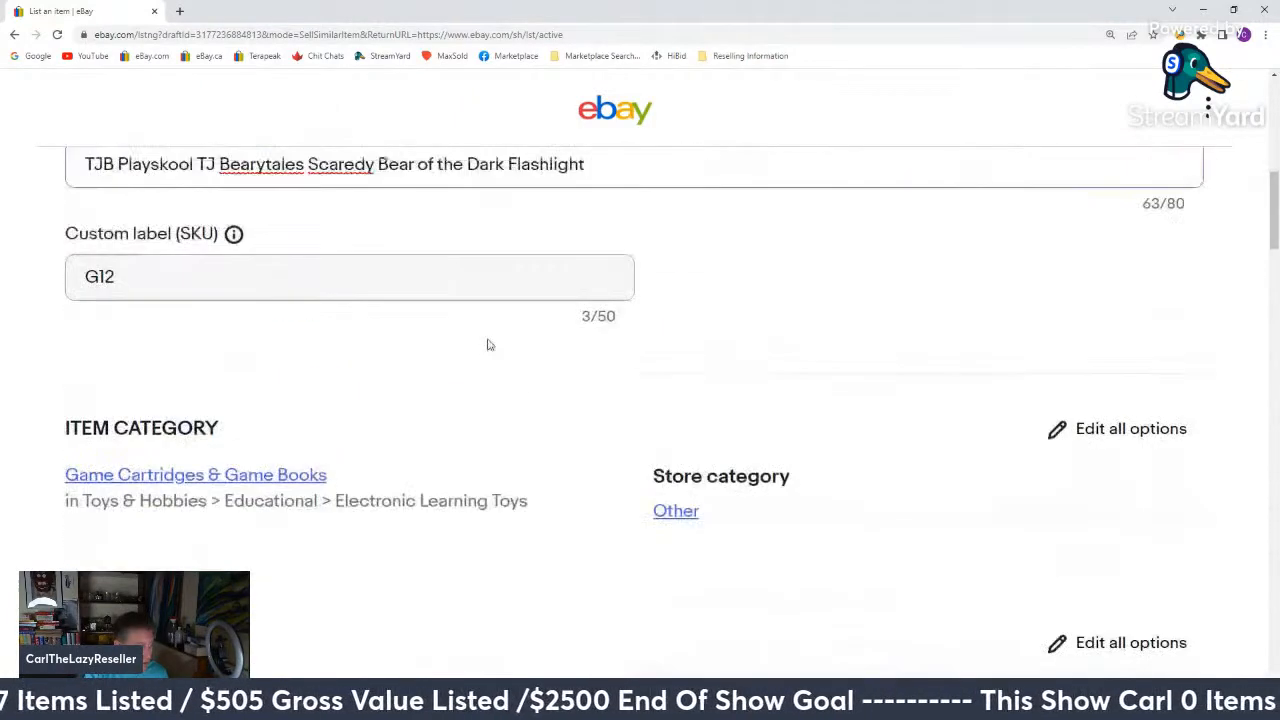
{"action": "scroll", "coordinate": [488, 345], "scroll_direction": "down", "scroll_amount": 12}
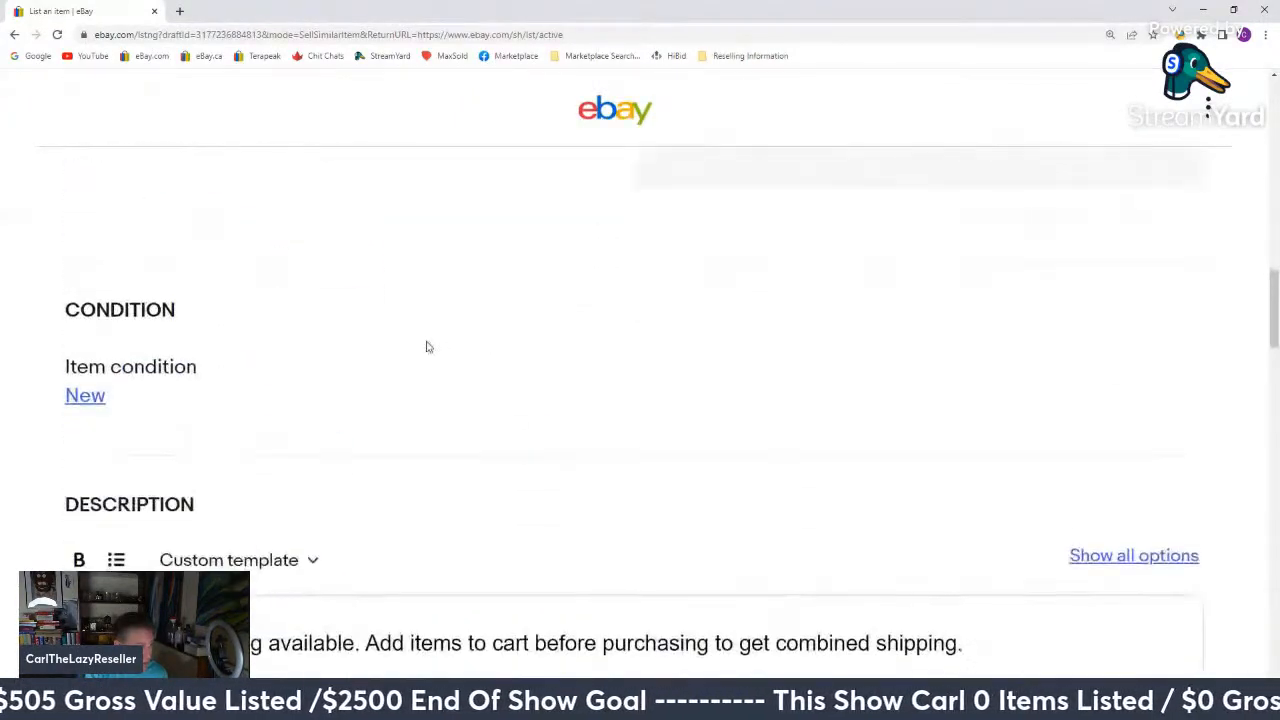
{"action": "scroll", "coordinate": [424, 341], "scroll_direction": "down", "scroll_amount": 15}
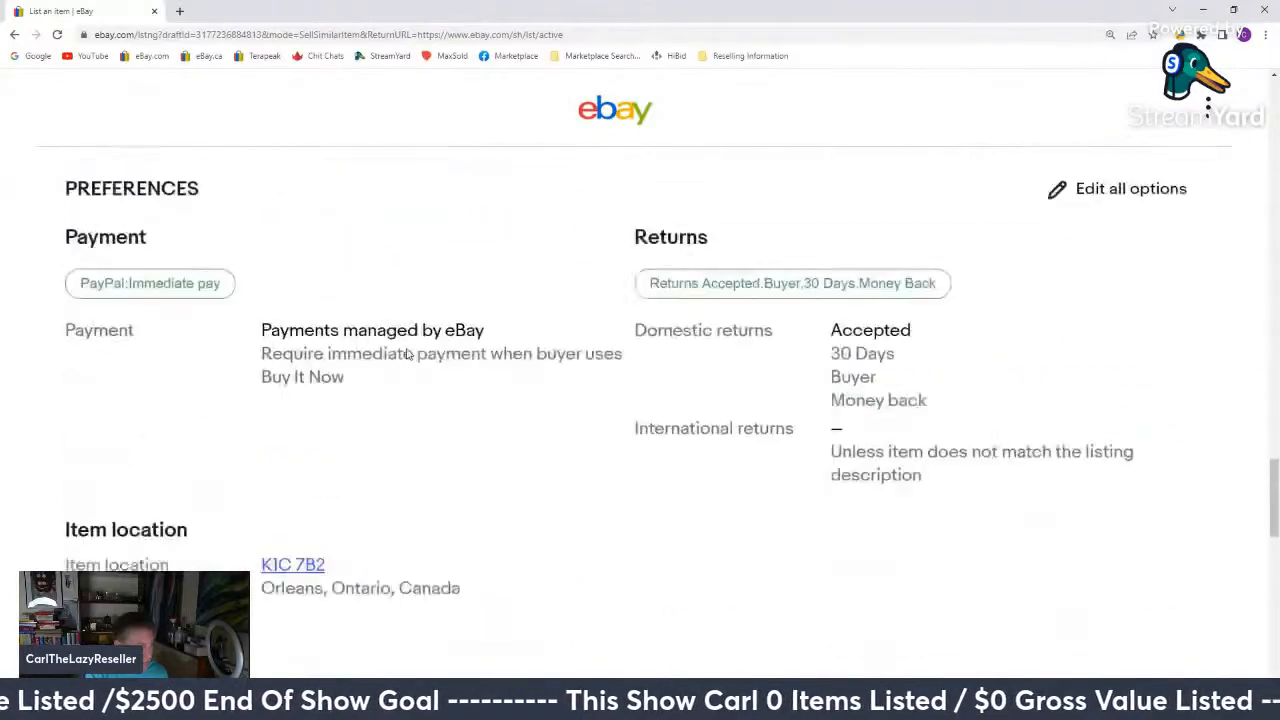
{"action": "scroll", "coordinate": [420, 354], "scroll_direction": "down", "scroll_amount": 5}
{"action": "left_click", "coordinate": [655, 553]}
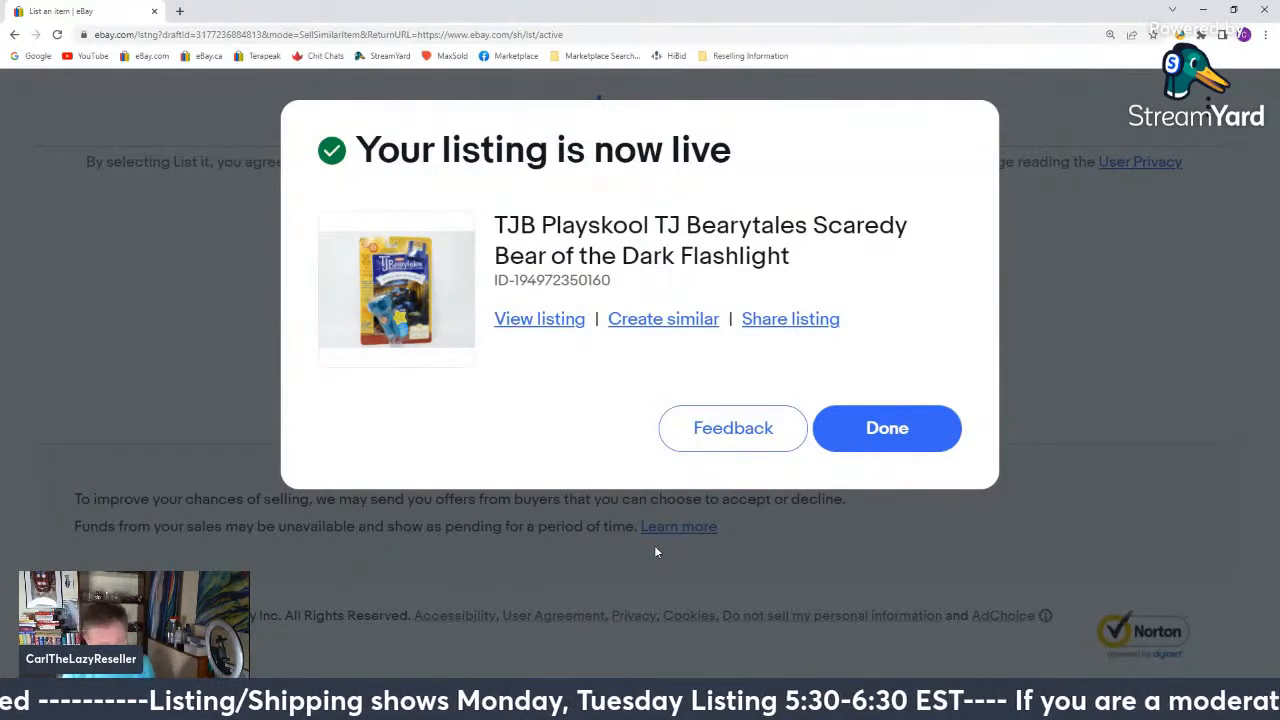
{"action": "left_click", "coordinate": [906, 434]}
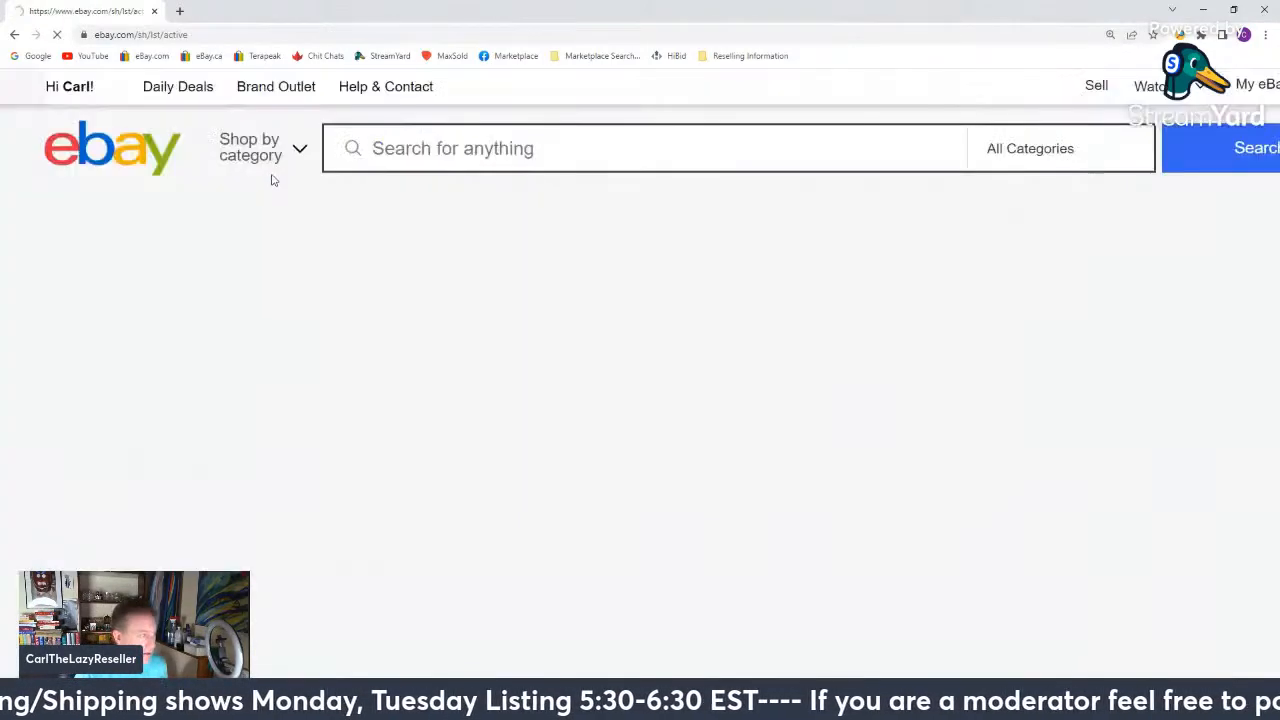
Start a similar listing from the Scaredy Bear of the Dark Flashlight listing and remove all its copied photos.
{"action": "scroll", "coordinate": [289, 247], "scroll_direction": "down", "scroll_amount": 3}
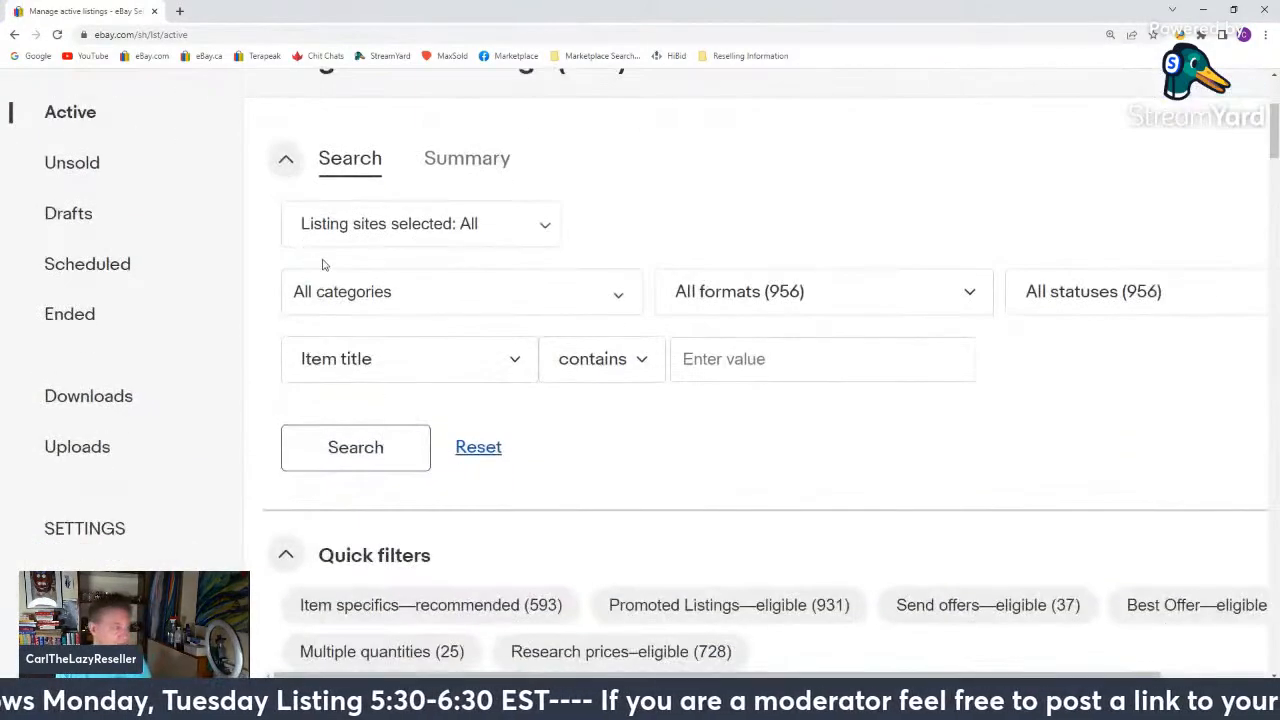
{"action": "scroll", "coordinate": [322, 264], "scroll_direction": "down", "scroll_amount": 6}
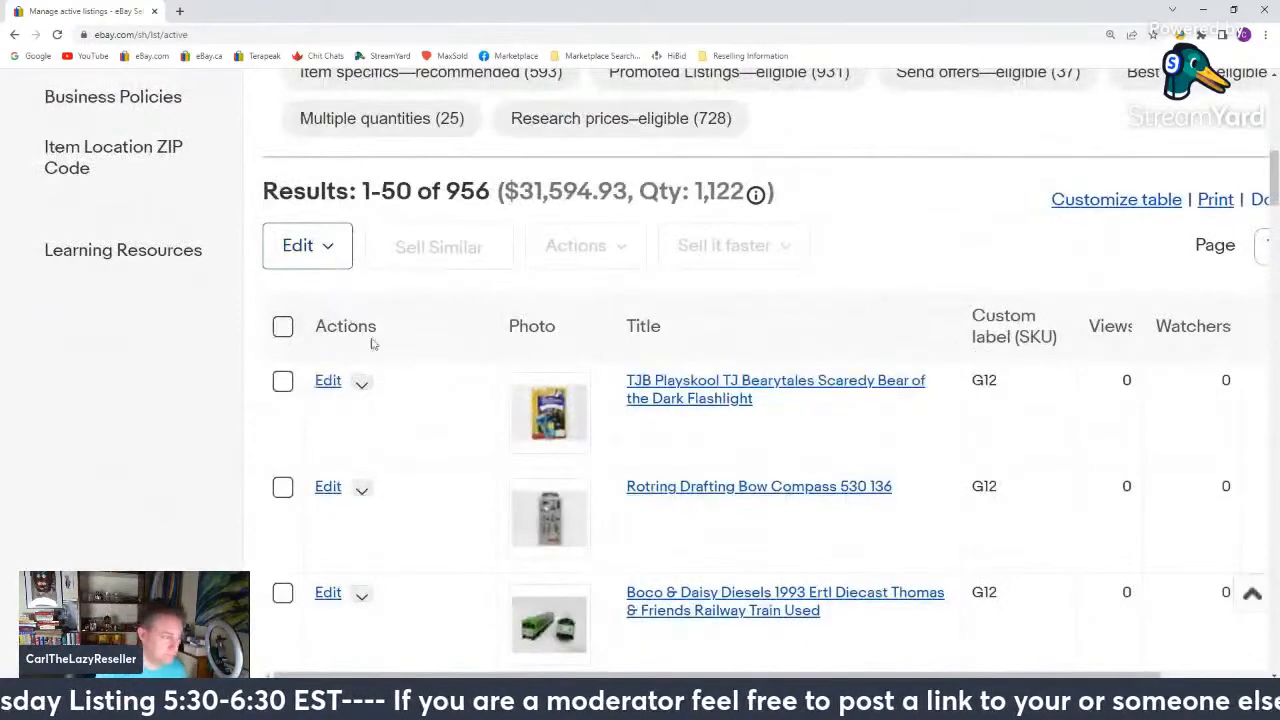
{"action": "left_click", "coordinate": [362, 382]}
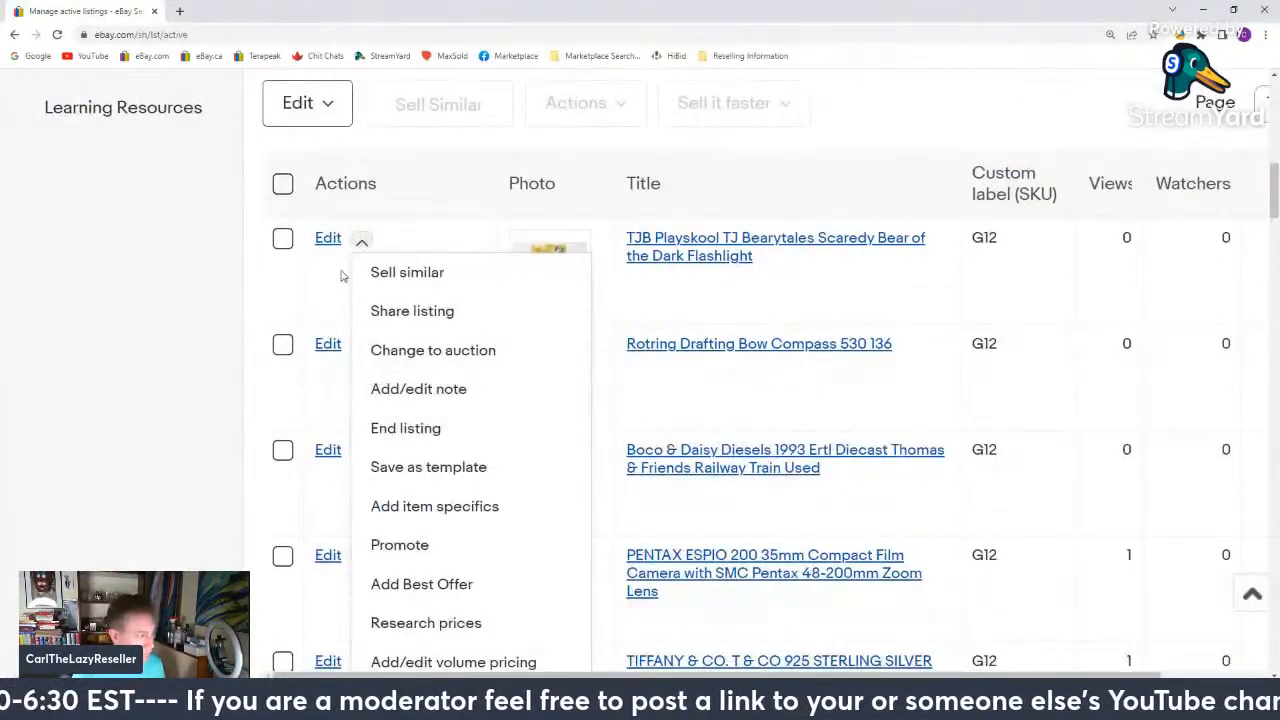
{"action": "left_click", "coordinate": [389, 276]}
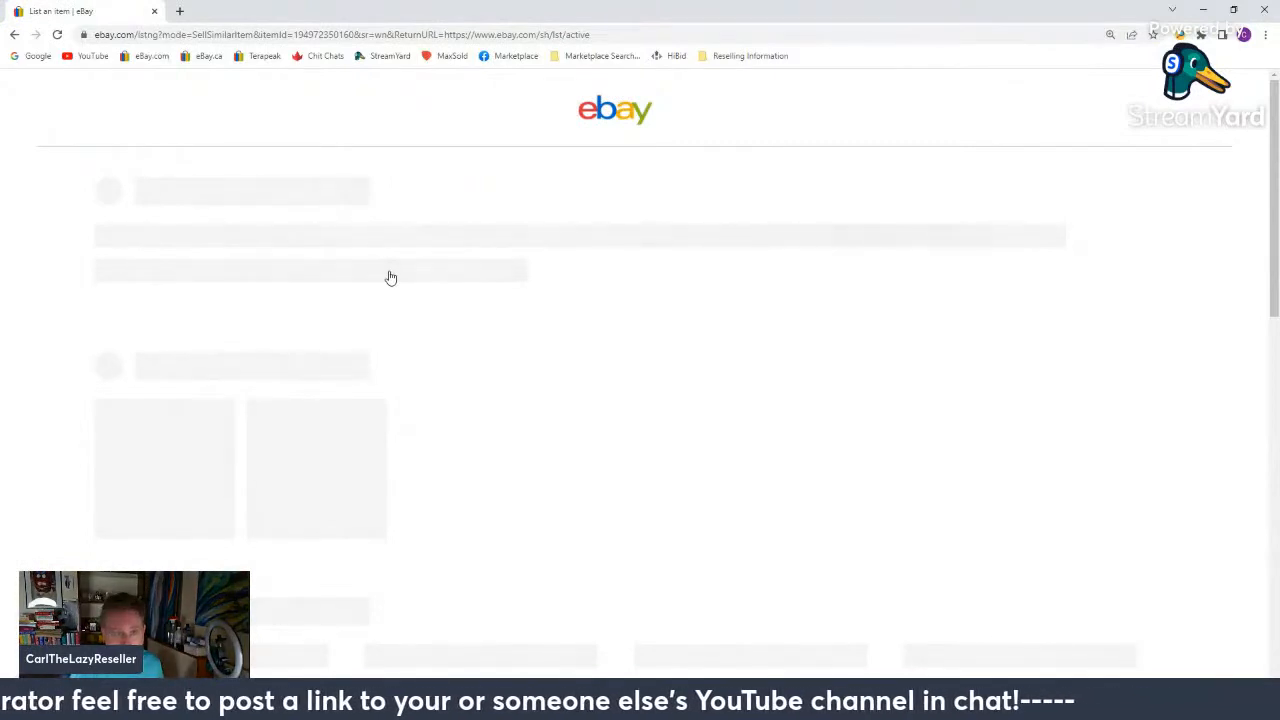
{"action": "left_click", "coordinate": [772, 298]}
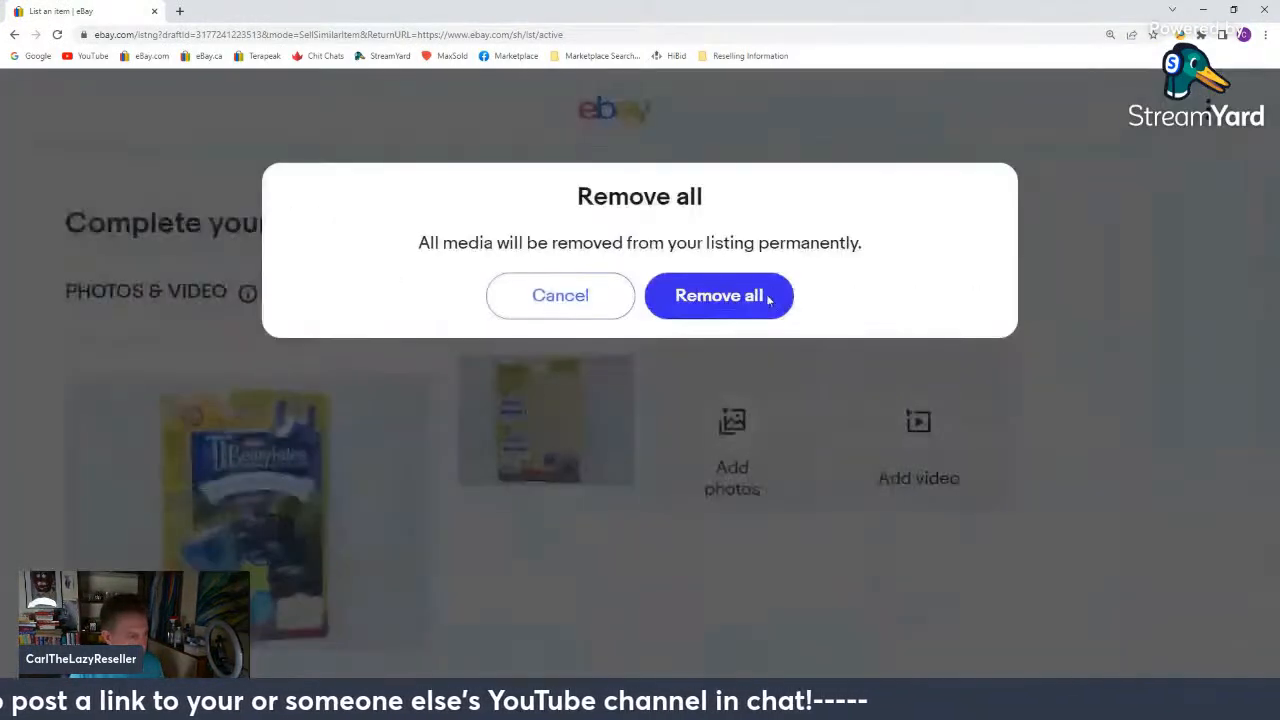
{"action": "left_click", "coordinate": [688, 302]}
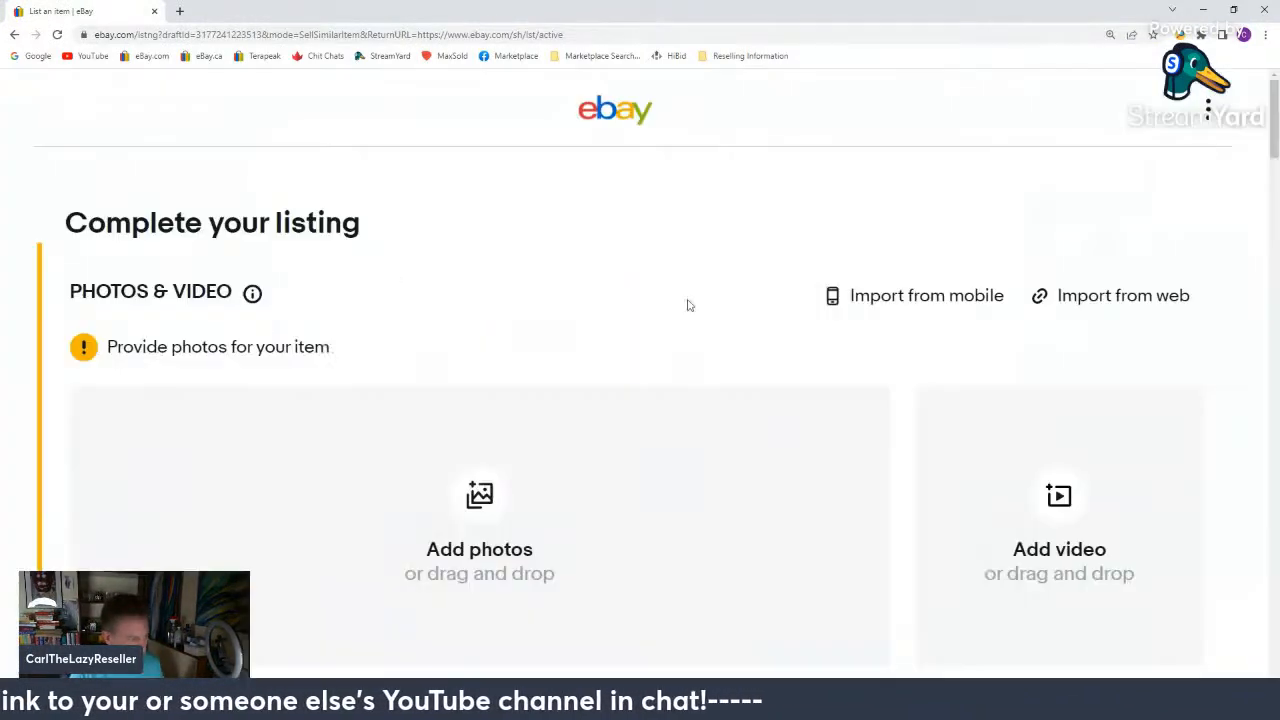
Add the photos 20220408_165244.jpg and 20220408_165250.jpg from the To List folder to the listing.
{"action": "left_click", "coordinate": [481, 494]}
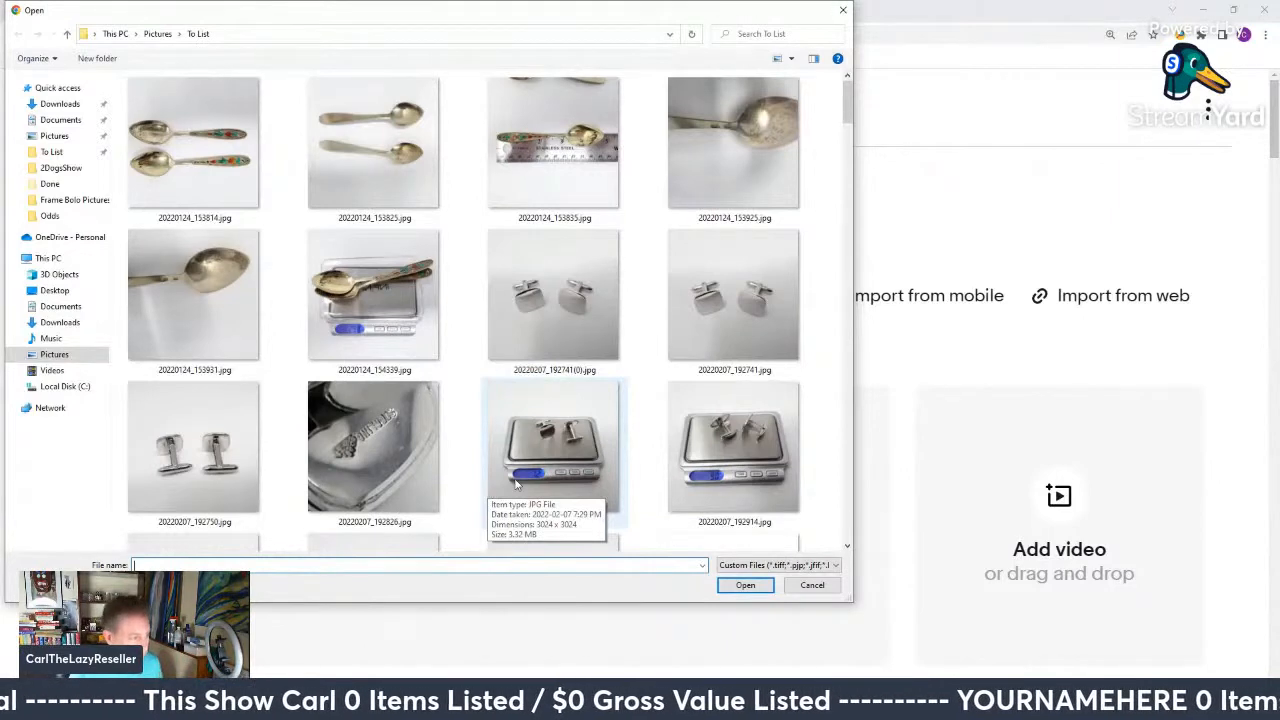
{"action": "scroll", "coordinate": [470, 336], "scroll_direction": "down", "scroll_amount": 5}
{"action": "scroll", "coordinate": [470, 336], "scroll_direction": "down", "scroll_amount": 5}
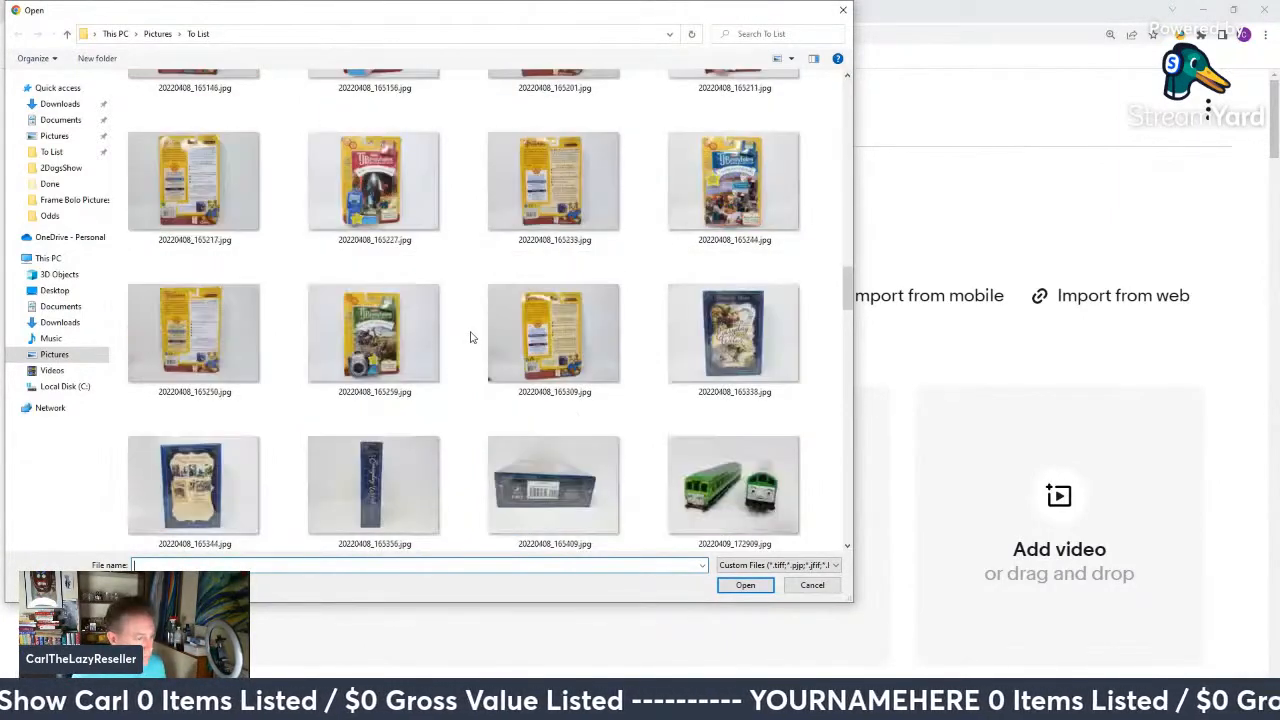
{"action": "left_click", "coordinate": [757, 170]}
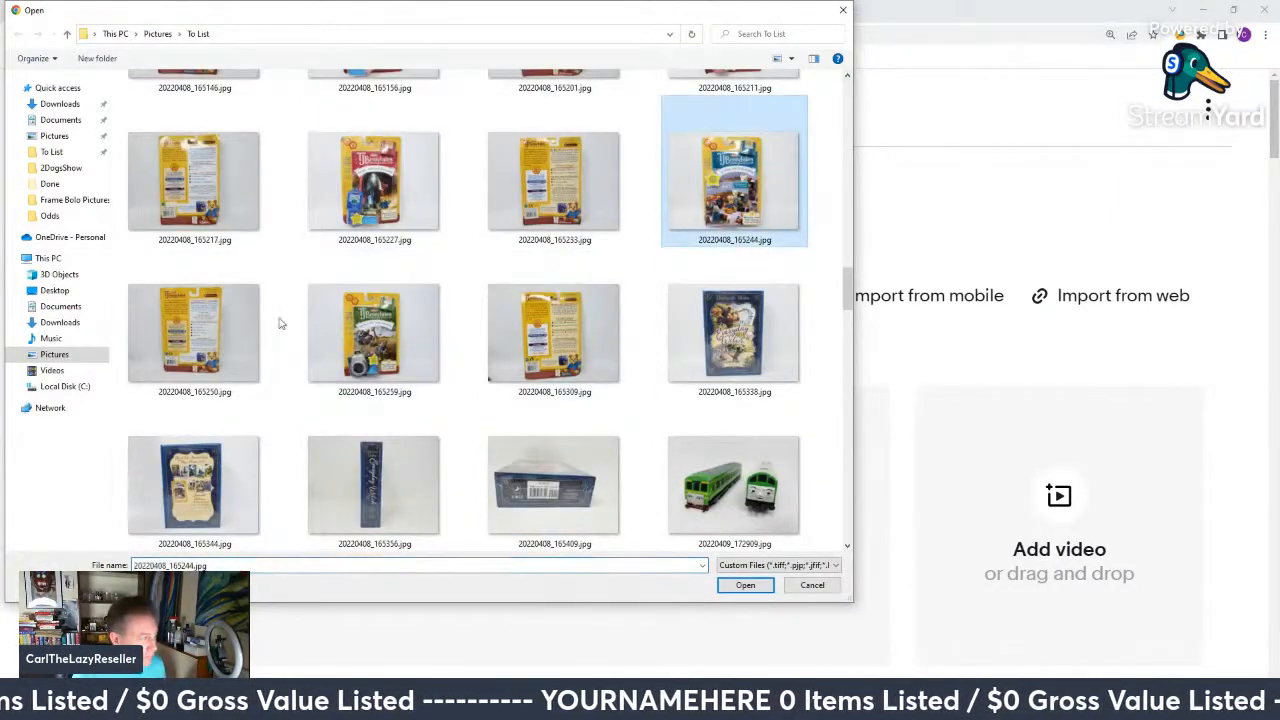
{"action": "left_click", "coordinate": [253, 332], "text": "ctrl"}
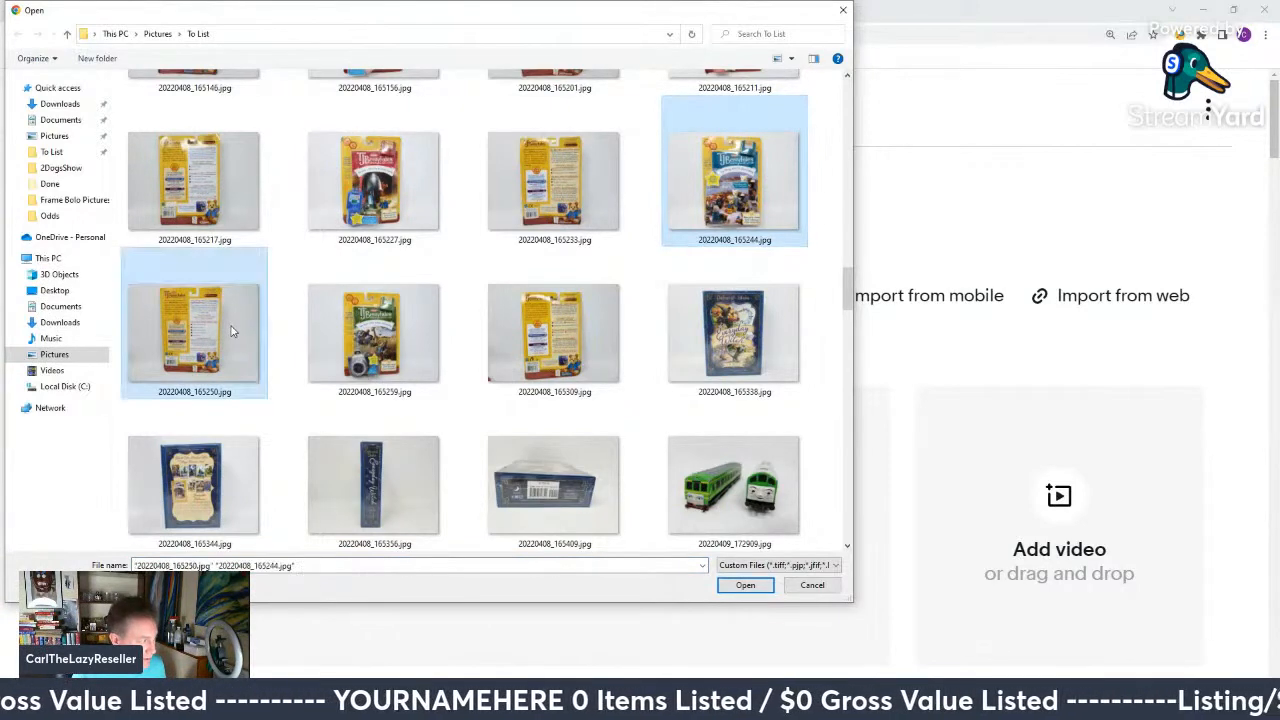
{"action": "left_click", "coordinate": [745, 585]}
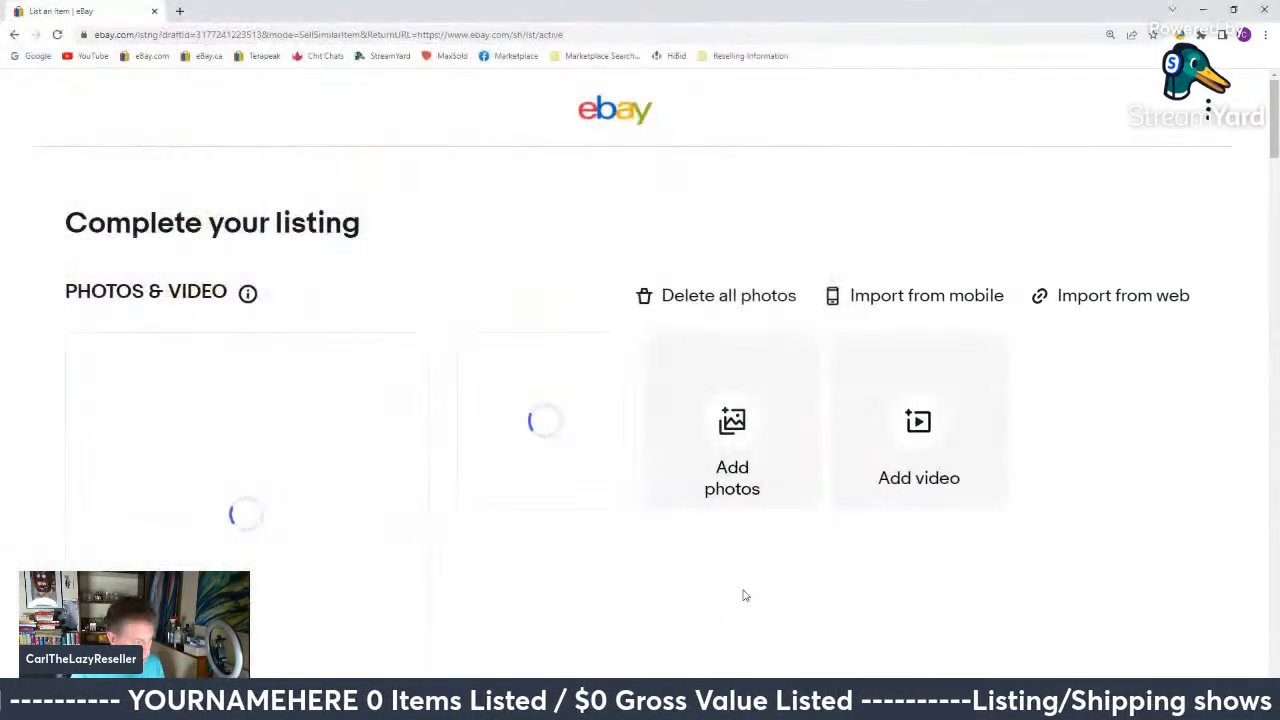
Change the item title to "TJB Playskool TJ Bearytales Sing Along".
{"action": "scroll", "coordinate": [712, 585], "scroll_direction": "down", "scroll_amount": 5}
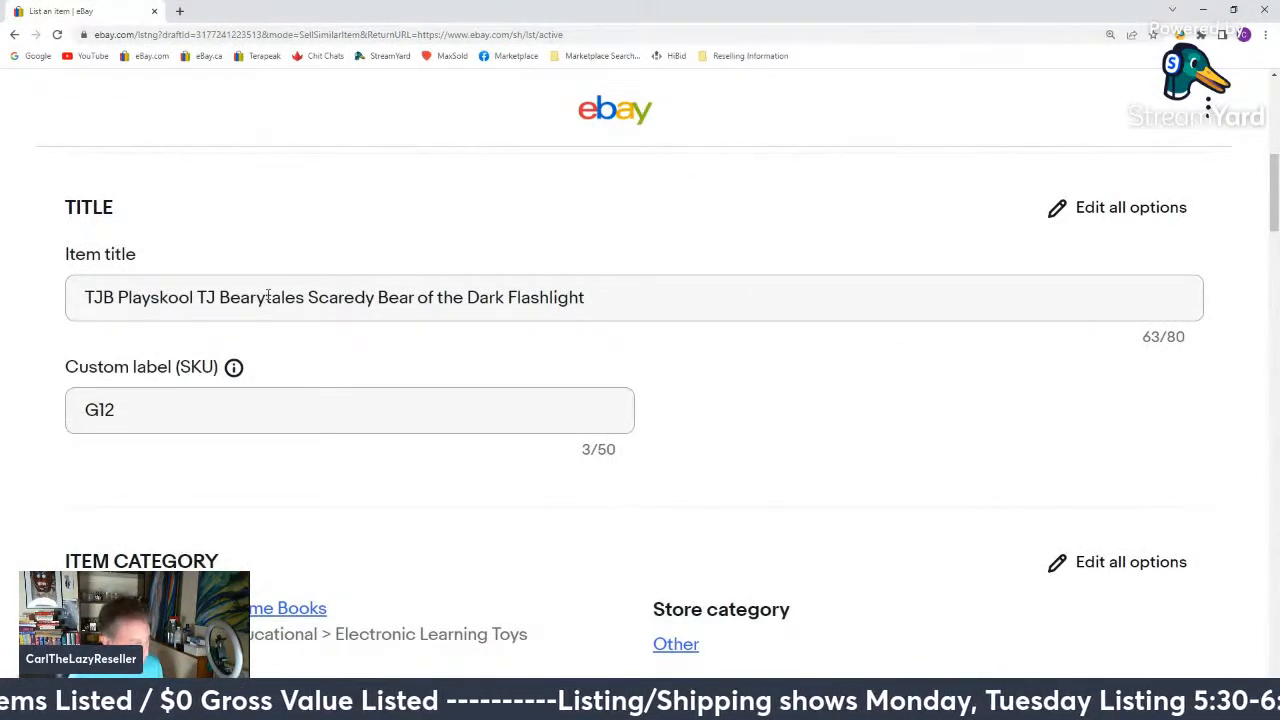
{"action": "left_click_drag", "start_coordinate": [309, 297], "coordinate": [629, 278]}
{"action": "type", "text": "Sing"}
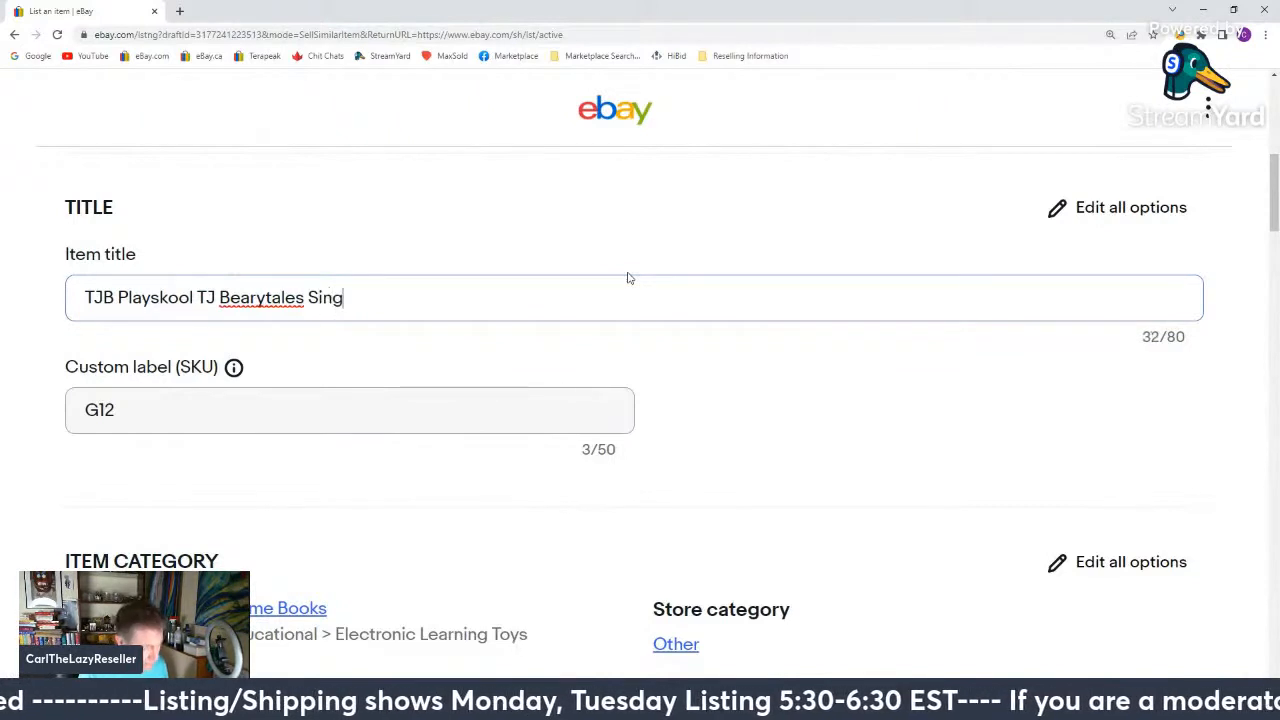
{"action": "type", "text": " Along"}
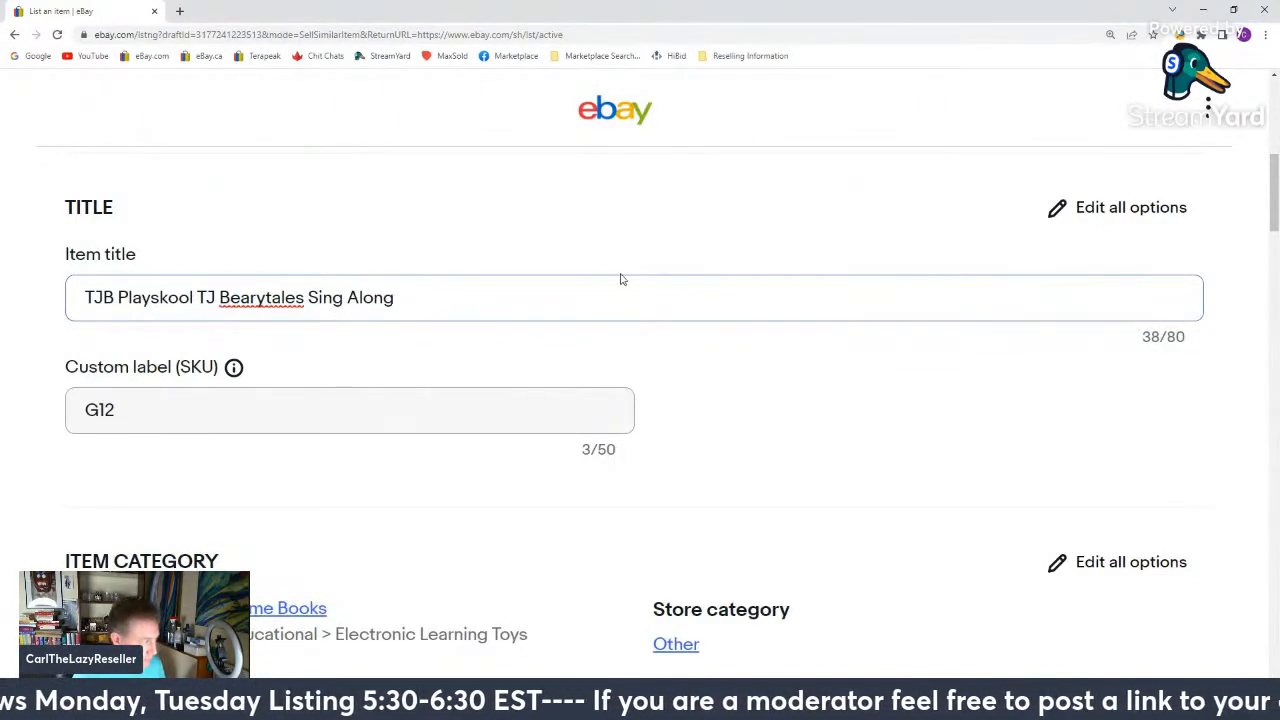
Set the MPN in the item specifics to 55053.
{"action": "scroll", "coordinate": [171, 391], "scroll_direction": "down", "scroll_amount": 5}
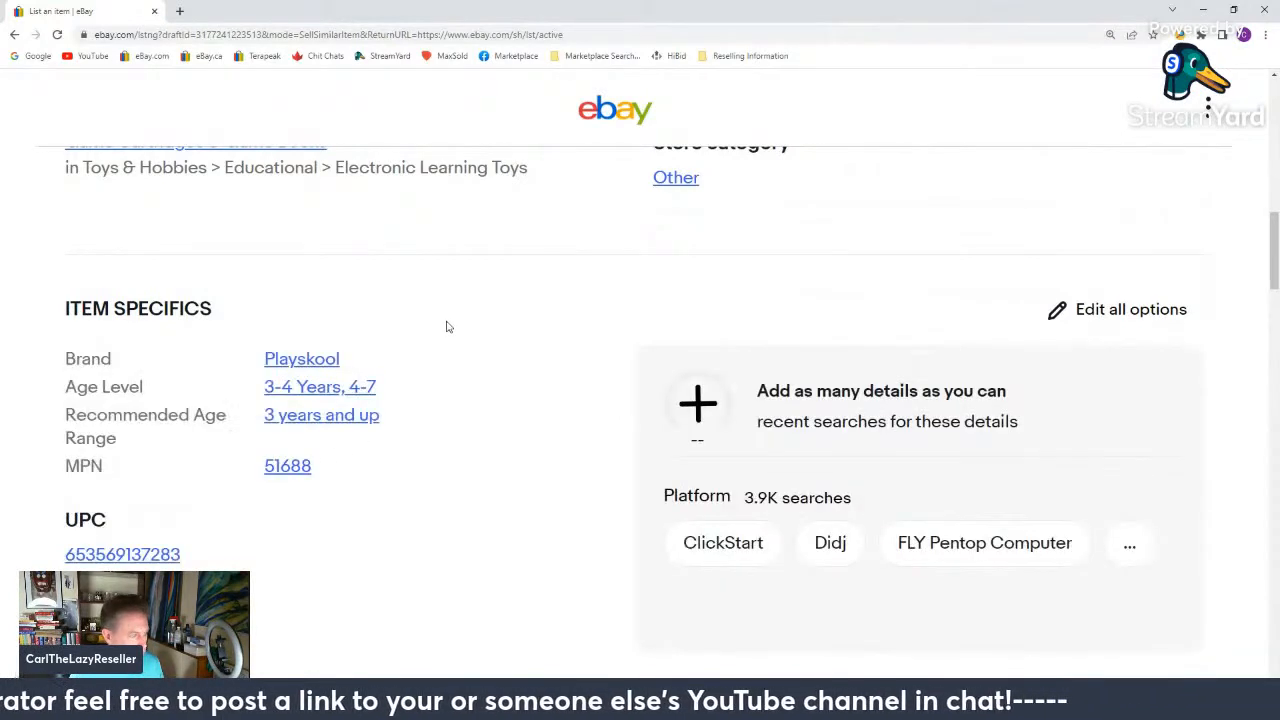
{"action": "left_click", "coordinate": [291, 466]}
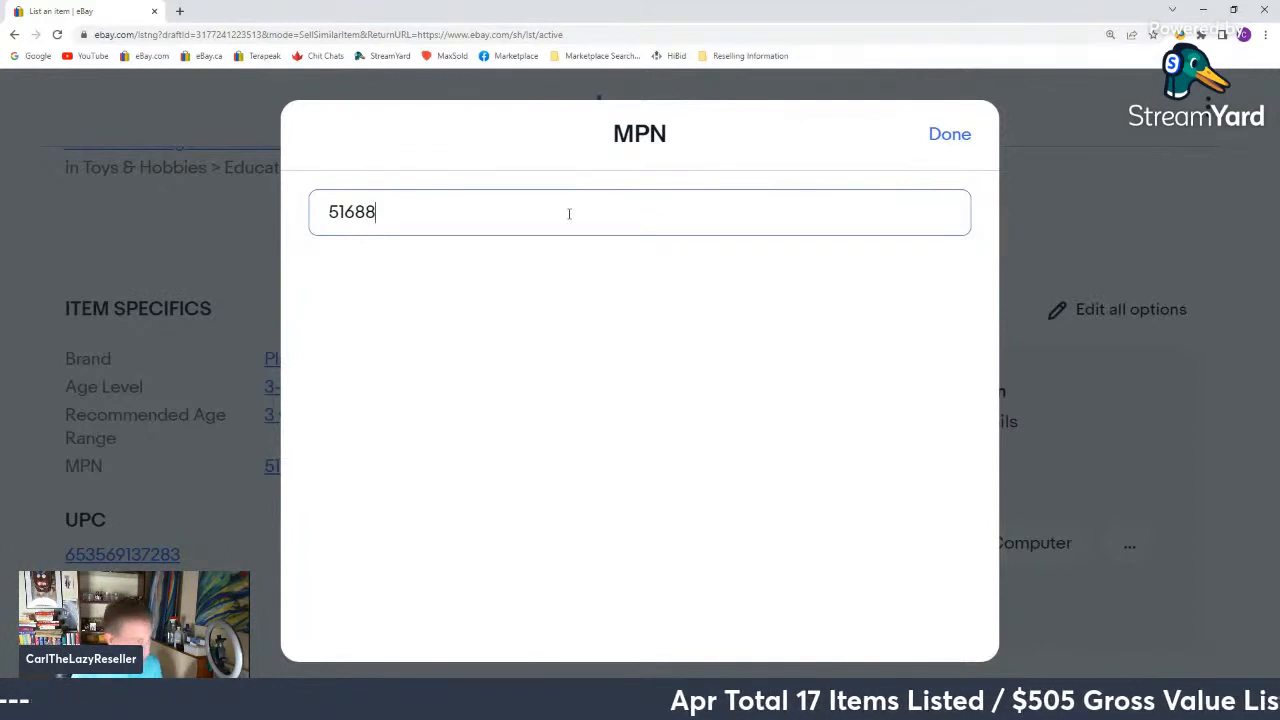
{"action": "key", "text": "BackSpace"}
{"action": "key", "text": "BackSpace"}
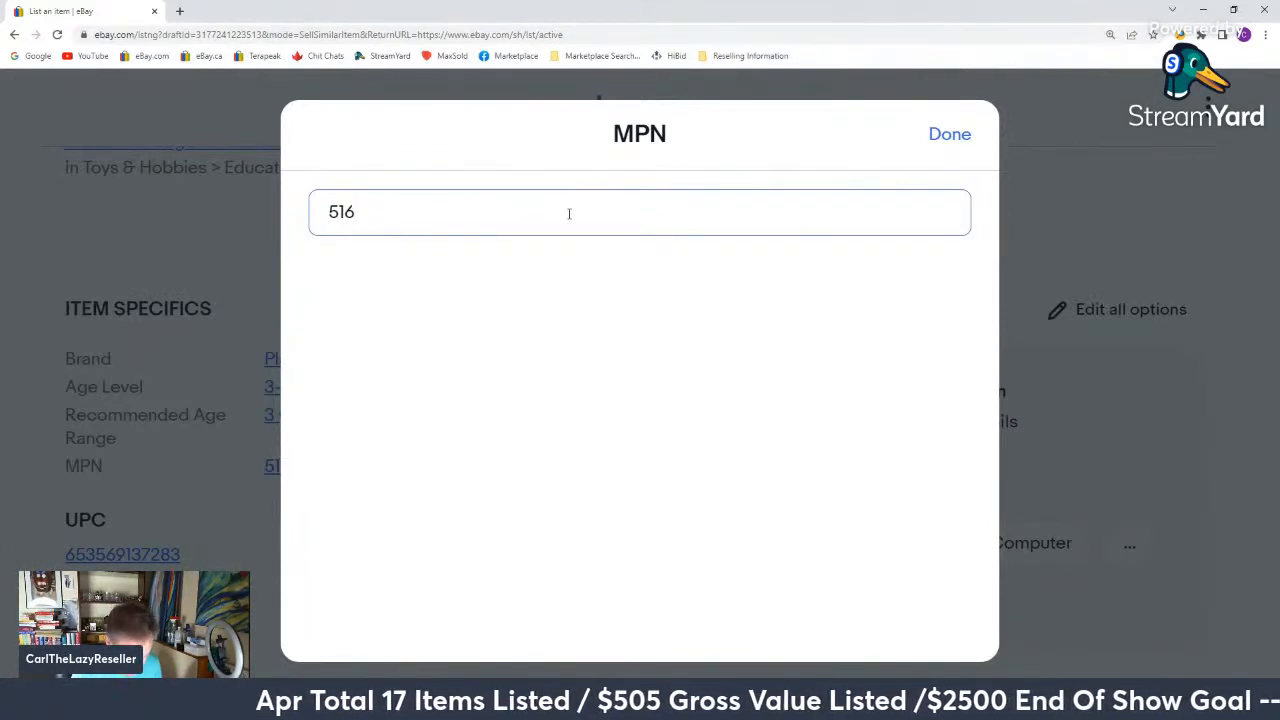
{"action": "key", "text": "BackSpace"}
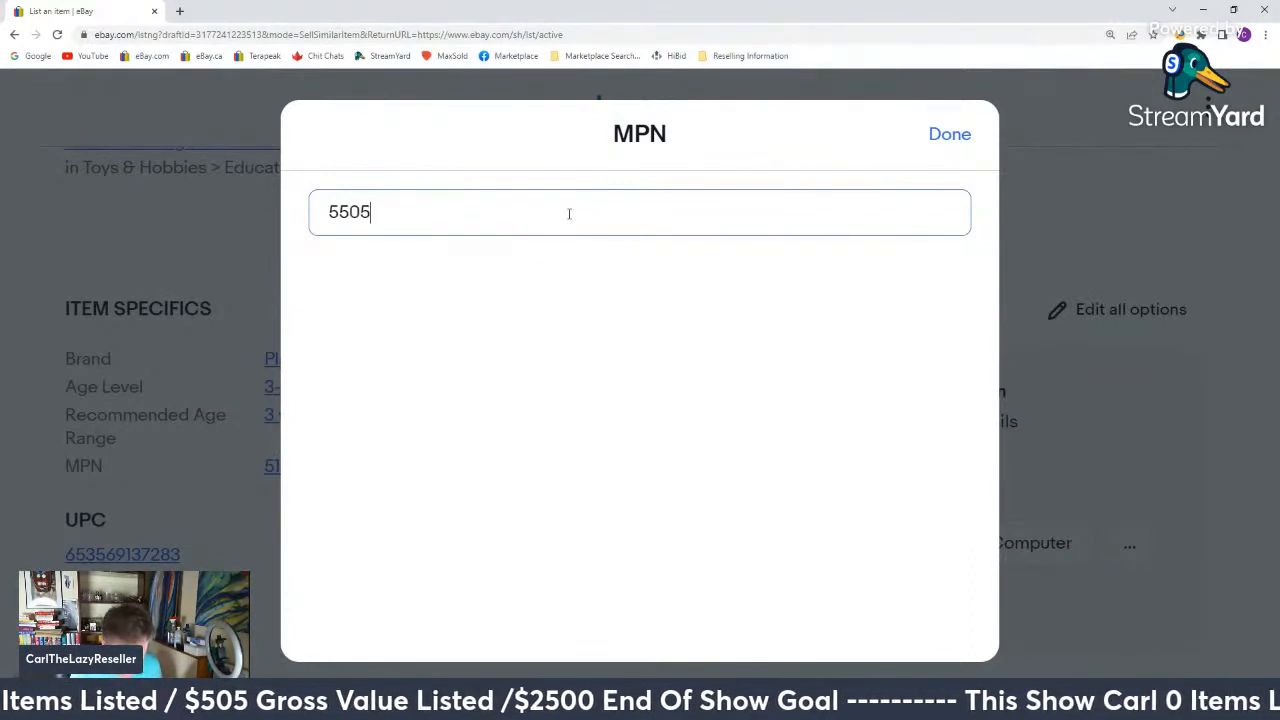
{"action": "type", "text": "5053"}
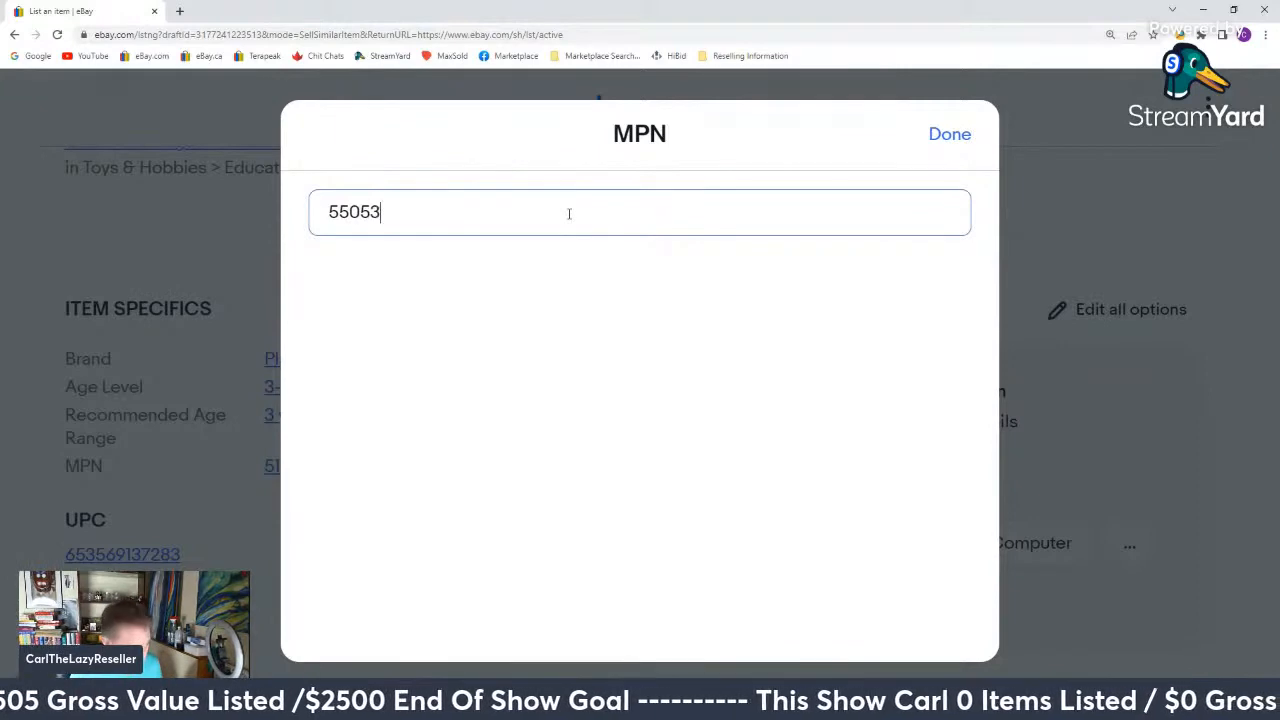
{"action": "left_click", "coordinate": [952, 138]}
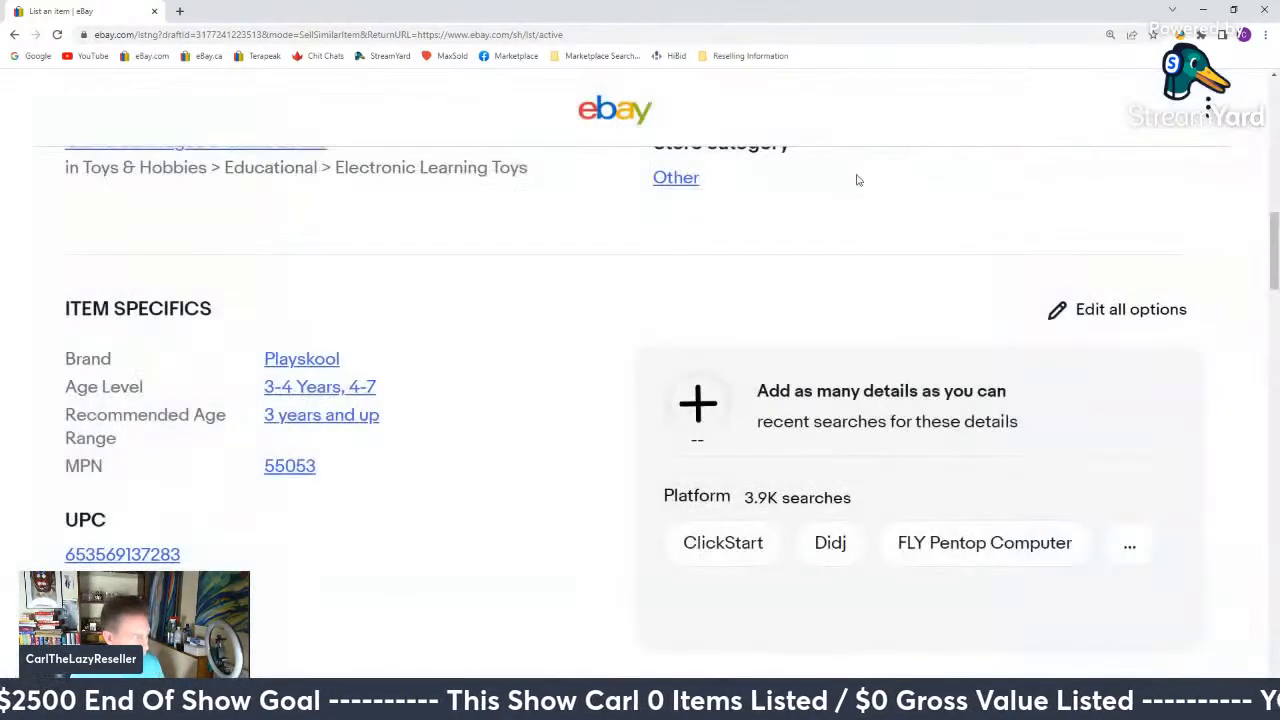
{"action": "left_click", "coordinate": [132, 555]}
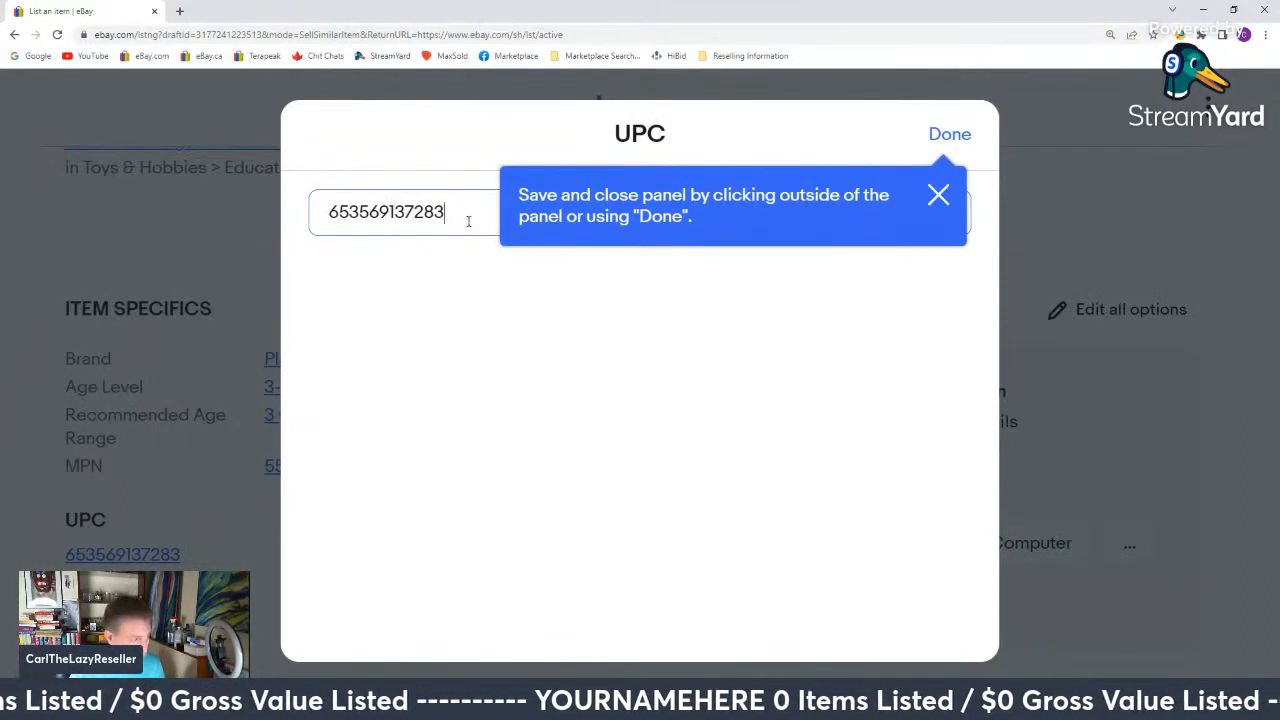
{"action": "left_click_drag", "start_coordinate": [467, 219], "coordinate": [171, 201]}
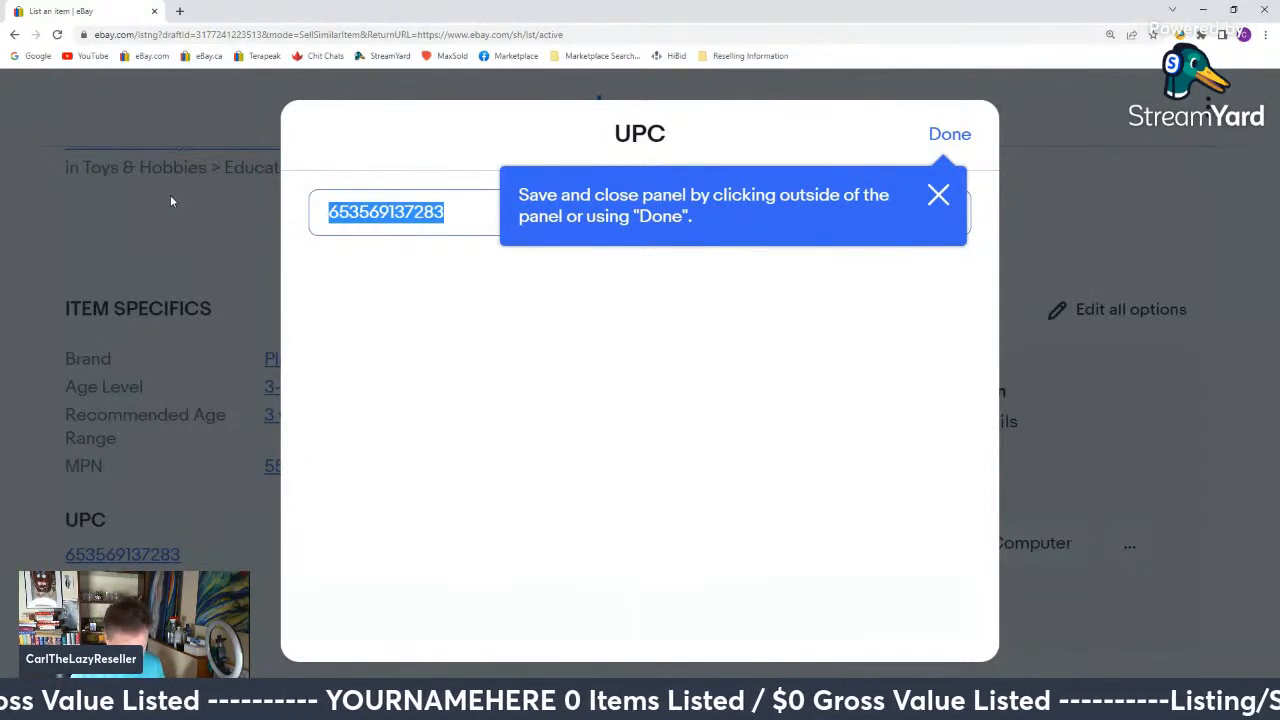
{"action": "type", "text": "65"}
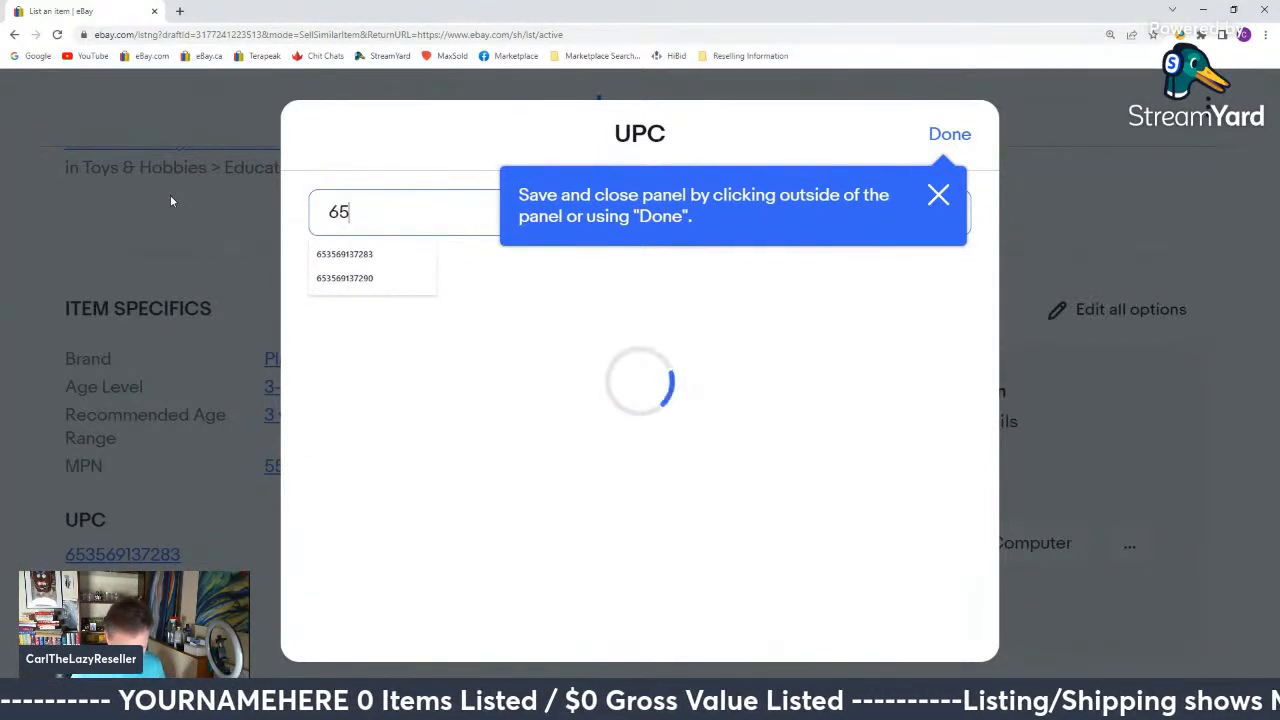
{"action": "type", "text": "3"}
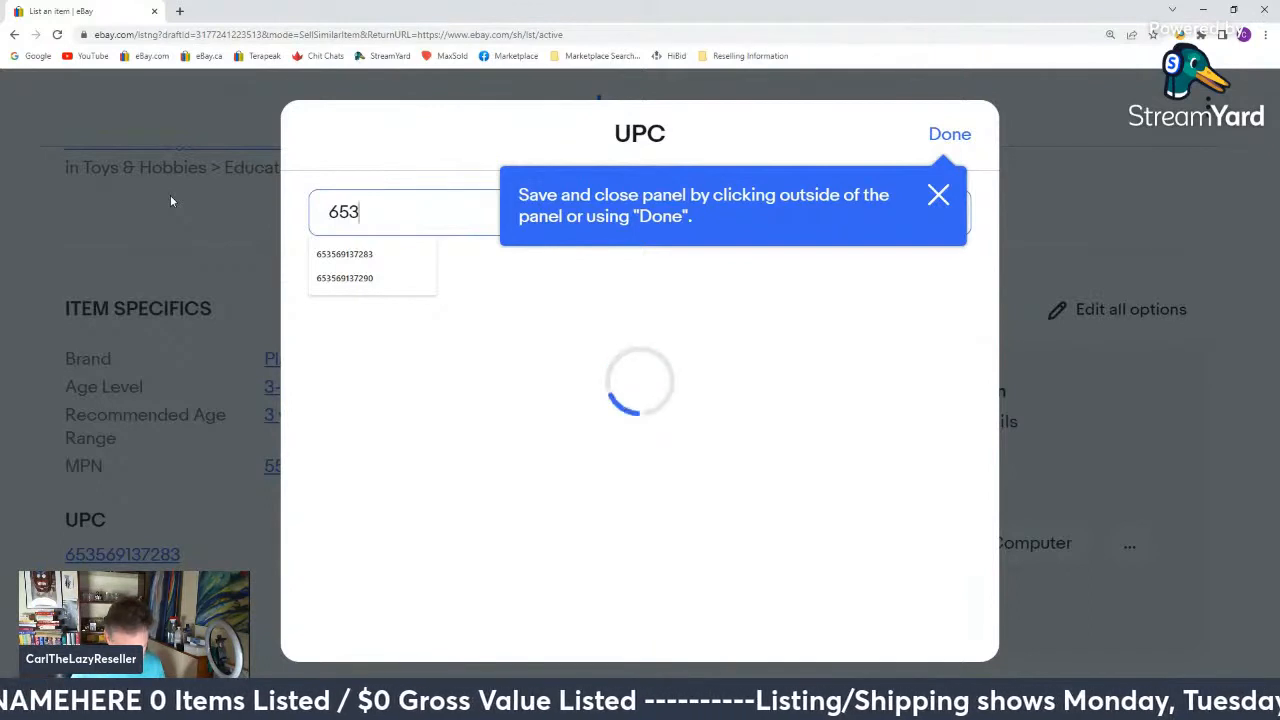
{"action": "type", "text": "569"}
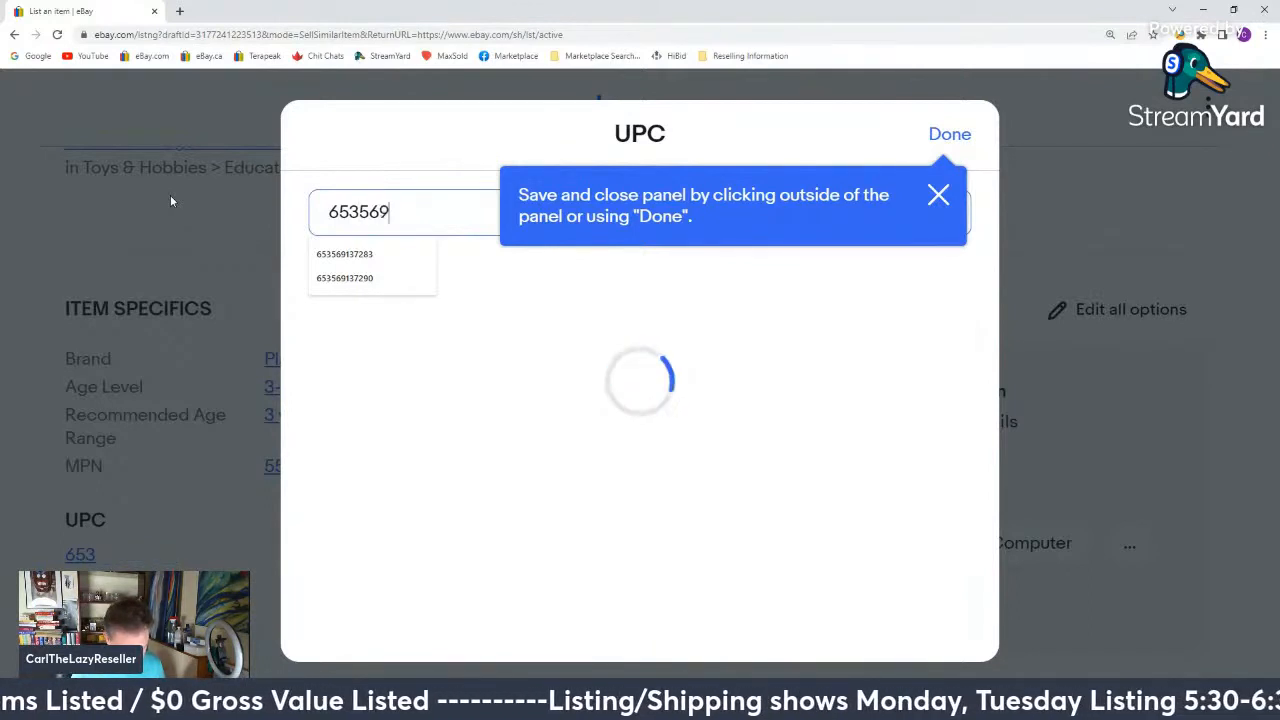
{"action": "type", "text": "22232"}
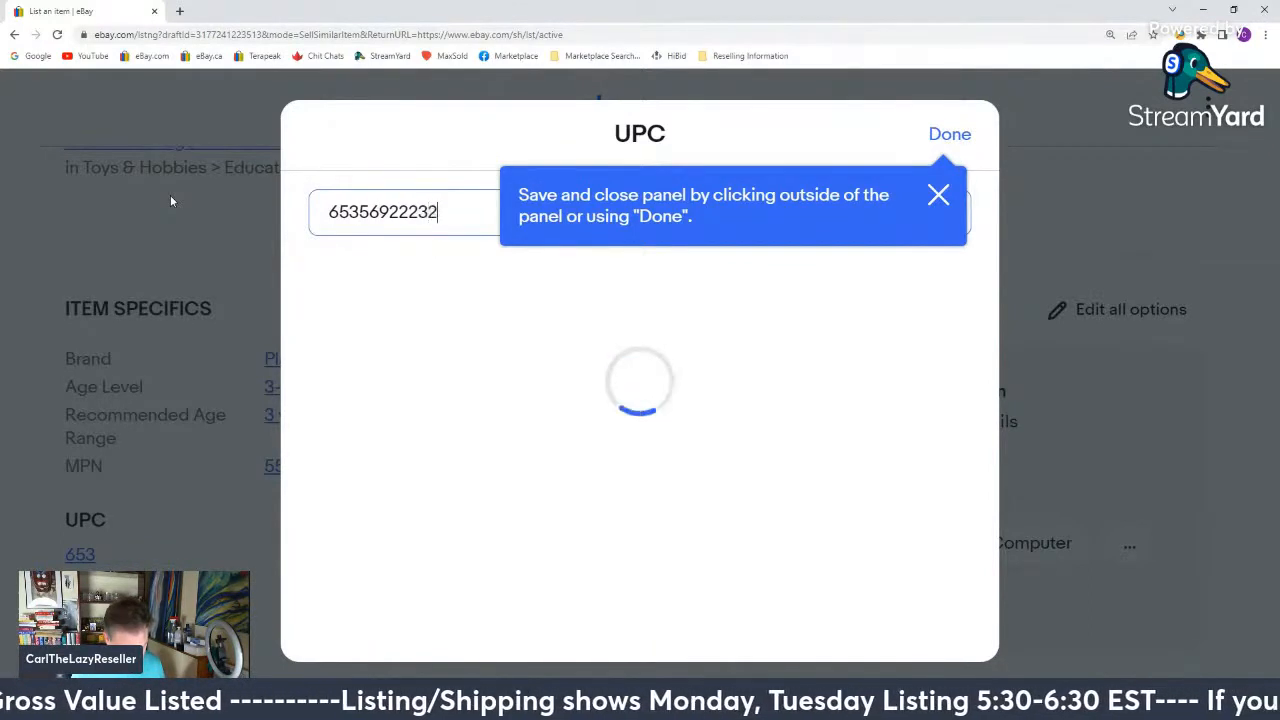
{"action": "type", "text": "3"}
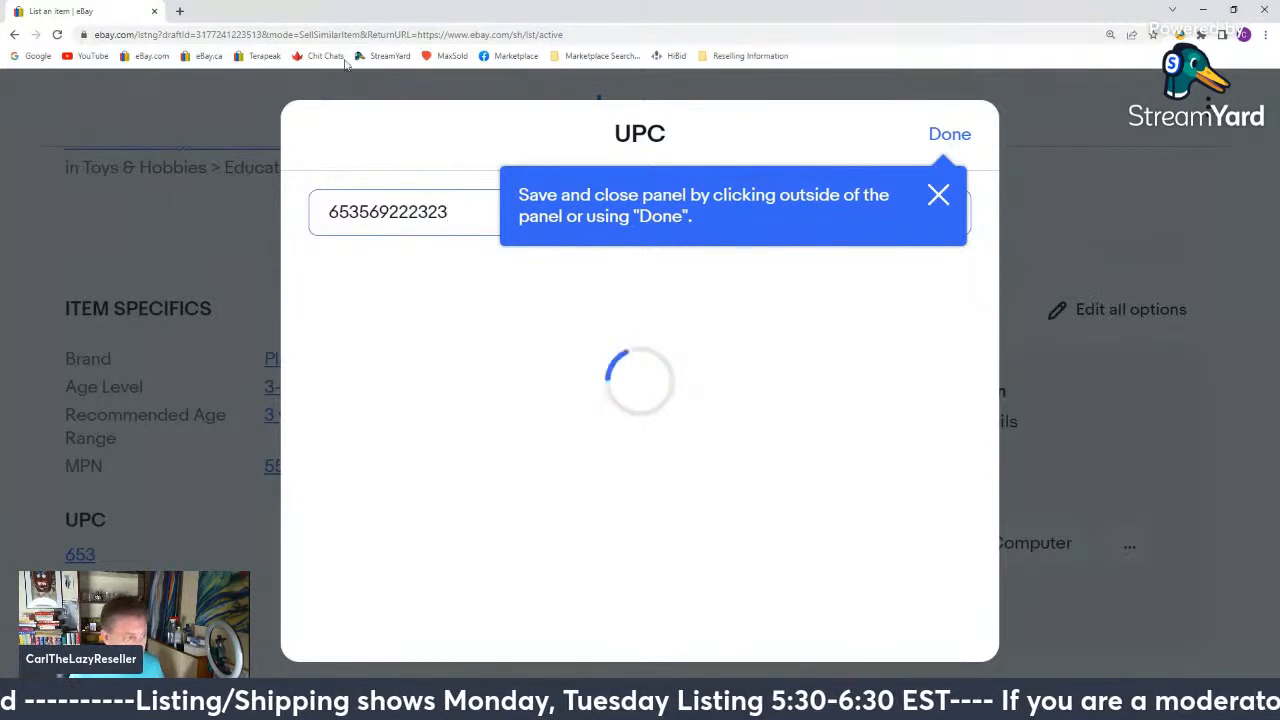
{"action": "left_click", "coordinate": [949, 134]}
Review the Sing Along listing's photos, item specifics, condition and description, publish it, and return to the active listings.
{"action": "scroll", "coordinate": [571, 286], "scroll_direction": "down", "scroll_amount": 2}
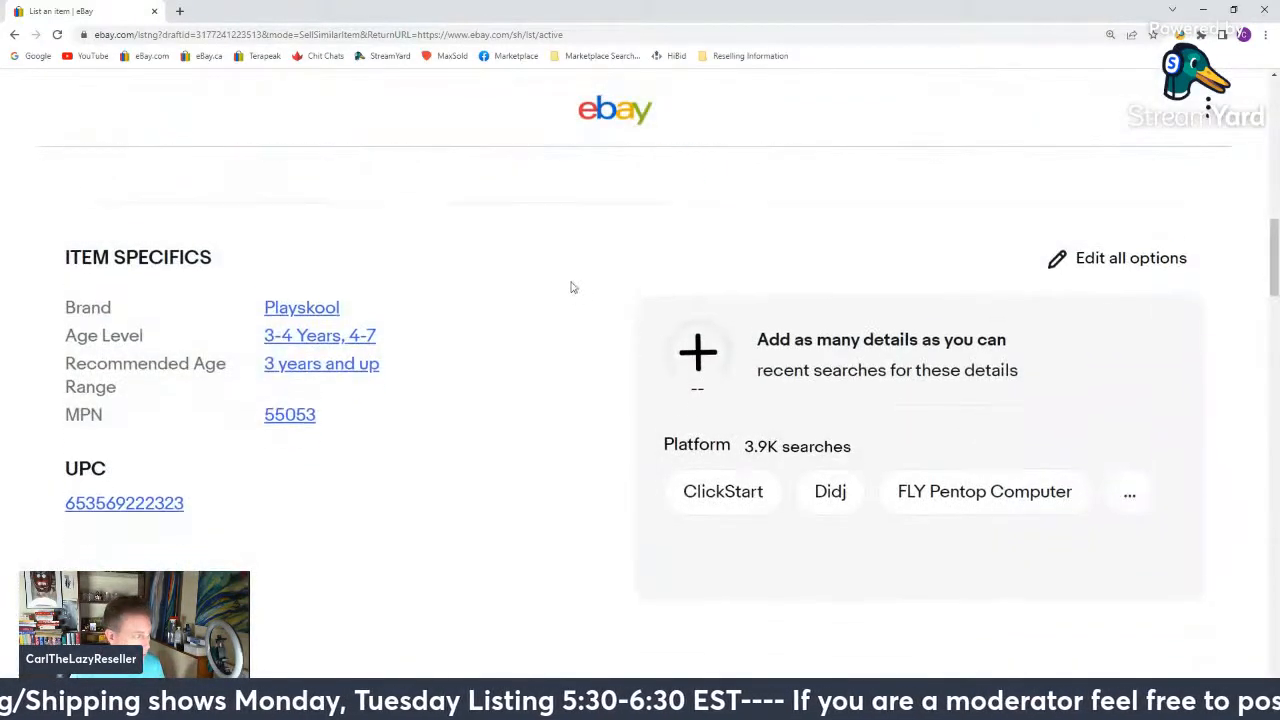
{"action": "scroll", "coordinate": [571, 286], "scroll_direction": "up", "scroll_amount": 4}
{"action": "scroll", "coordinate": [571, 285], "scroll_direction": "up", "scroll_amount": 10}
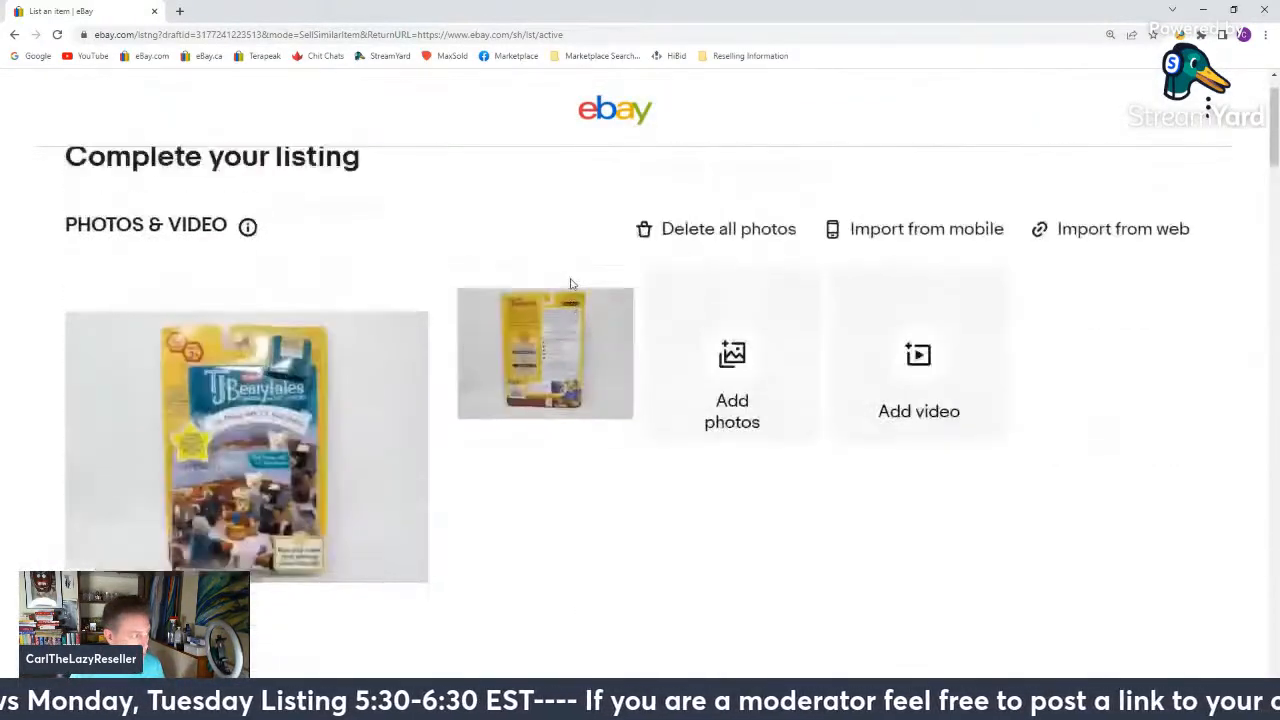
{"action": "scroll", "coordinate": [571, 284], "scroll_direction": "down", "scroll_amount": 10}
{"action": "scroll", "coordinate": [571, 285], "scroll_direction": "down", "scroll_amount": 15}
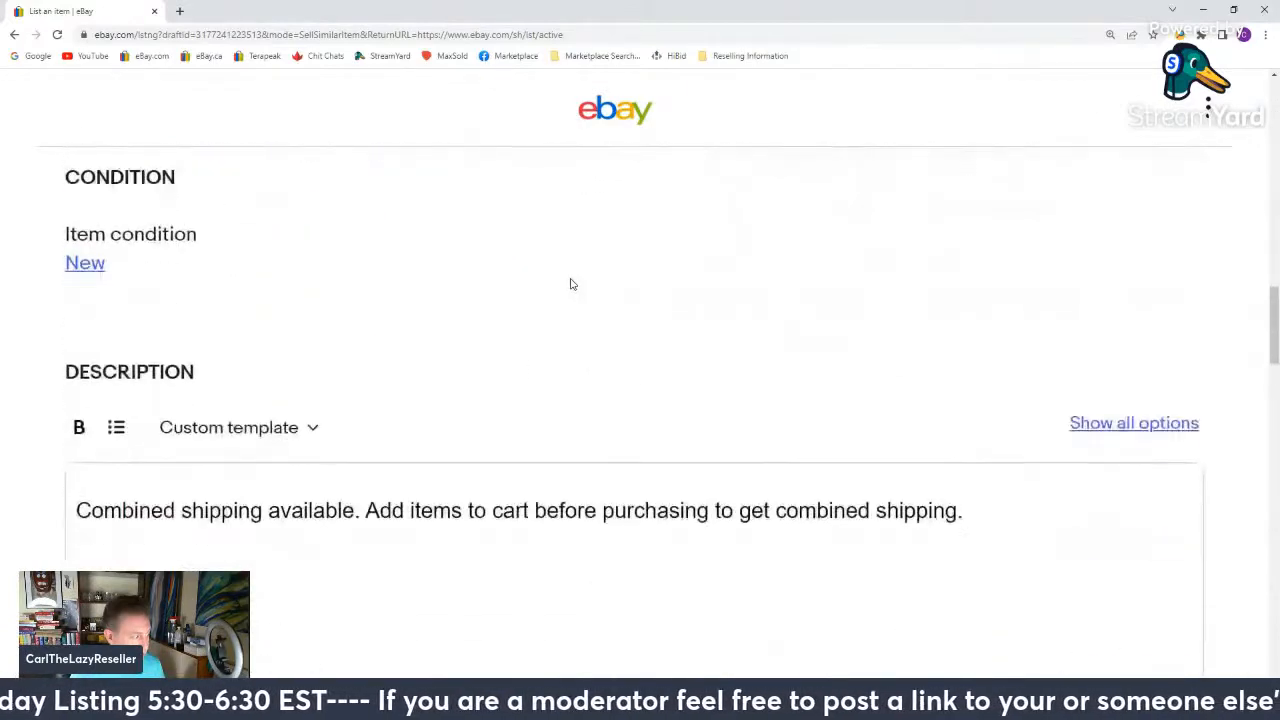
{"action": "scroll", "coordinate": [571, 285], "scroll_direction": "down", "scroll_amount": 15}
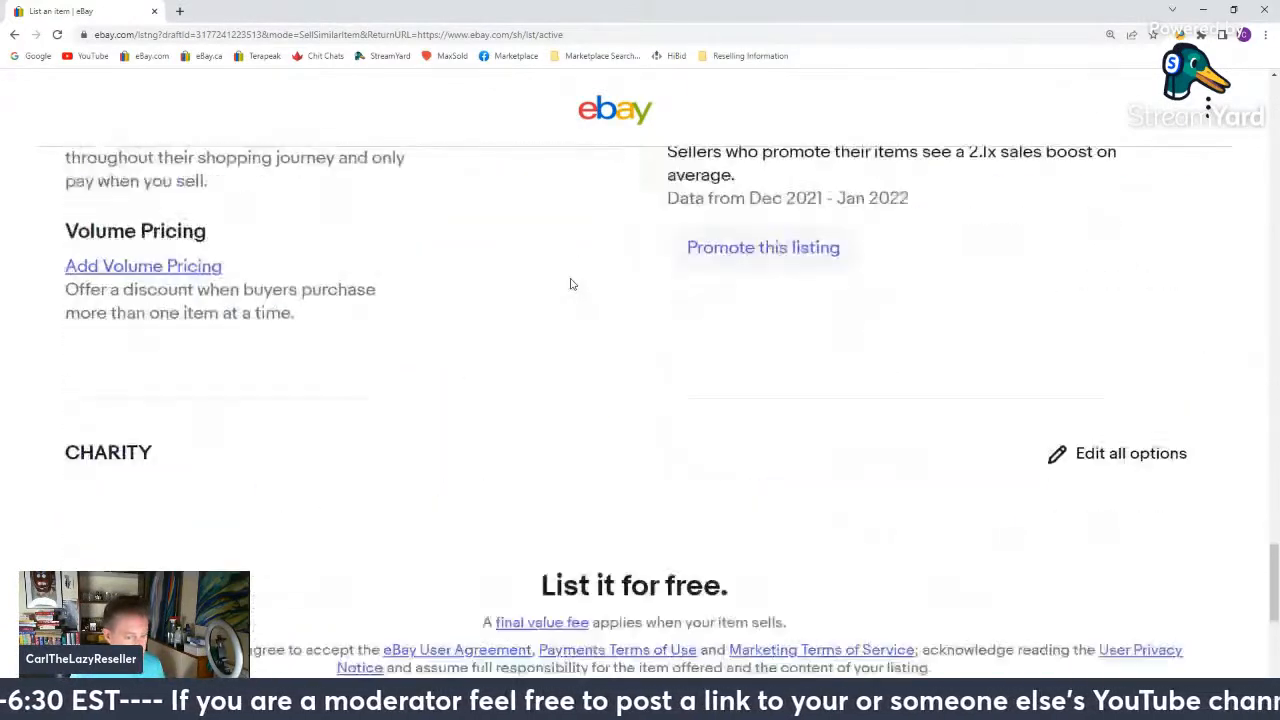
{"action": "left_click", "coordinate": [672, 293]}
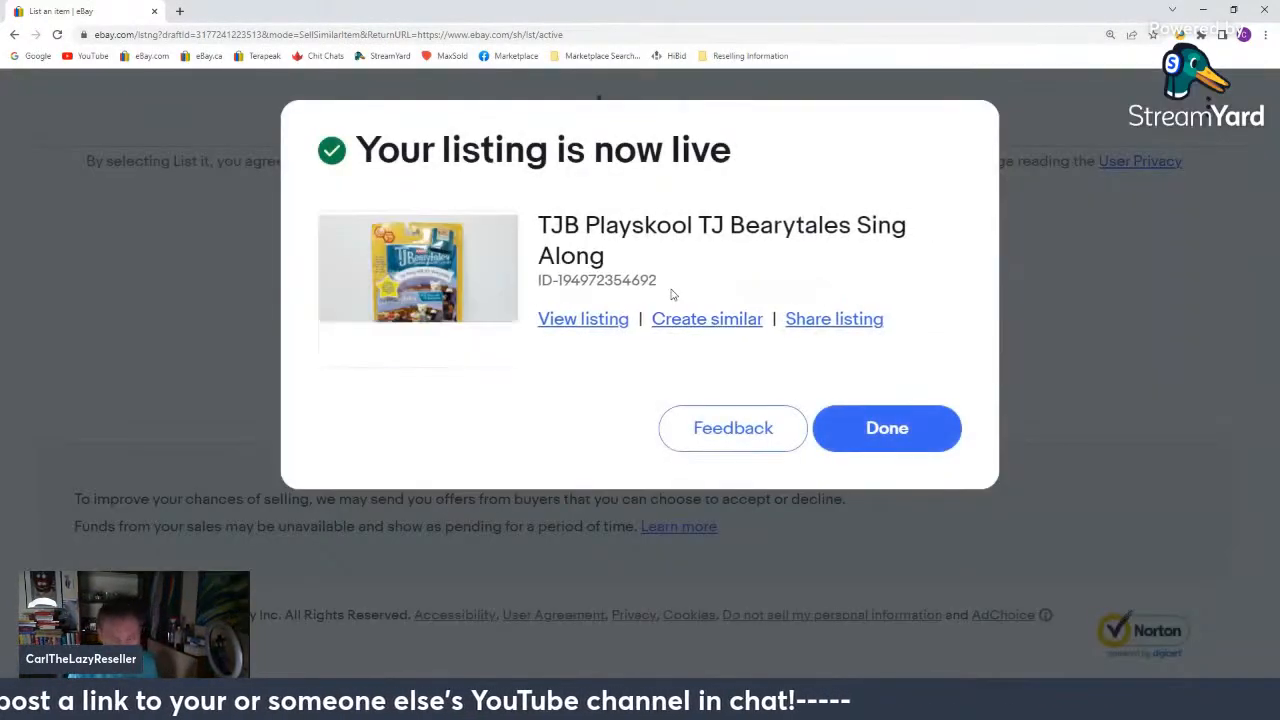
{"action": "left_click", "coordinate": [924, 445]}
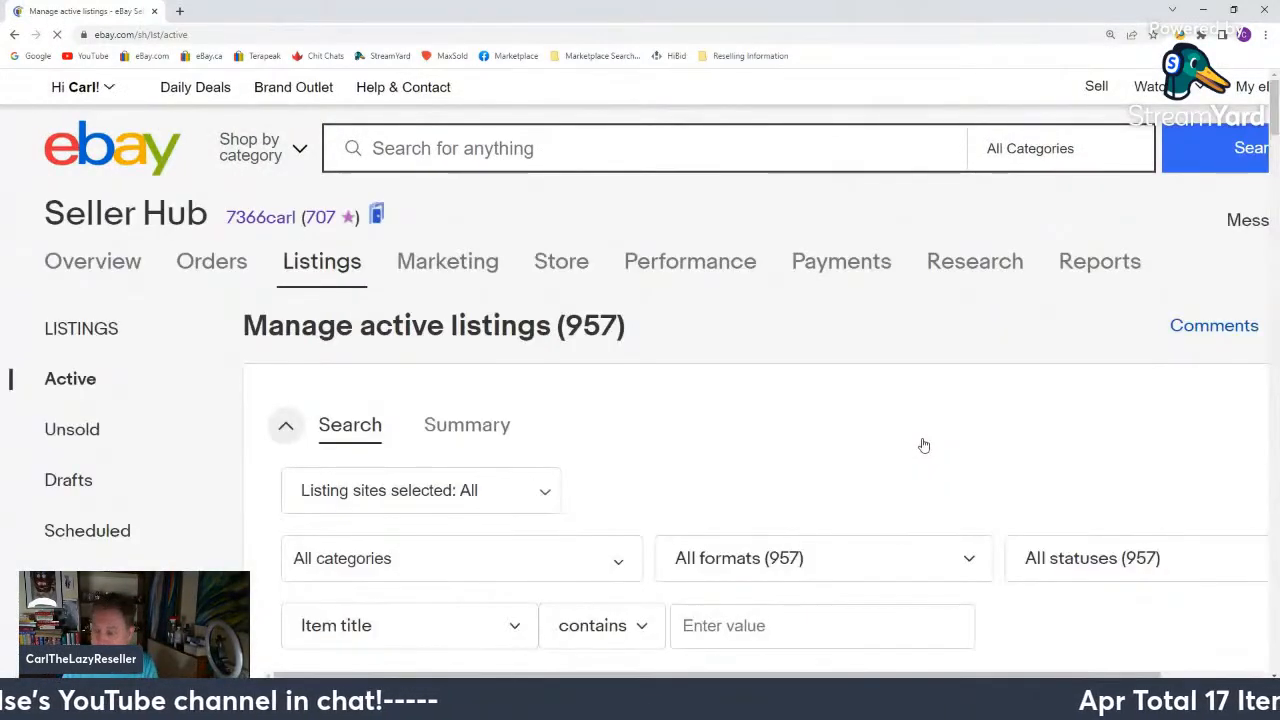